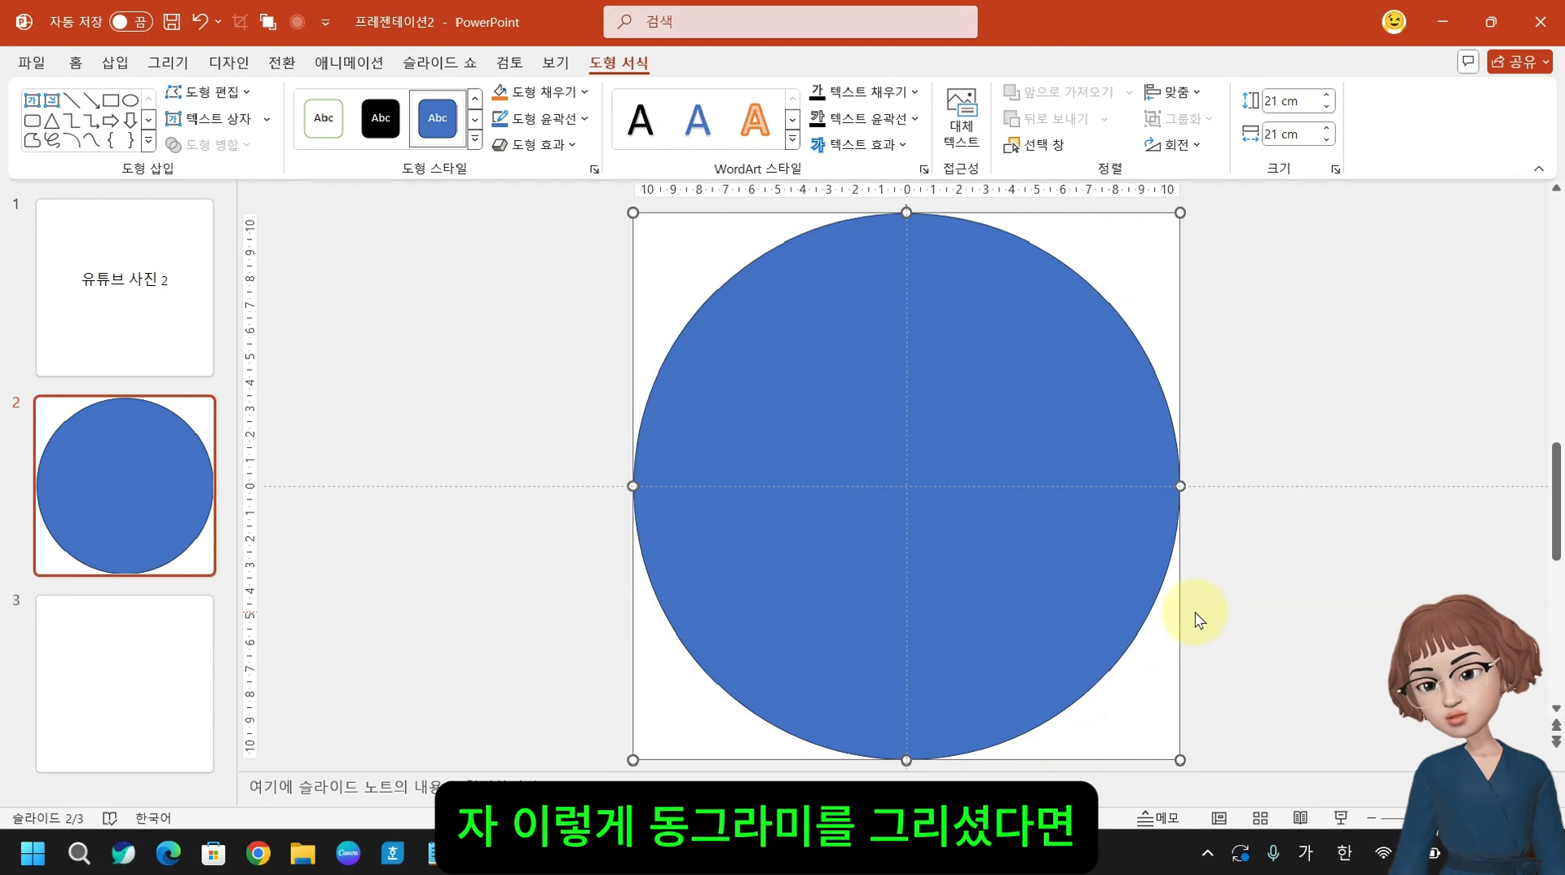
# - Give slide 3 a blank layout and draw a circle about 21 cm in diameter from the slide's centre
pyautogui.click(156, 714)
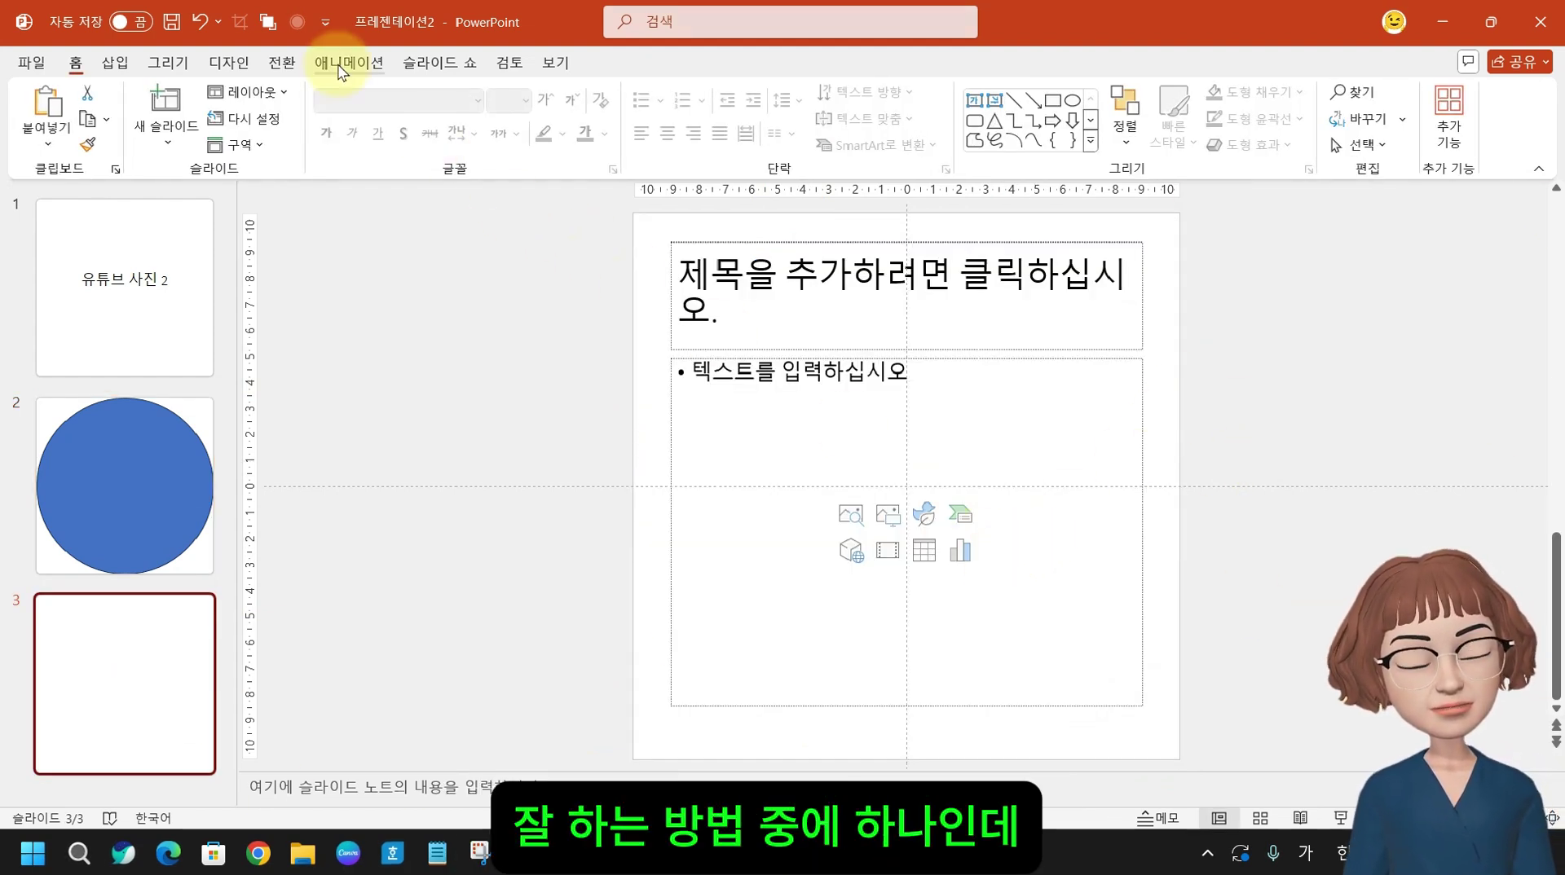
pyautogui.click(245, 91)
pyautogui.click(274, 501)
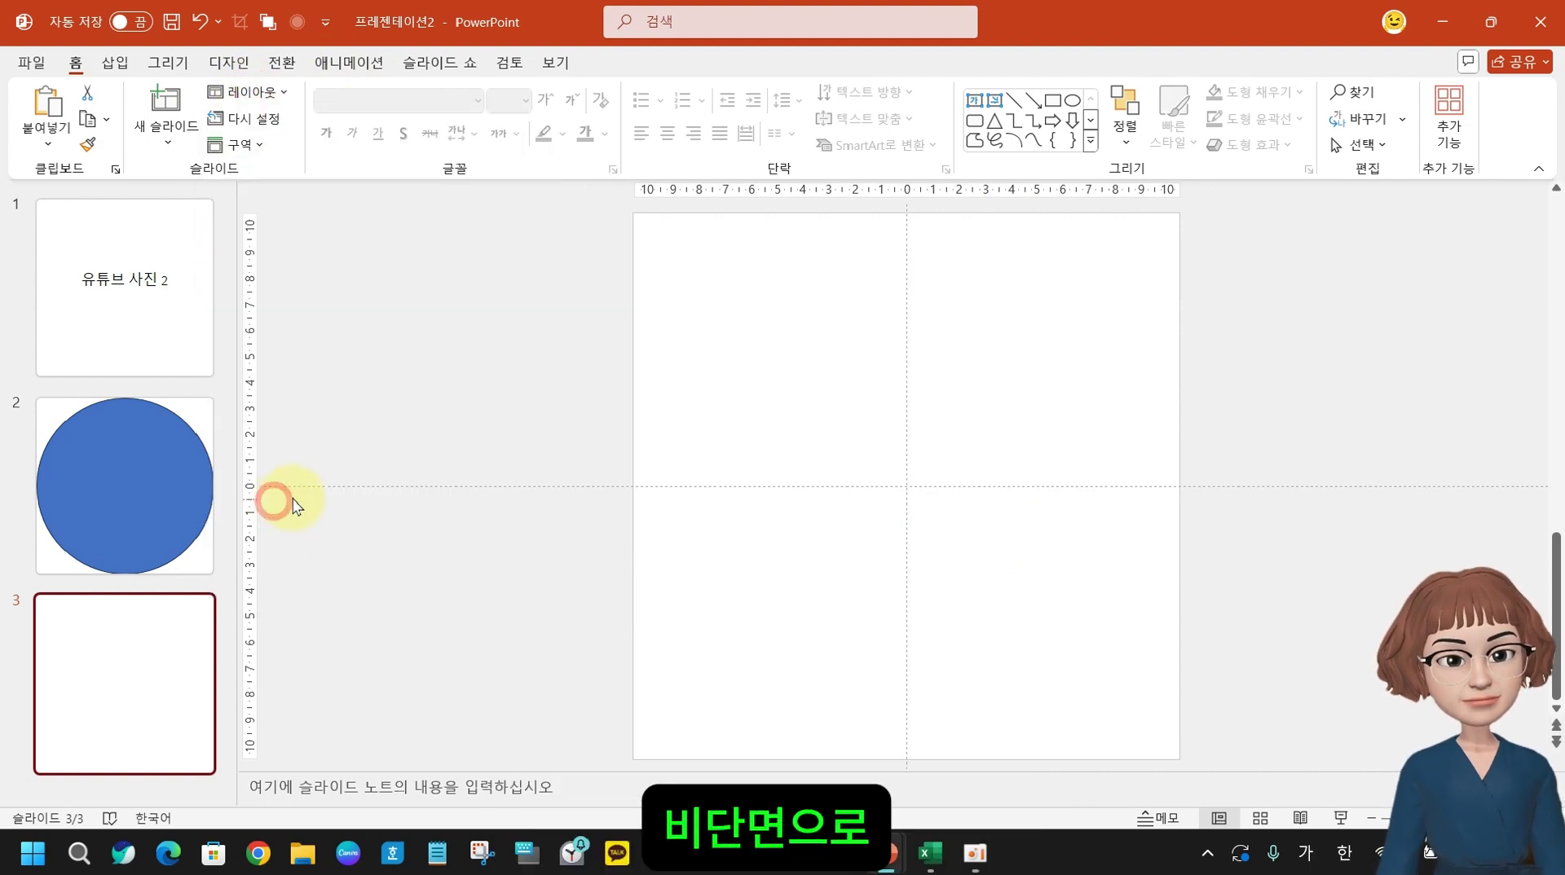
pyautogui.click(1072, 101)
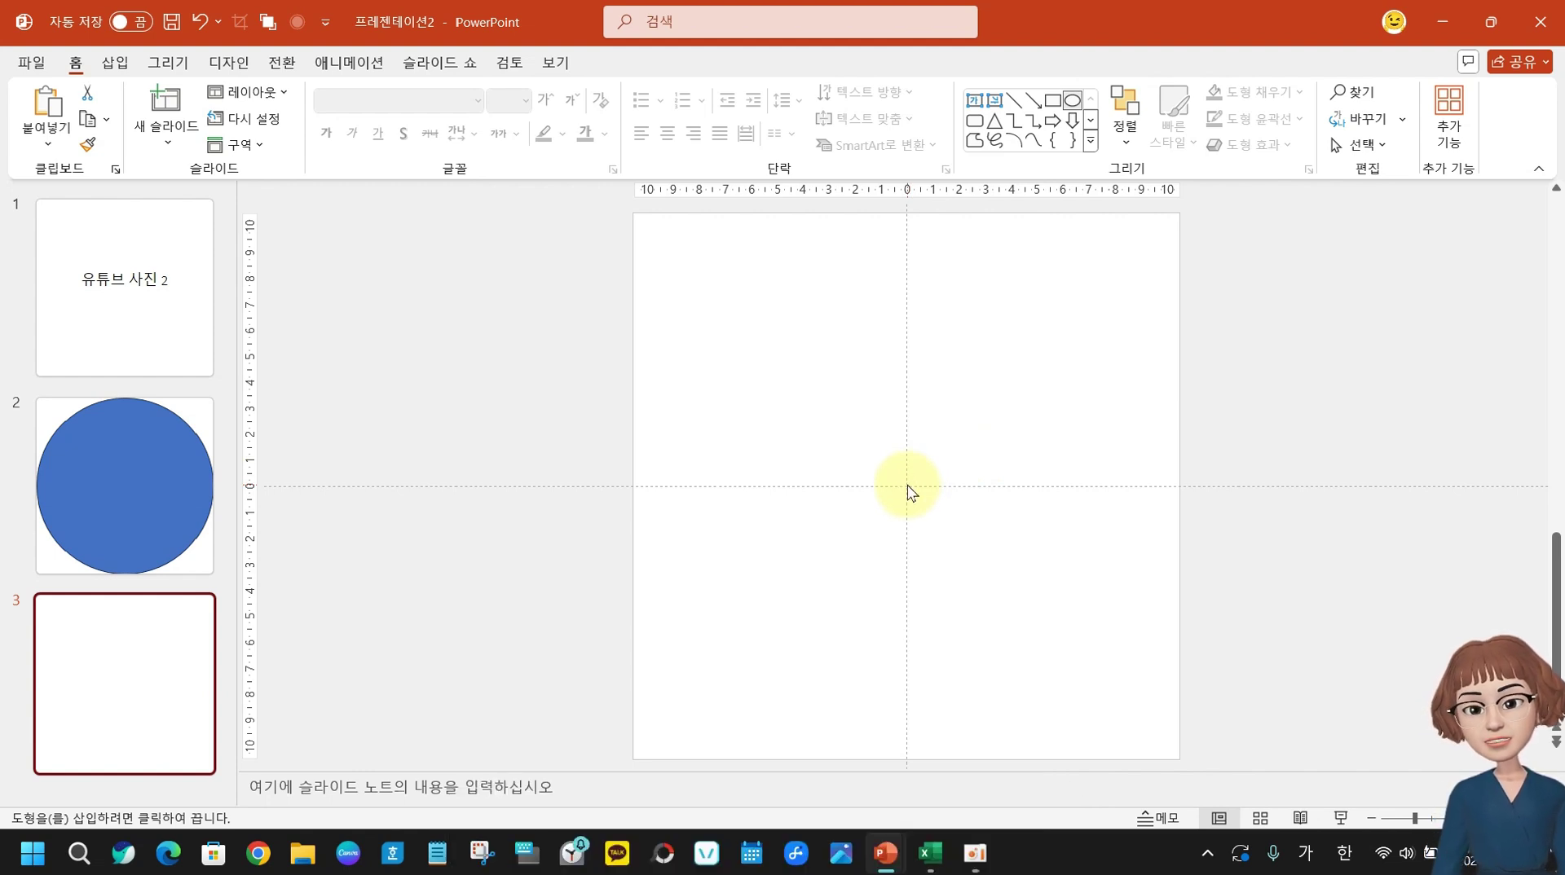
pyautogui.moveTo(908, 487); pyautogui.dragTo(1175, 735)
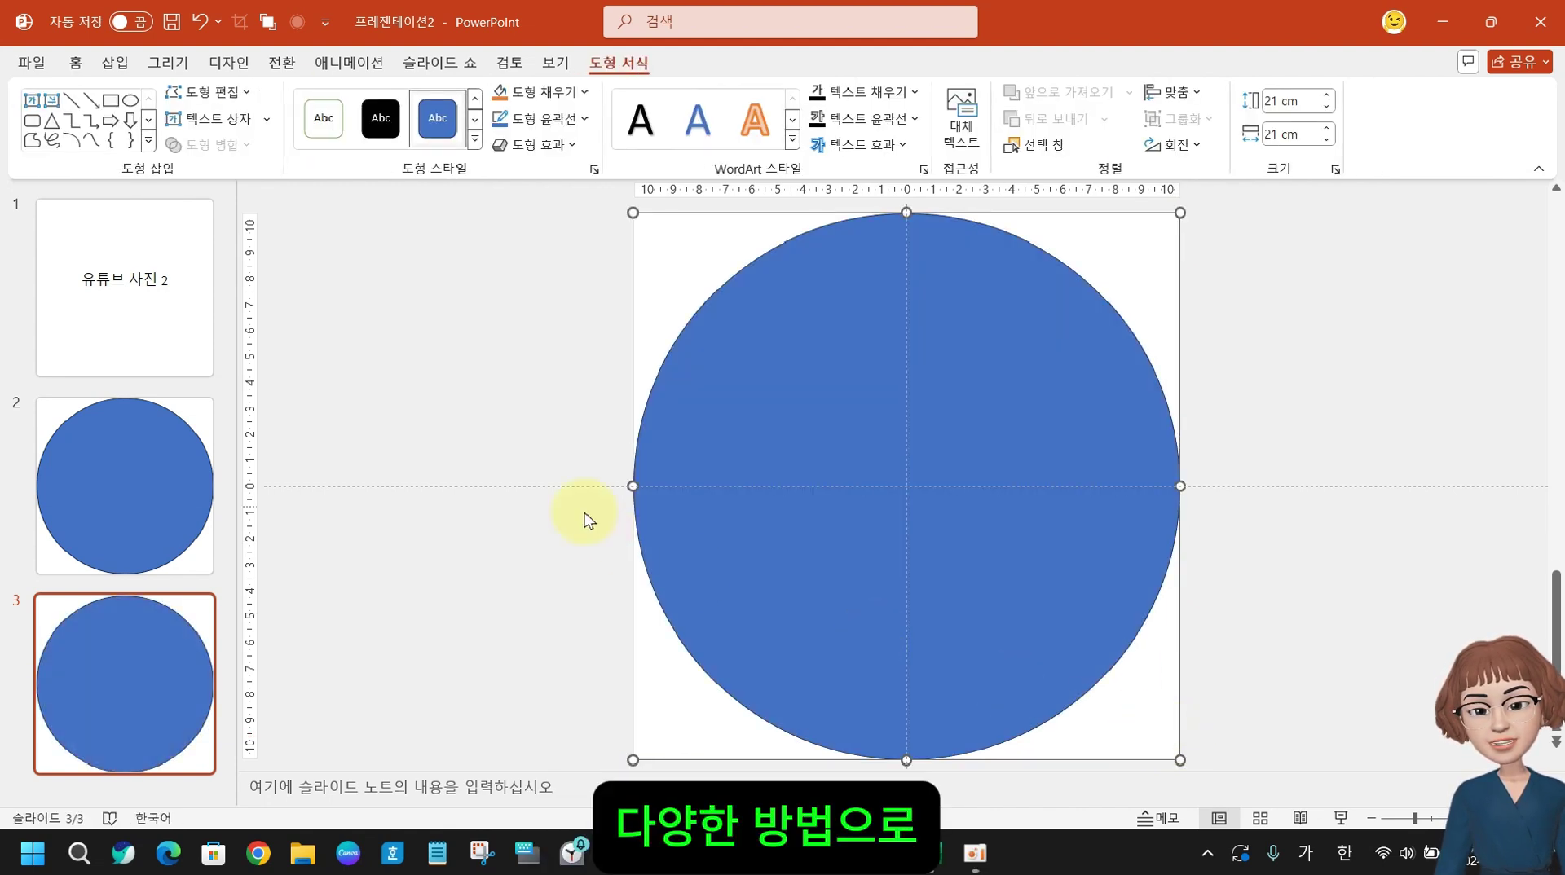
# - Duplicate the circle on slide 2, align the copy with the original and shrink it about its centre to about 15.19 cm
pyautogui.click(135, 450)
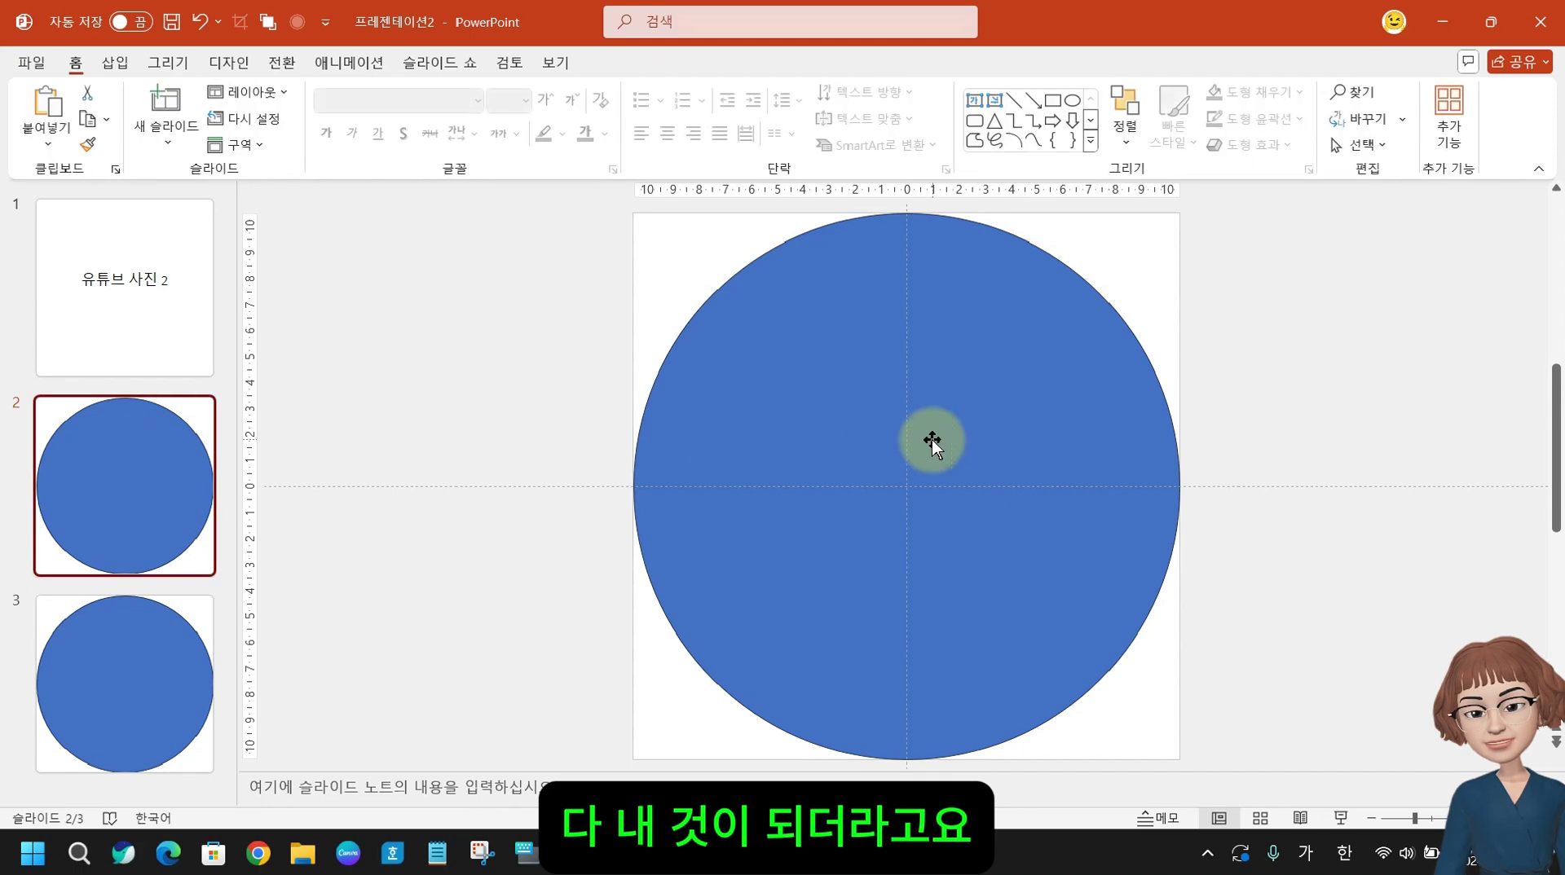
pyautogui.click(825, 401)
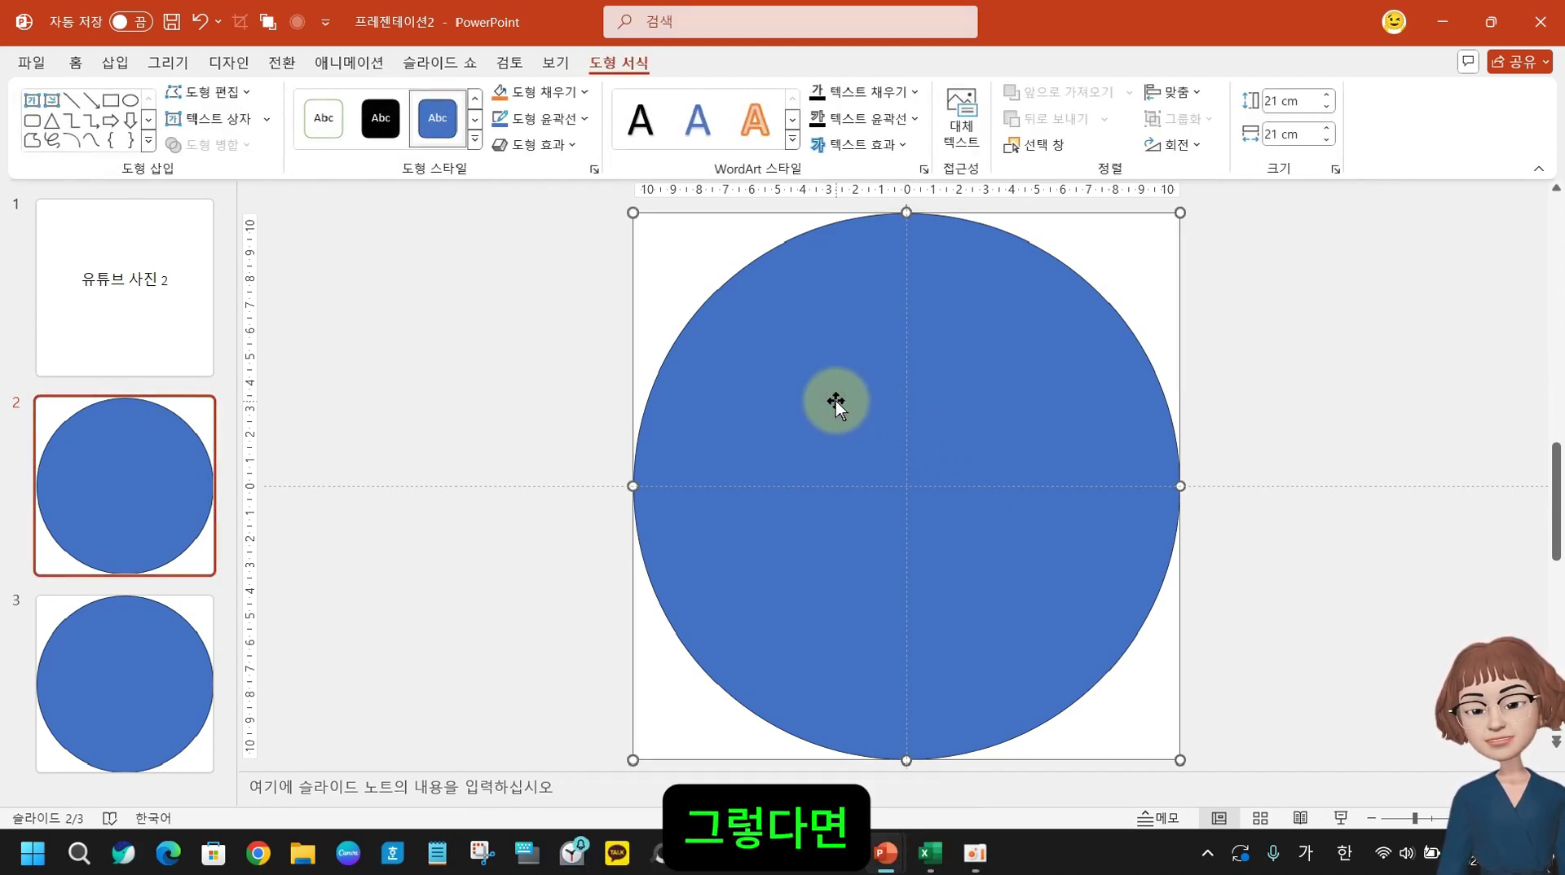
pyautogui.click(70, 67)
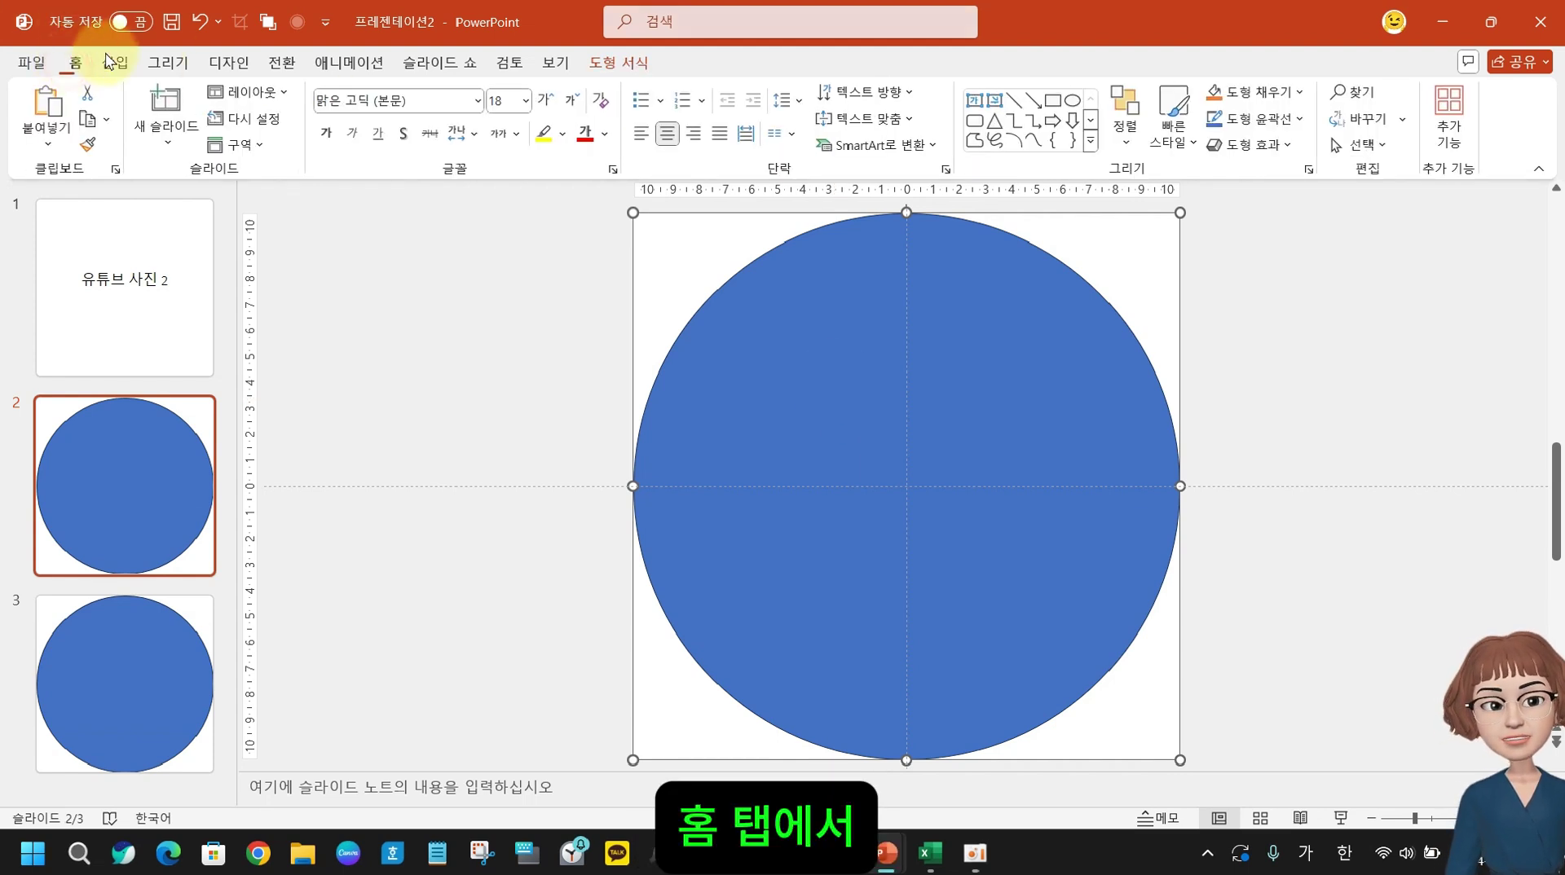
pyautogui.click(106, 122)
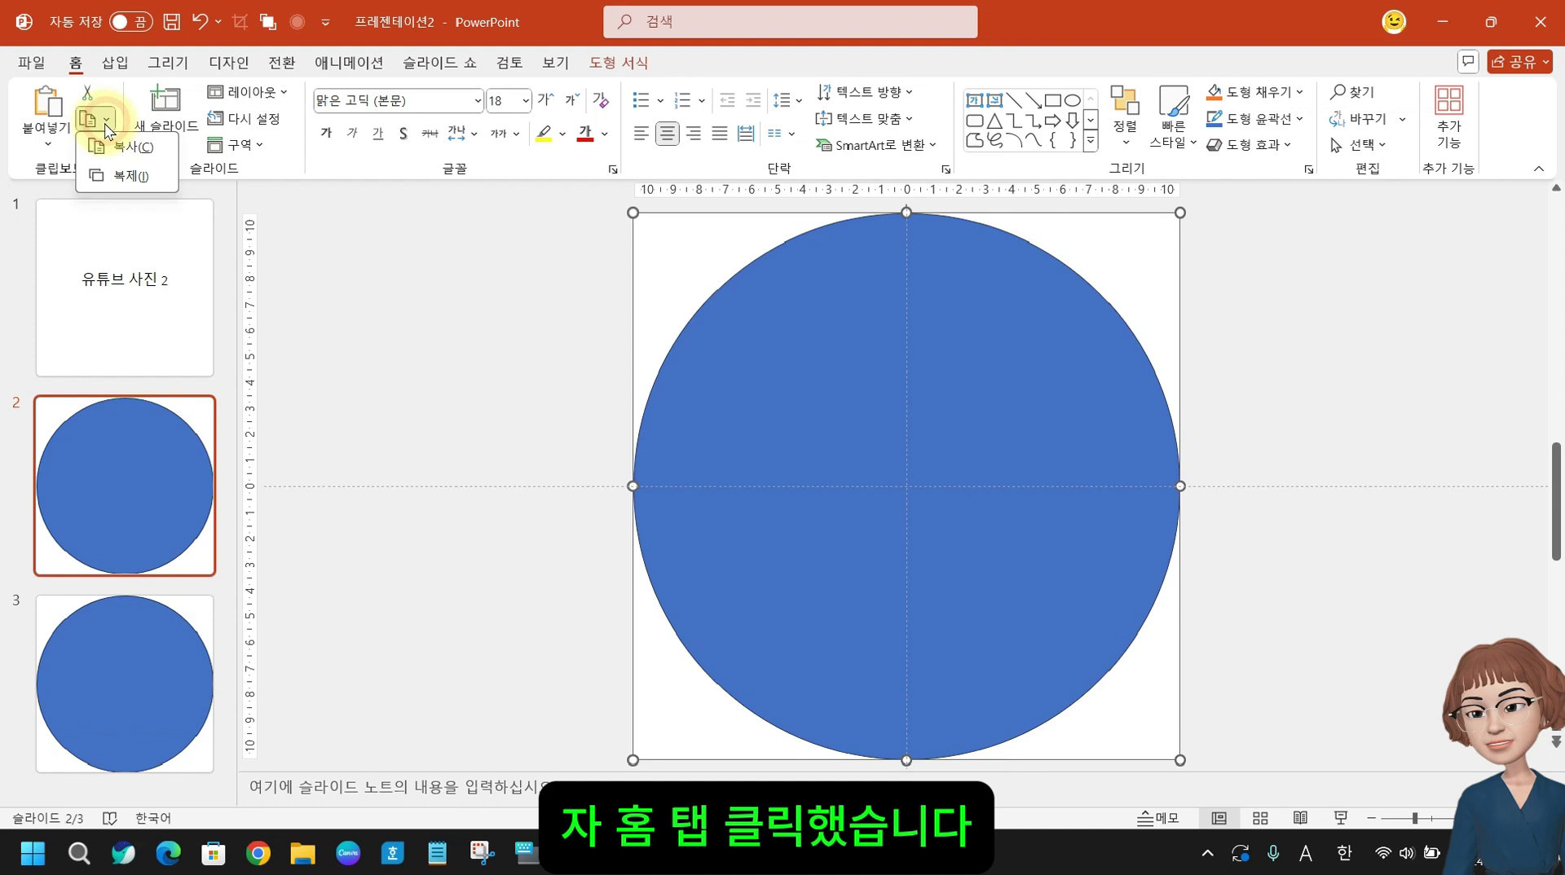
pyautogui.click(130, 176)
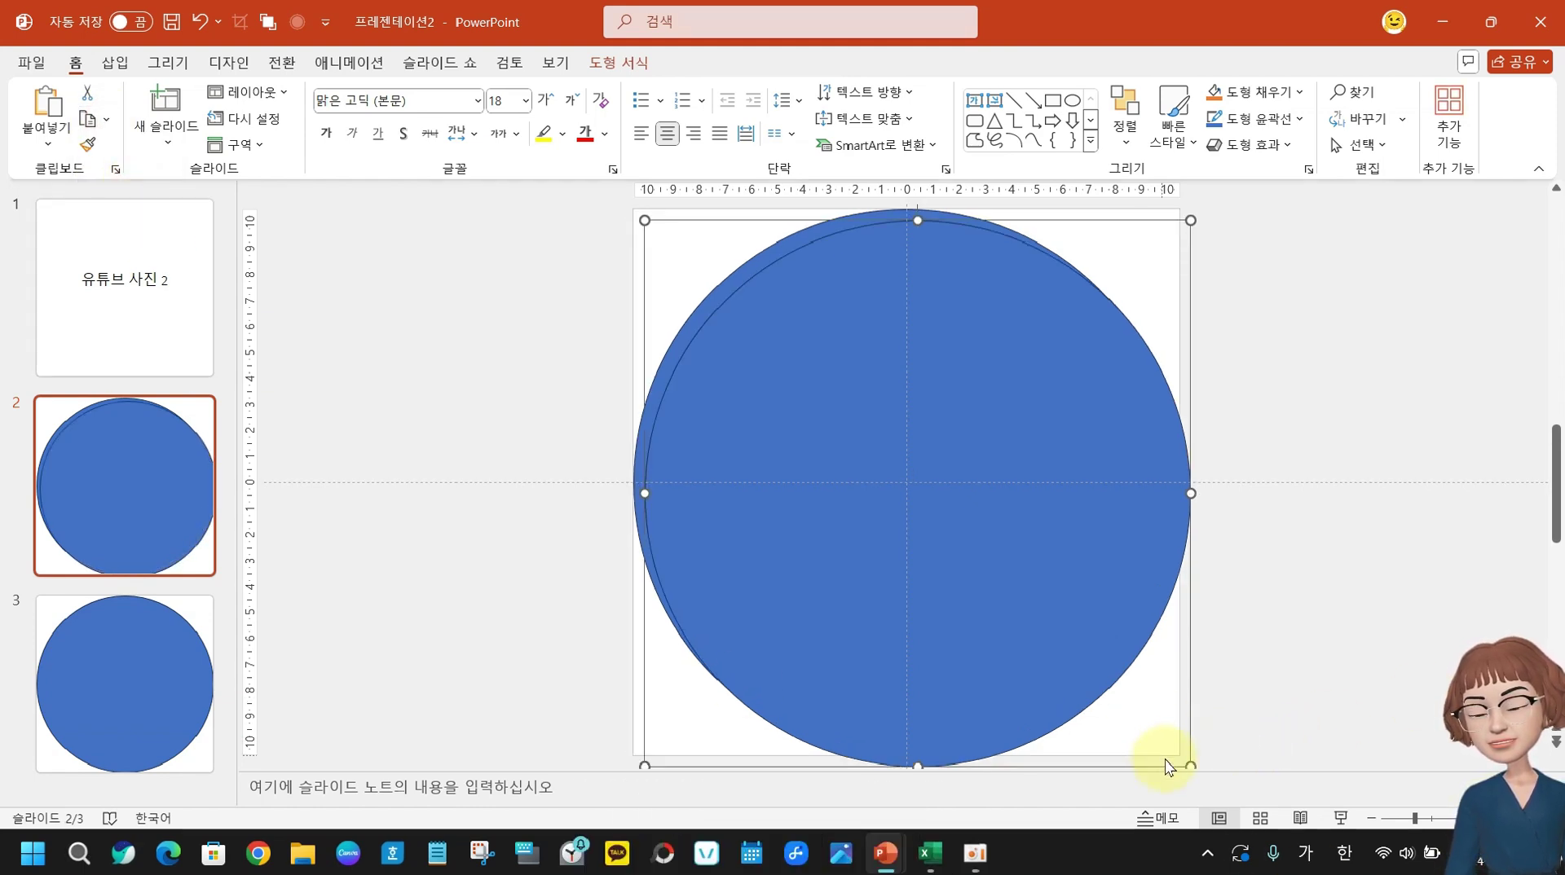
pyautogui.moveTo(1040, 496); pyautogui.dragTo(986, 491)
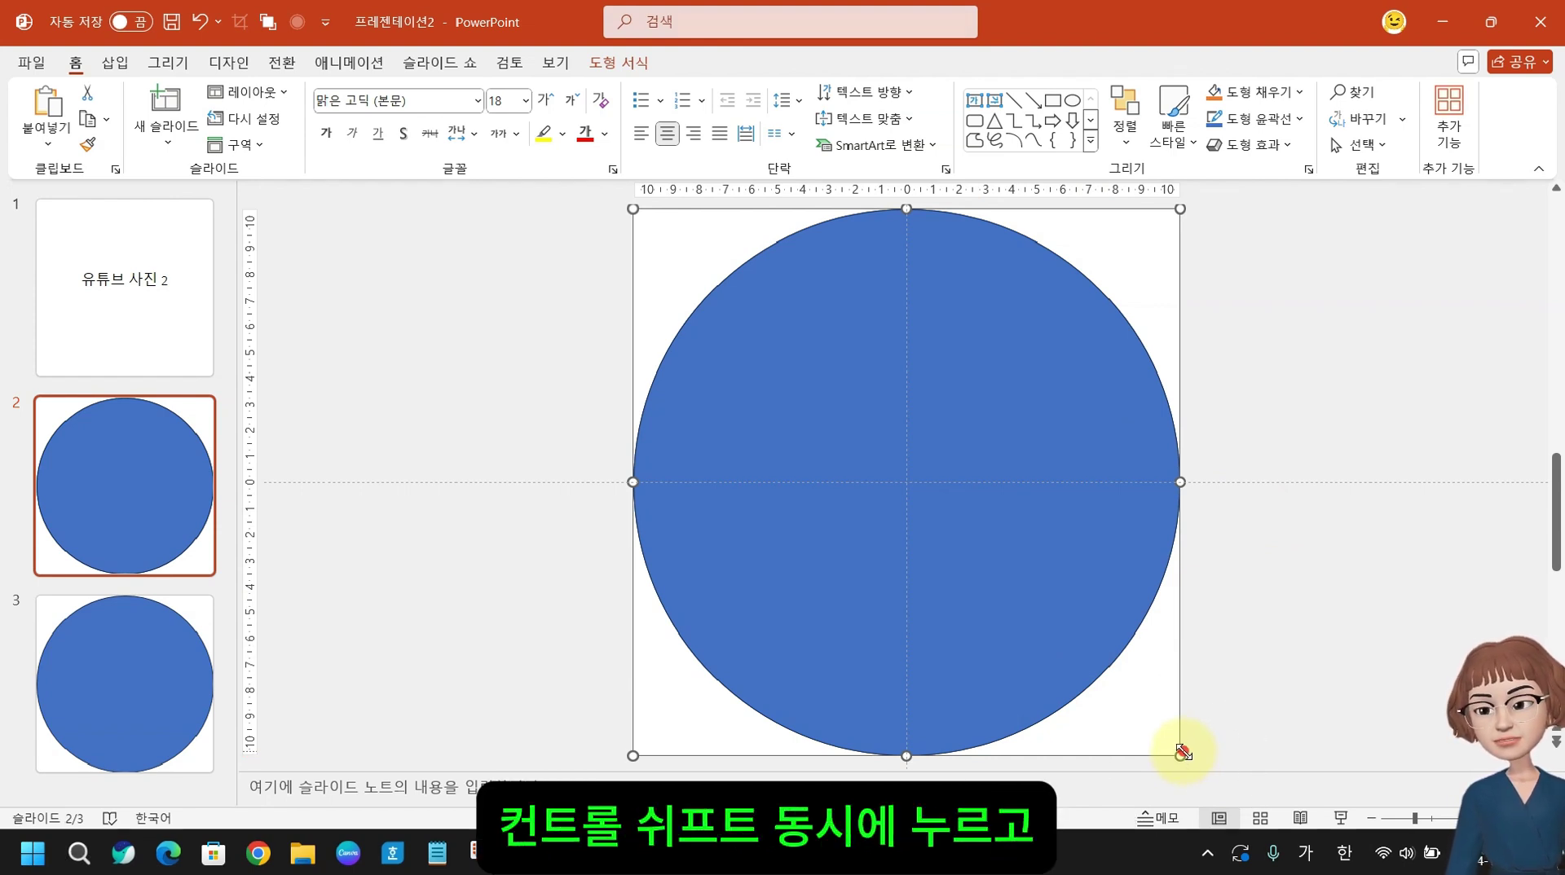
pyautogui.moveTo(1182, 752); pyautogui.dragTo(1103, 685)
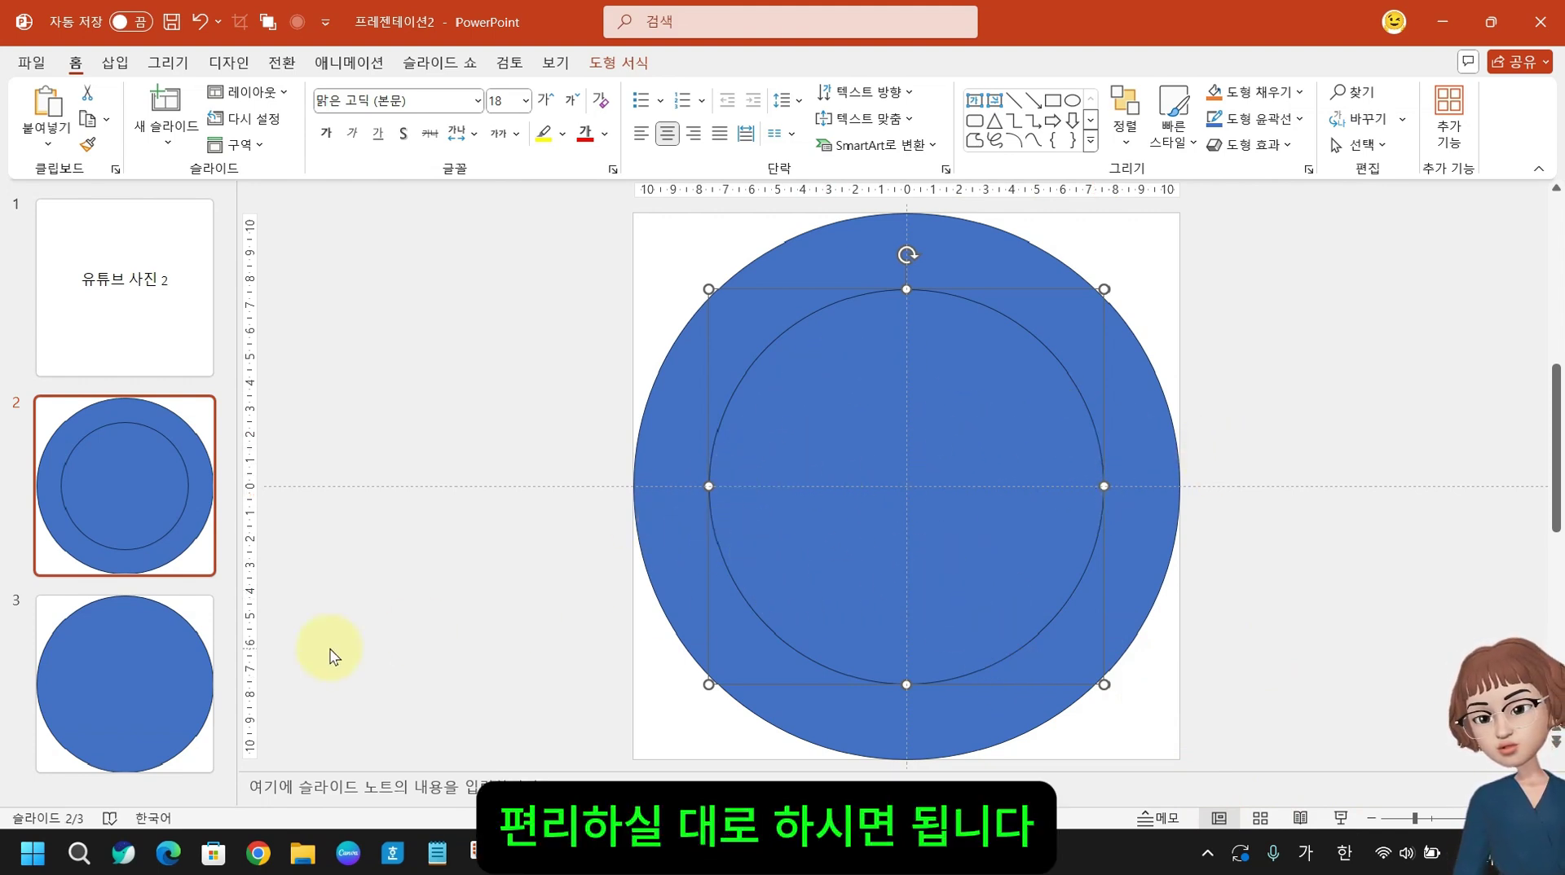
# - Draw an oval about 16.68 cm high and 16.09 cm wide on slide 3 and centre it on the large circle
pyautogui.click(127, 683)
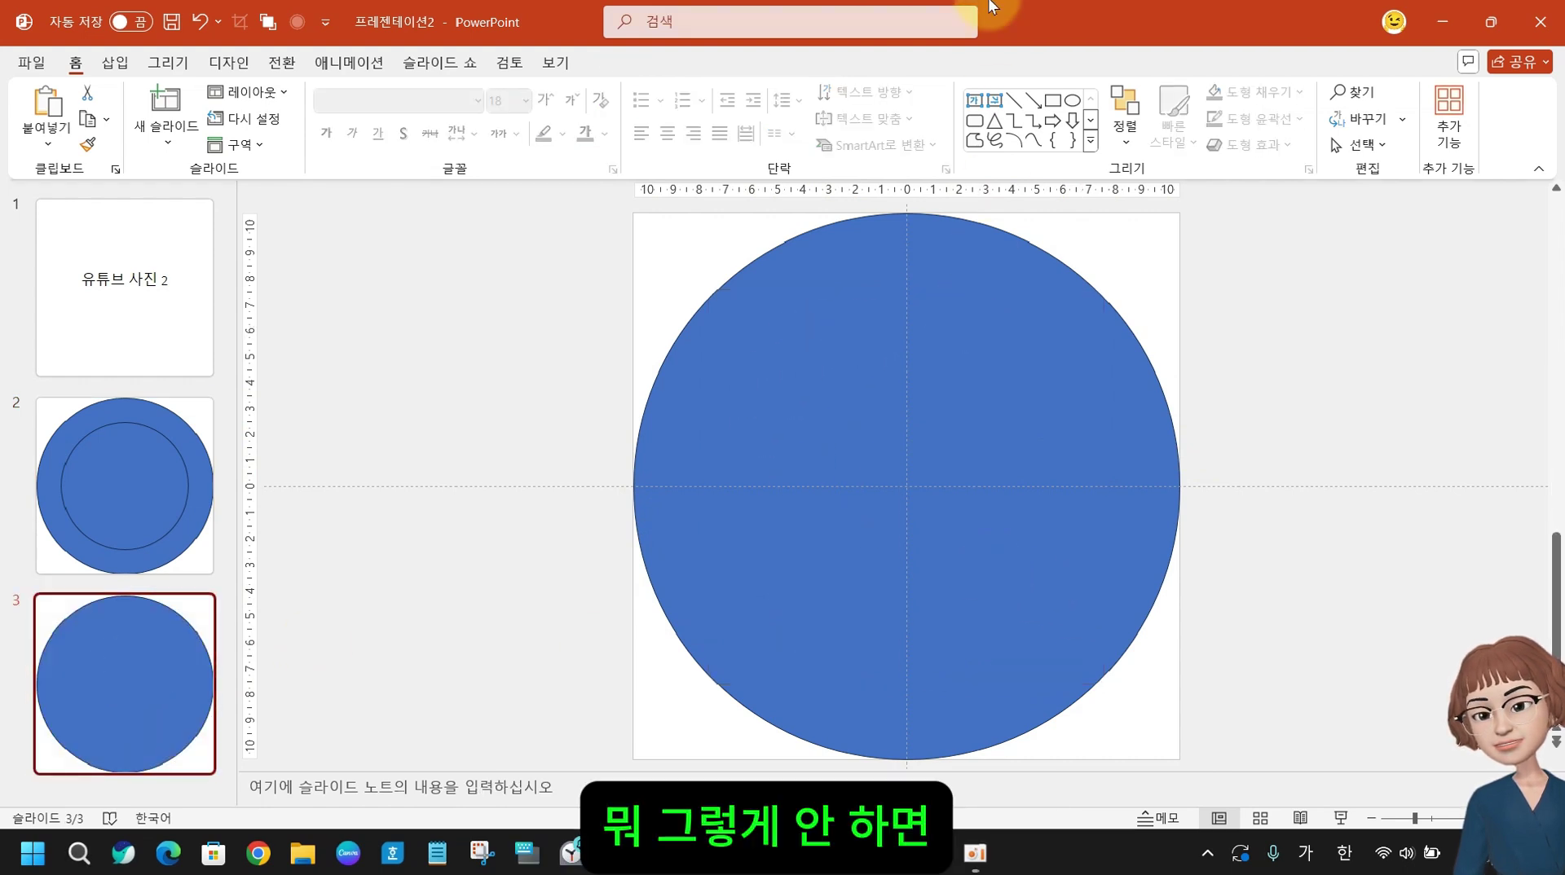
pyautogui.click(1071, 101)
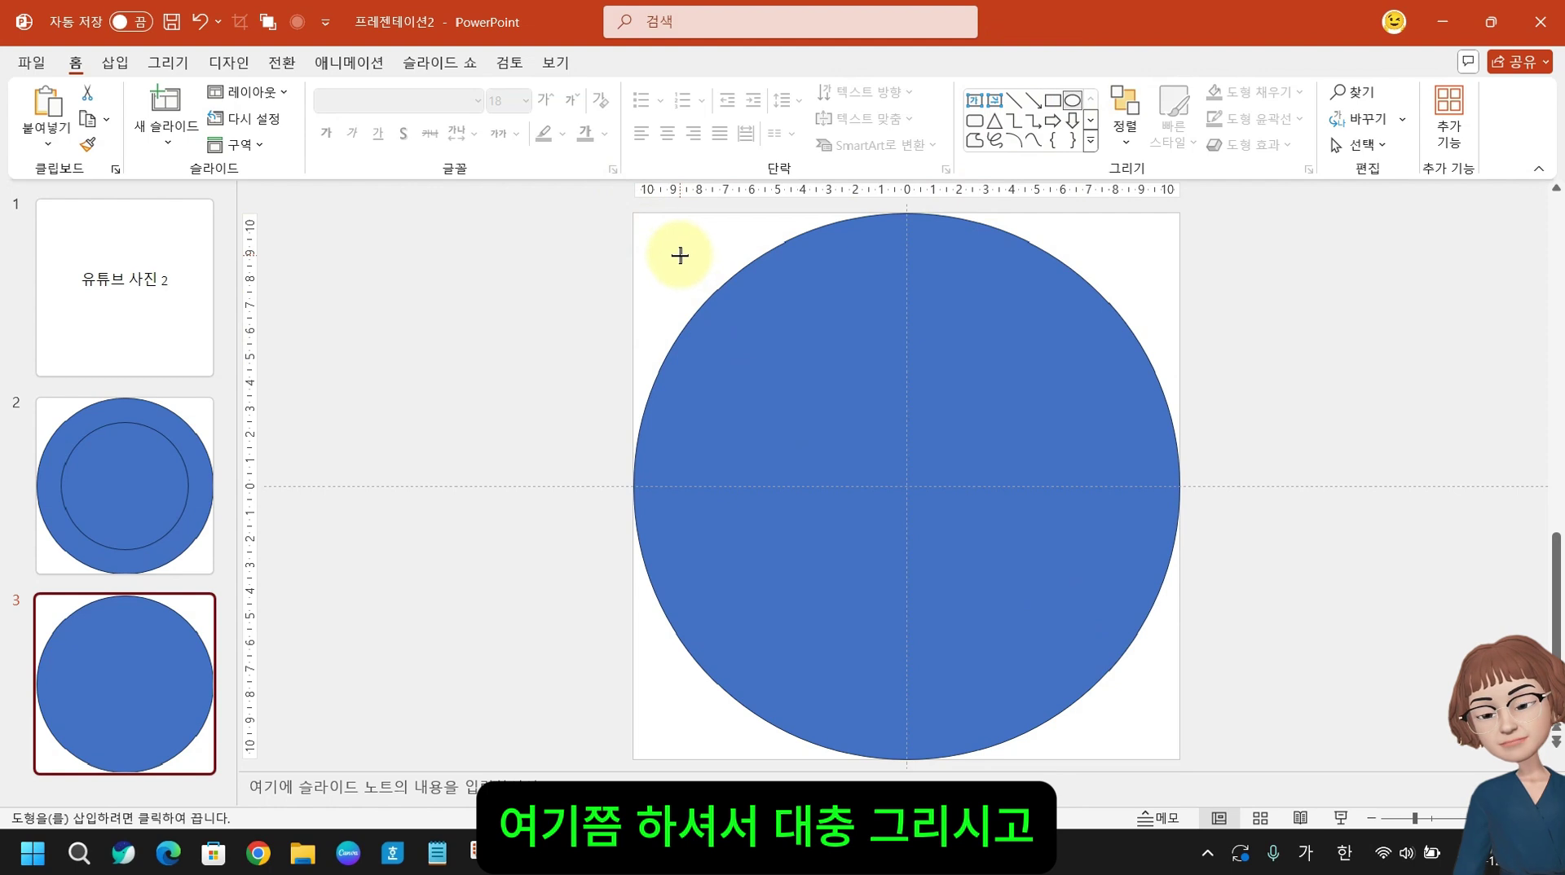
pyautogui.moveTo(680, 255)
pyautogui.mouseDown()
pyautogui.moveTo(1051, 657)
pyautogui.moveTo(1152, 709)
pyautogui.moveTo(1100, 689)
pyautogui.mouseUp()
pyautogui.moveTo(936, 559)
pyautogui.mouseDown()
pyautogui.moveTo(961, 574)
pyautogui.moveTo(848, 566)
pyautogui.moveTo(1009, 572)
pyautogui.mouseUp()
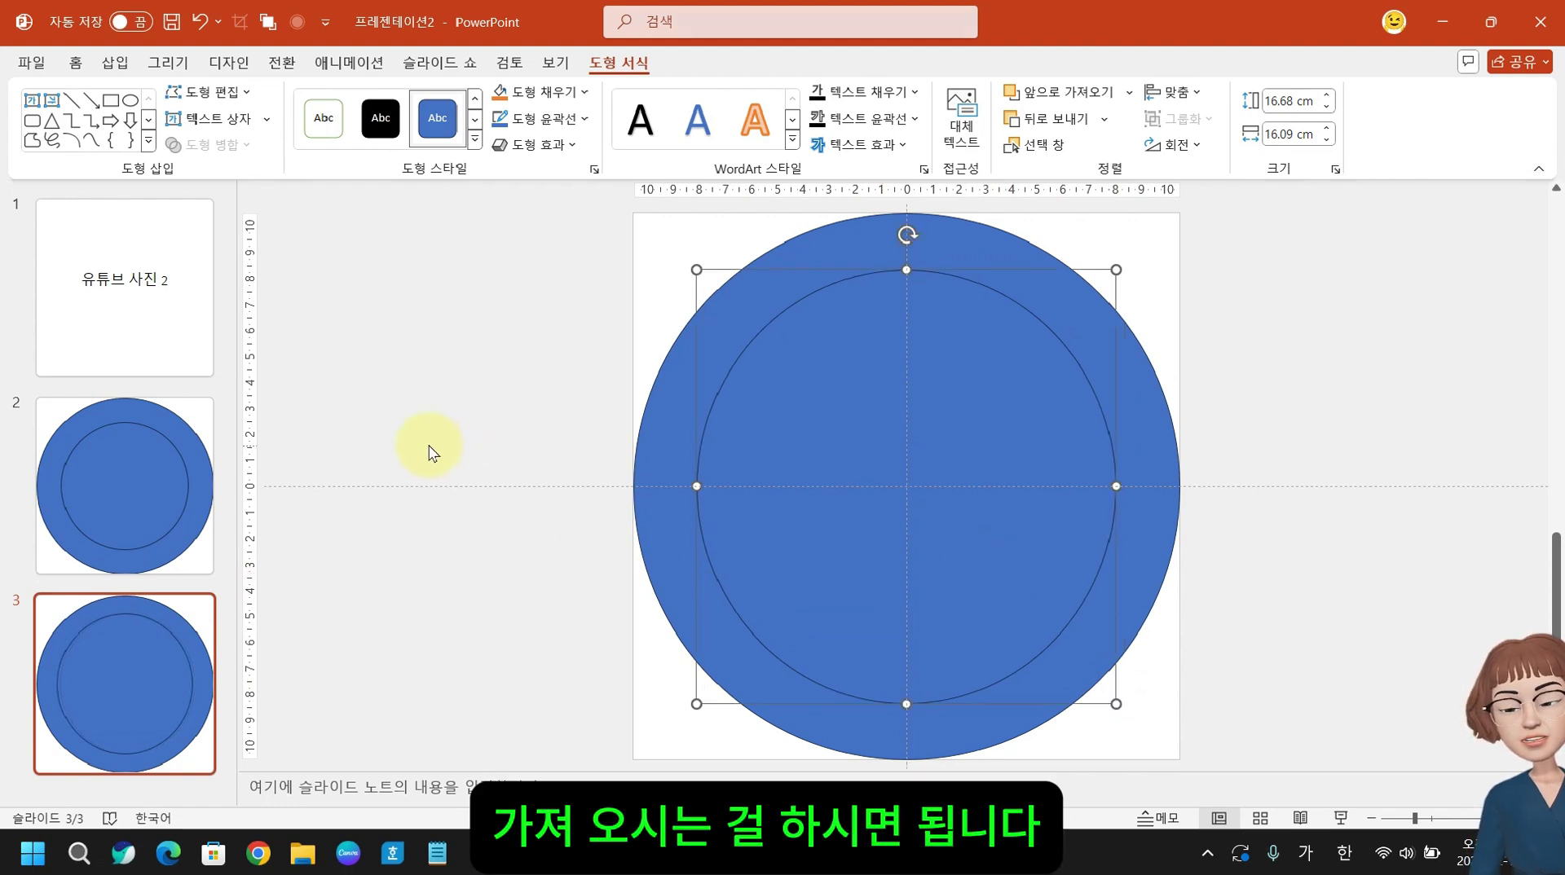
# - Apply the light gold gradient theme style to the inner circle on slide 2
pyautogui.click(103, 487)
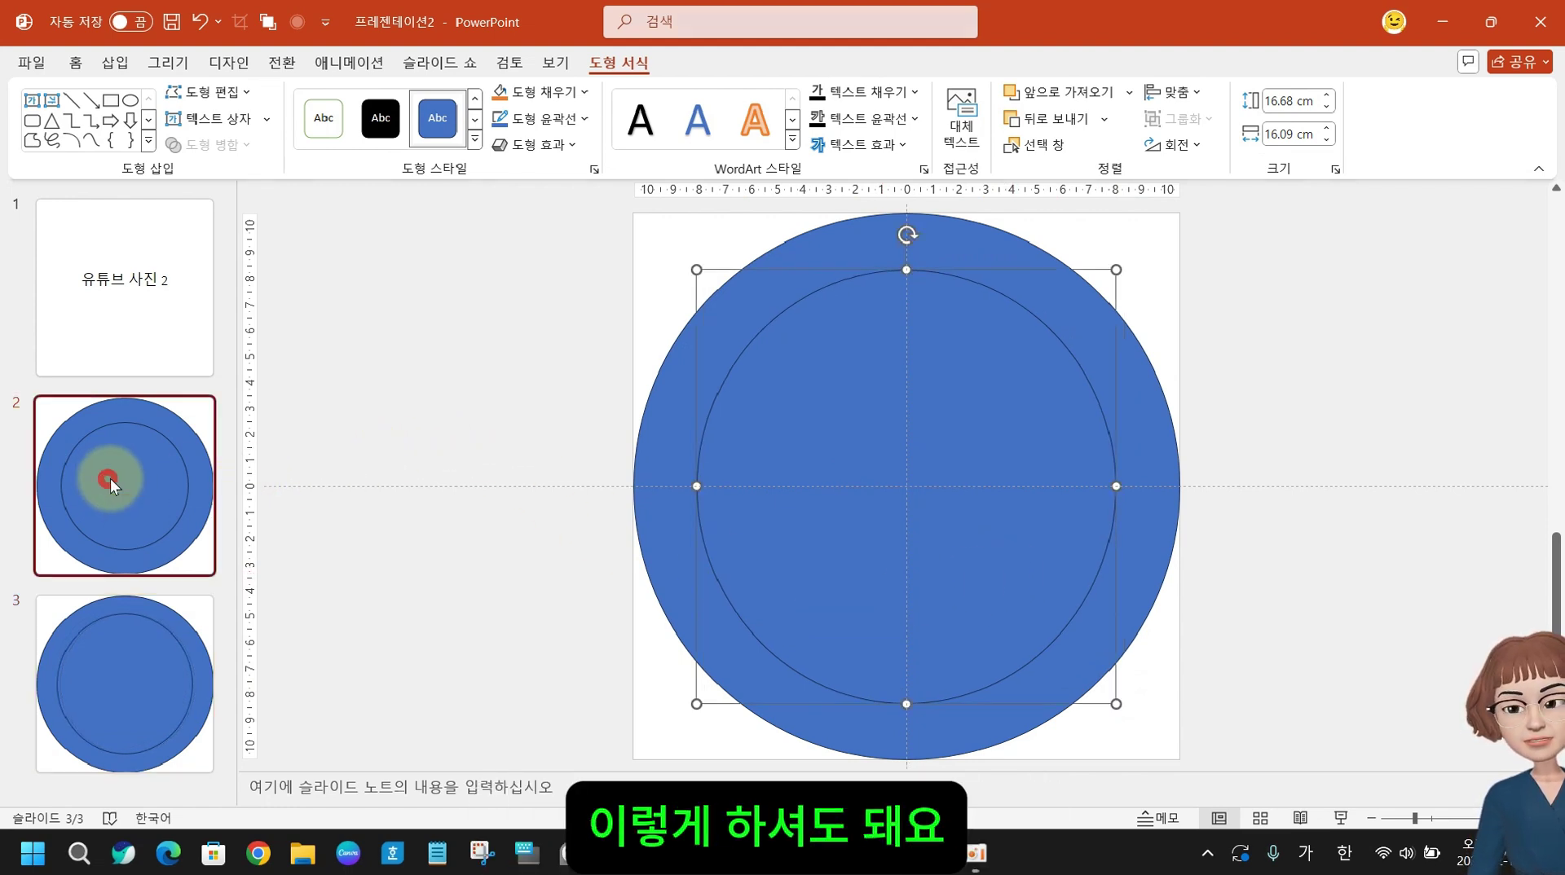
pyautogui.click(1031, 603)
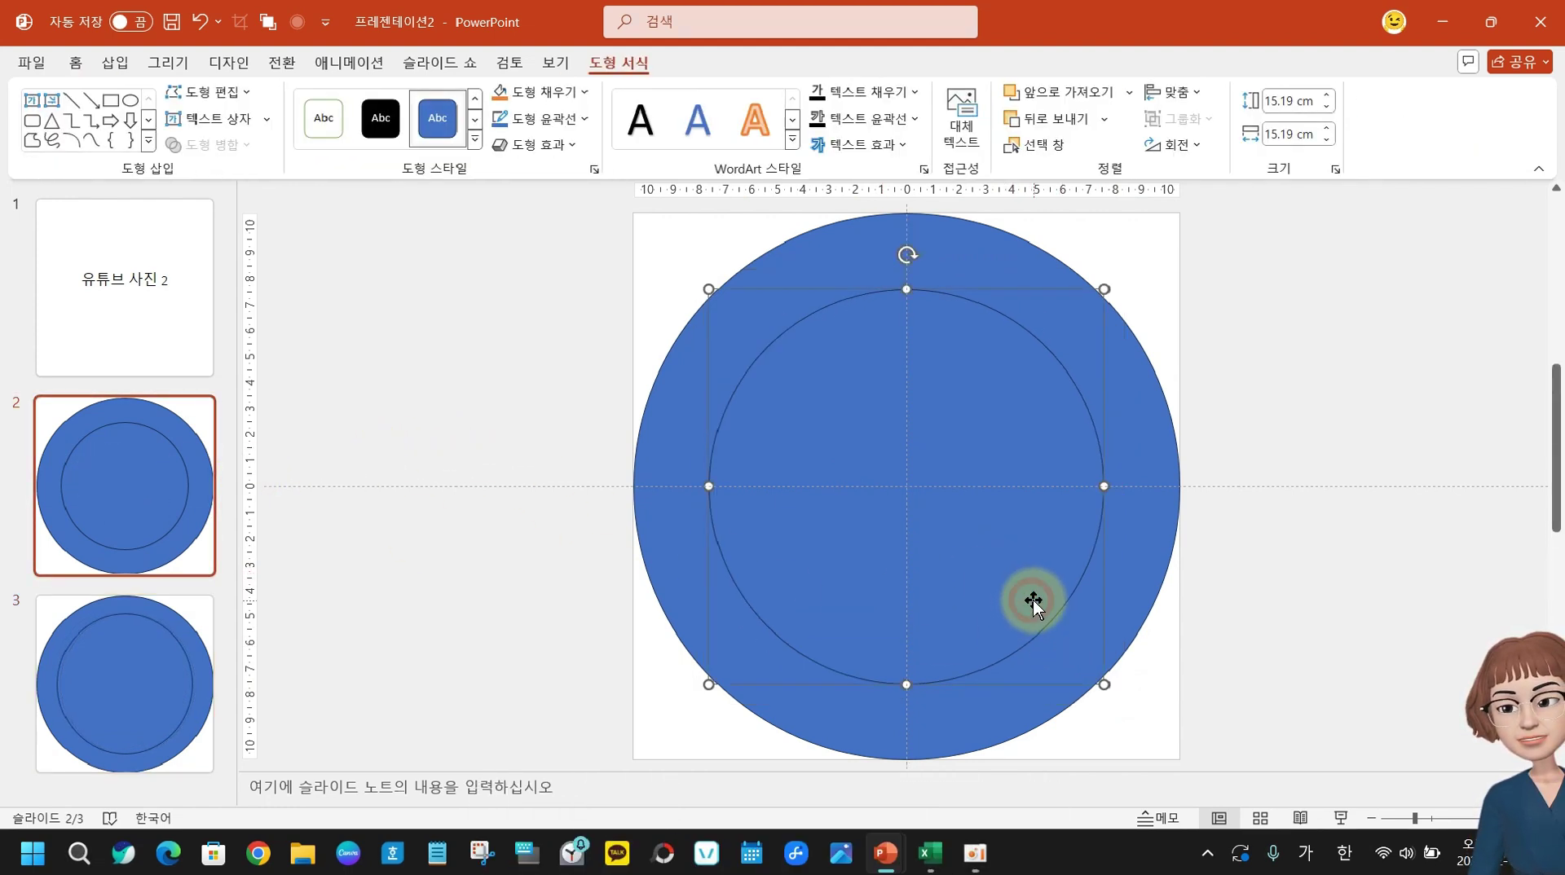
pyautogui.click(476, 144)
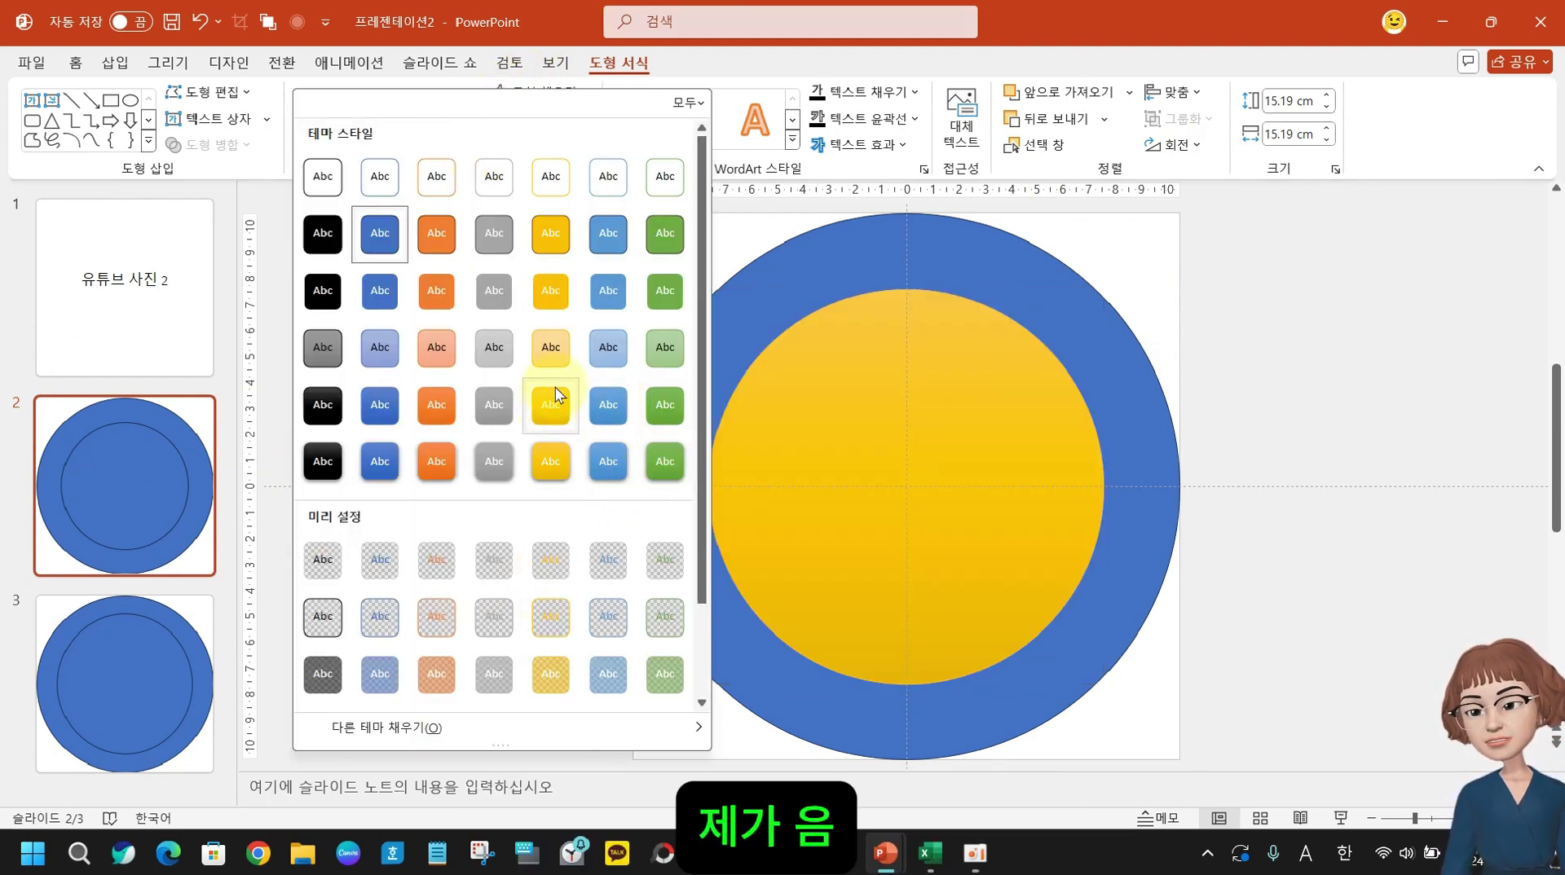
pyautogui.click(551, 347)
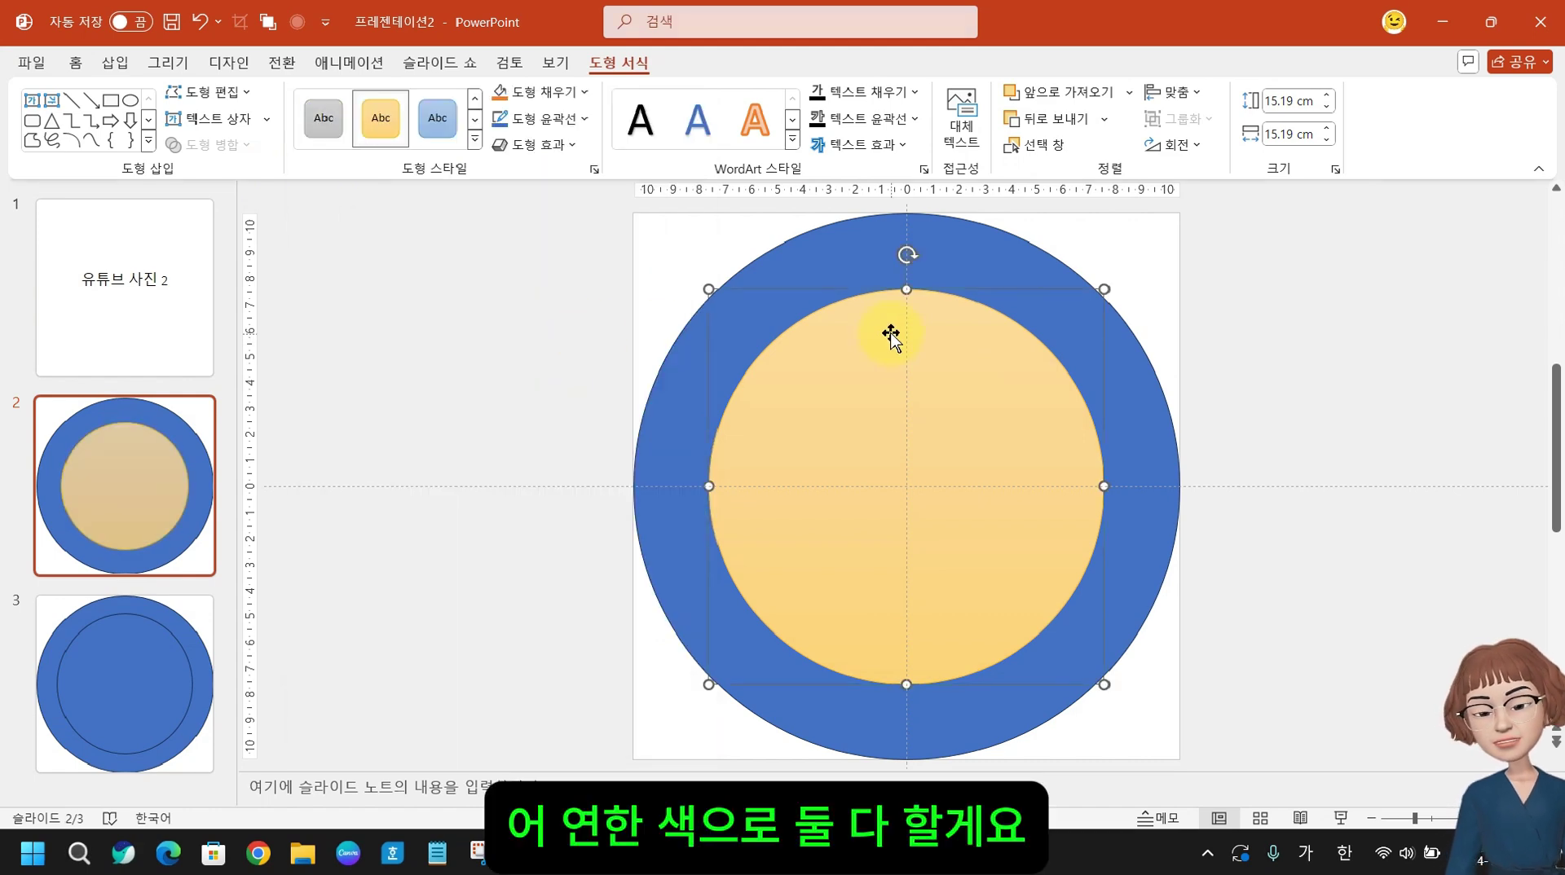
pyautogui.click(815, 249)
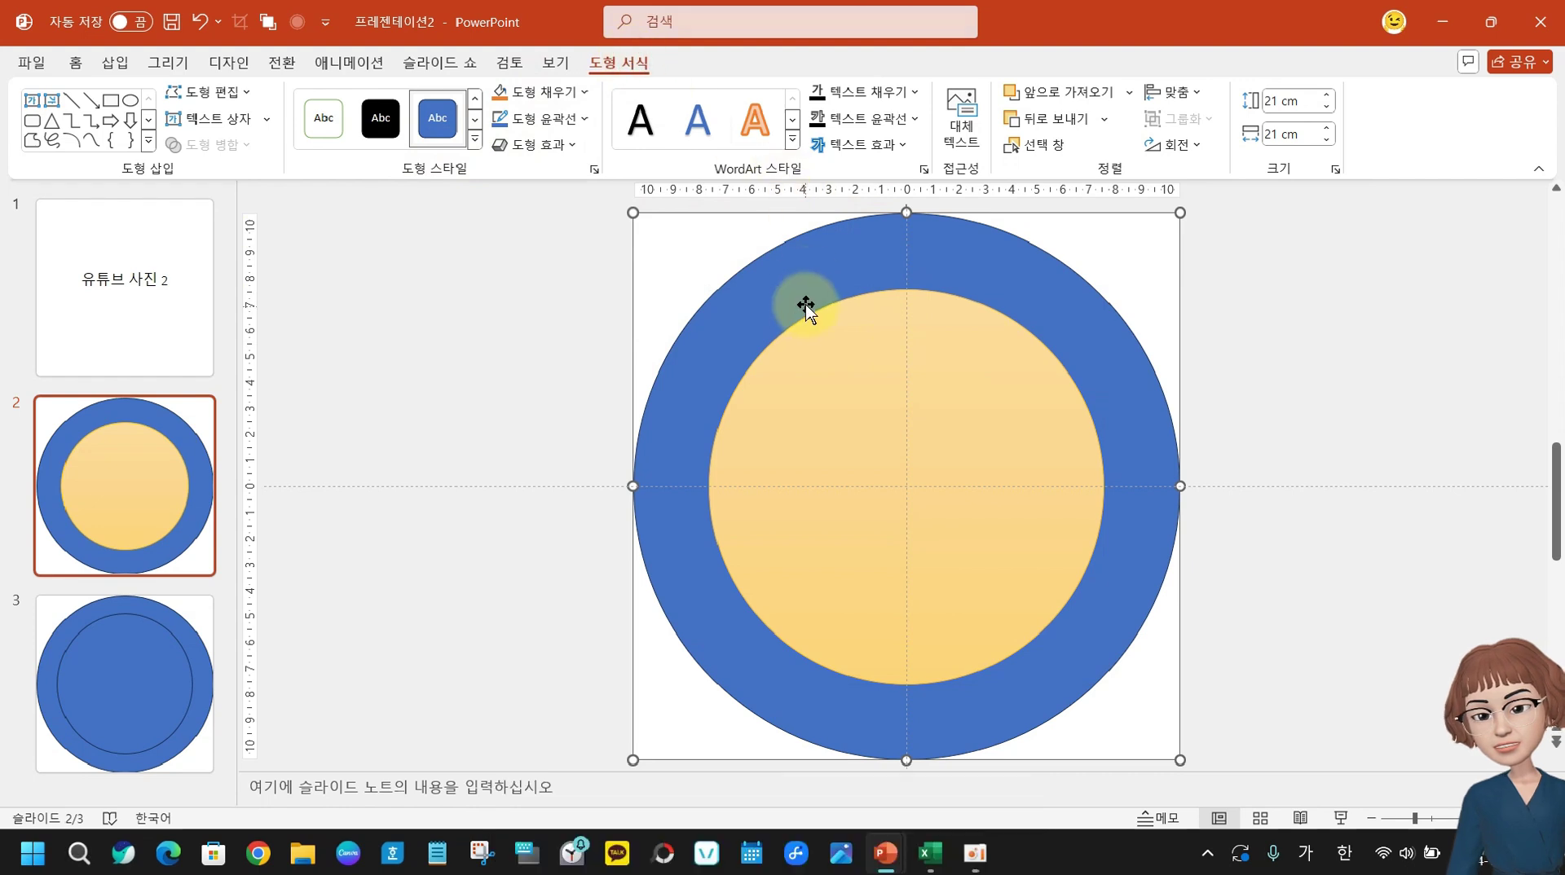
pyautogui.doubleClick(995, 237)
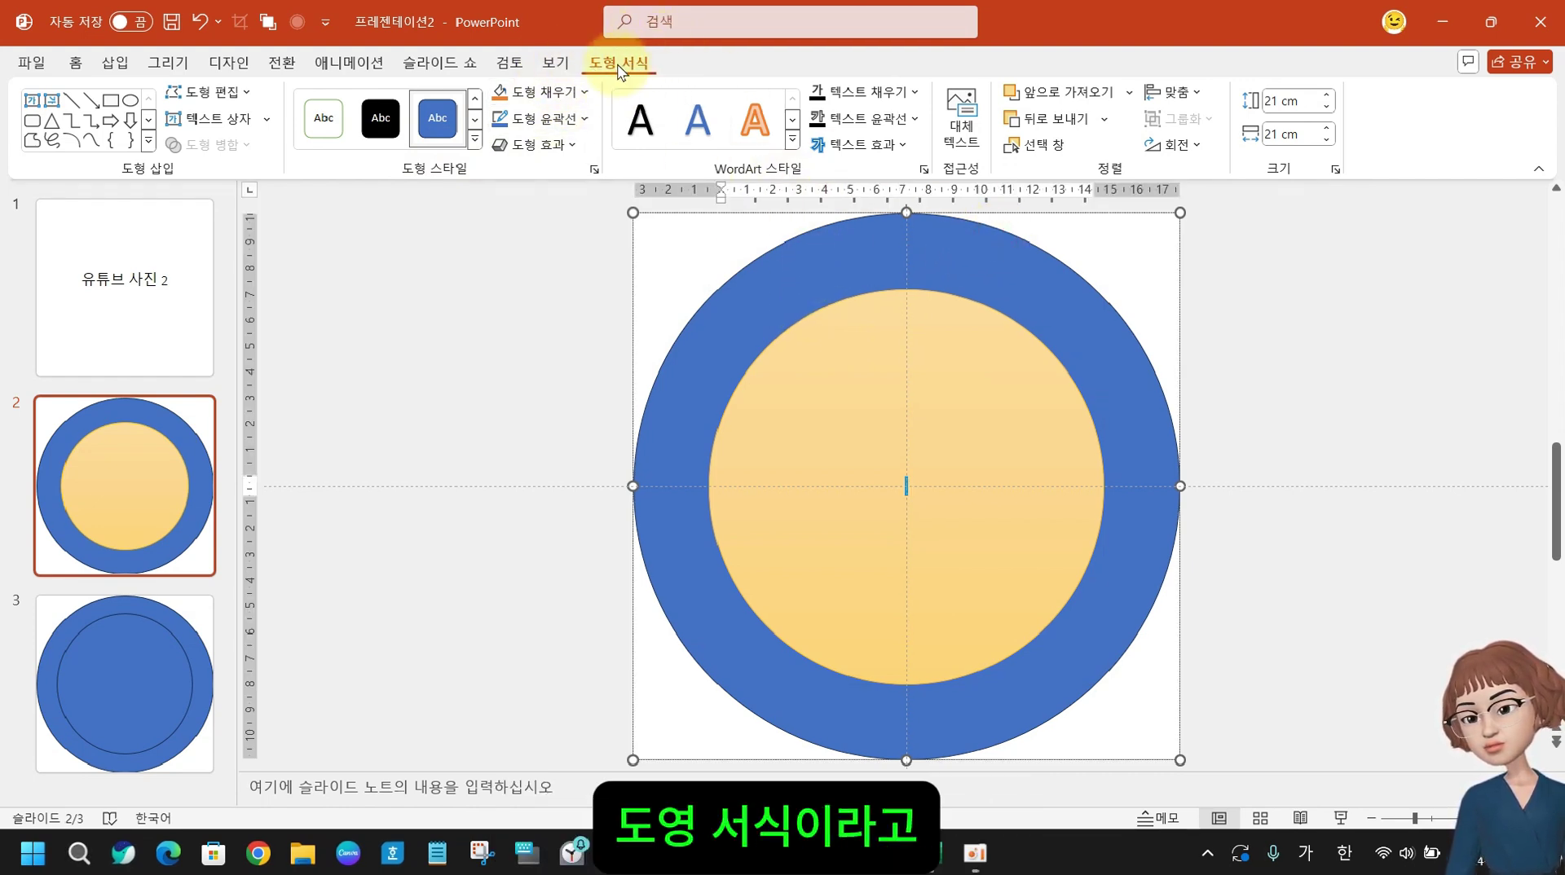
pyautogui.click(1096, 328)
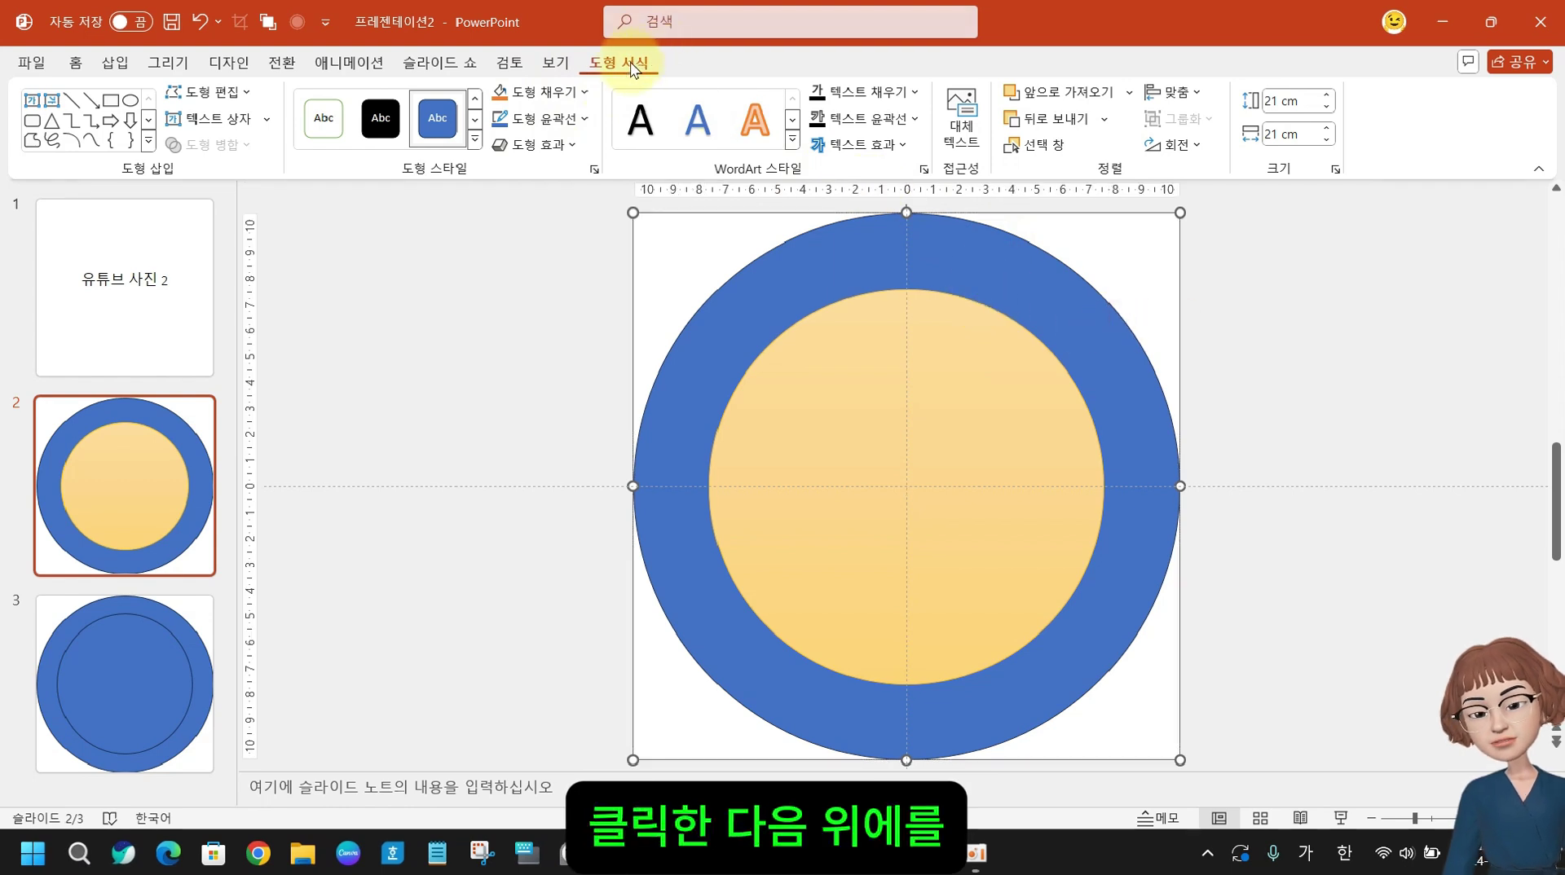
pyautogui.click(75, 62)
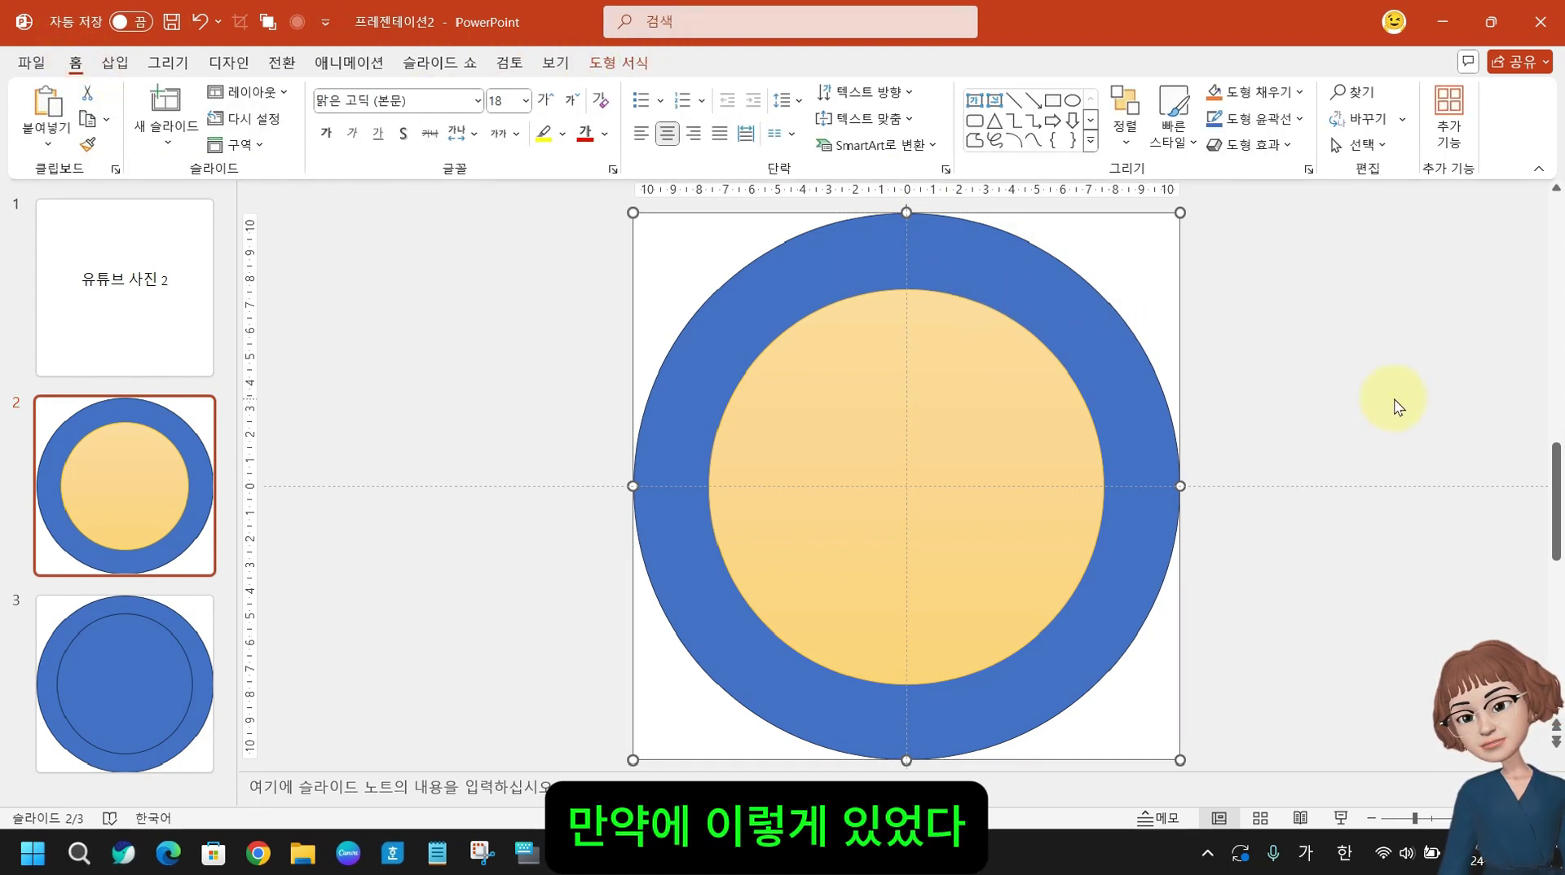
pyautogui.click(1348, 398)
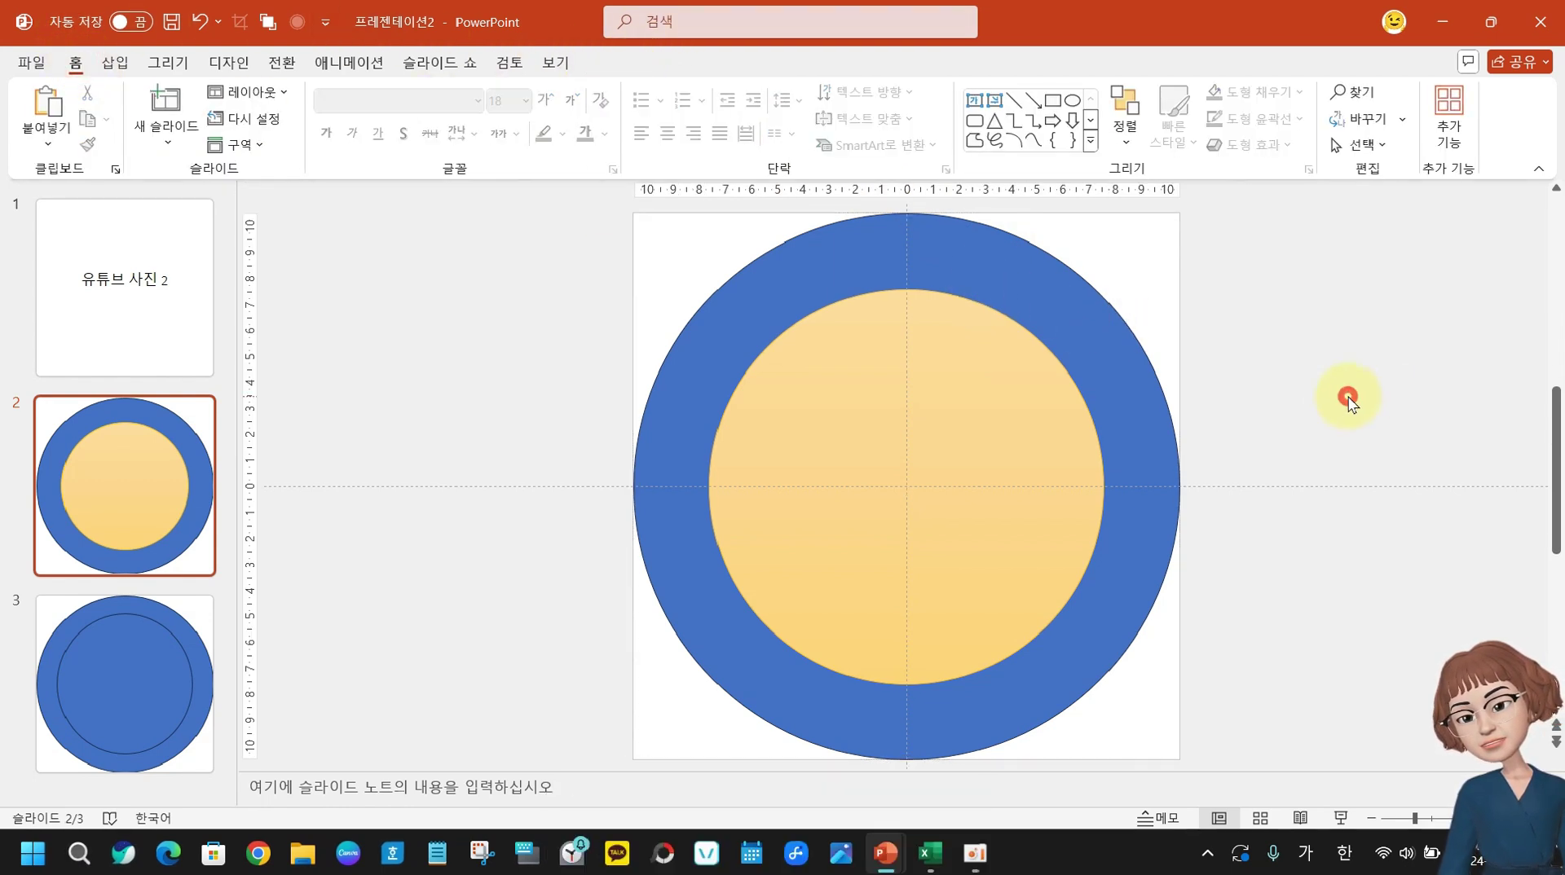
pyautogui.click(827, 247)
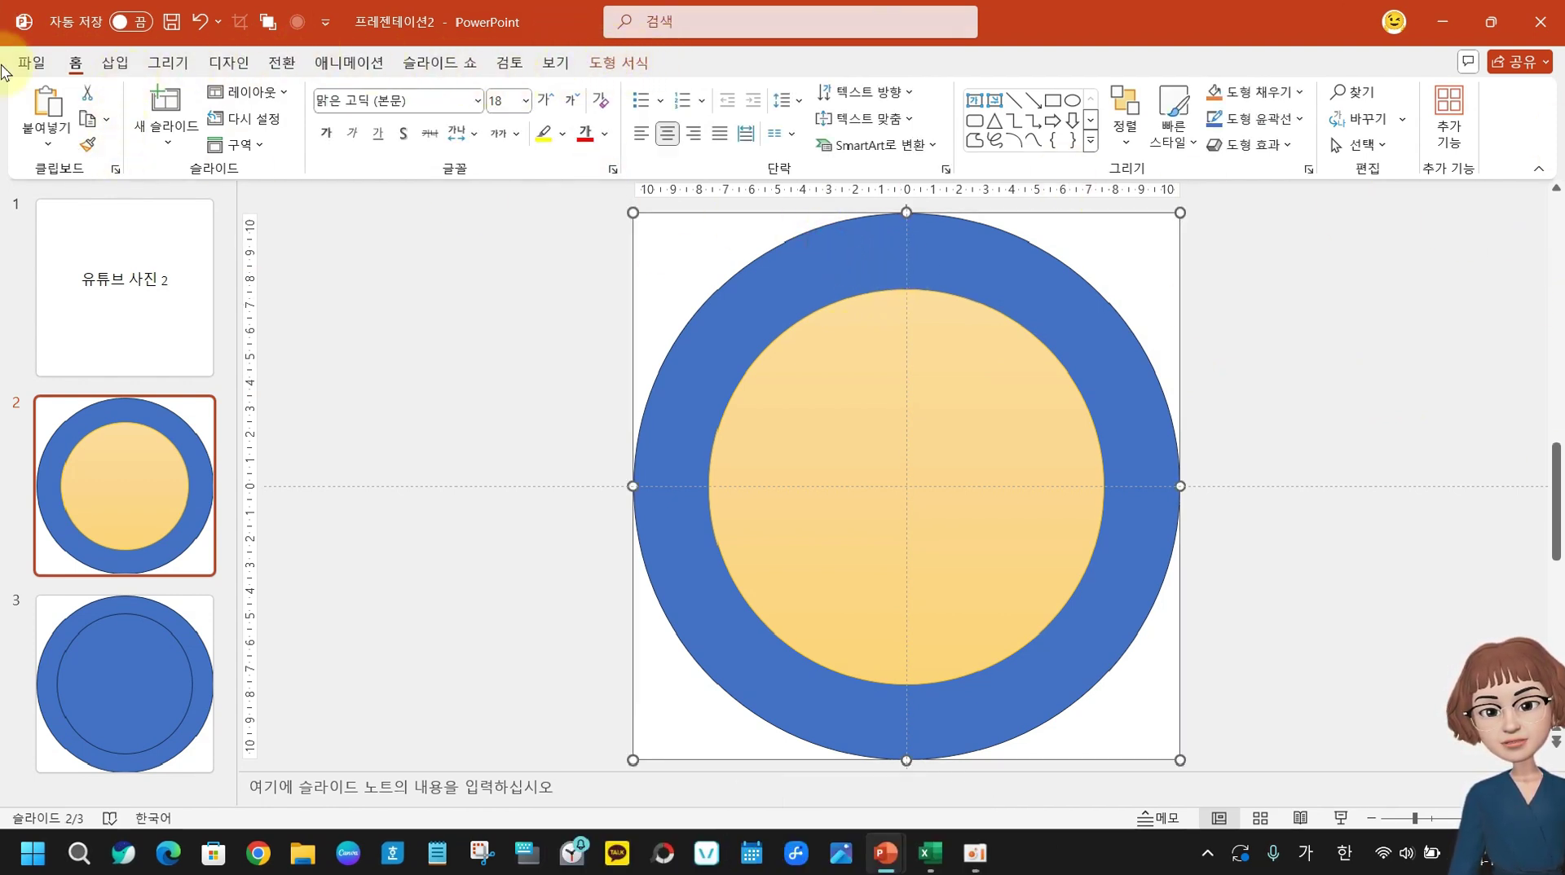
pyautogui.click(92, 543)
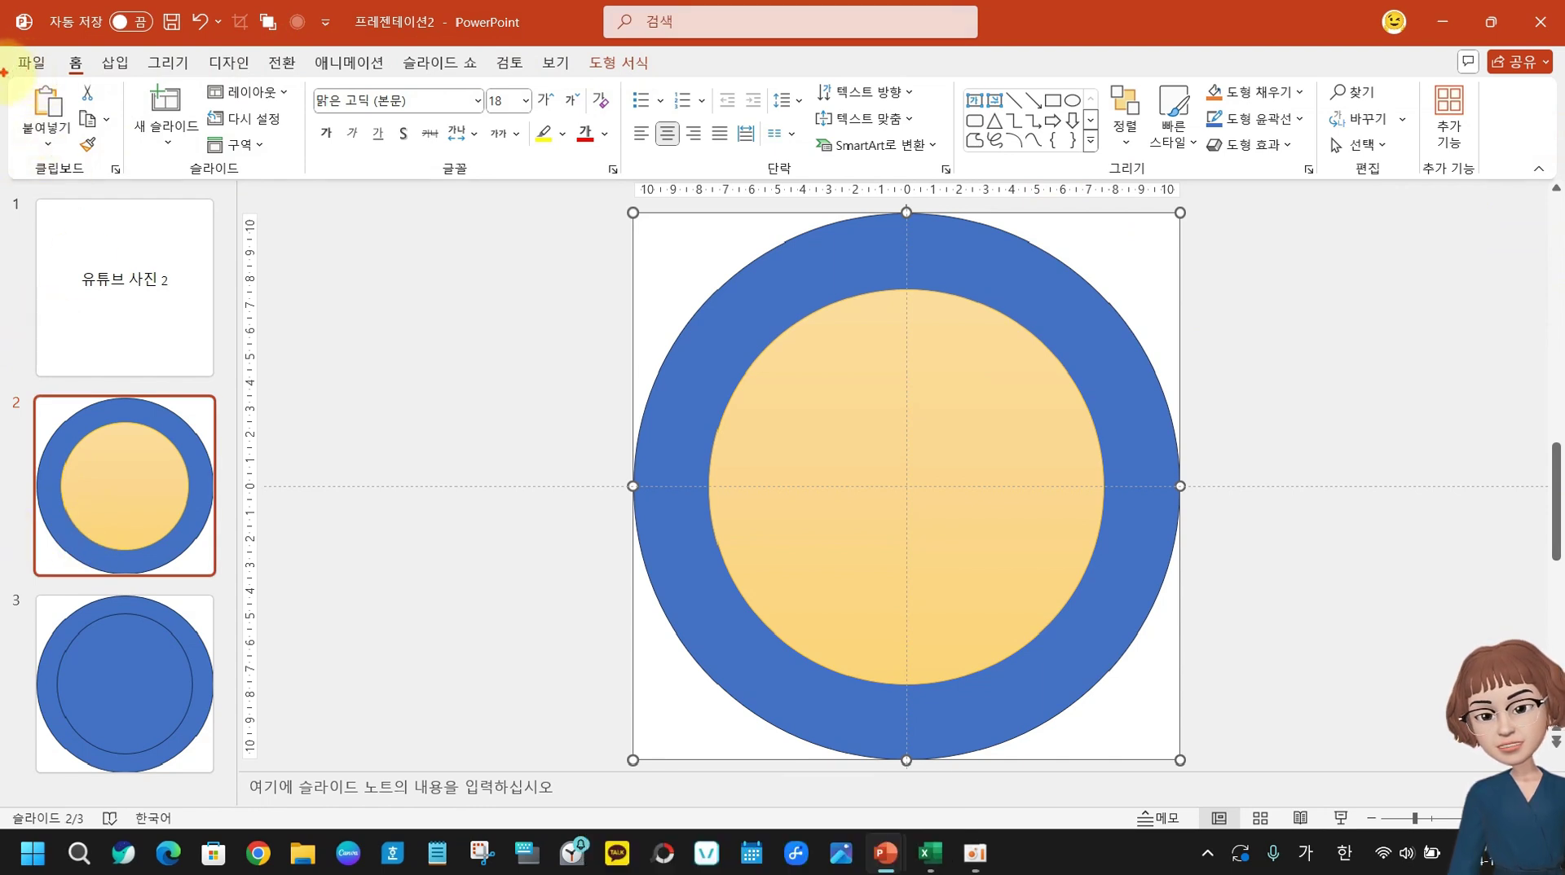
pyautogui.moveTo(5, 71)
pyautogui.mouseDown()
pyautogui.moveTo(738, 227)
pyautogui.moveTo(1400, 196)
pyautogui.mouseUp()
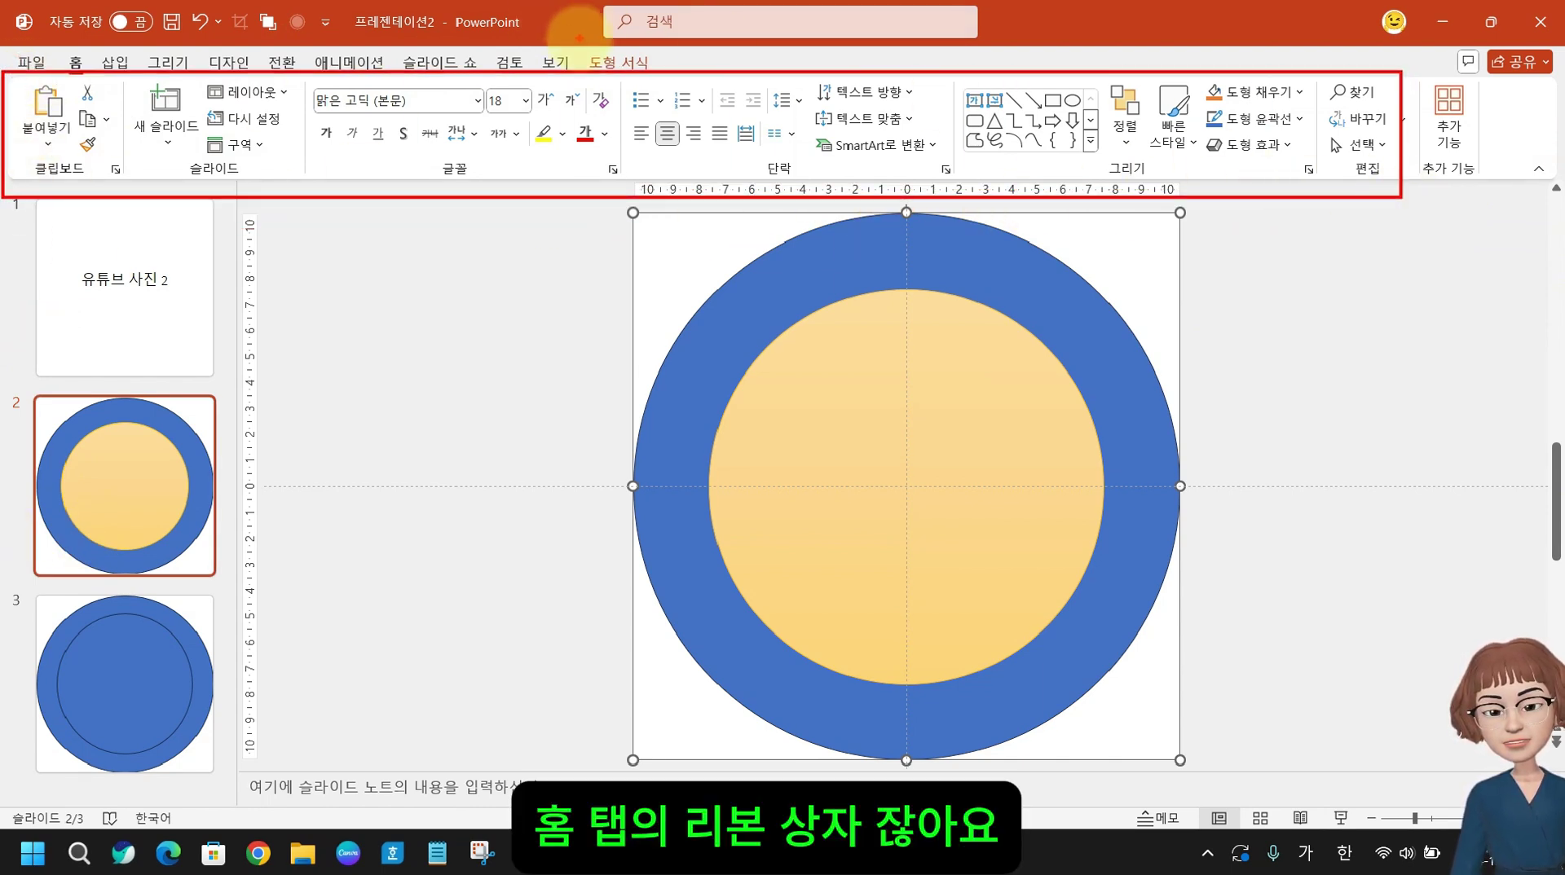
pyautogui.moveTo(575, 35); pyautogui.dragTo(681, 101)
pyautogui.press('Escape')
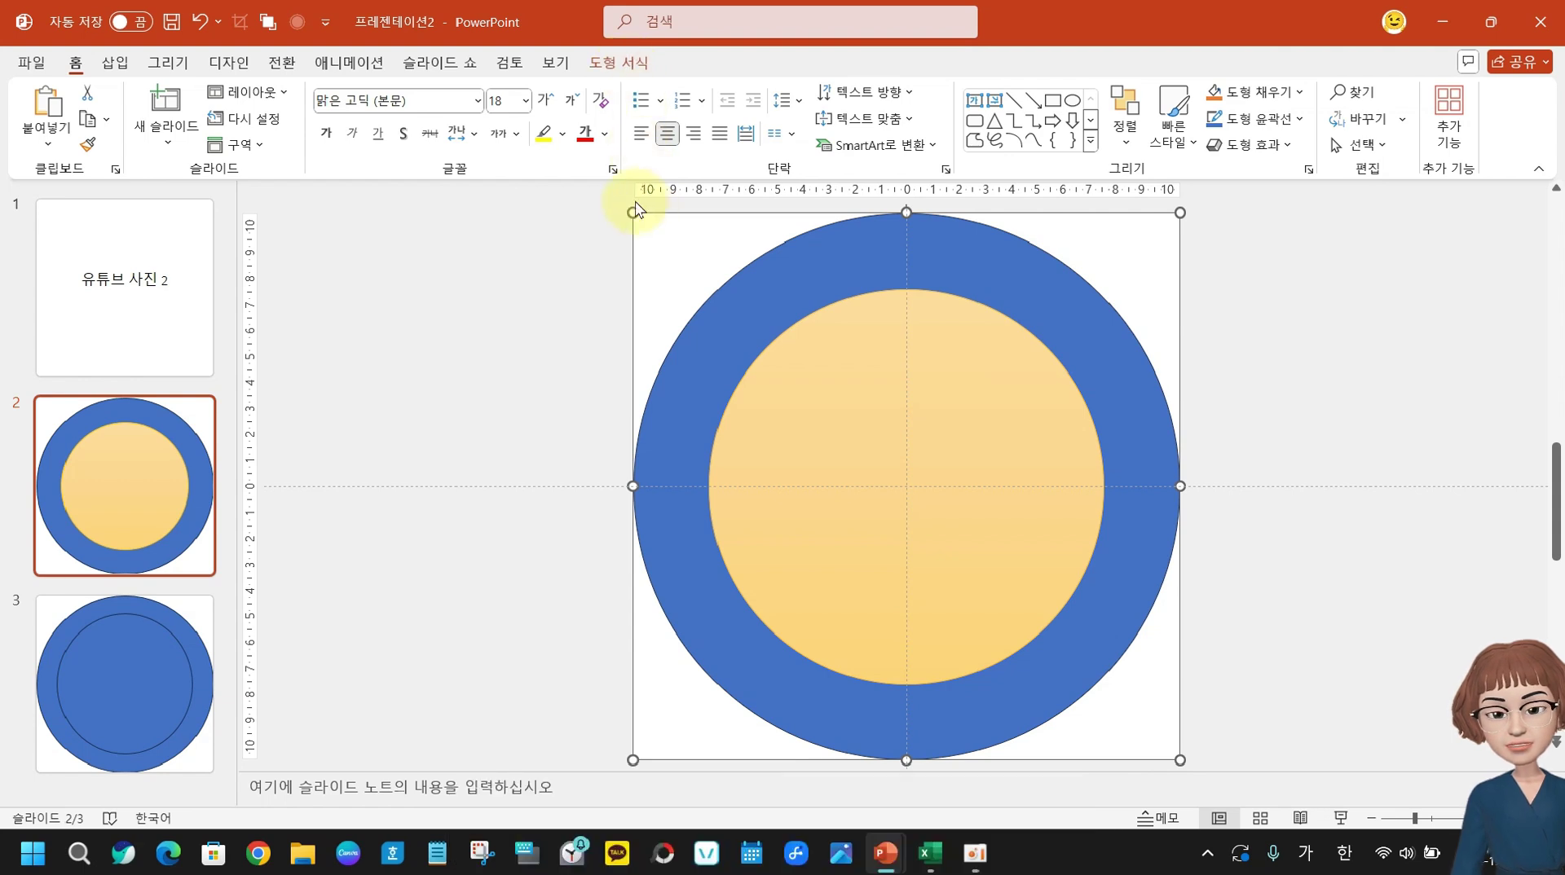
# - Apply the light blue gradient theme style, from the same row as the light gold one, to slide 2's outer circle
pyautogui.click(878, 231)
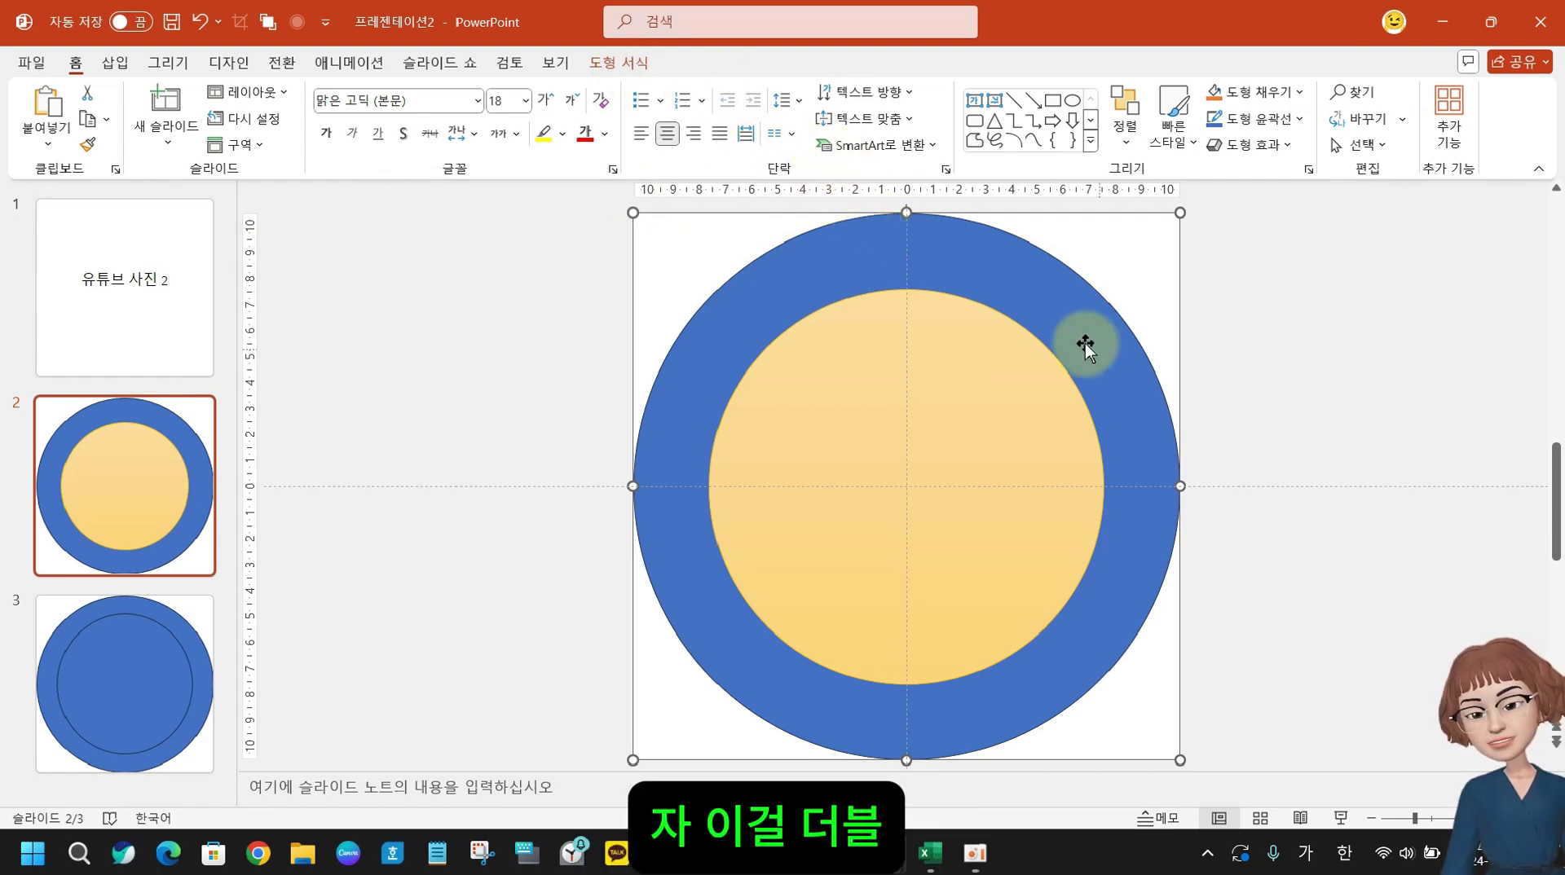
pyautogui.click(963, 211)
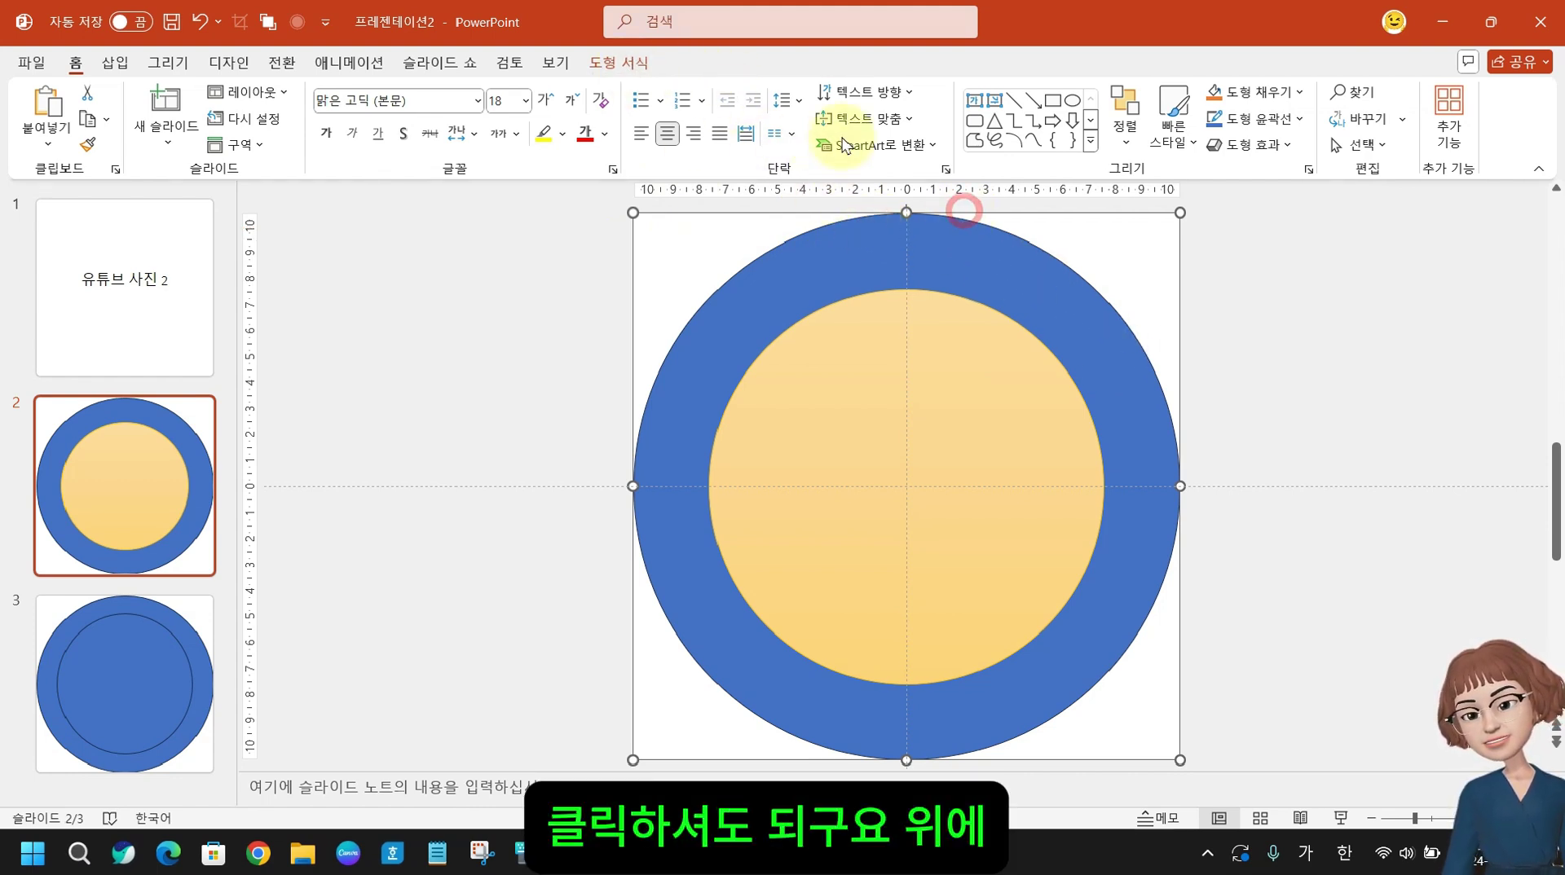
pyautogui.click(617, 64)
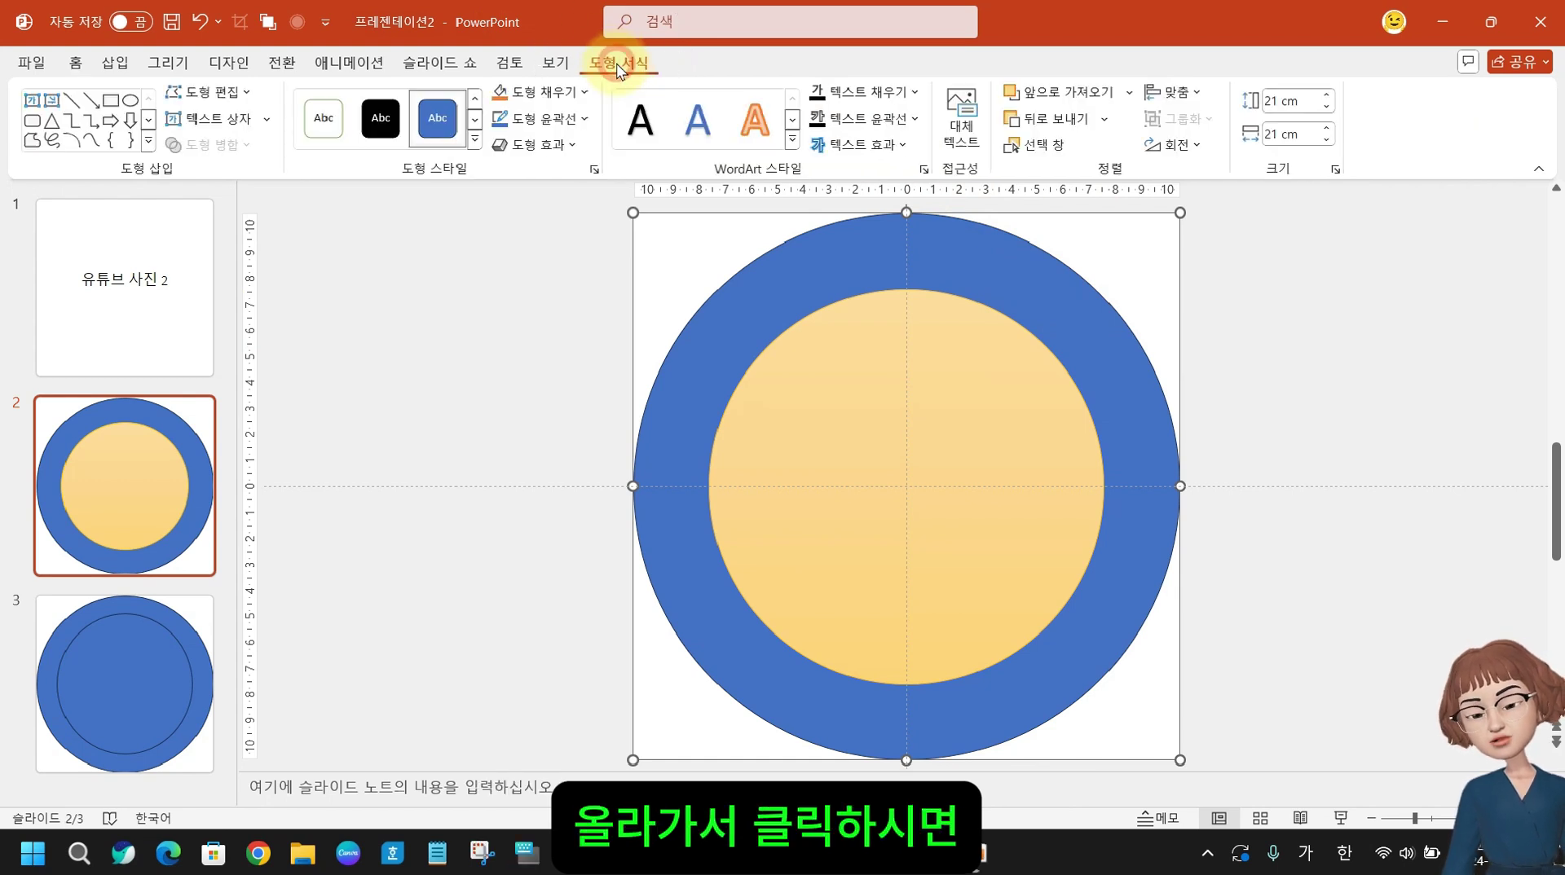
pyautogui.click(583, 92)
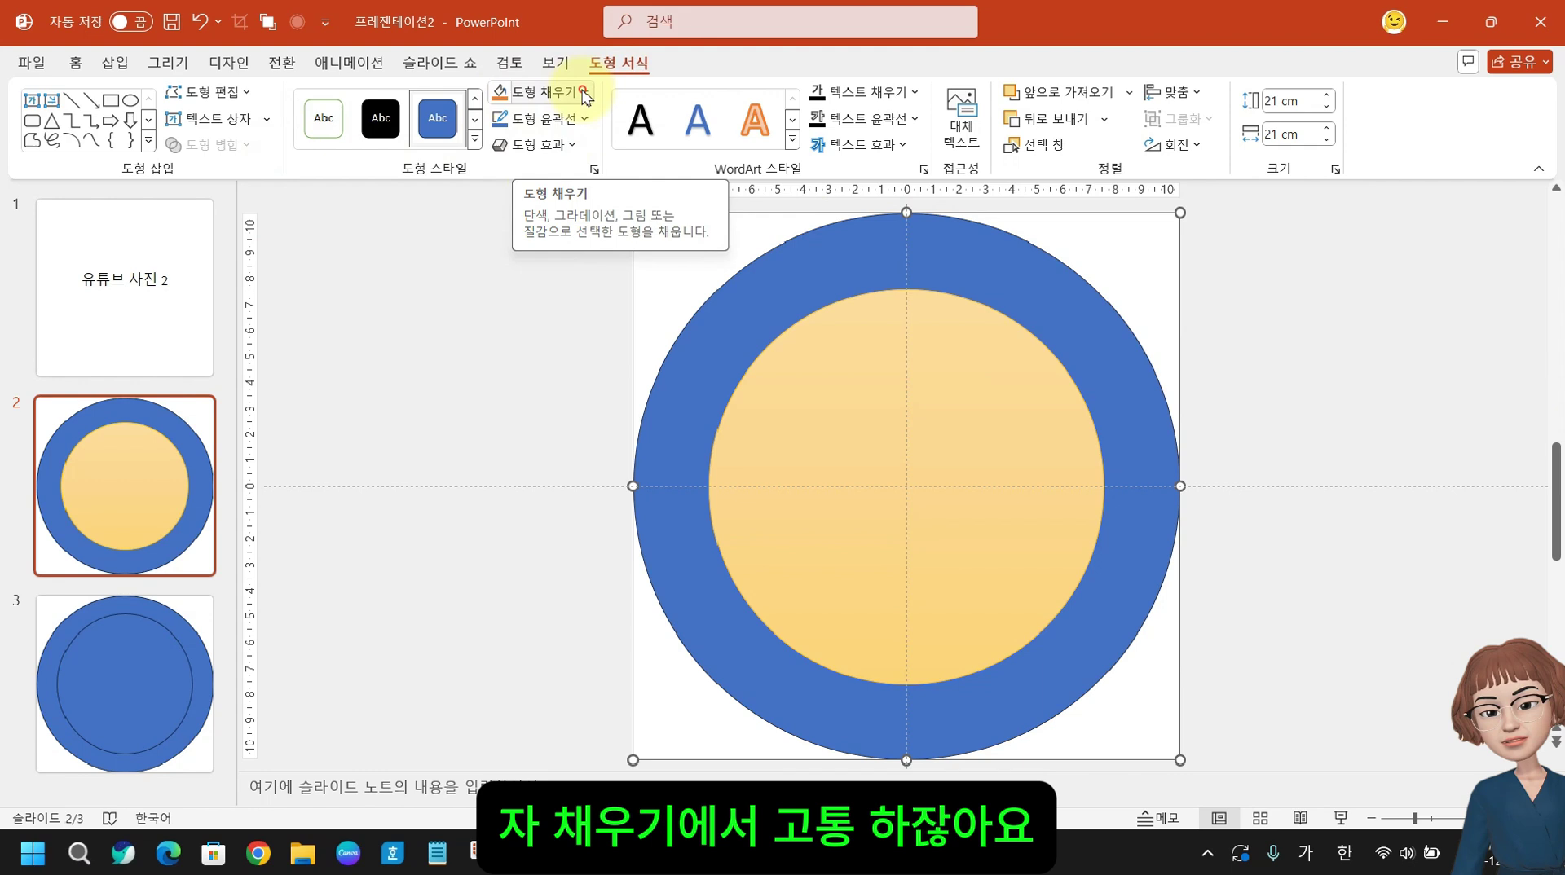
pyautogui.click(475, 145)
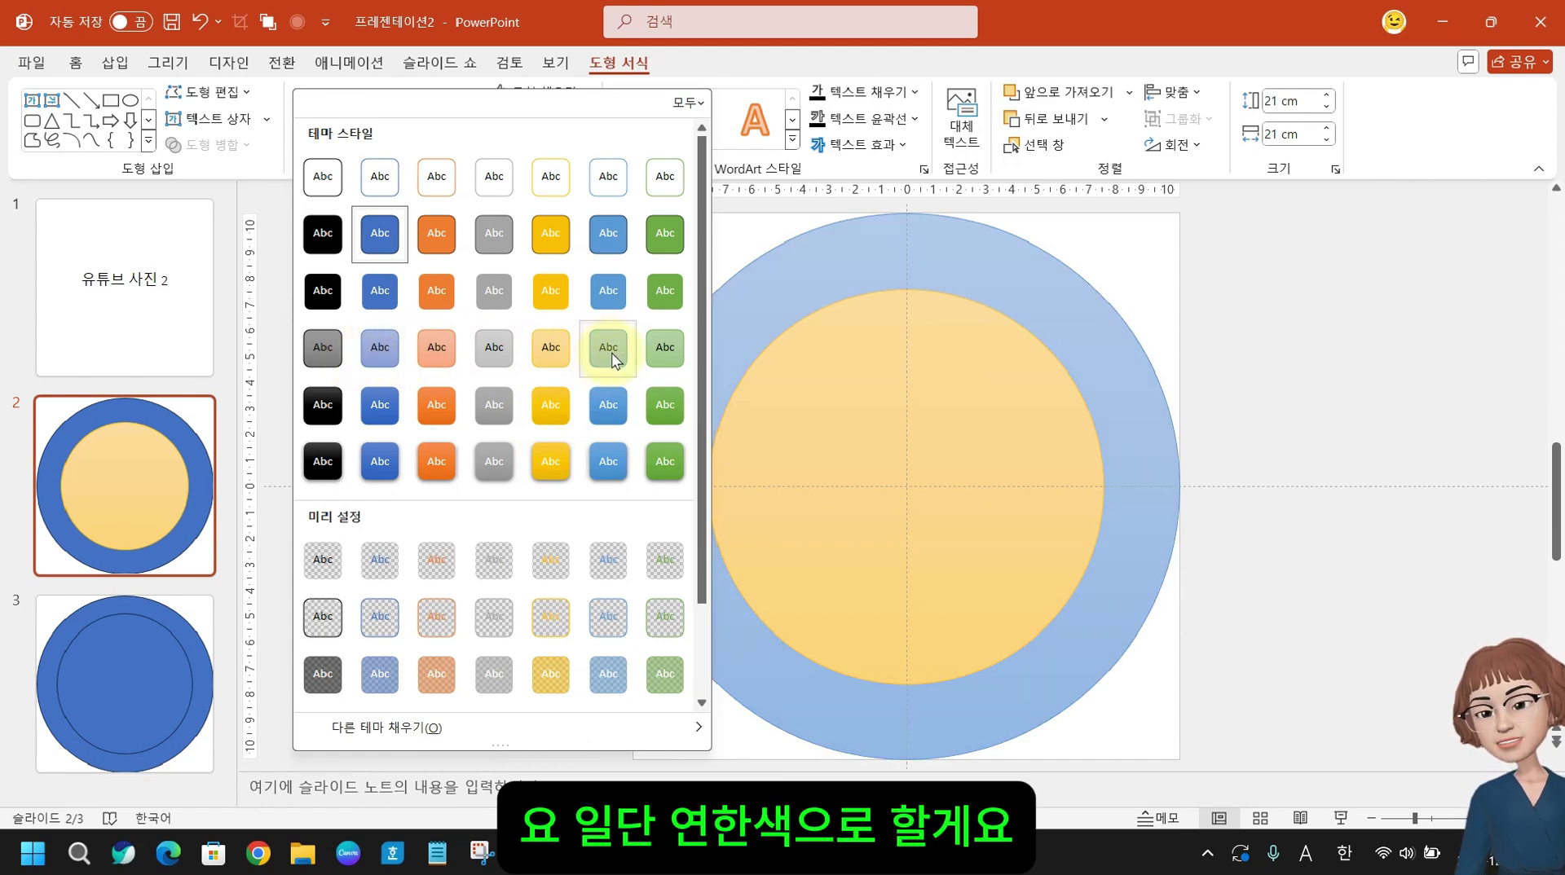
pyautogui.click(610, 352)
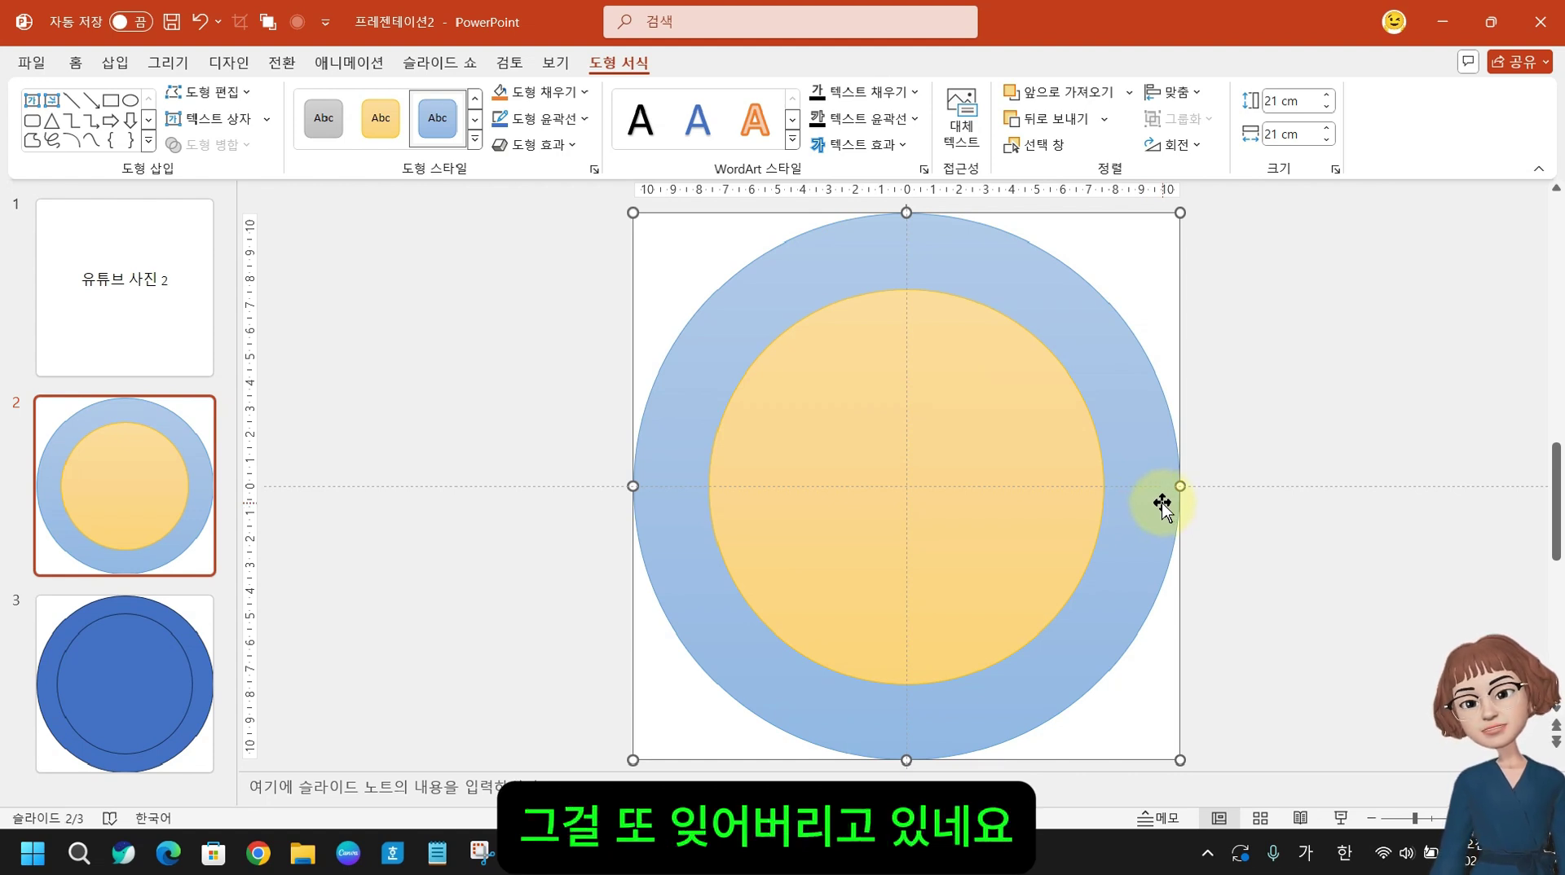
pyautogui.click(883, 436)
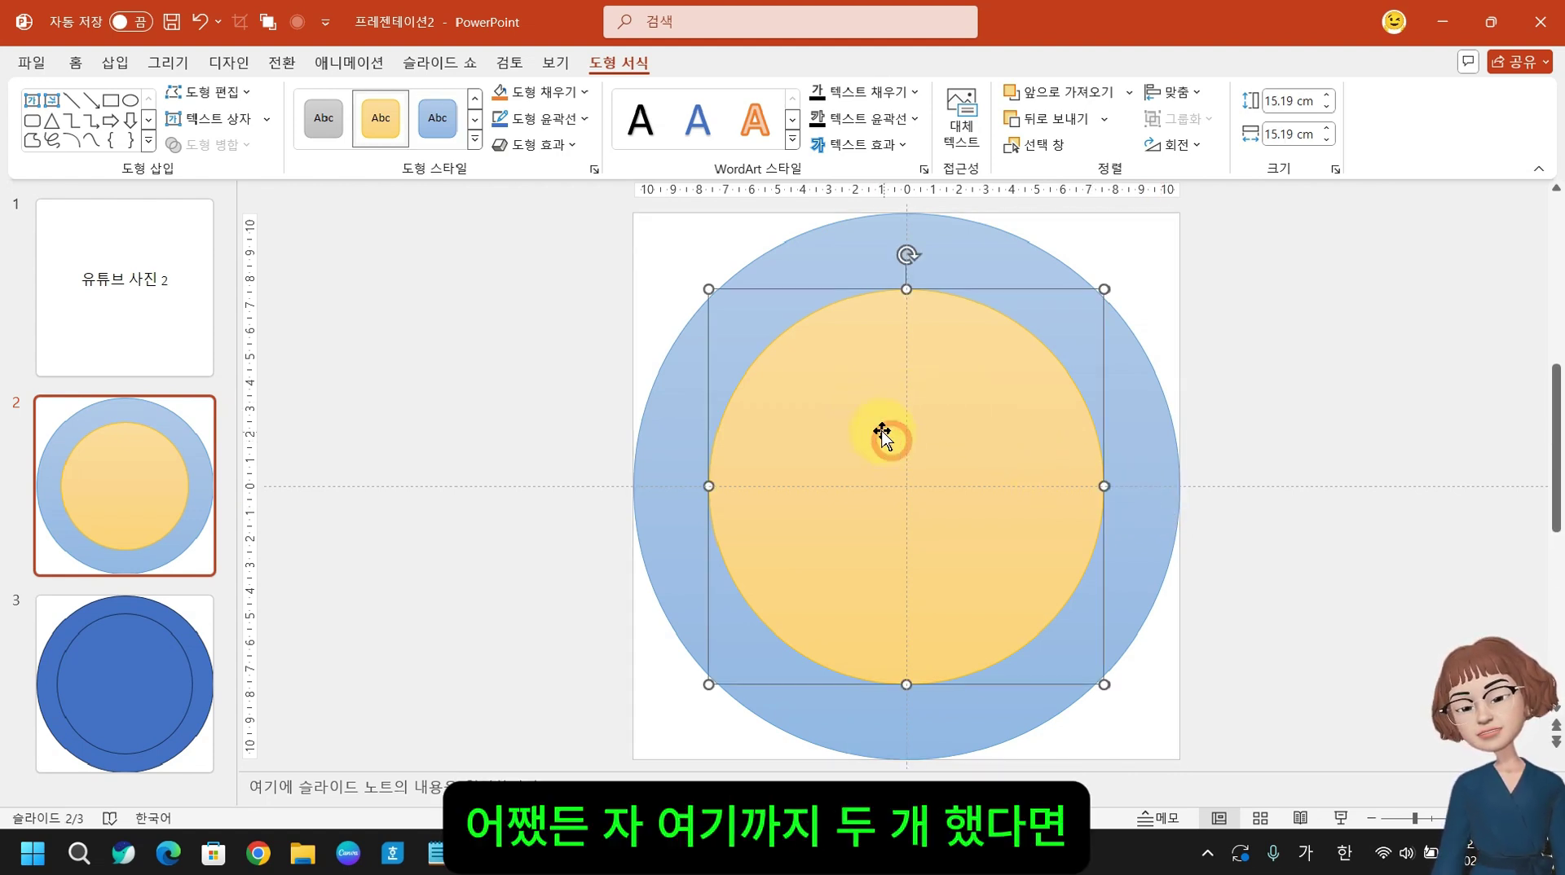
pyautogui.click(799, 271)
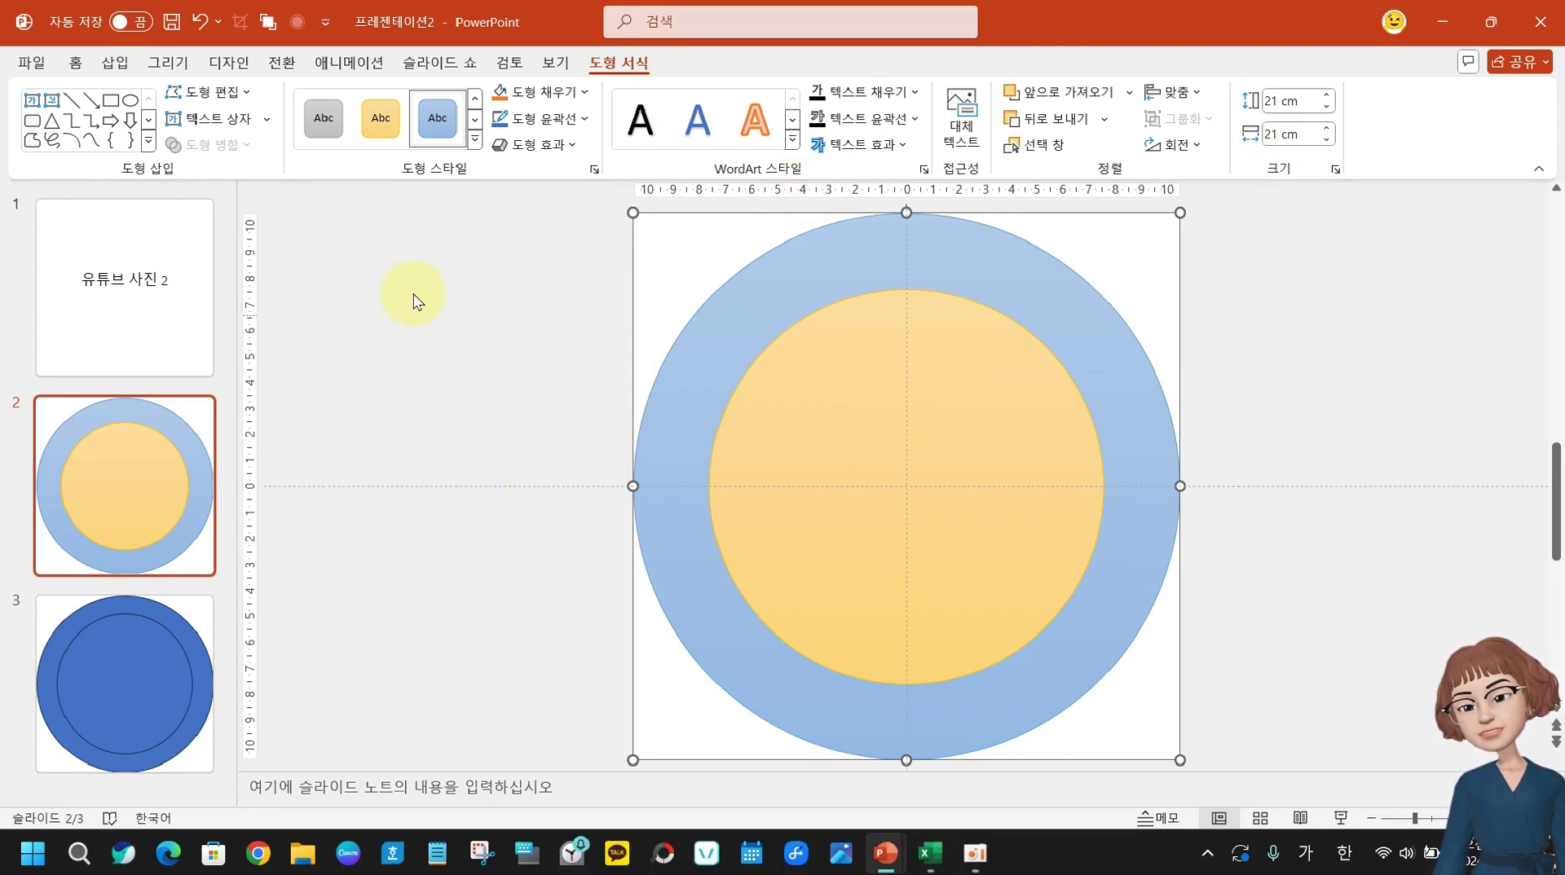
pyautogui.click(466, 400)
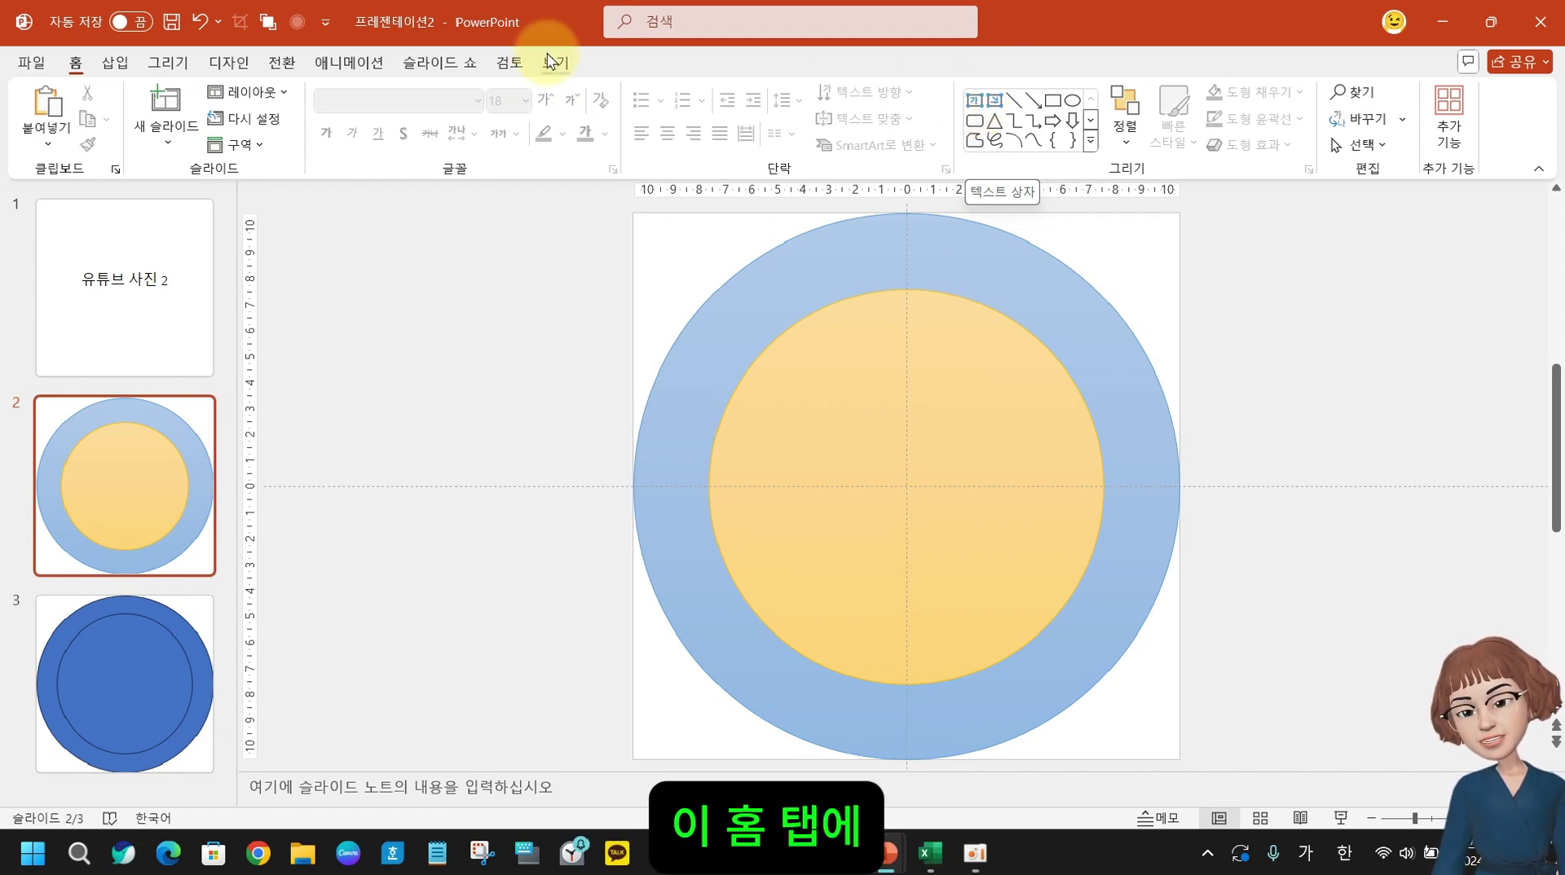
pyautogui.click(49, 61)
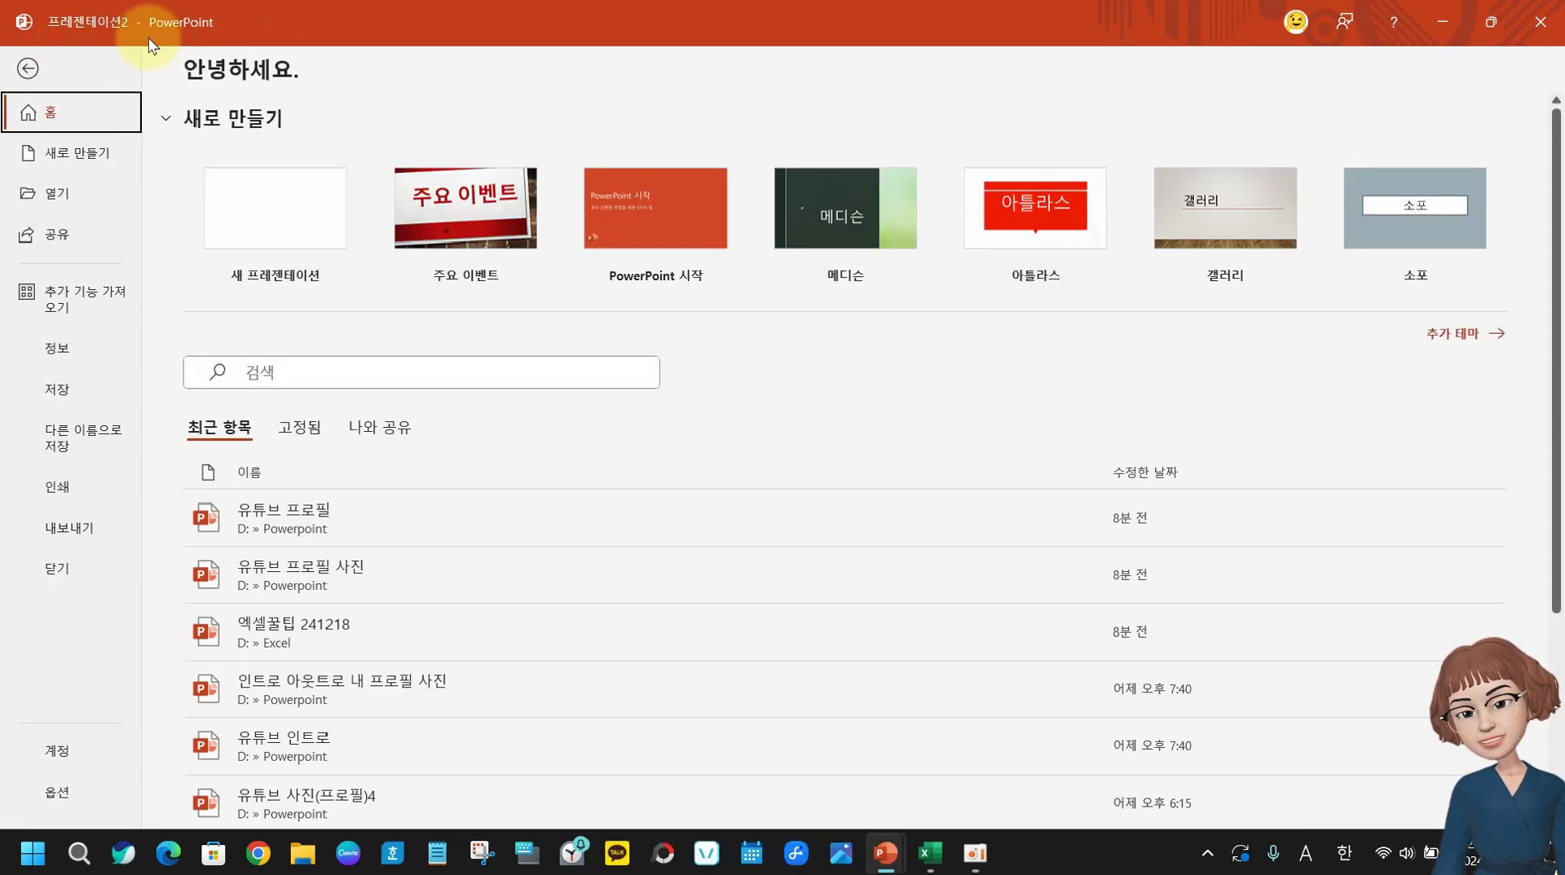
pyautogui.click(25, 69)
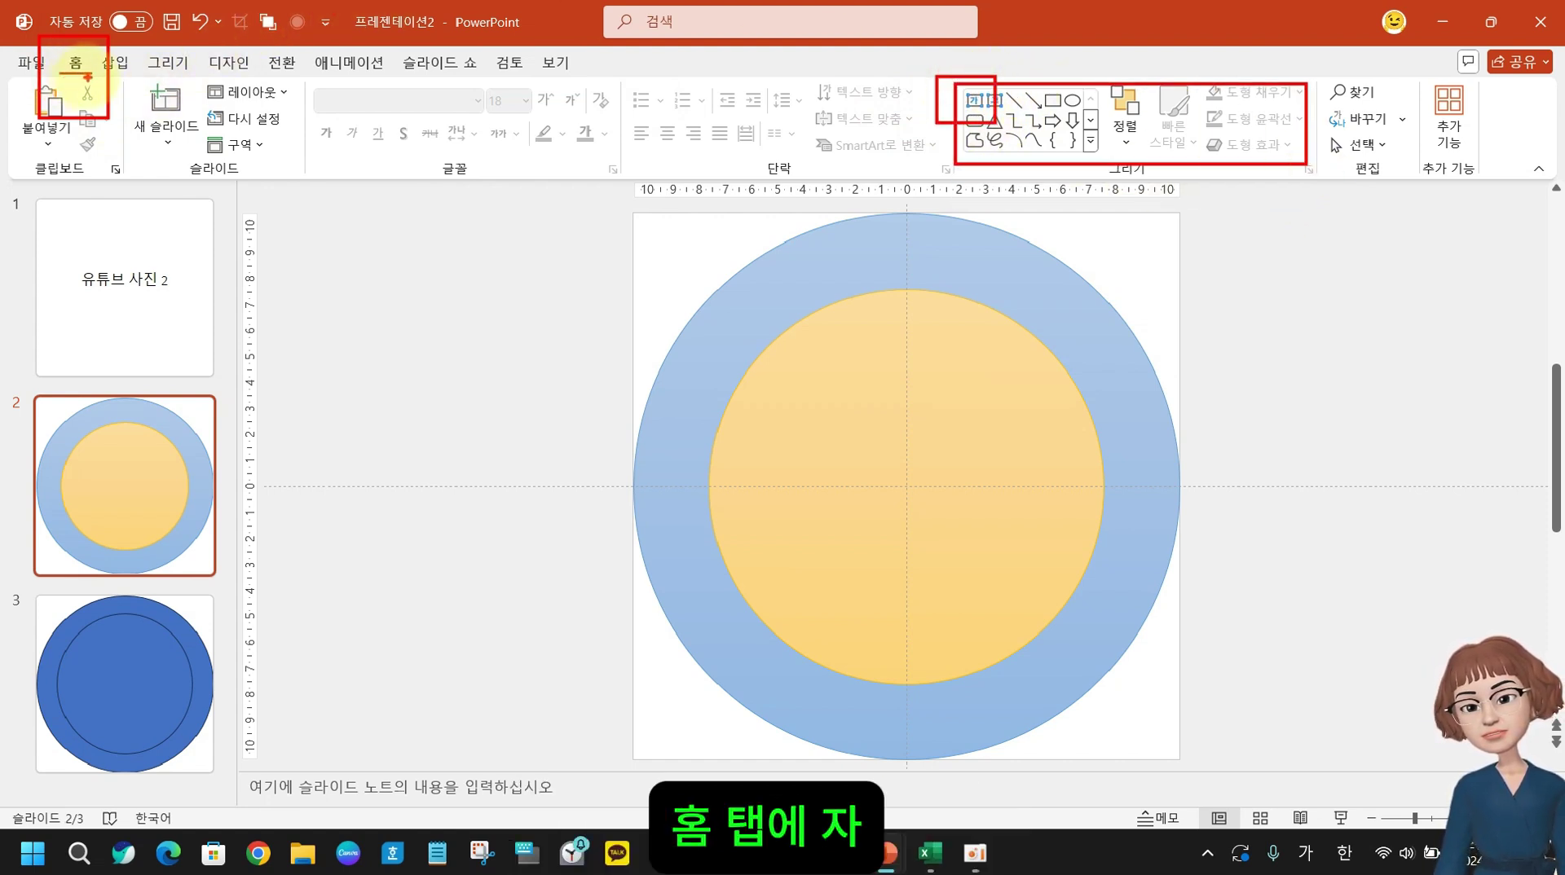
pyautogui.click(975, 101)
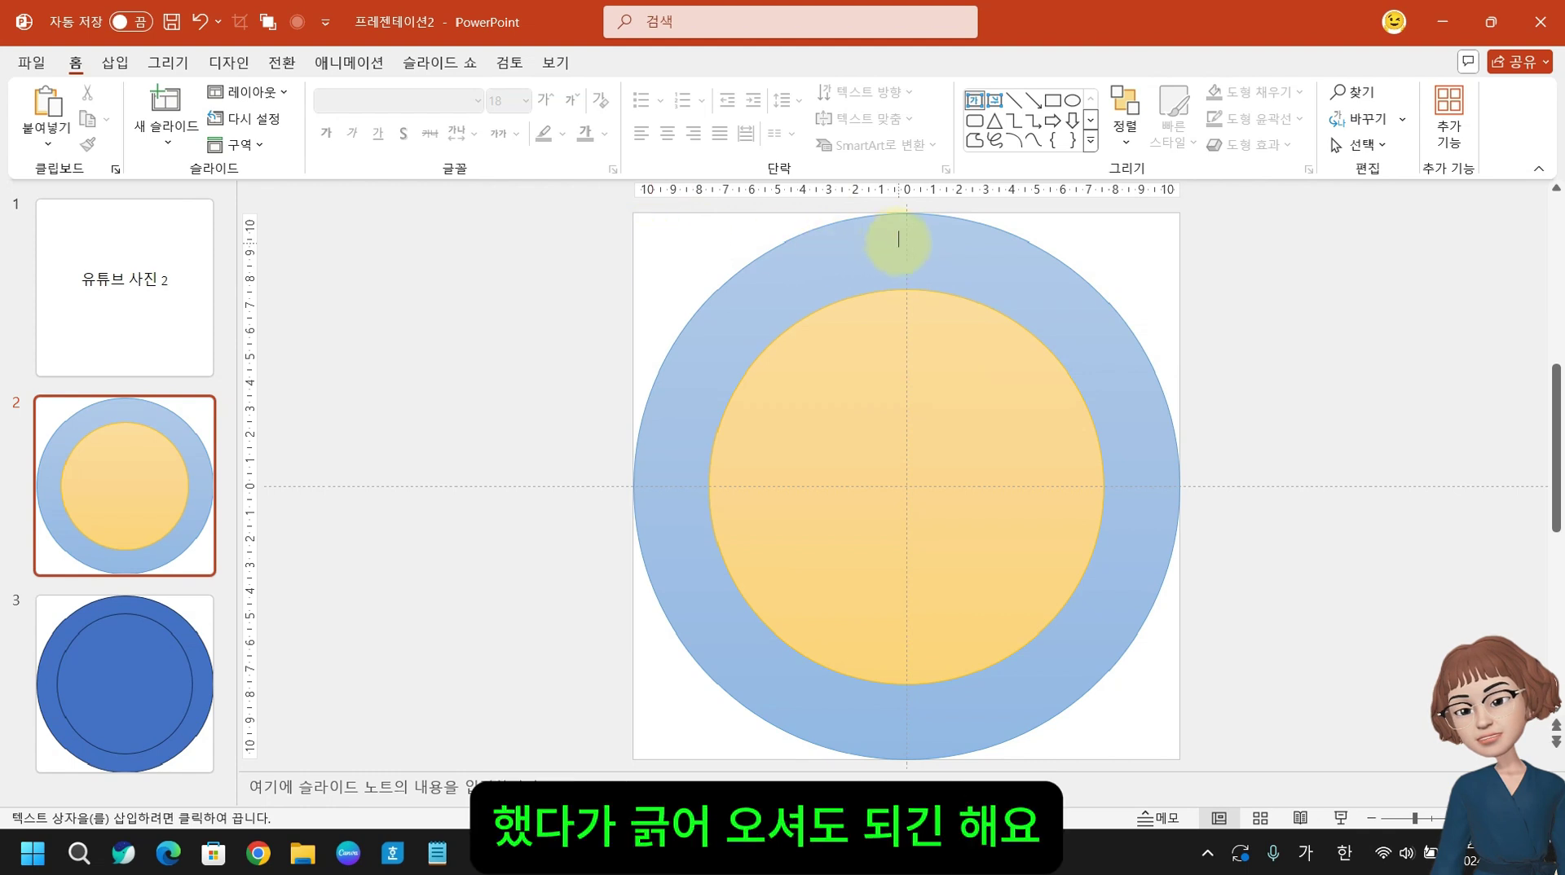
pyautogui.click(852, 245)
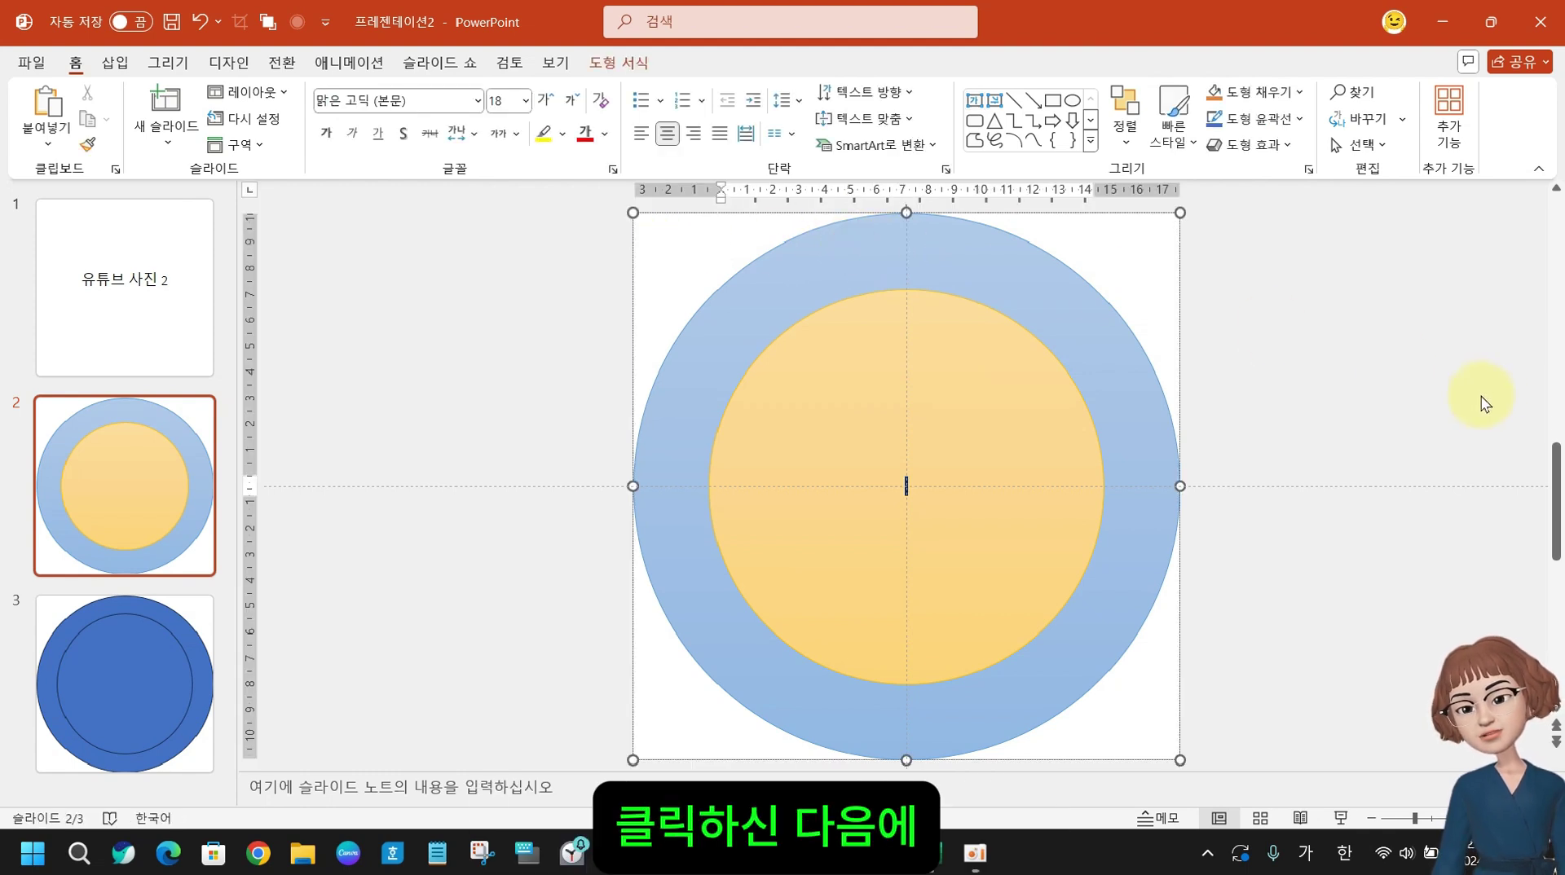
pyautogui.click(901, 487)
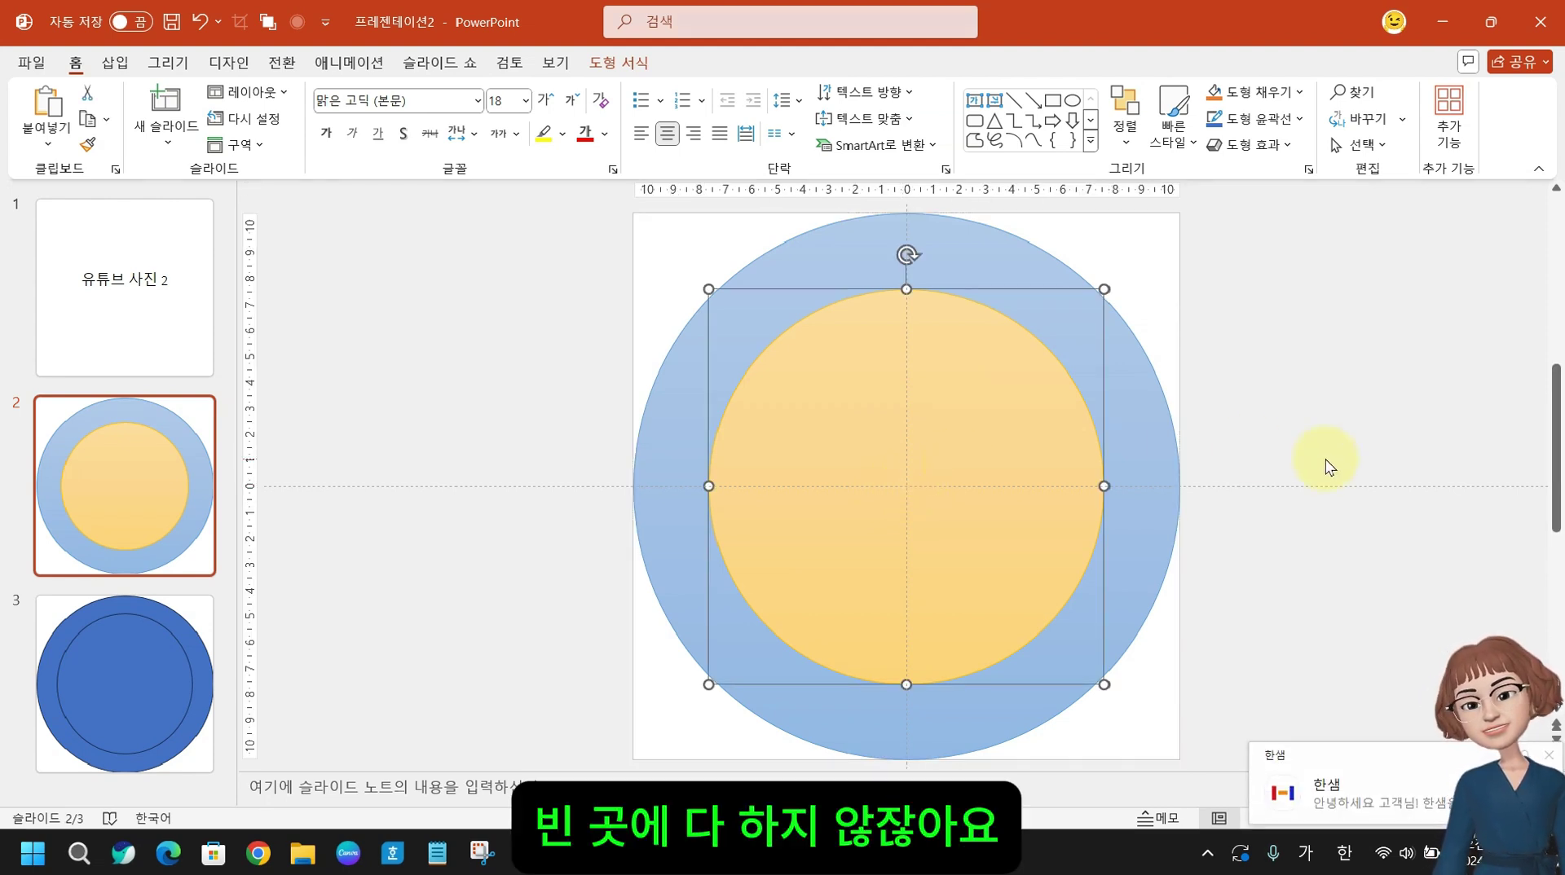
pyautogui.click(1530, 758)
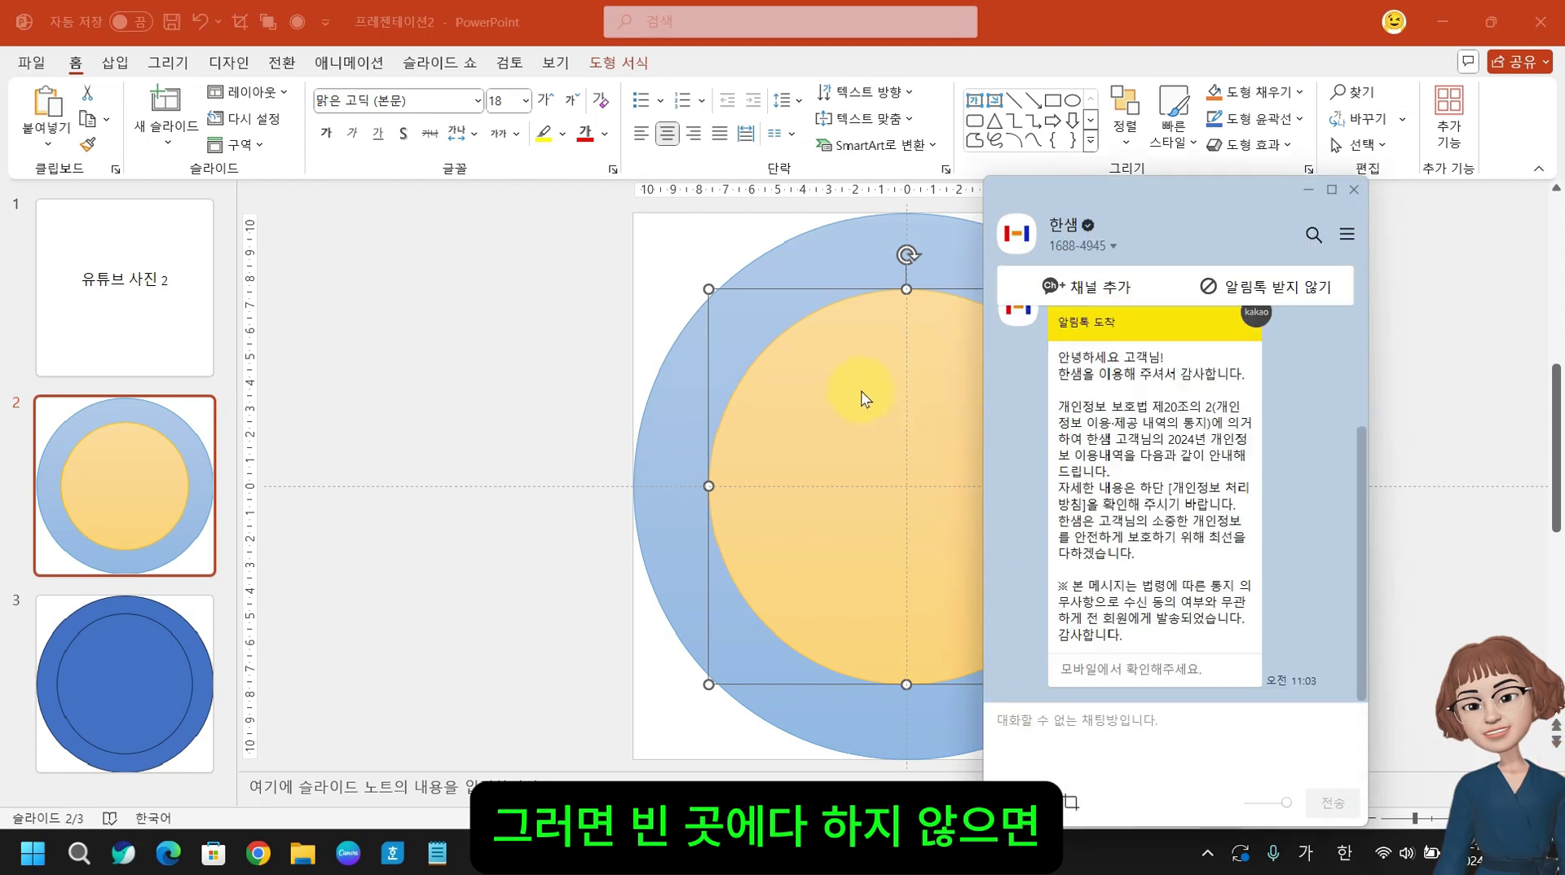
pyautogui.click(1360, 190)
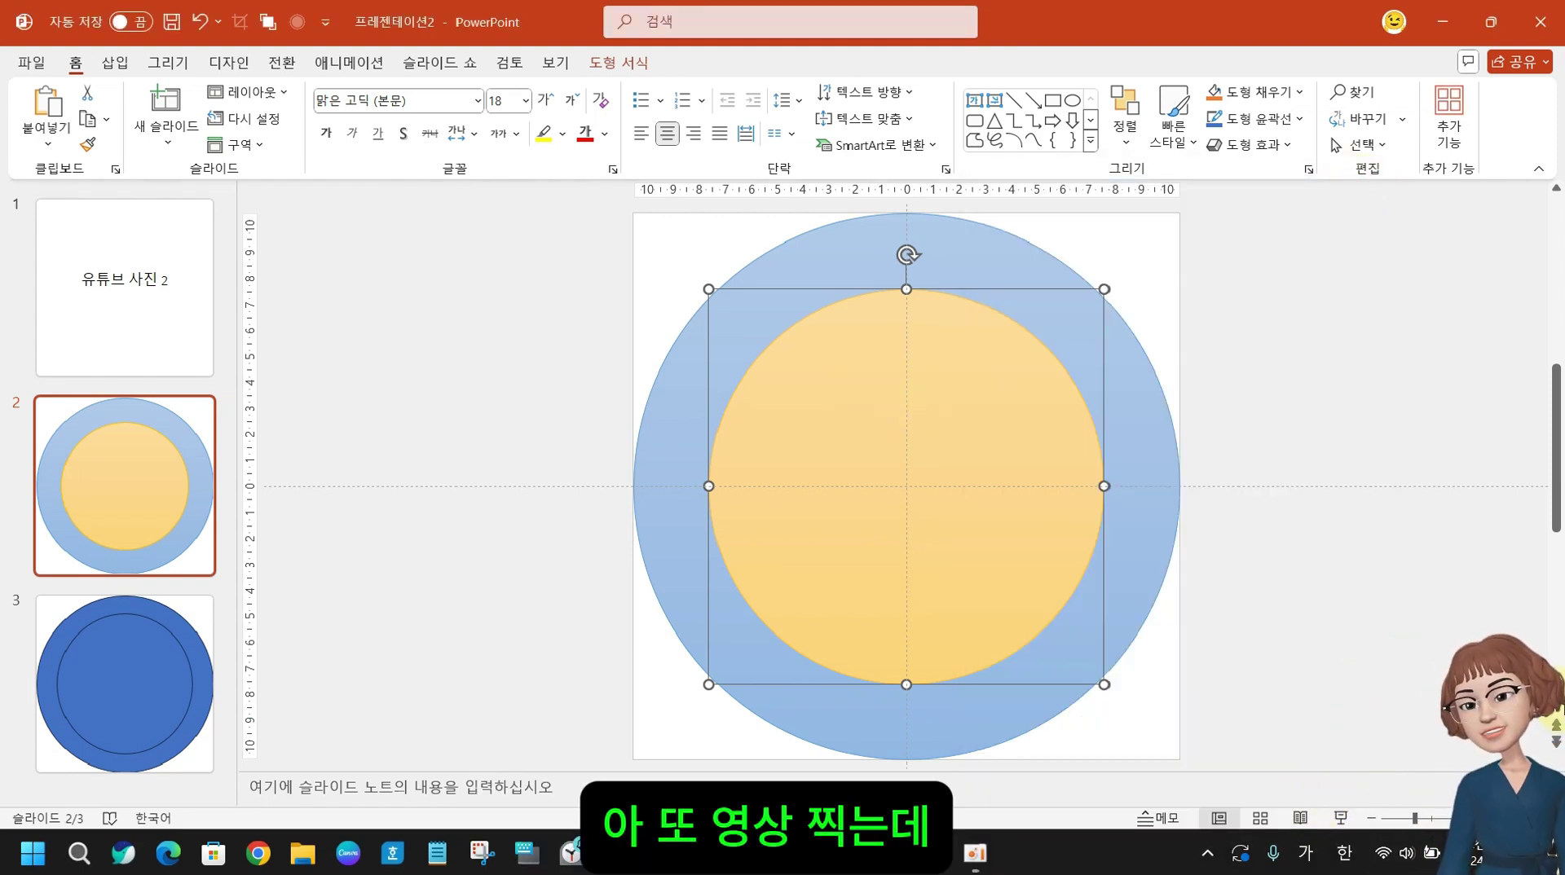
pyautogui.click(1166, 274)
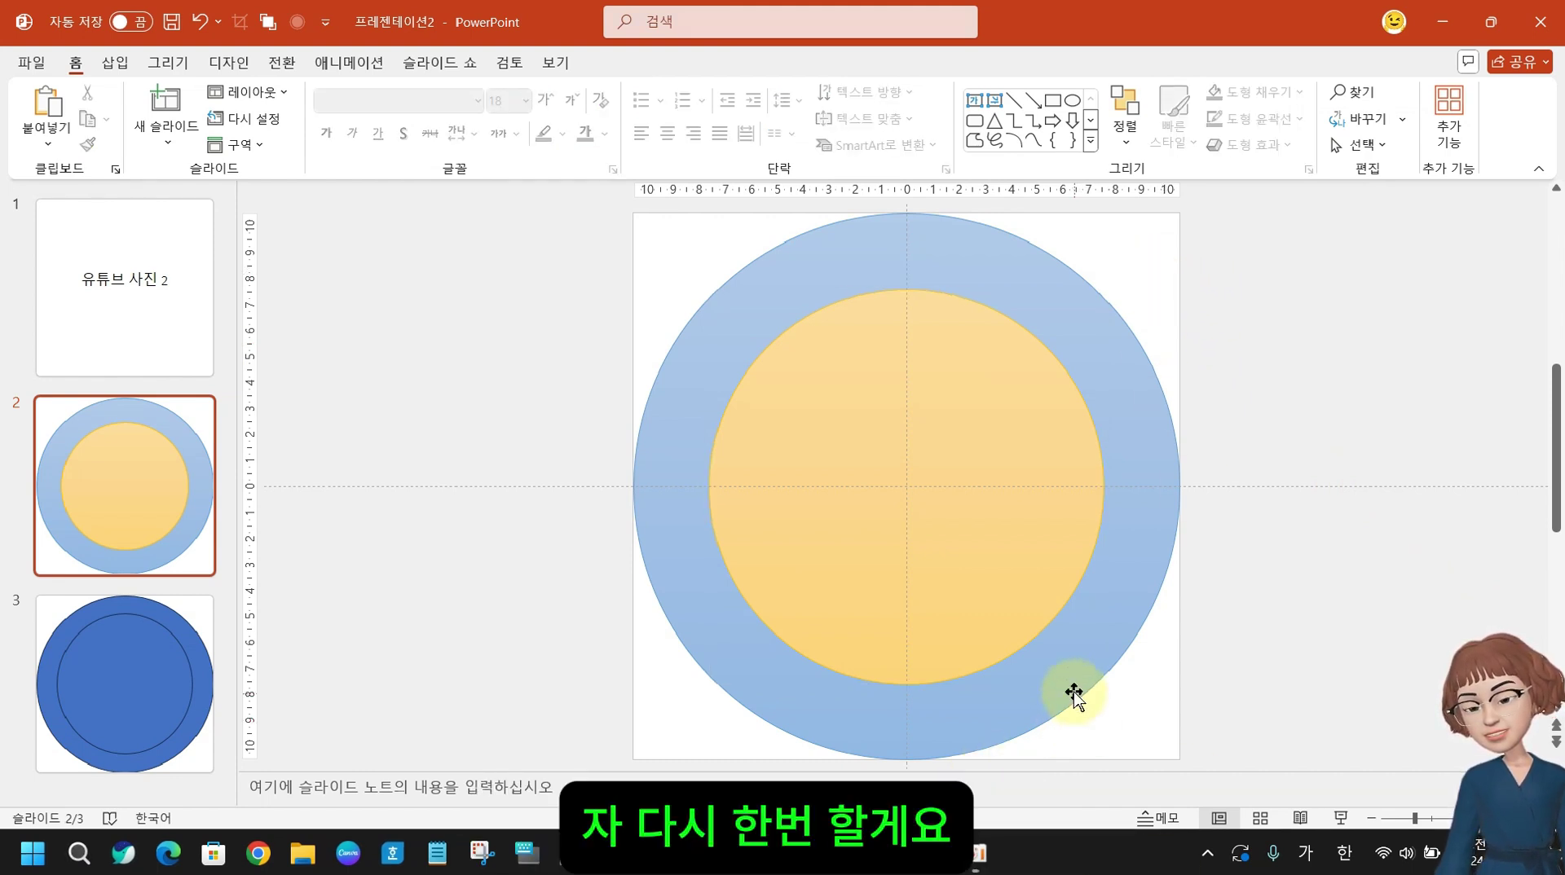
# - Insert a text box beside the outer circle's upper-right edge on slide 2 with the text "컴 왕 초보"
pyautogui.click(973, 101)
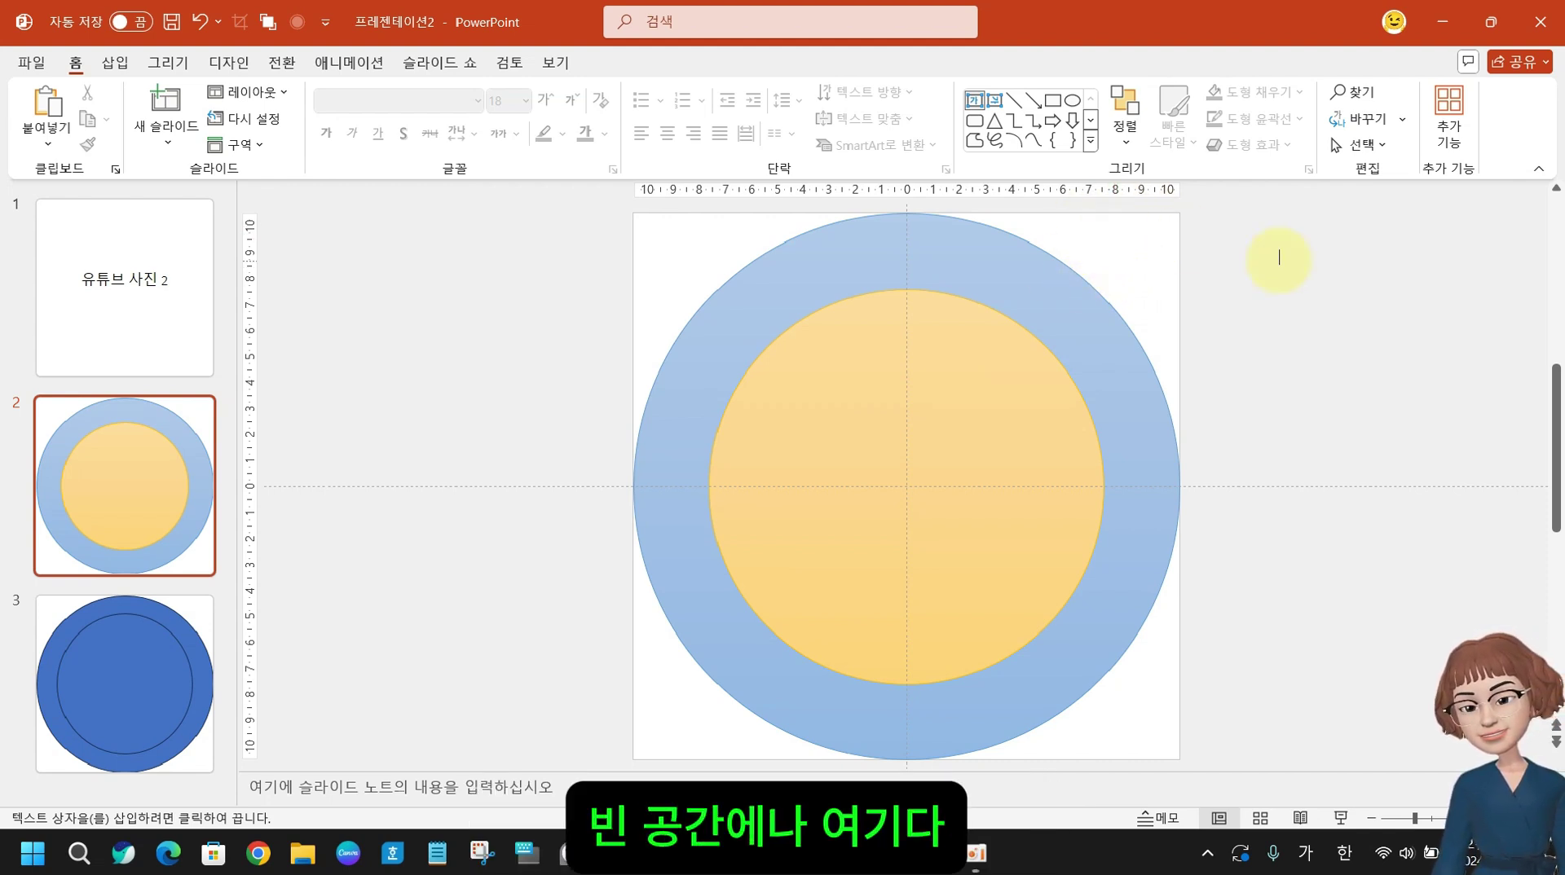
pyautogui.click(1132, 237)
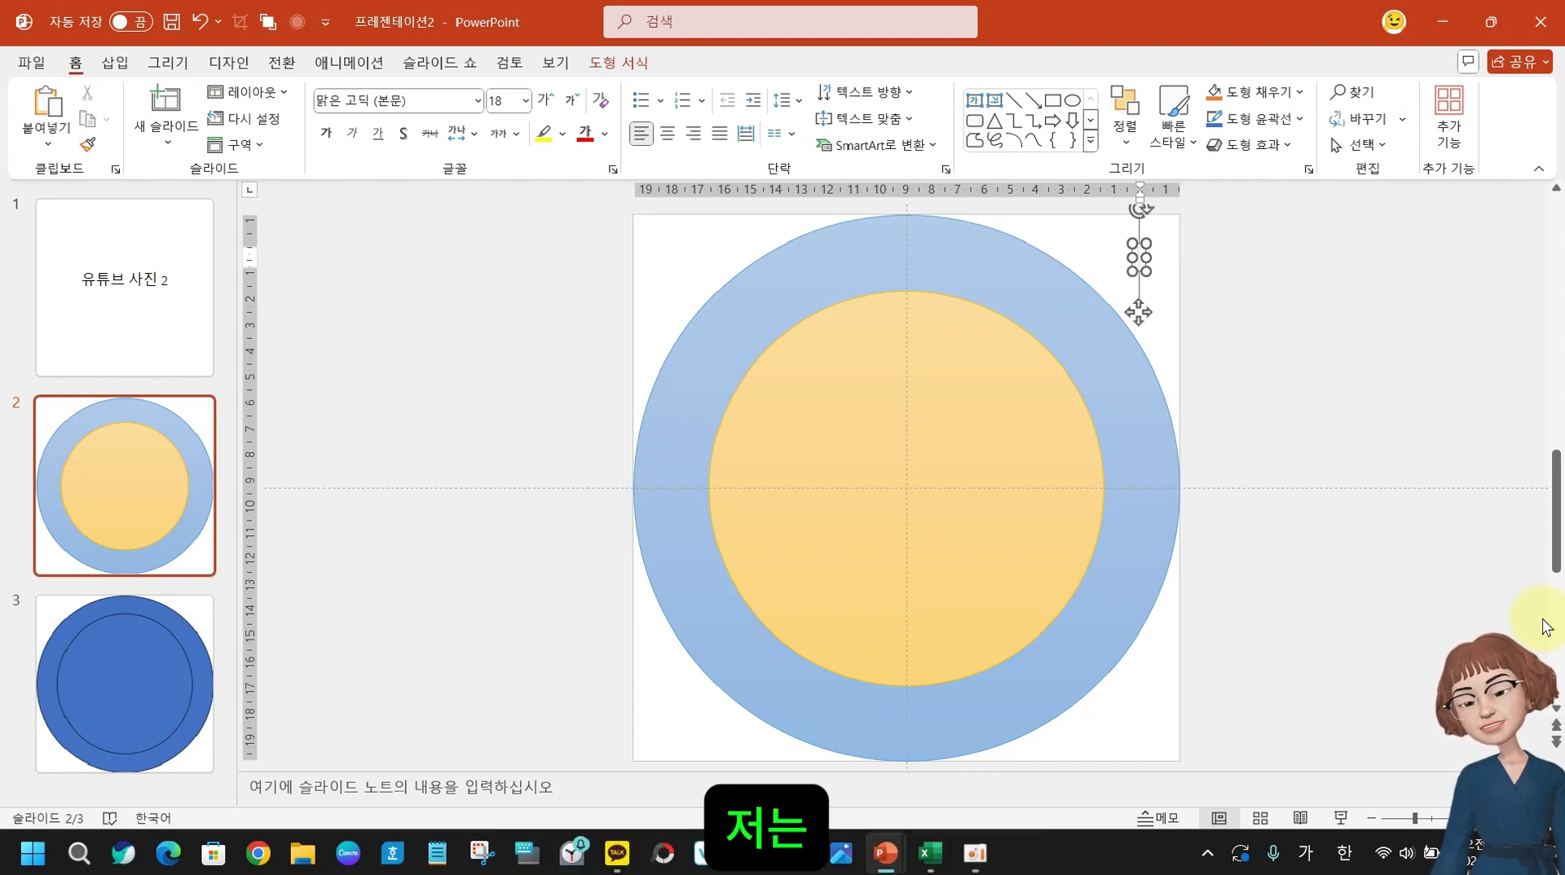
pyautogui.write('컴')
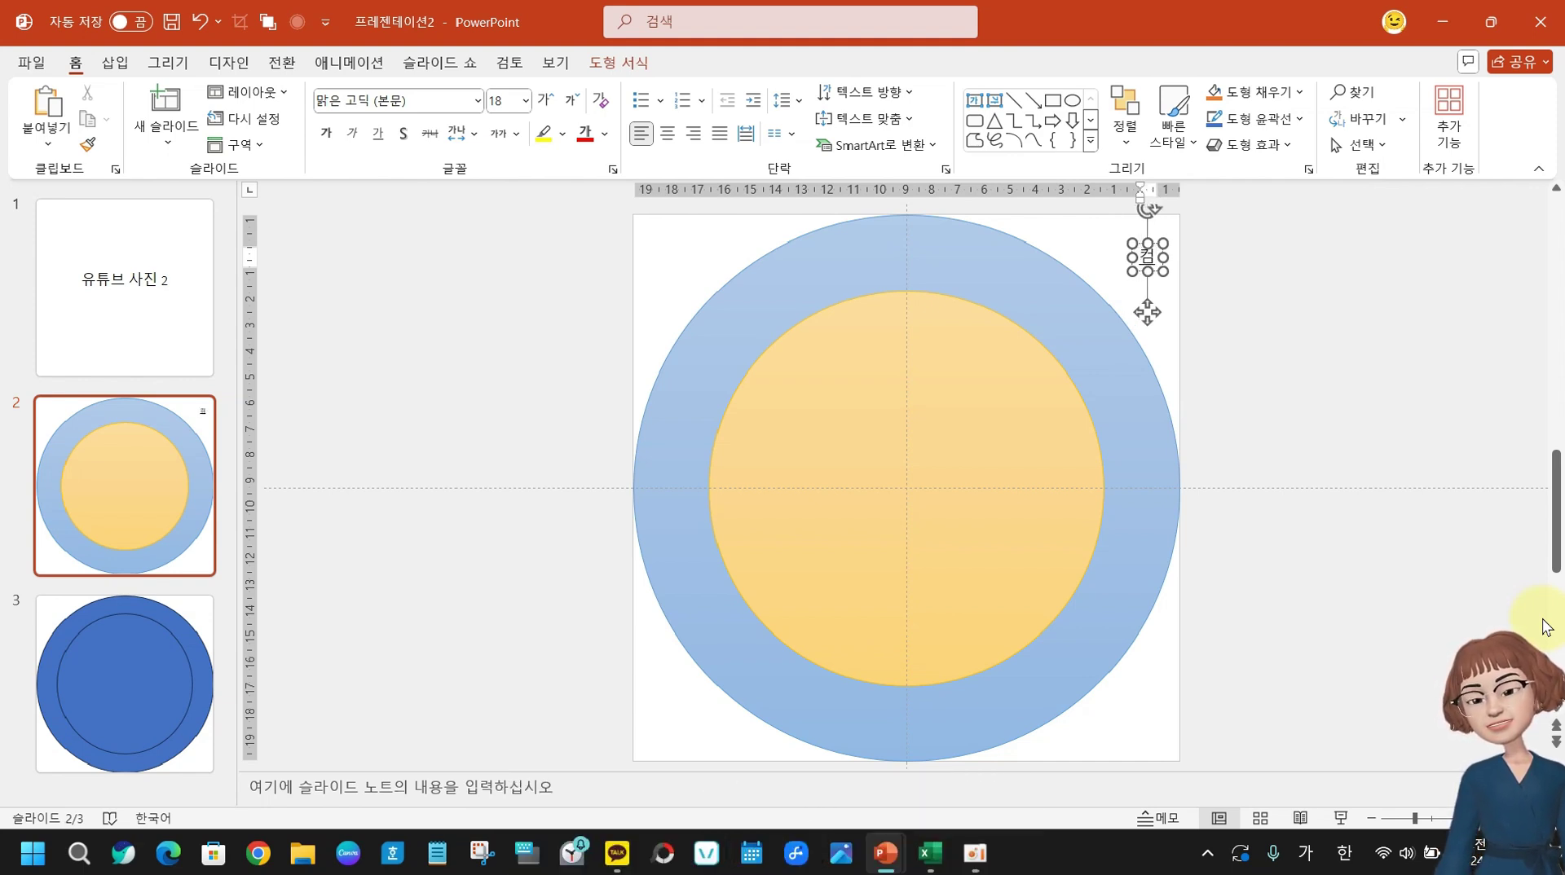
pyautogui.write(' 왕 초1보')
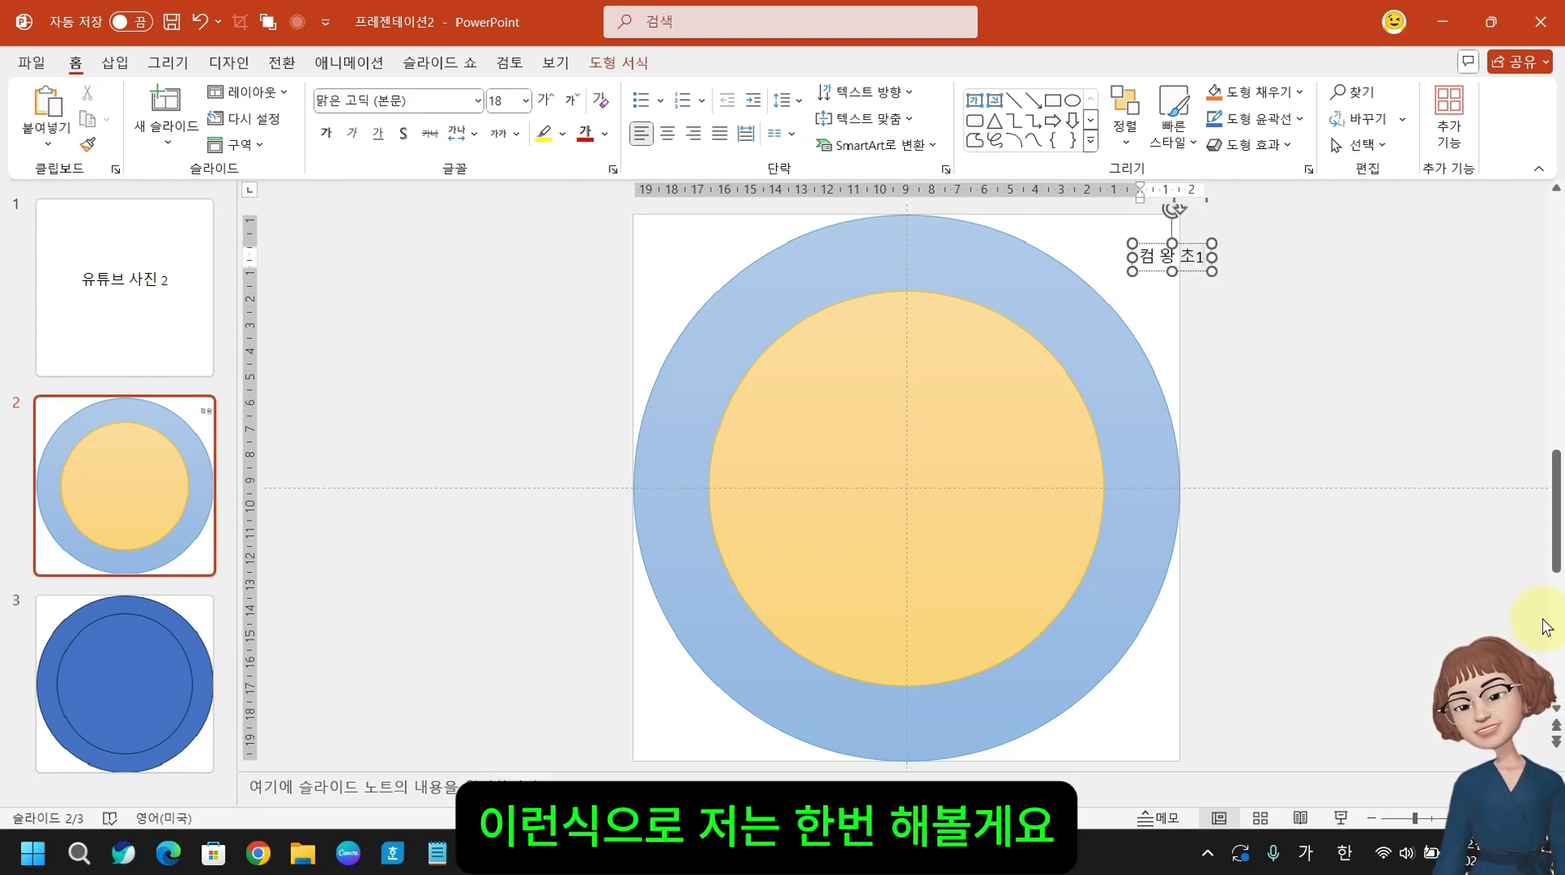
pyautogui.press('BackSpace')
pyautogui.write('보')
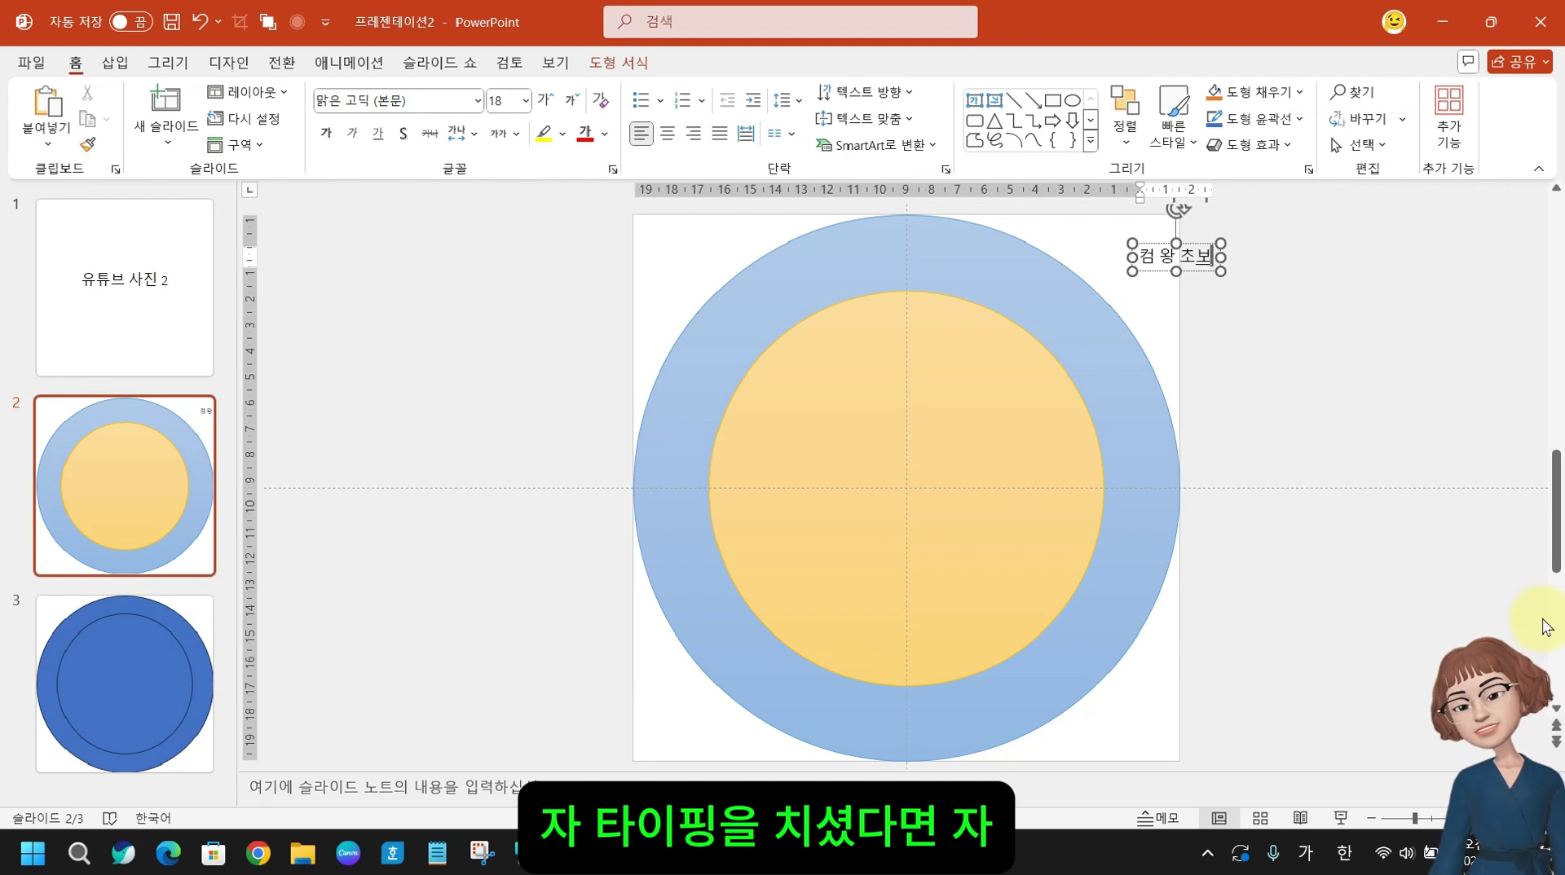
pyautogui.press('Escape')
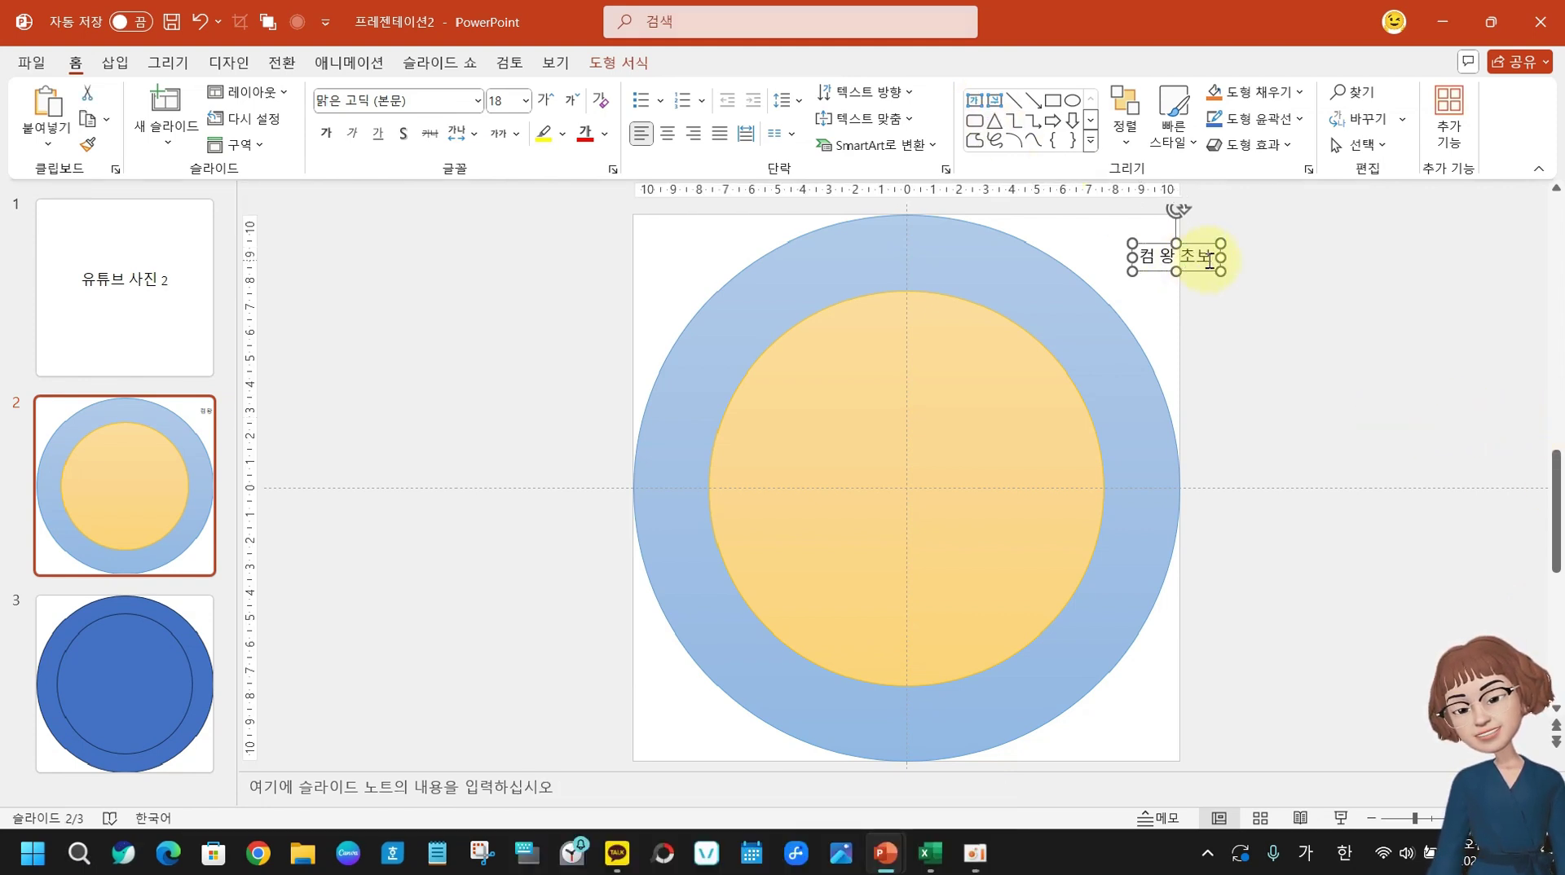
pyautogui.click(1210, 261)
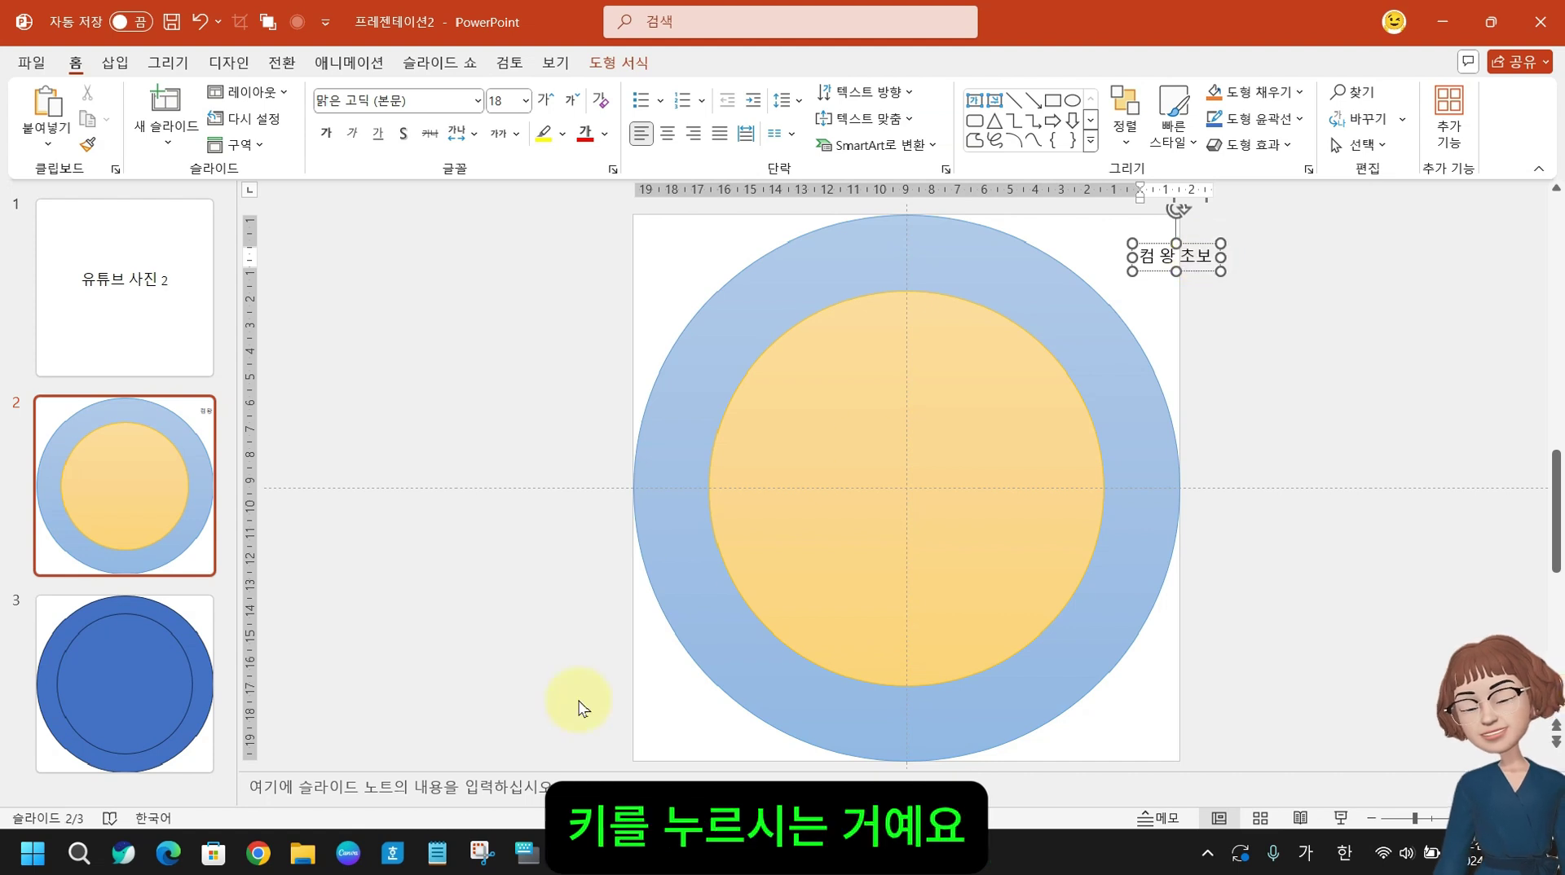
pyautogui.click(525, 865)
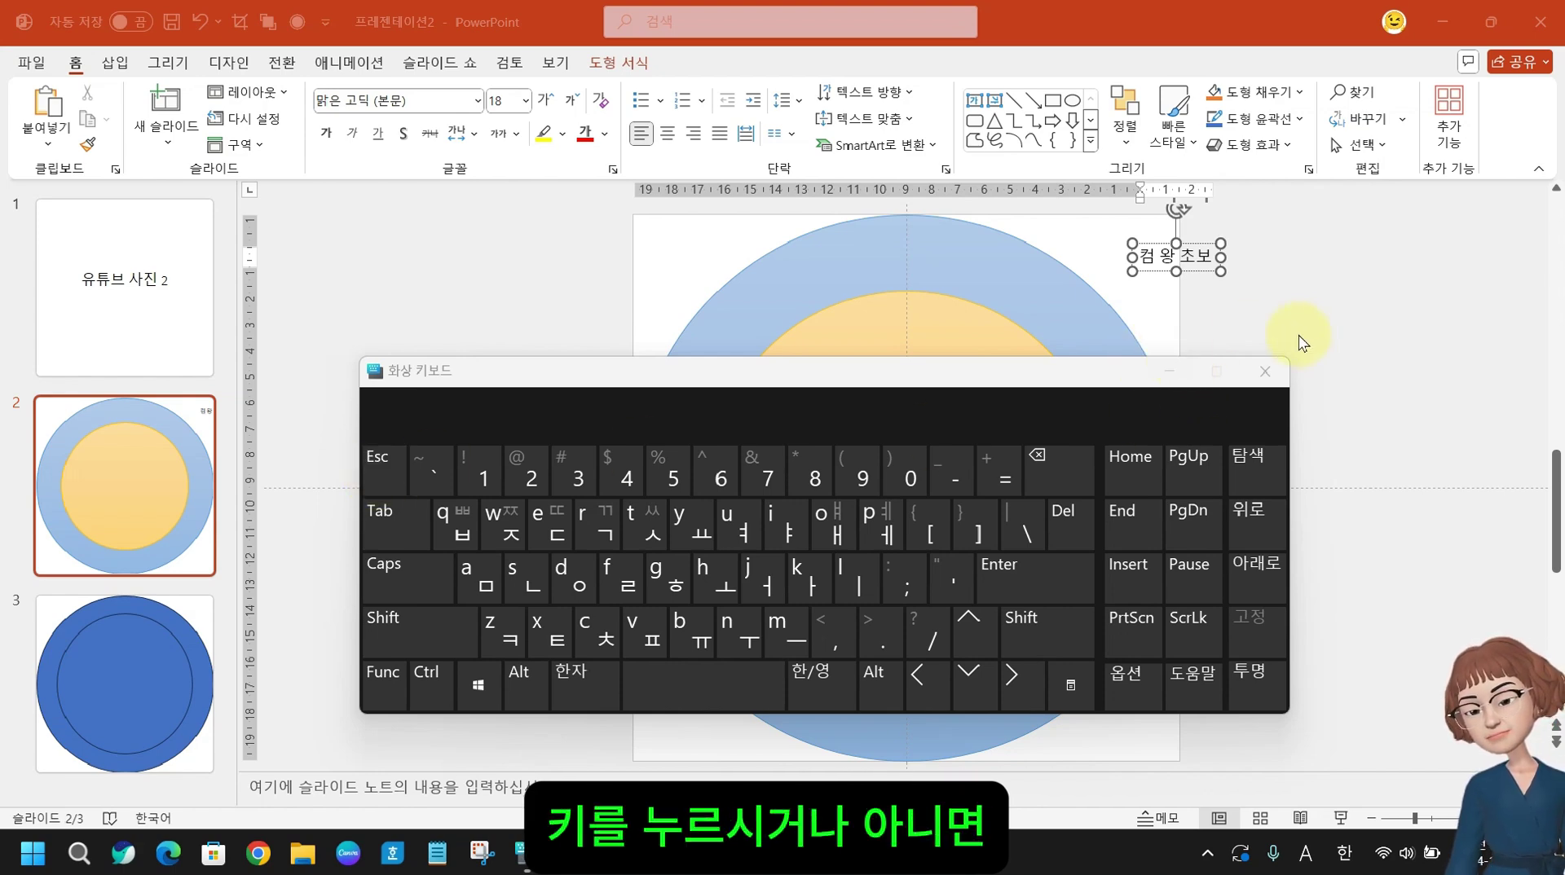
pyautogui.click(1260, 371)
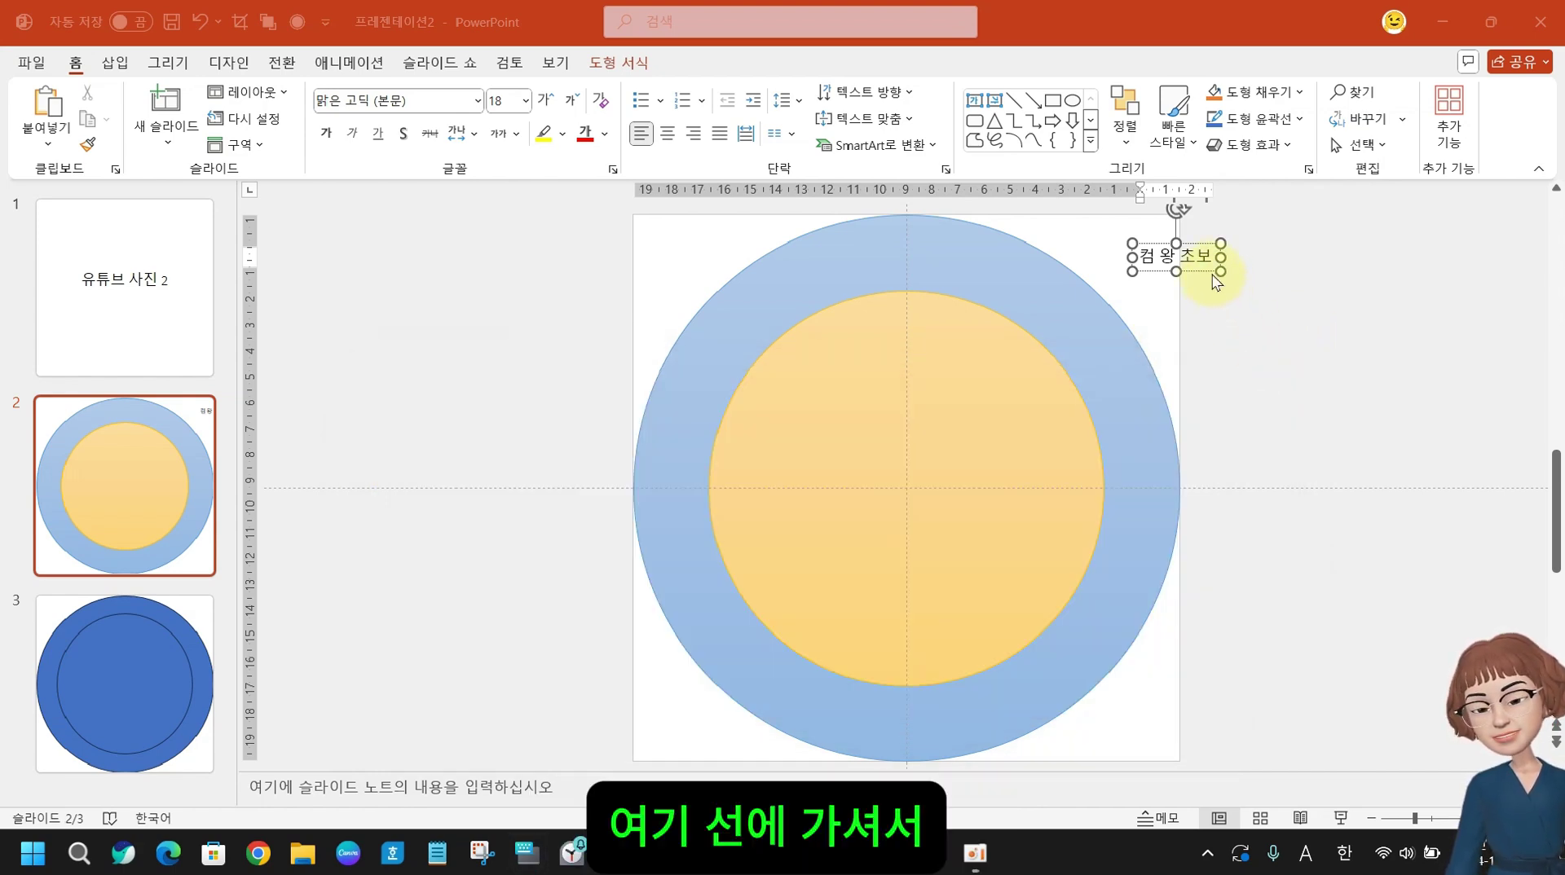
pyautogui.click(1202, 244)
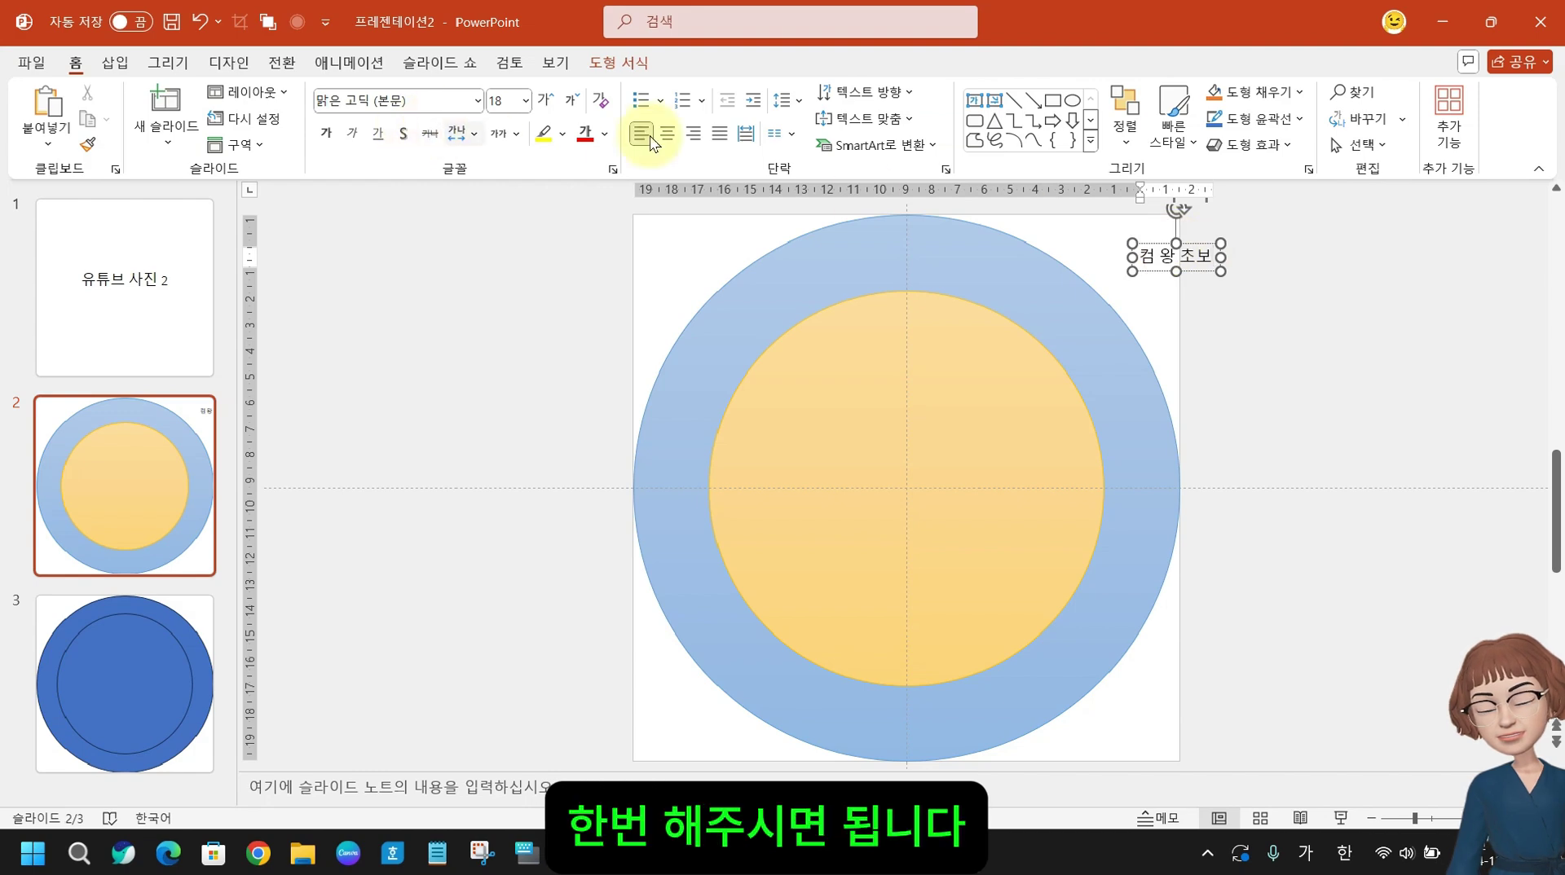
# - Try to apply the G마켓 산스 Bold font while the insertion point is inside the "컴 왕 초보" text box
pyautogui.click(477, 101)
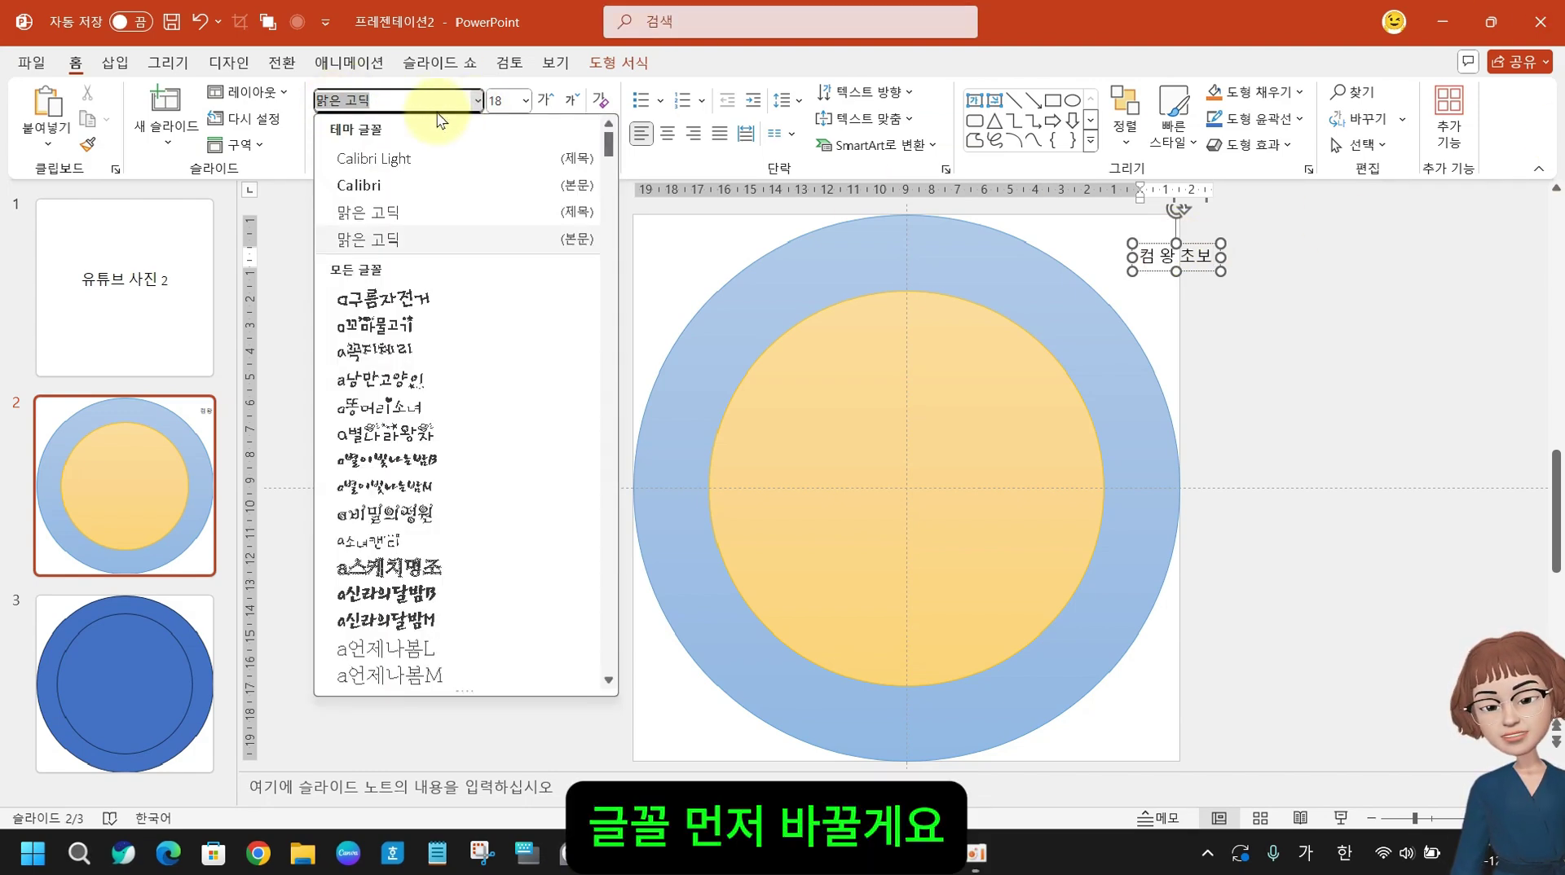
pyautogui.scroll(-5, 489, 367)
pyautogui.scroll(-12, 475, 434)
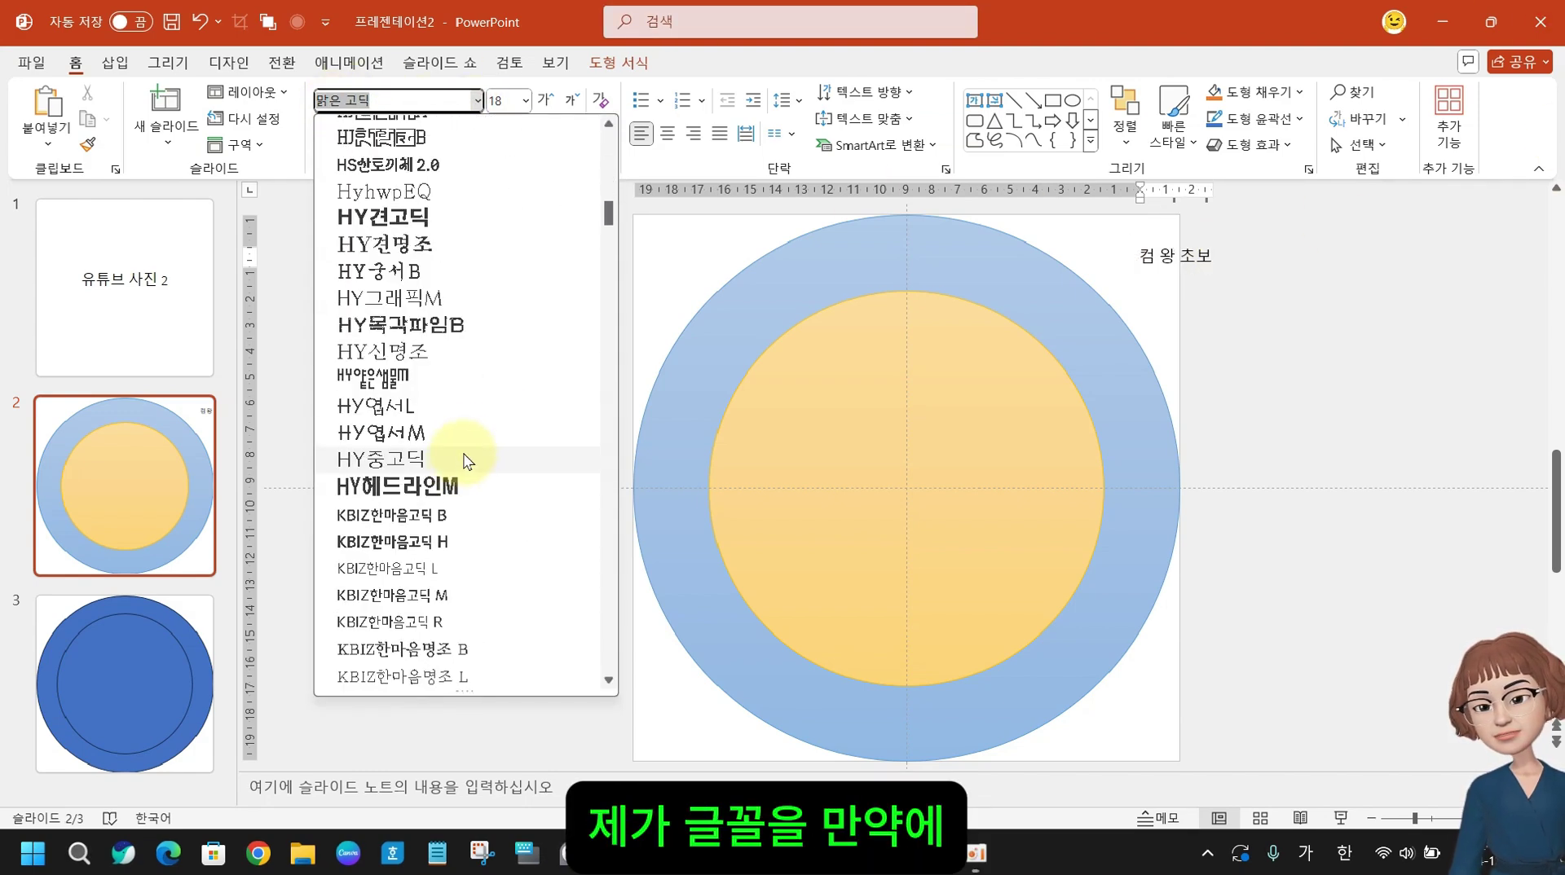
pyautogui.scroll(1, 473, 454)
pyautogui.scroll(2, 468, 451)
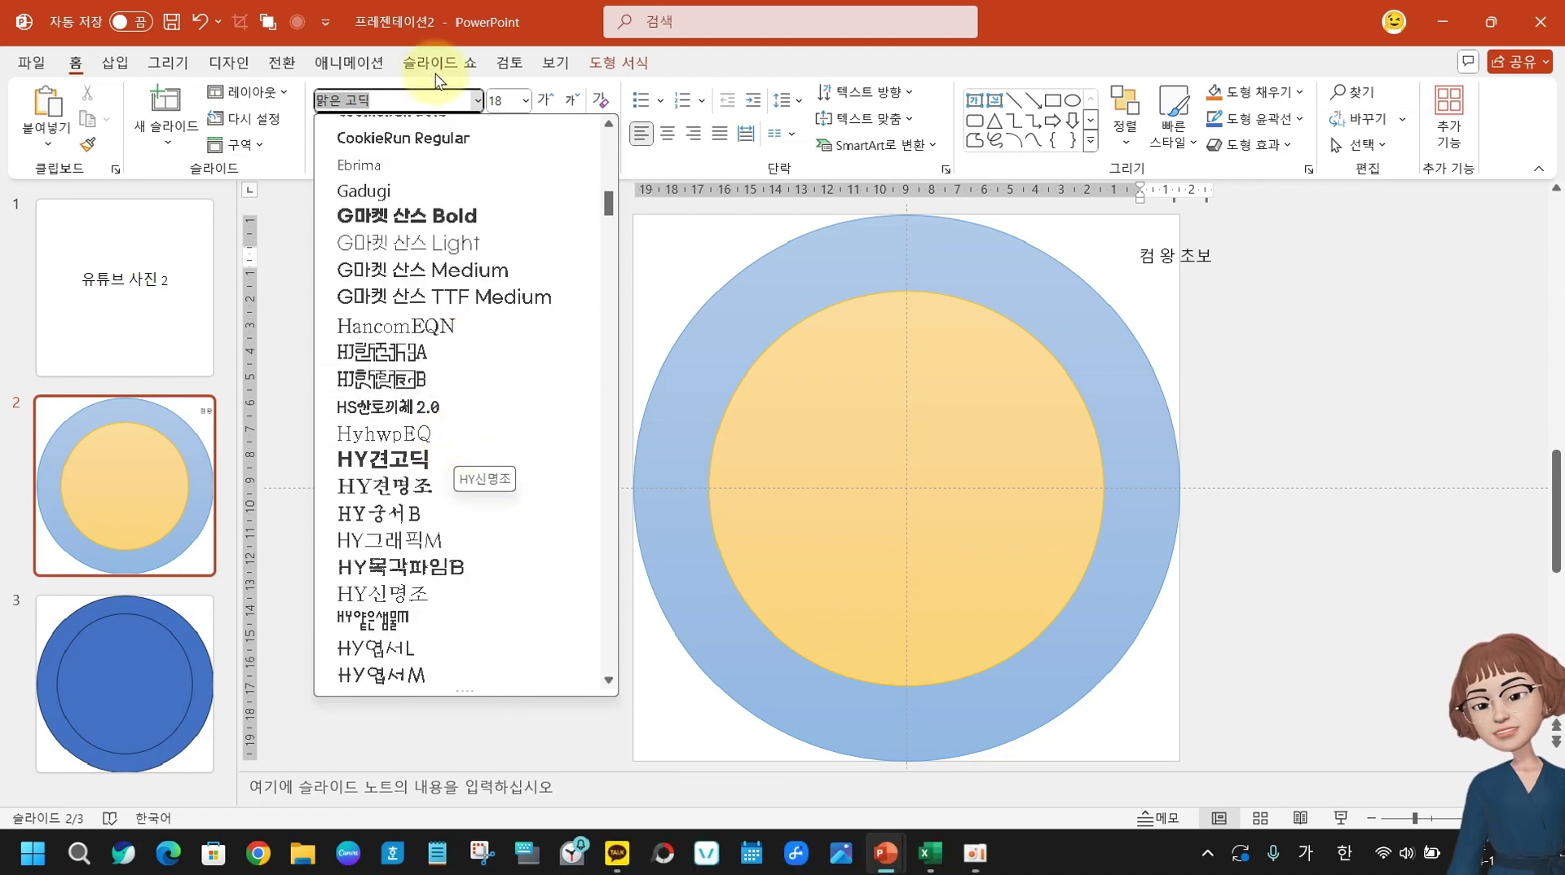
pyautogui.click(440, 217)
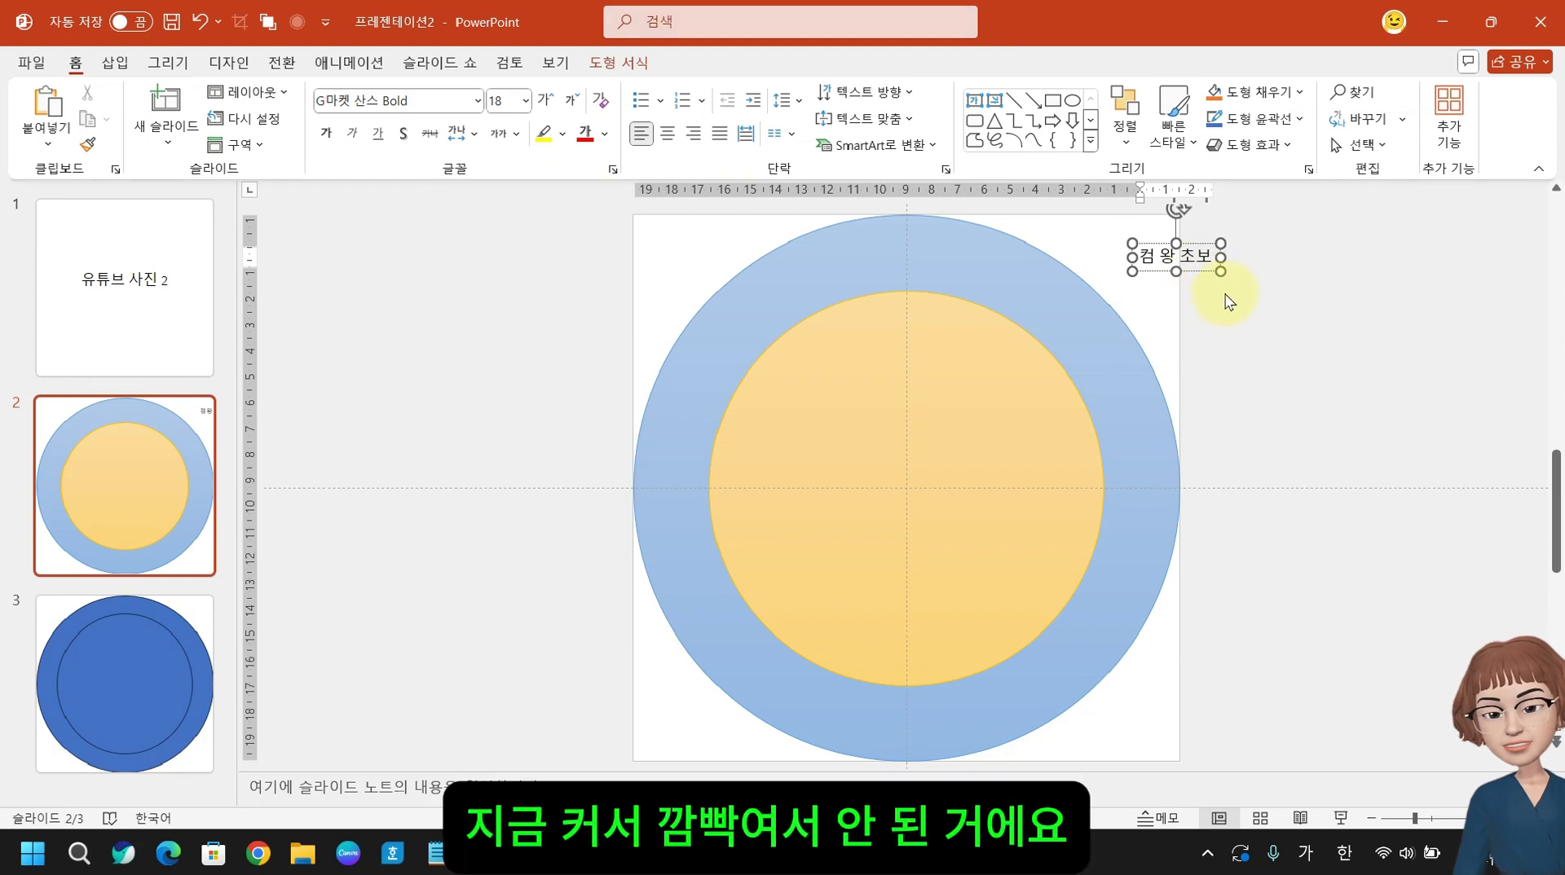
pyautogui.press('Escape')
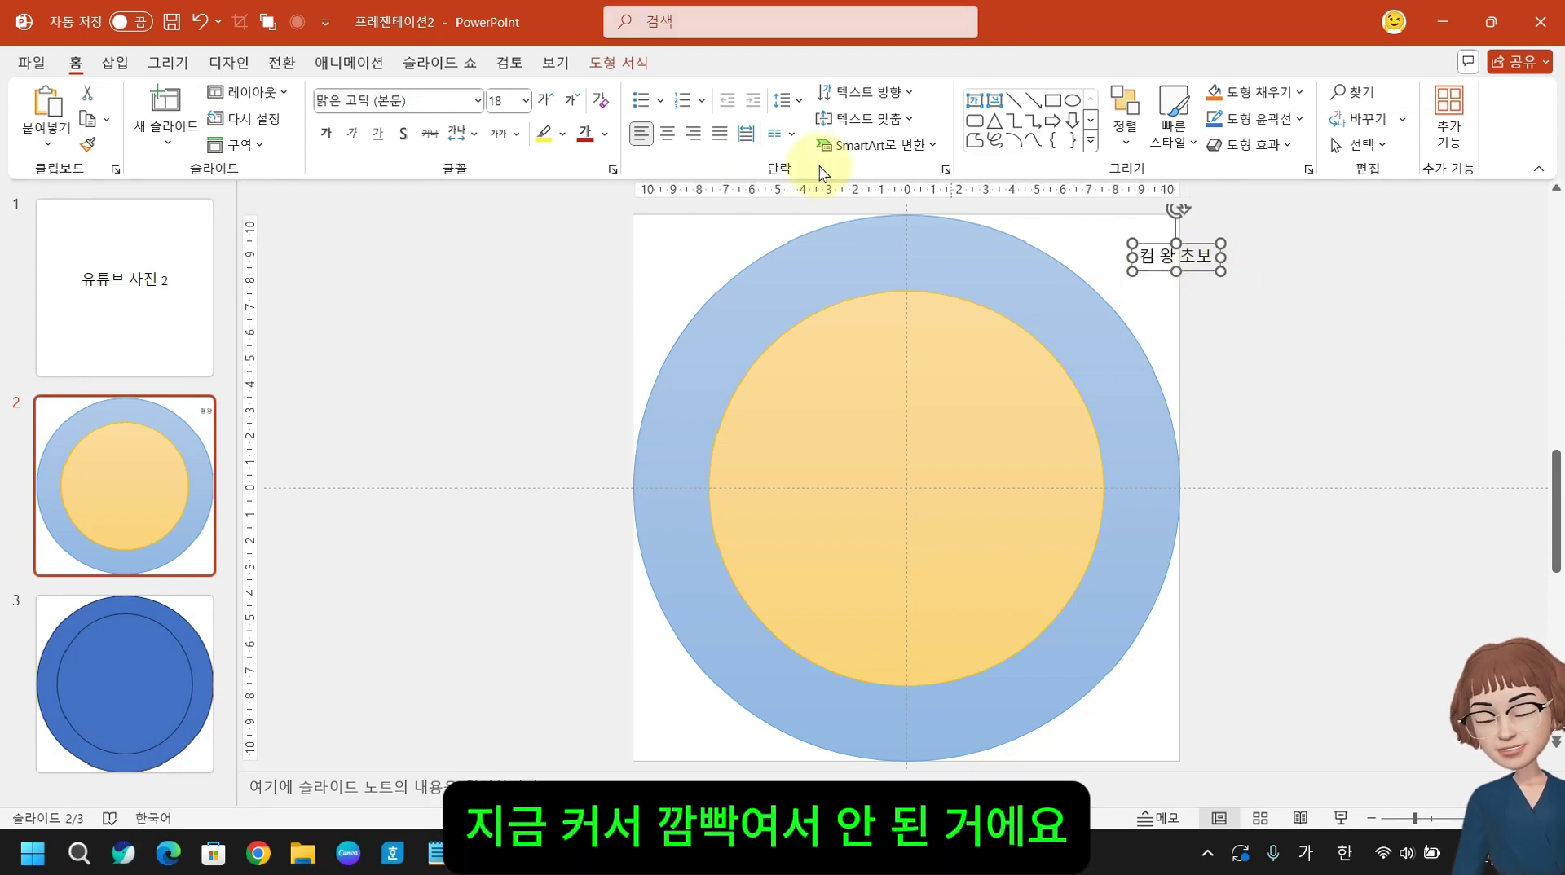
# - Set the whole "컴 왕 초보" text box to the G마켓 산스 Bold font at size 66
pyautogui.click(476, 101)
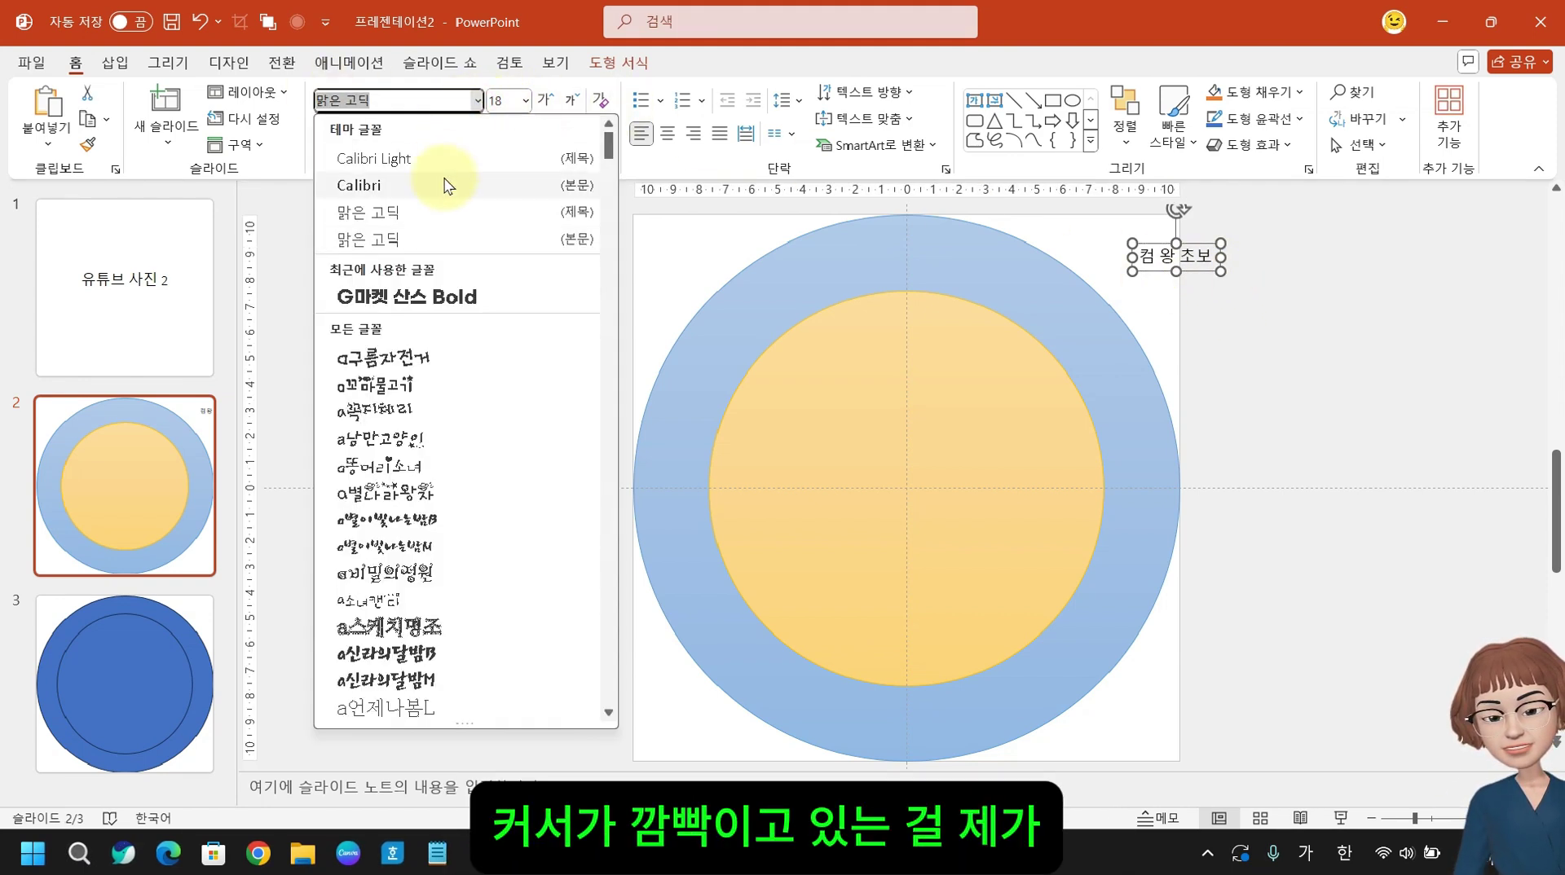
pyautogui.click(447, 299)
pyautogui.click(502, 101)
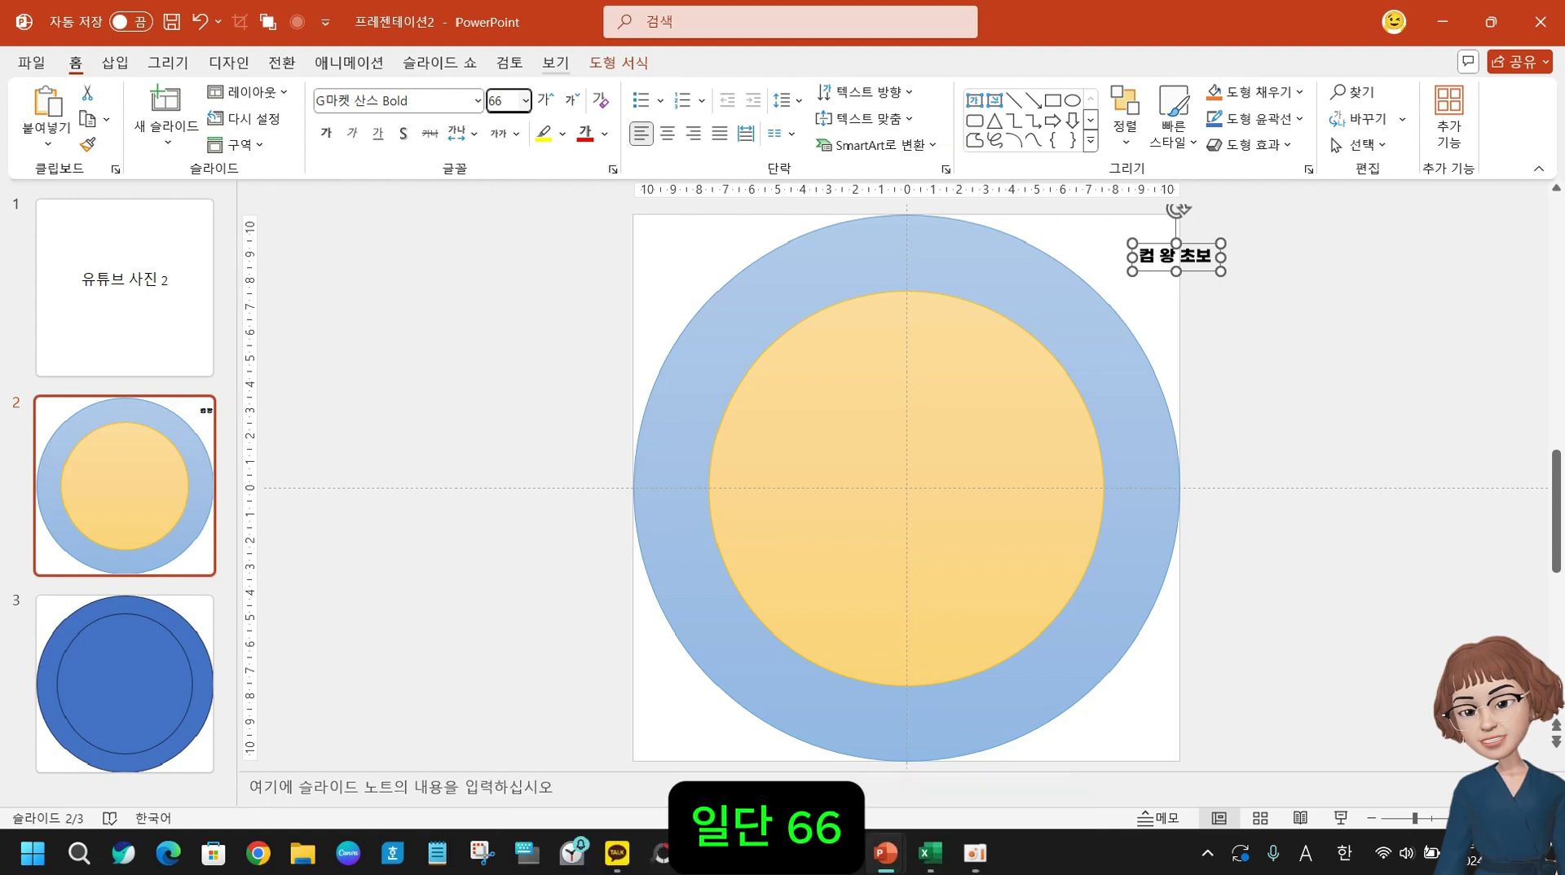
pyautogui.press('Return')
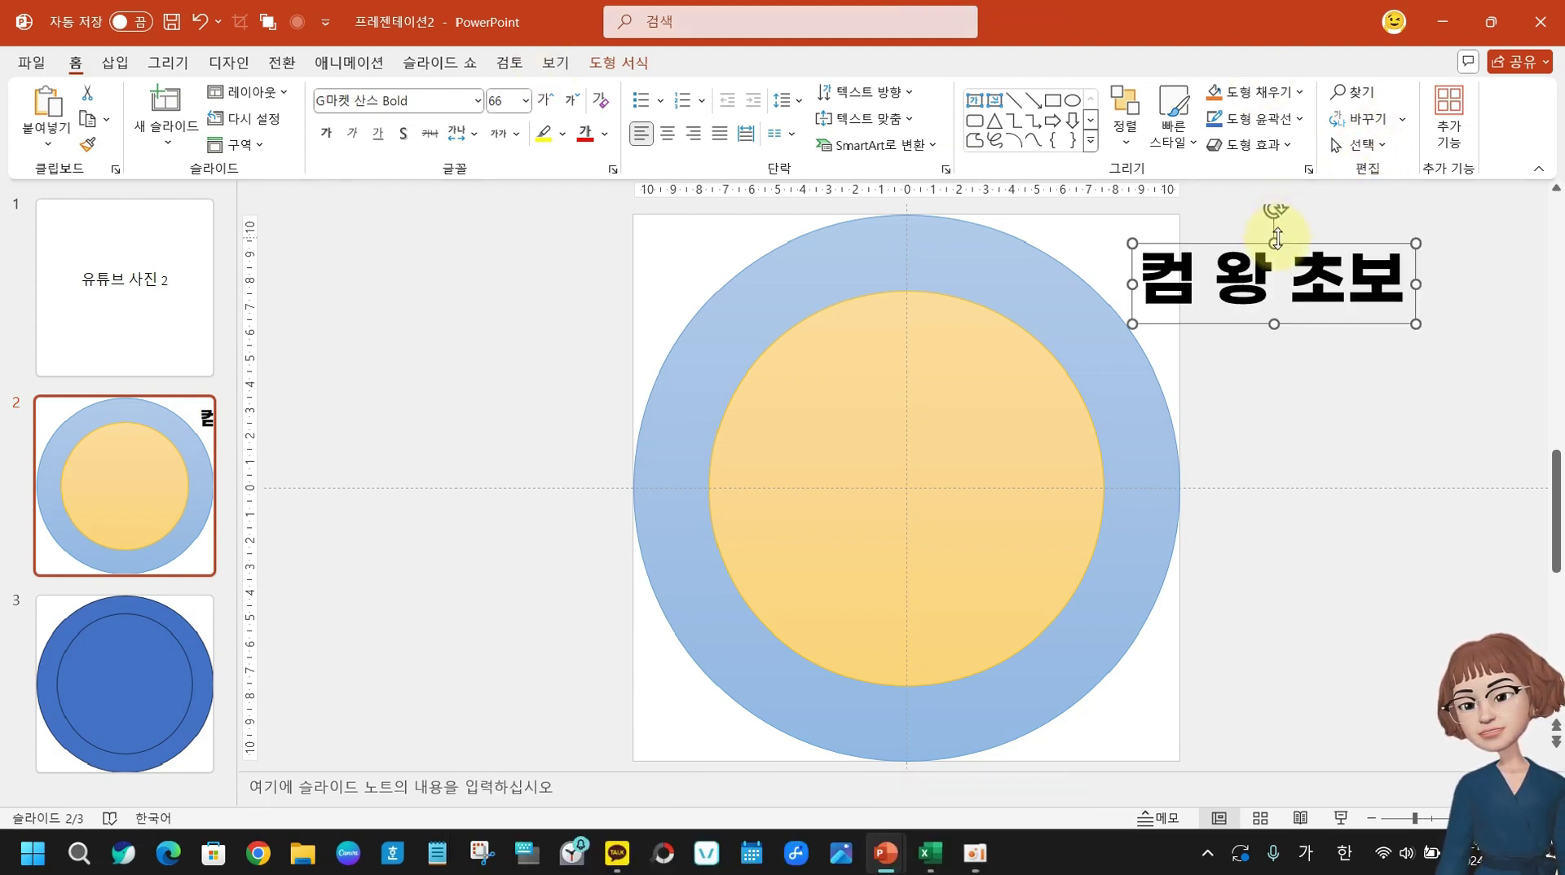
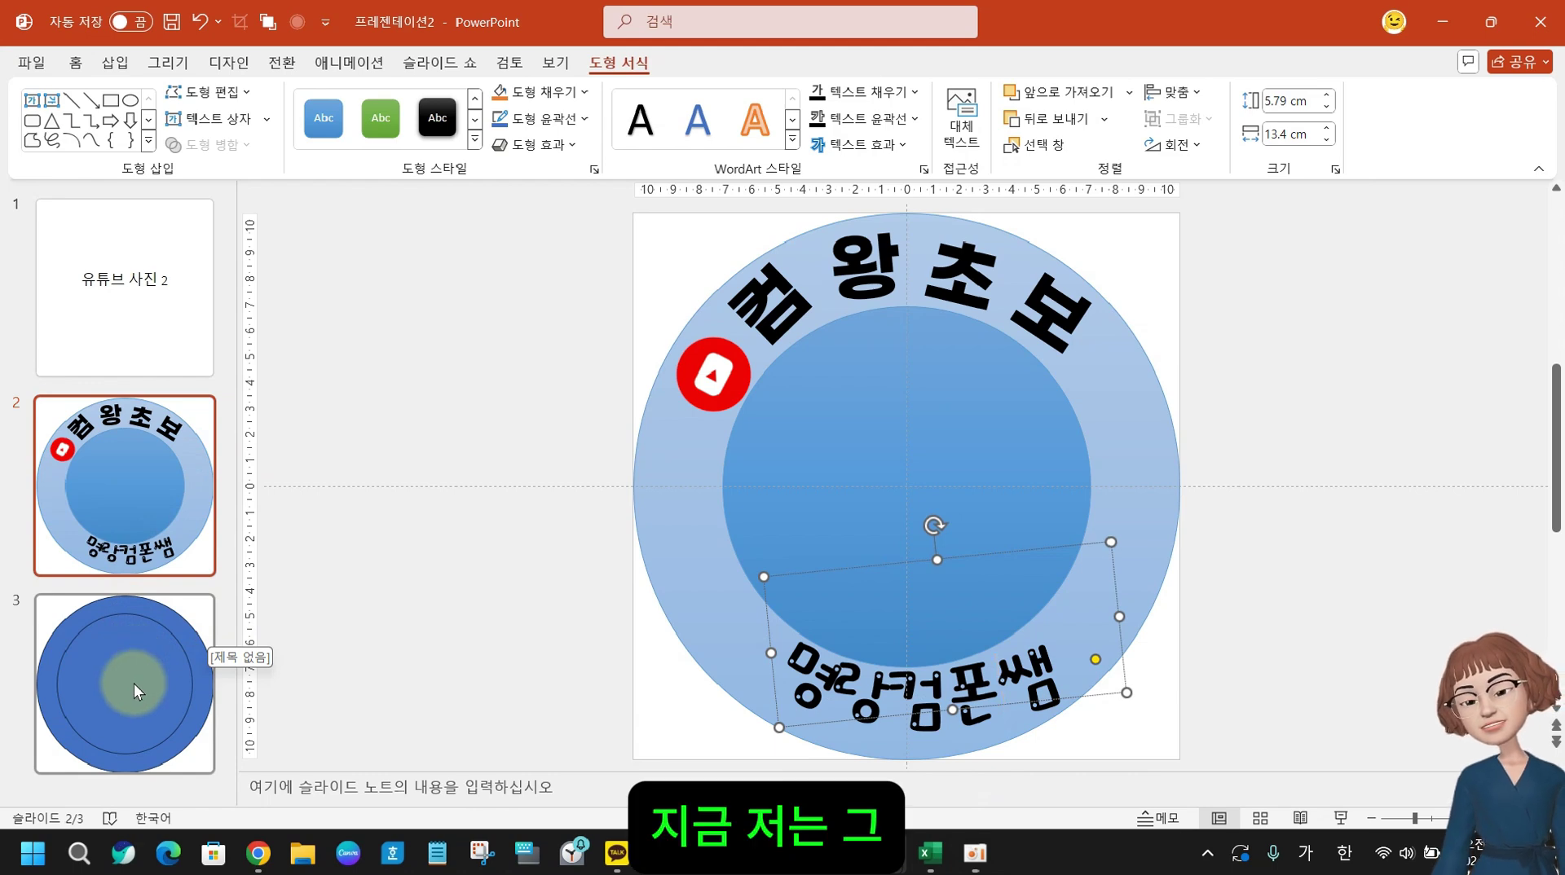
# - Switch to the 유튜브 프로필 presentation and copy slide 22's person-with-laptop picture and the upper and lower curved texts
pyautogui.moveTo(257, 857)
pyautogui.moveTo(885, 853)
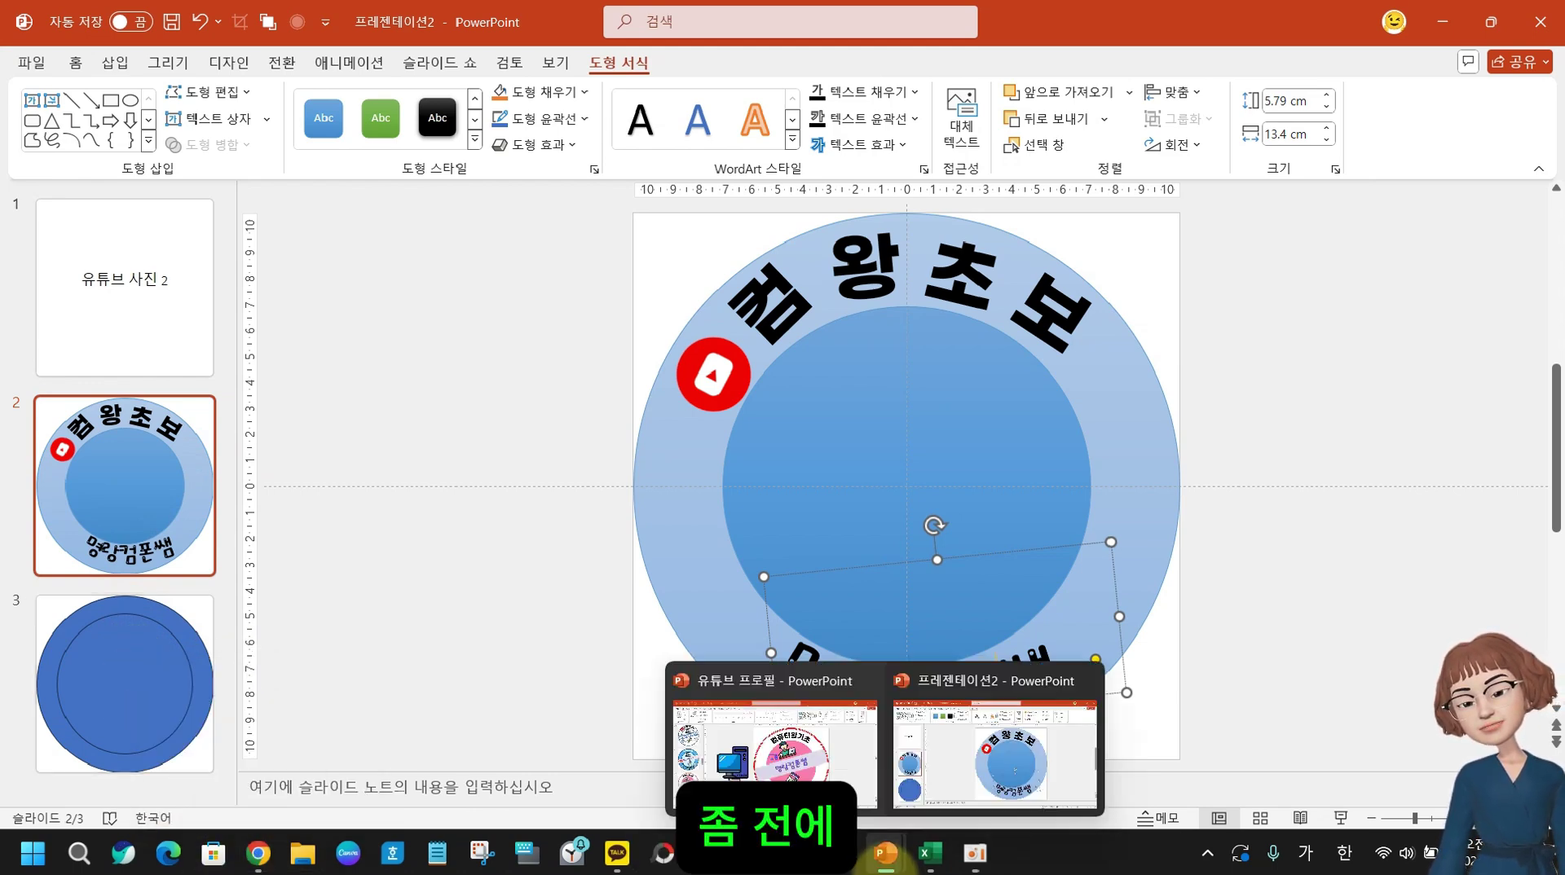
pyautogui.click(683, 758)
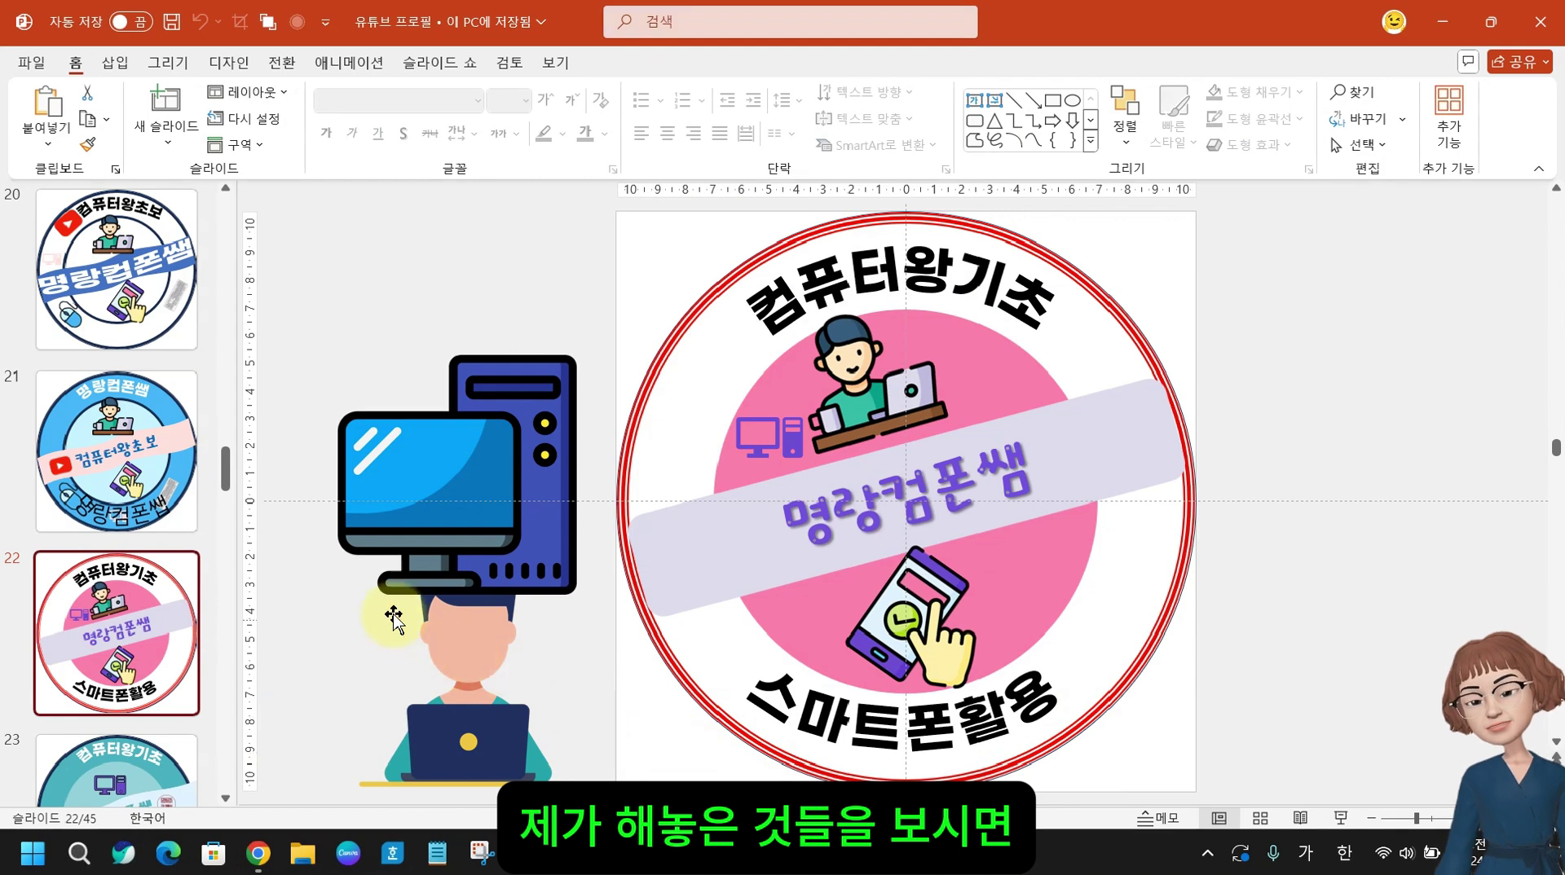
pyautogui.click(894, 401)
pyautogui.keyDown('shift'); pyautogui.click(756, 453); pyautogui.keyUp('shift')
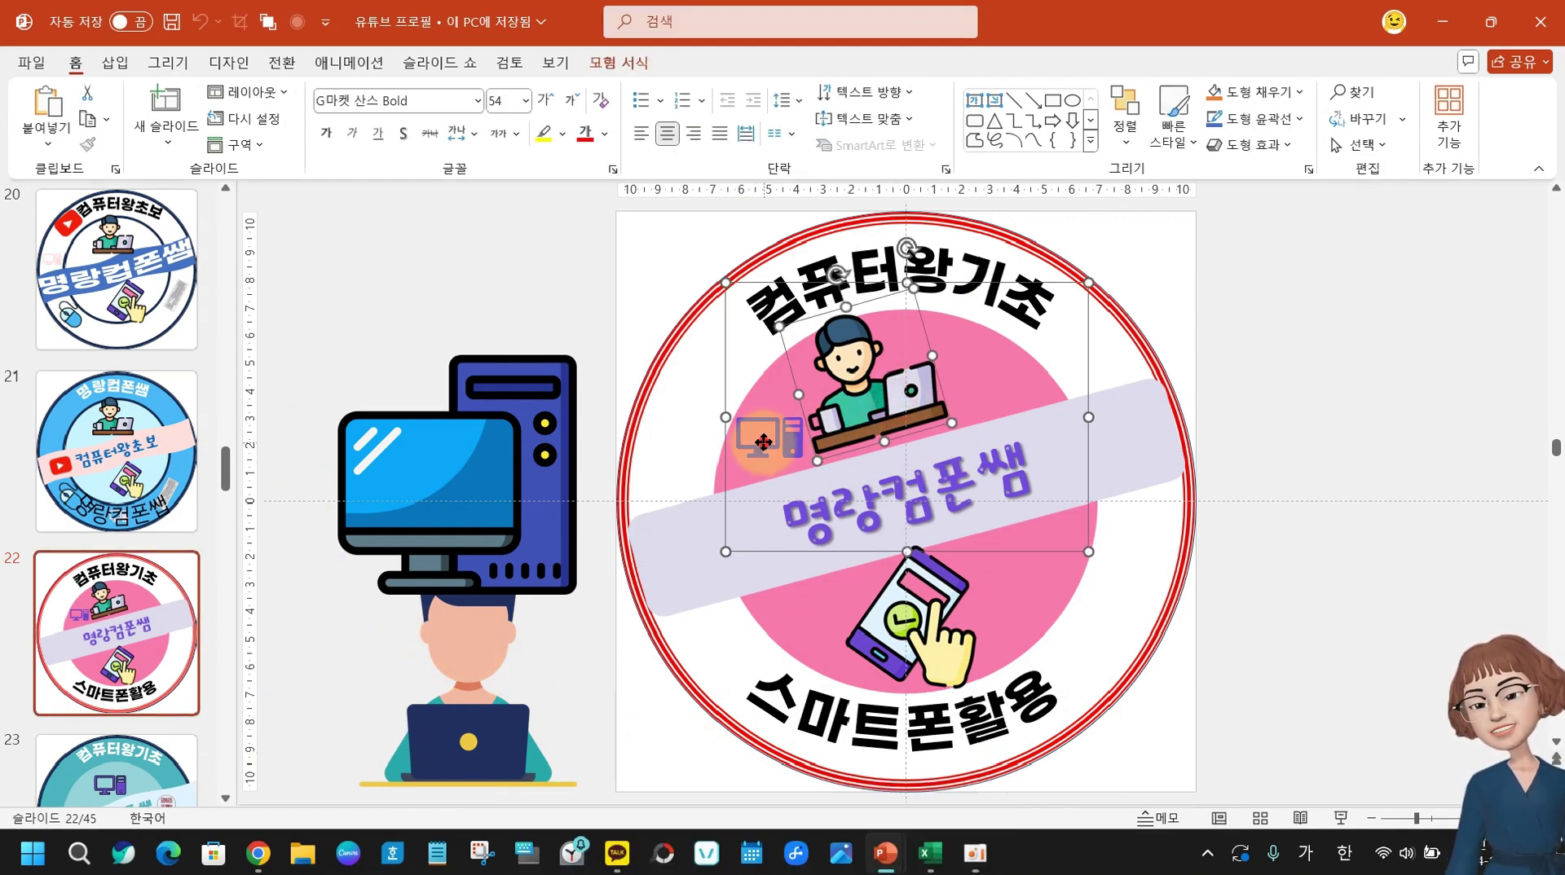
pyautogui.keyDown('shift'); pyautogui.click(844, 636); pyautogui.keyUp('shift')
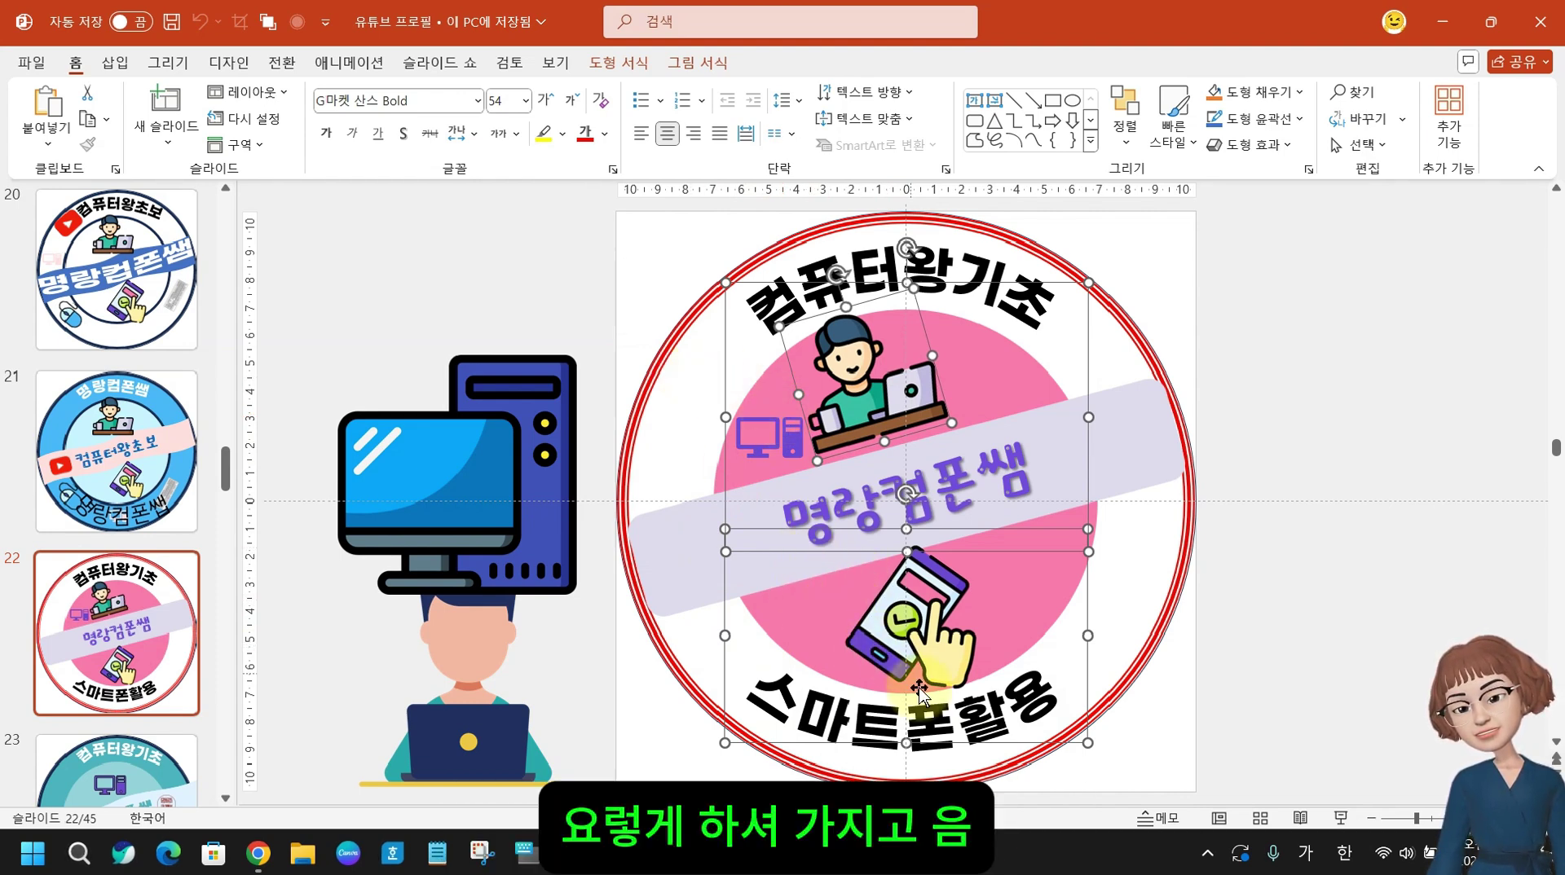
# - Paste the copied picture and curved texts onto slide 2 of 프레젠테이션2 and select the pasted "스마트폰활용" text
pyautogui.moveTo(890, 852)
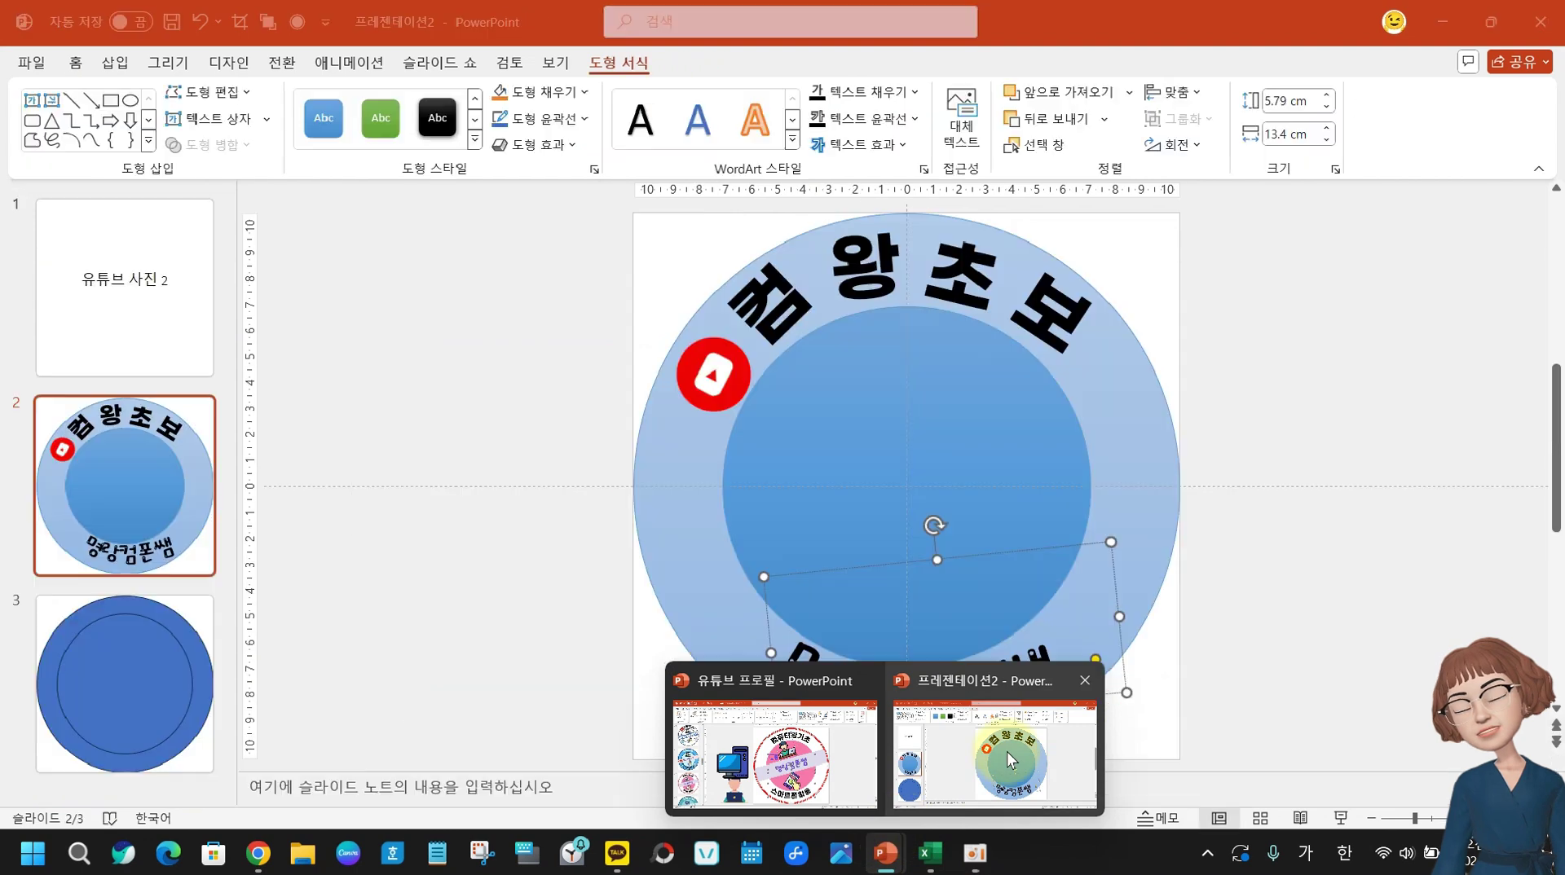
pyautogui.click(1006, 751)
pyautogui.hotkey('ctrl', 'v')
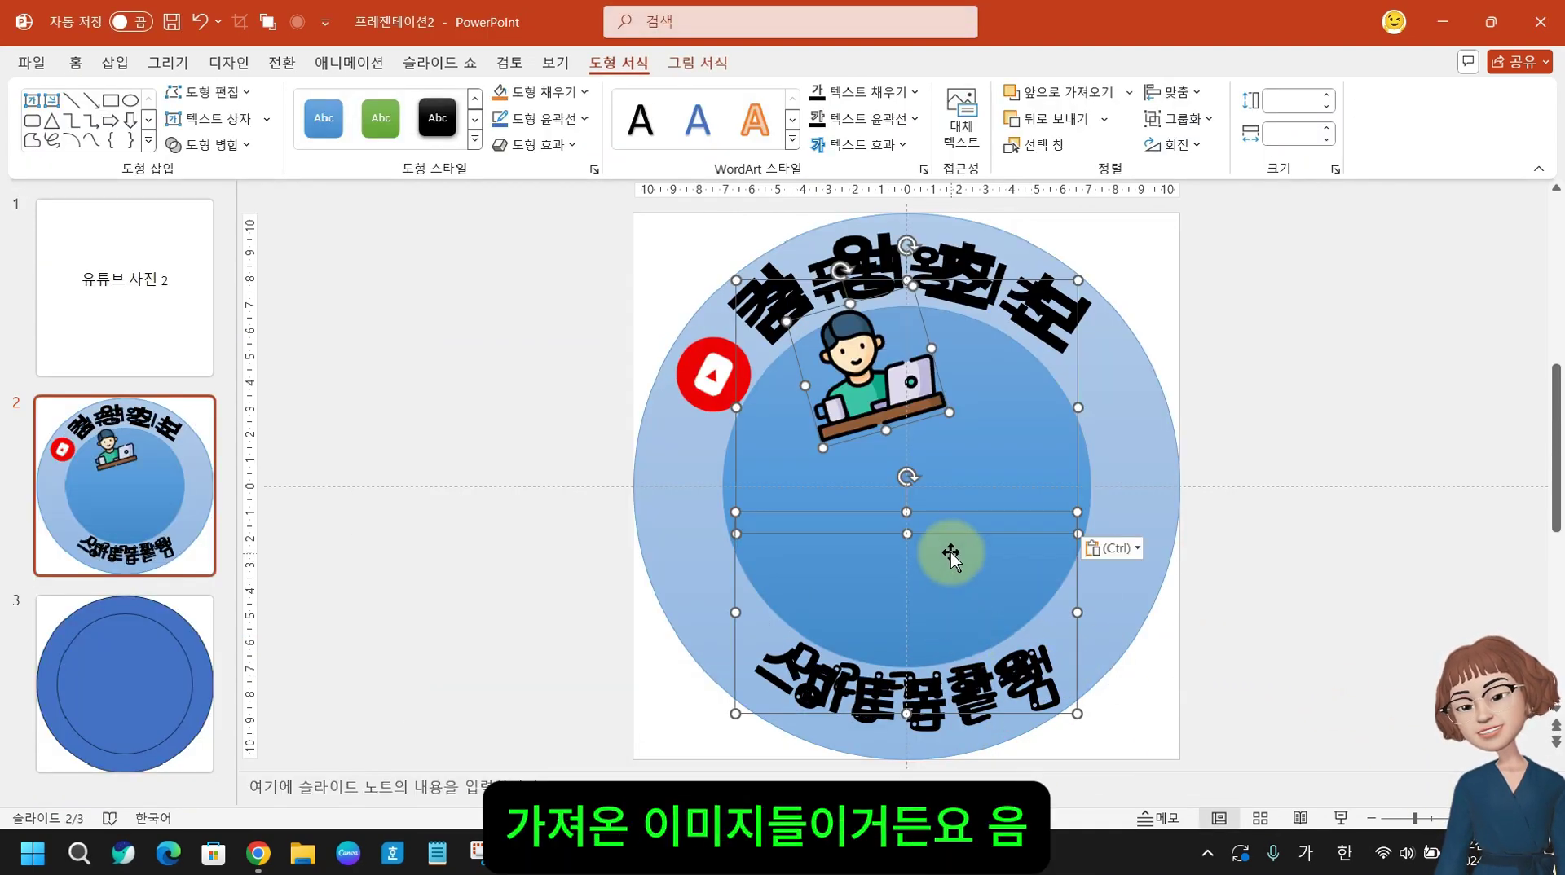
pyautogui.click(1288, 668)
pyautogui.click(981, 592)
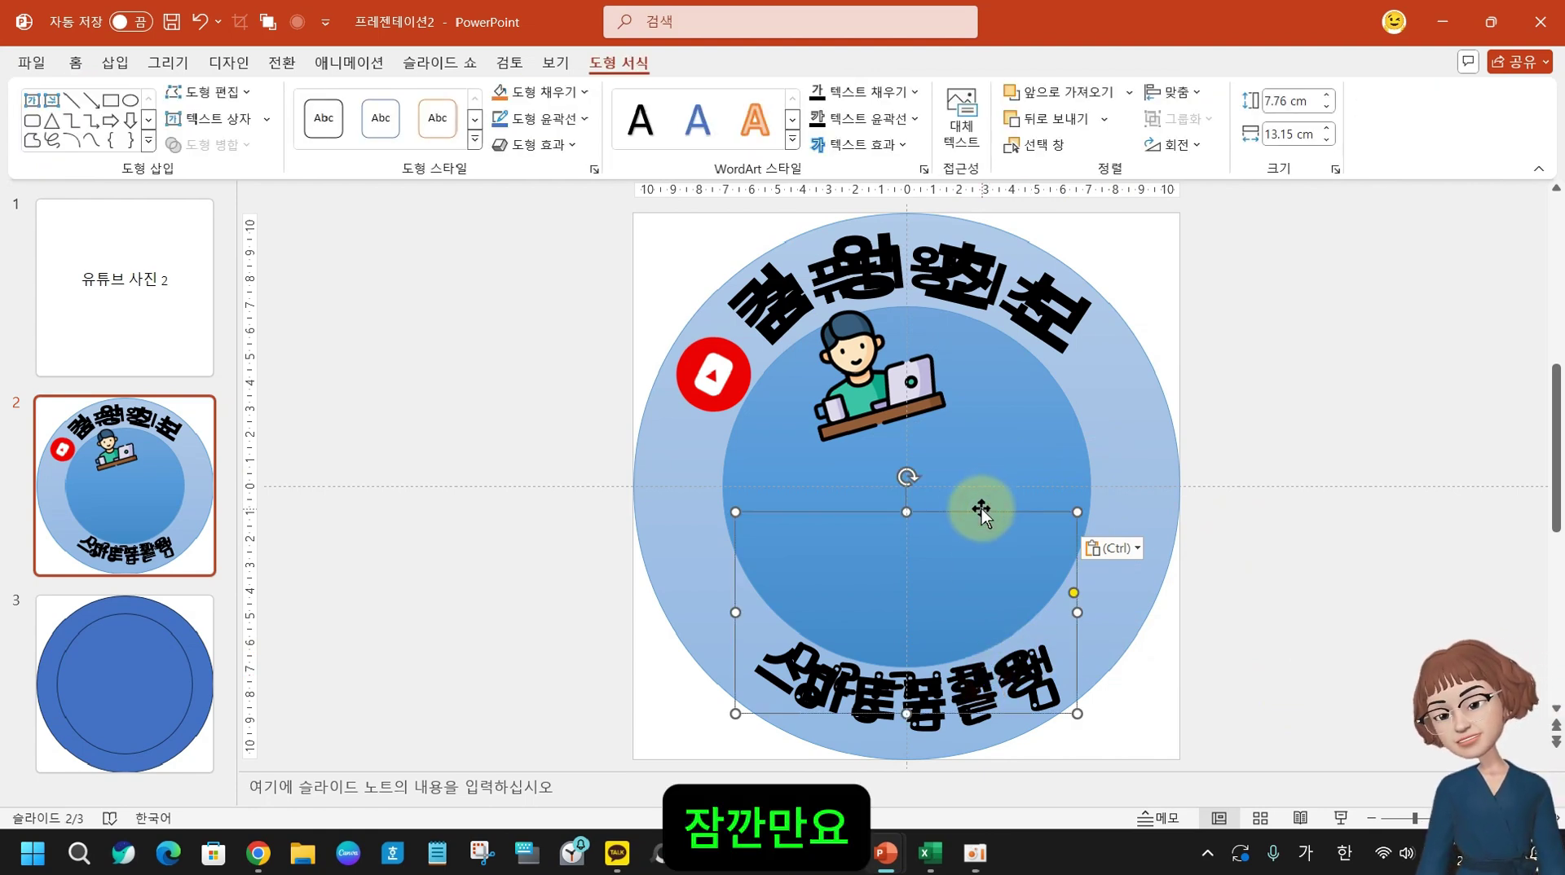
# - Rotate the "스마트폰활용" curved text to run vertically and position it along the right side of the outer ring
pyautogui.moveTo(980, 508); pyautogui.dragTo(554, 529)
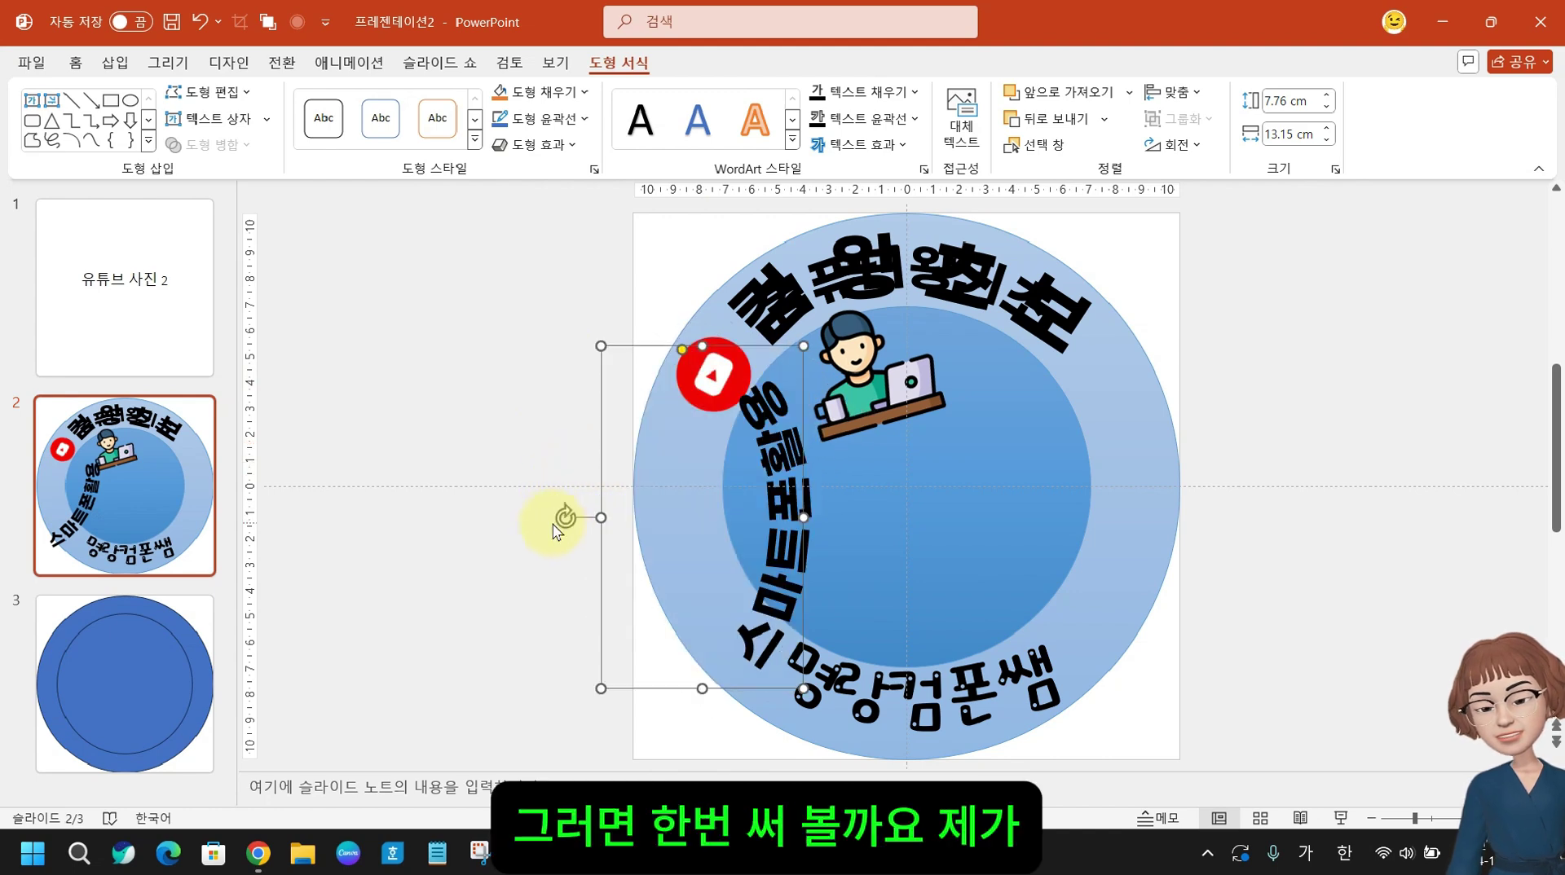
pyautogui.moveTo(603, 471); pyautogui.dragTo(950, 443)
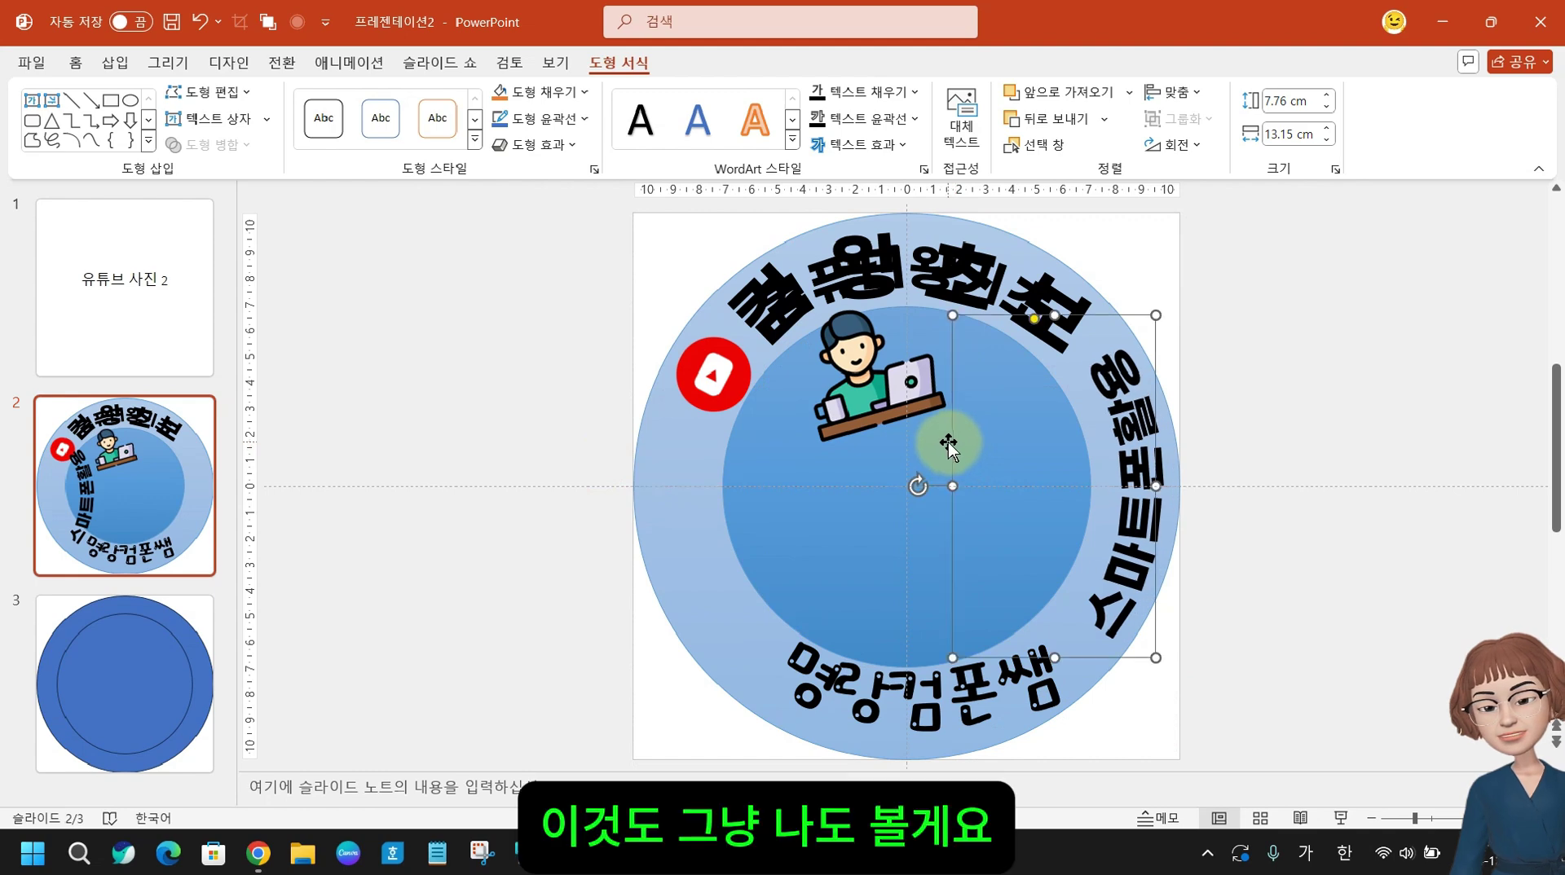
pyautogui.click(785, 269)
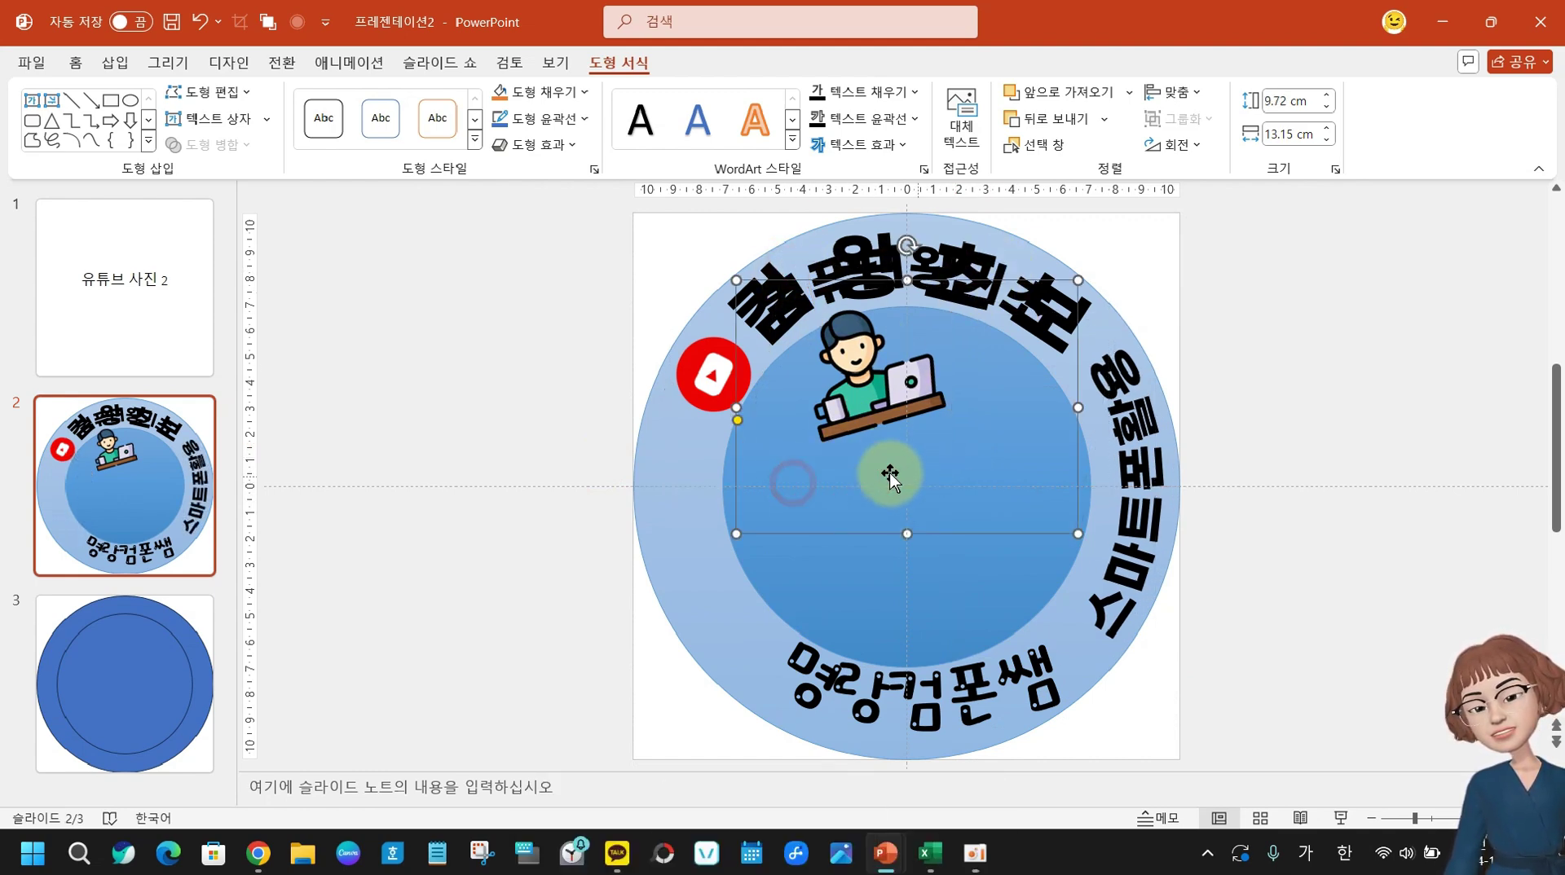
pyautogui.moveTo(1002, 530); pyautogui.dragTo(985, 464)
# - Delete the pasted upper curved text overlapping "컴 왕 초 보" and move the person-with-laptop picture slightly lower in the inner circle
pyautogui.click(907, 245)
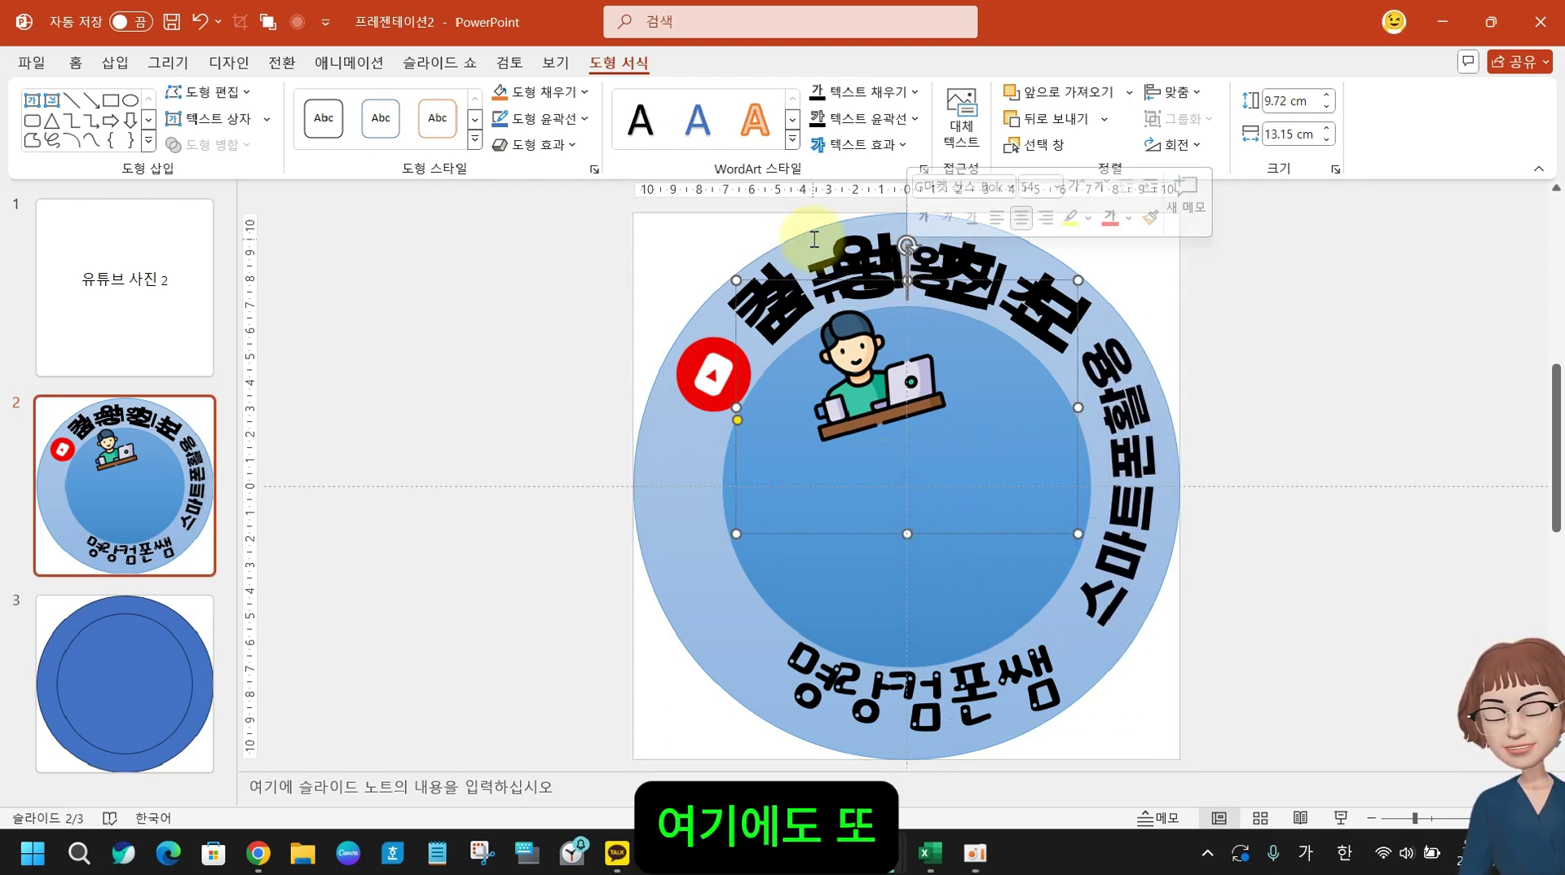
pyautogui.click(1009, 293)
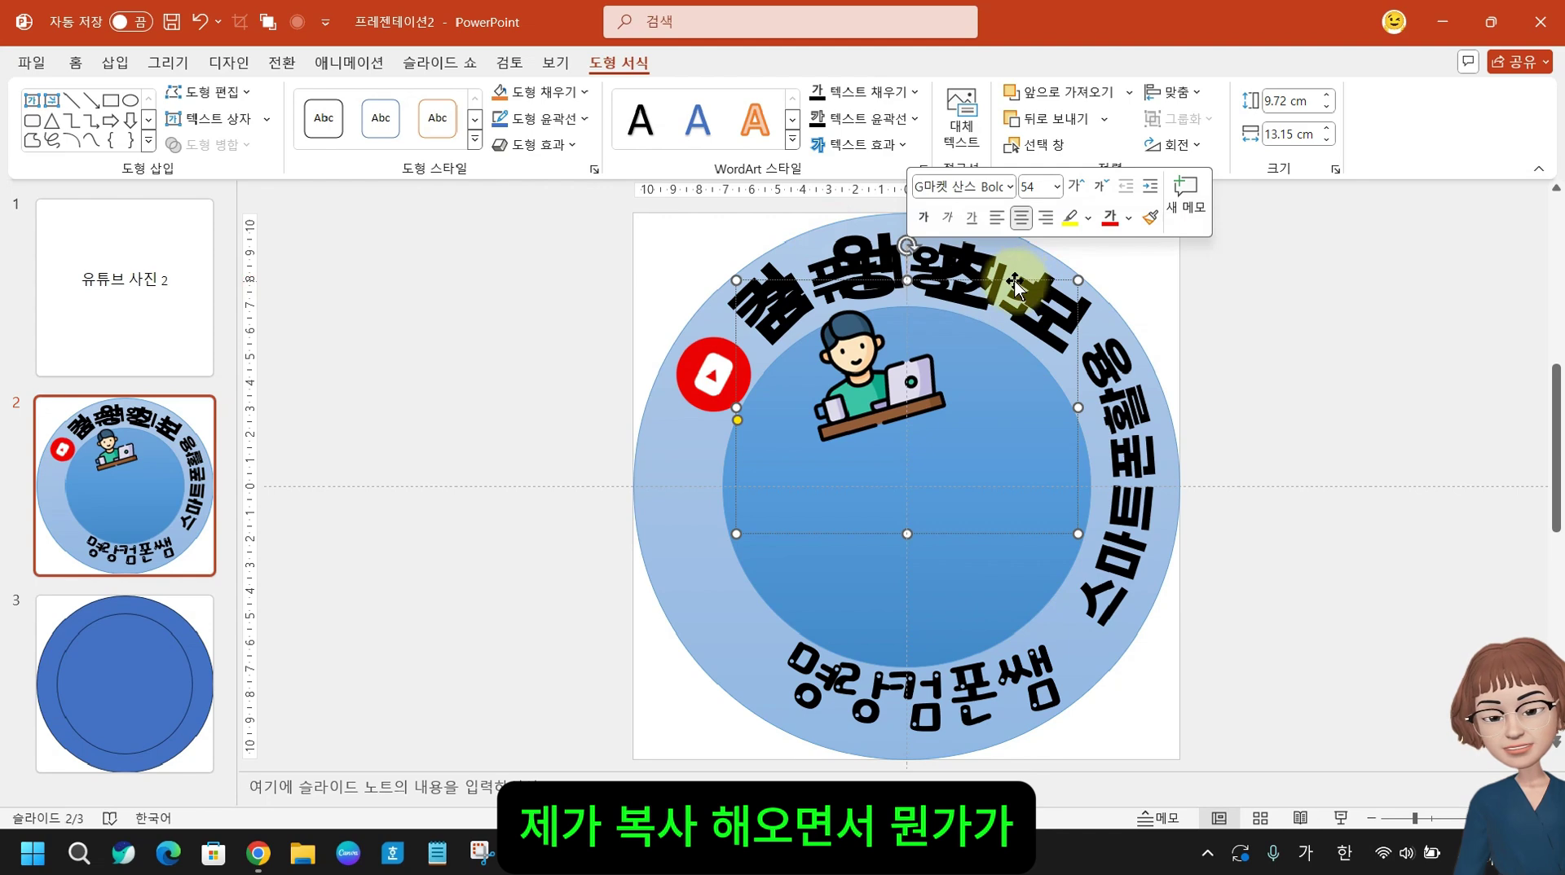
pyautogui.moveTo(1014, 286); pyautogui.dragTo(776, 493)
pyautogui.press('Delete')
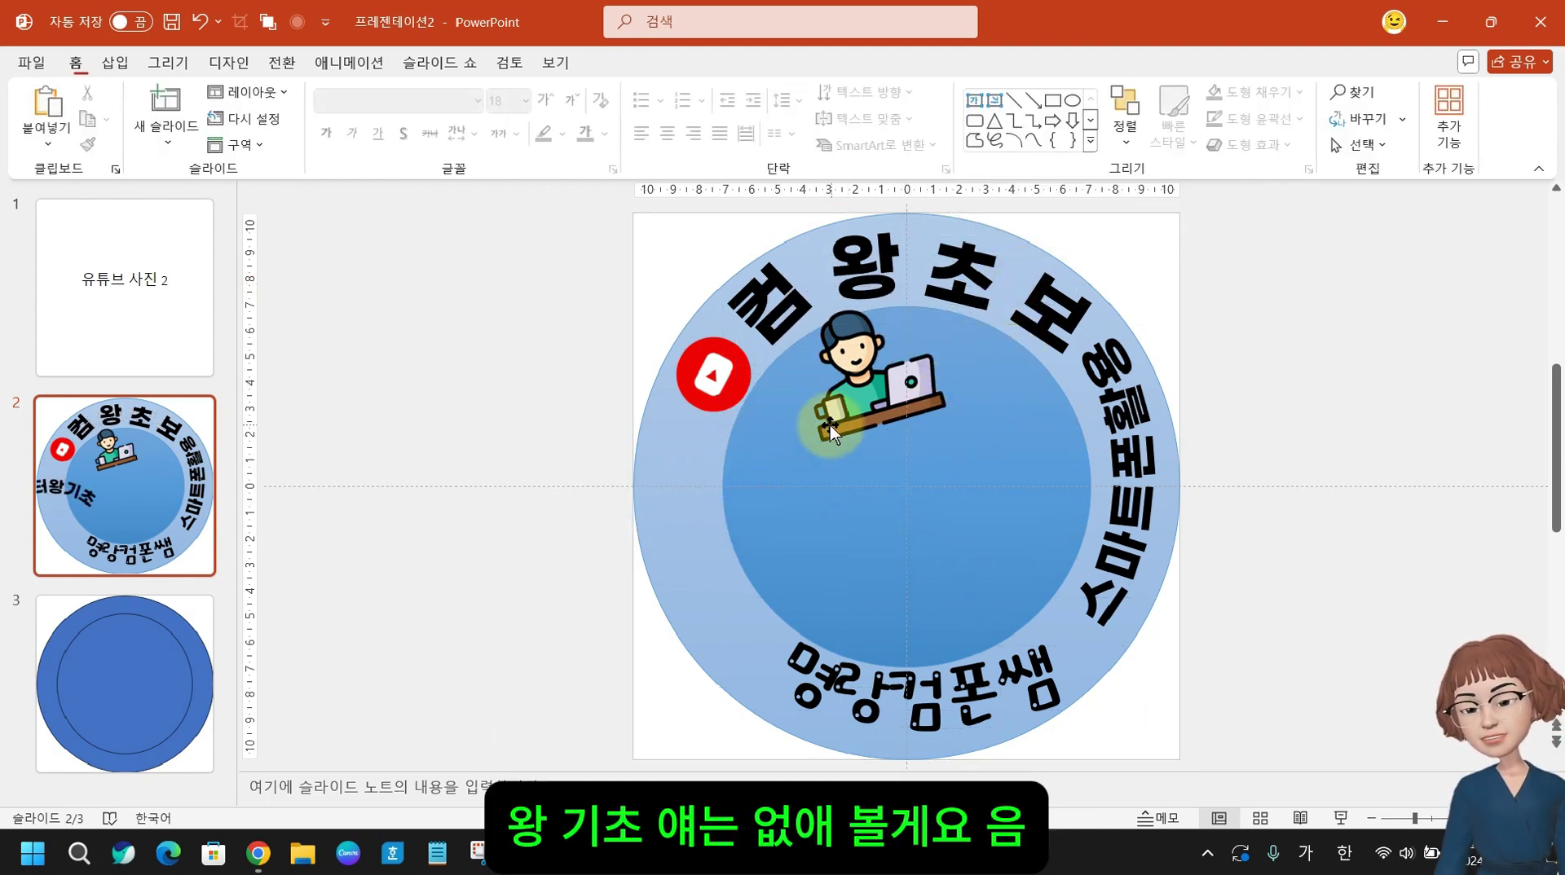
pyautogui.click(852, 412)
pyautogui.moveTo(854, 414); pyautogui.dragTo(859, 462)
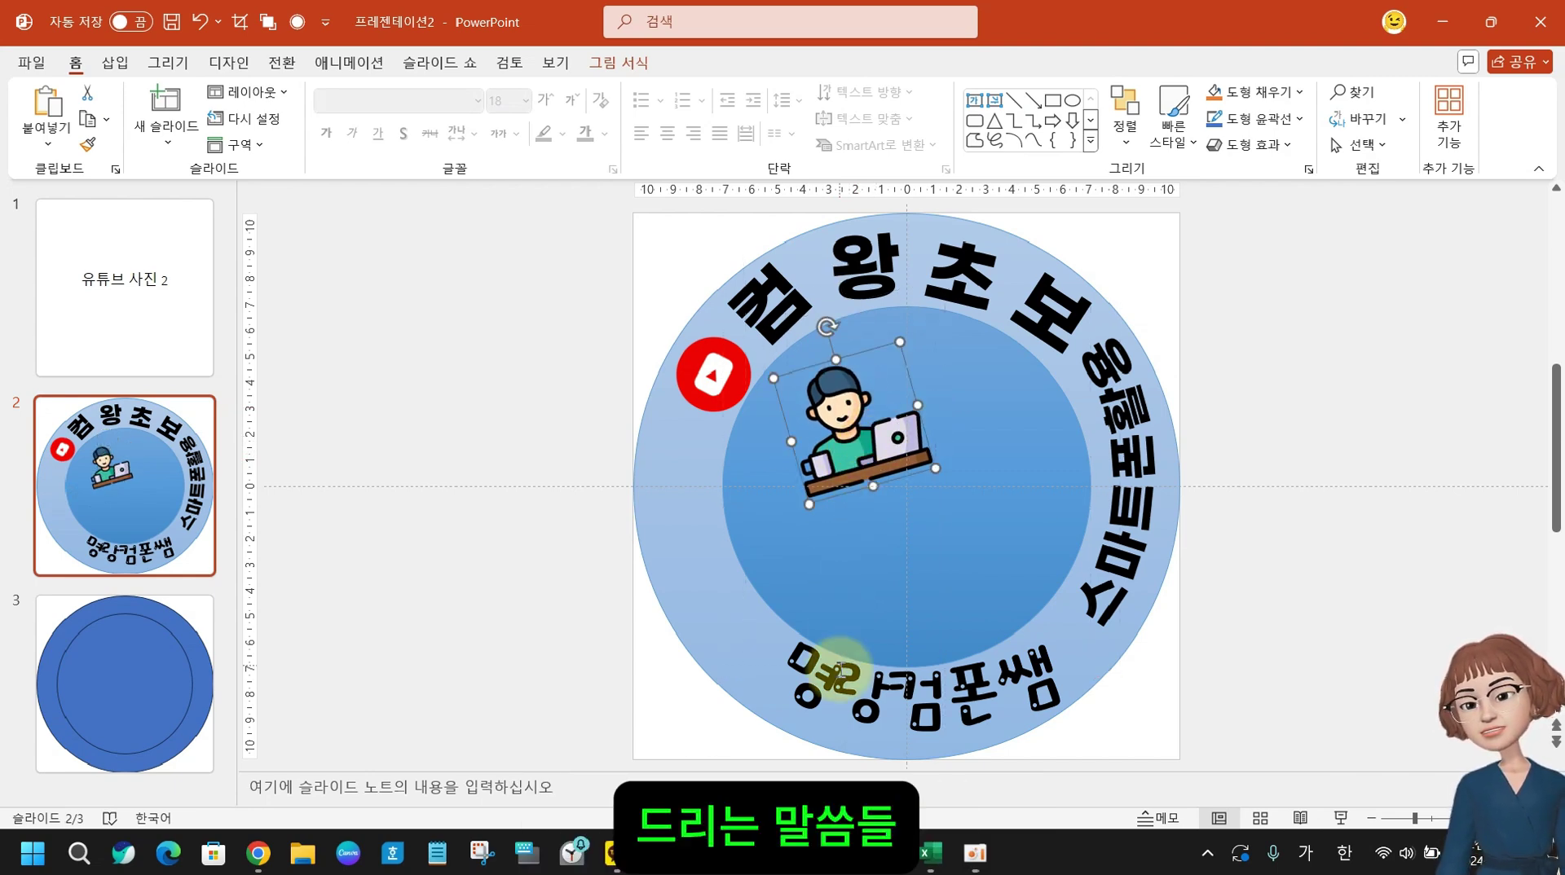
# - Switch to Flaticon in Chrome and search the icons for "컴퓨터"
pyautogui.click(259, 853)
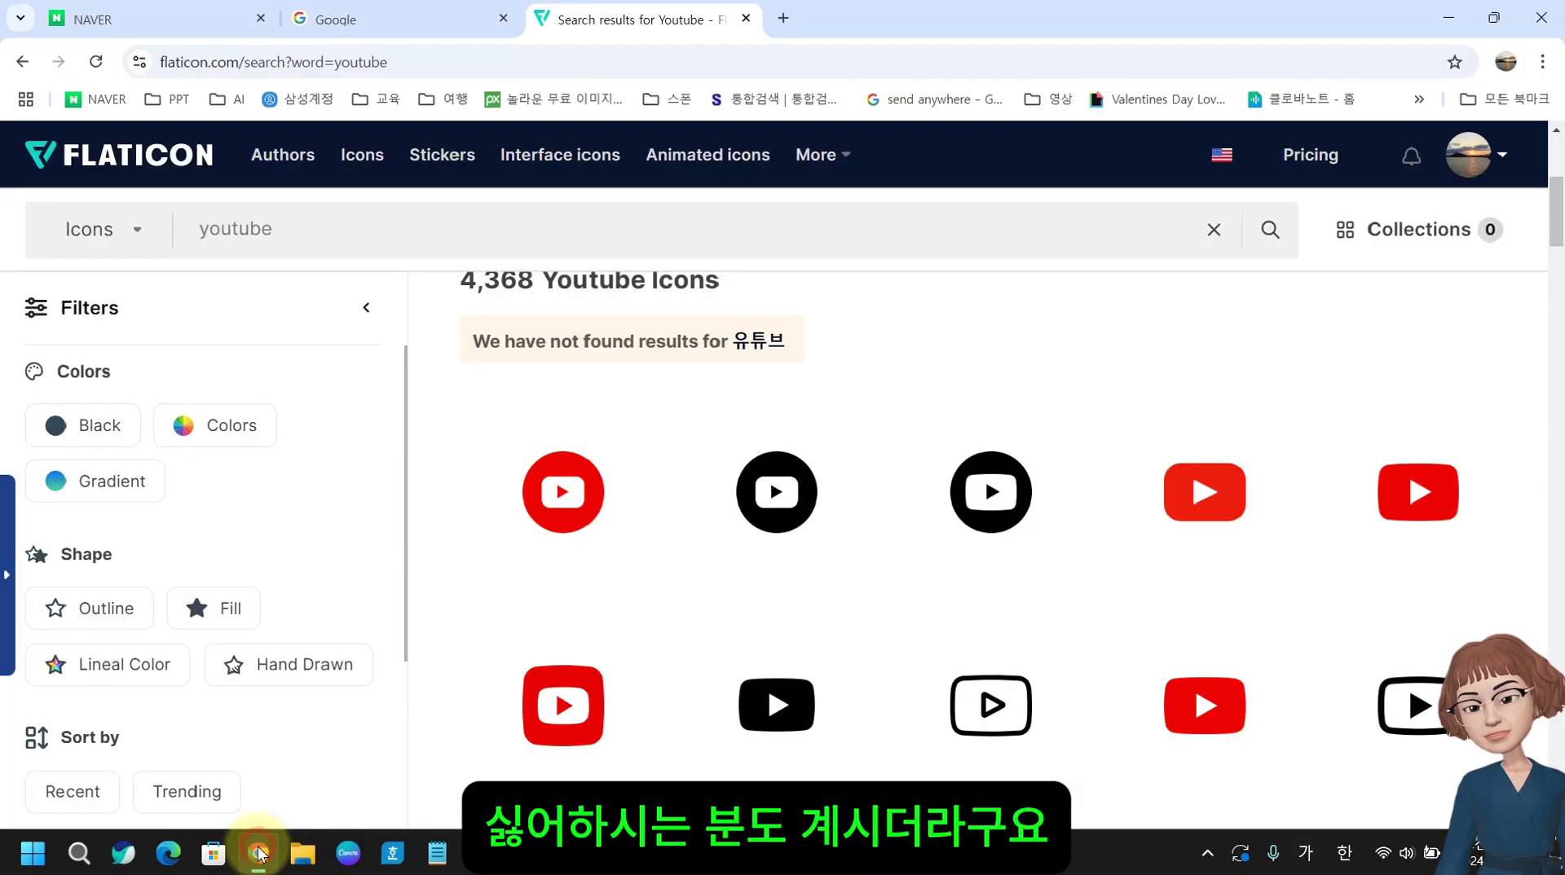
pyautogui.click(324, 220)
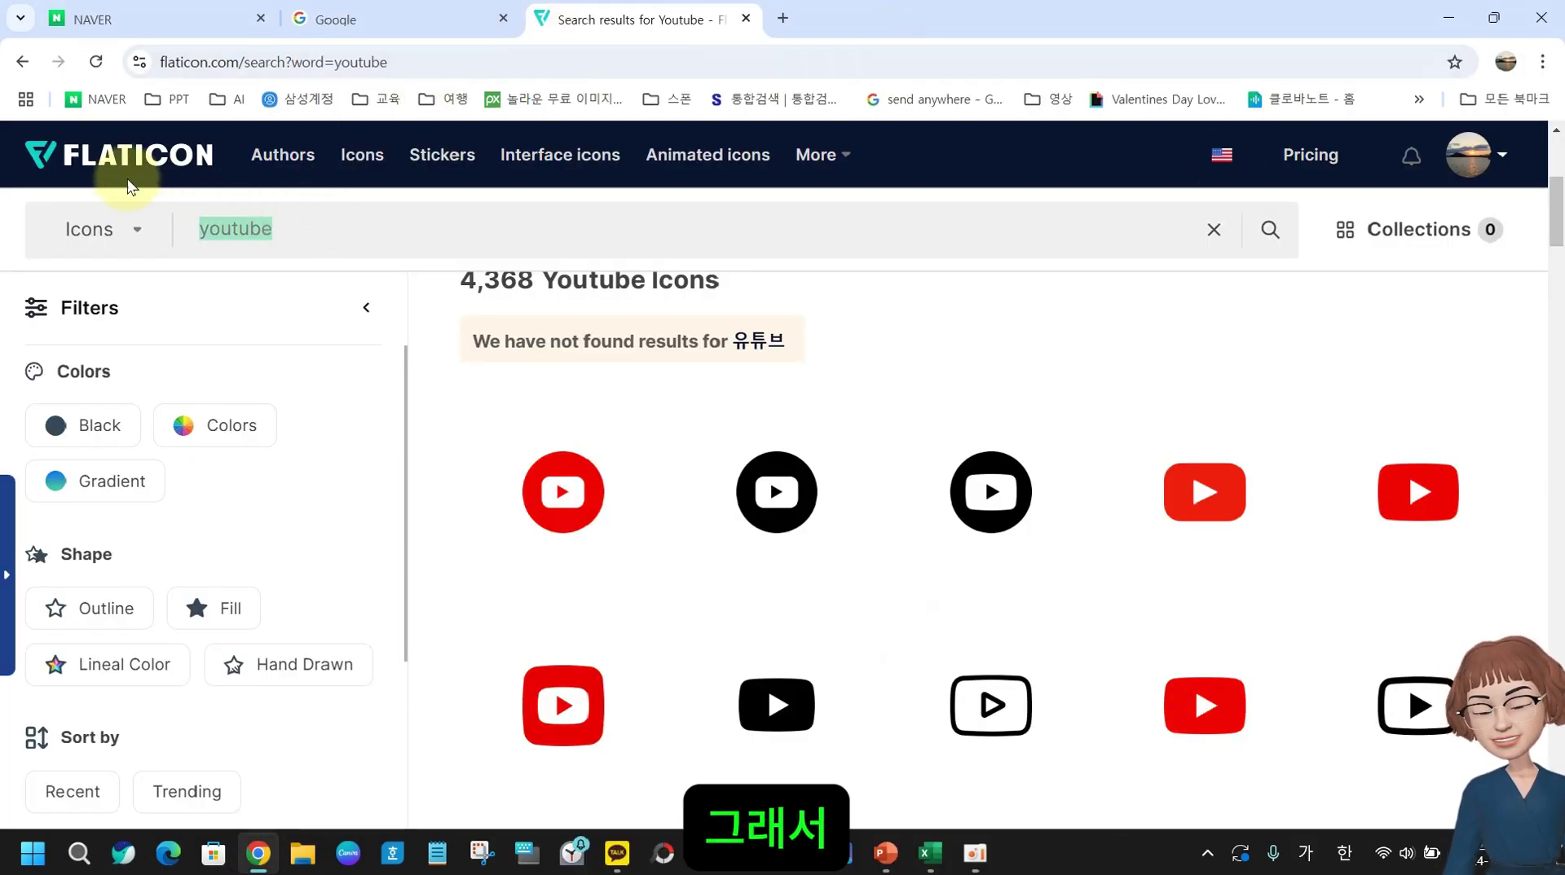
pyautogui.moveTo(617, 852)
pyautogui.write('컴프')
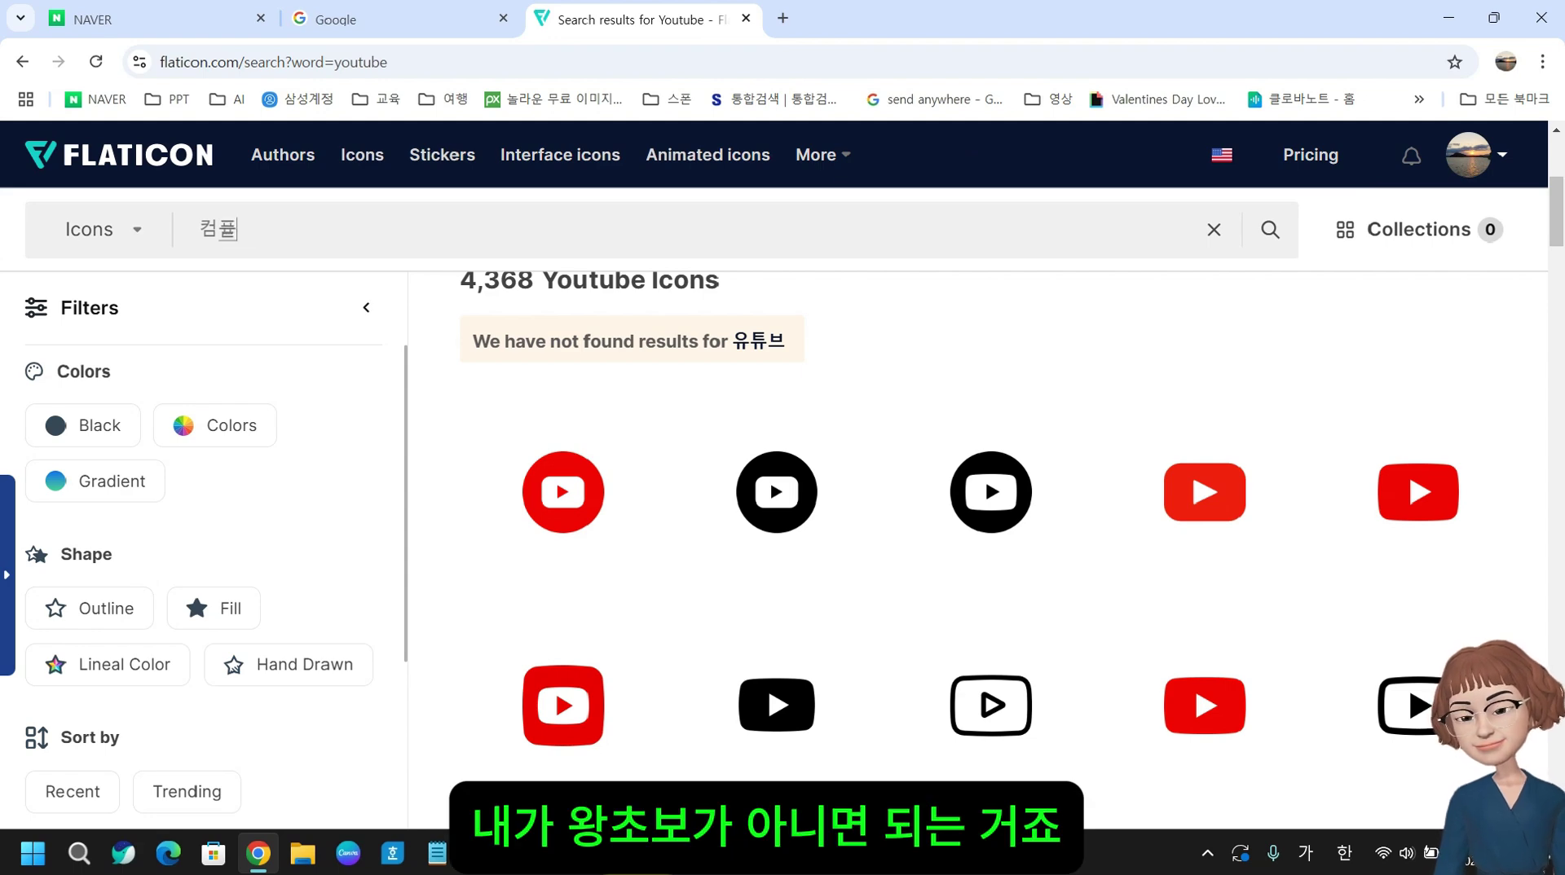
pyautogui.write('터')
pyautogui.press('Return')
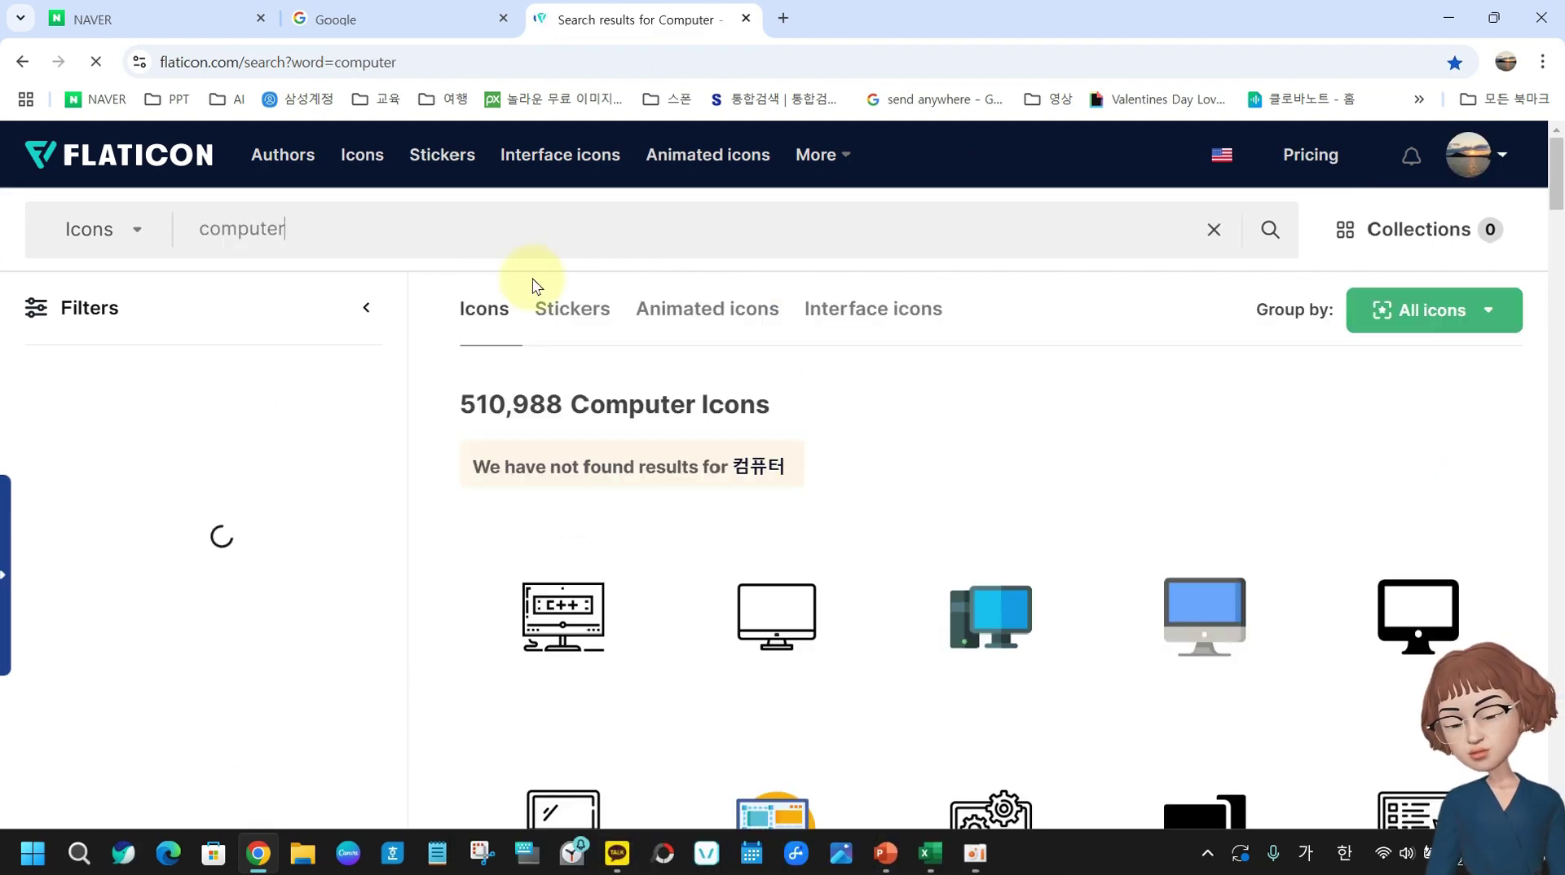
# - Look through the computer icon results for a picture suited to the profile image
pyautogui.scroll(-3, 1021, 666)
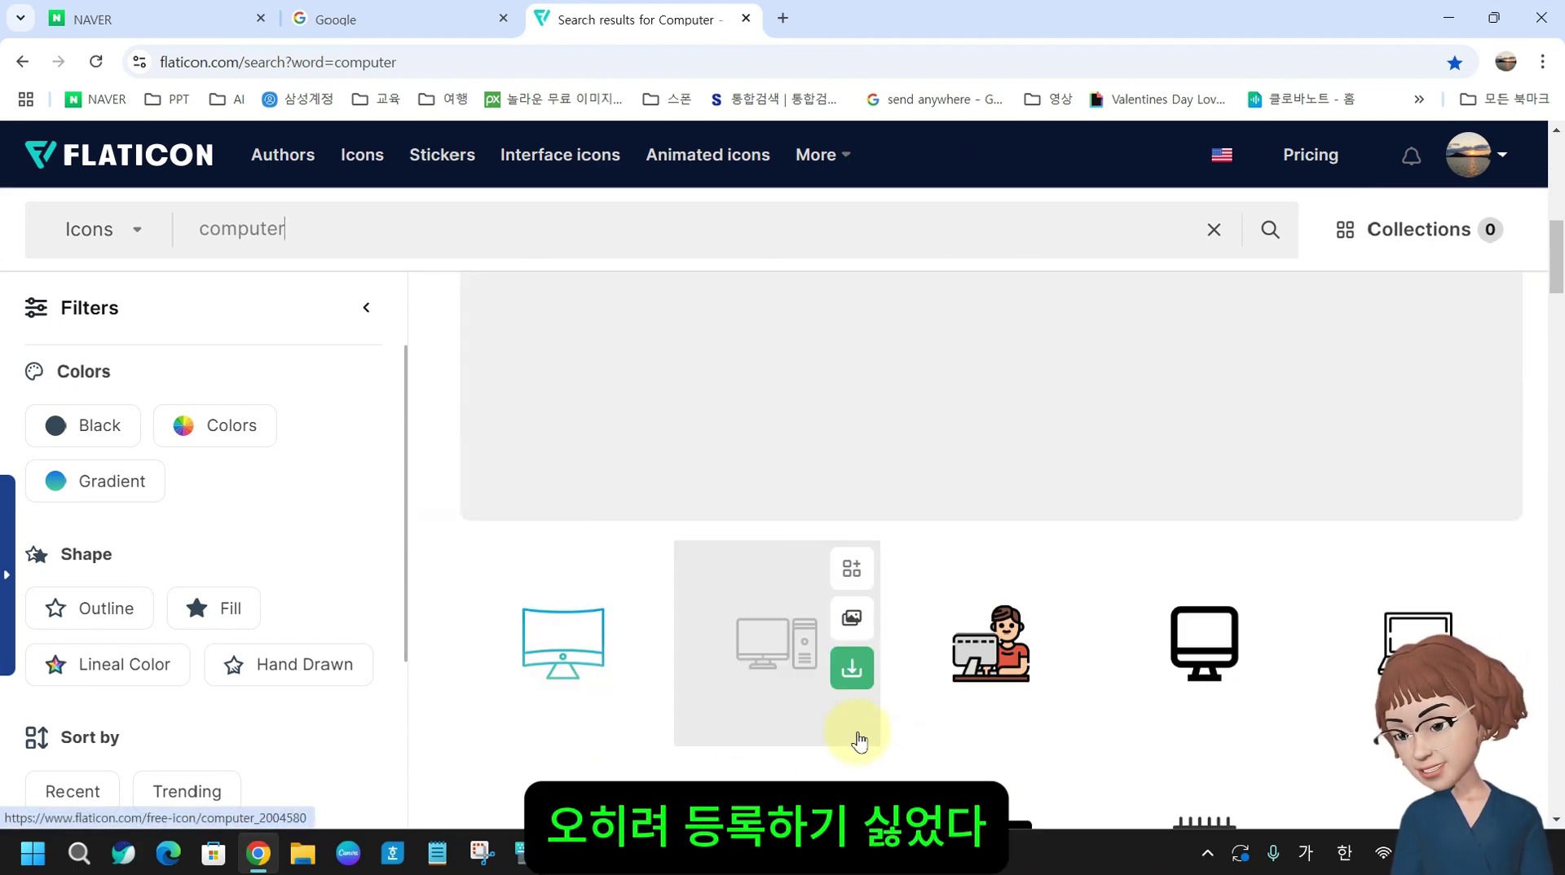
pyautogui.scroll(-3, 765, 721)
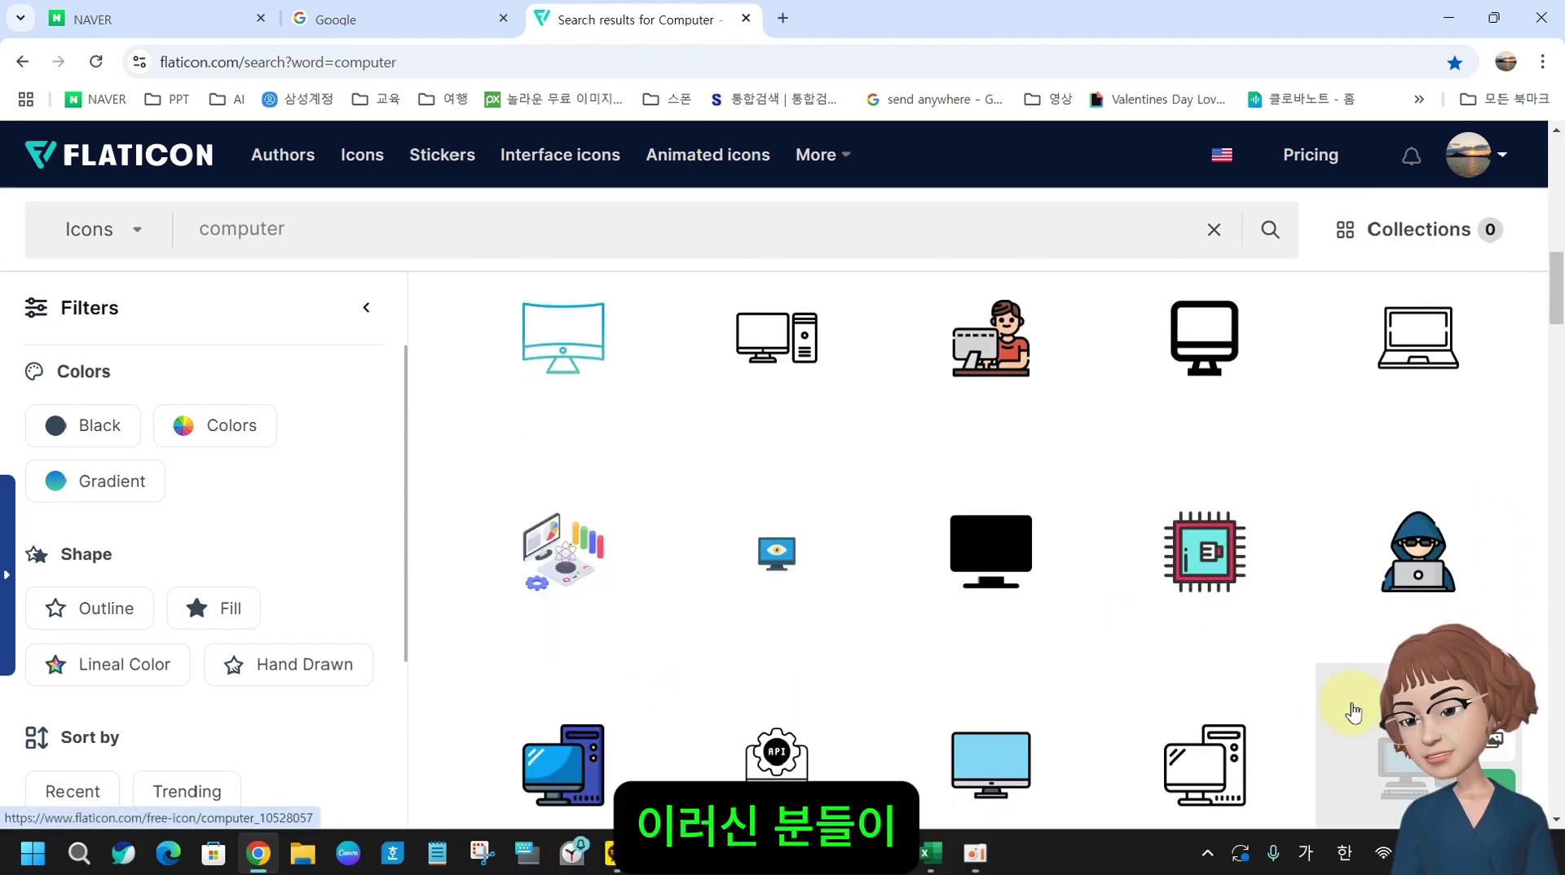
pyautogui.scroll(-1, 800, 601)
pyautogui.scroll(-3, 800, 601)
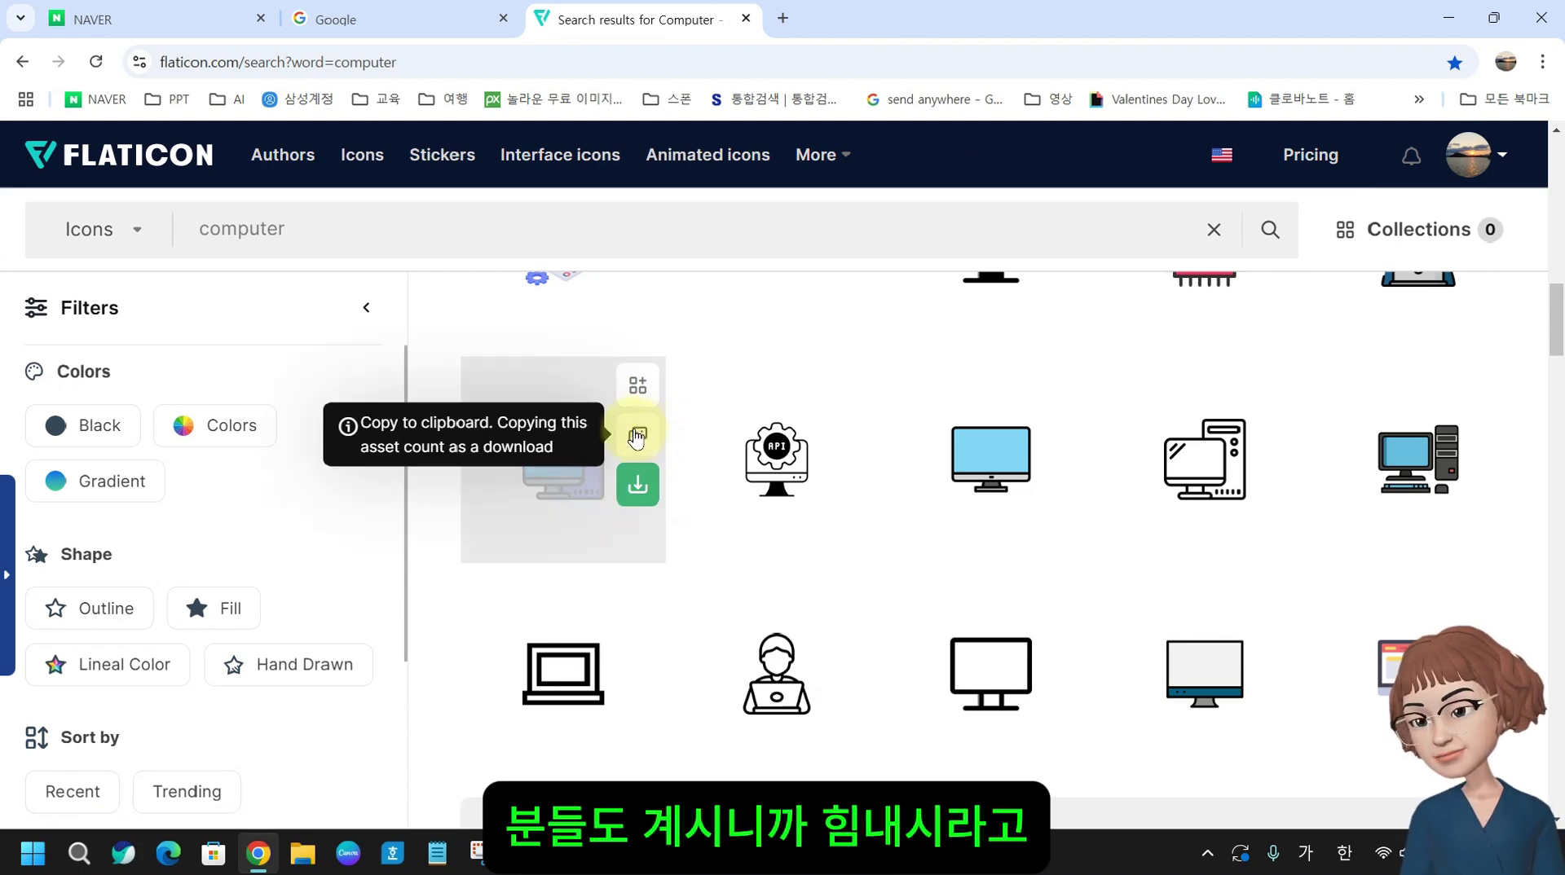
pyautogui.scroll(8, 975, 559)
pyautogui.scroll(-4, 936, 622)
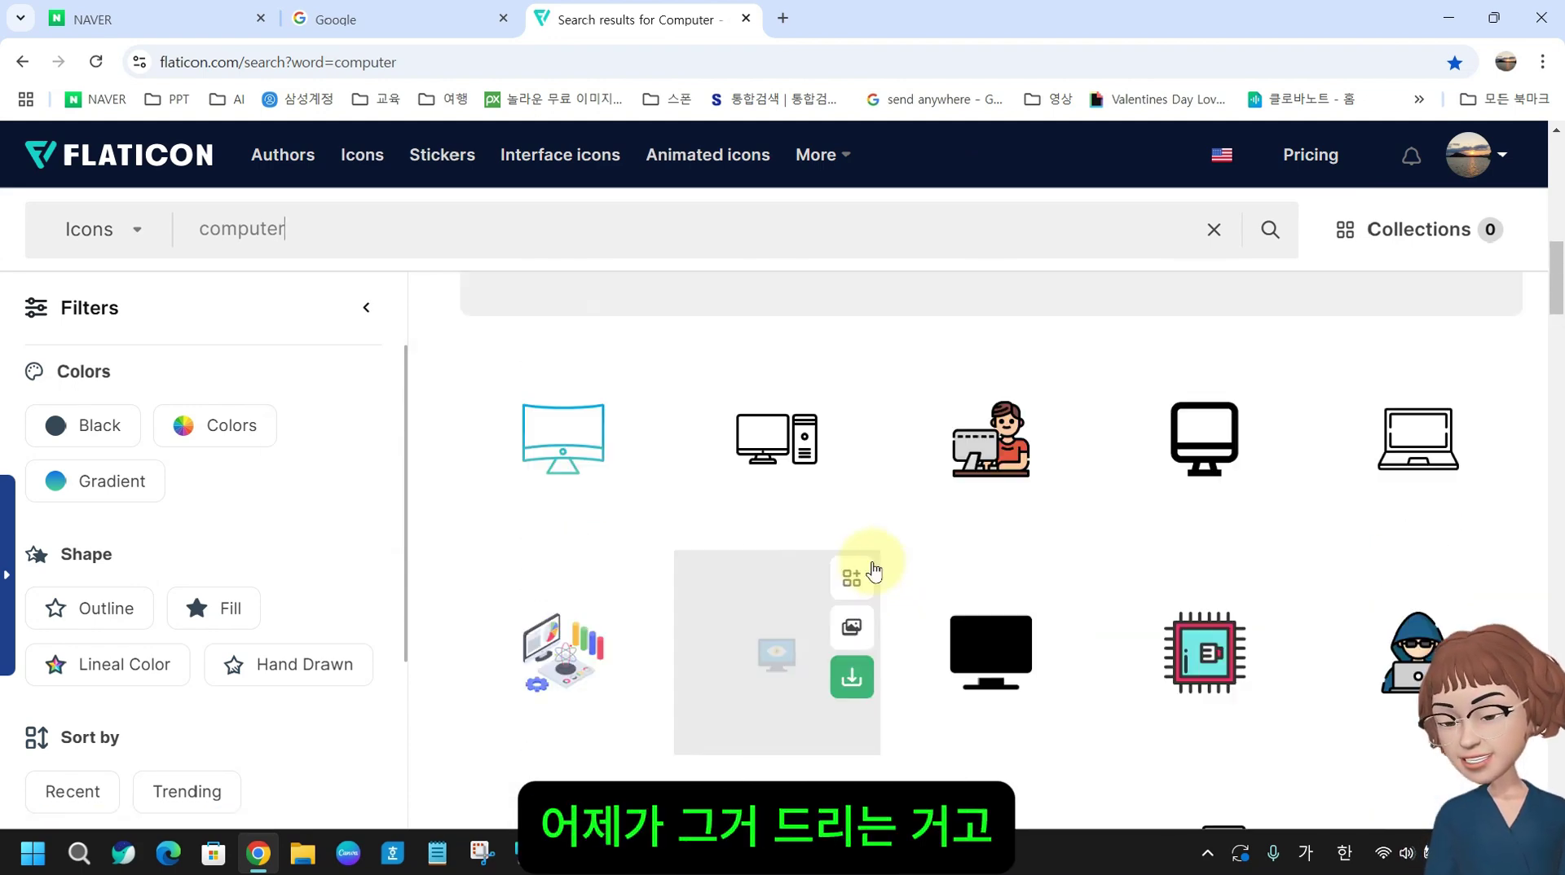
pyautogui.scroll(10, 873, 571)
# - Search the icons for "스마트폰" and look through the phone icons
pyautogui.doubleClick(296, 226)
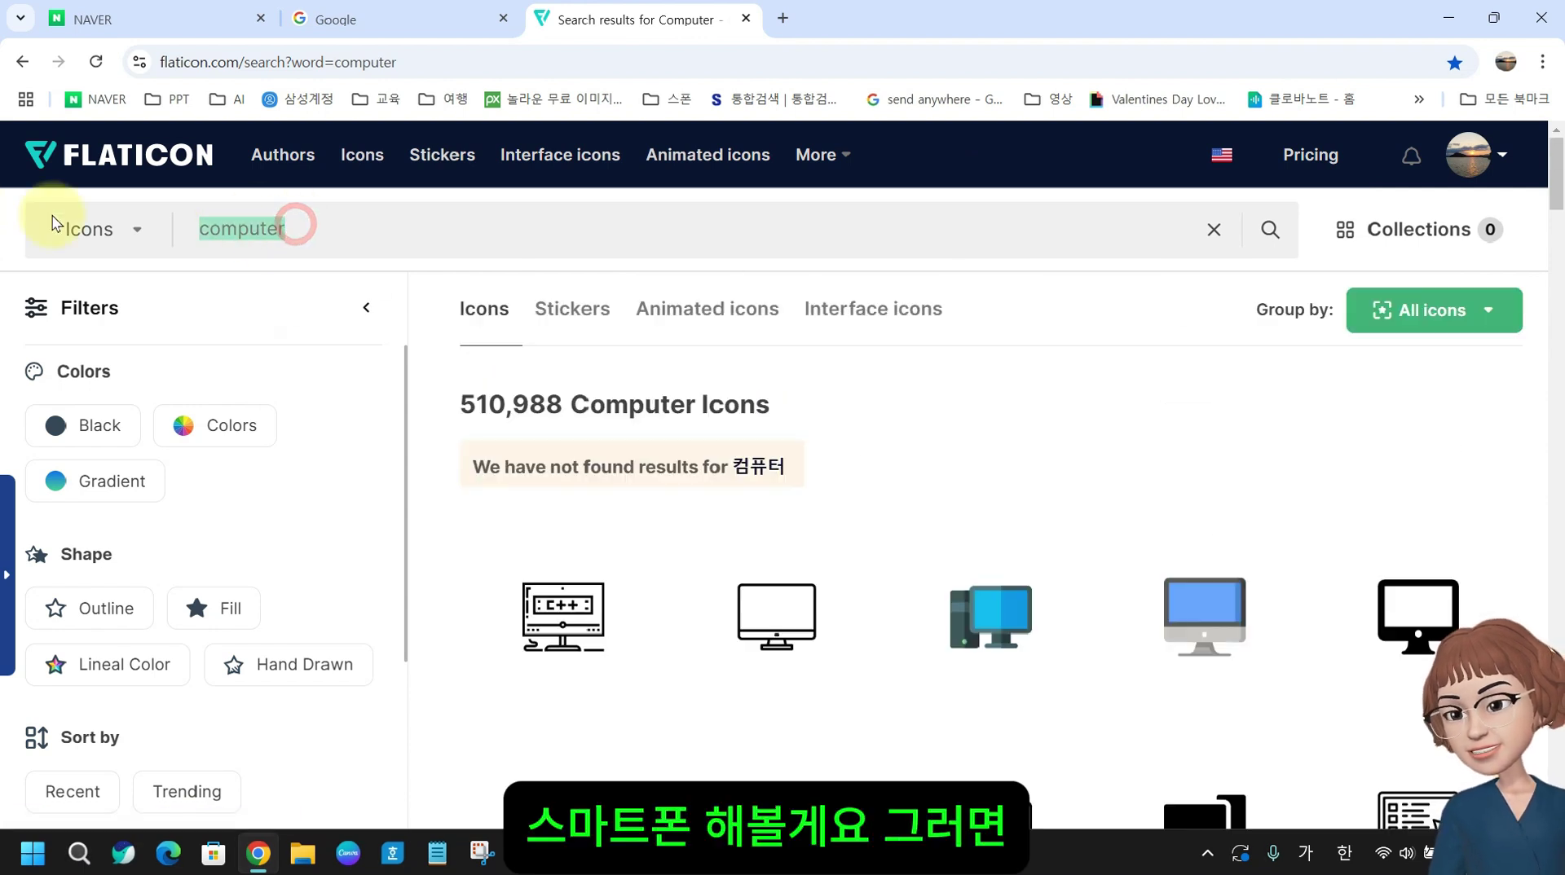
pyautogui.write('ㄴㅡ')
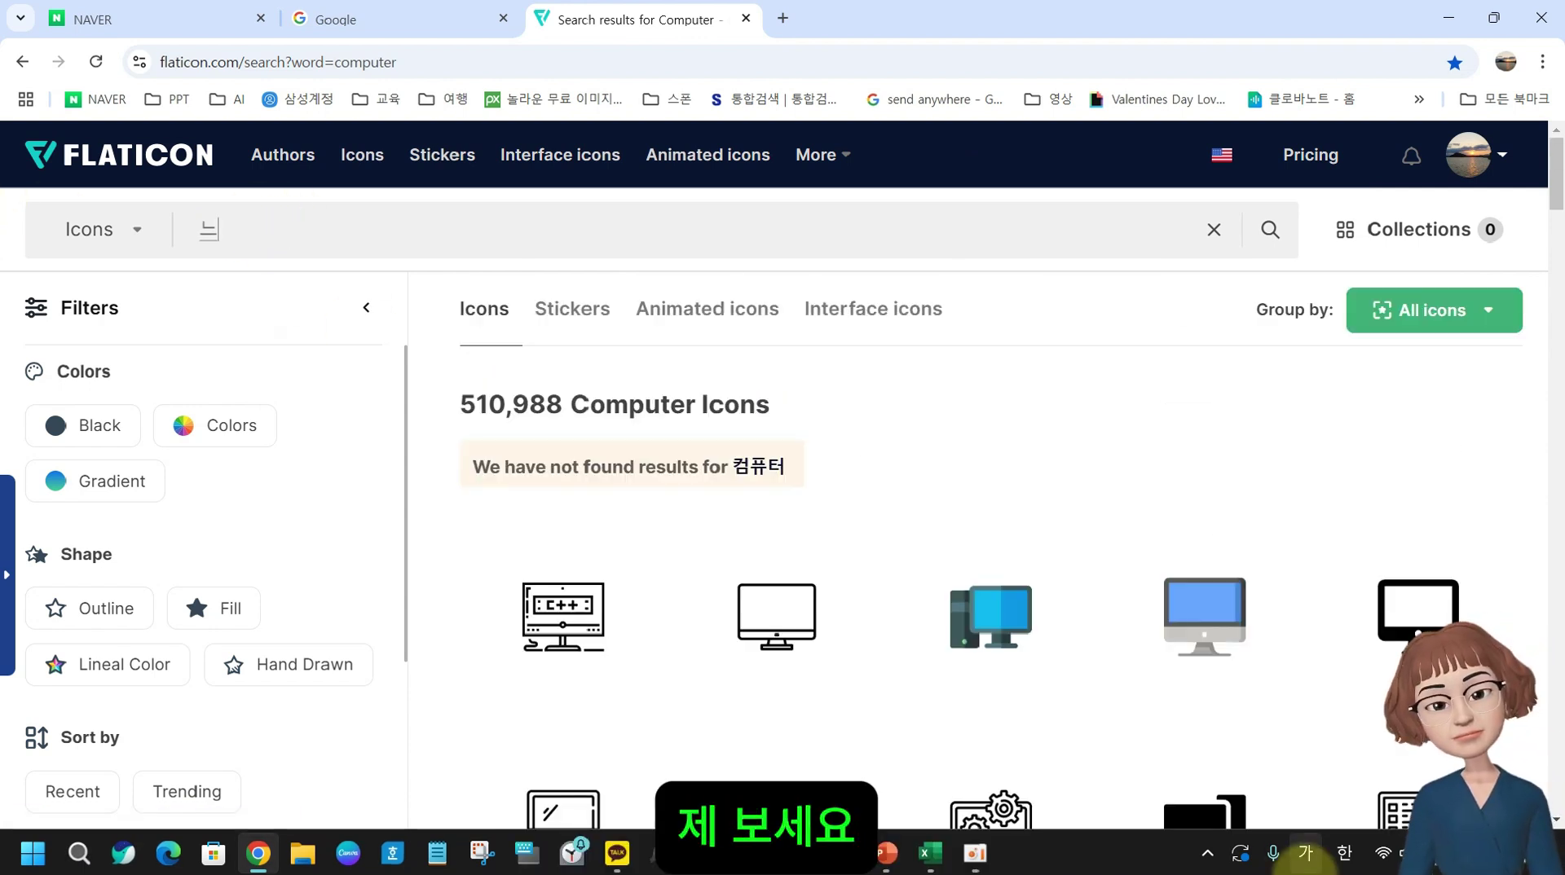
pyautogui.write('슴')
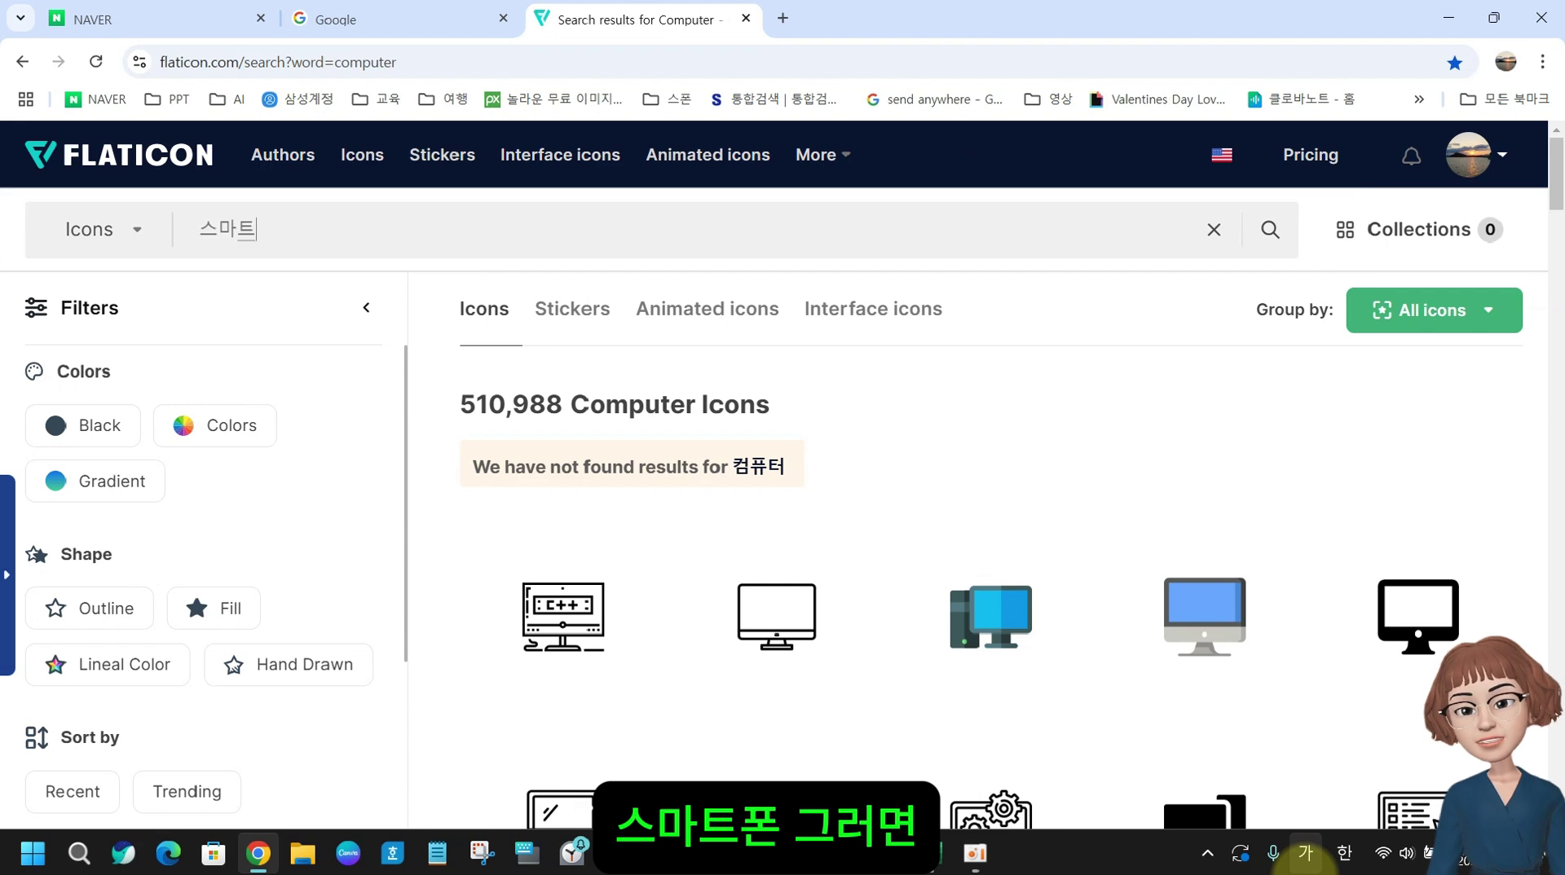
pyautogui.press('Return')
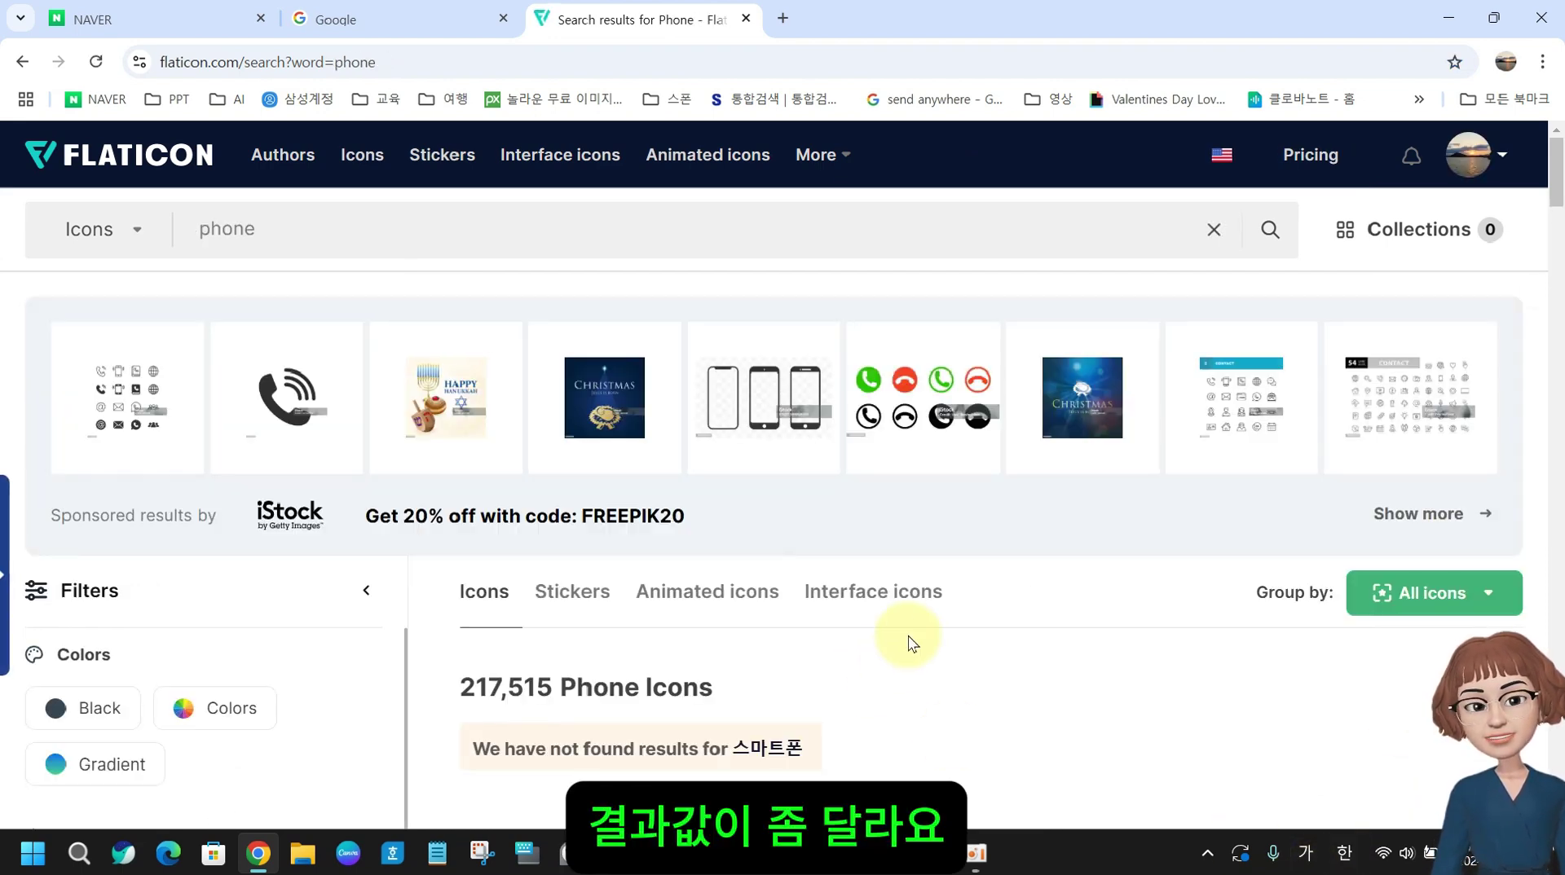
pyautogui.scroll(-3, 910, 643)
pyautogui.scroll(-3, 692, 587)
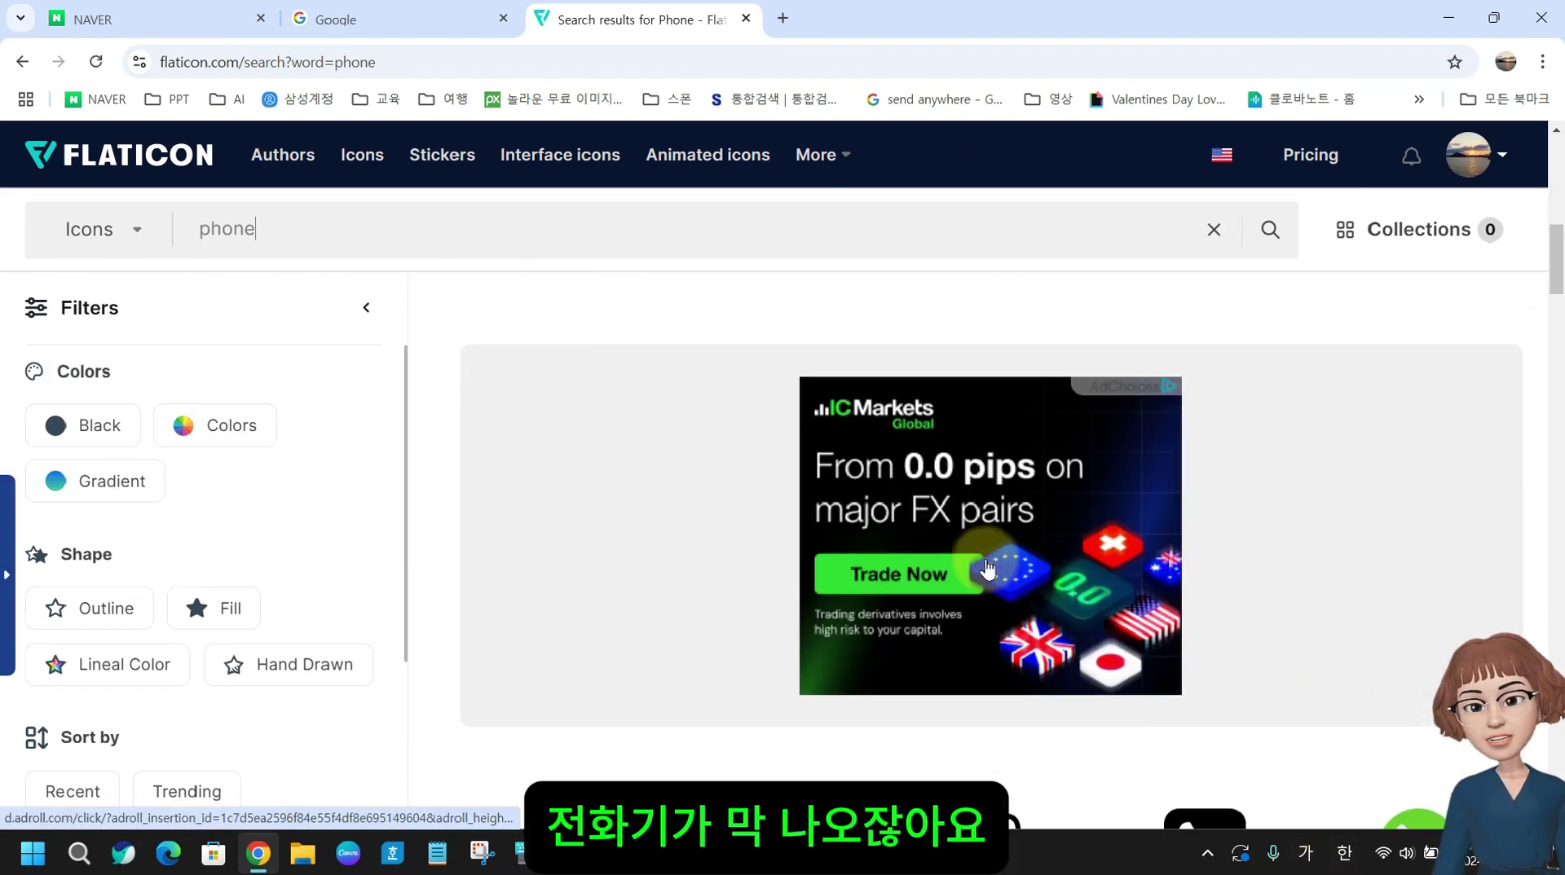
pyautogui.scroll(-12, 987, 568)
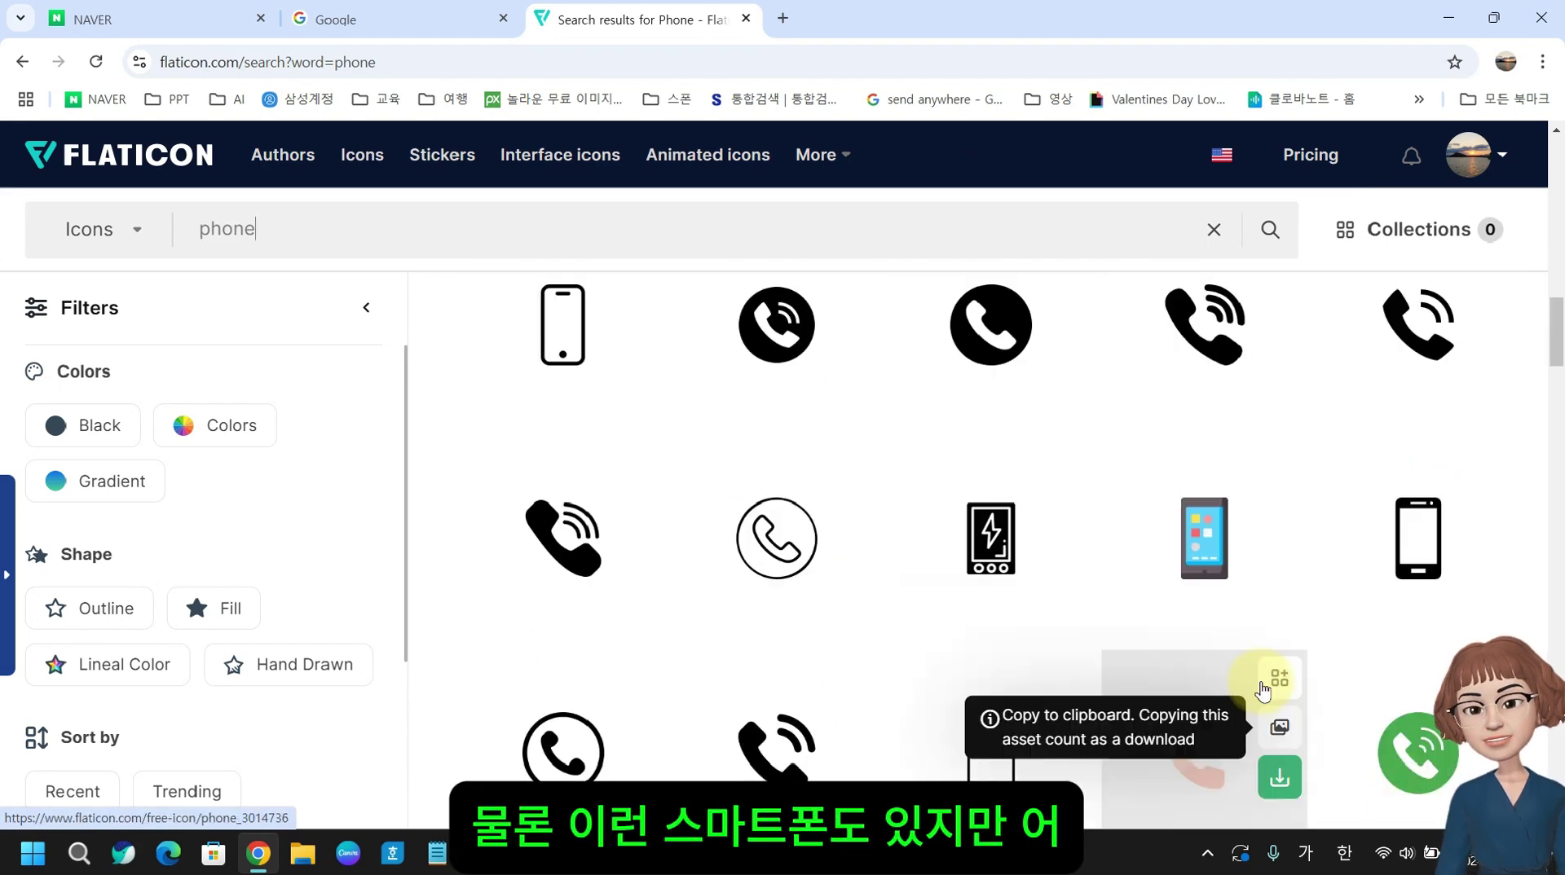
pyautogui.scroll(15, 788, 612)
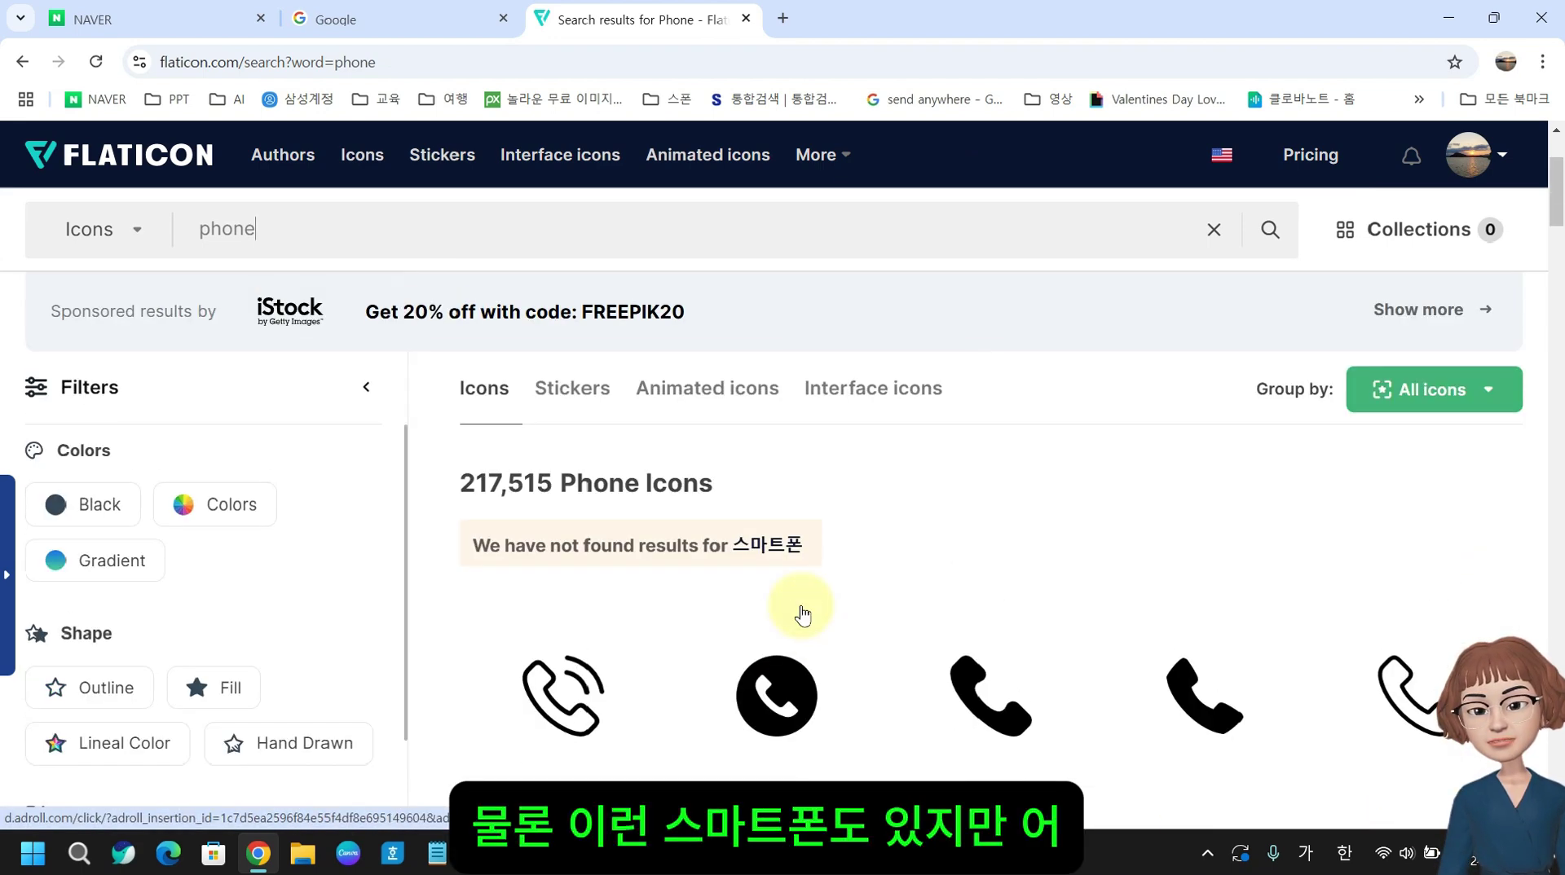
# - Replace the icon search term with "CELLPHONE" and run the search
pyautogui.doubleClick(273, 235)
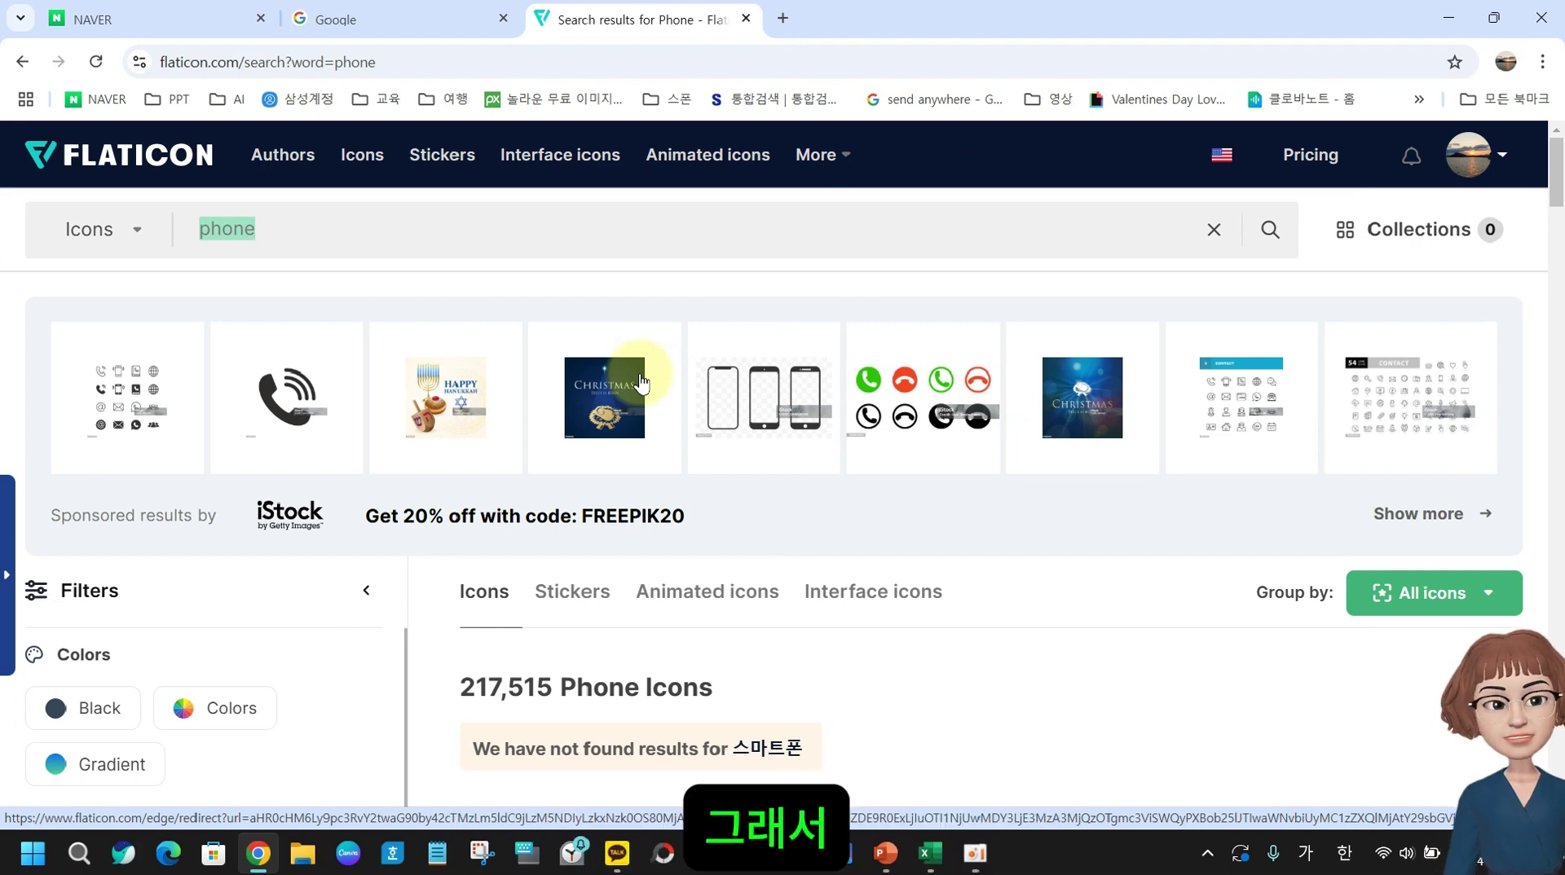
pyautogui.write('ㅊ')
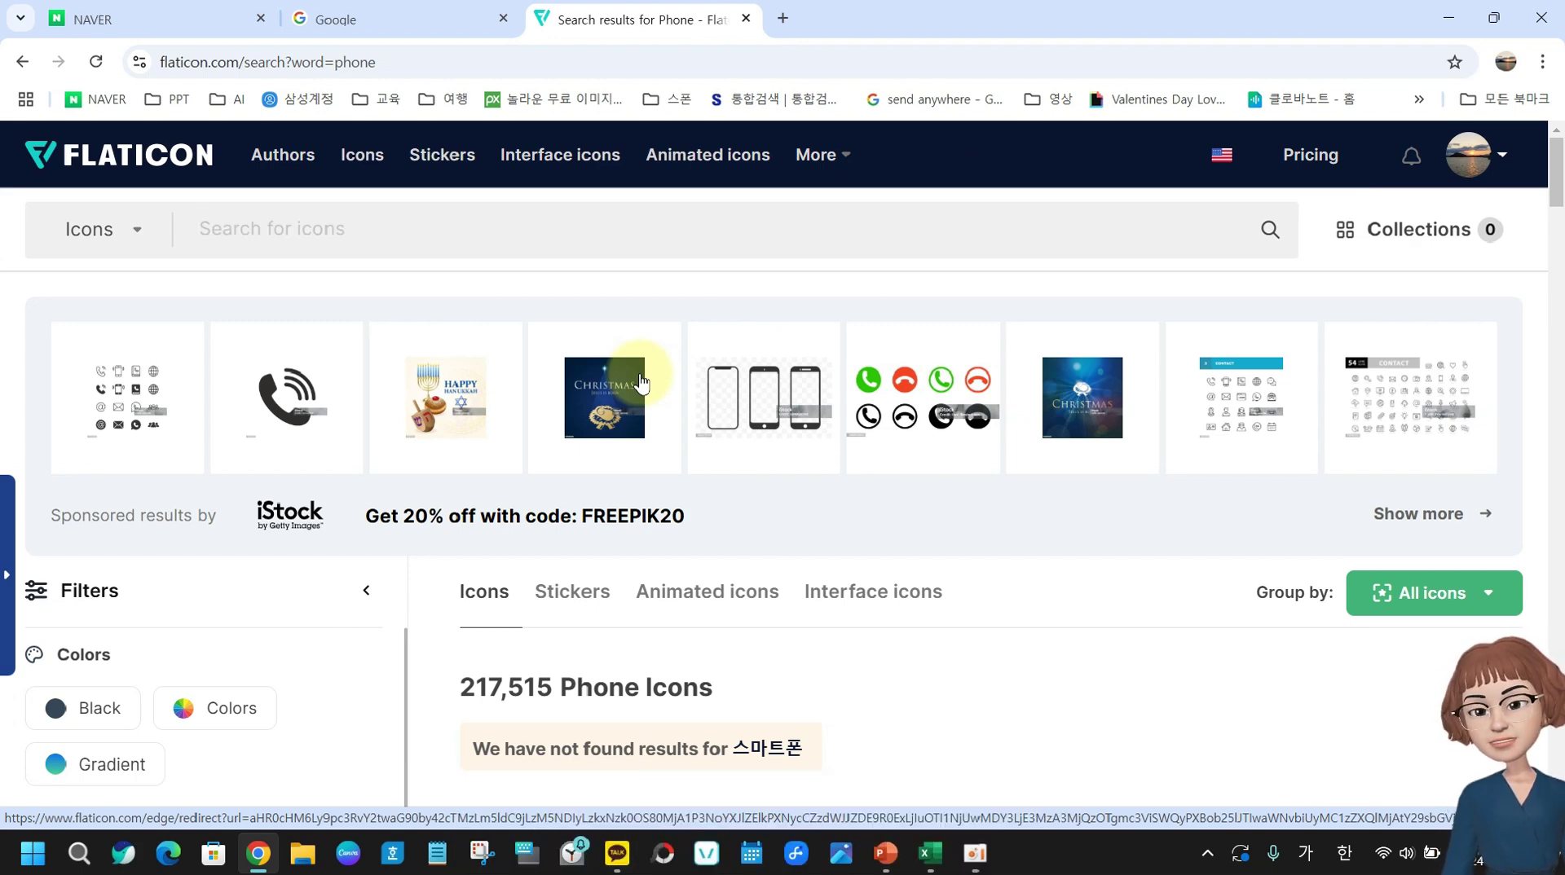
pyautogui.press('Hangul')
pyautogui.write('CELLP')
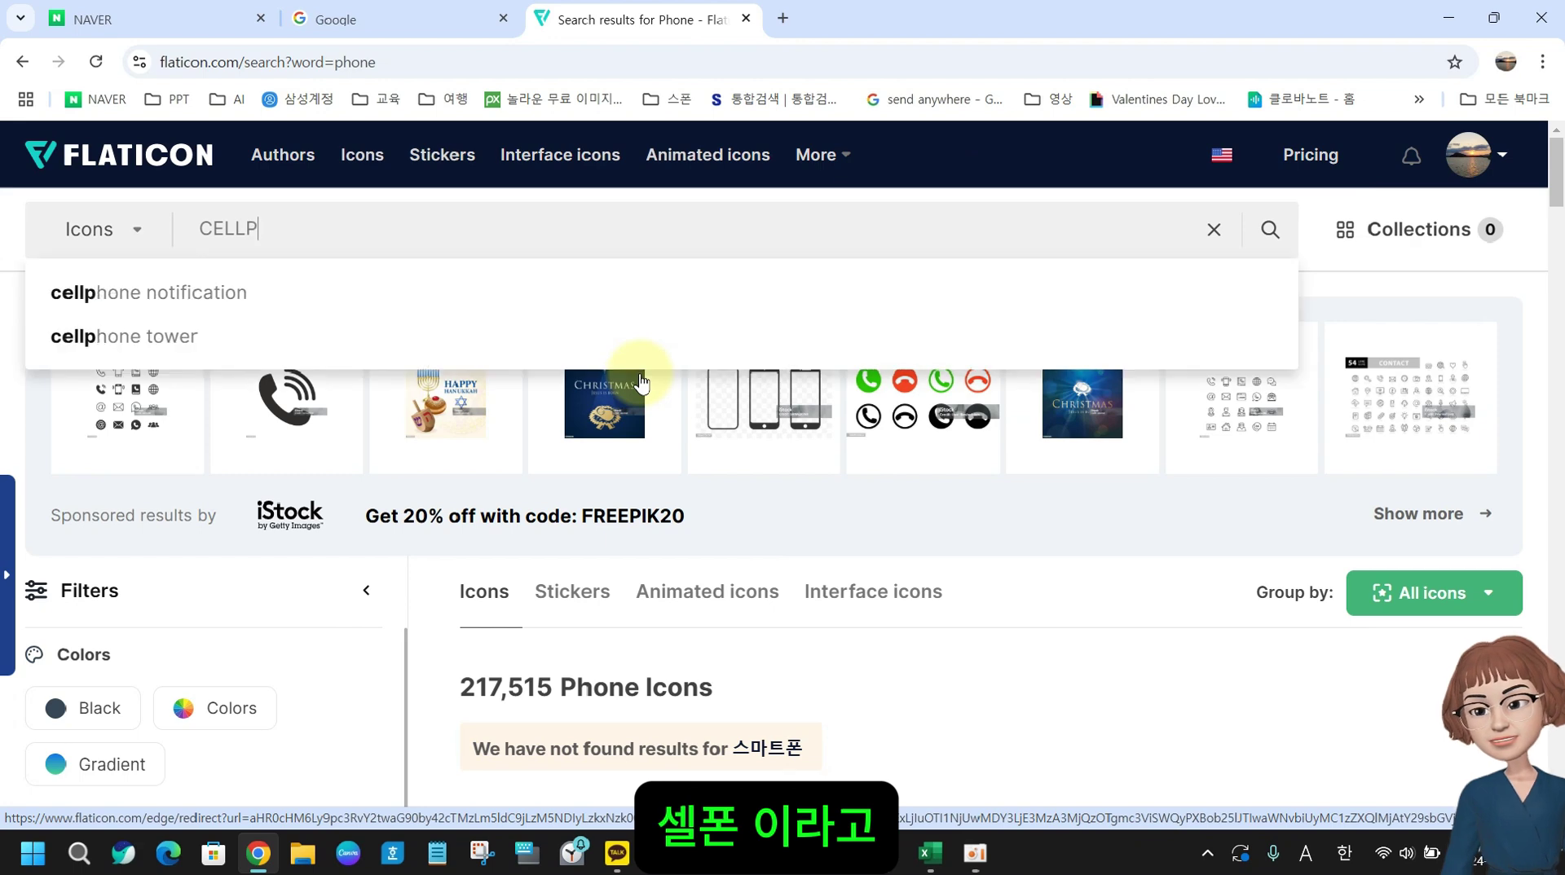
pyautogui.write('HONE')
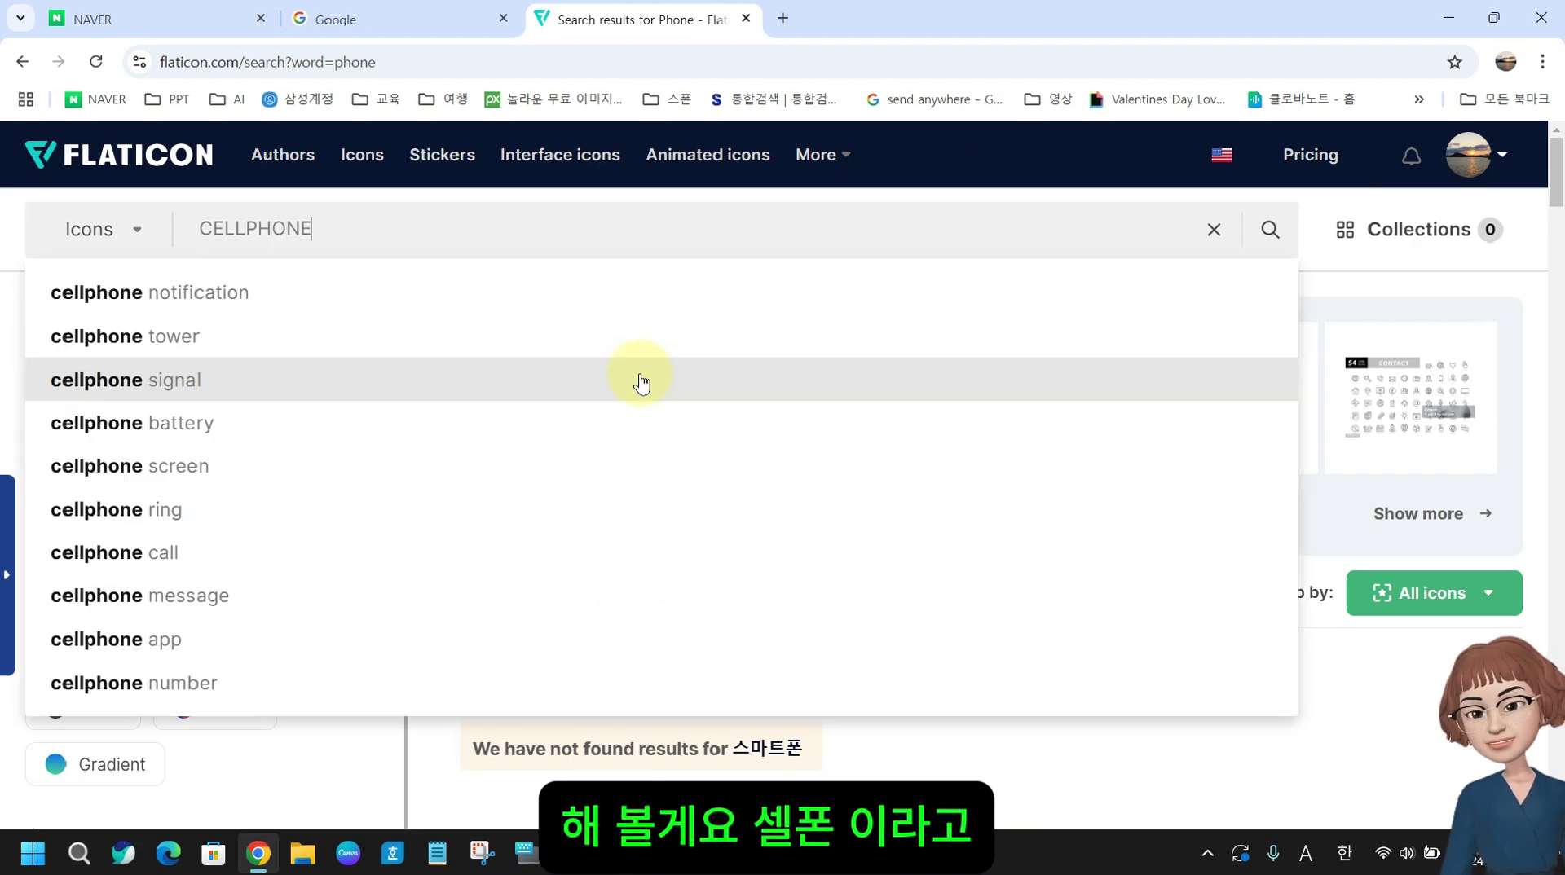
pyautogui.press('Return')
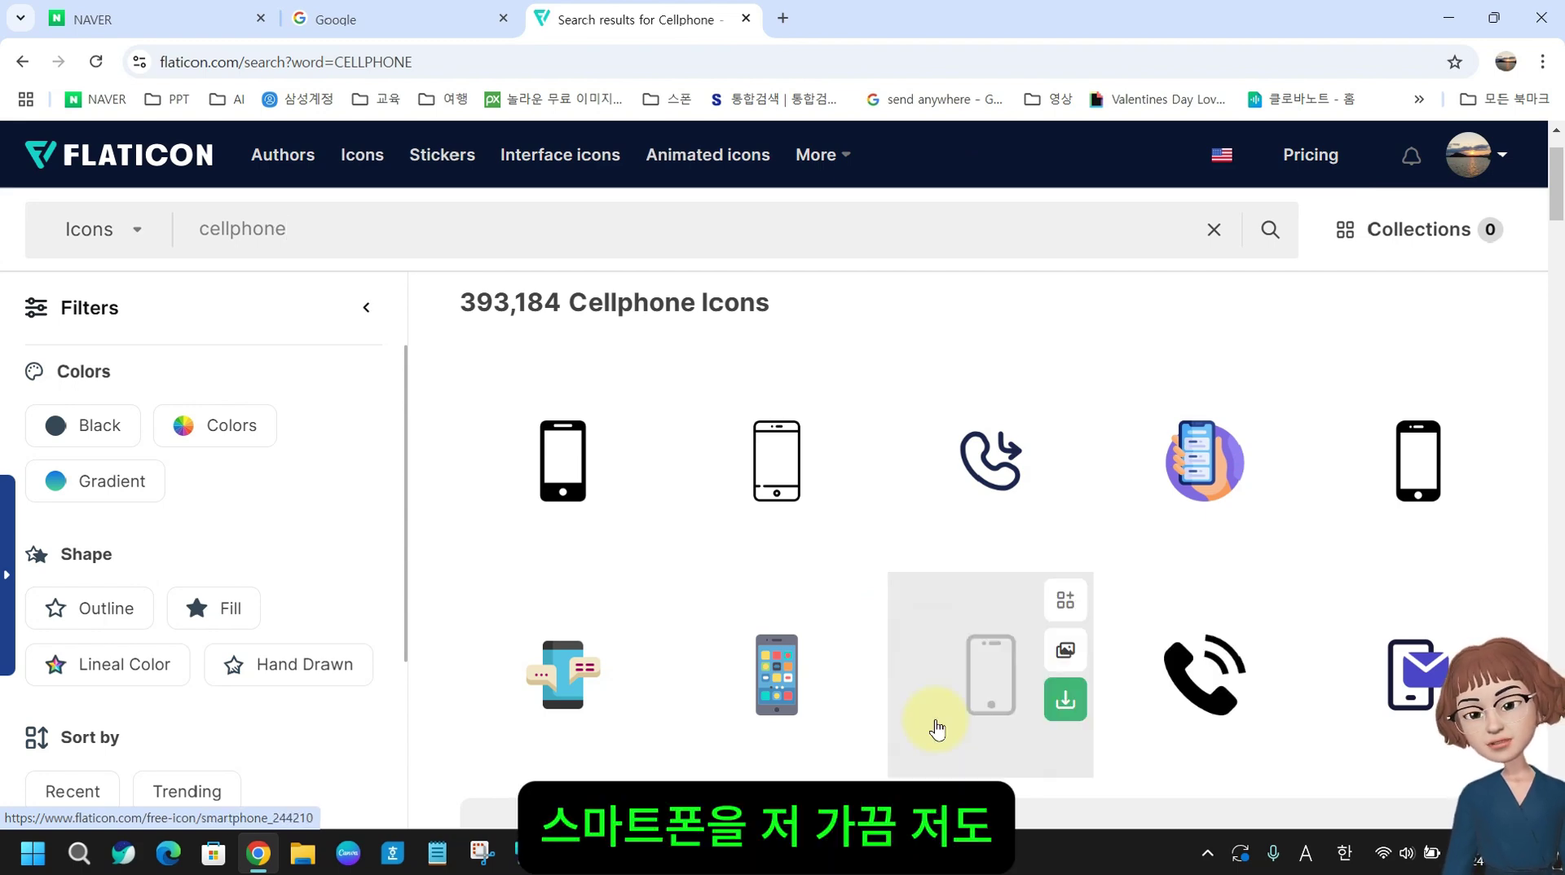
# - Browse the cellphone icon results and copy the icon of a hand holding a pink-screened phone on a blue circle as PNG
pyautogui.scroll(-3, 767, 728)
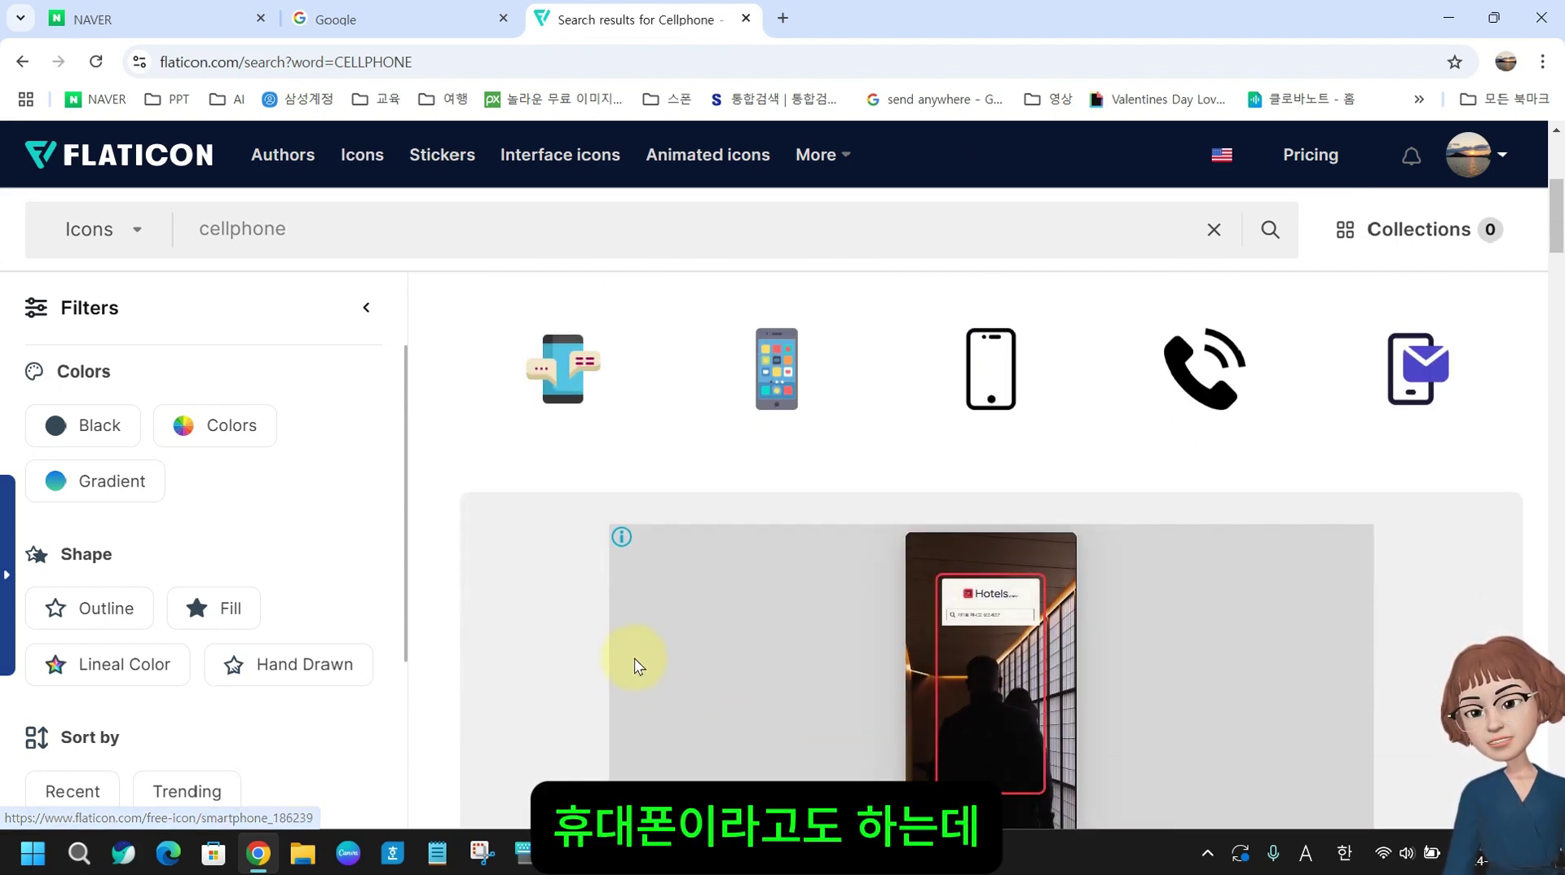
pyautogui.scroll(3, 635, 662)
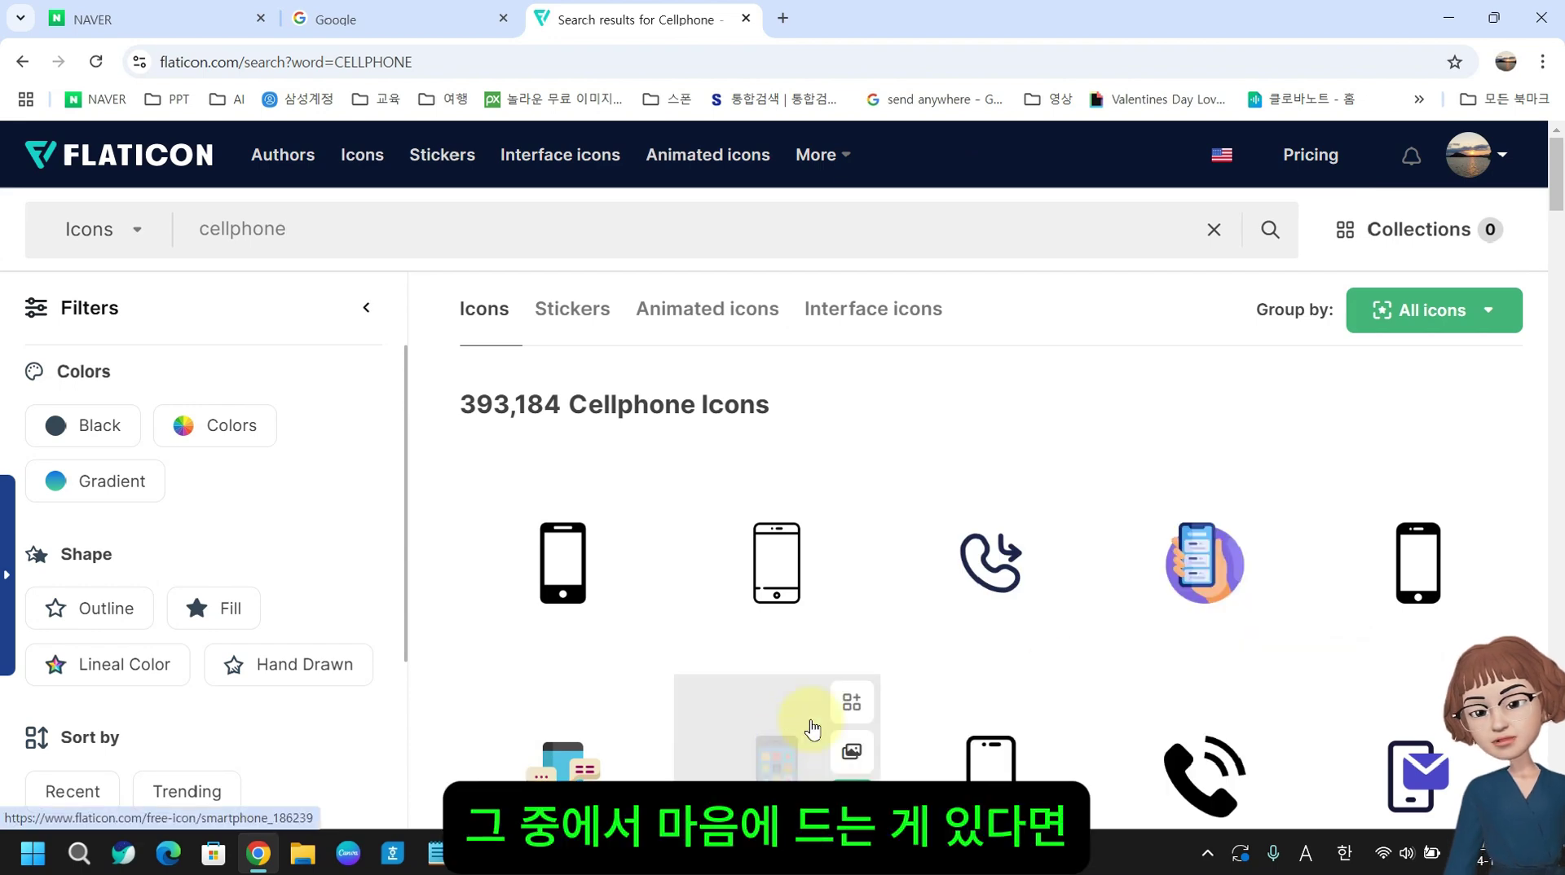
pyautogui.scroll(-5, 601, 753)
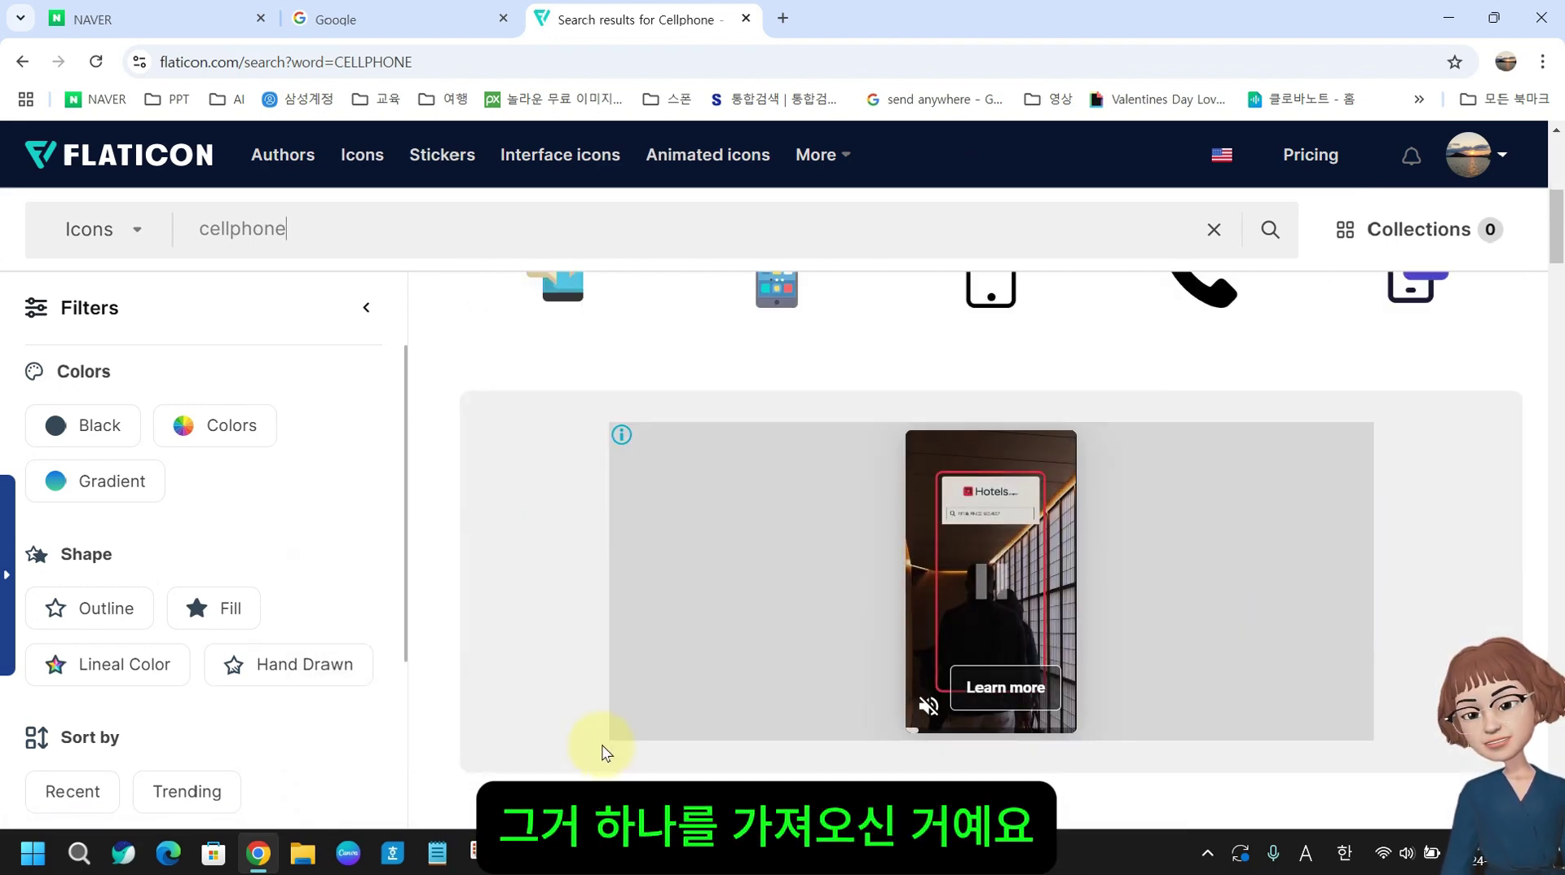
pyautogui.scroll(-2, 625, 731)
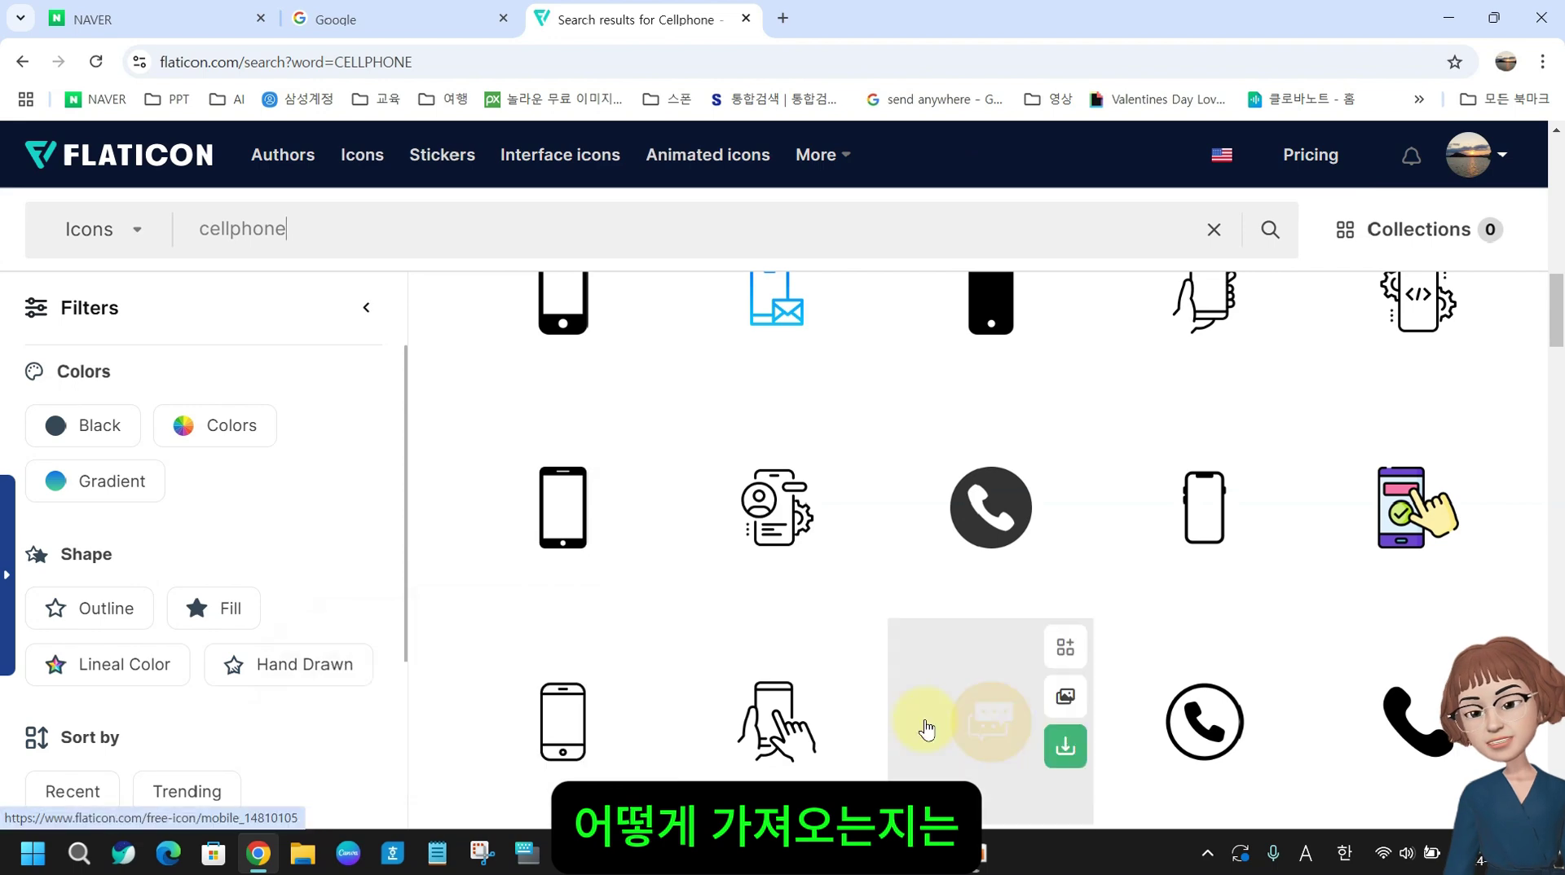
pyautogui.scroll(-5, 901, 736)
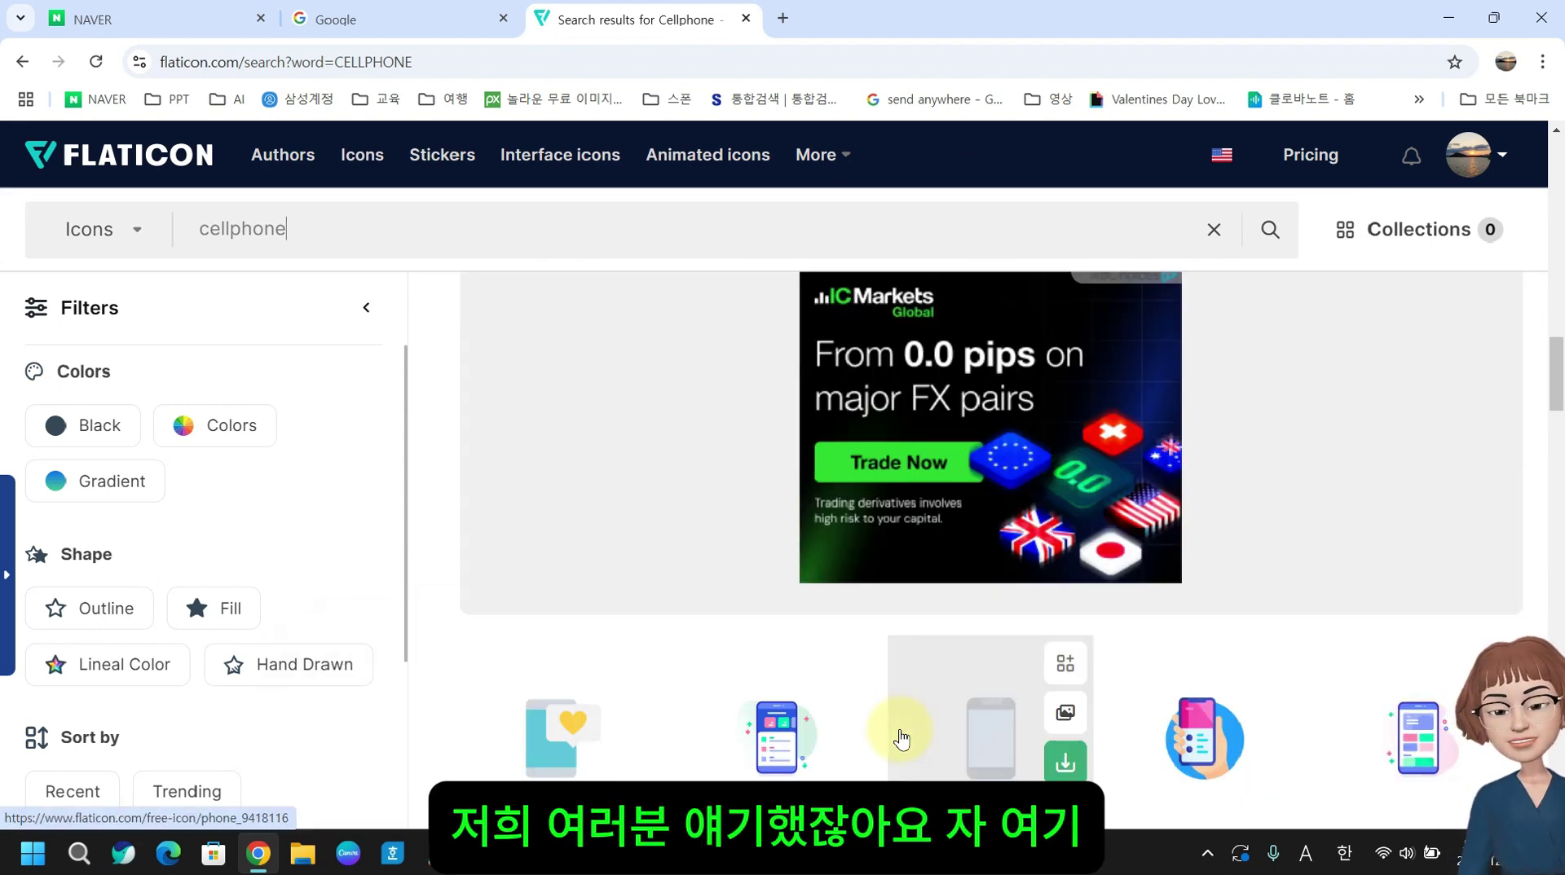
pyautogui.click(1279, 705)
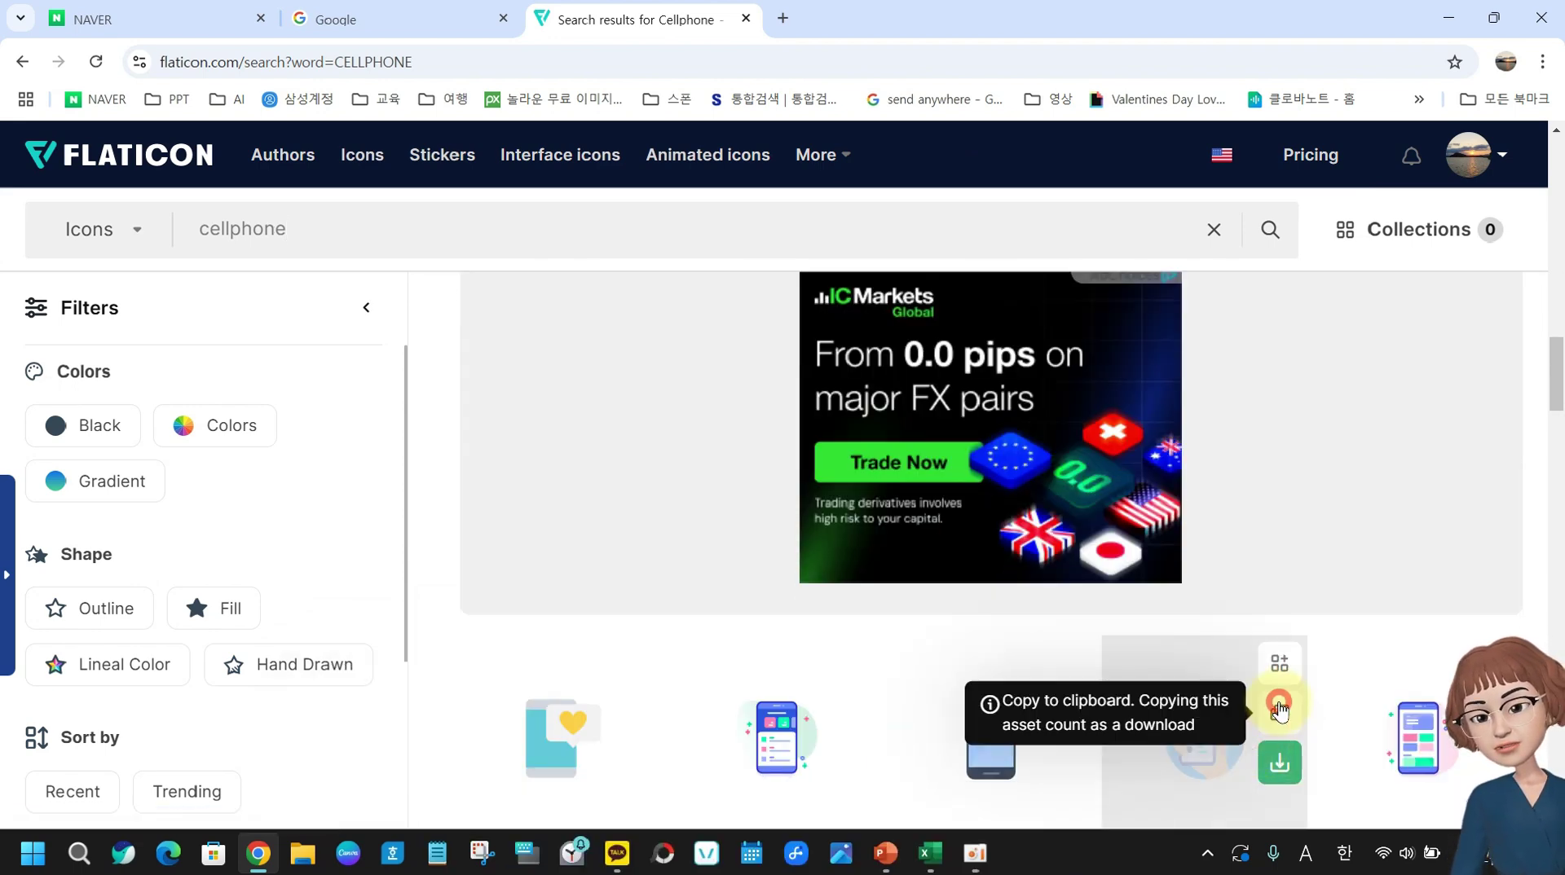
pyautogui.scroll(-2, 1239, 815)
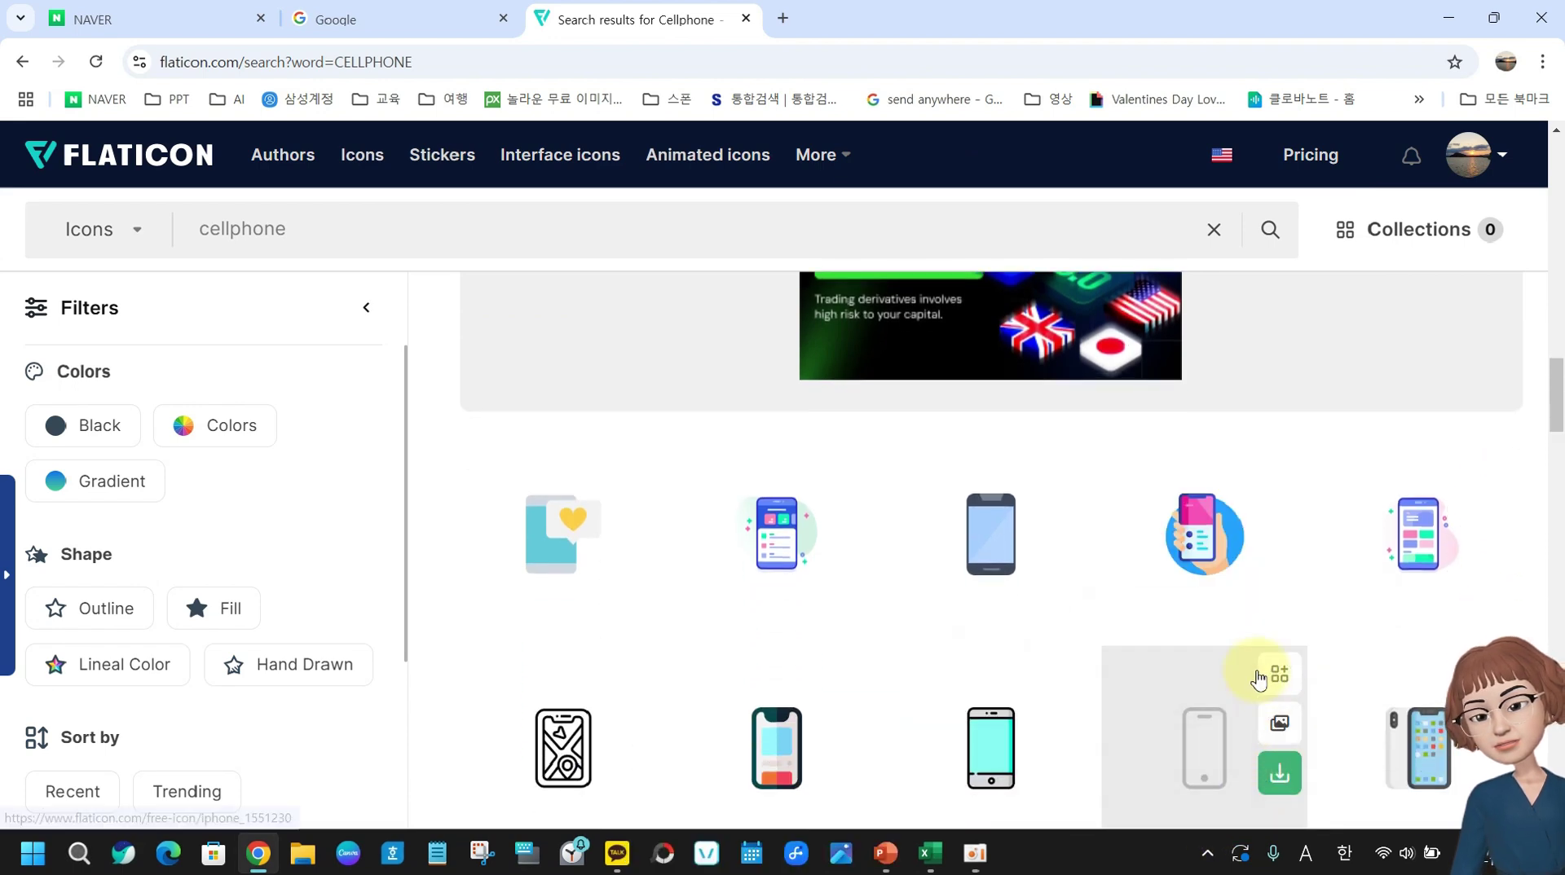
pyautogui.click(1279, 510)
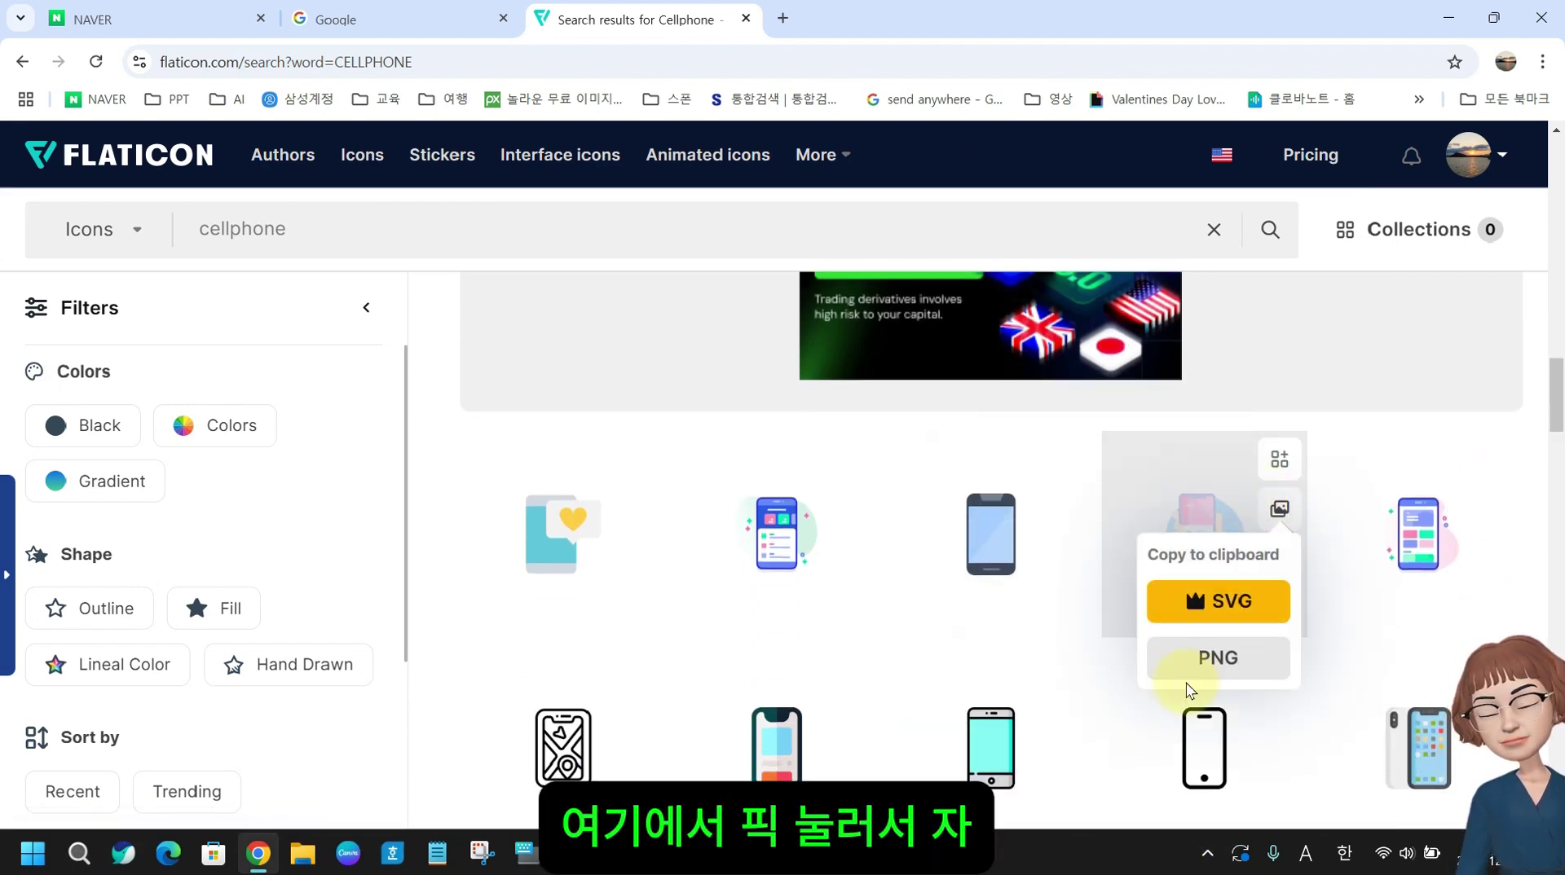
pyautogui.click(1194, 668)
# - Switch to PowerPoint's 프레젠테이션2, paste the phone icon on slide 2, shrink it to about 5.67 cm, tilt it clockwise and place it below the computer icon
pyautogui.moveTo(884, 852)
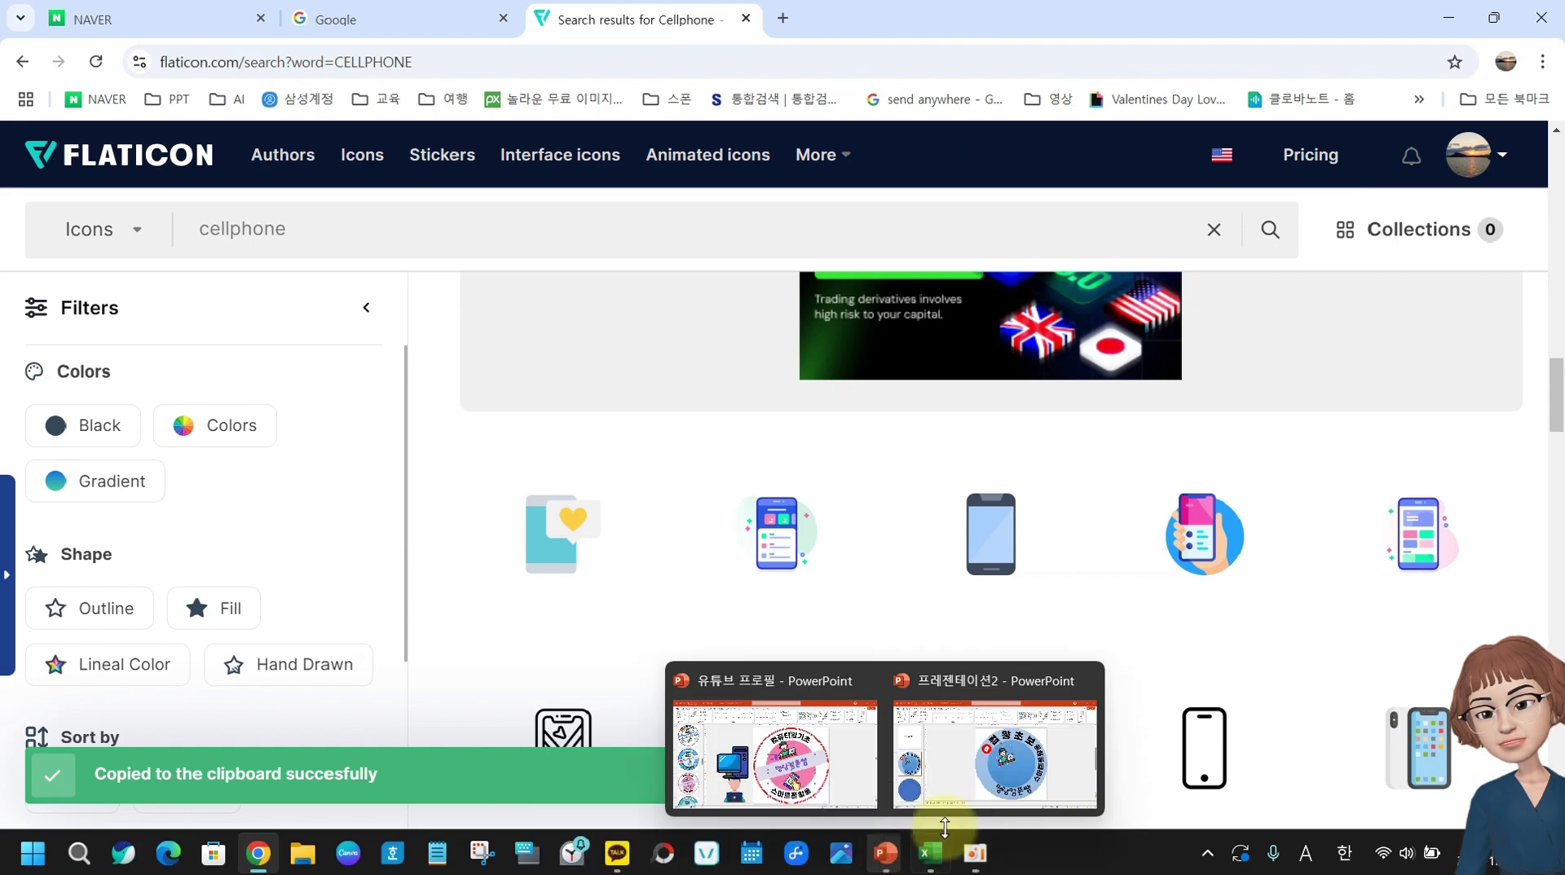
pyautogui.click(1013, 775)
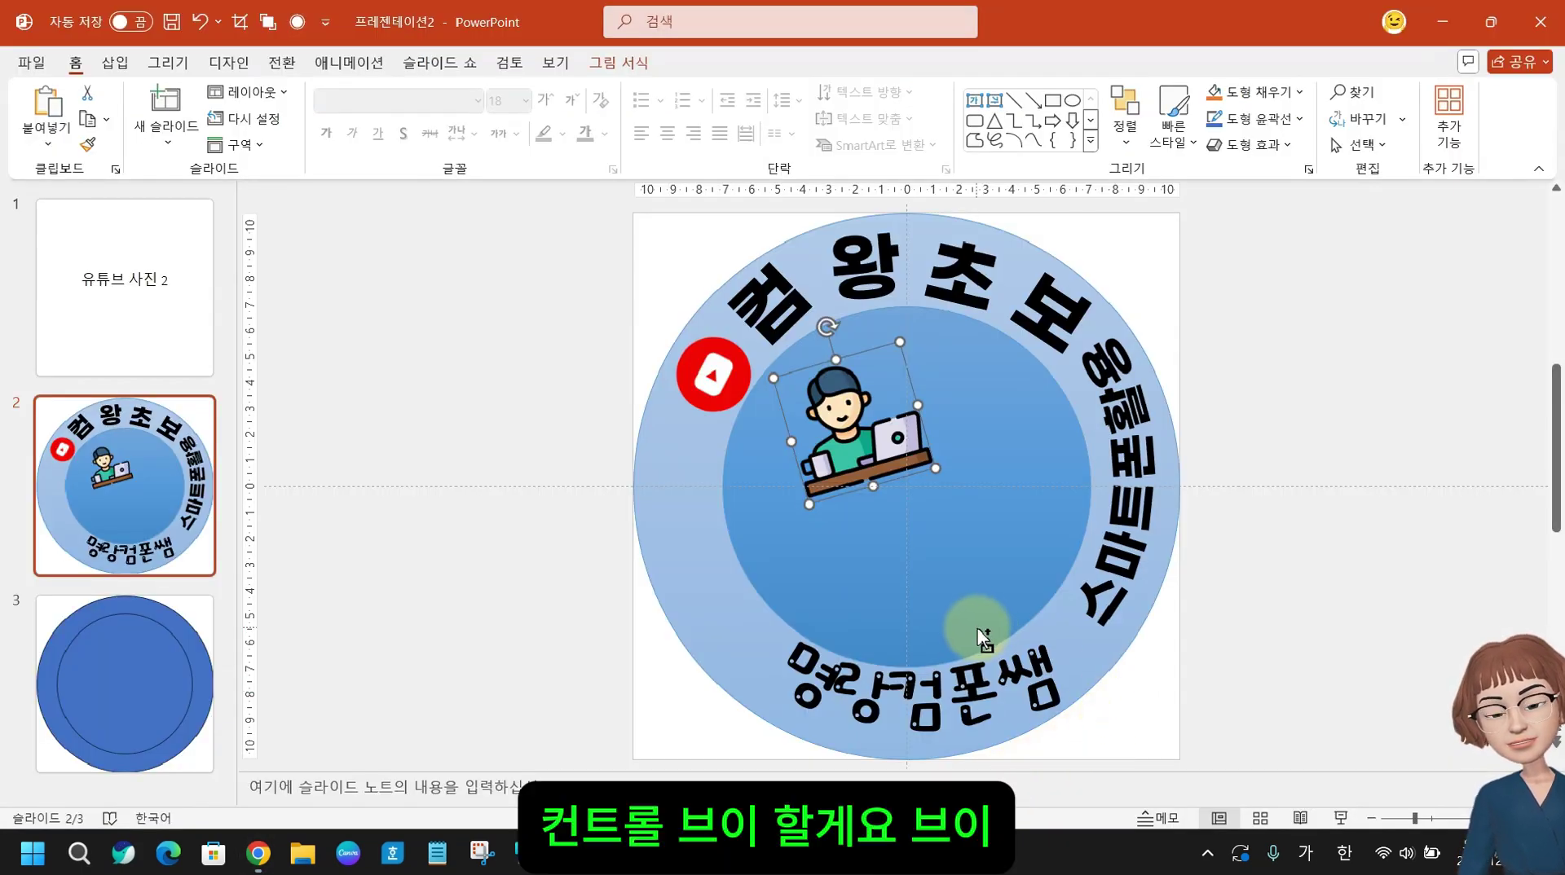
pyautogui.hotkey('ctrl', 'v')
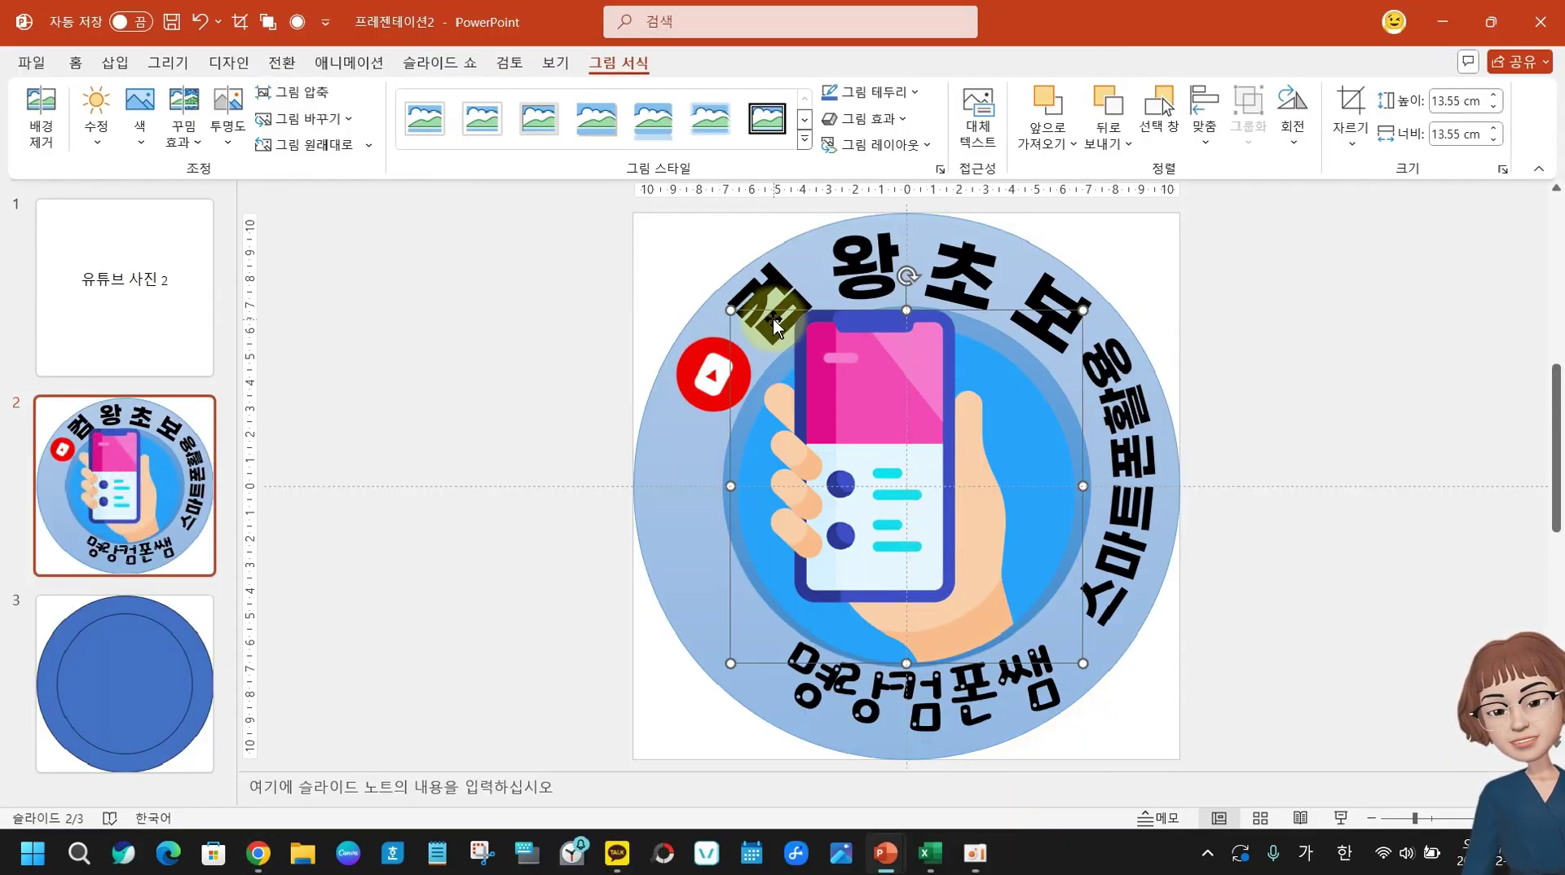
pyautogui.moveTo(728, 308); pyautogui.dragTo(935, 515)
pyautogui.moveTo(1009, 481); pyautogui.dragTo(1071, 498)
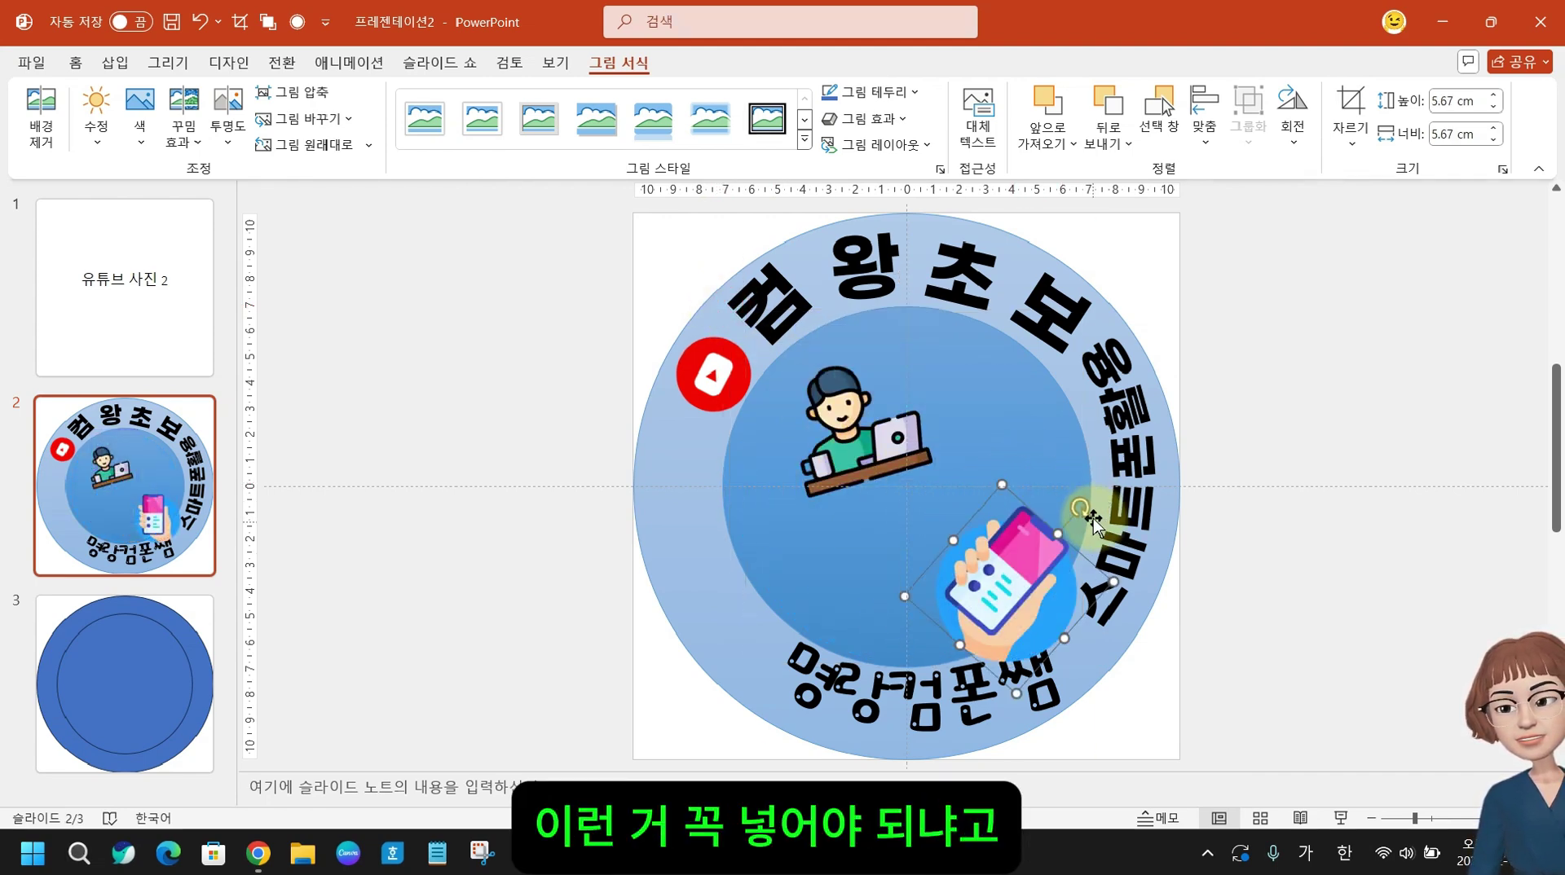
pyautogui.moveTo(1017, 601); pyautogui.dragTo(960, 557)
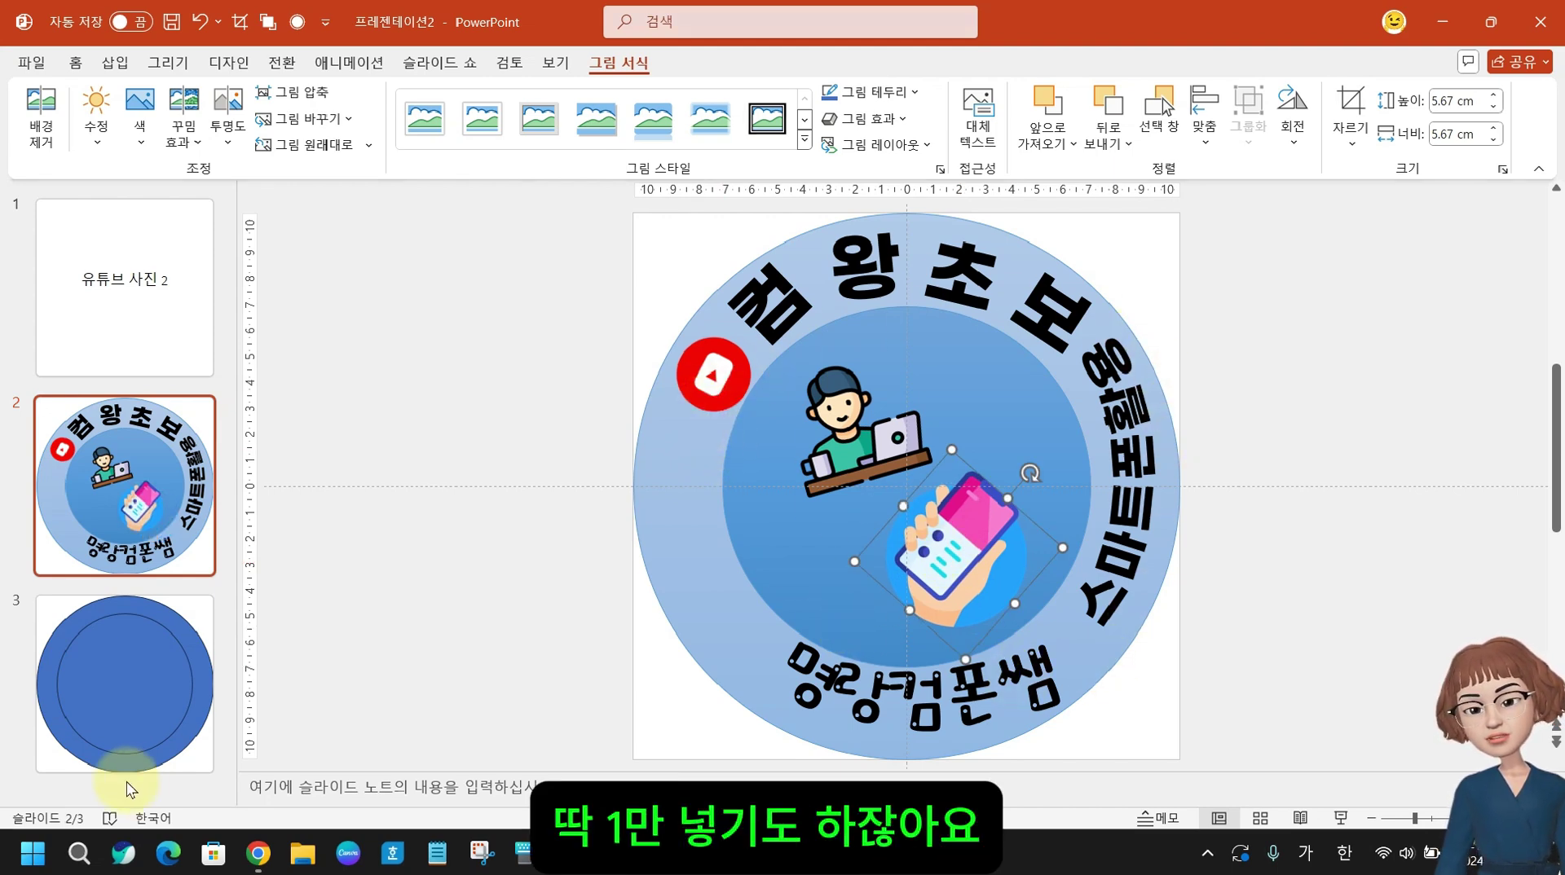
# - Apply the light green gradient theme style to the outer circle on slide 3
pyautogui.click(69, 706)
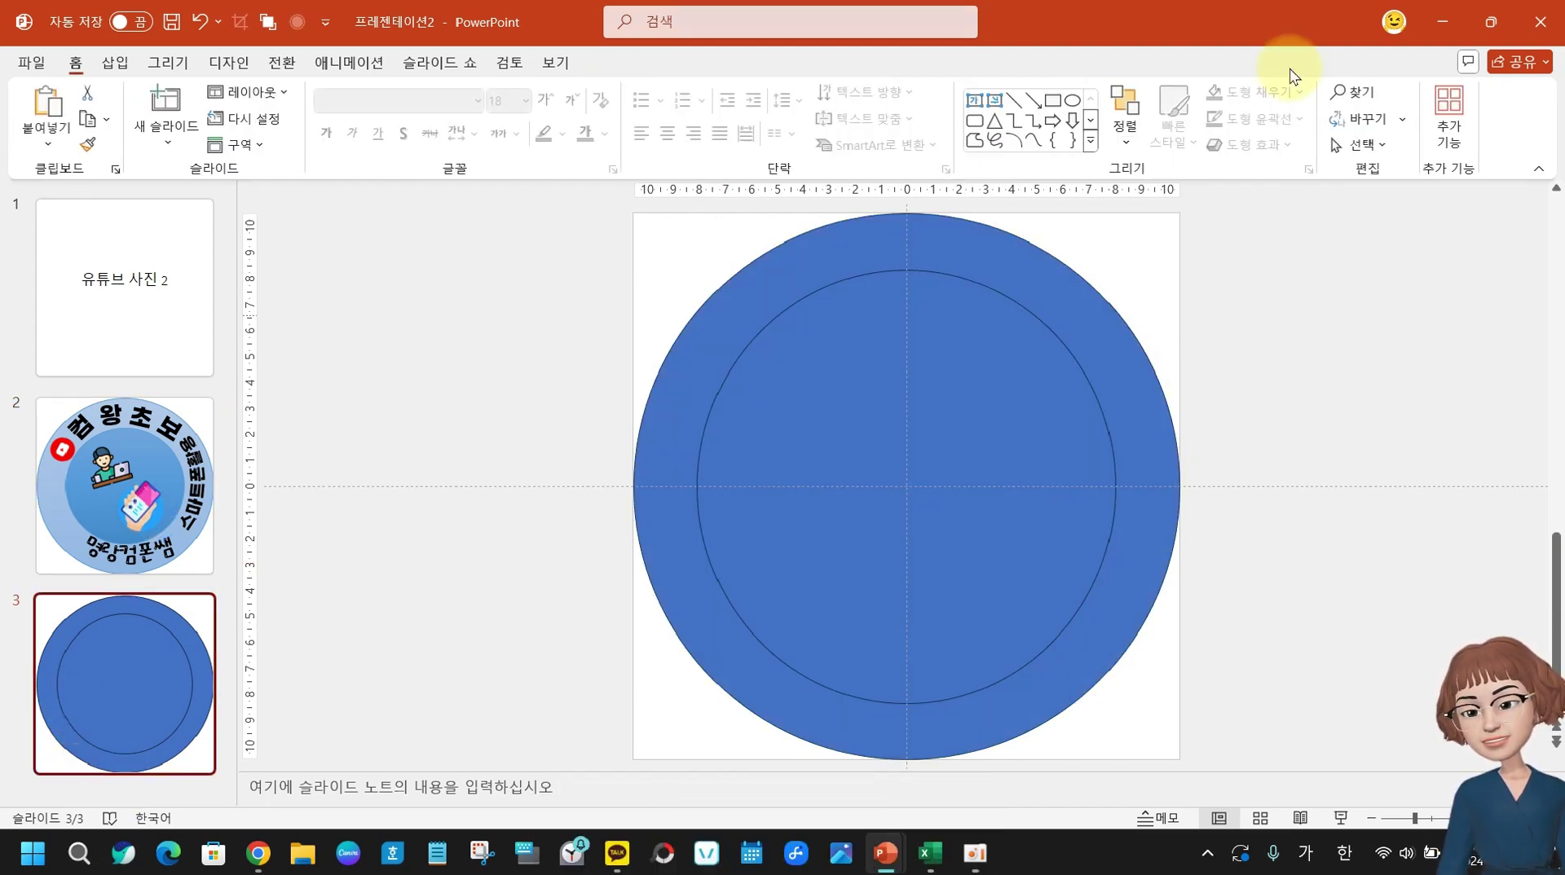
pyautogui.click(105, 653)
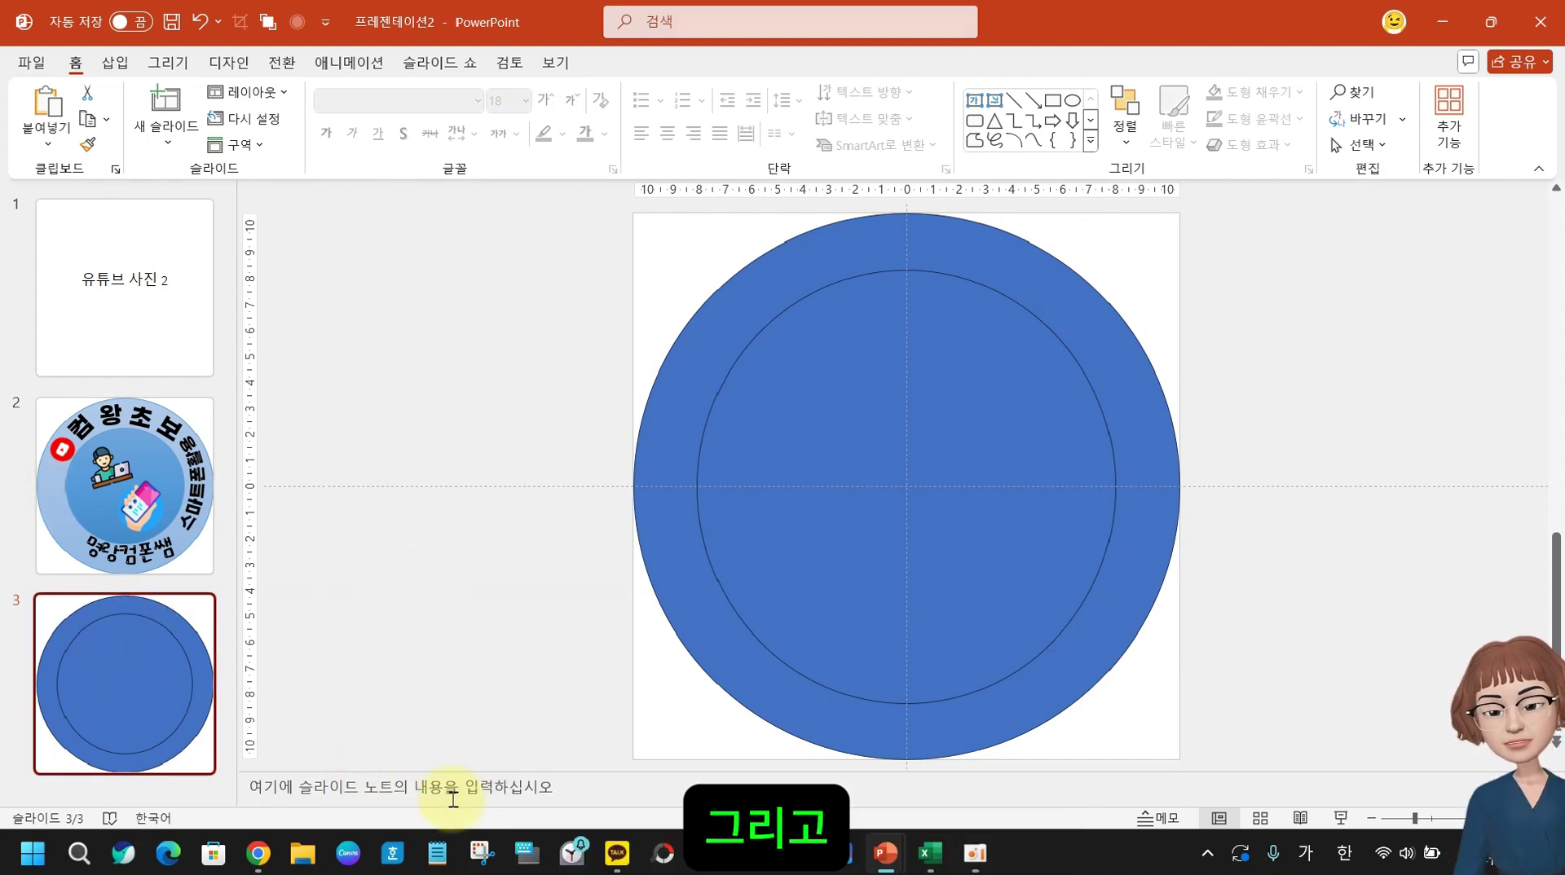
pyautogui.click(122, 664)
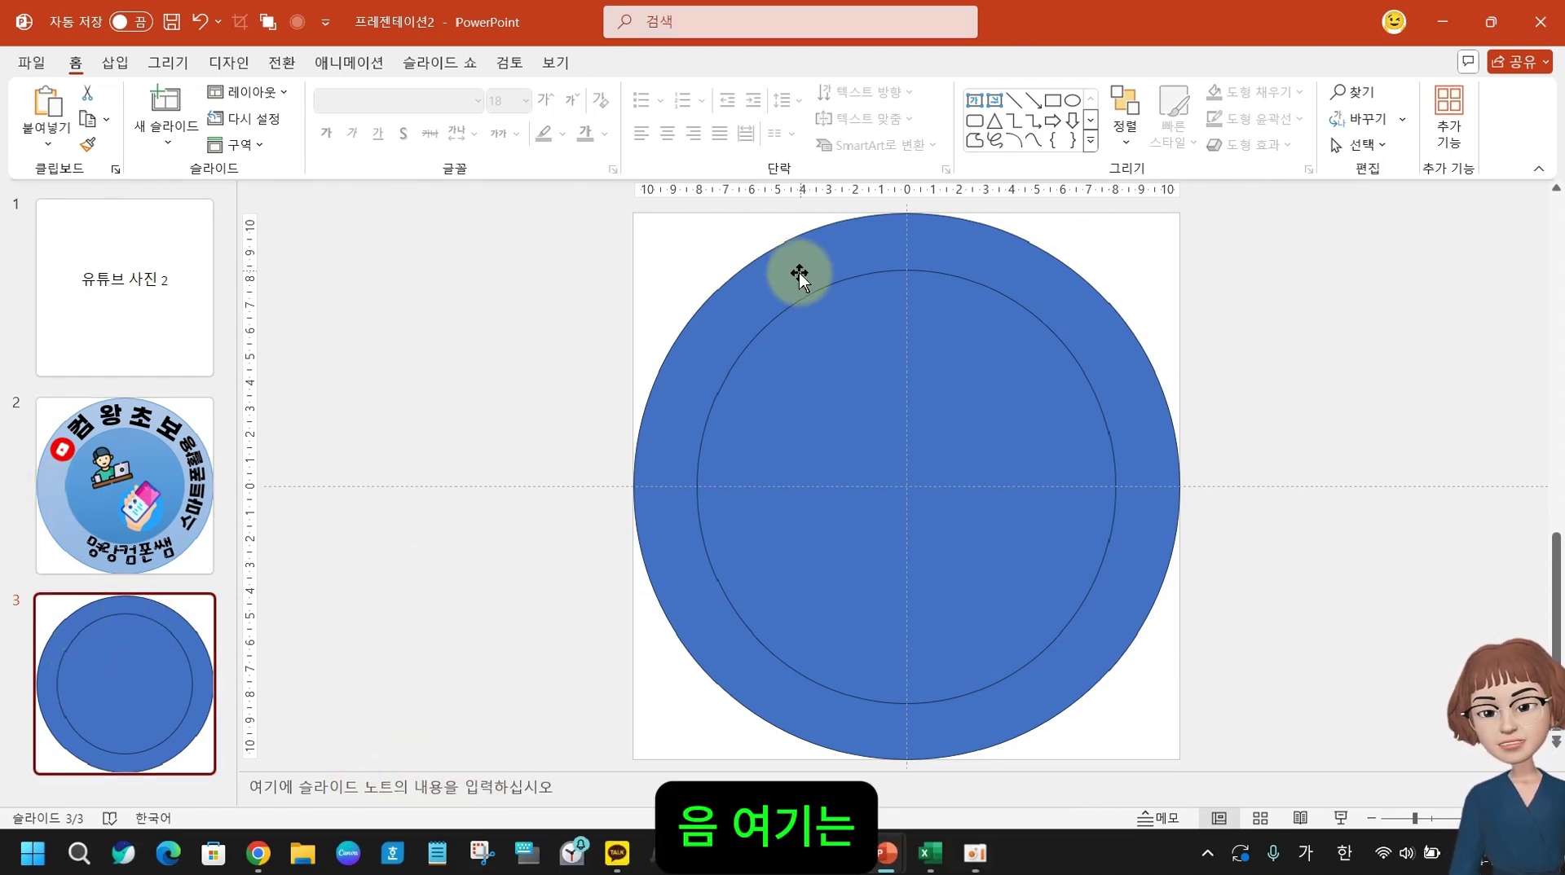
pyautogui.click(689, 315)
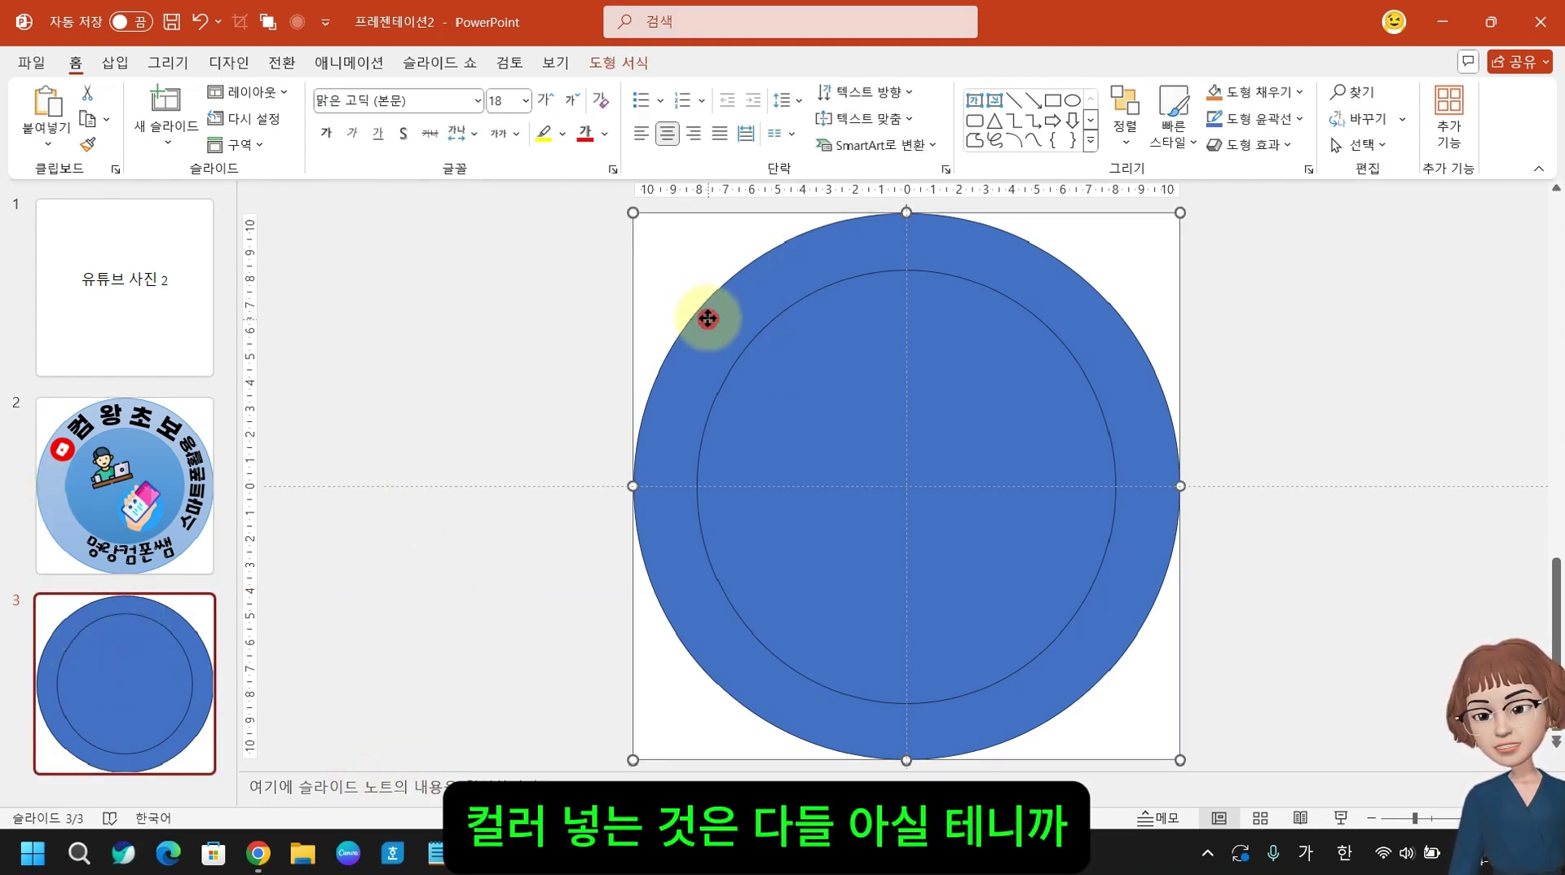
pyautogui.click(603, 63)
pyautogui.click(471, 140)
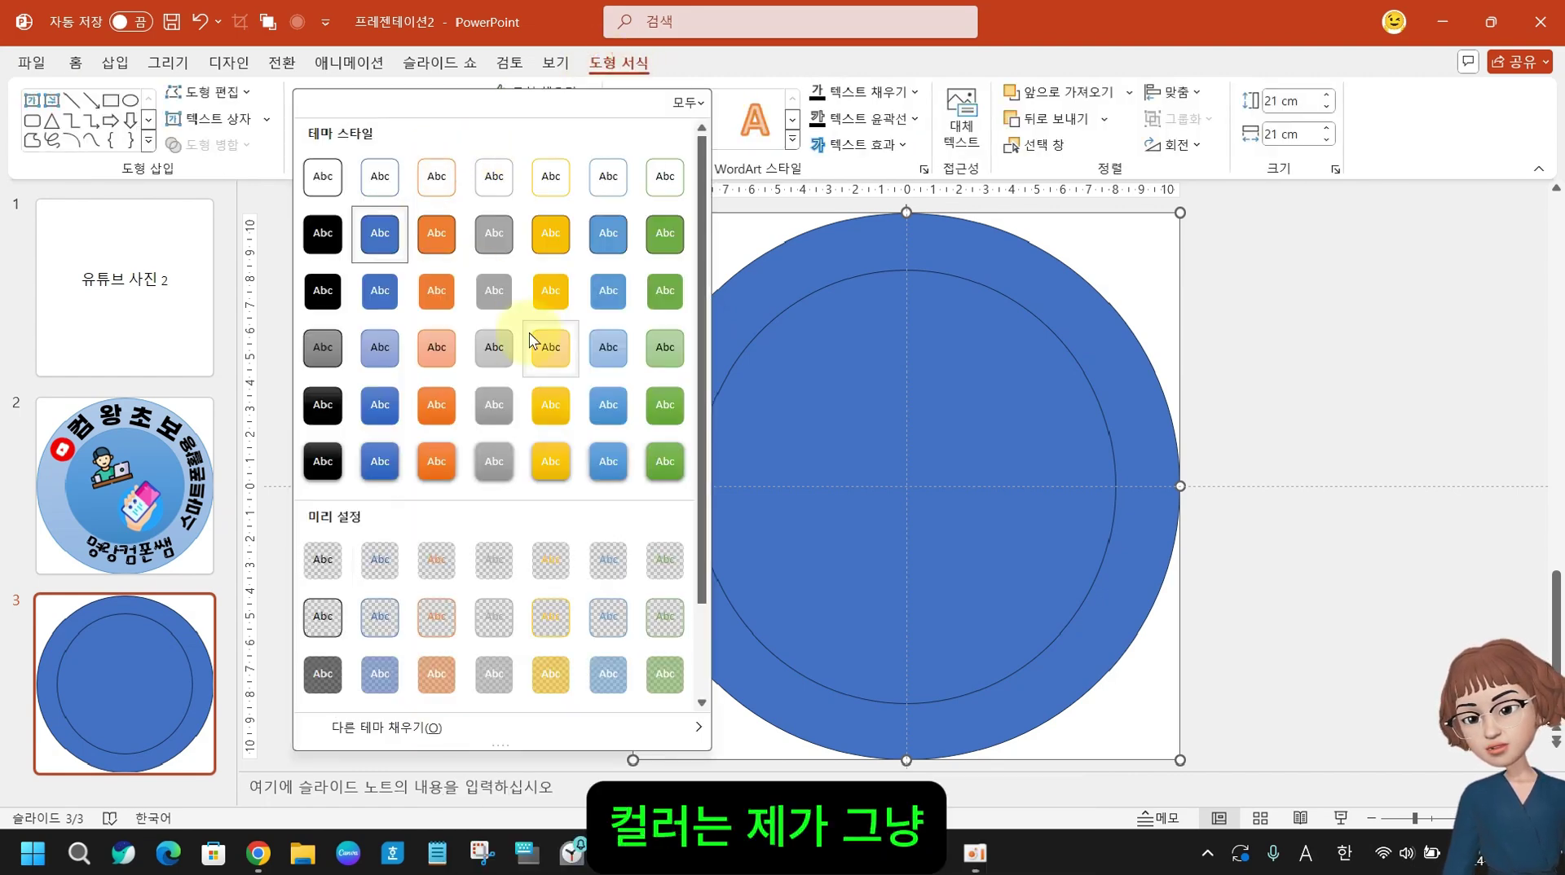
pyautogui.click(662, 336)
# - Apply the darker green gradient theme style to the inner circle on slide 3
pyautogui.click(862, 432)
pyautogui.click(475, 140)
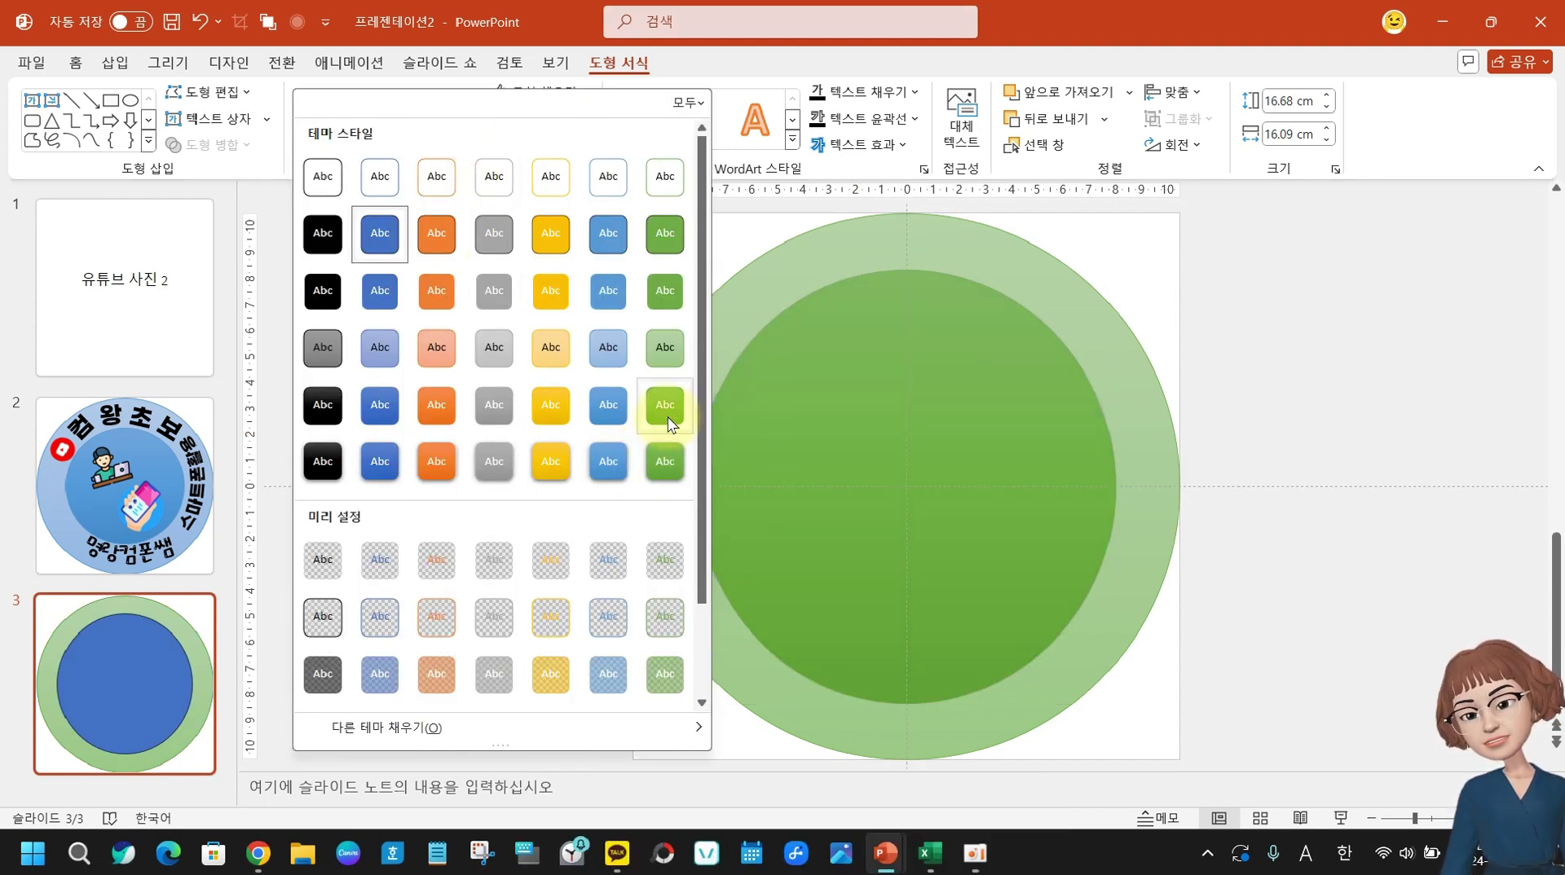
pyautogui.click(668, 417)
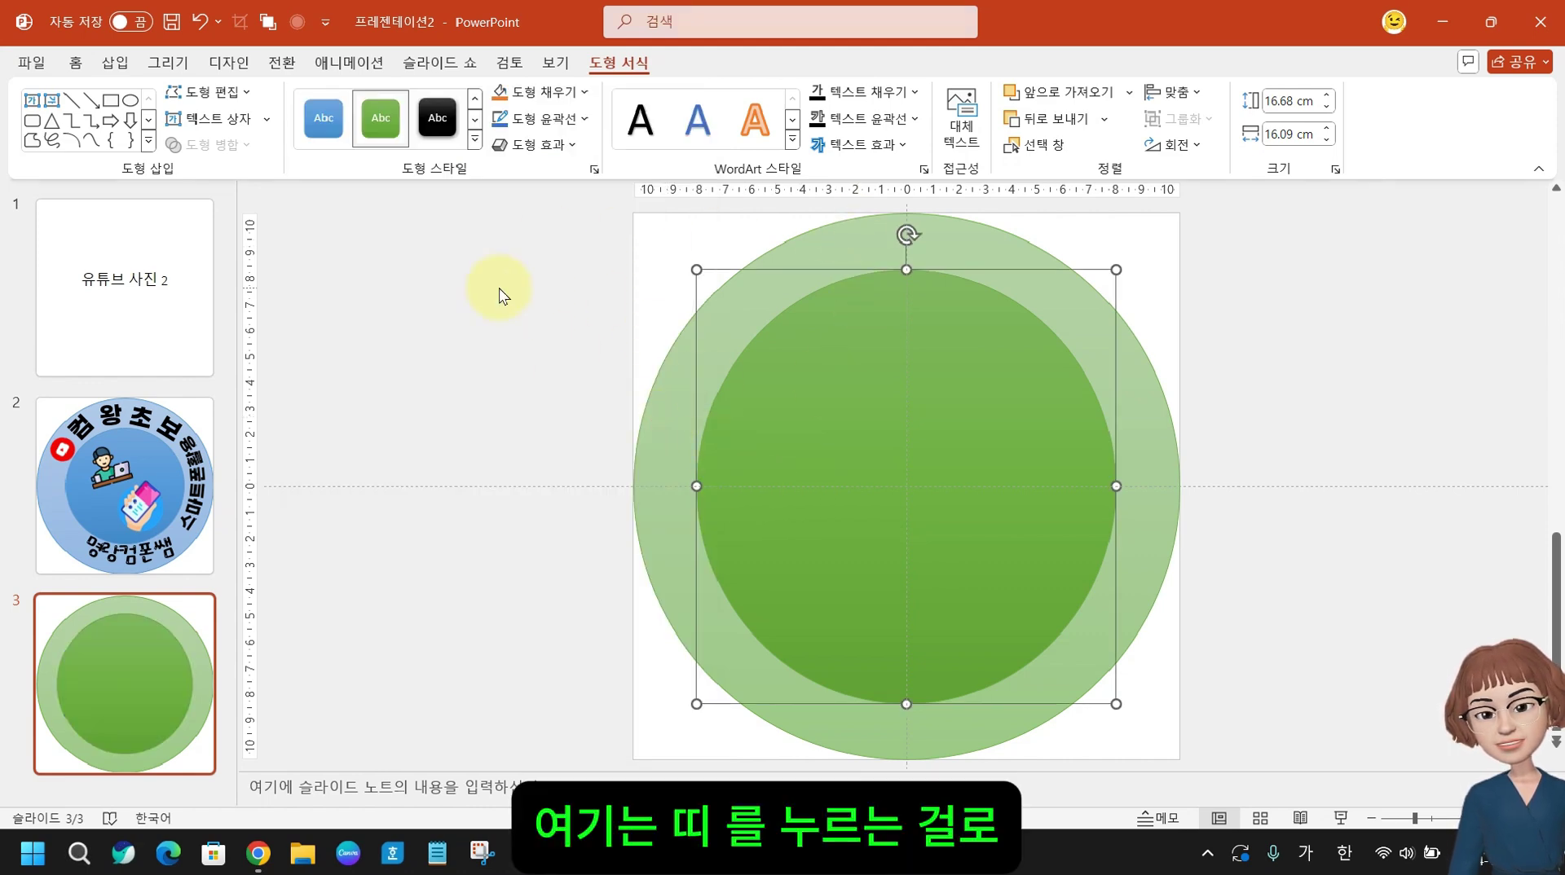
pyautogui.click(430, 314)
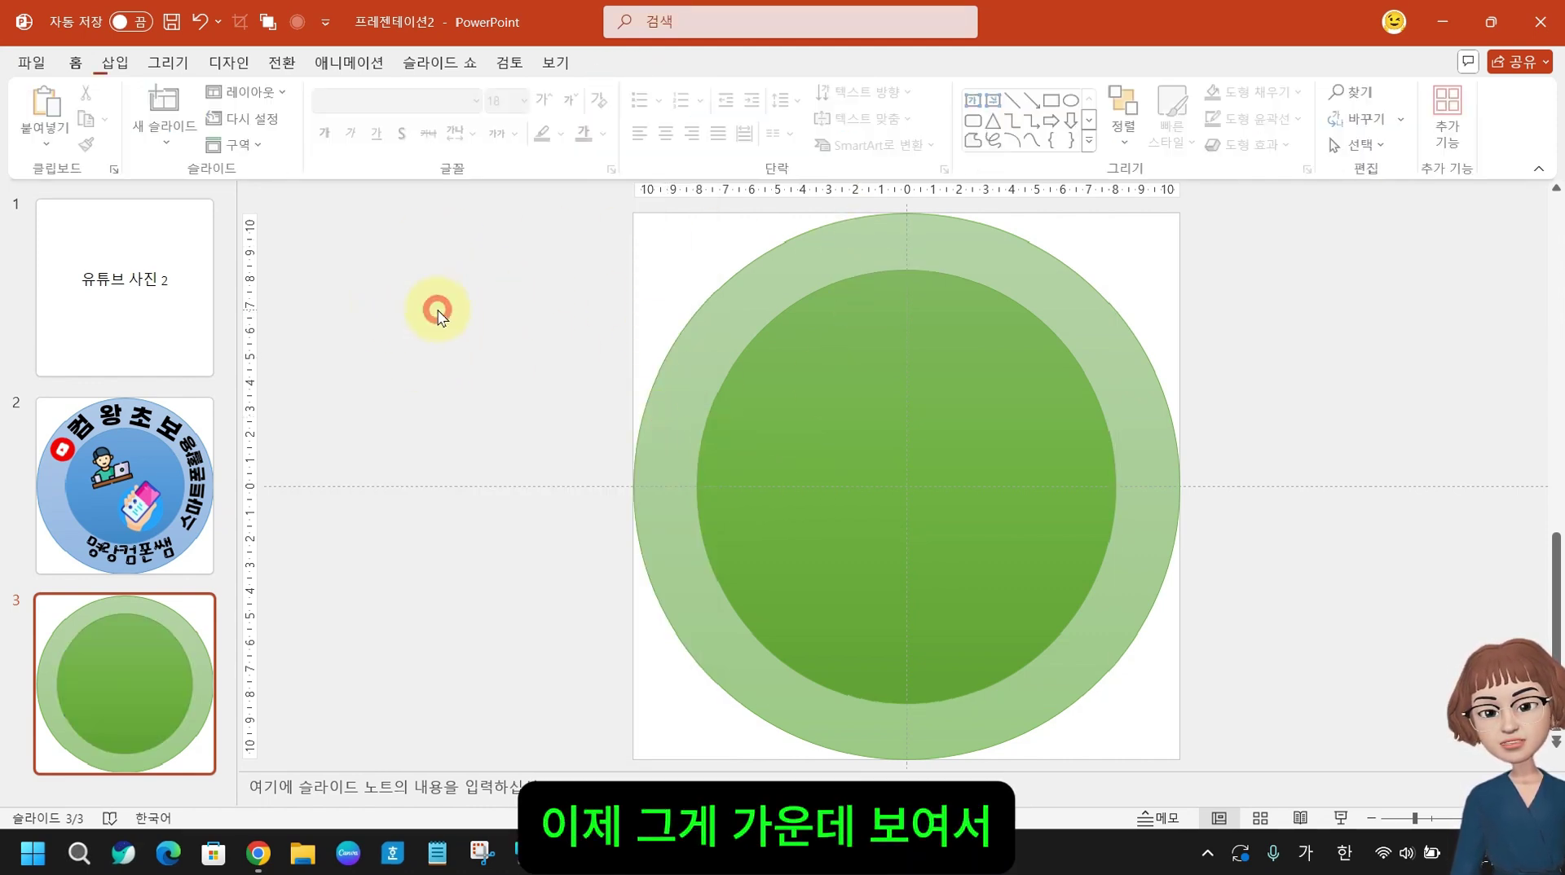
# - On slide 2, reposition the phone icon in the lower right of the inner circle and slightly enlarge the computer icon
pyautogui.click(147, 514)
pyautogui.click(905, 717)
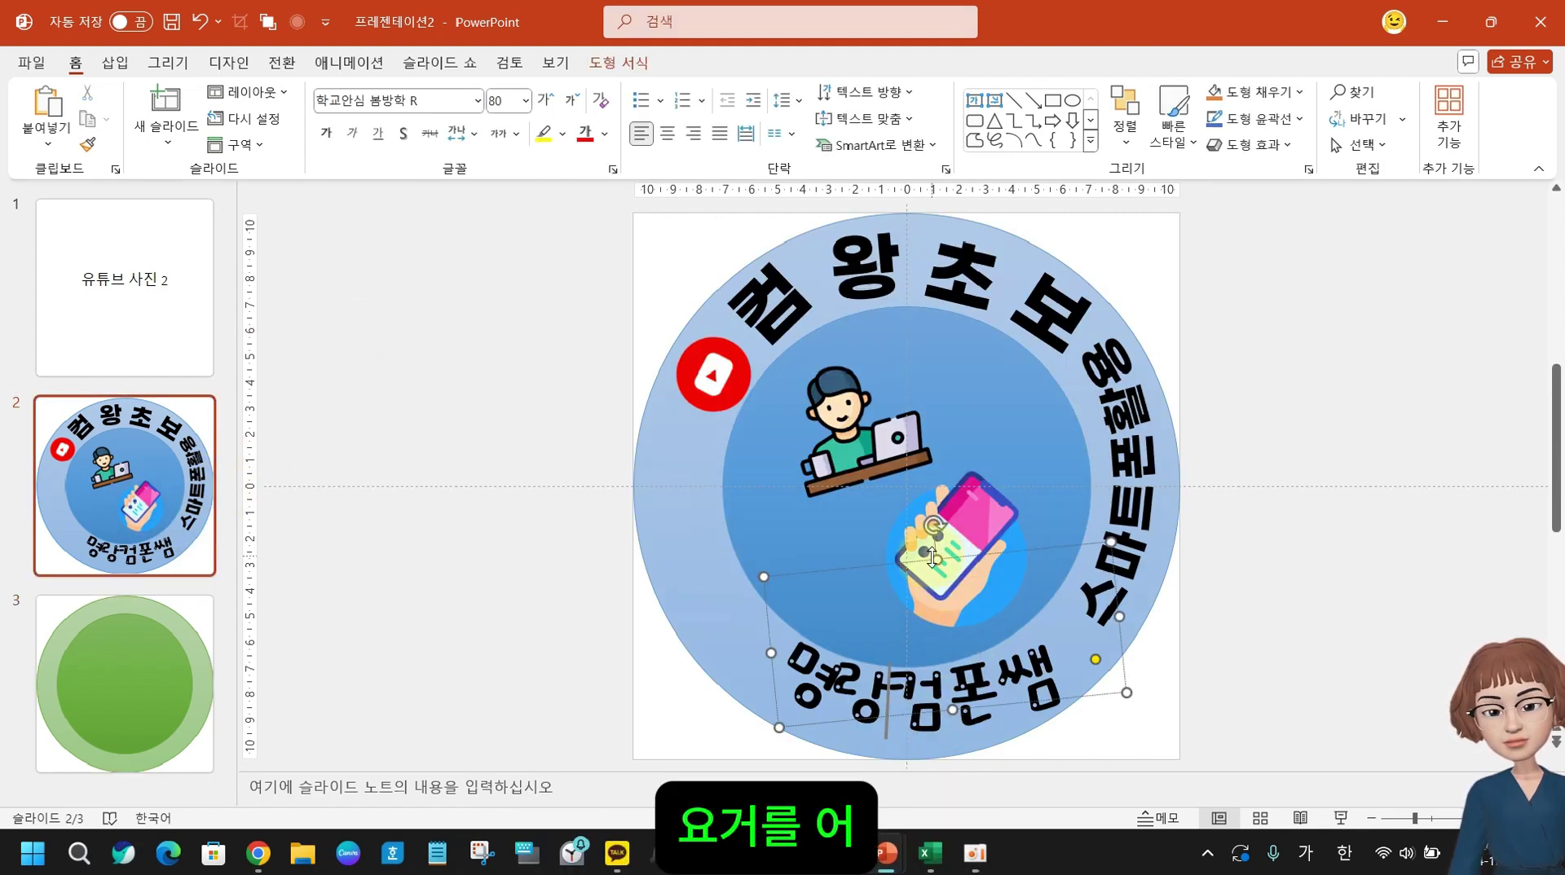
pyautogui.moveTo(983, 551); pyautogui.dragTo(960, 563)
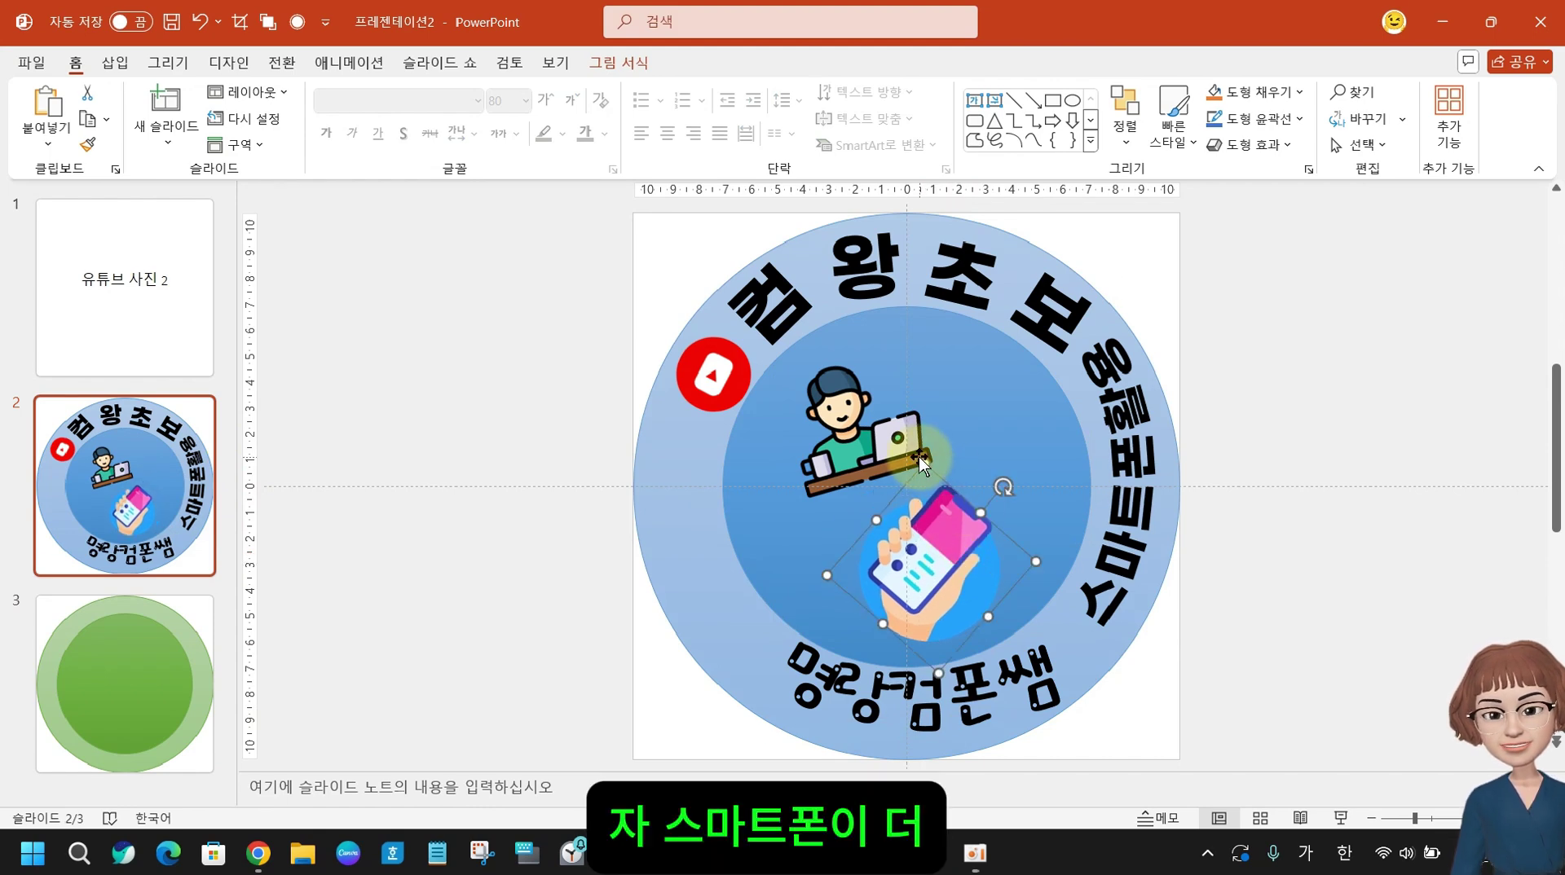
pyautogui.moveTo(922, 459); pyautogui.dragTo(958, 459)
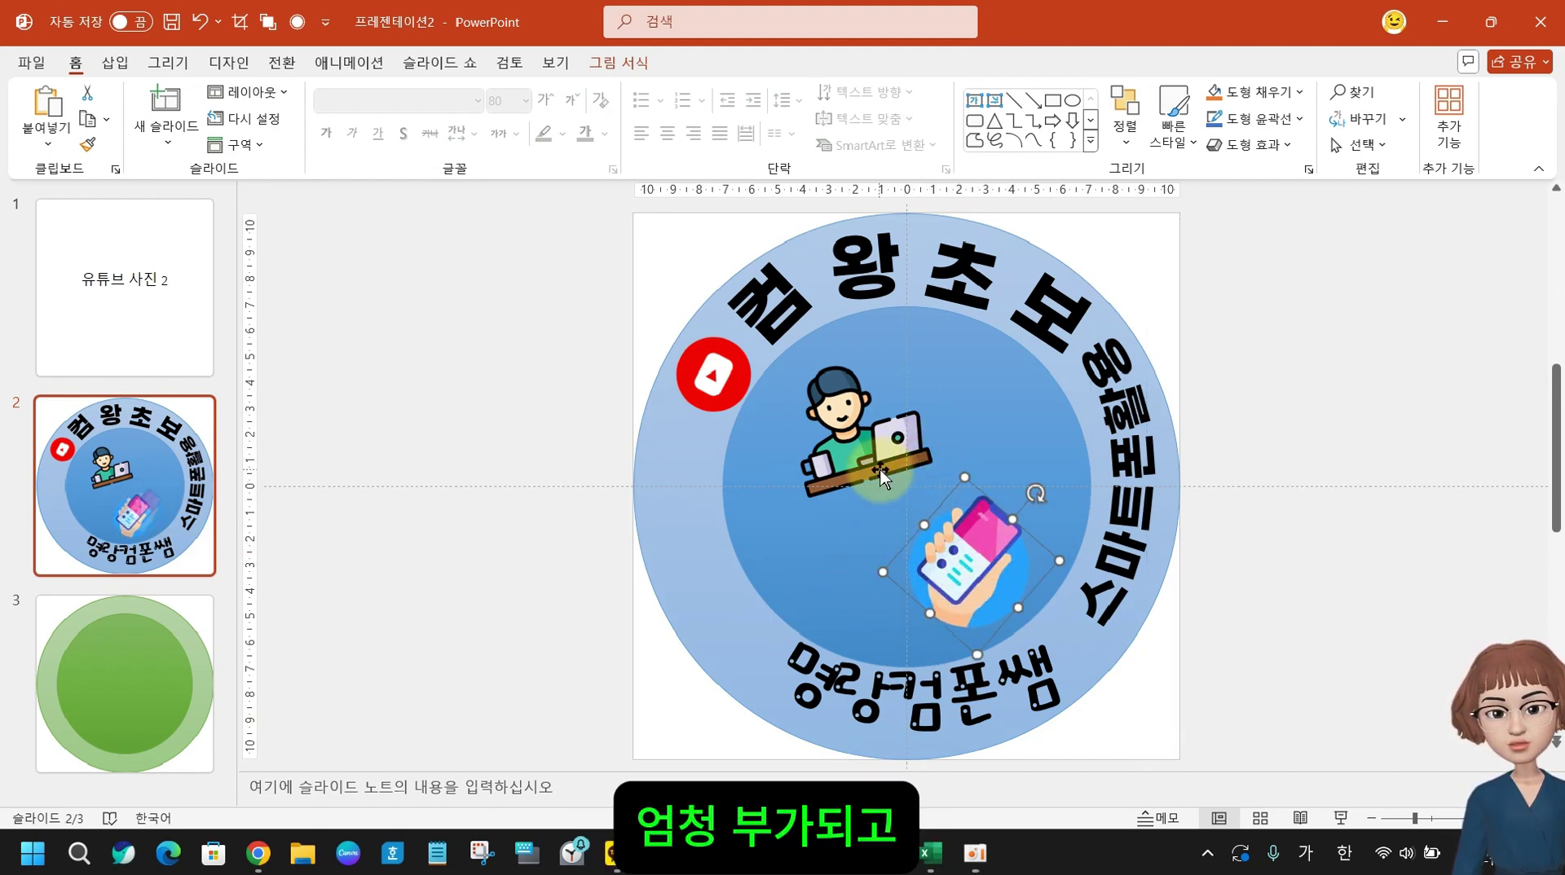
pyautogui.click(815, 485)
pyautogui.hotkey('ctrl', 'z')
pyautogui.moveTo(775, 530); pyautogui.dragTo(854, 472)
# - Move the curved text "명랑컴폰쌤" to the lower left of the outer ring and rotate it to follow the ring's curve
pyautogui.click(916, 717)
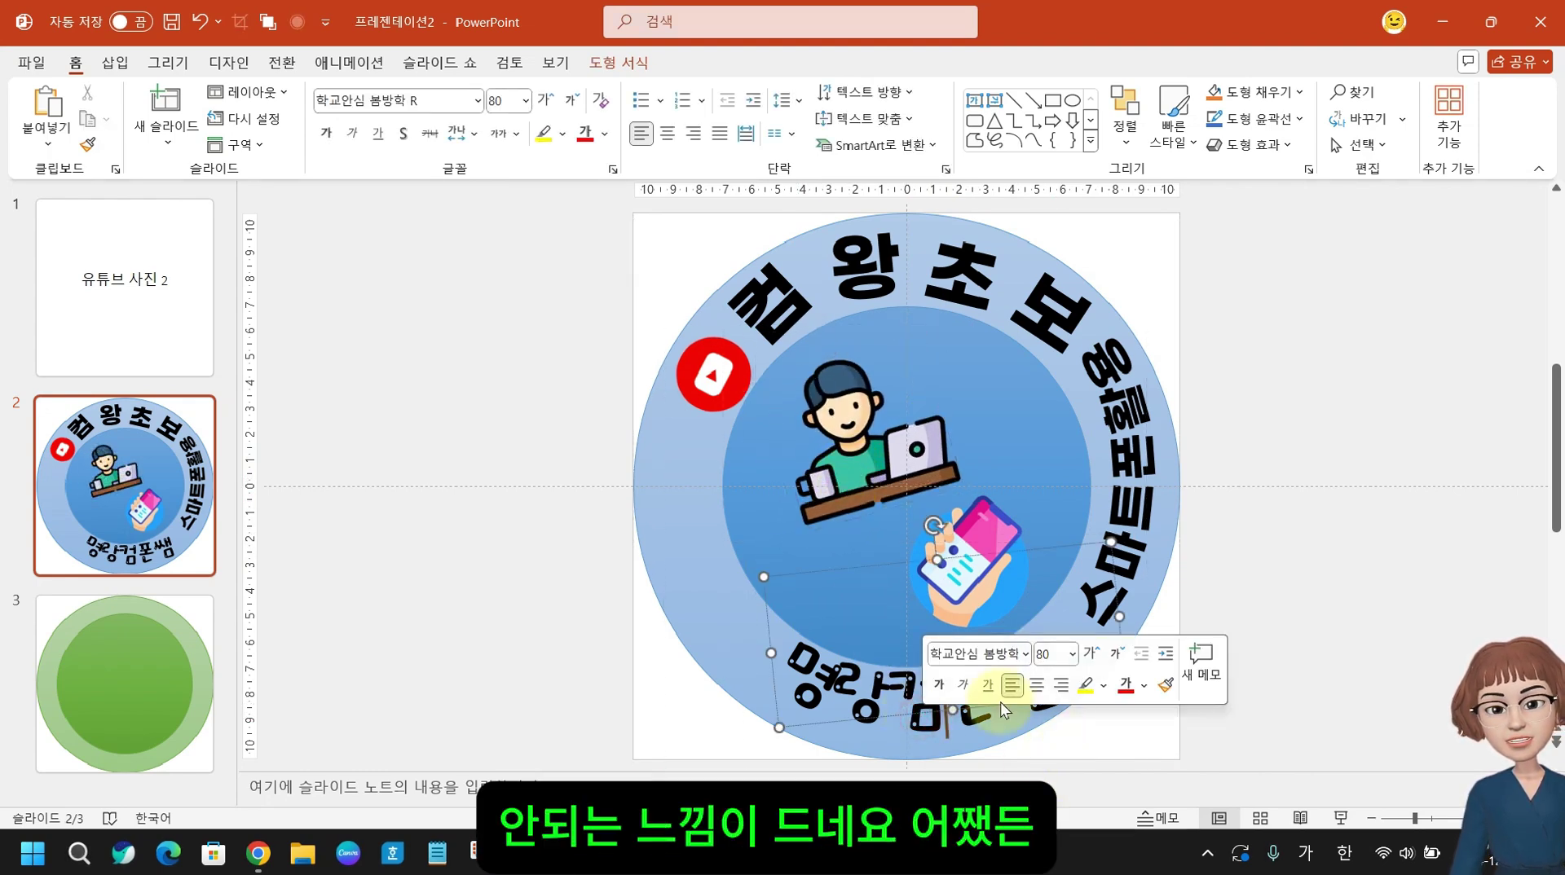
pyautogui.moveTo(872, 716); pyautogui.dragTo(844, 724)
pyautogui.moveTo(842, 722); pyautogui.dragTo(679, 647)
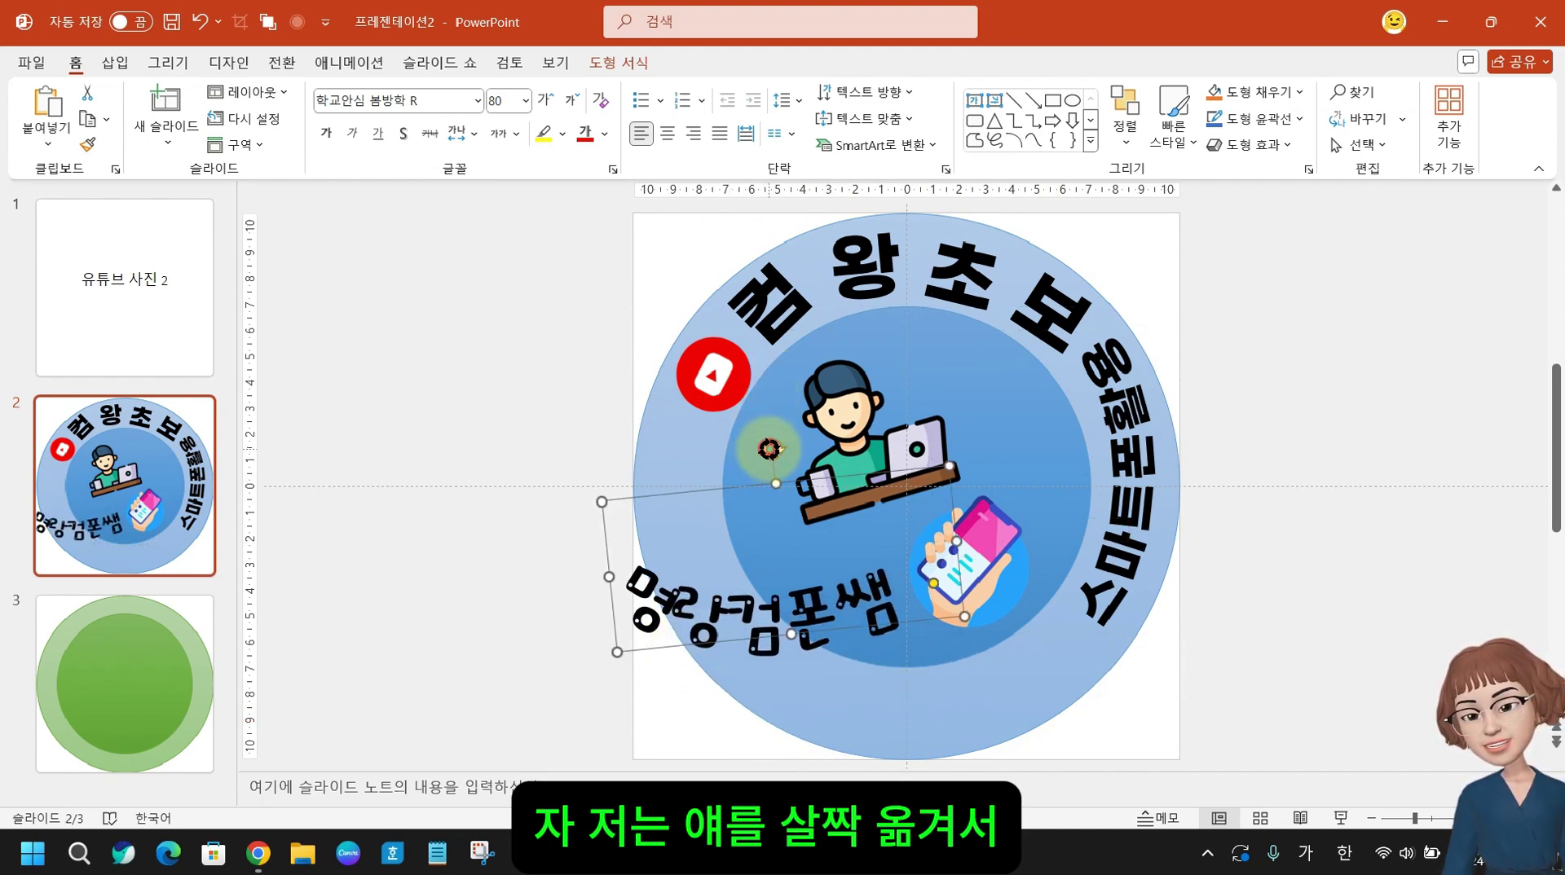
pyautogui.moveTo(768, 448); pyautogui.dragTo(870, 489)
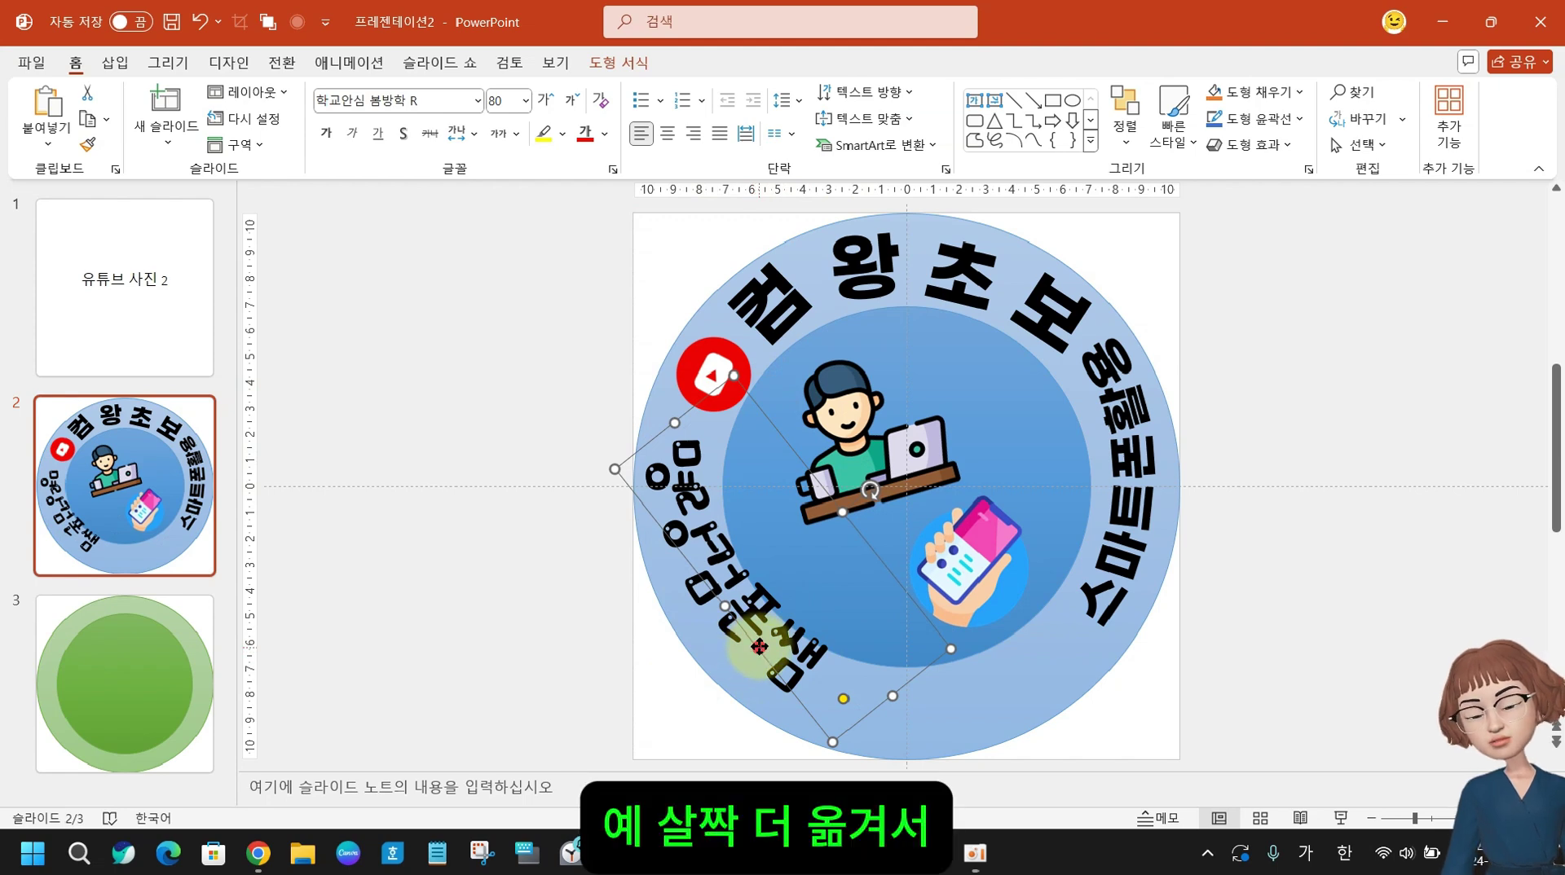
pyautogui.moveTo(758, 646); pyautogui.dragTo(742, 654)
pyautogui.click(1132, 592)
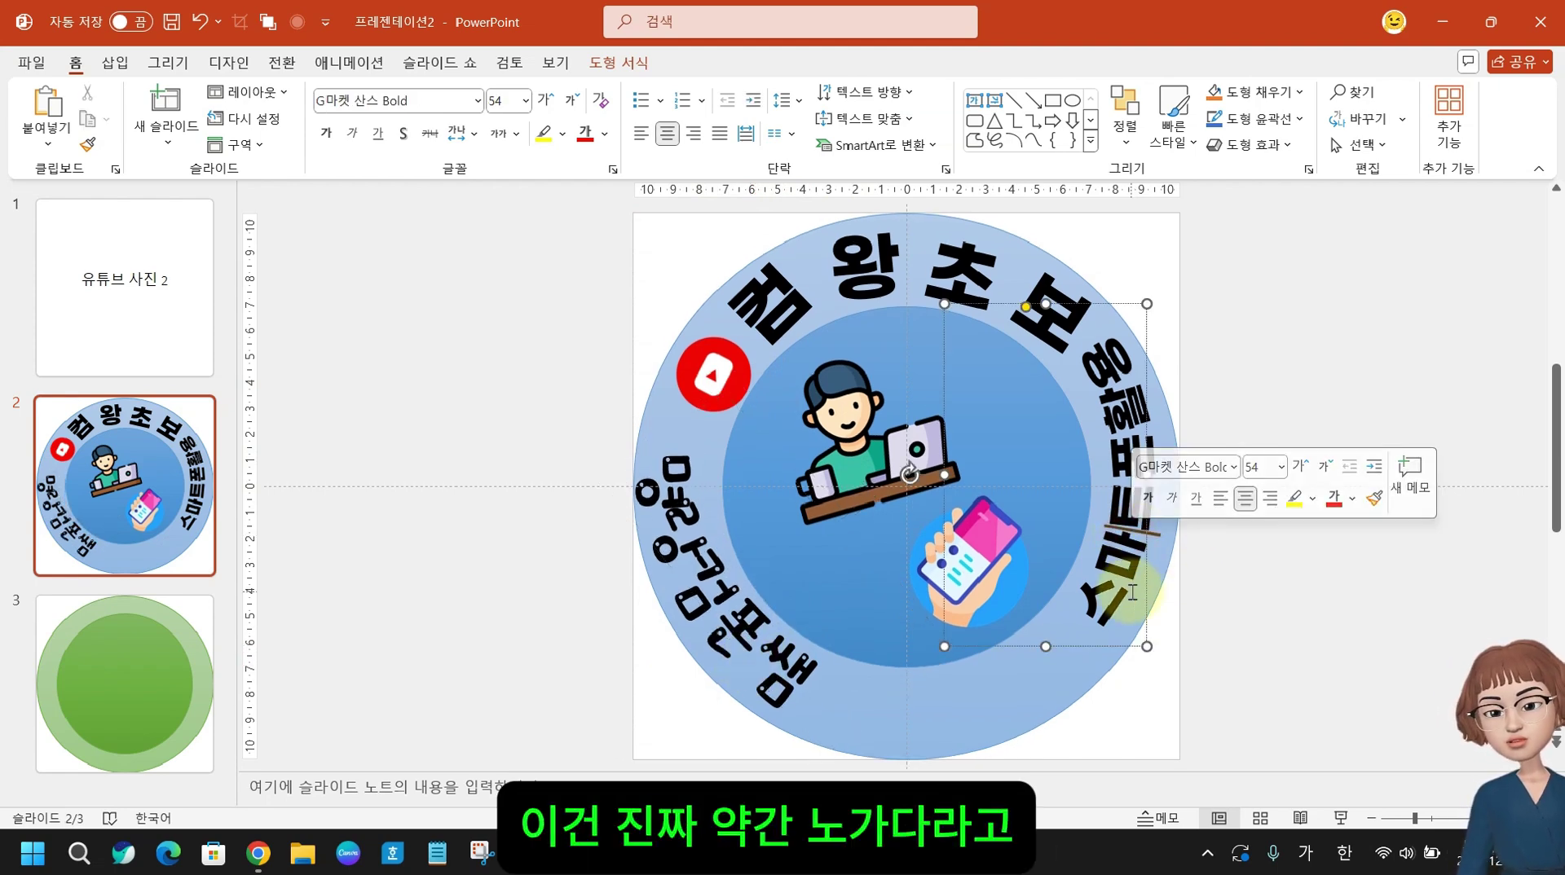
pyautogui.moveTo(1149, 592)
pyautogui.mouseDown()
pyautogui.moveTo(1127, 627)
pyautogui.moveTo(1146, 576)
pyautogui.mouseUp()
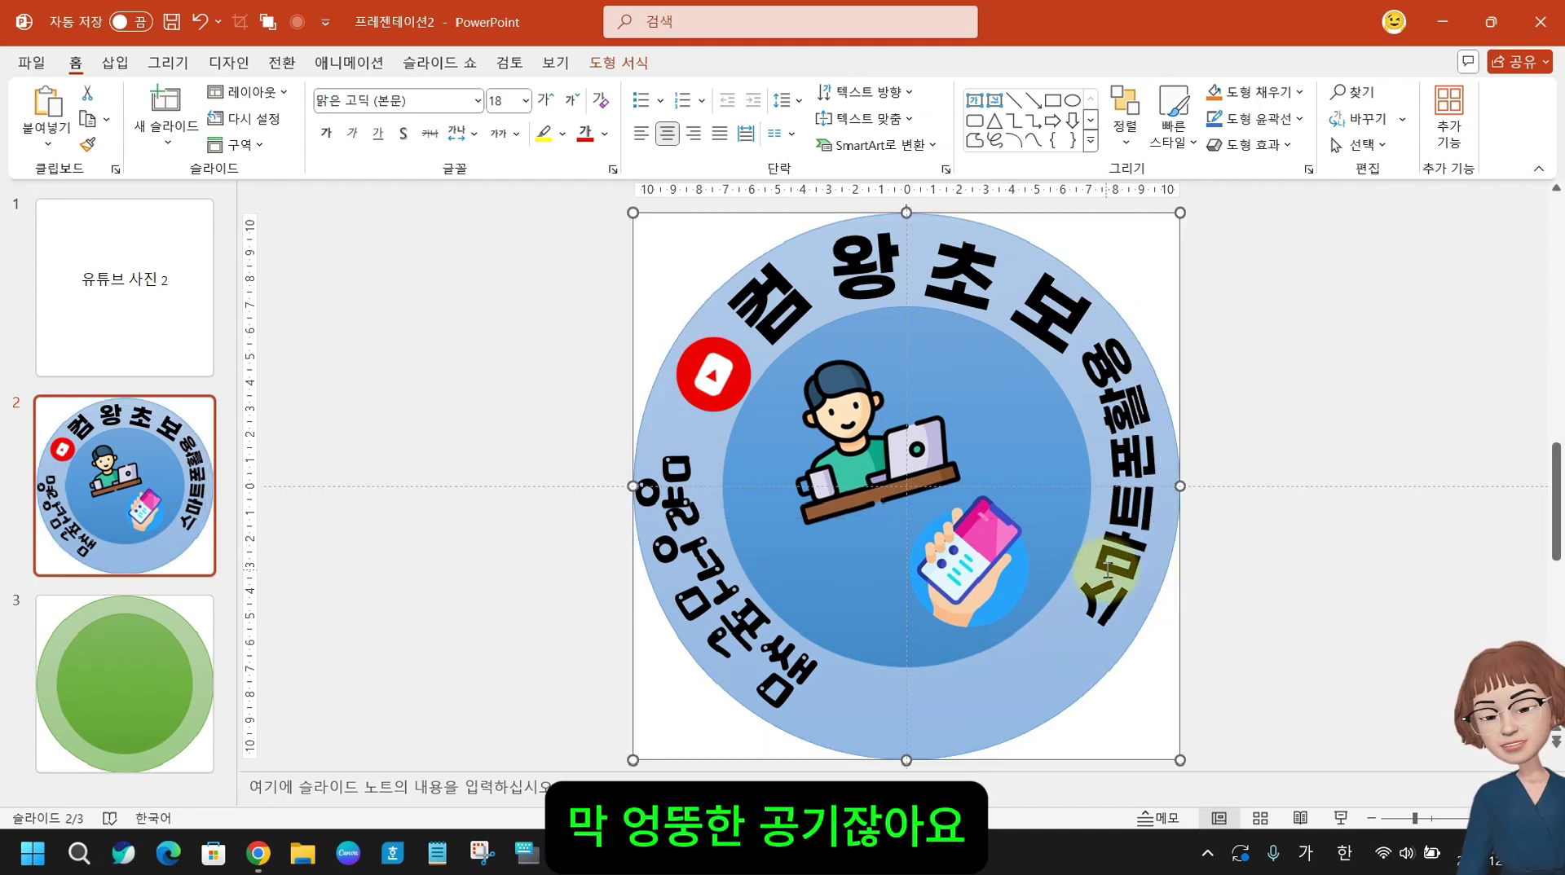
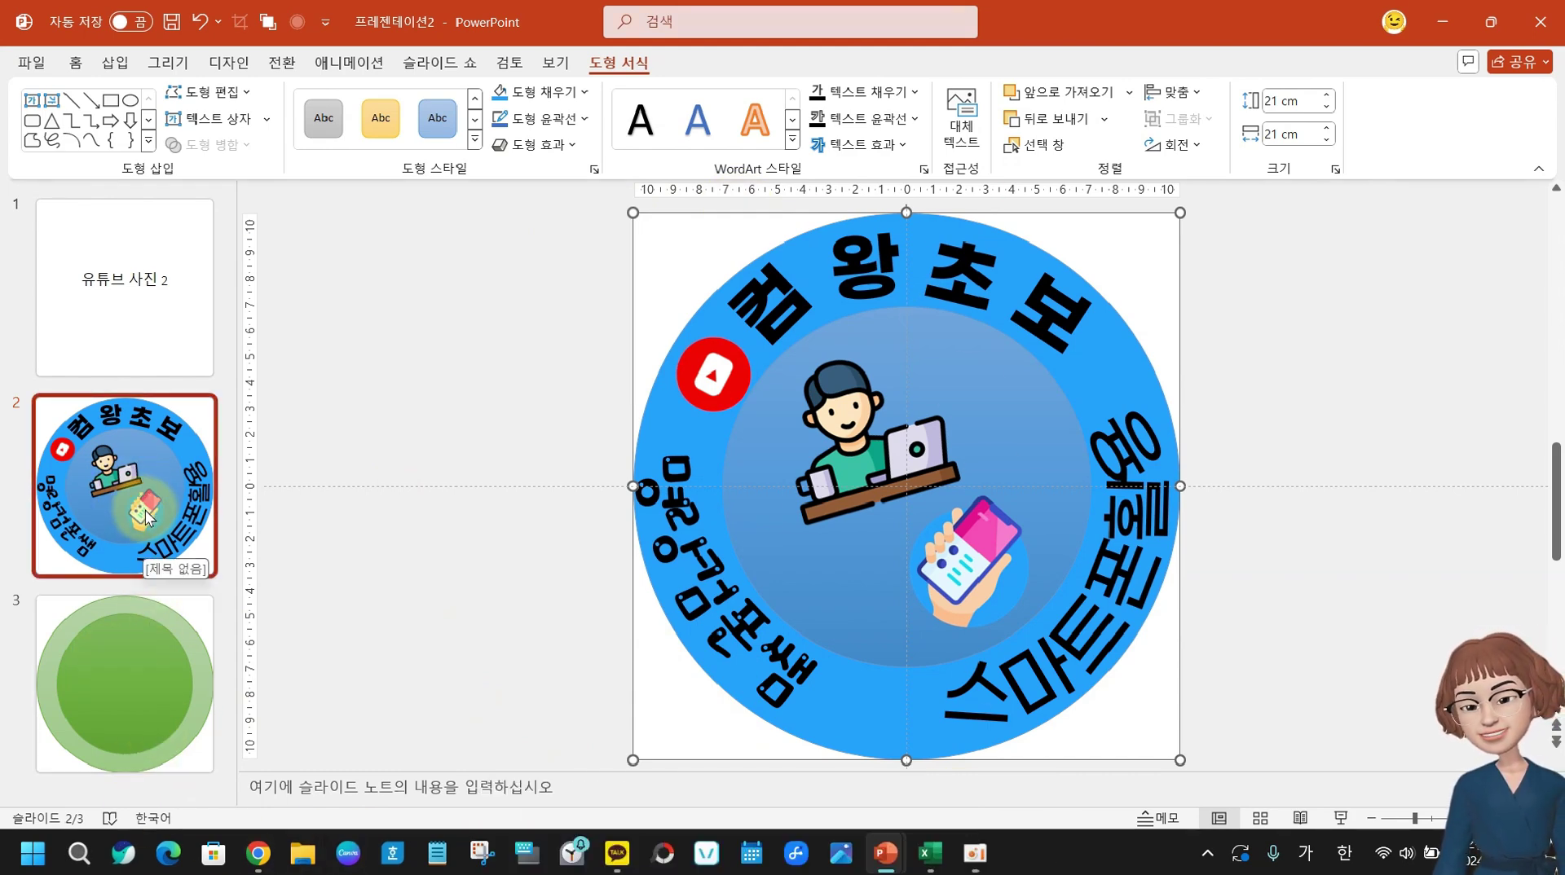
# - Copy the computer and phone icons from slide 2 onto the green circles on slide 3
pyautogui.click(713, 376)
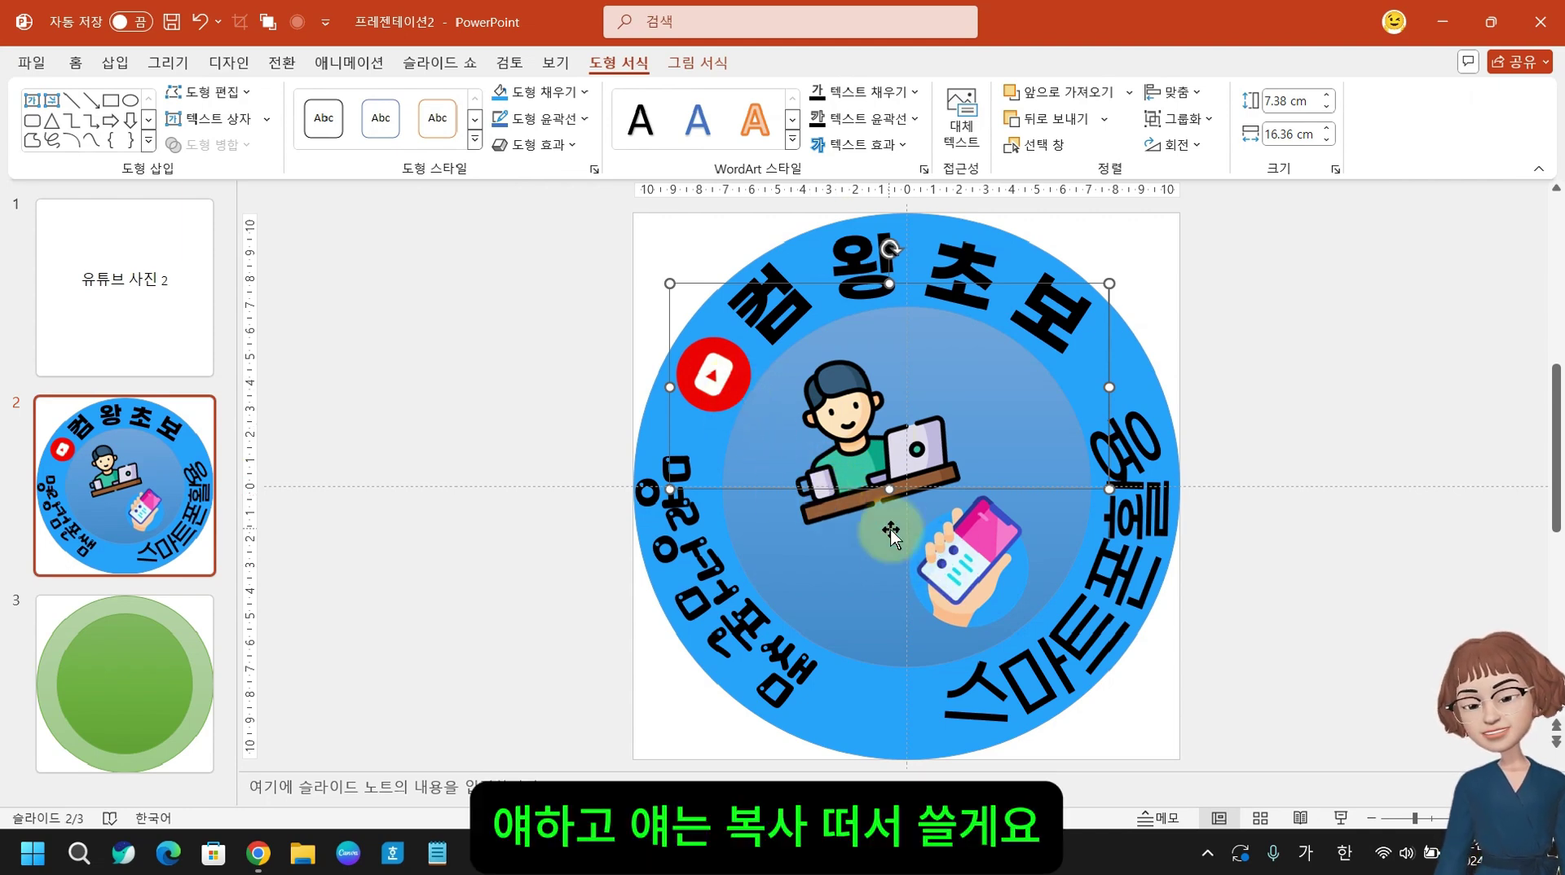
pyautogui.click(864, 510)
pyautogui.keyDown('shift'); pyautogui.click(984, 593); pyautogui.keyUp('shift')
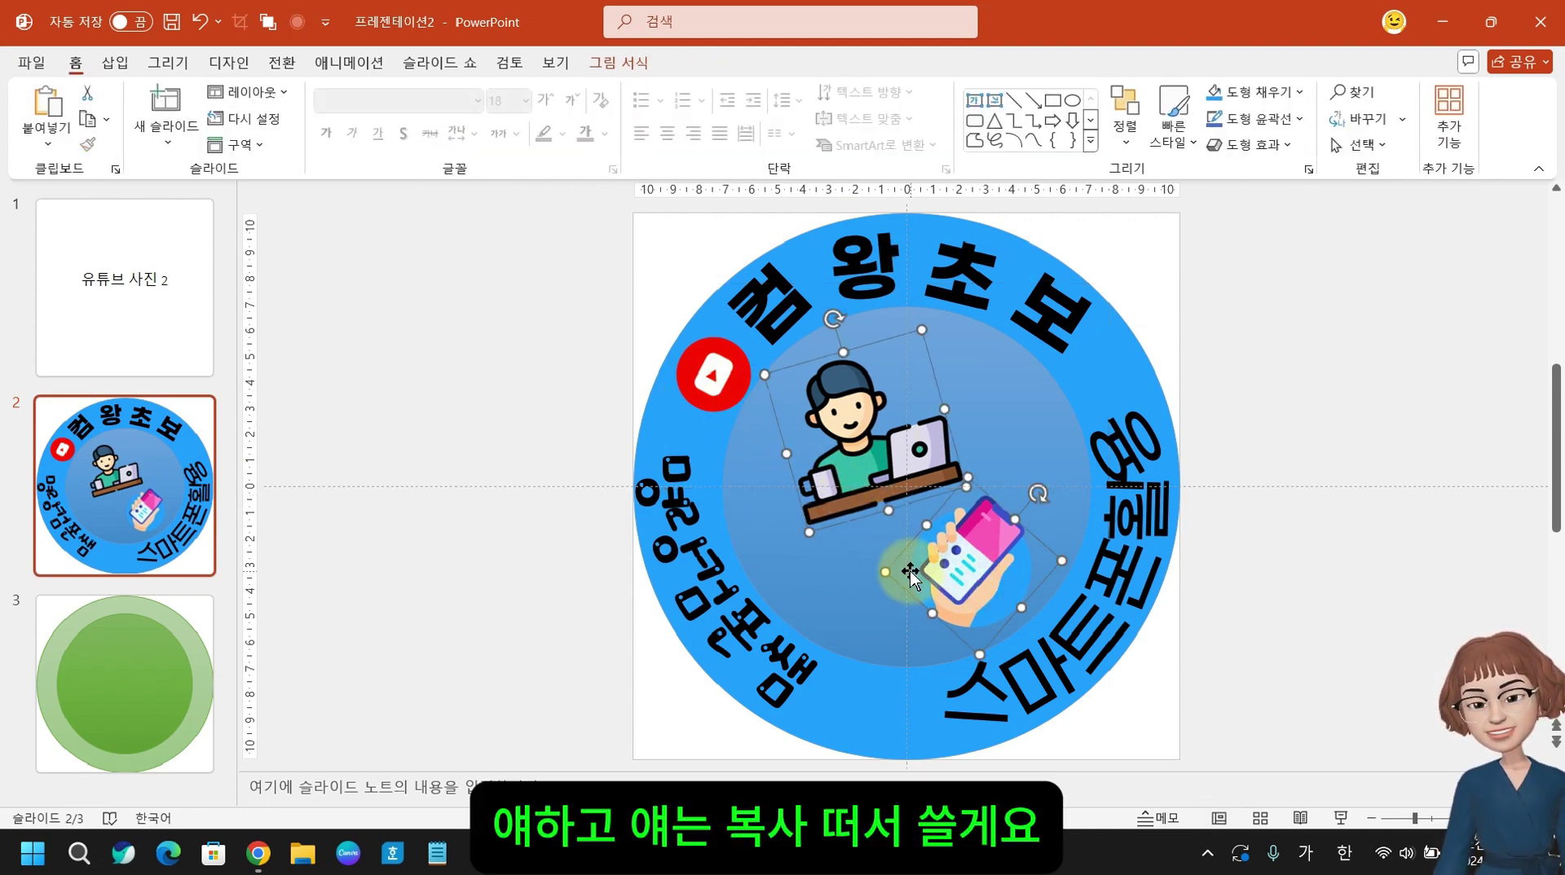
pyautogui.click(166, 717)
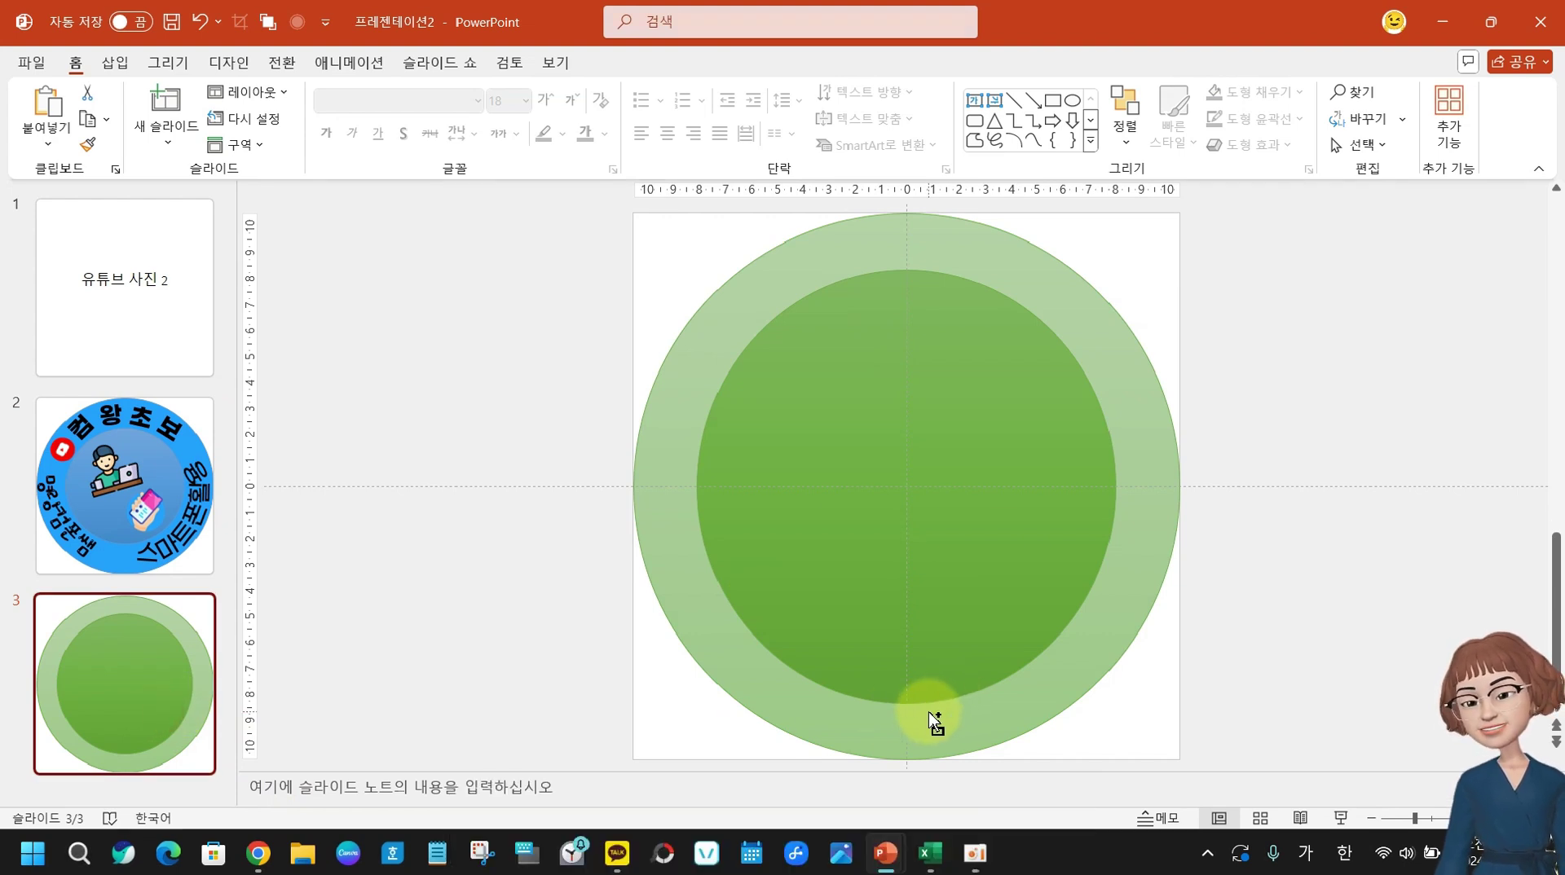
pyautogui.hotkey('ctrl', 'v')
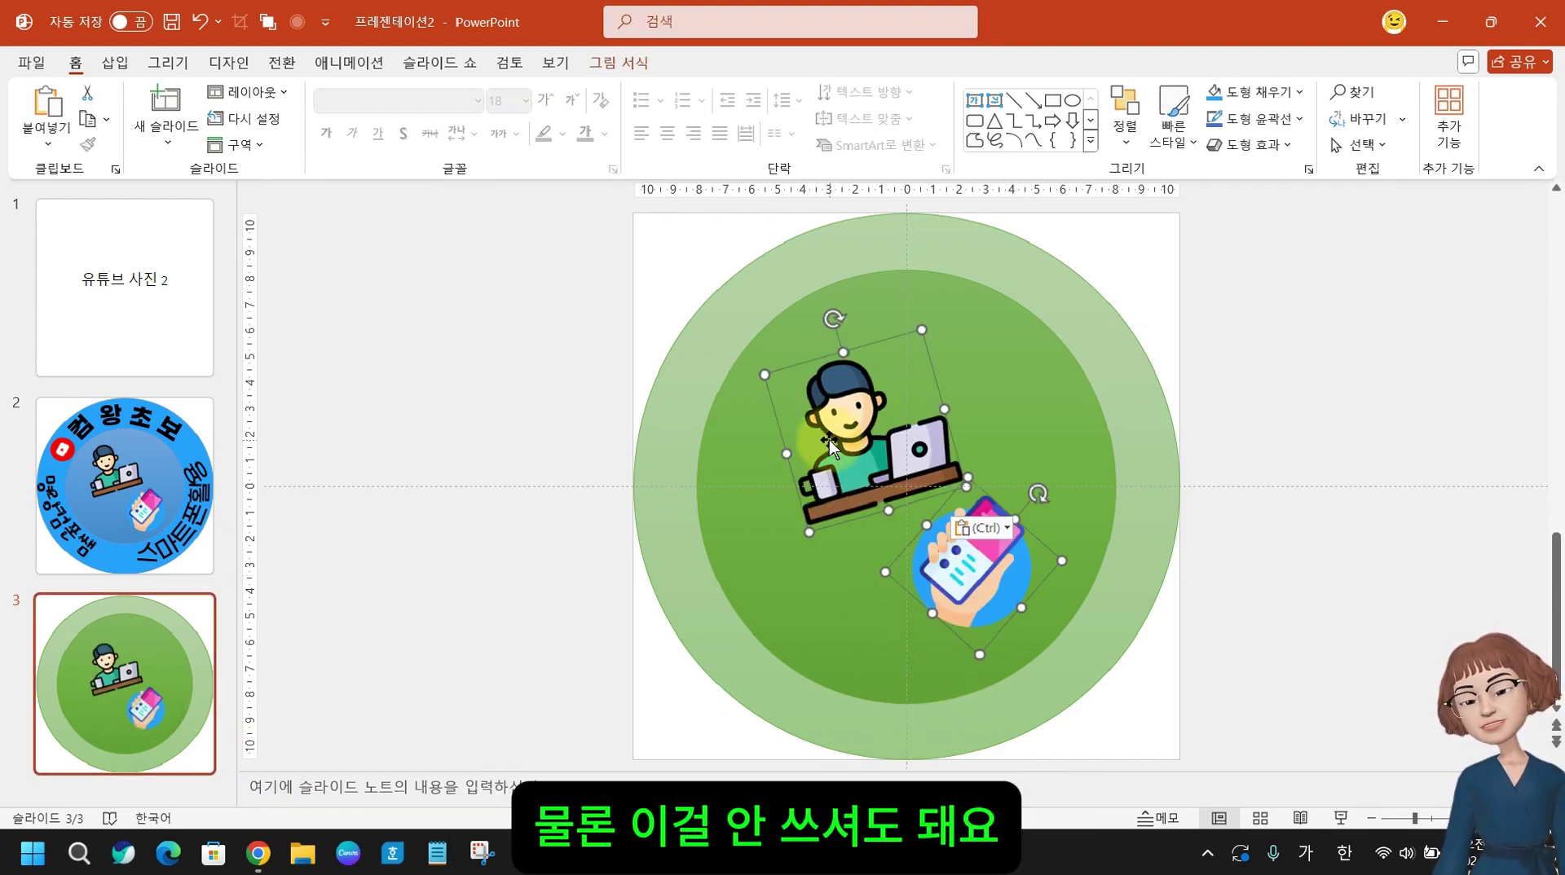
pyautogui.click(1288, 567)
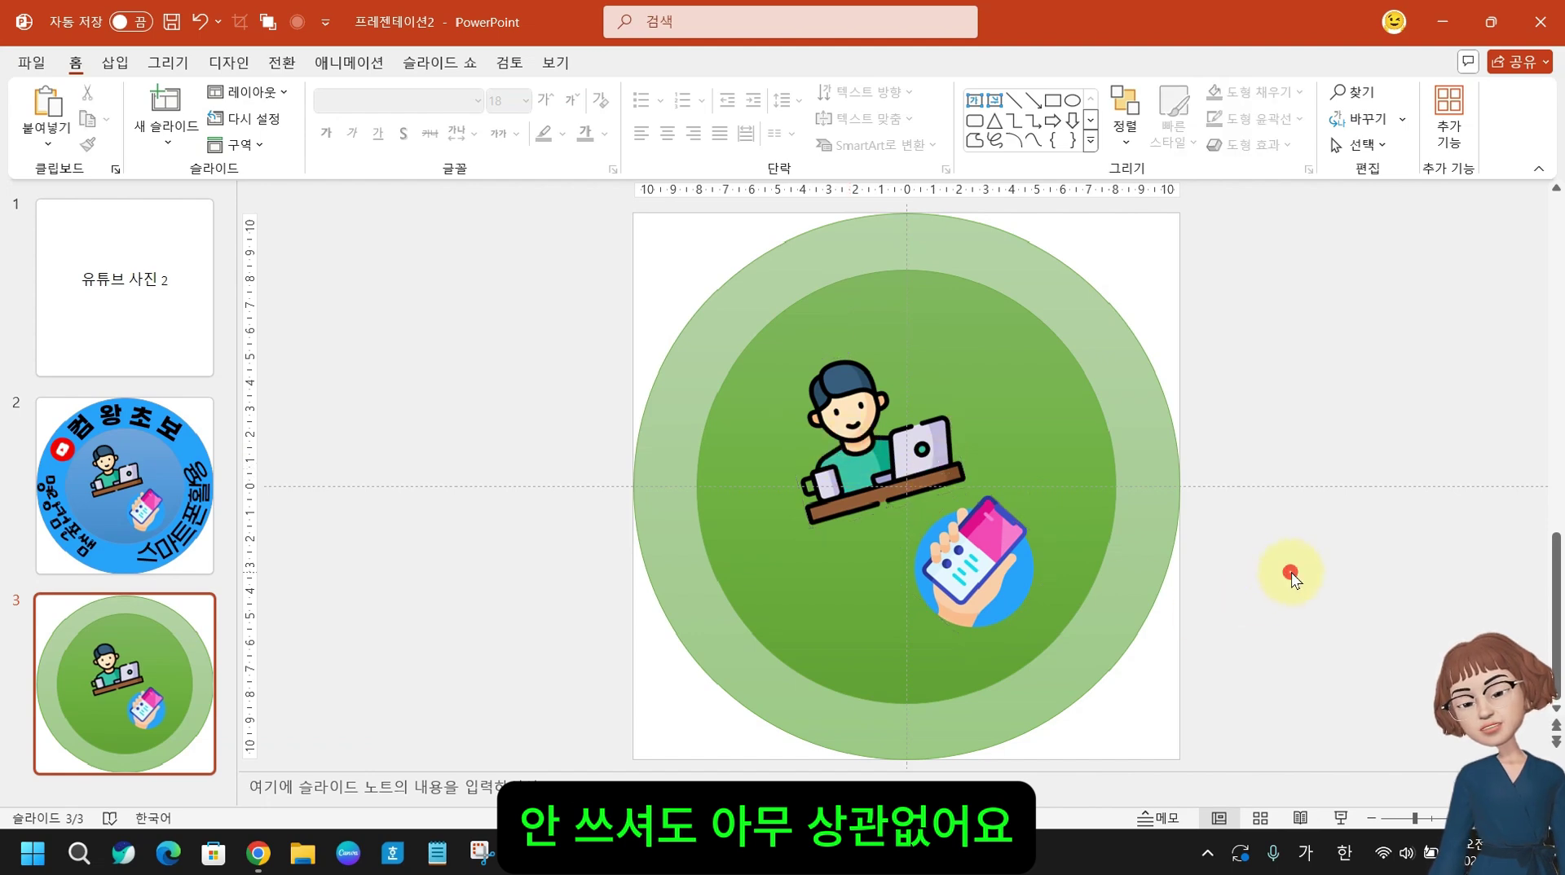
# - Shrink the computer icon, place it in the upper left of the inner circle, and move the phone icon to the upper right
pyautogui.click(852, 480)
pyautogui.moveTo(971, 487); pyautogui.dragTo(862, 428)
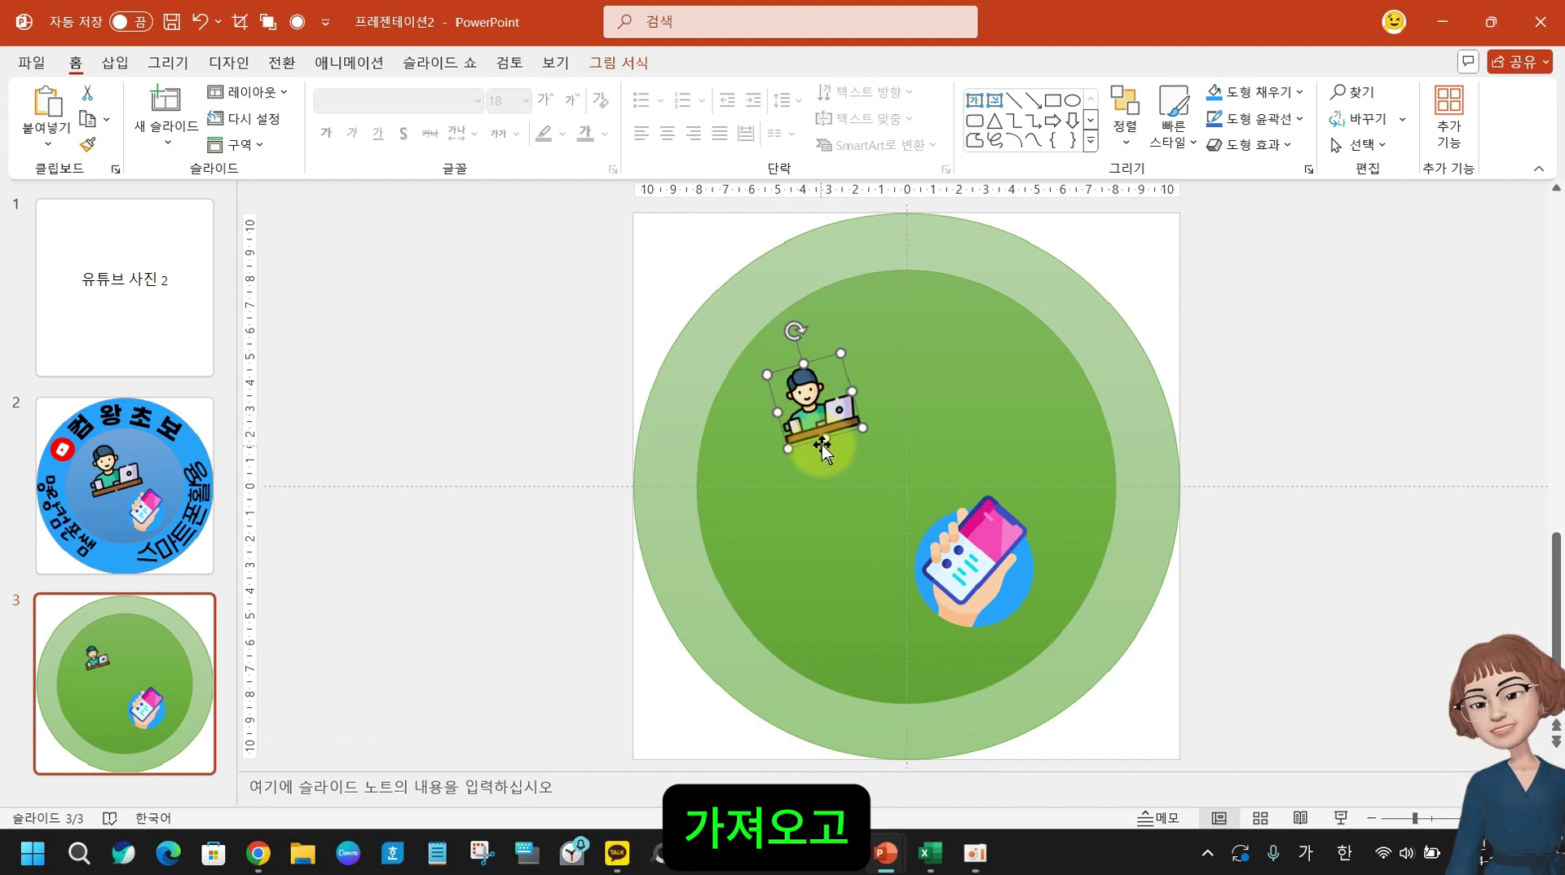
pyautogui.moveTo(862, 426); pyautogui.dragTo(880, 444)
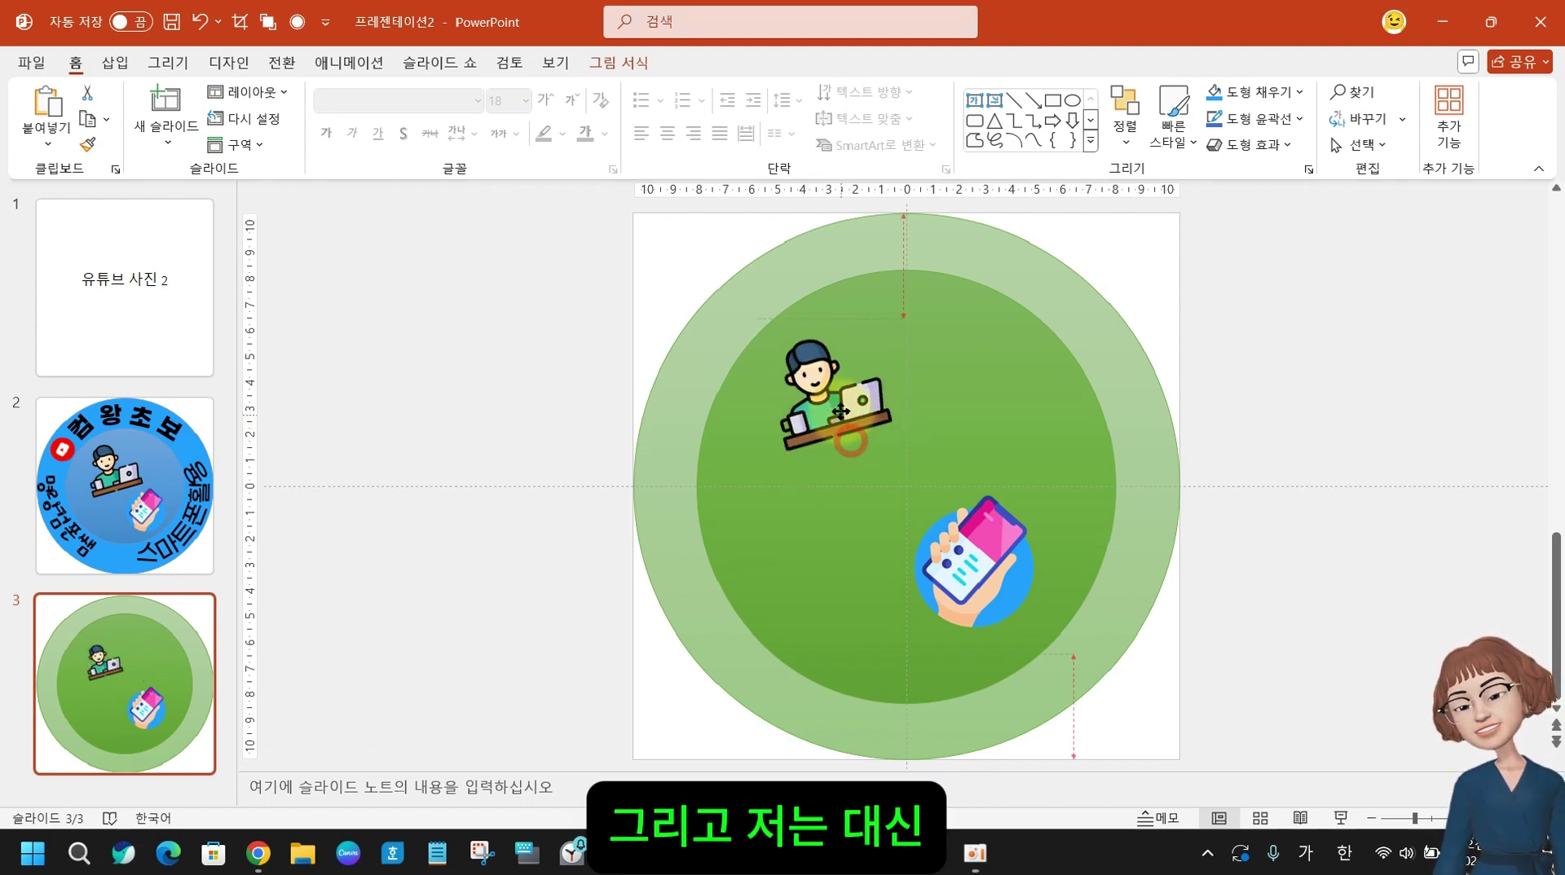
pyautogui.click(976, 573)
pyautogui.moveTo(990, 573); pyautogui.dragTo(1029, 322)
pyautogui.click(761, 535)
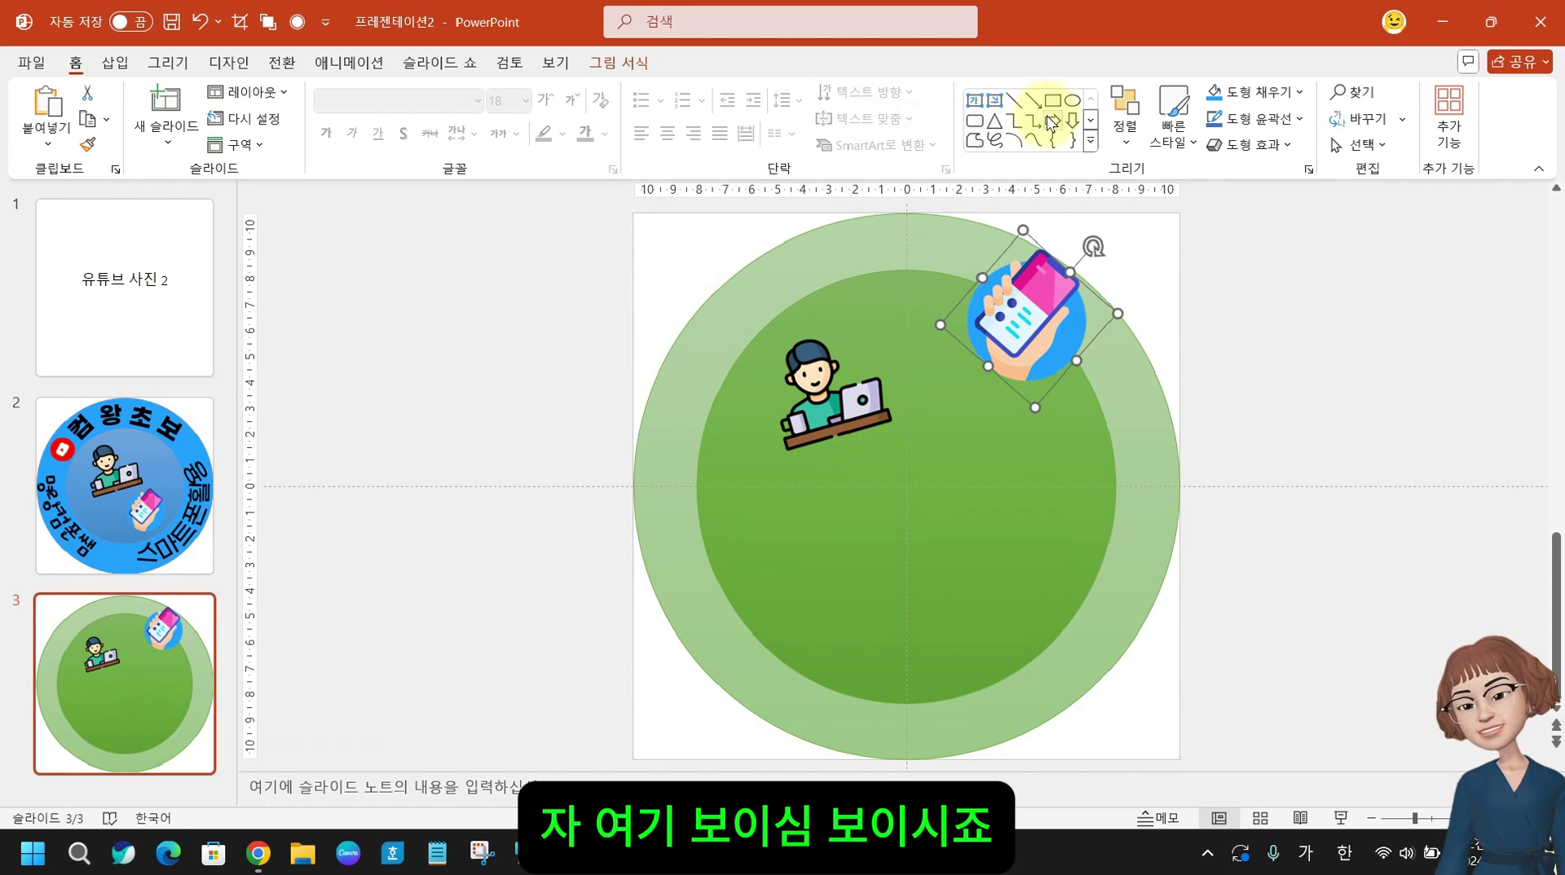
# - Draw a rounded rectangle banner about 21 cm wide and 3.83 cm high across the circles' middle, containing the text "컴 초 보 탈출"
pyautogui.click(973, 123)
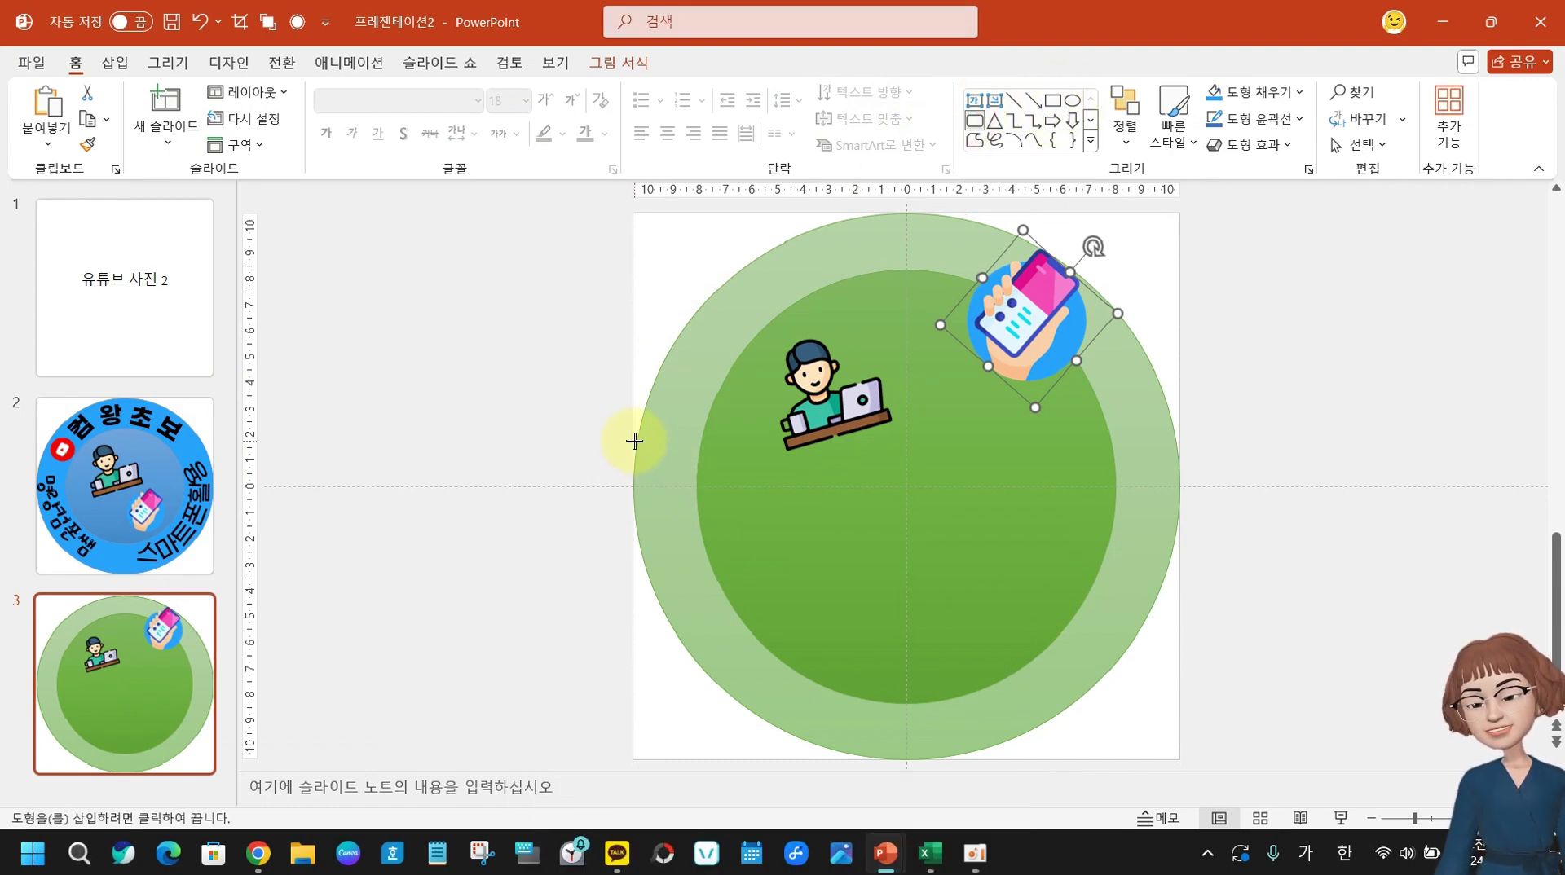
pyautogui.moveTo(631, 440); pyautogui.dragTo(1180, 542)
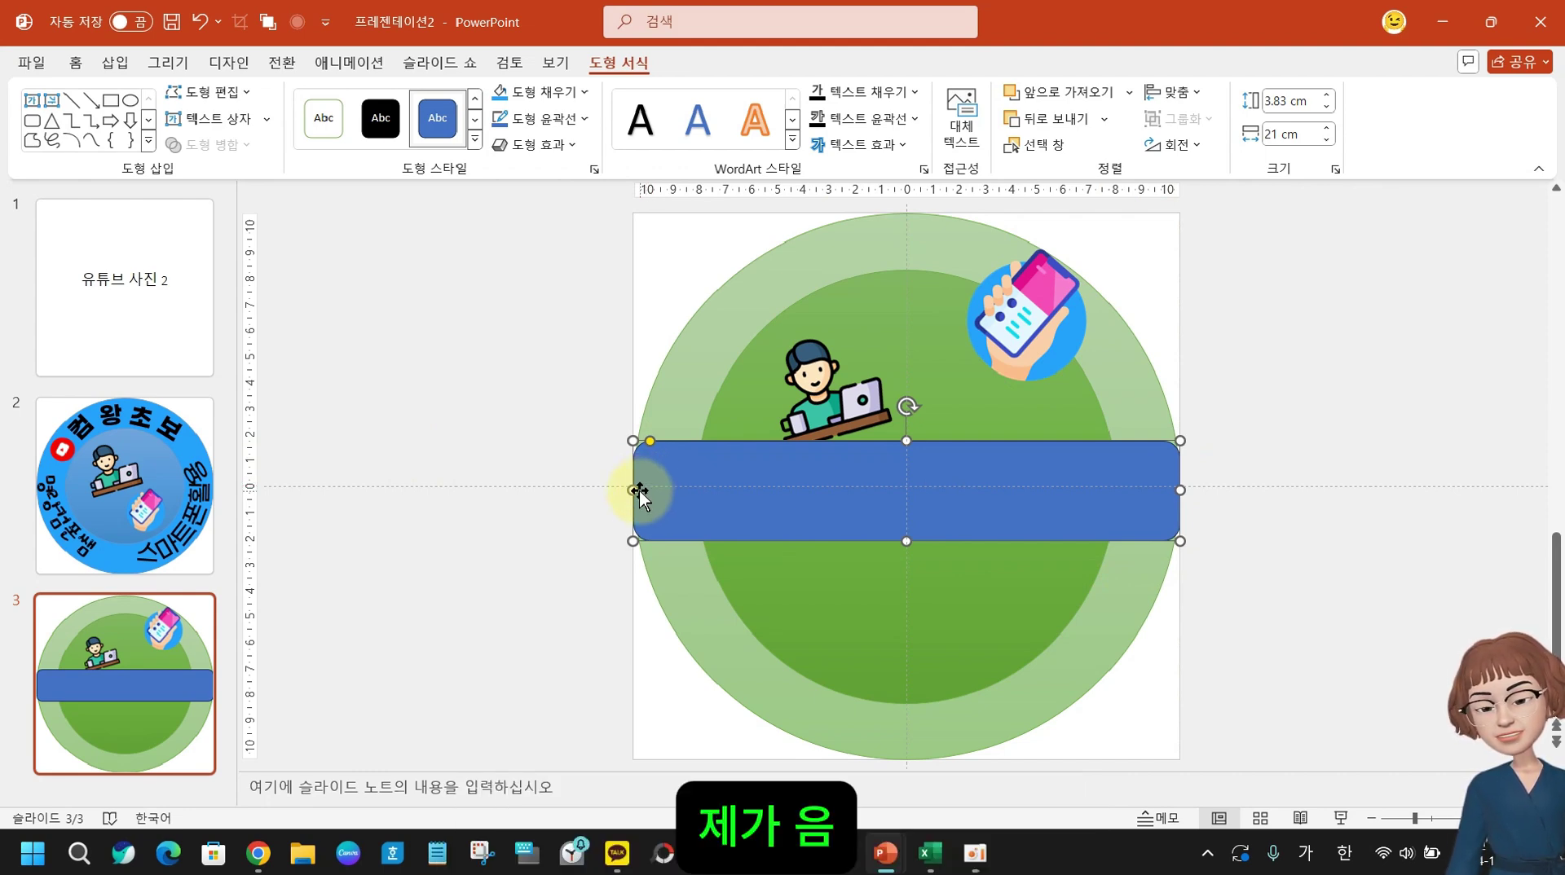
pyautogui.write('커')
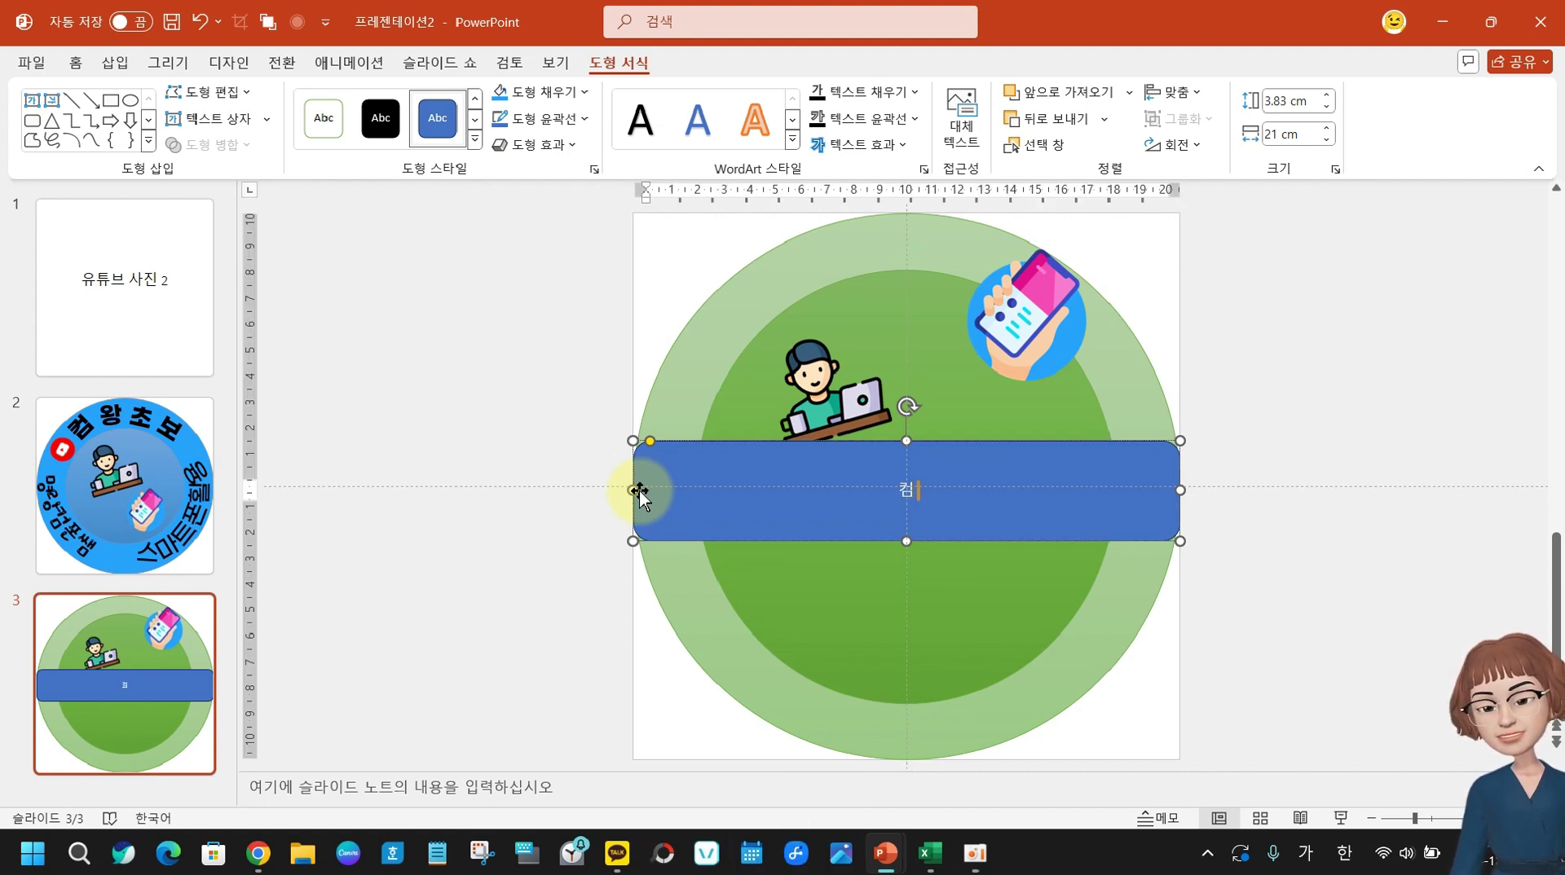
pyautogui.write(' 촙')
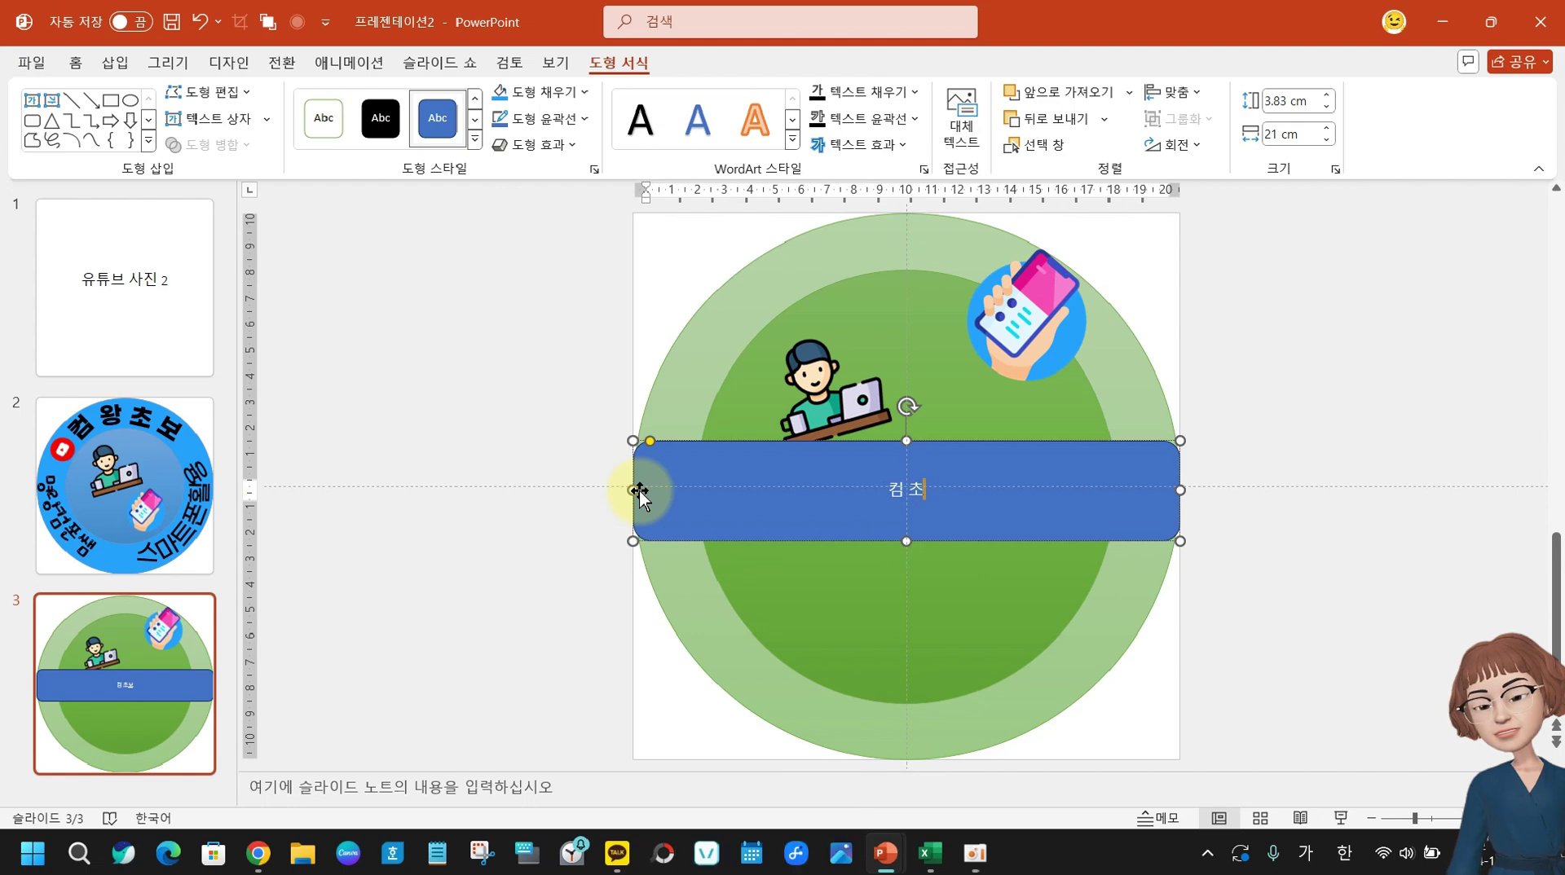
pyautogui.write(' 출')
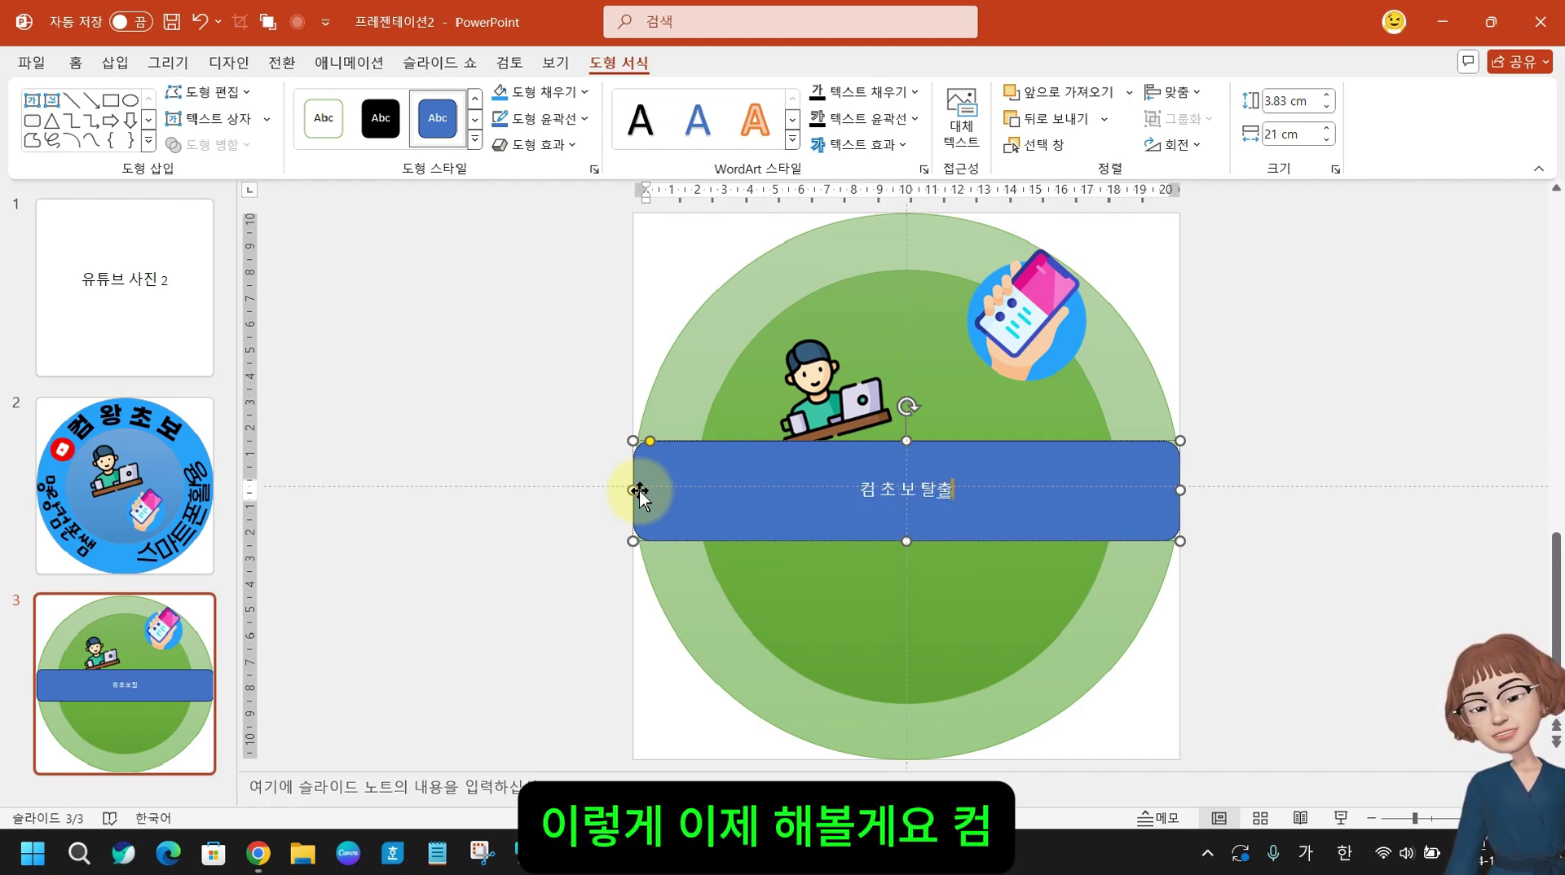
pyautogui.click(643, 494)
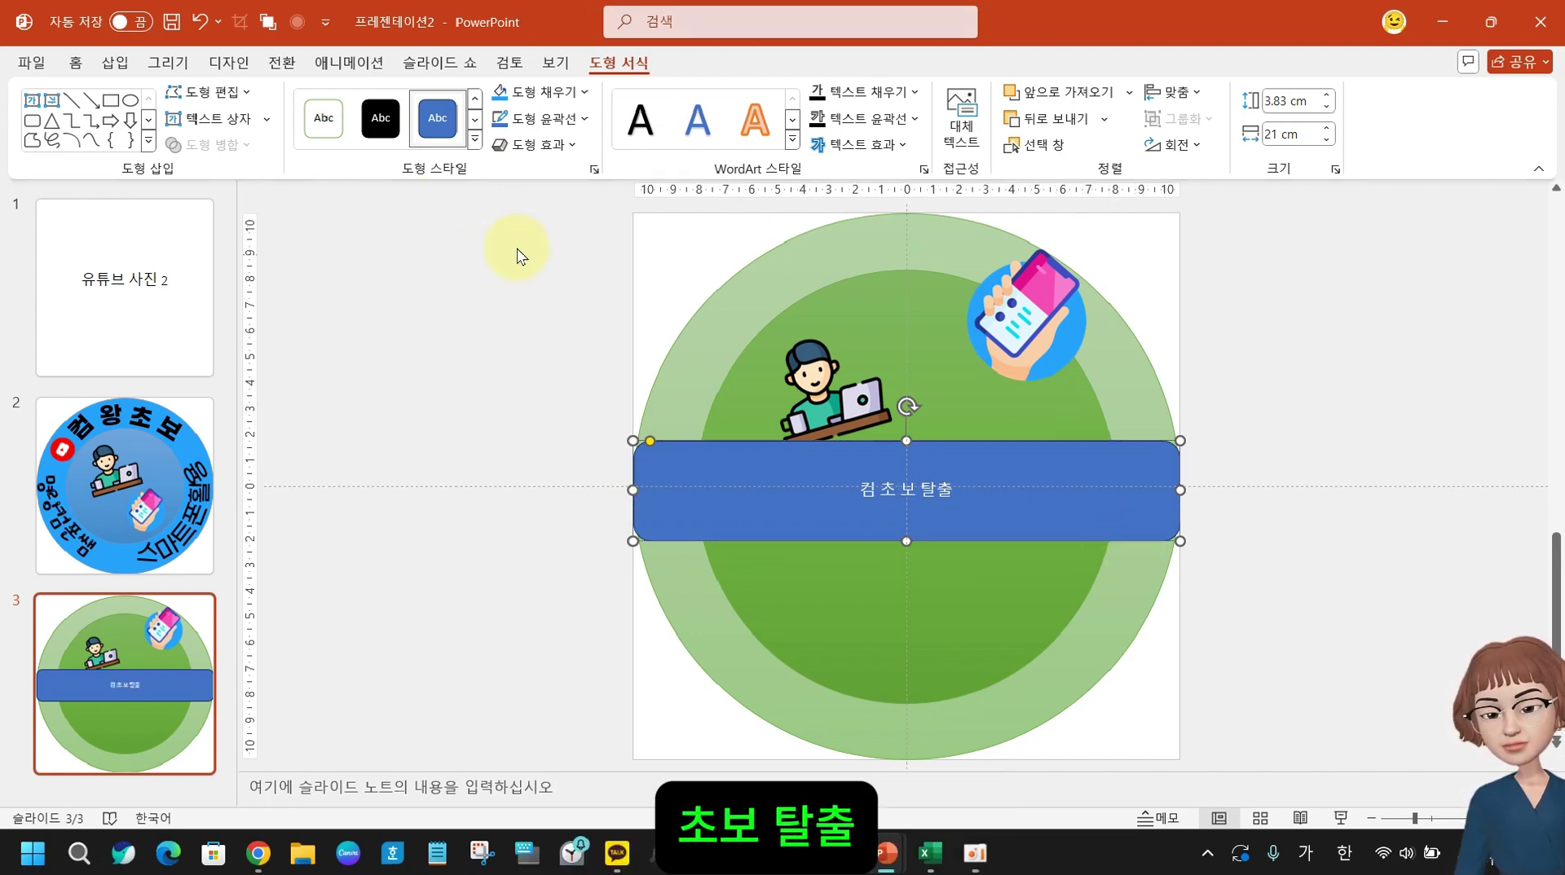
# - Set the banner text to the font 학교안심 봄방학 R at size 100
pyautogui.click(76, 66)
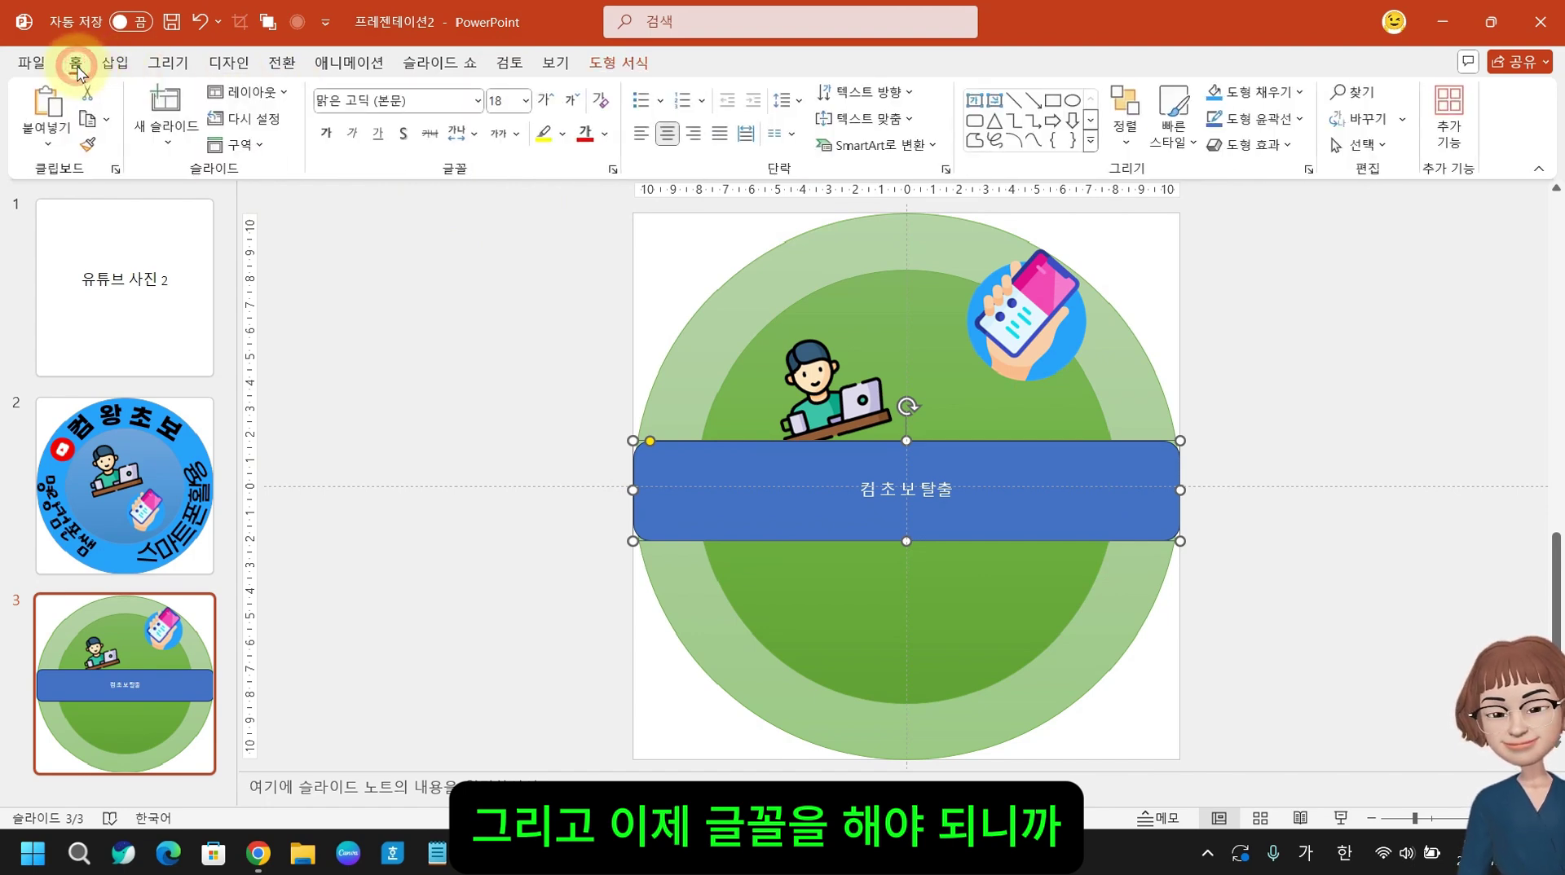
pyautogui.click(478, 101)
pyautogui.click(440, 328)
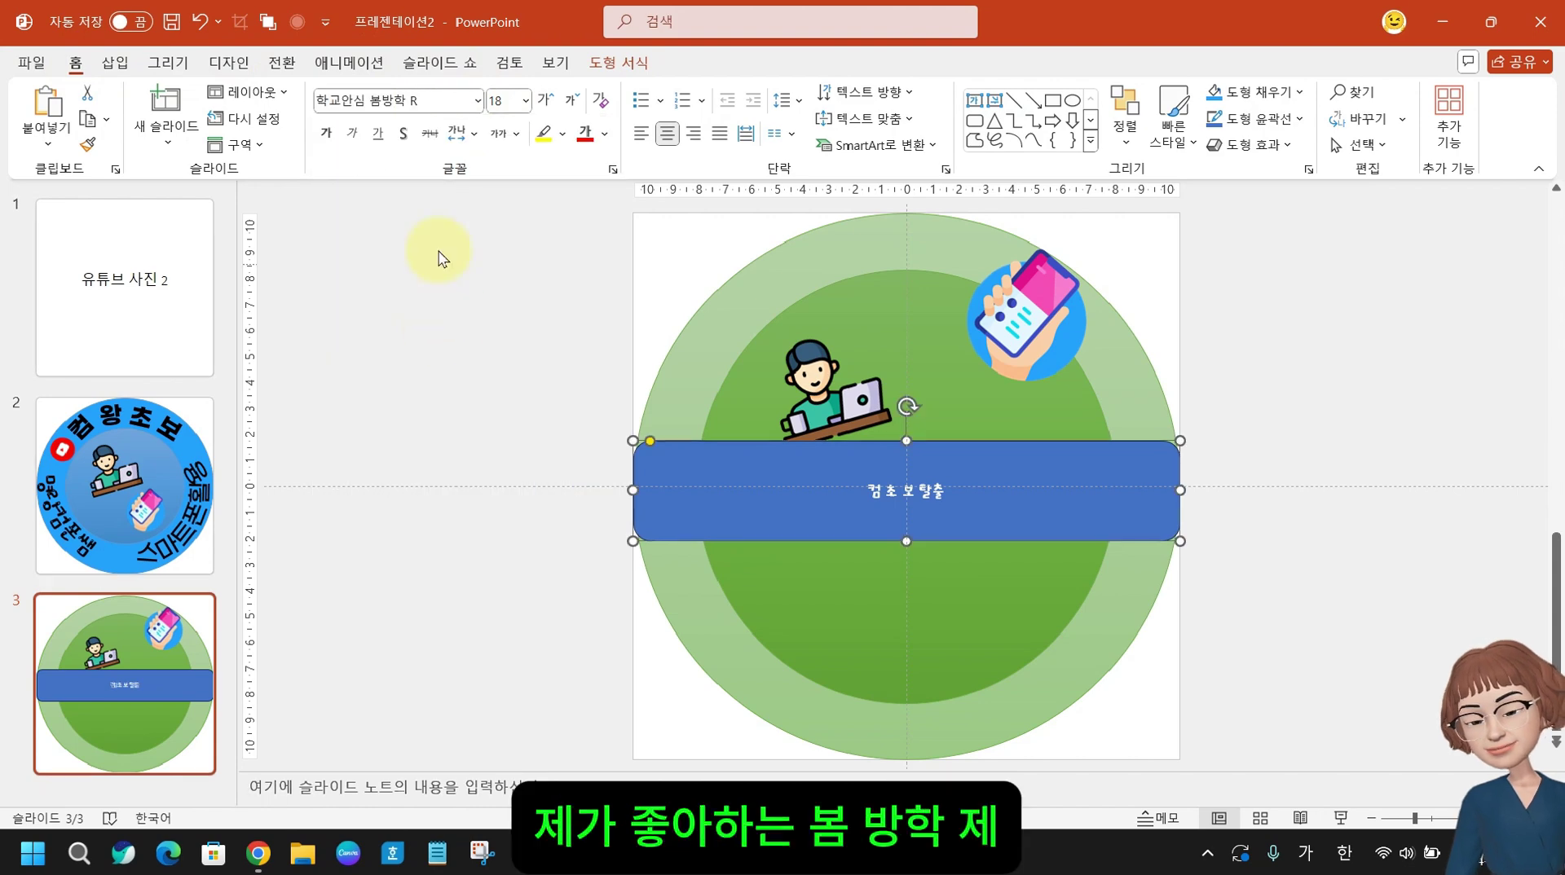
pyautogui.click(514, 102)
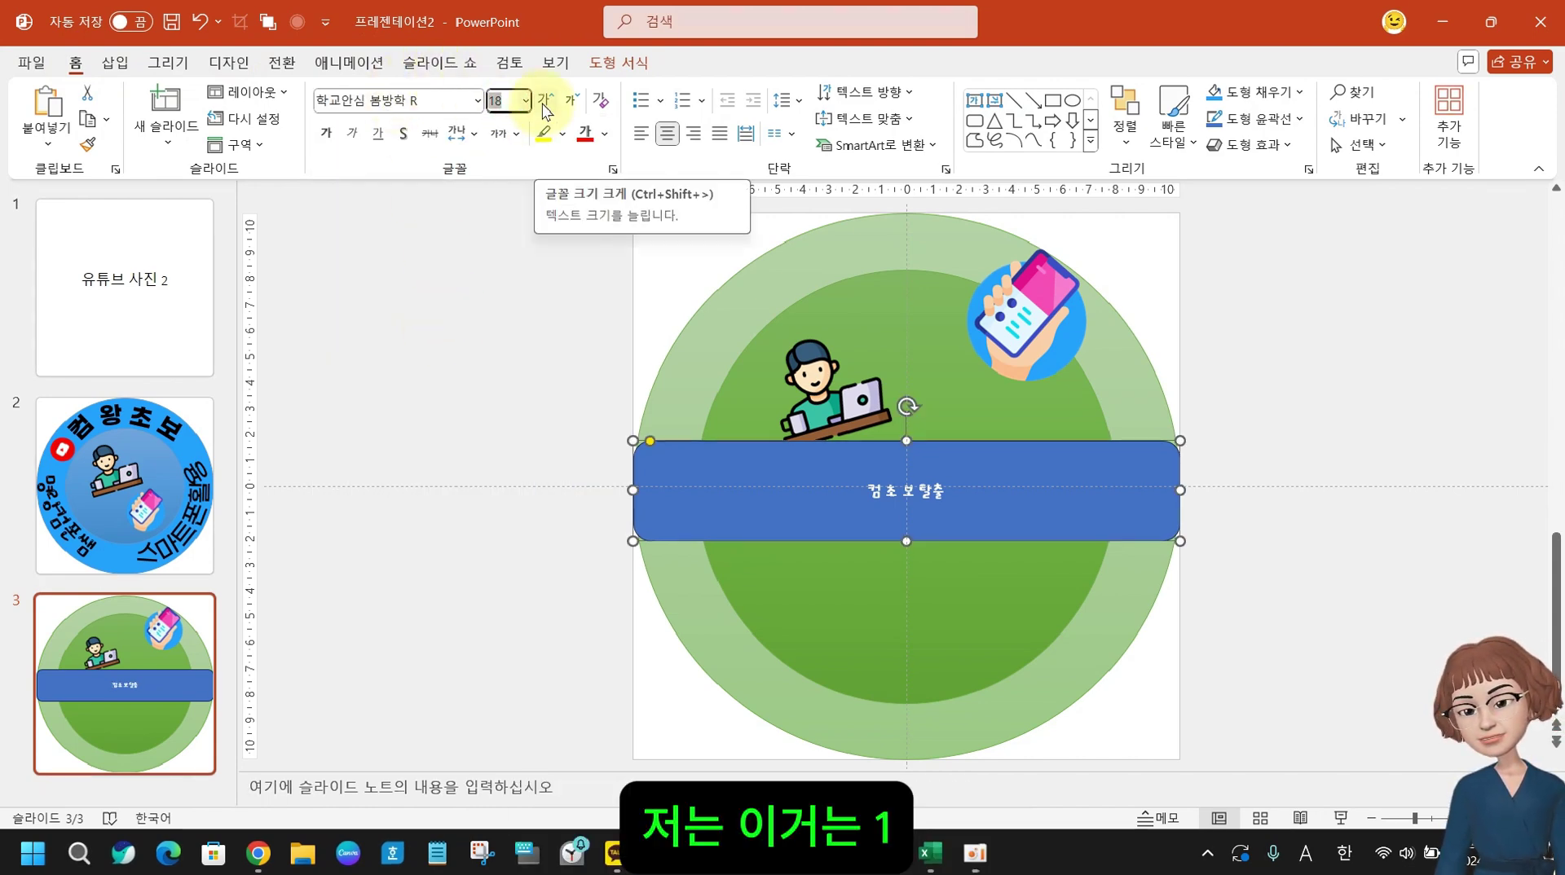
pyautogui.write('100')
pyautogui.press('Return')
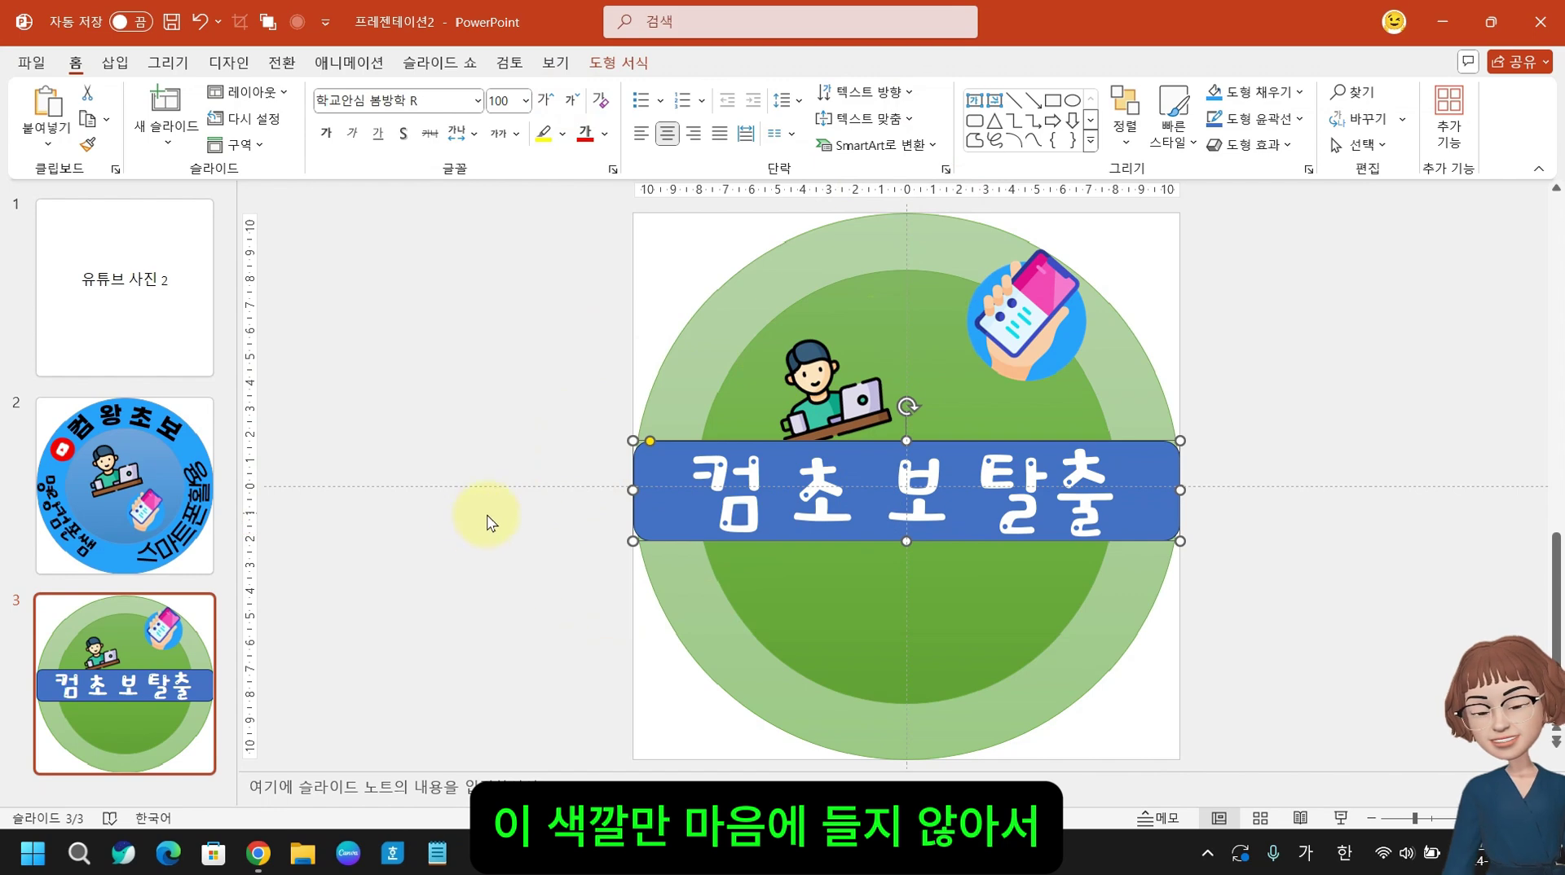
# - Fill the banner with the teal sampled from the computer icon's shirt using the Eyedropper
pyautogui.click(617, 65)
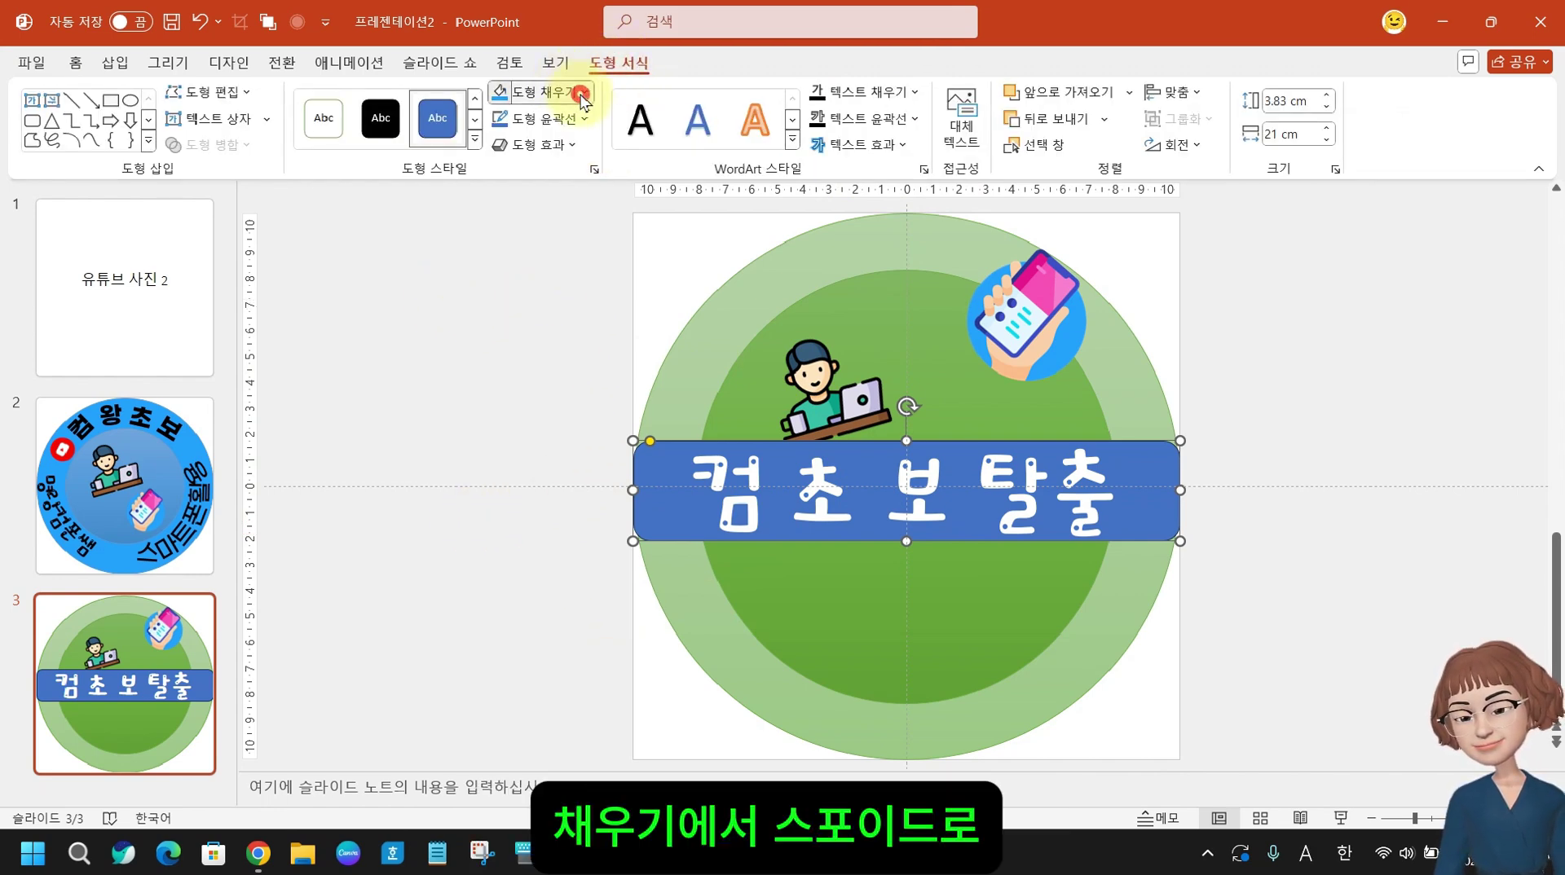
pyautogui.click(544, 92)
pyautogui.click(552, 472)
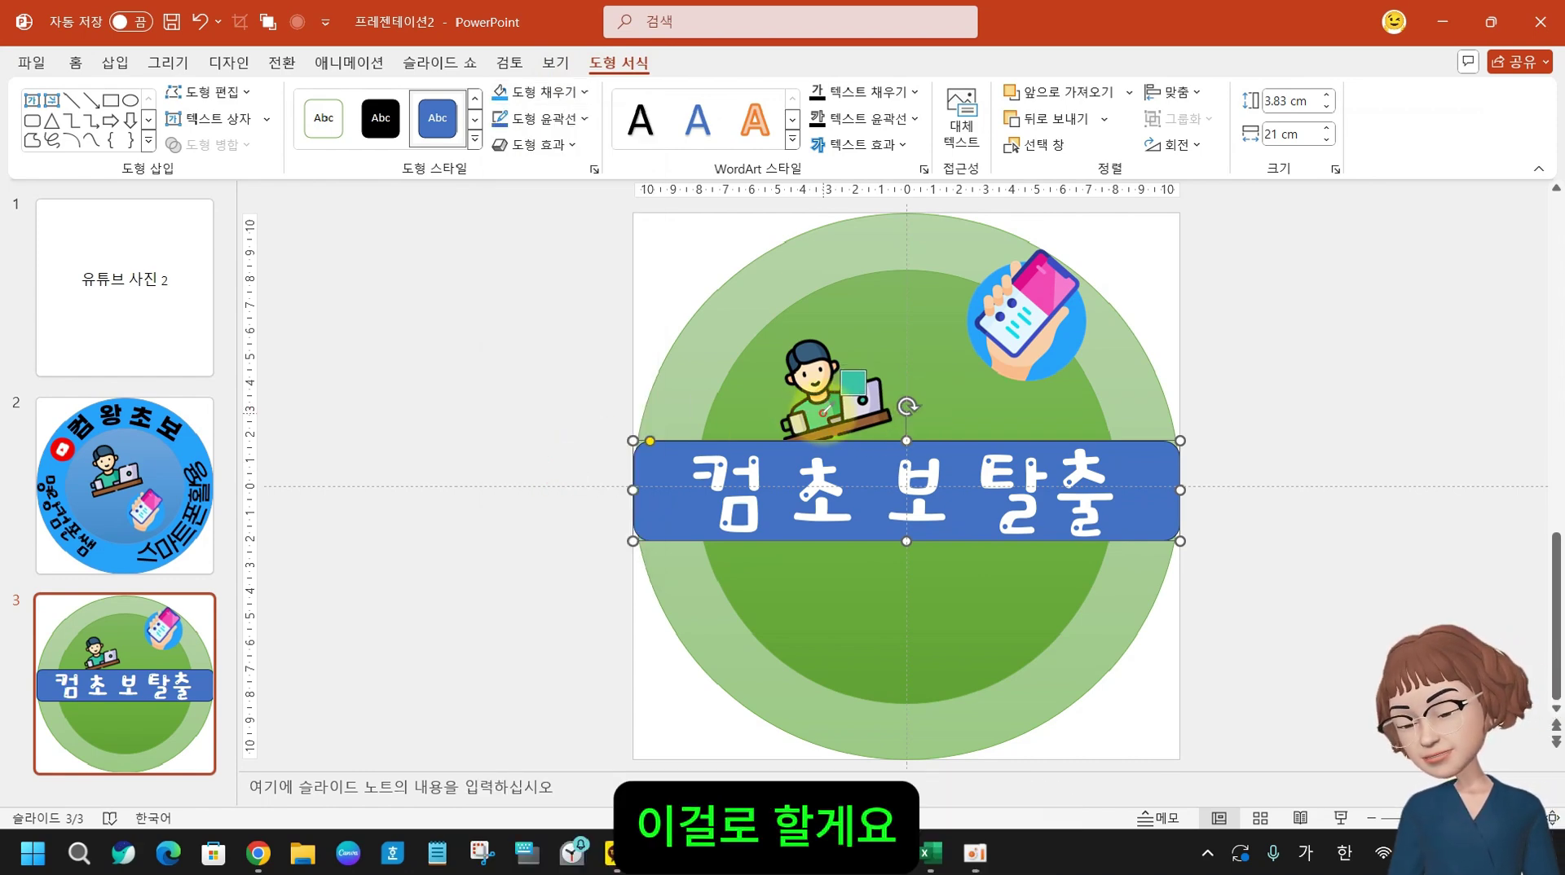
pyautogui.click(824, 411)
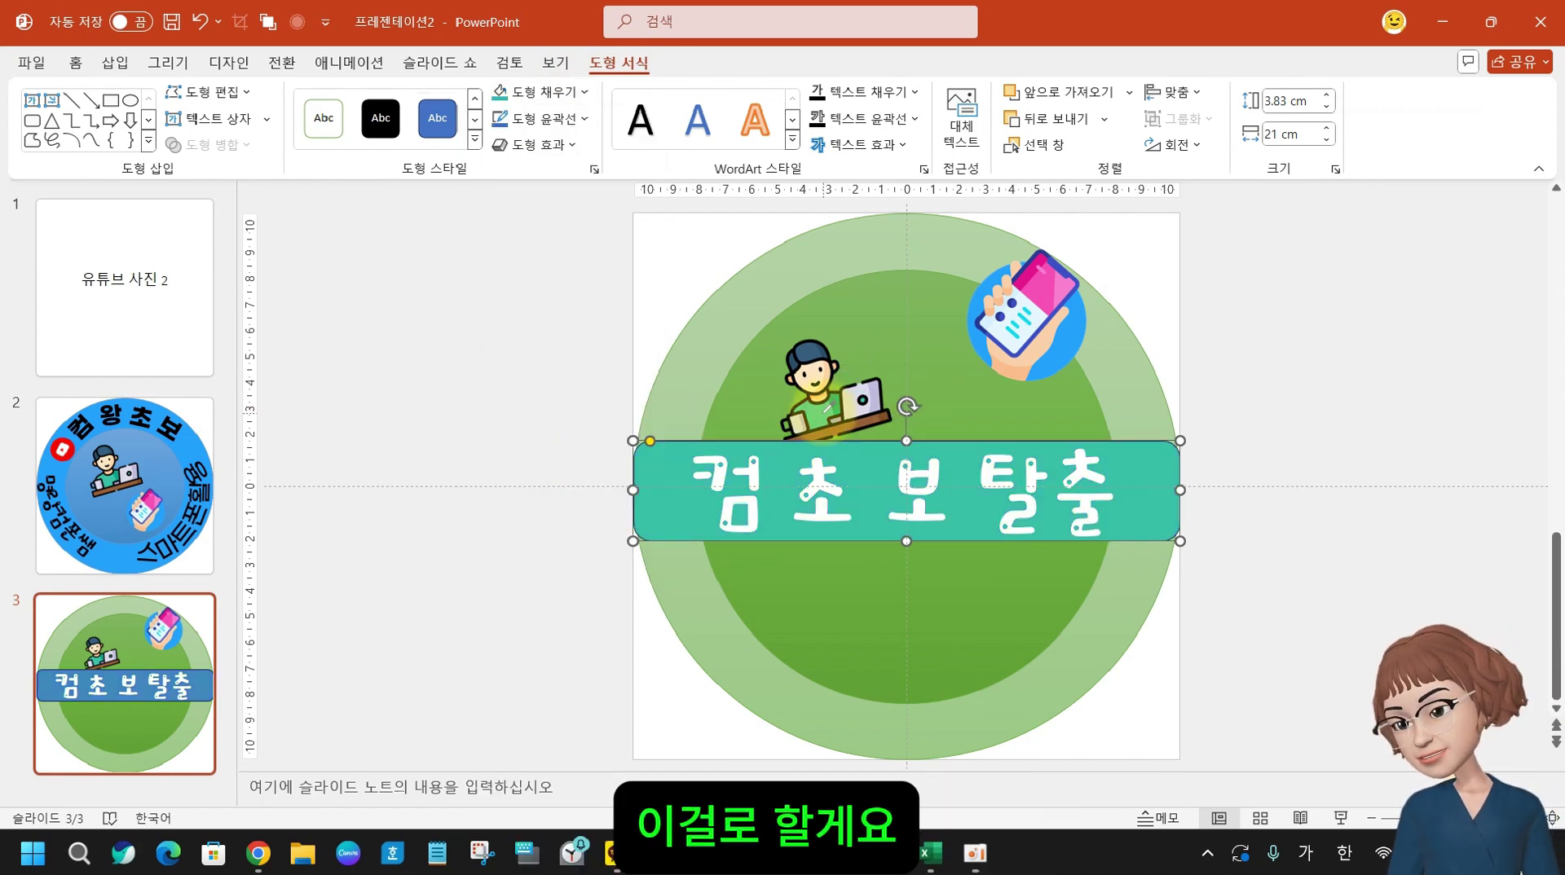
# - Recolour the banner's outline with the Eyedropper, using a colour sampled from the slide
pyautogui.click(585, 121)
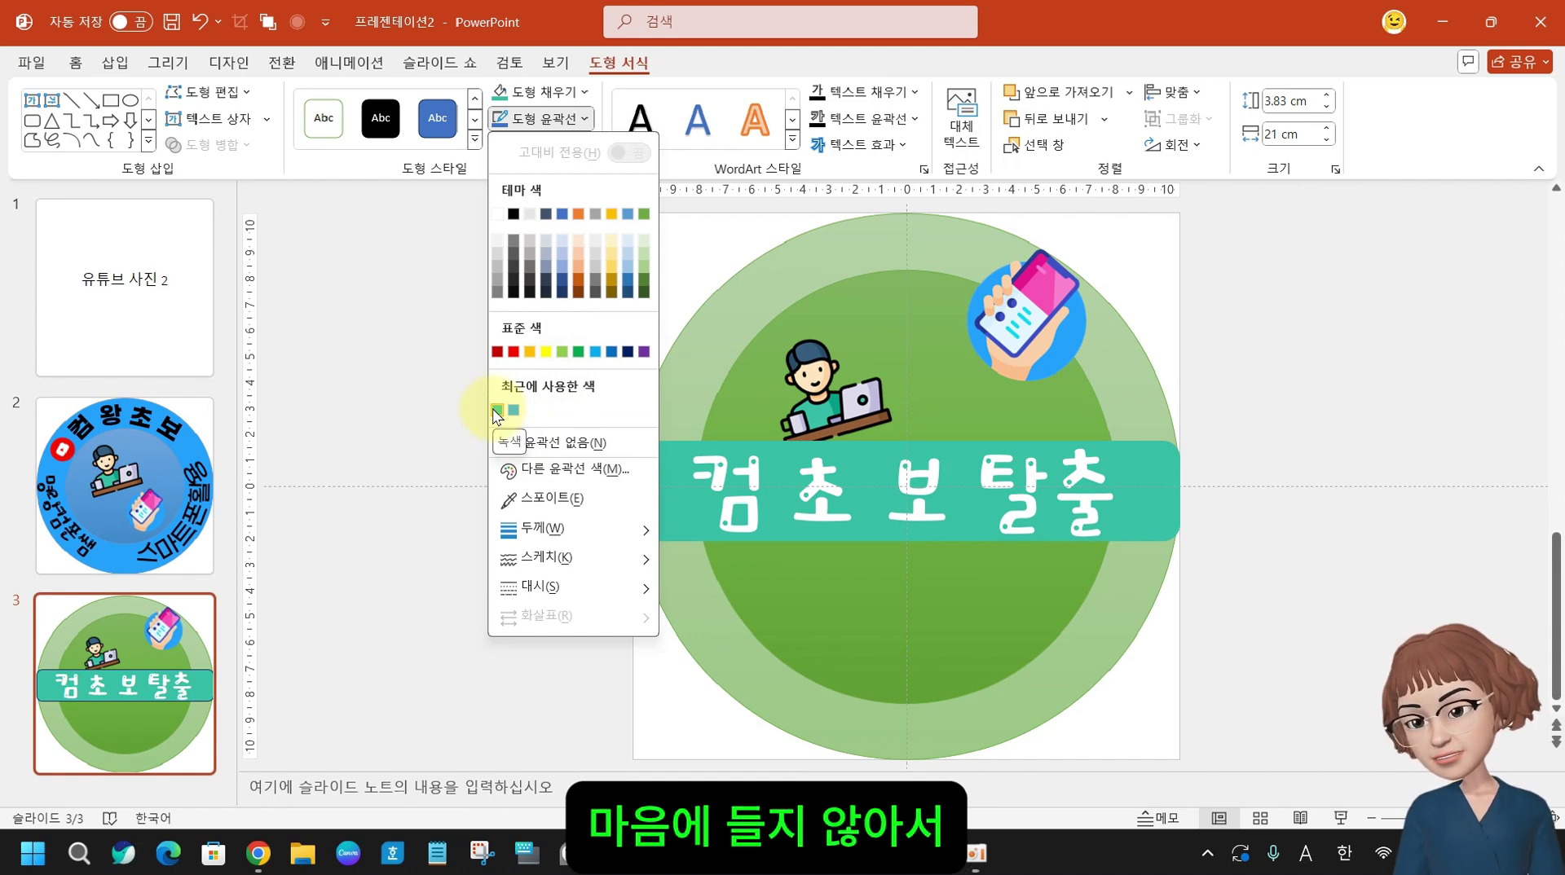
pyautogui.click(513, 498)
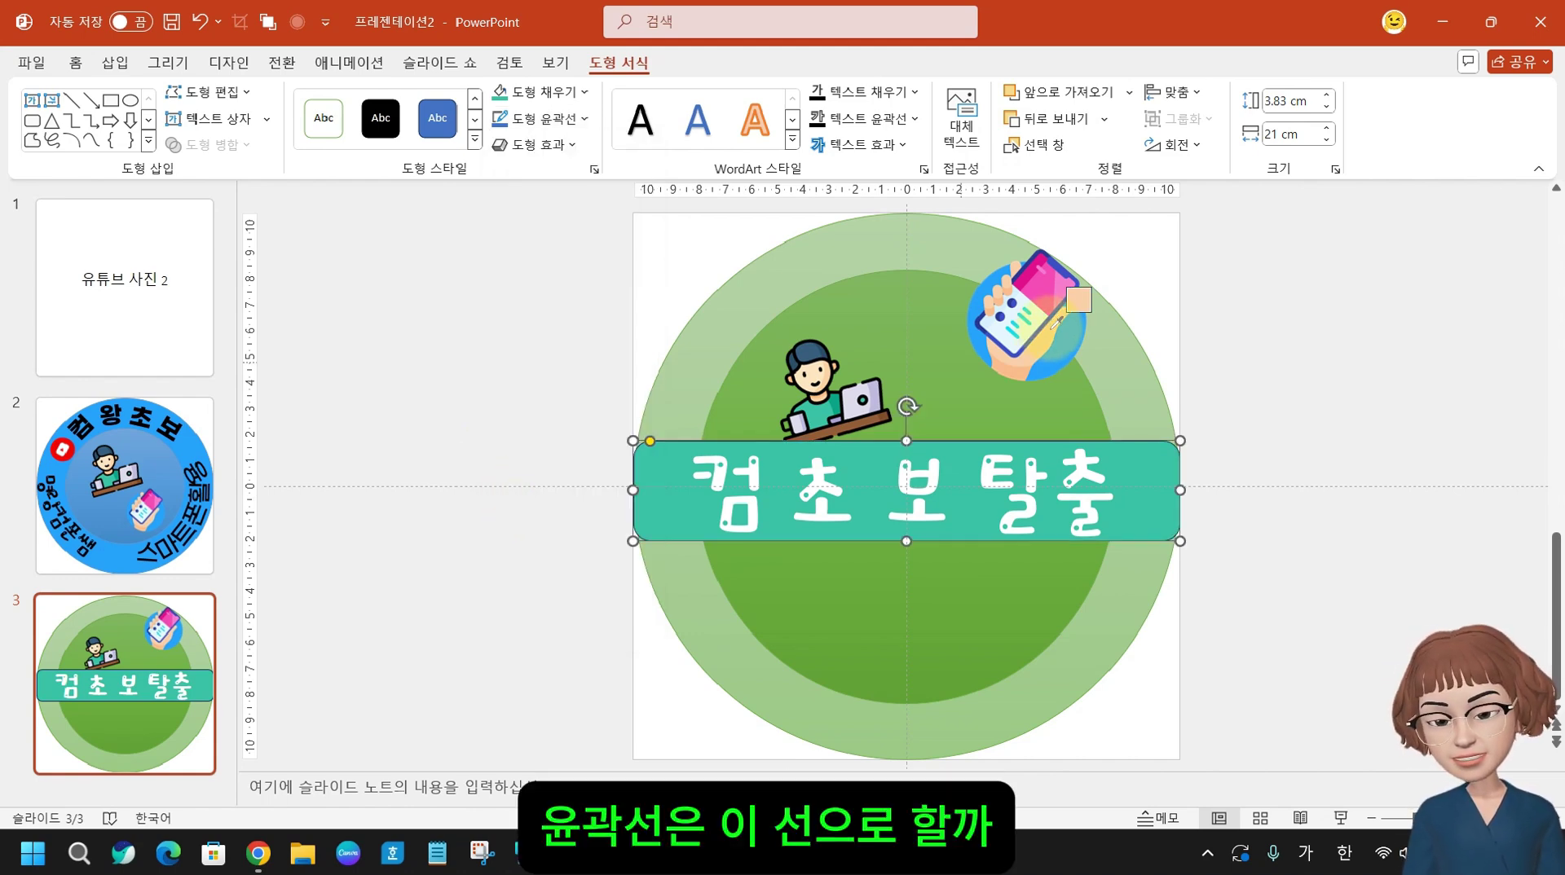
pyautogui.click(900, 318)
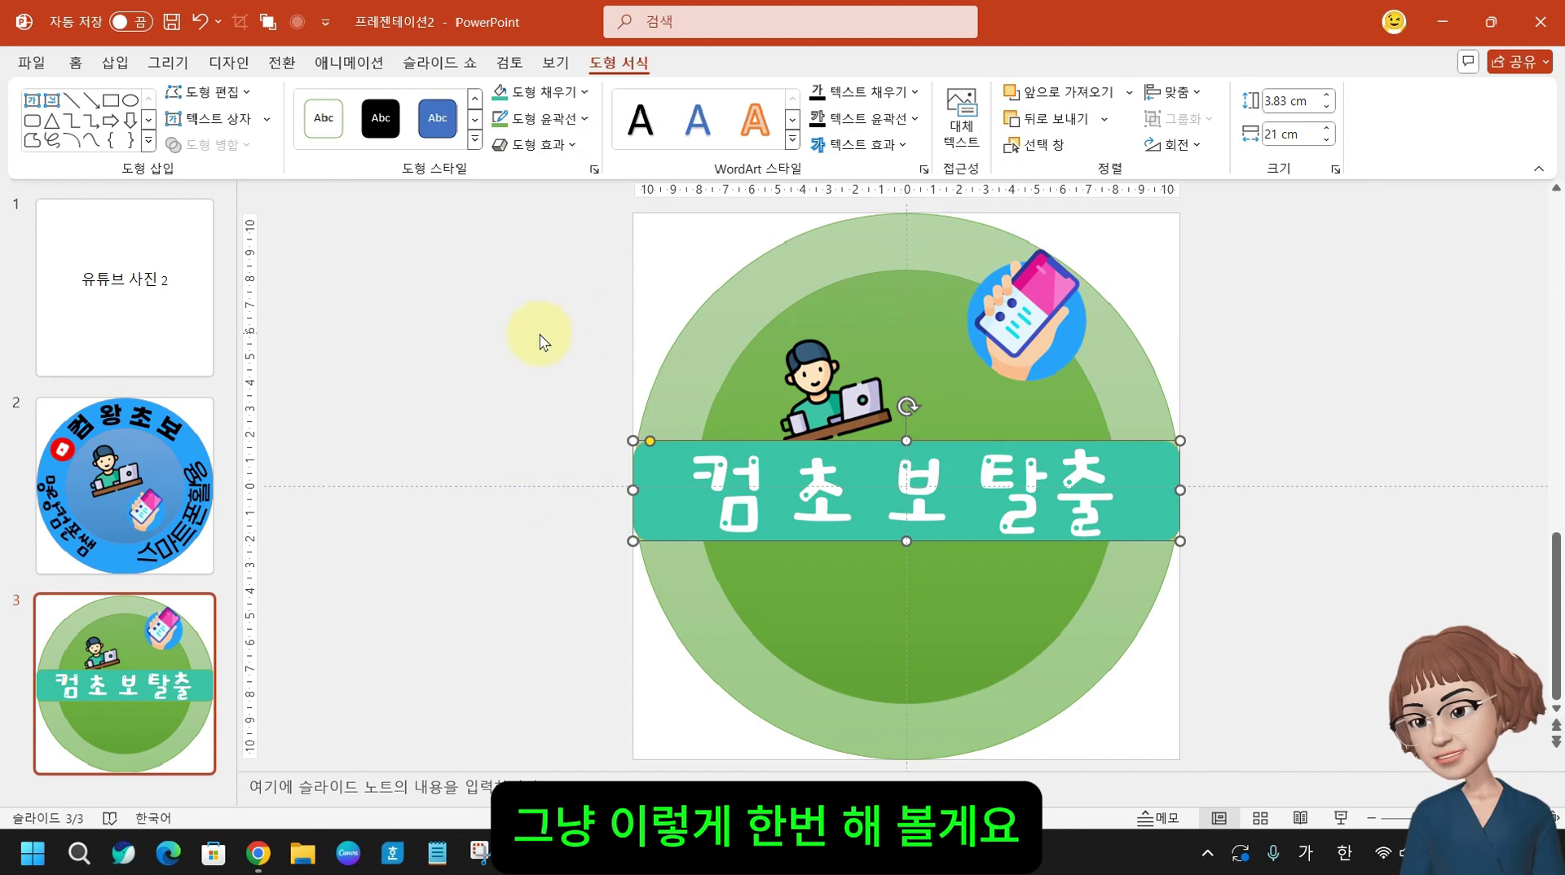
pyautogui.click(472, 342)
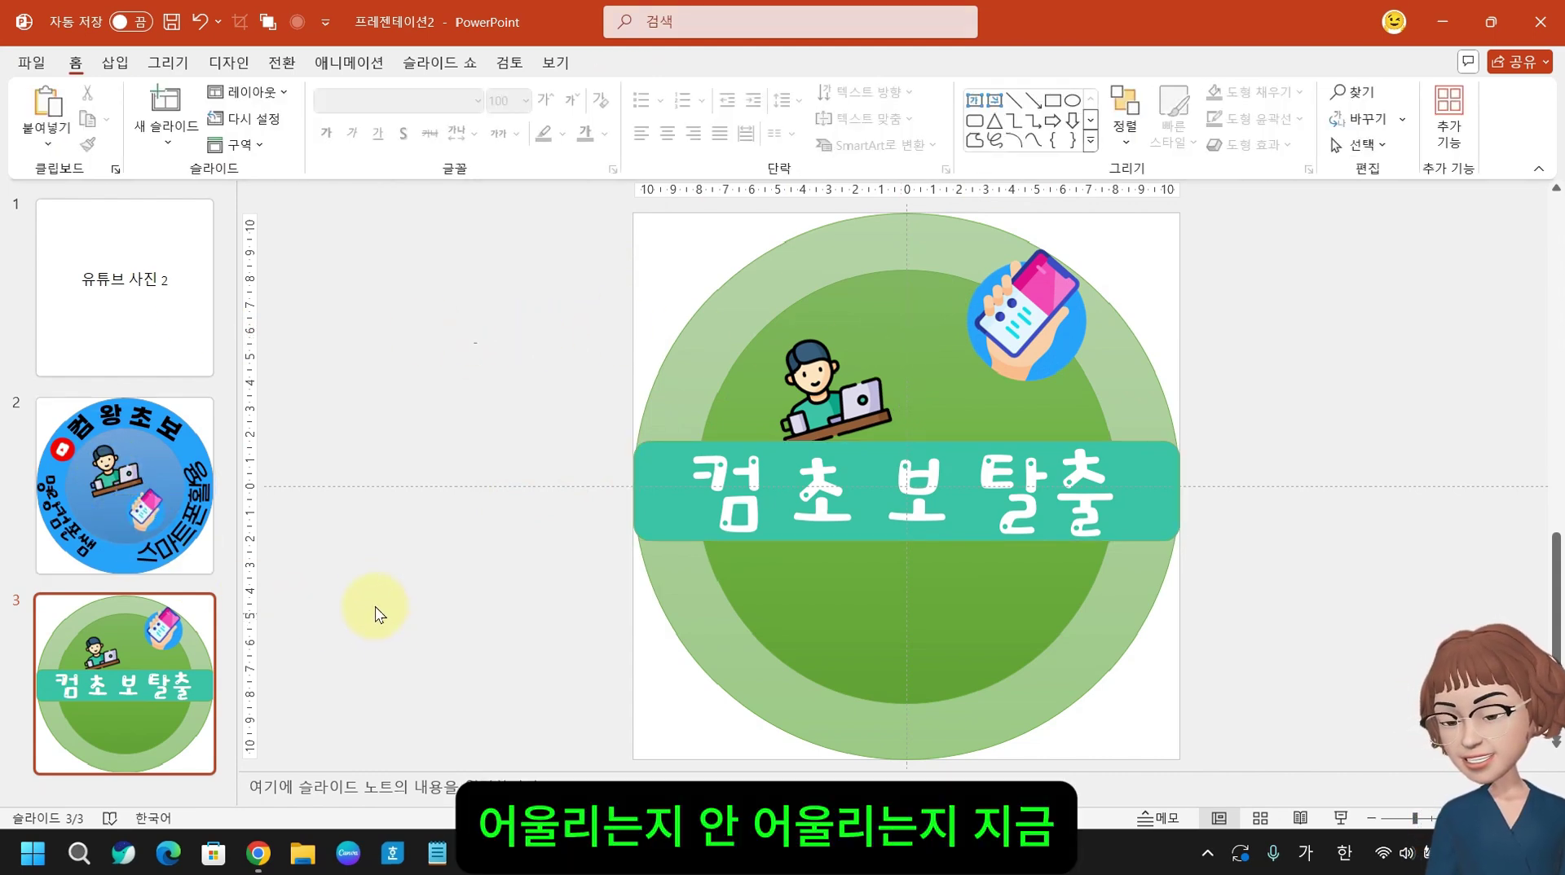
# - Copy the YouTube icon from slide 2 to slide 3 and set it nearly upright at the left end of the banner
pyautogui.click(1136, 499)
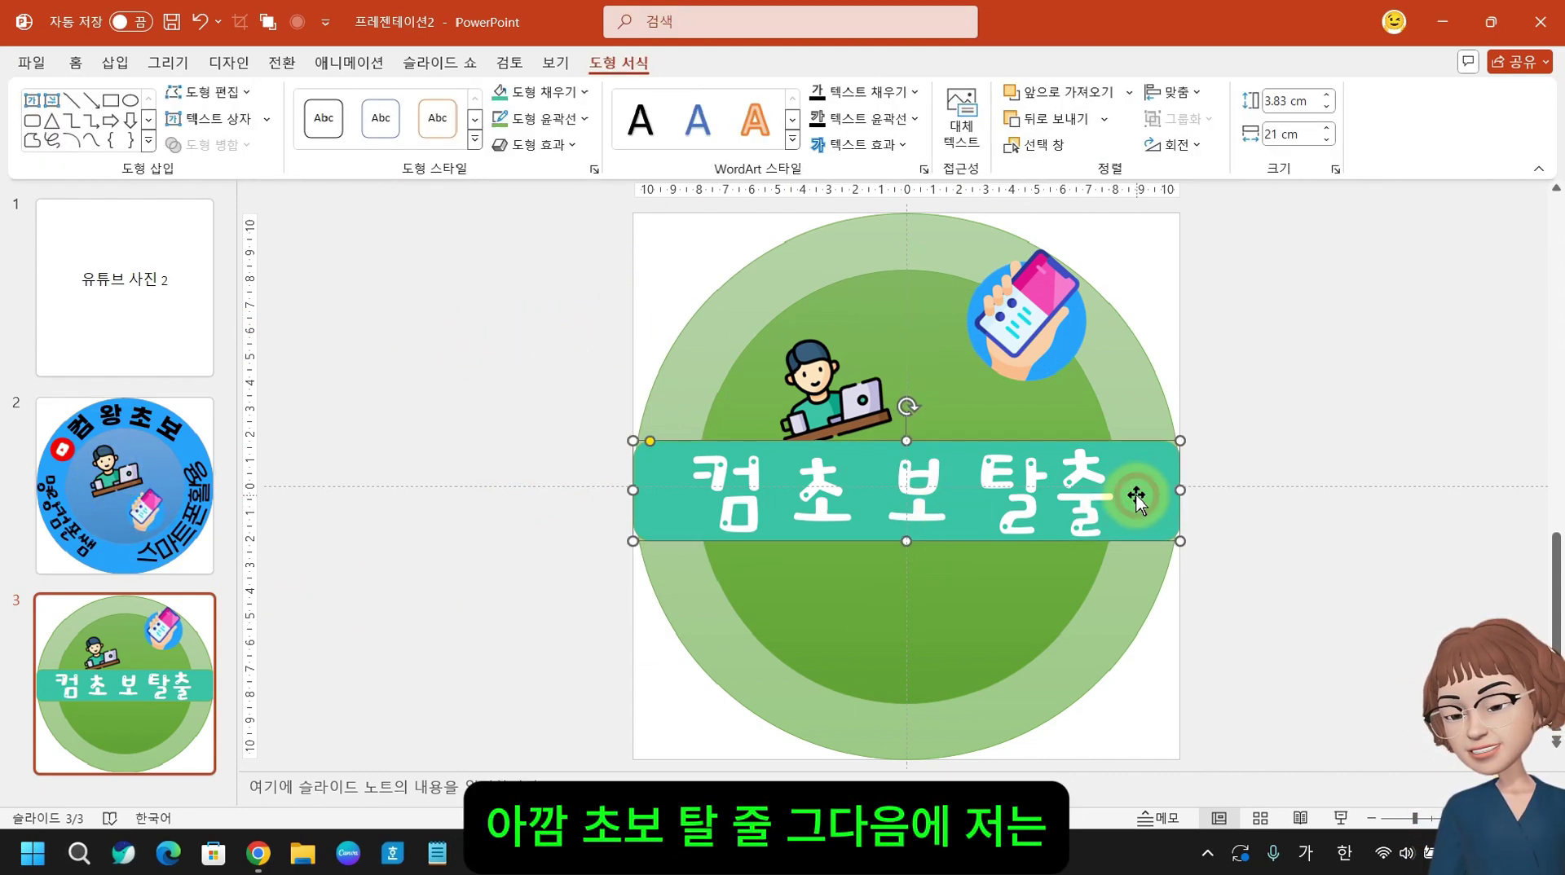
pyautogui.click(110, 463)
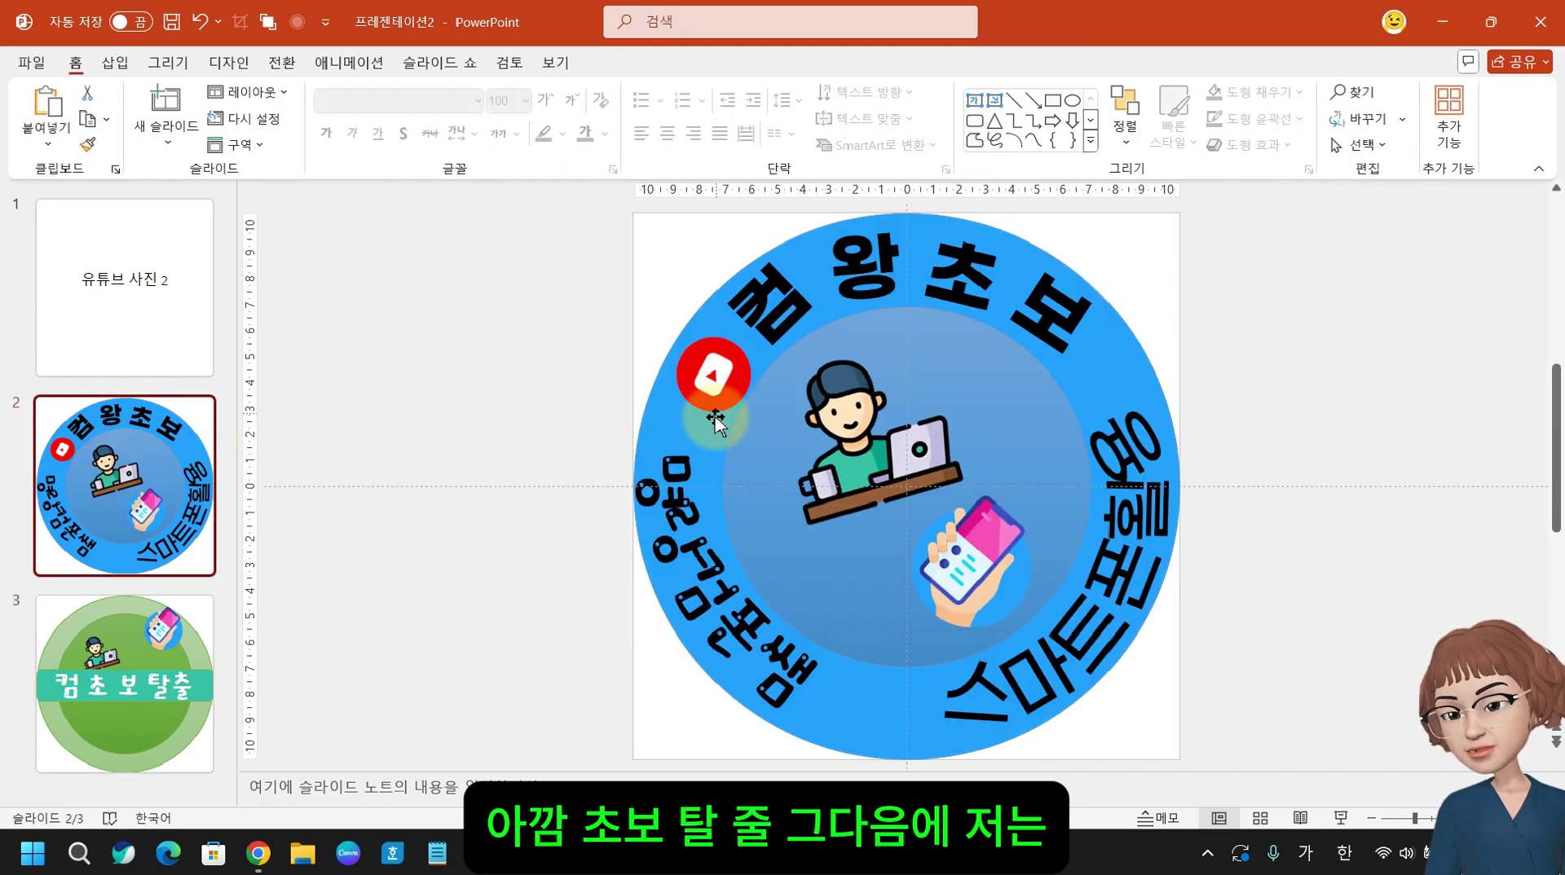
pyautogui.click(716, 372)
pyautogui.click(722, 373)
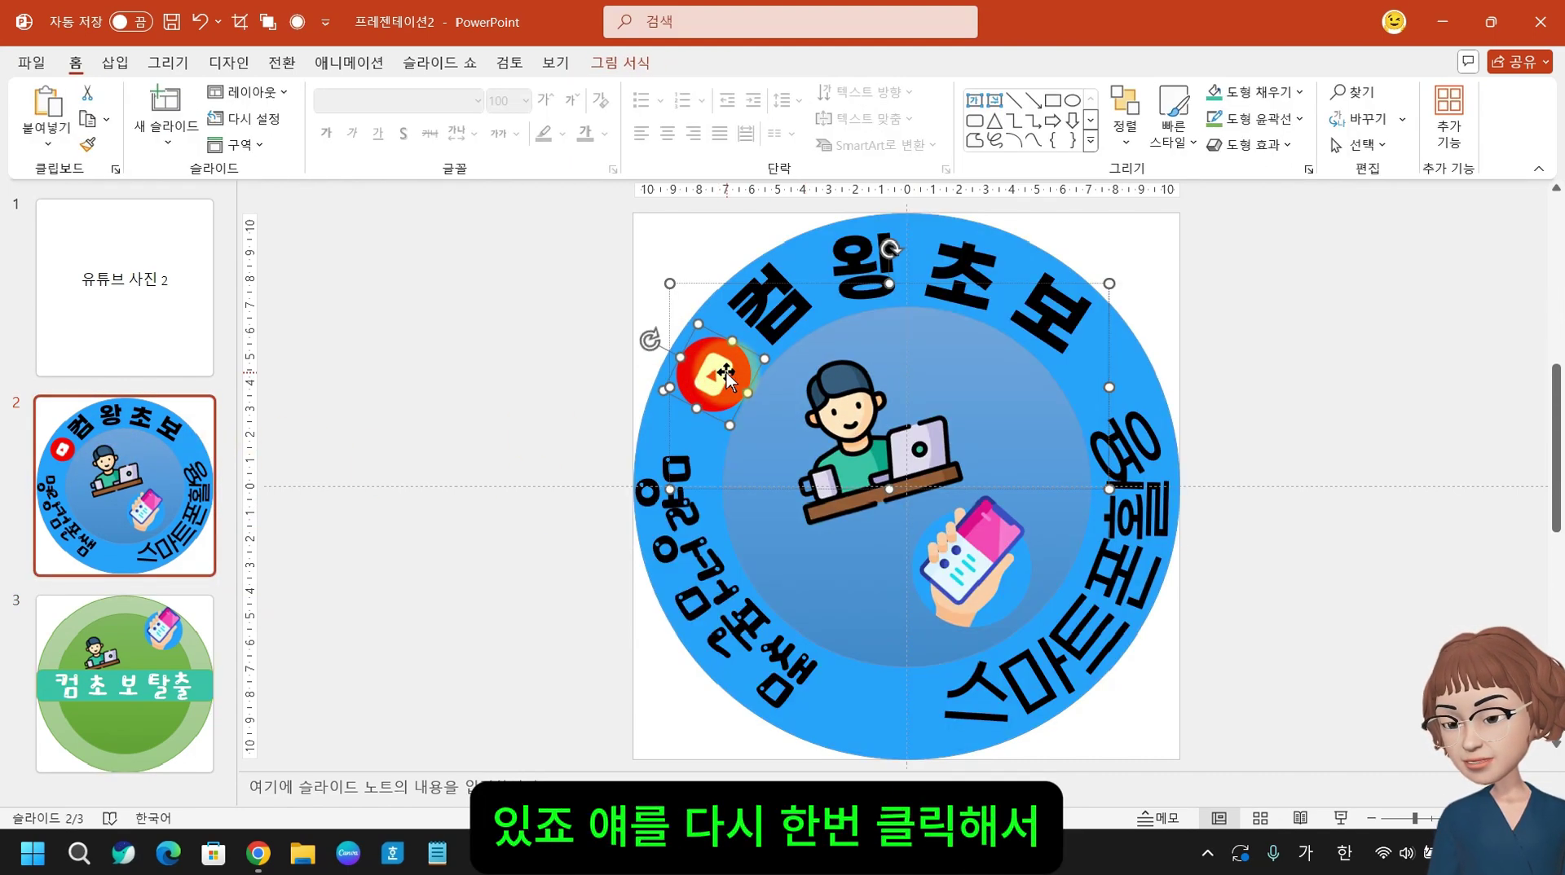
pyautogui.click(699, 402)
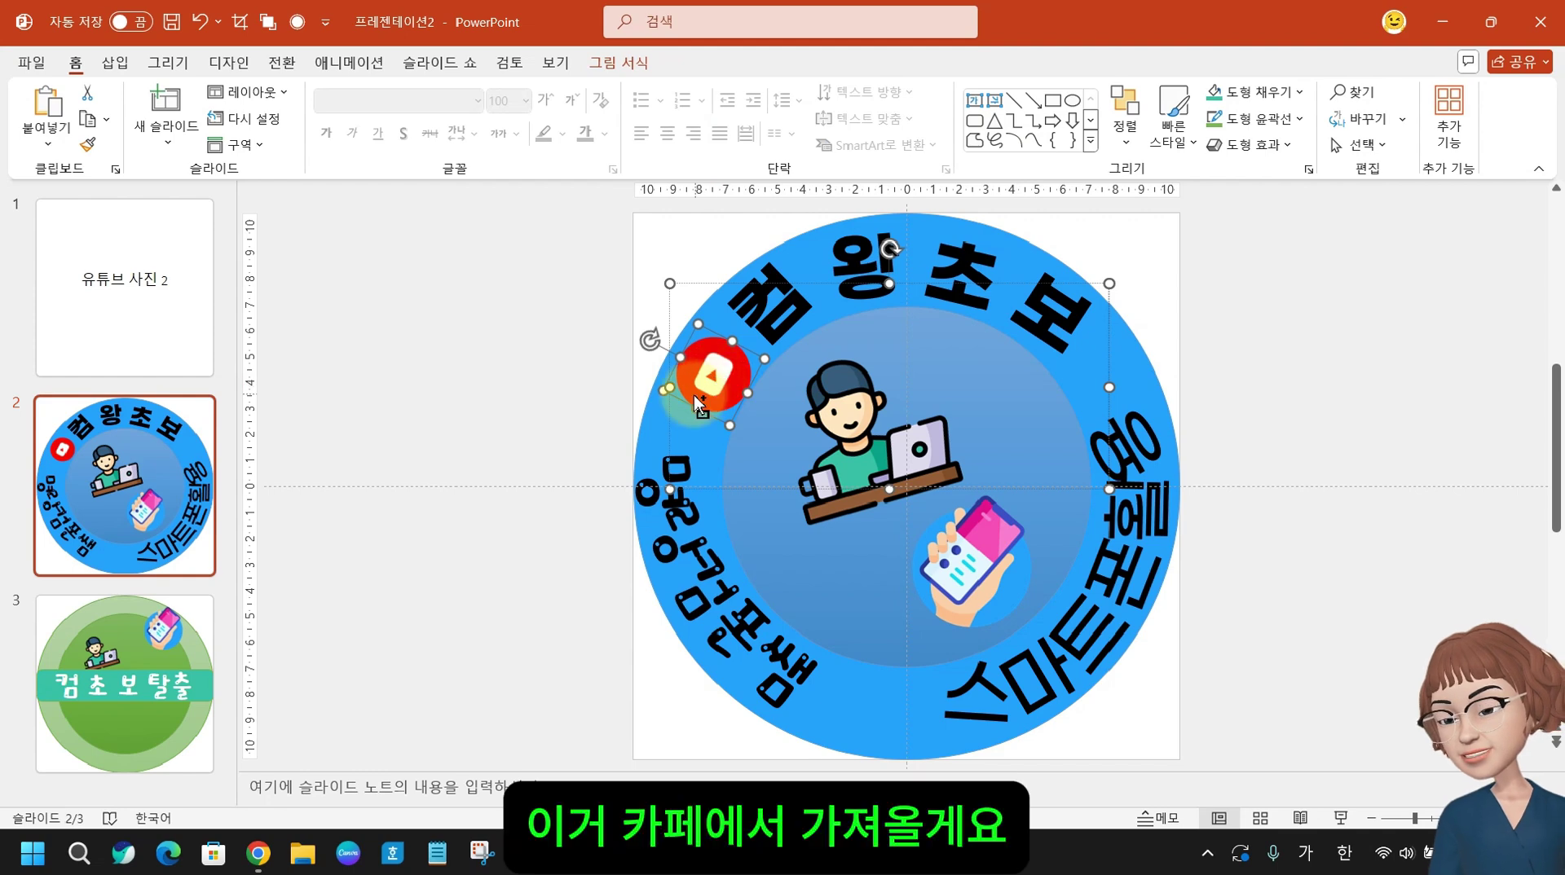
pyautogui.click(155, 689)
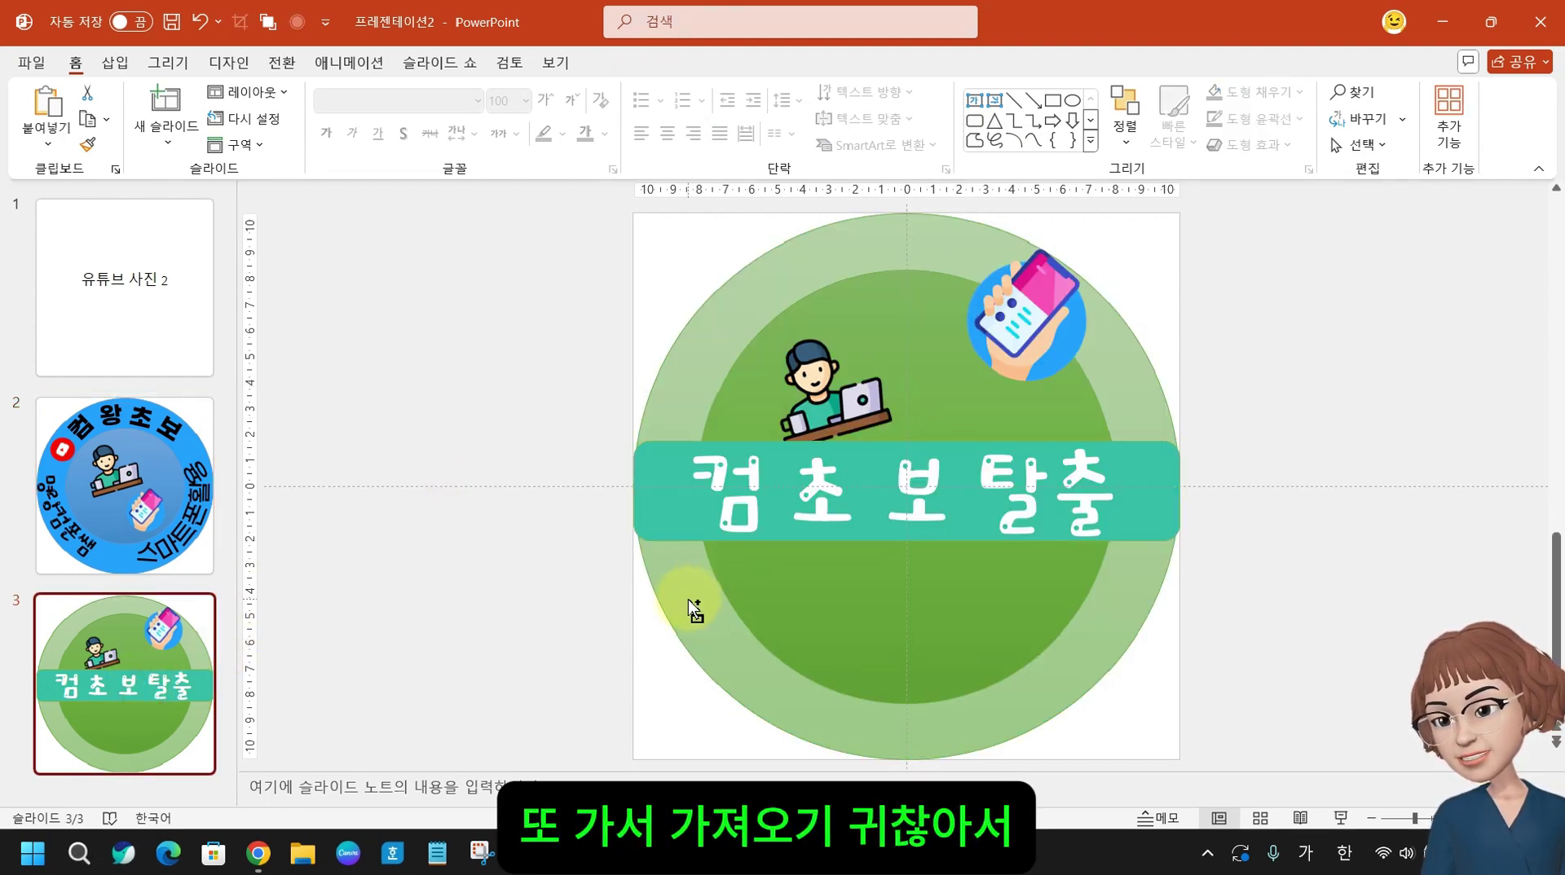
pyautogui.hotkey('ctrl', 'v')
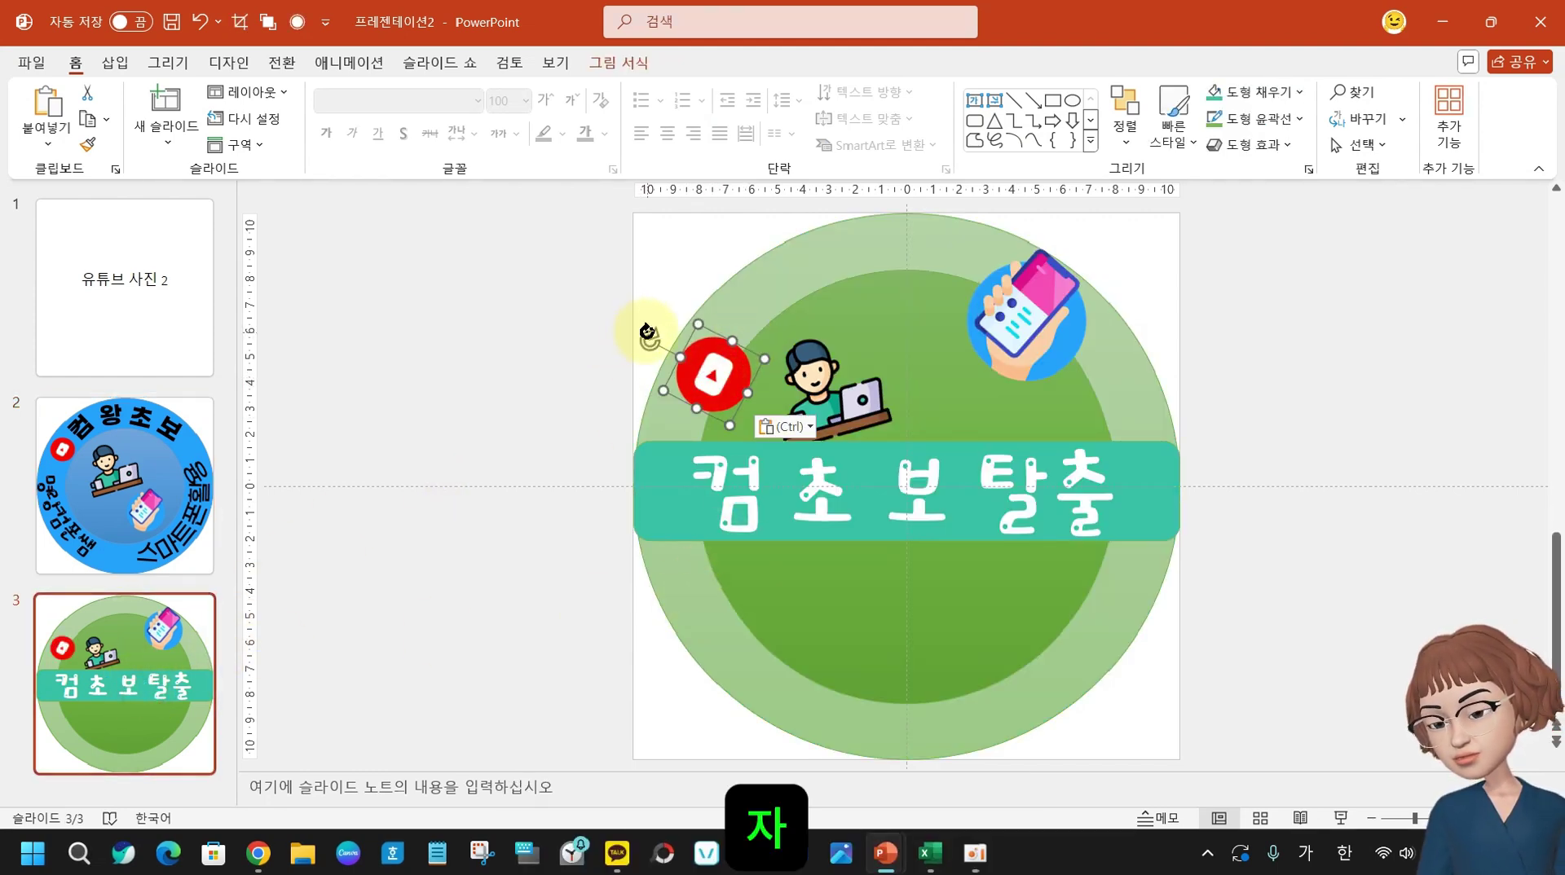
pyautogui.moveTo(647, 332); pyautogui.dragTo(710, 302)
pyautogui.moveTo(723, 387); pyautogui.dragTo(687, 507)
# - Right-align the banner text and nudge the YouTube icon to the vertical centre of the banner's left end
pyautogui.click(945, 522)
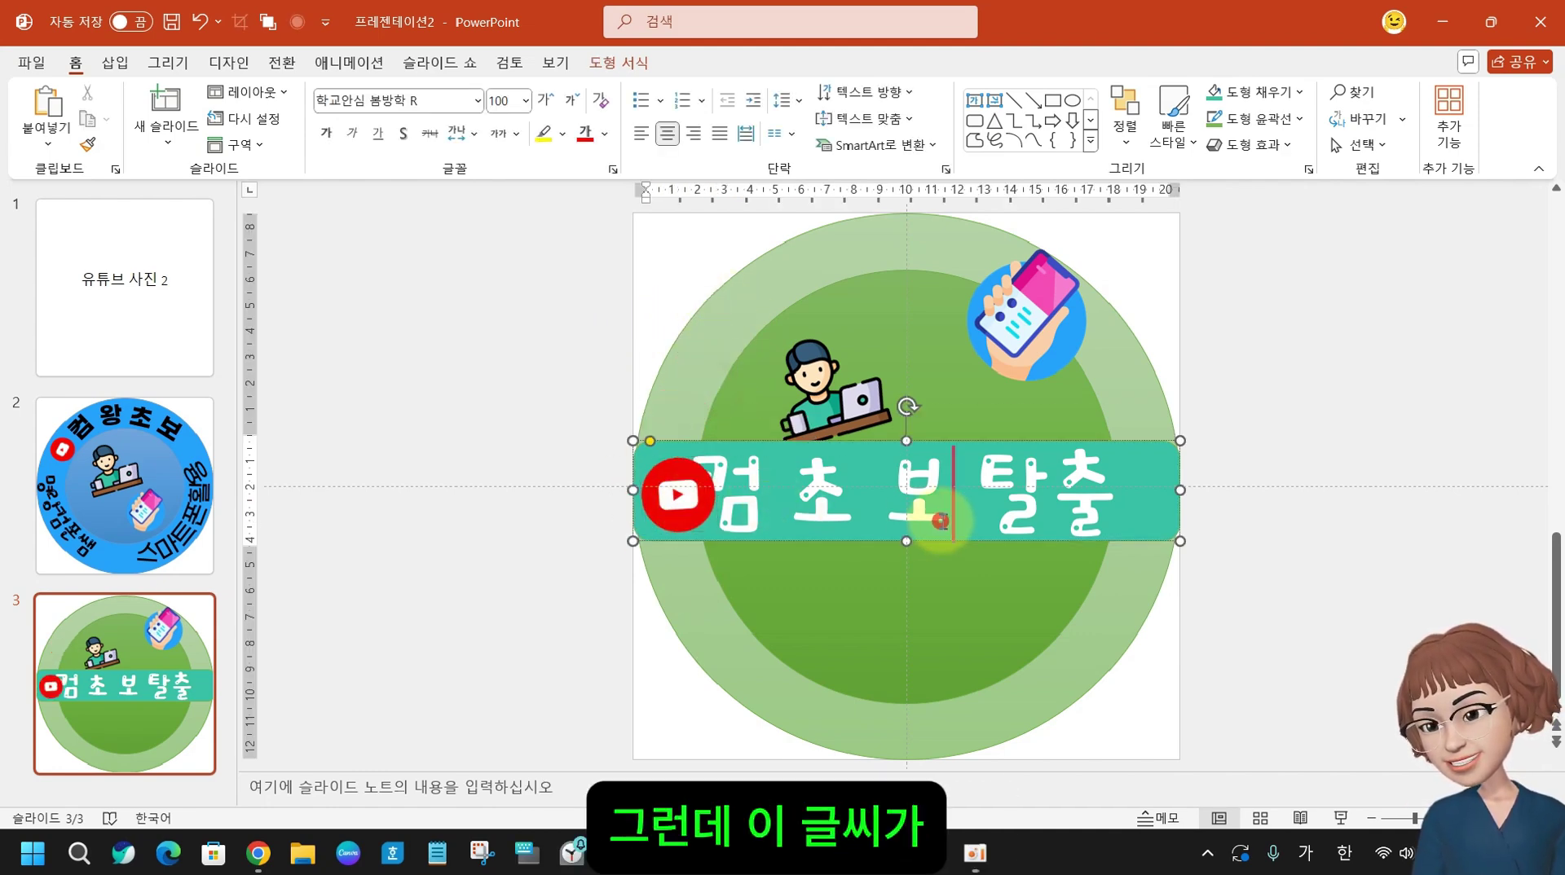
pyautogui.click(1131, 447)
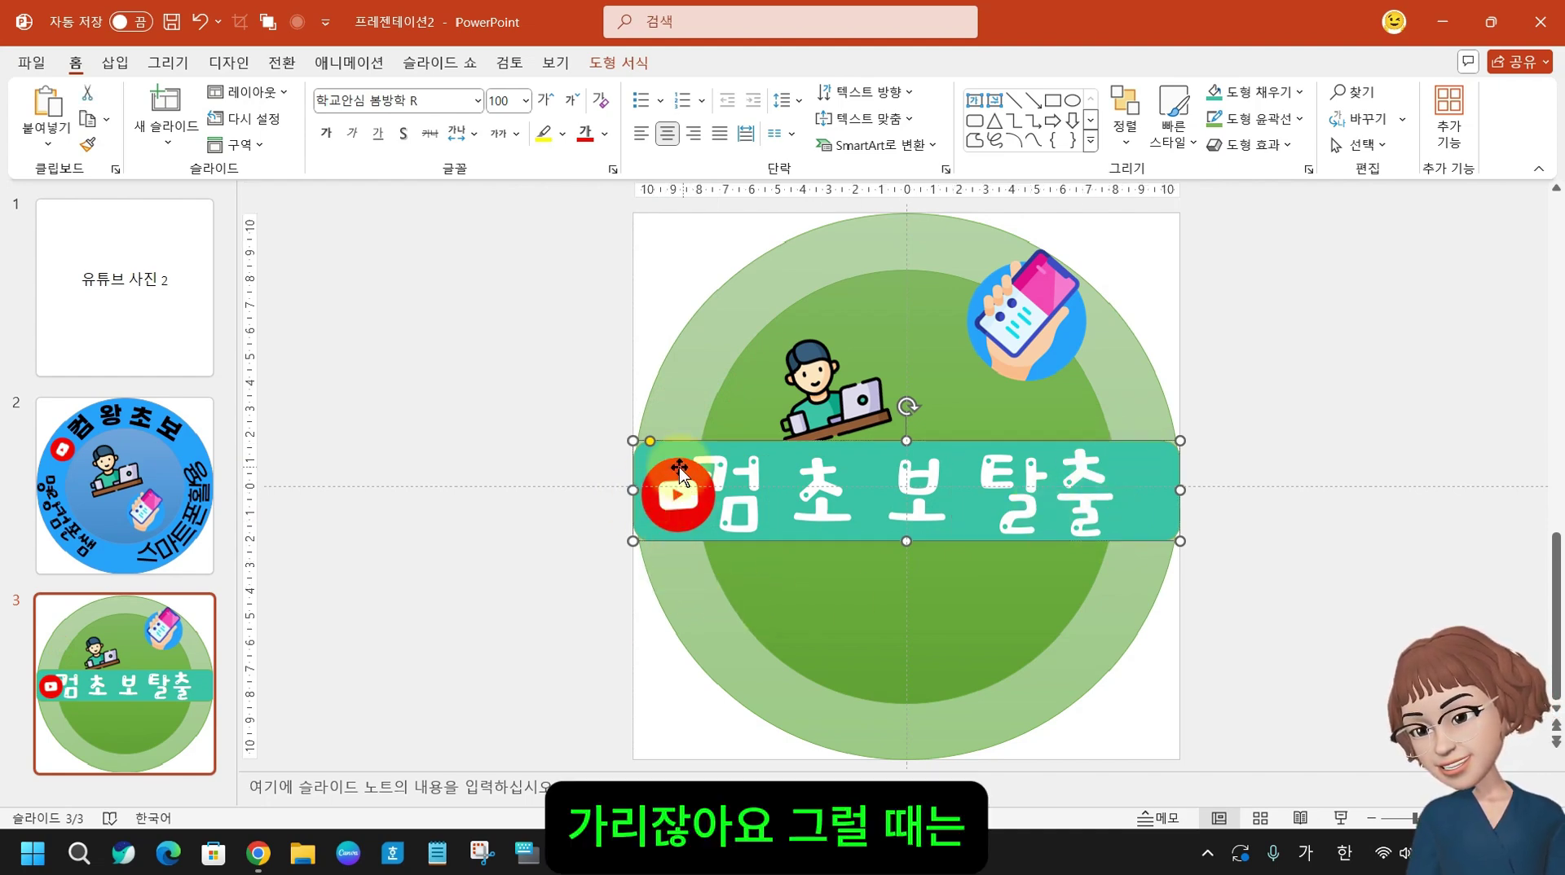
pyautogui.click(692, 135)
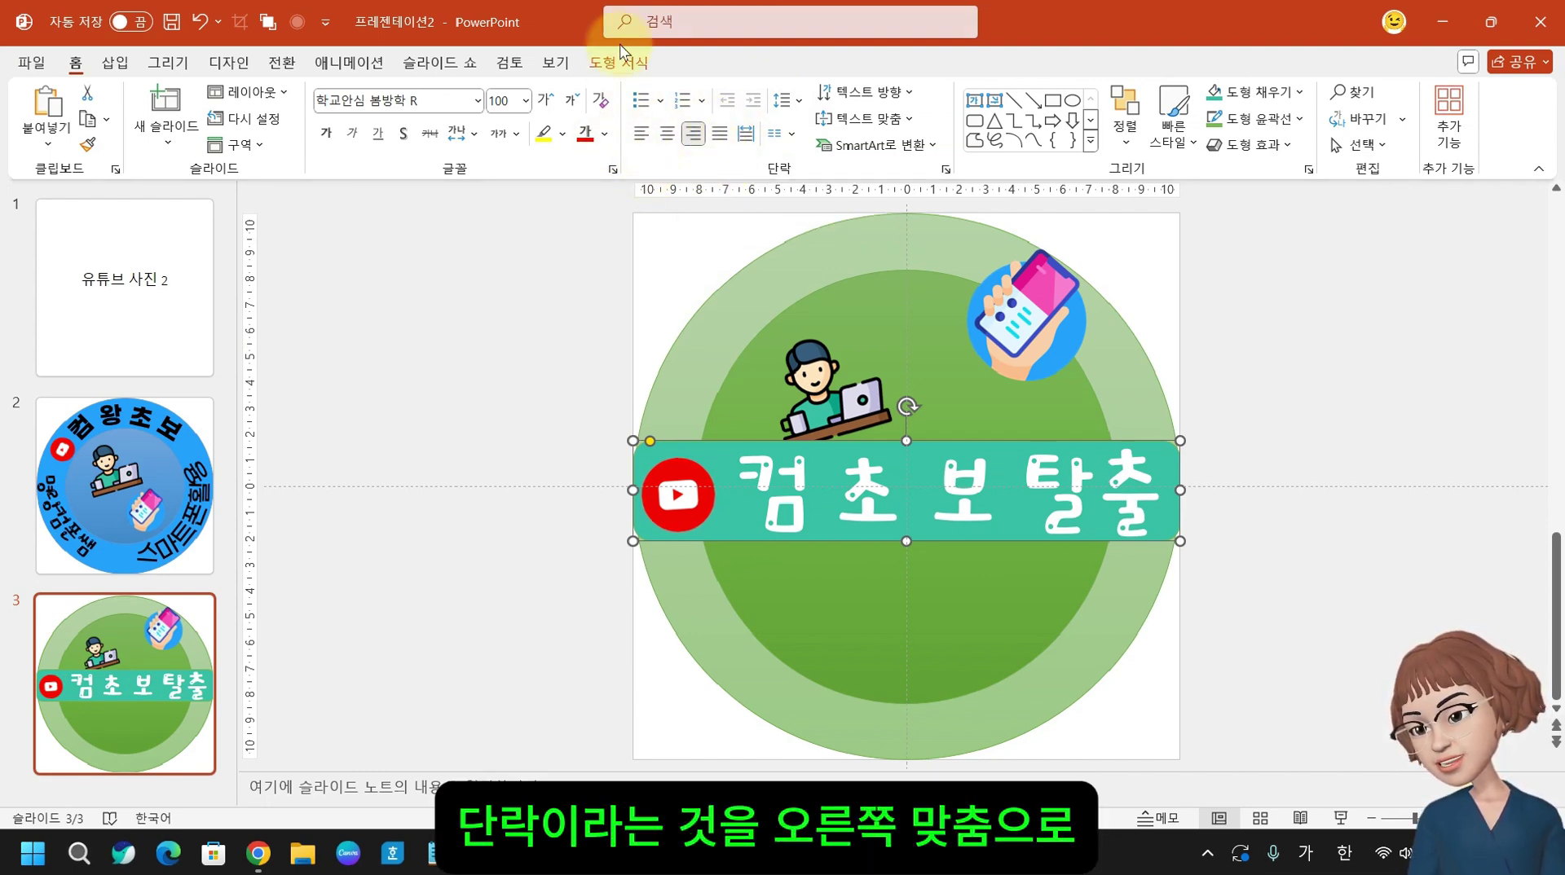
pyautogui.click(677, 499)
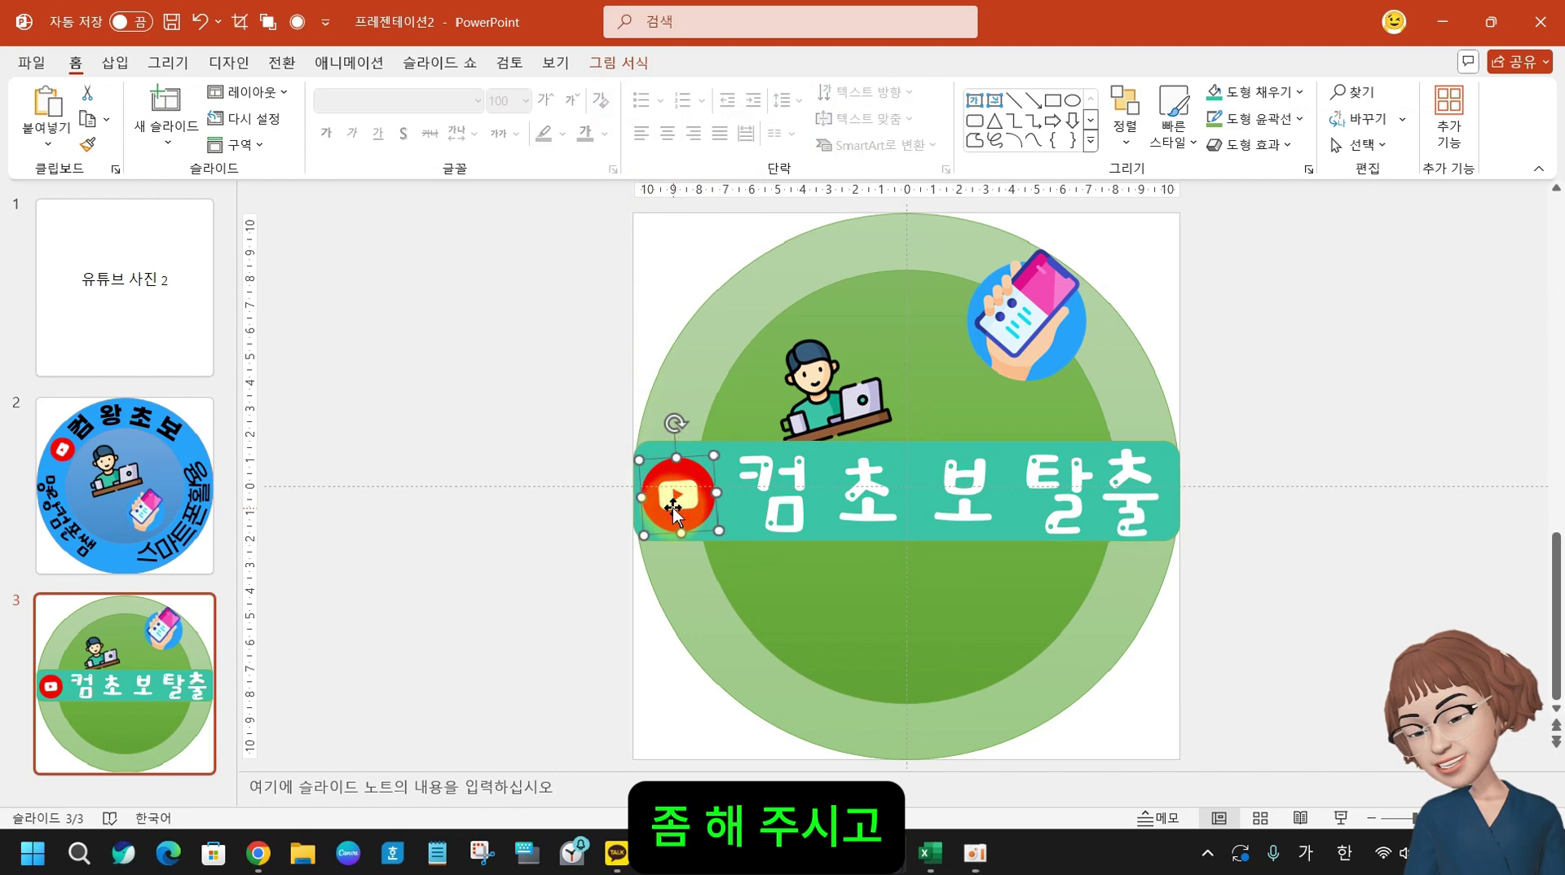
pyautogui.moveTo(676, 504); pyautogui.dragTo(680, 503)
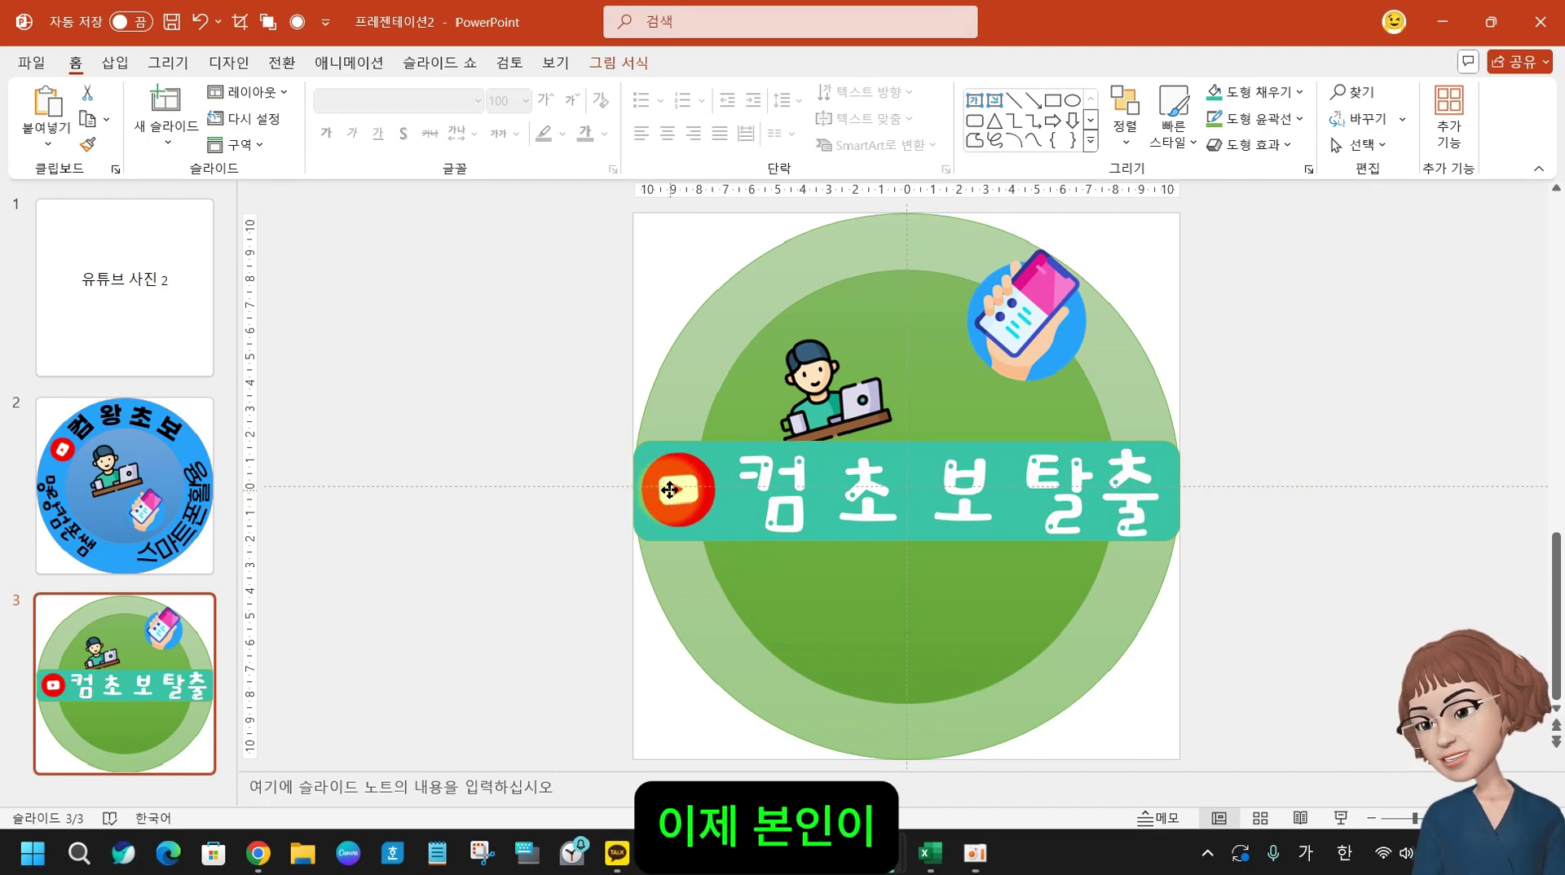
# - Switch to Flaticon in the browser and search the icons for "computer"
pyautogui.click(798, 430)
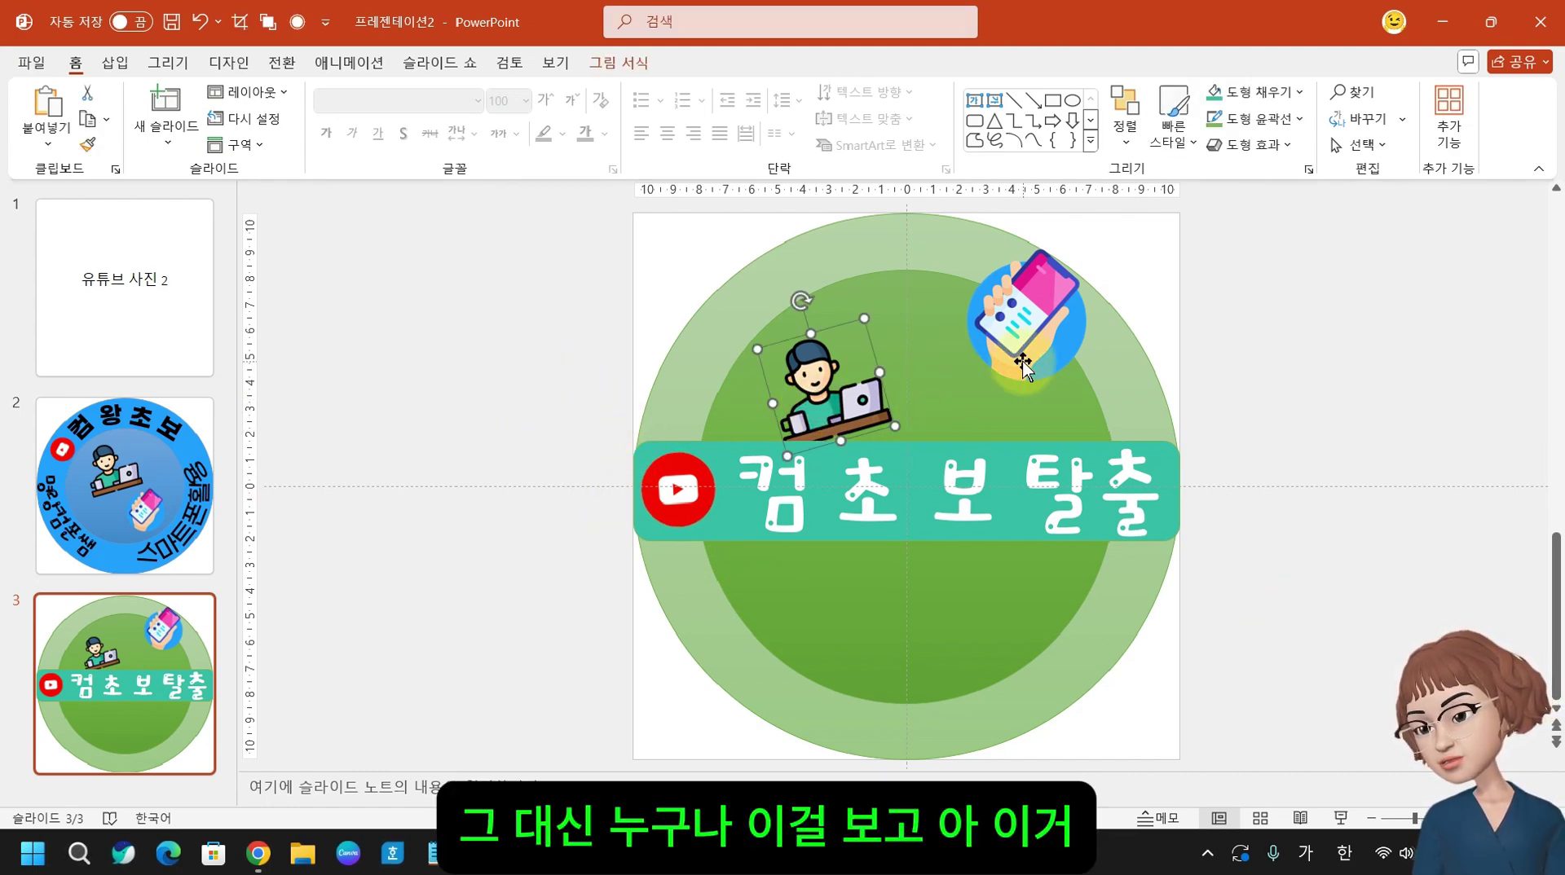
pyautogui.click(265, 848)
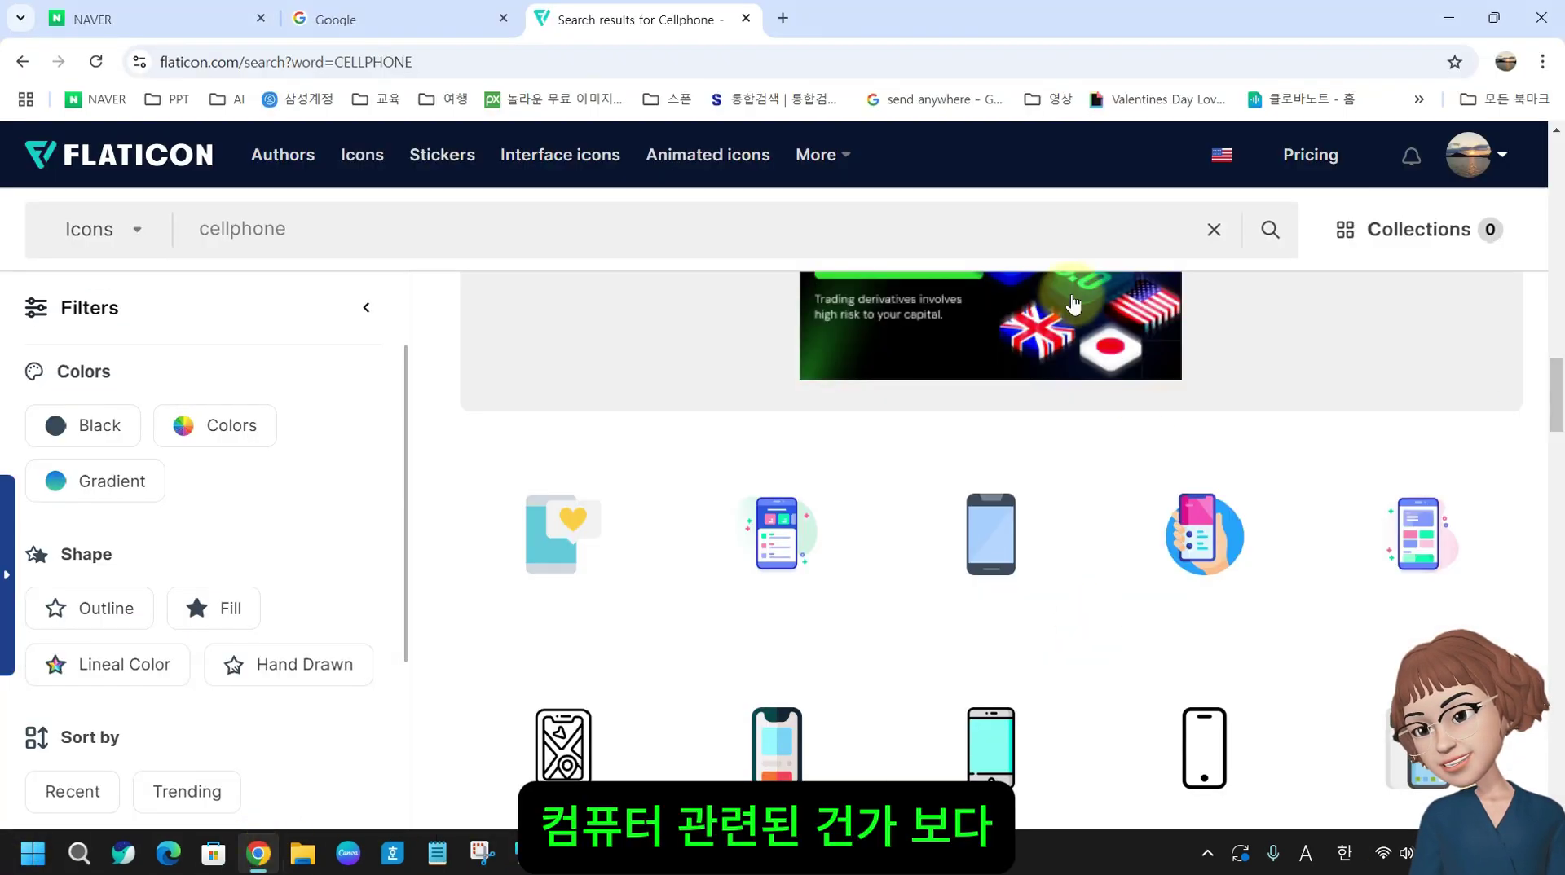
pyautogui.doubleClick(290, 218)
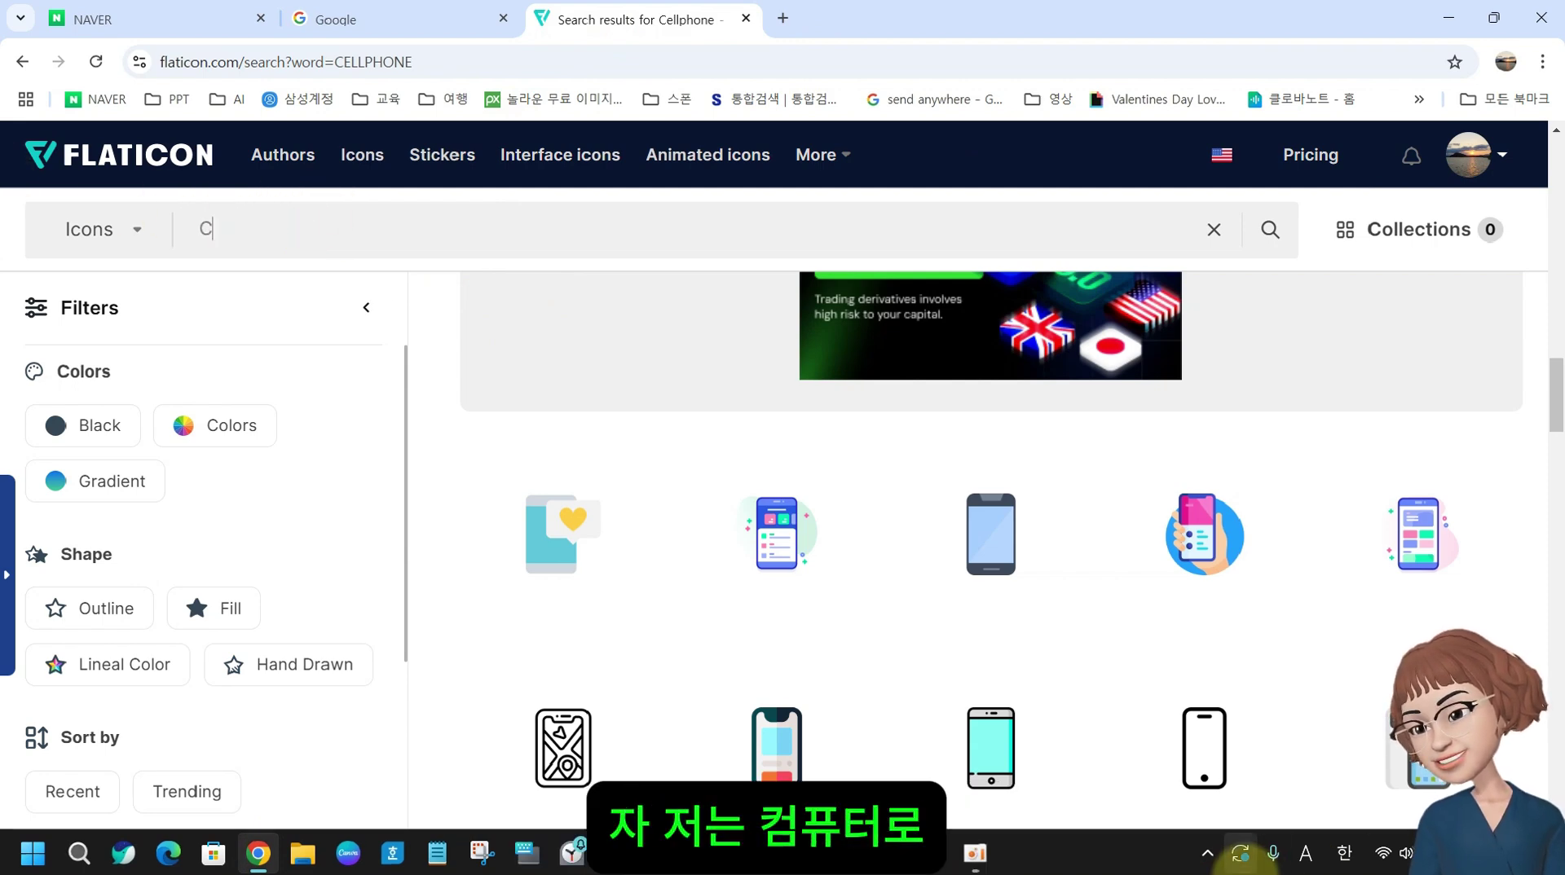
pyautogui.write('COMPUTER')
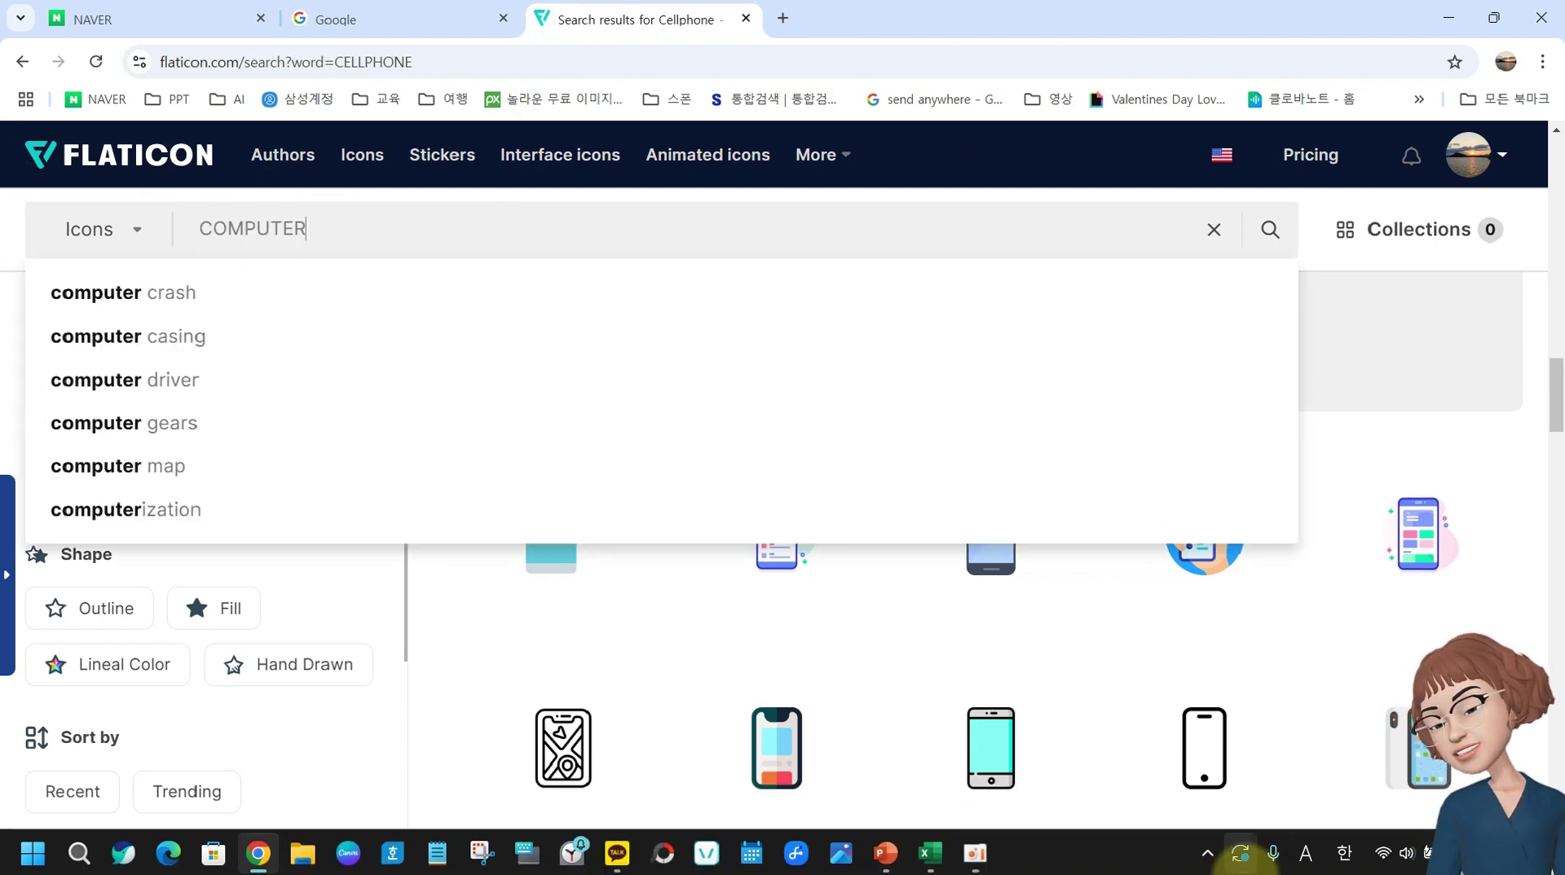
pyautogui.press('Return')
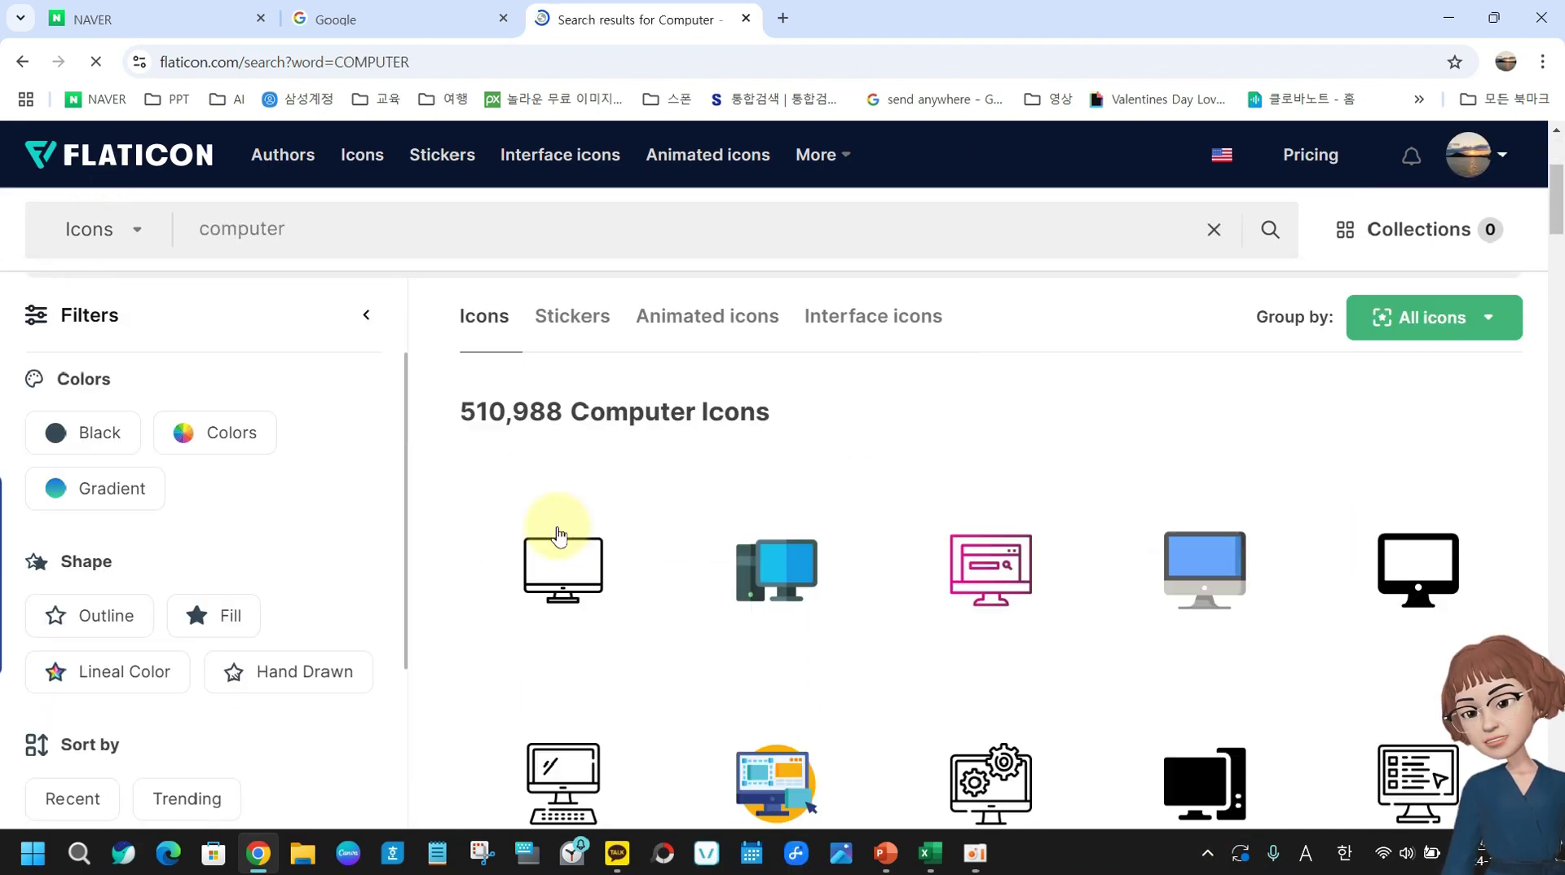
# - Copy the coloured desktop computer icon with the blue monitor and tower as PNG, then return to PowerPoint
pyautogui.scroll(-2, 559, 530)
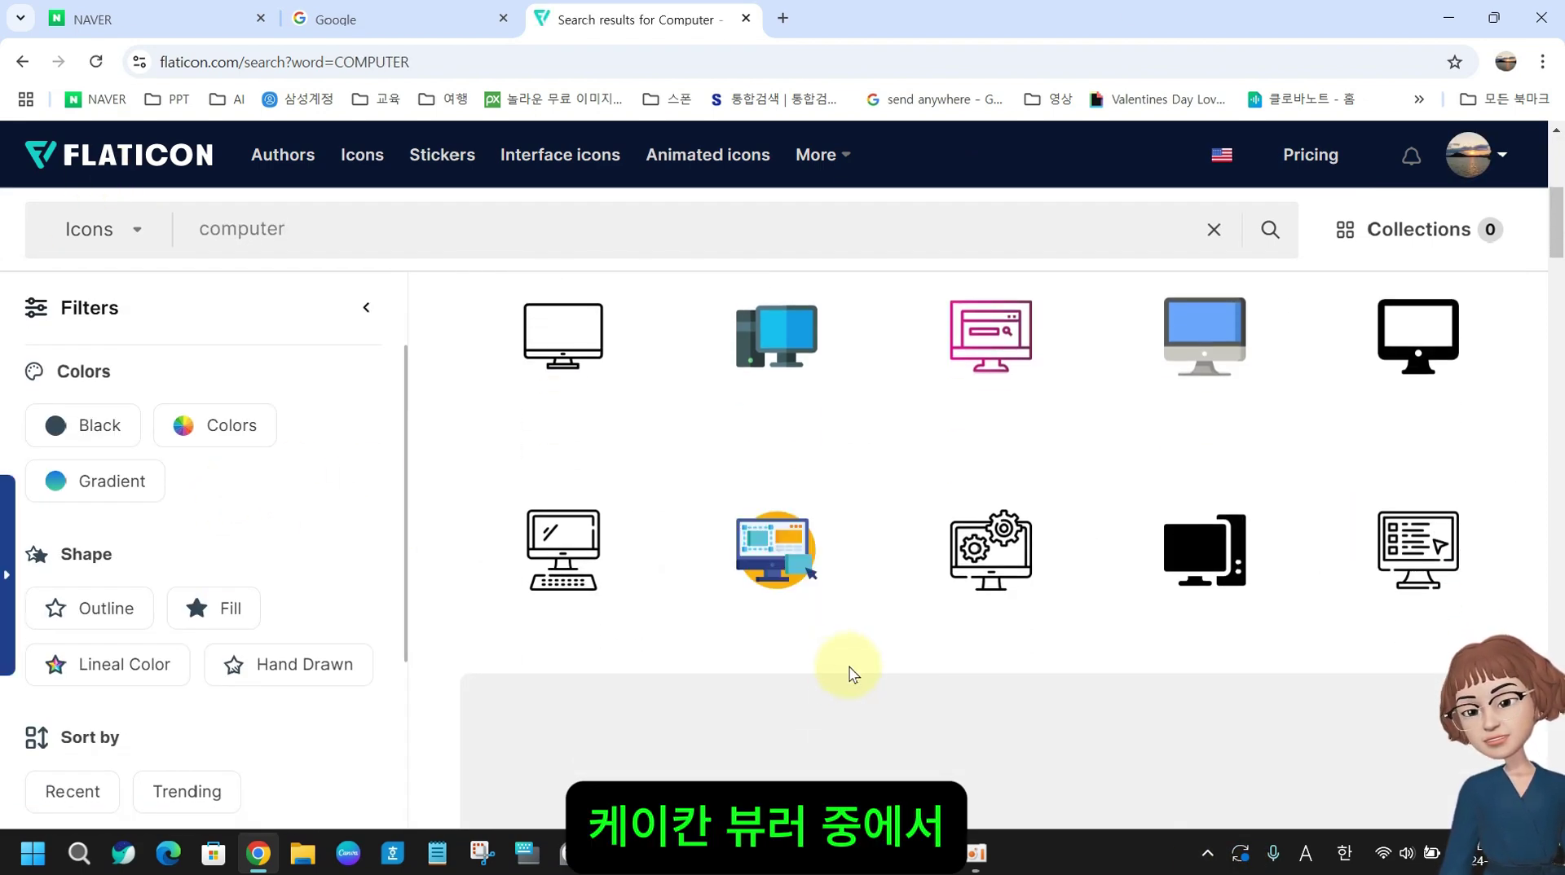
pyautogui.scroll(-4, 849, 670)
pyautogui.scroll(4, 849, 673)
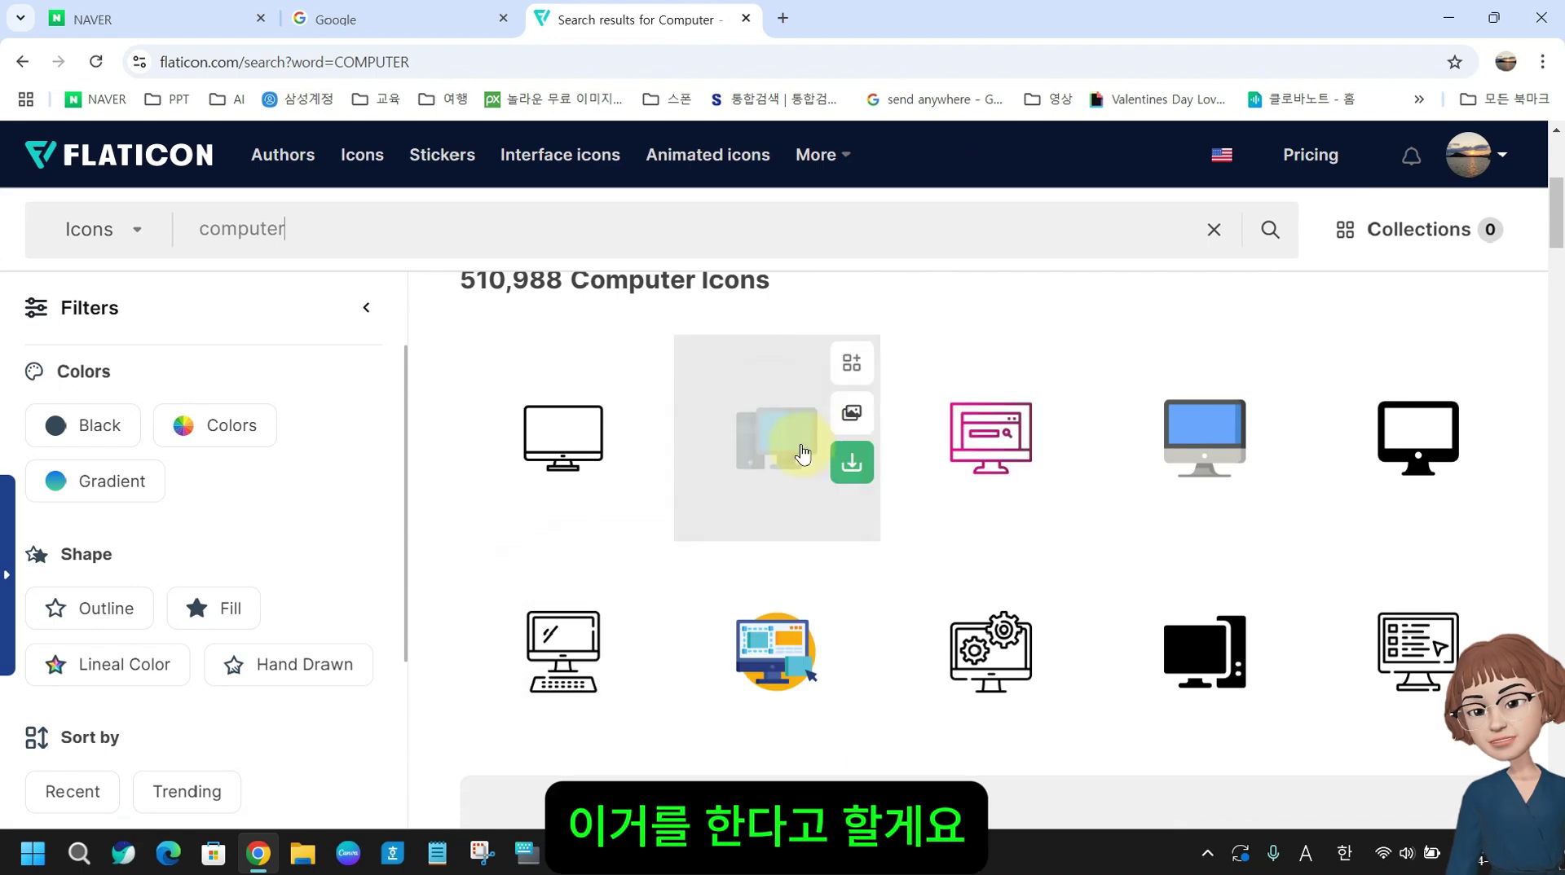
pyautogui.click(855, 414)
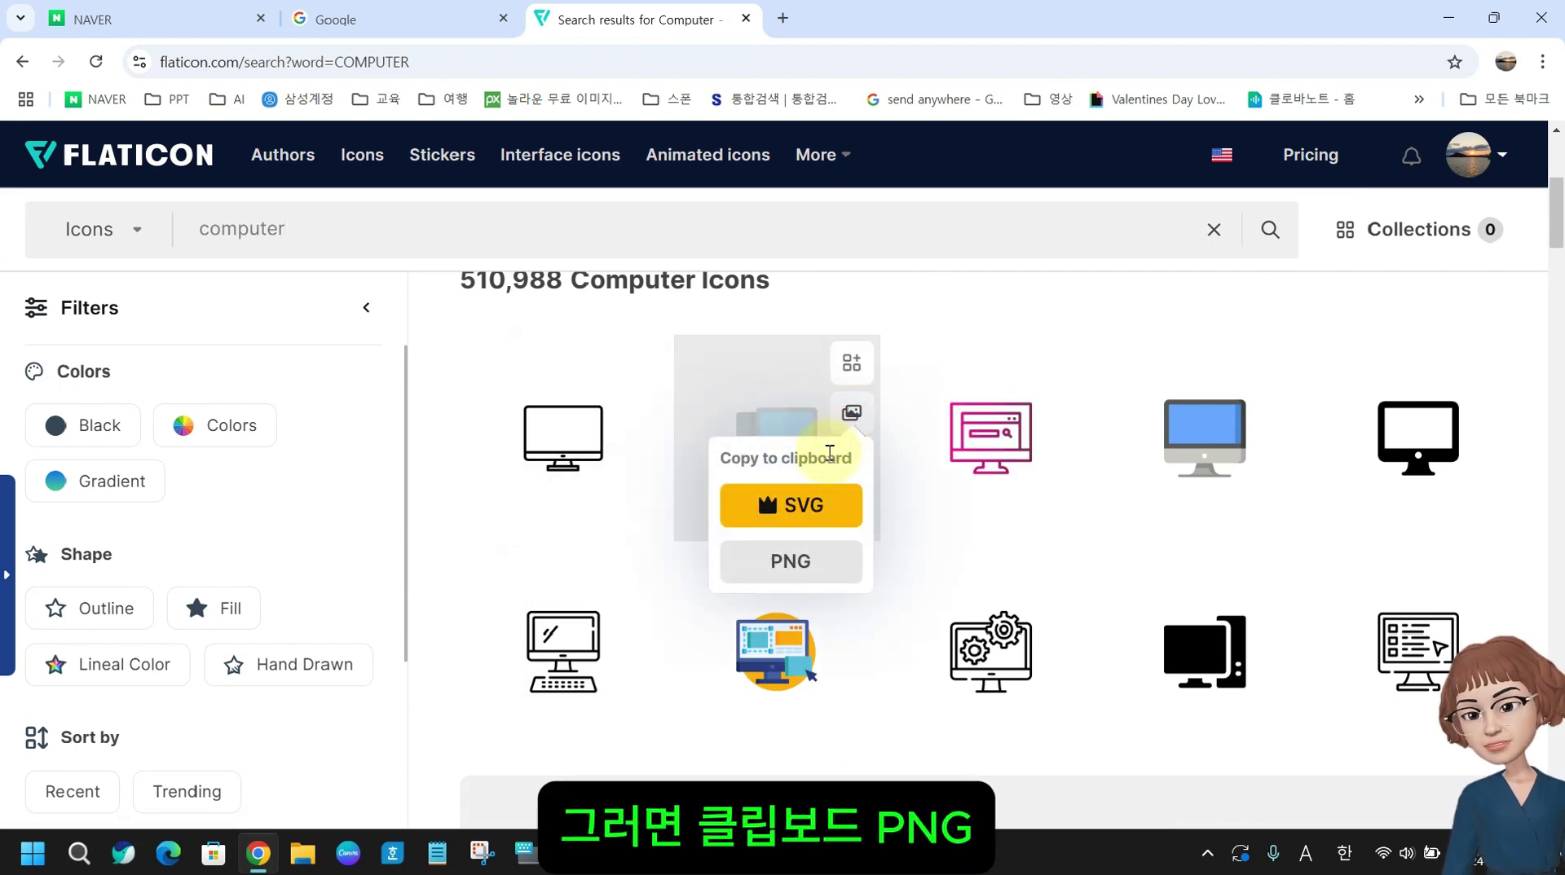
pyautogui.click(787, 560)
pyautogui.moveTo(885, 852)
pyautogui.click(1070, 805)
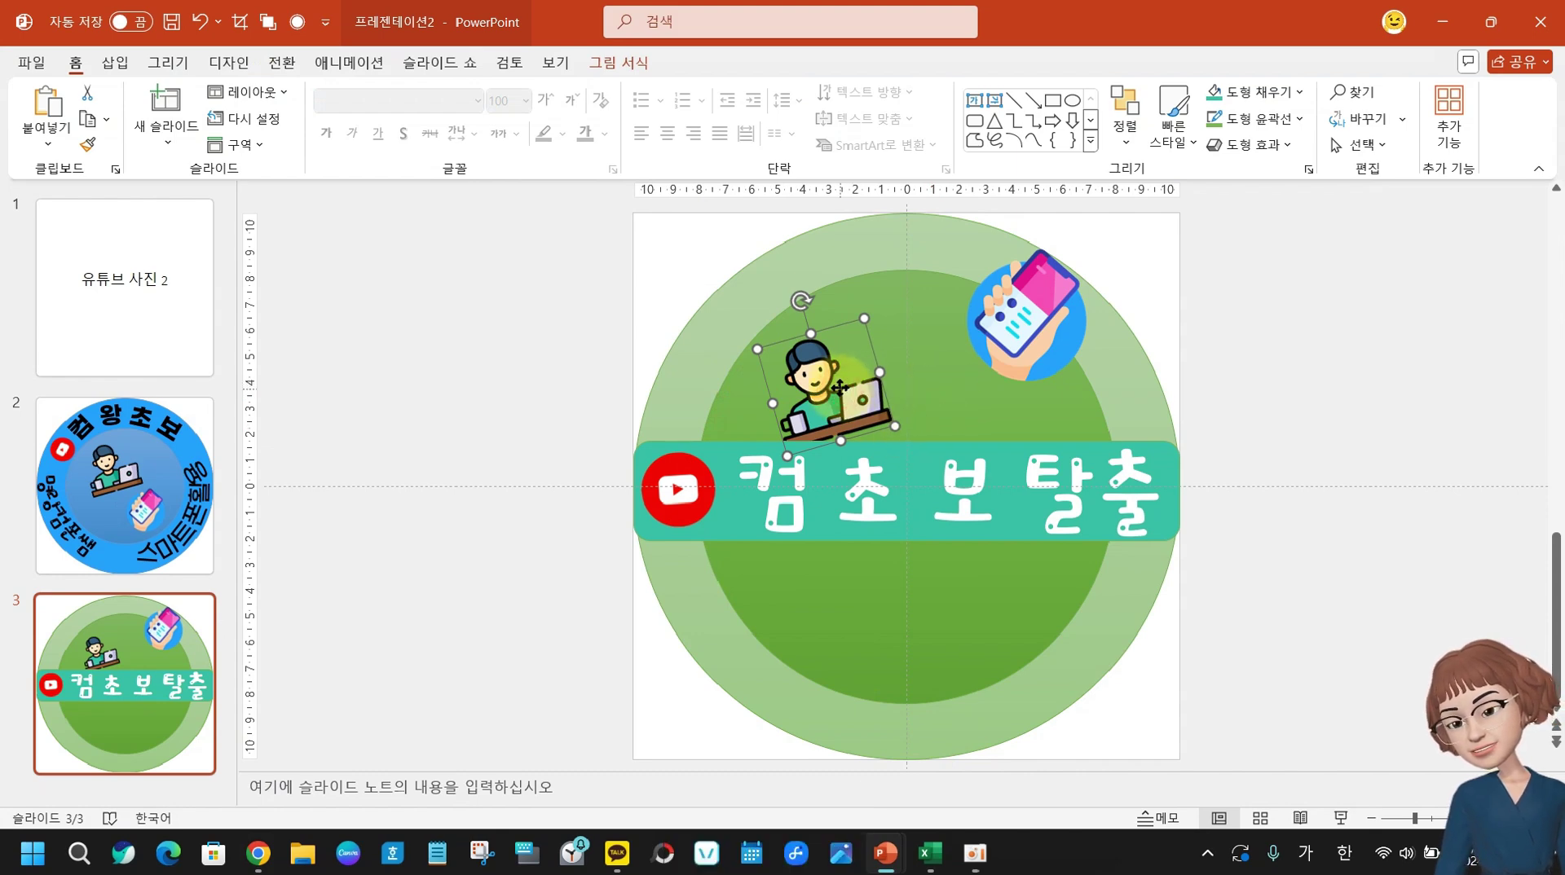
# - Paste the computer icon above the banner at about 6.06 cm square, and move the boy-with-laptop and phone icons below the banner
pyautogui.moveTo(840, 387); pyautogui.dragTo(717, 616)
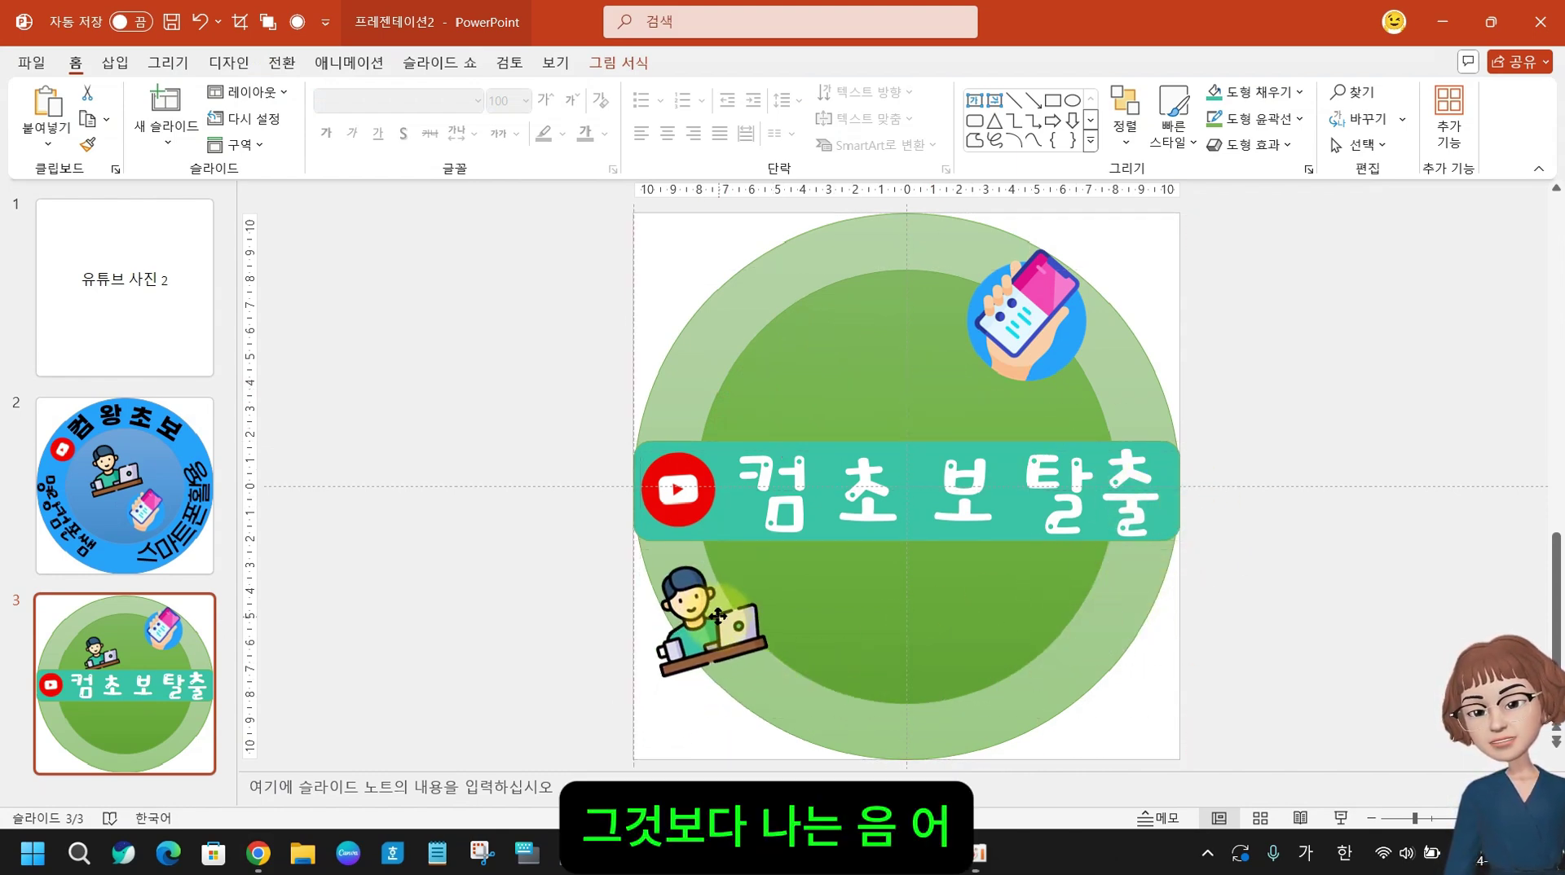
pyautogui.hotkey('ctrl', 'v')
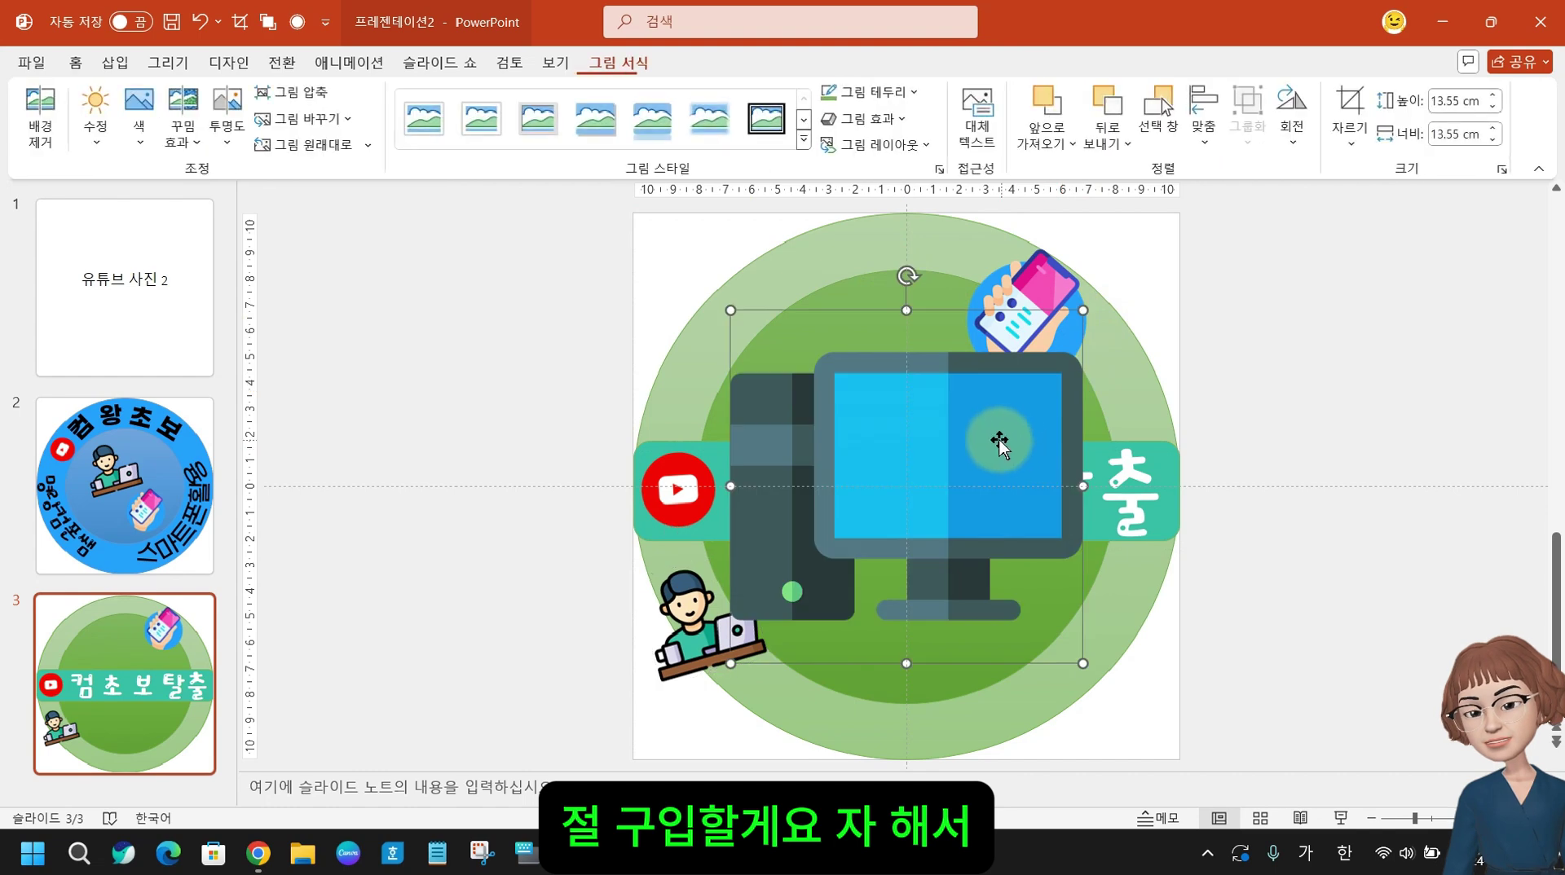
pyautogui.moveTo(1082, 663); pyautogui.dragTo(877, 468)
pyautogui.moveTo(826, 349); pyautogui.dragTo(915, 360)
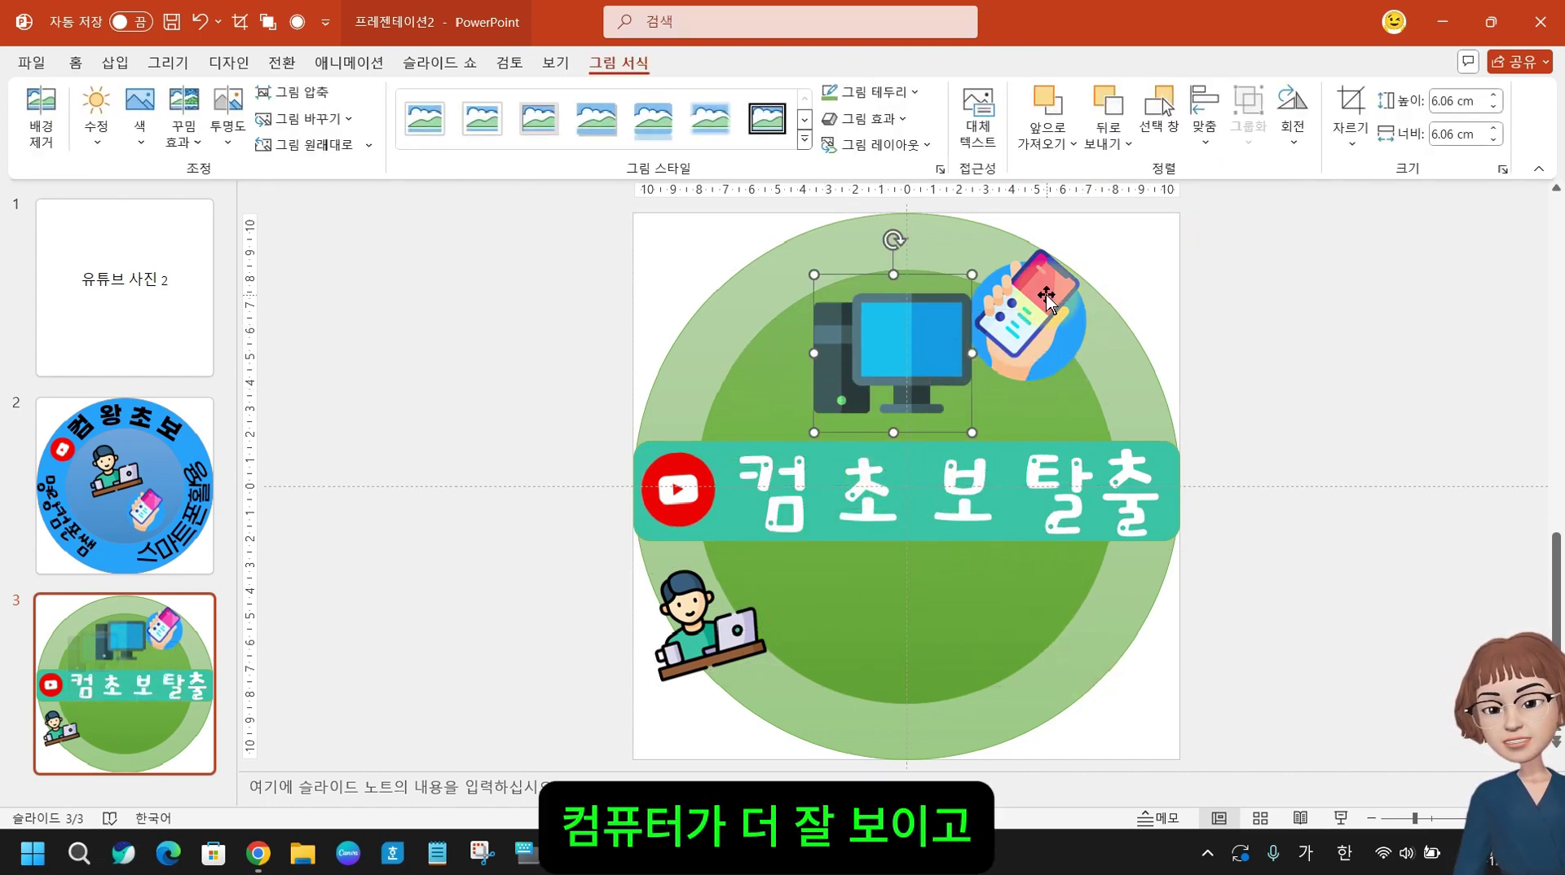
pyautogui.moveTo(1046, 298); pyautogui.dragTo(929, 609)
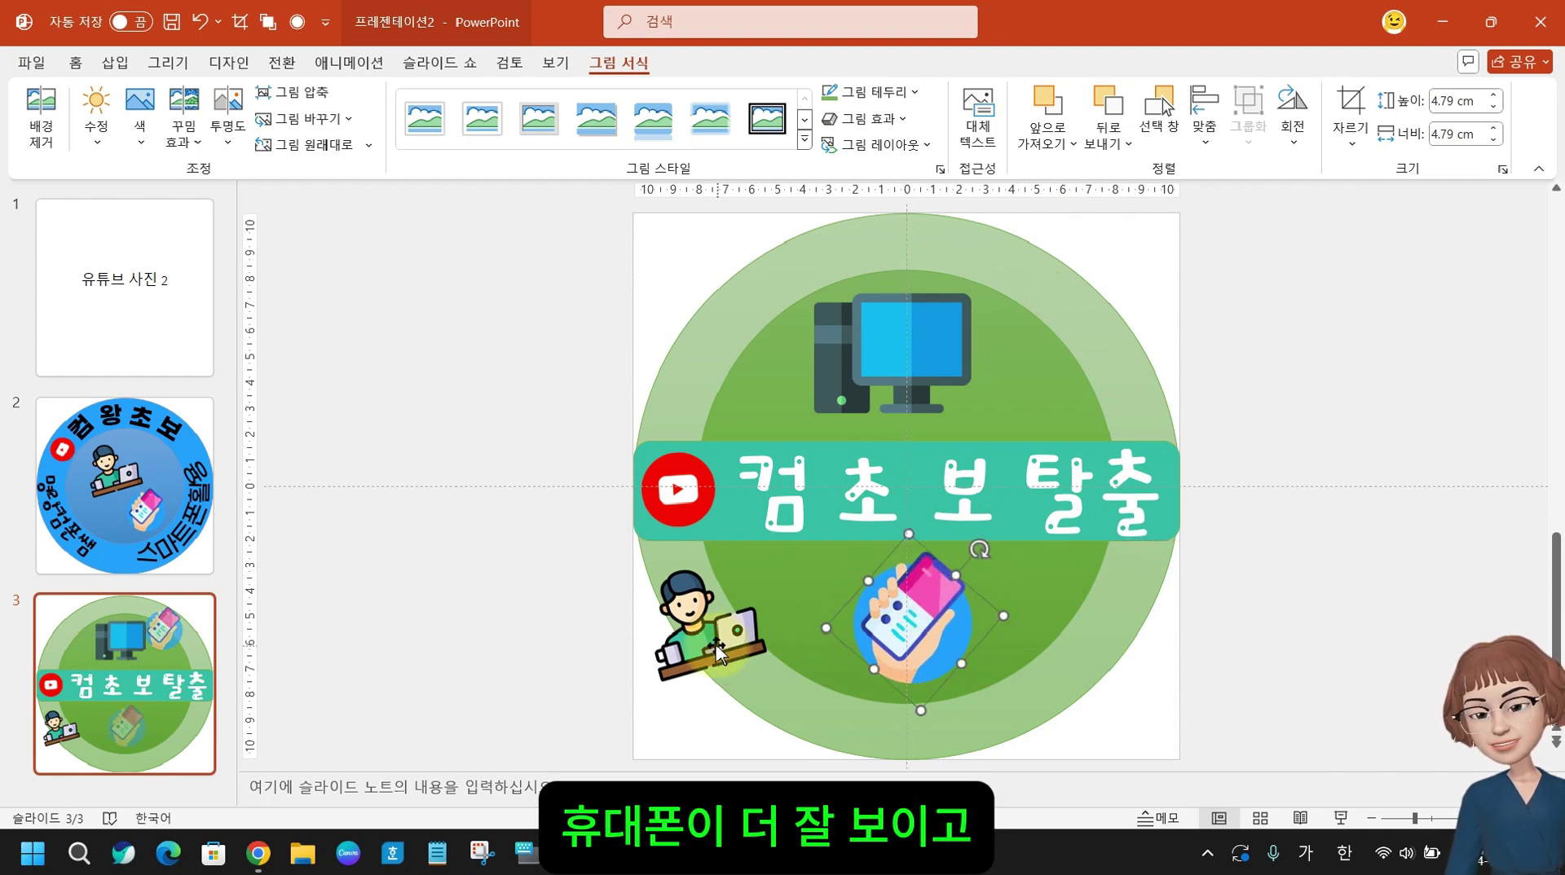
pyautogui.click(673, 653)
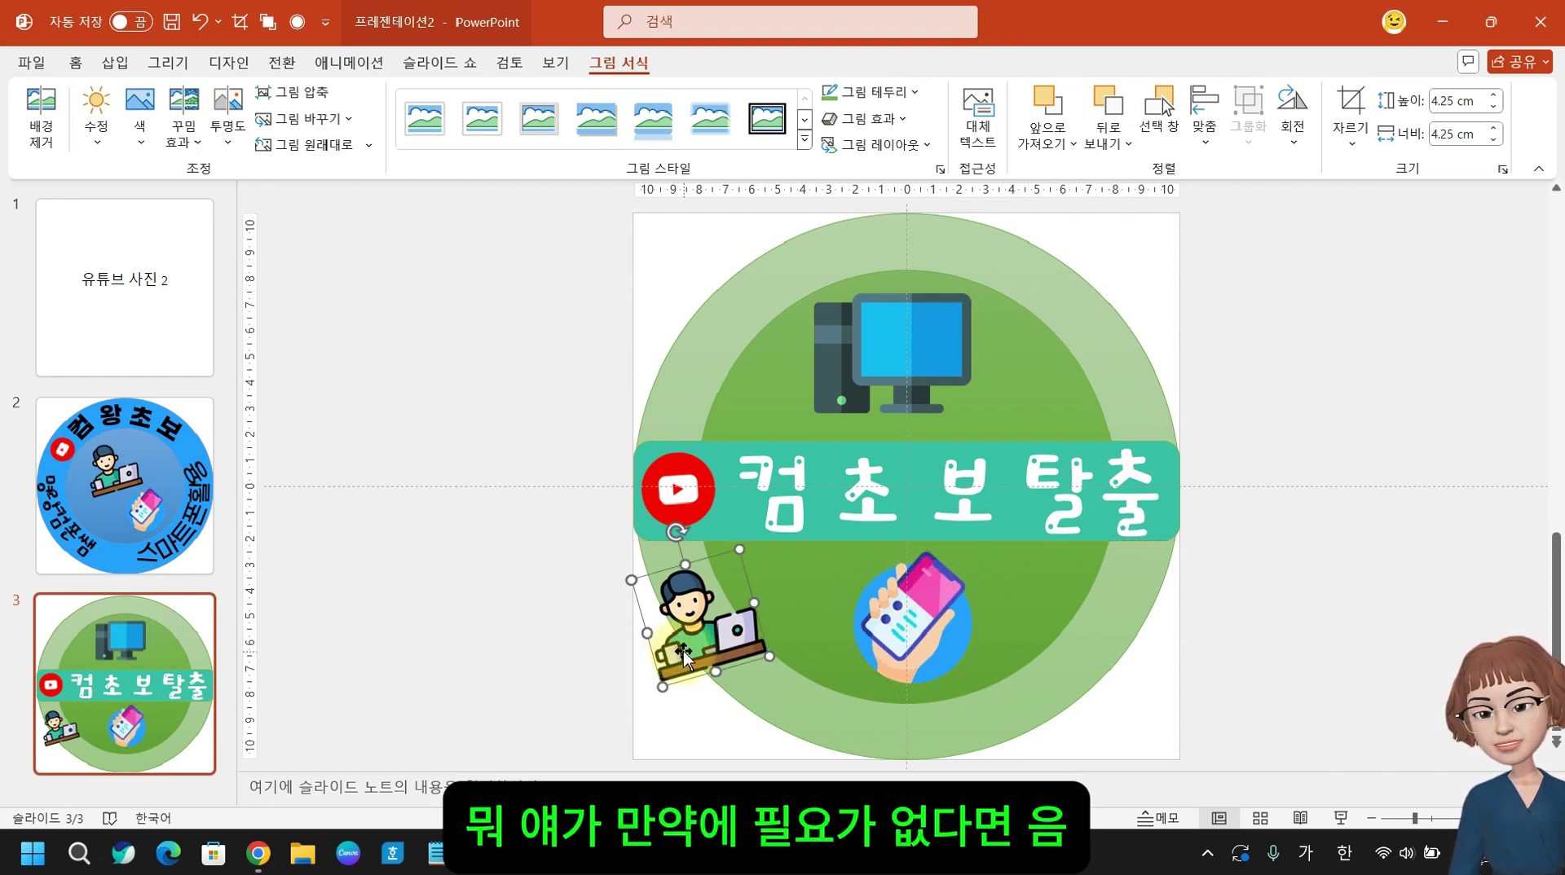
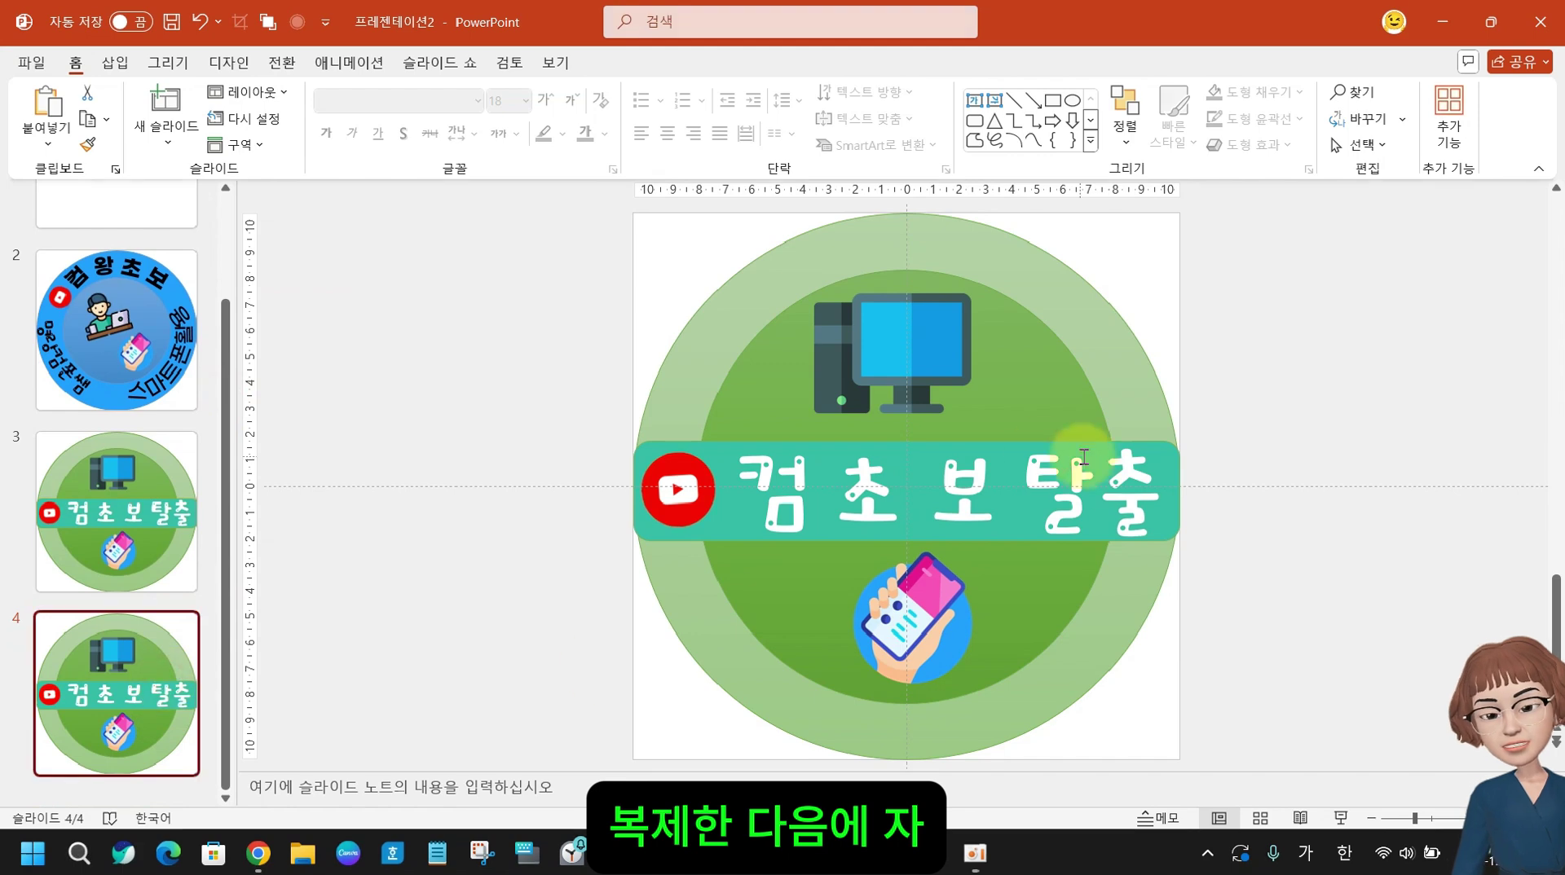
# - Select the whole text banner shape on slide 4 and show its shape formatting options
pyautogui.click(1017, 453)
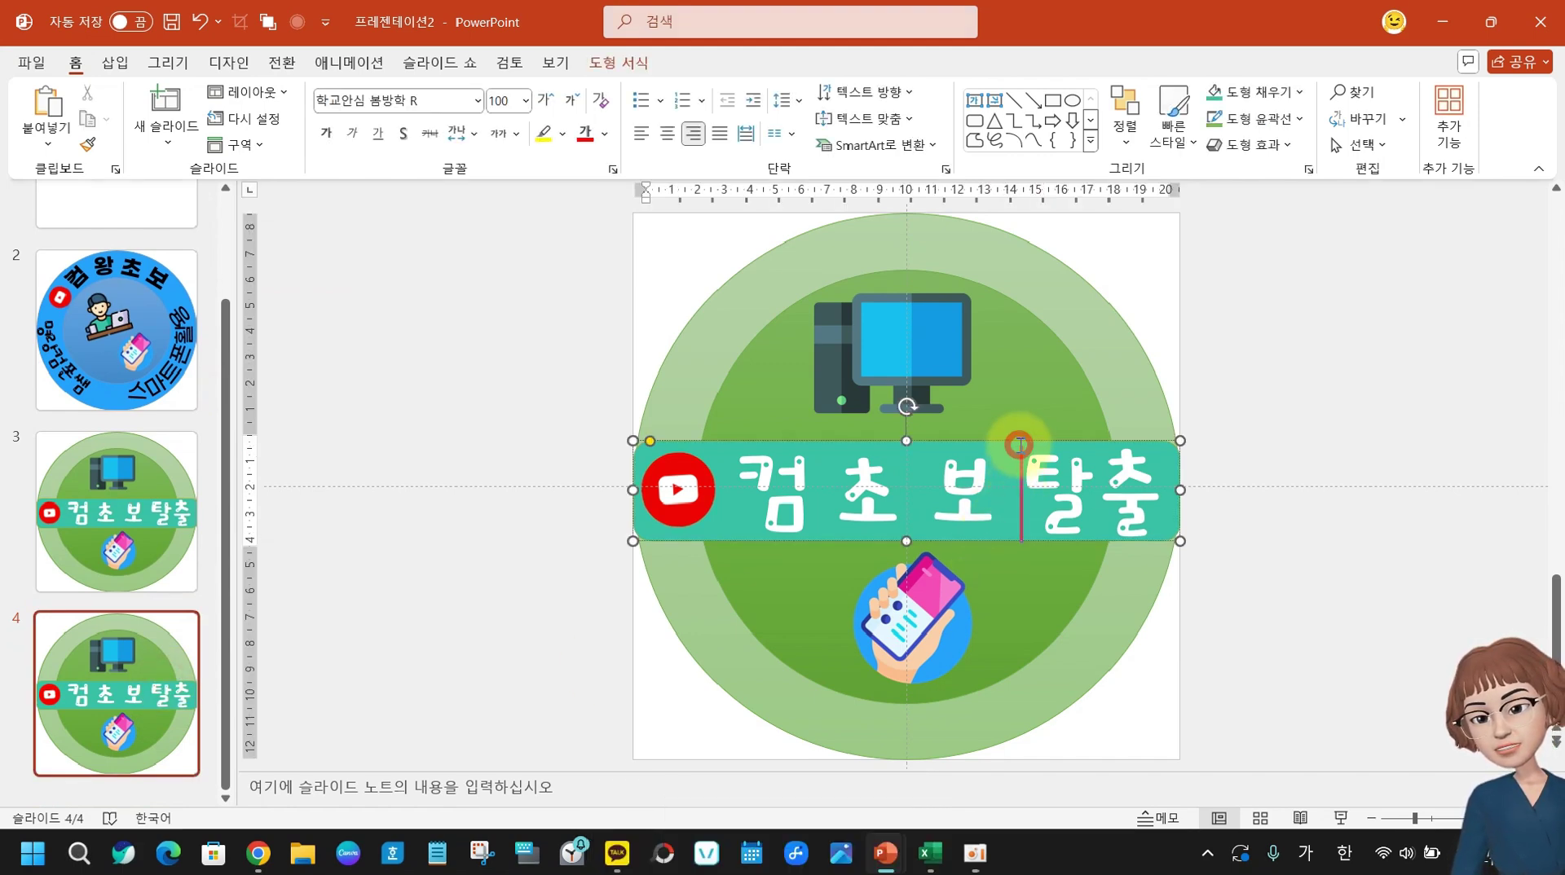
pyautogui.click(1101, 444)
pyautogui.click(1105, 441)
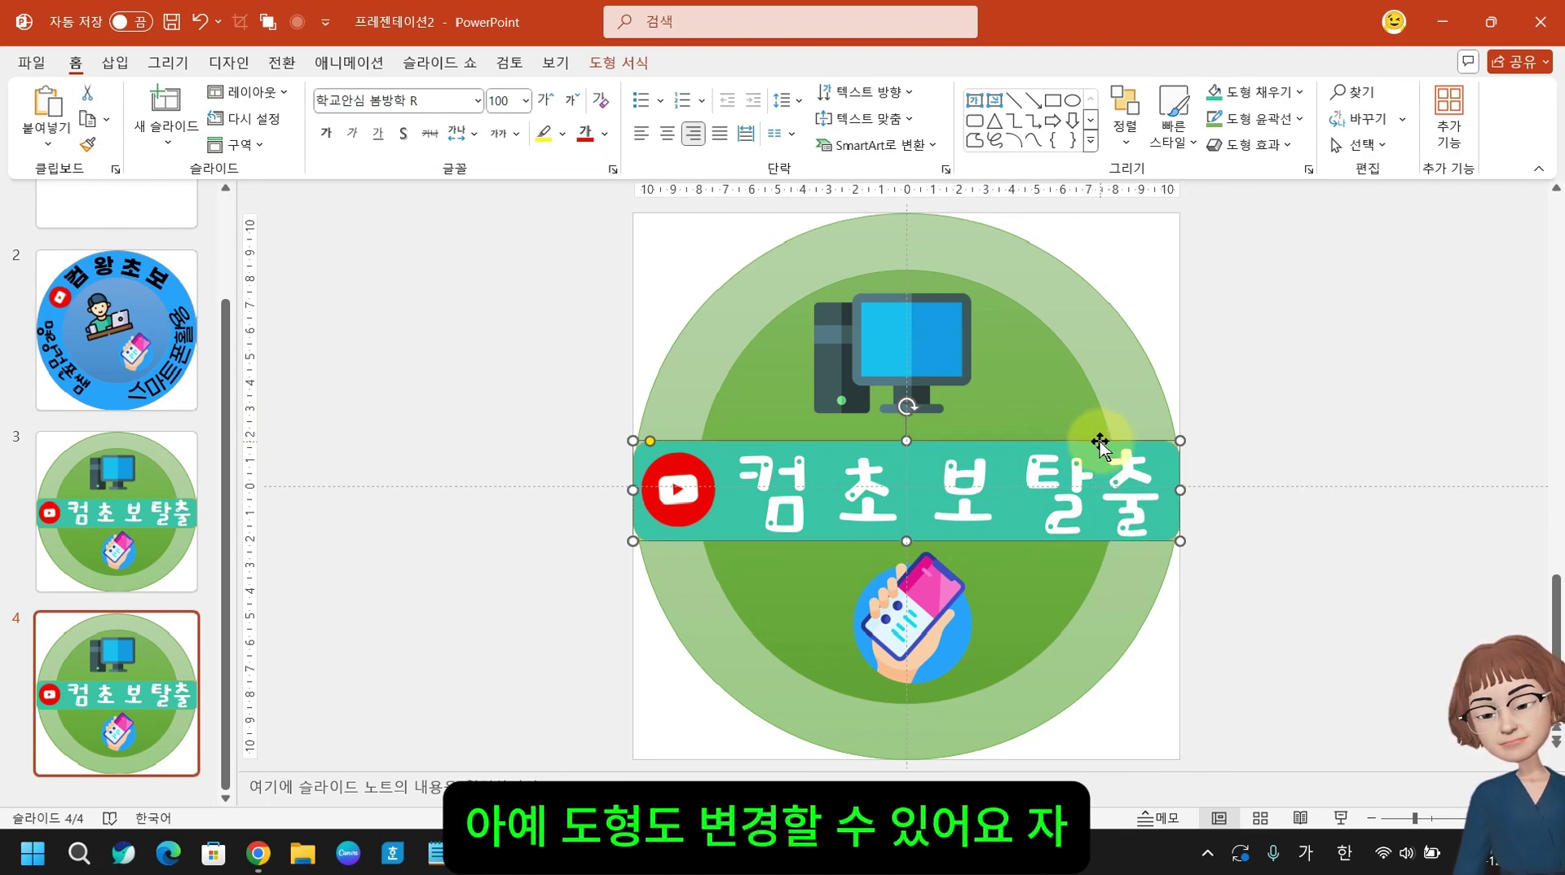
pyautogui.click(637, 63)
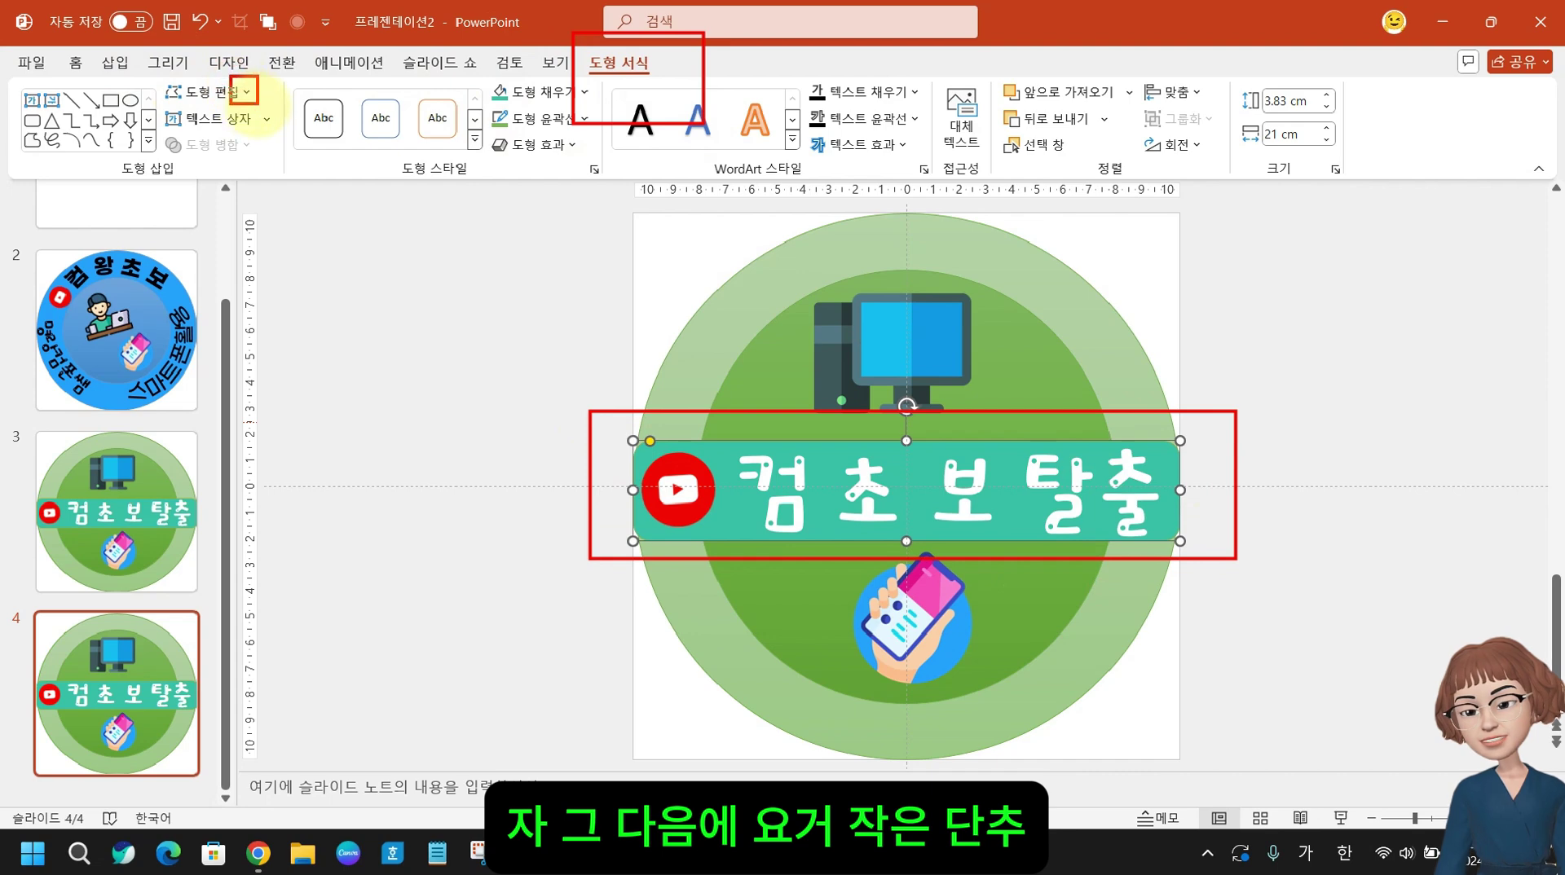
pyautogui.click(249, 96)
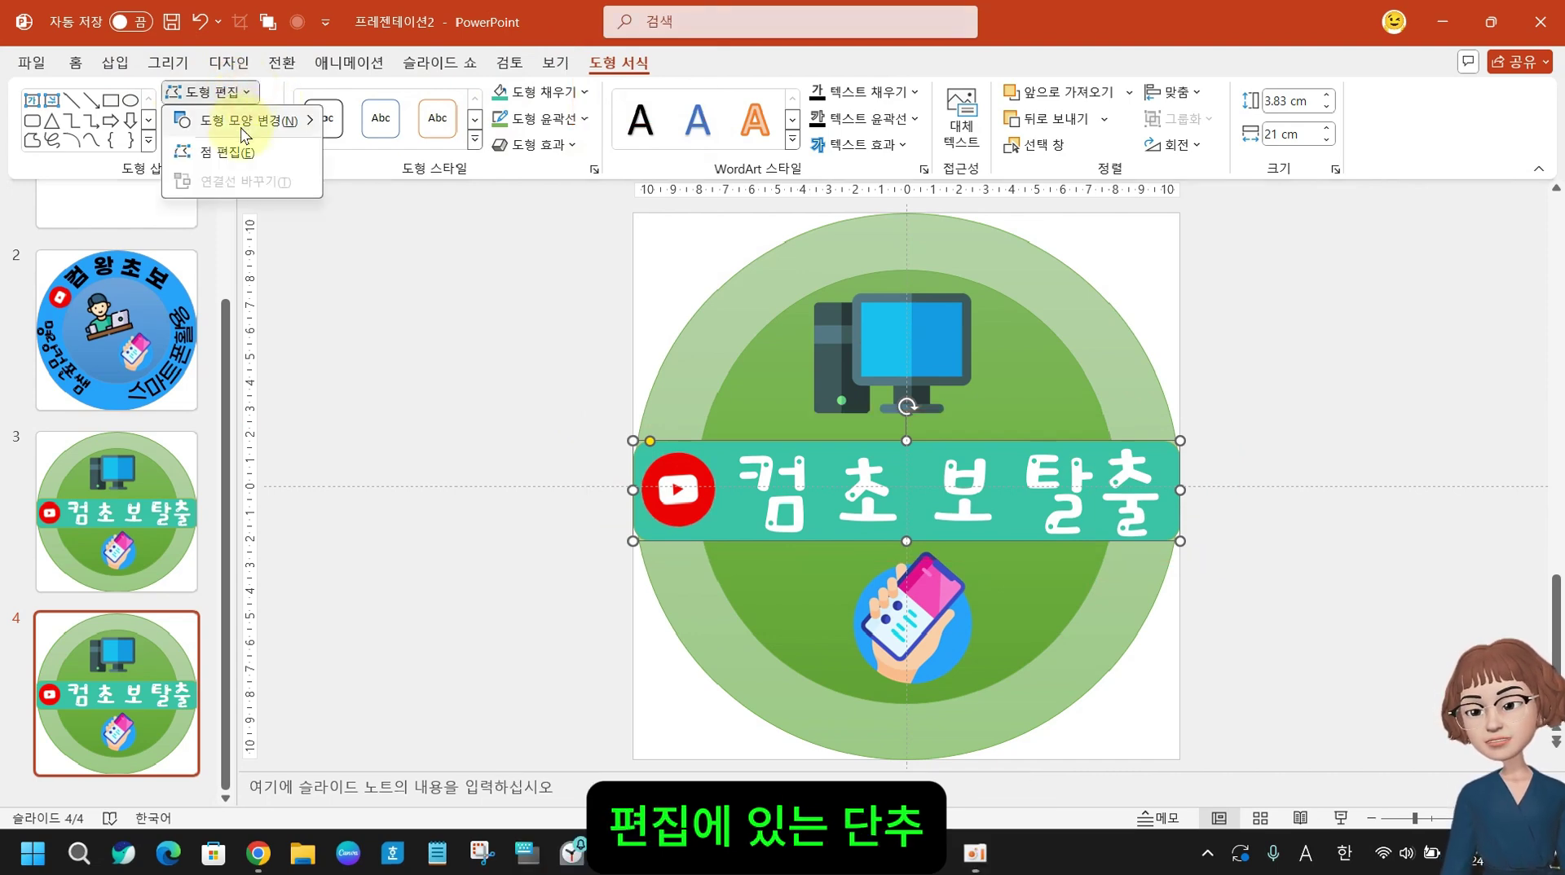
pyautogui.moveTo(316, 125)
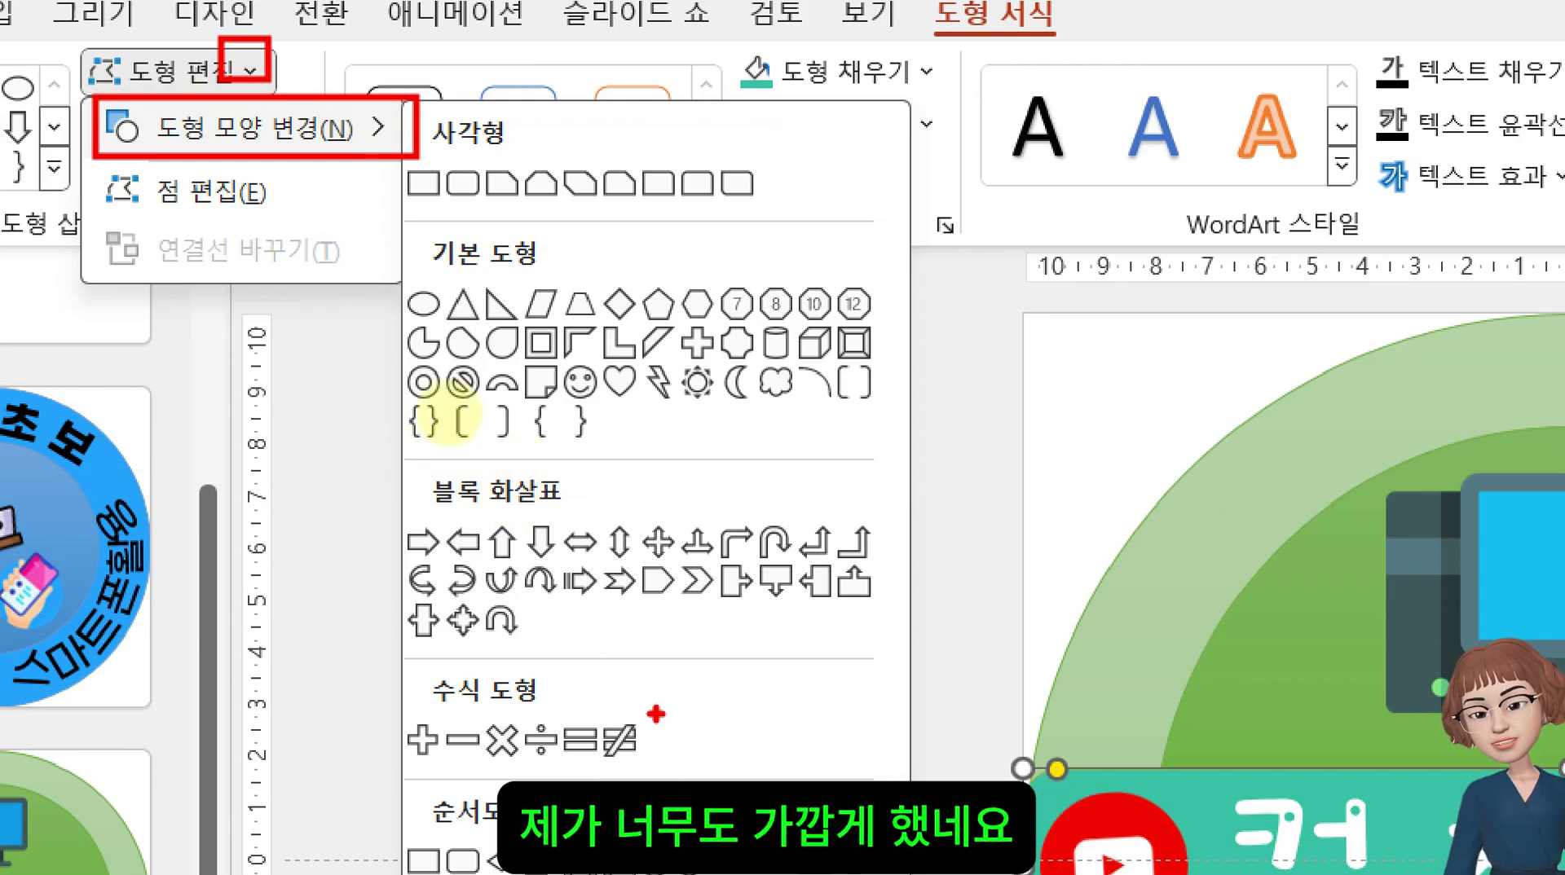
pyautogui.press('Escape')
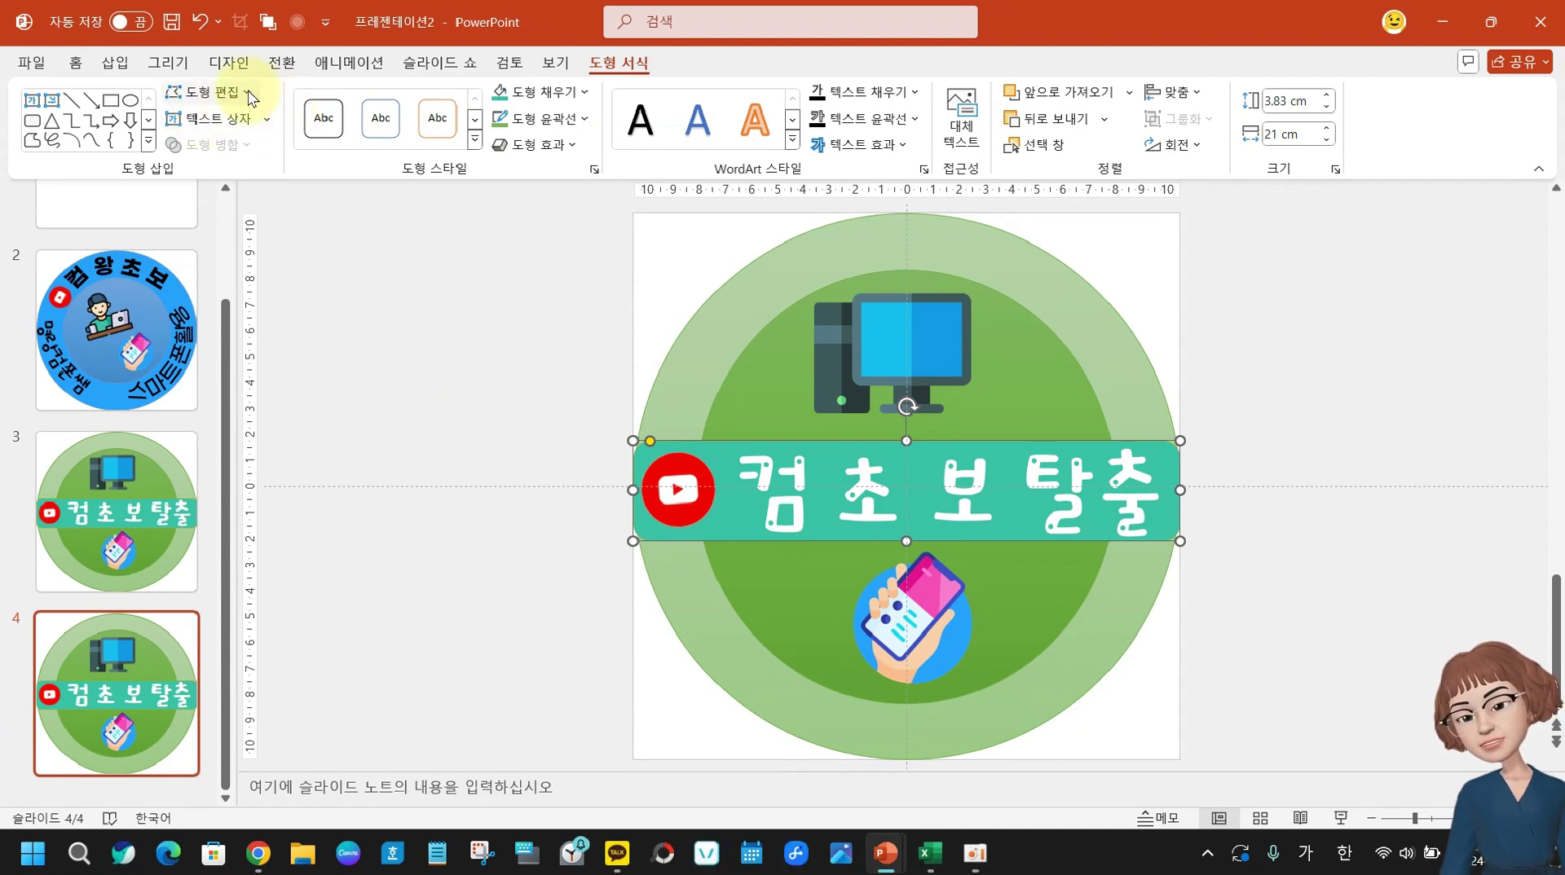
pyautogui.click(250, 98)
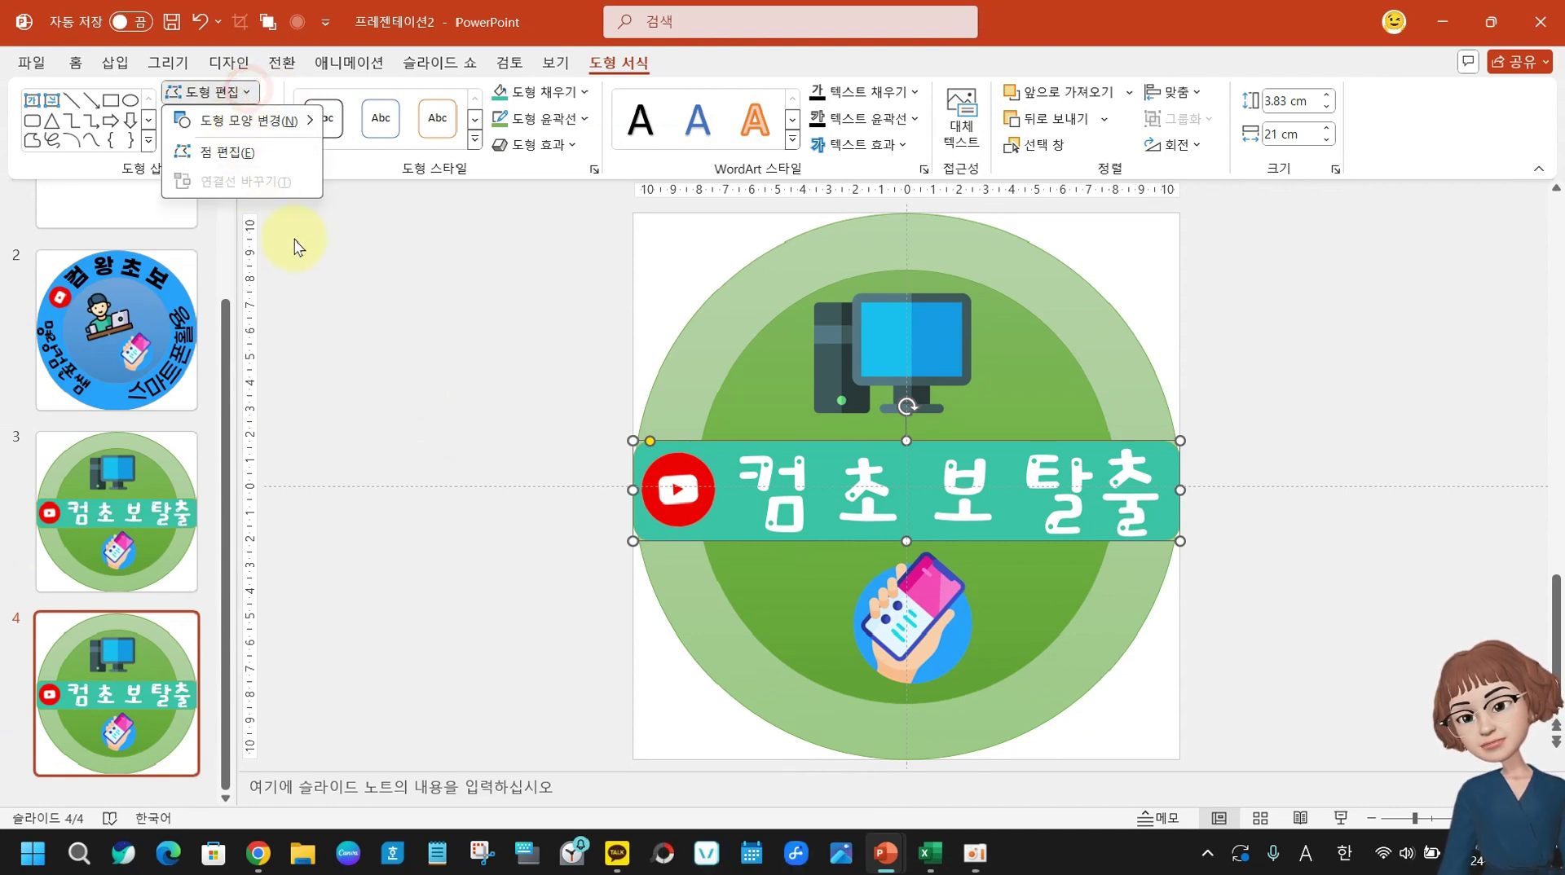
pyautogui.moveTo(272, 123)
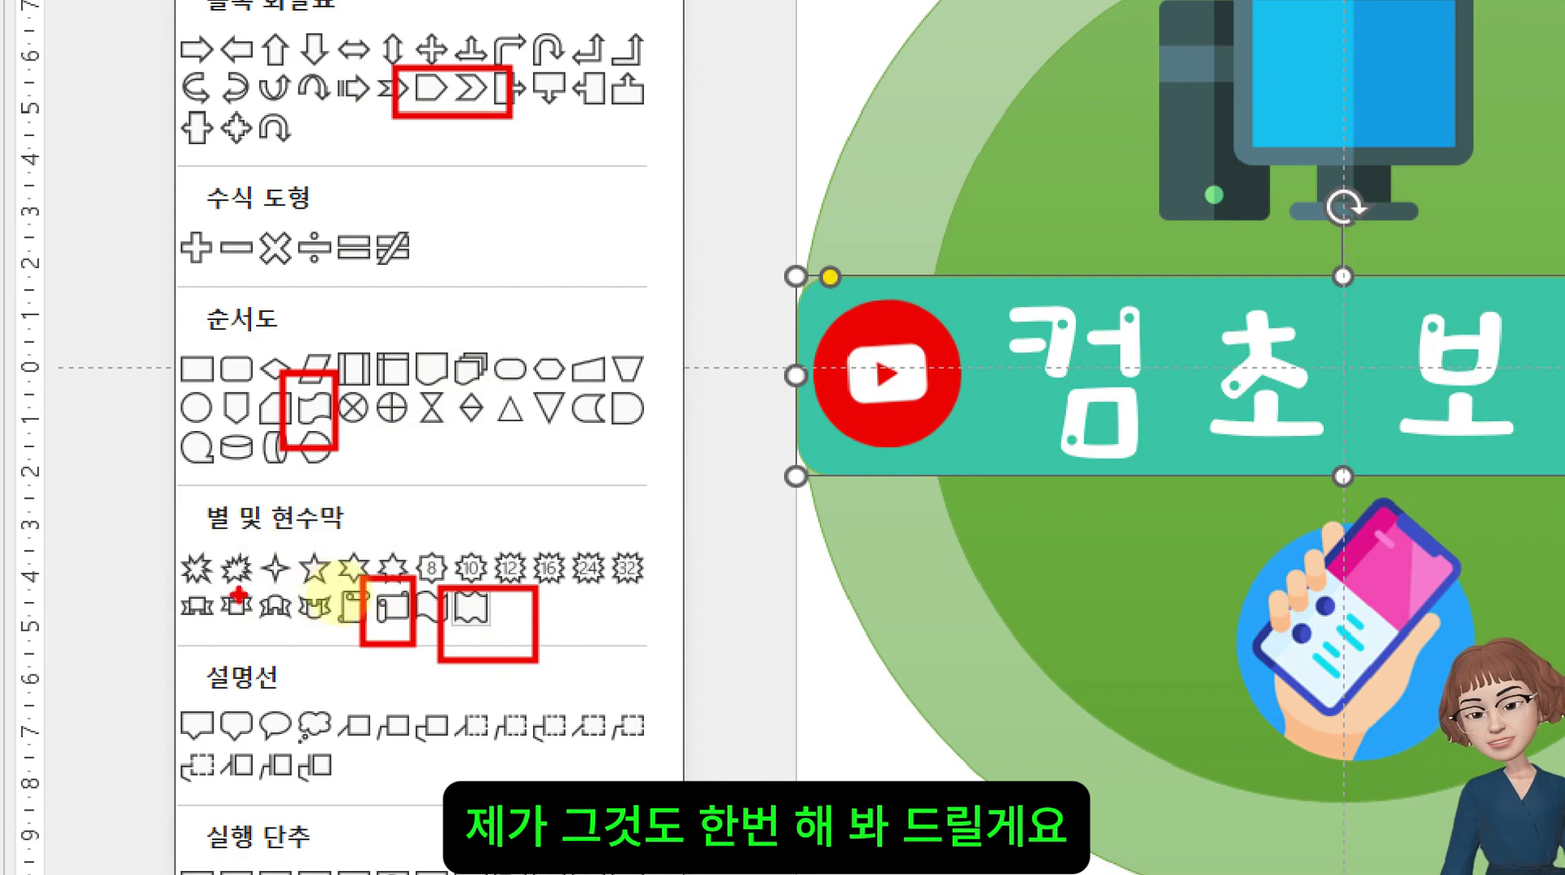
pyautogui.press('Escape')
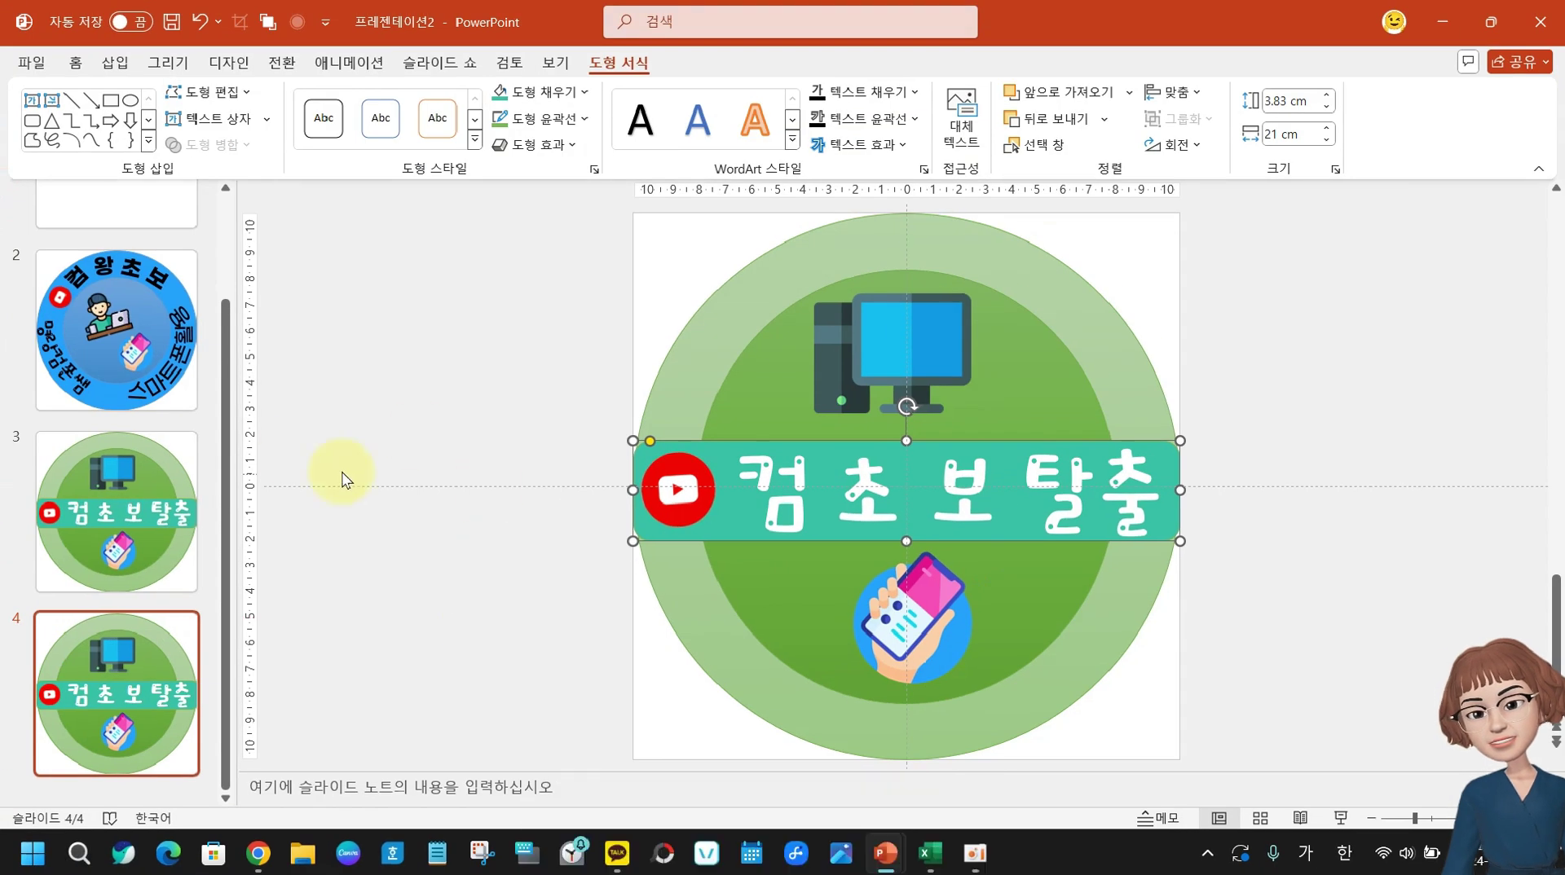
# - Change the slide 4 banner from a rounded rectangle to the Double Wave shape
pyautogui.click(245, 92)
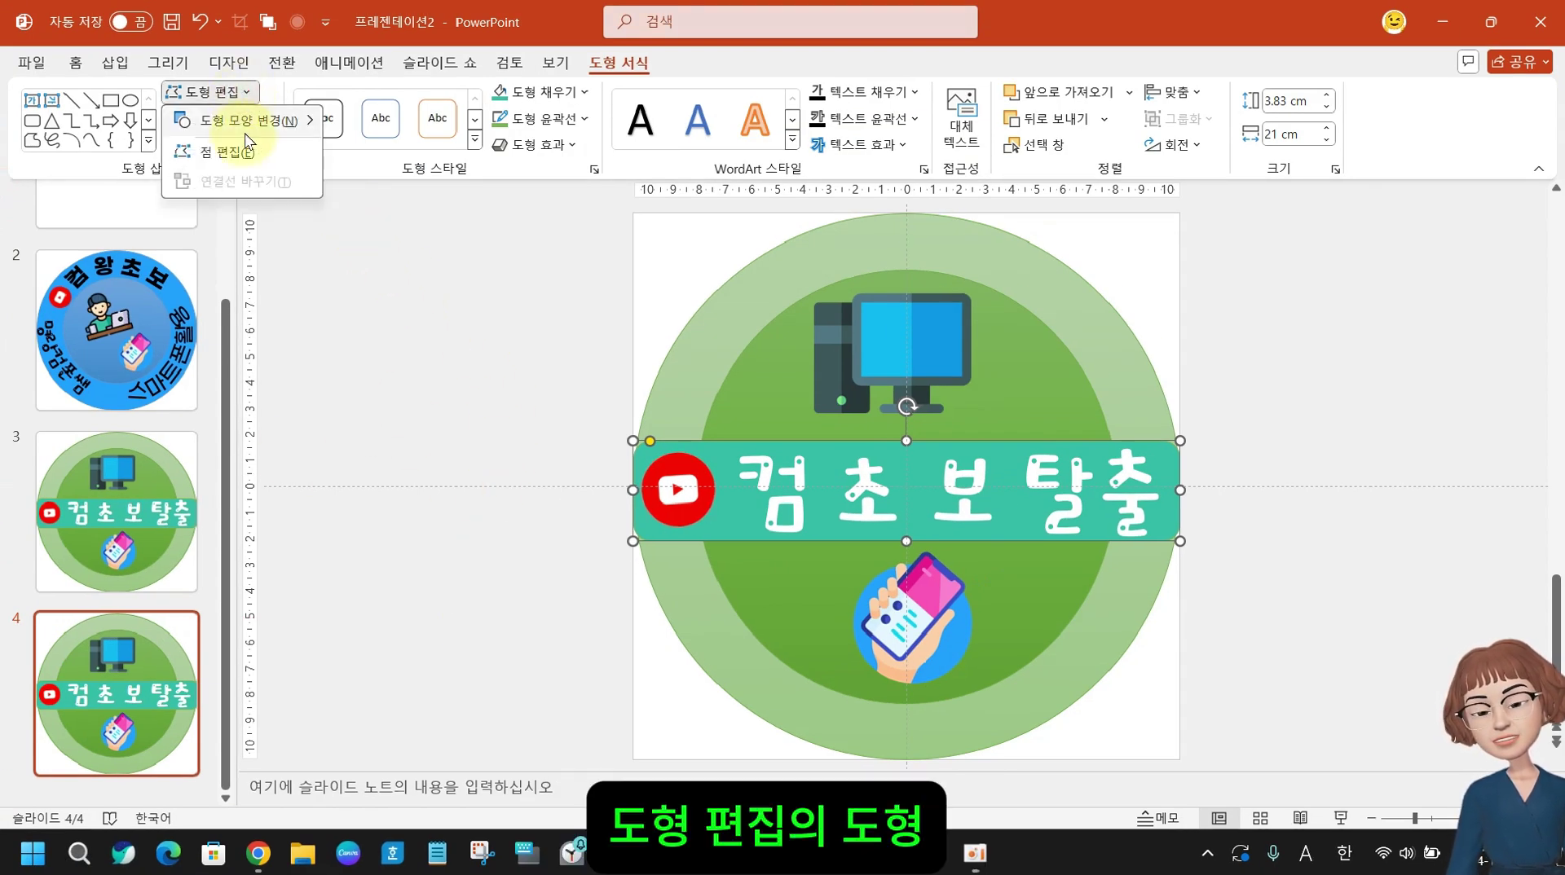
pyautogui.moveTo(259, 124)
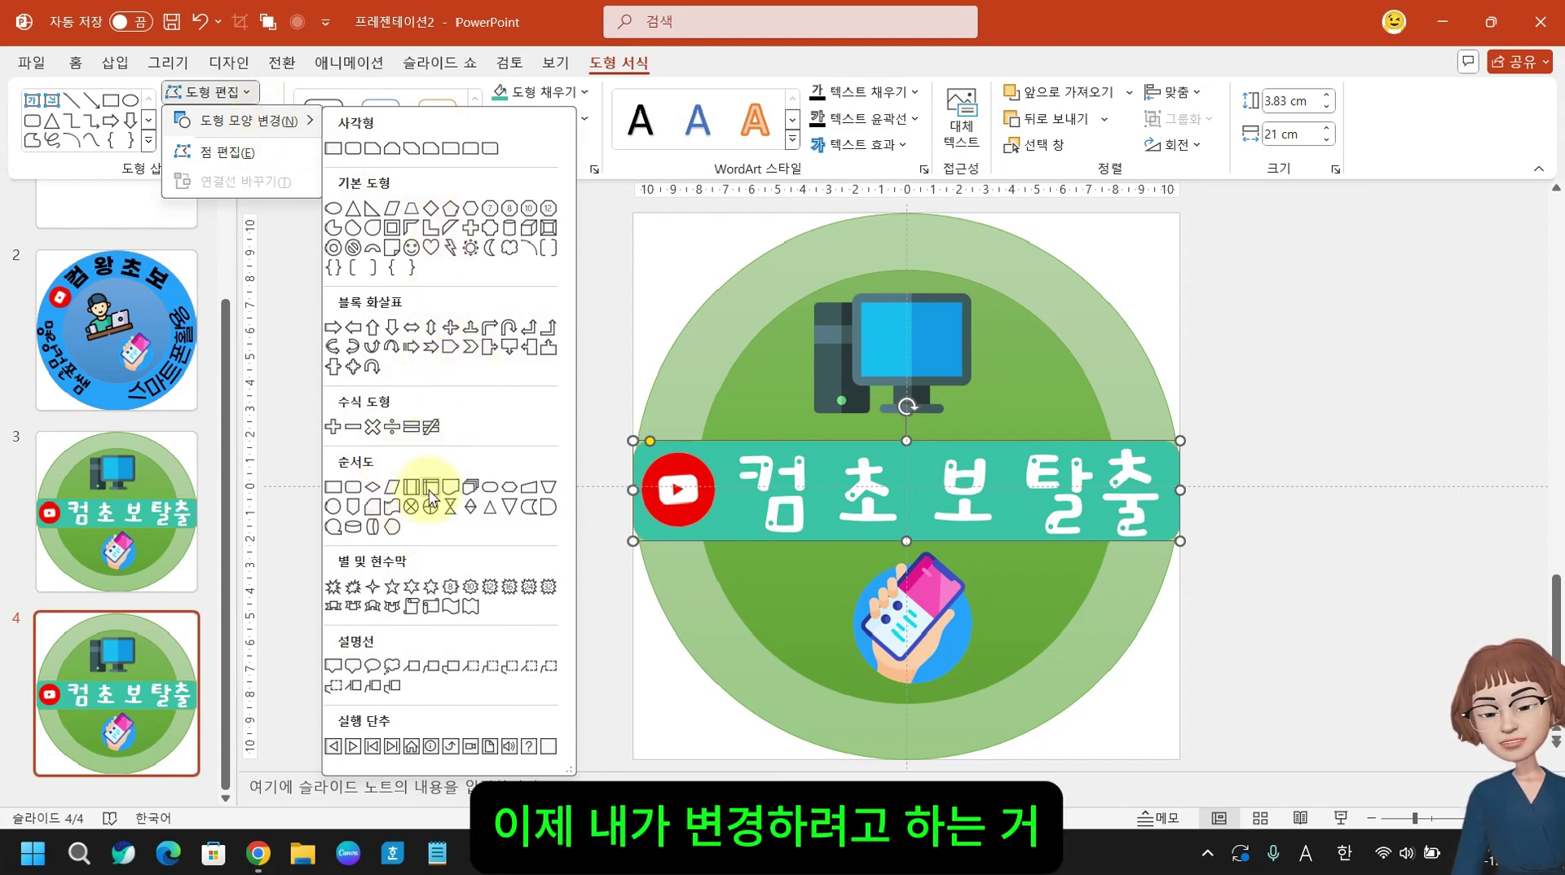
pyautogui.click(468, 607)
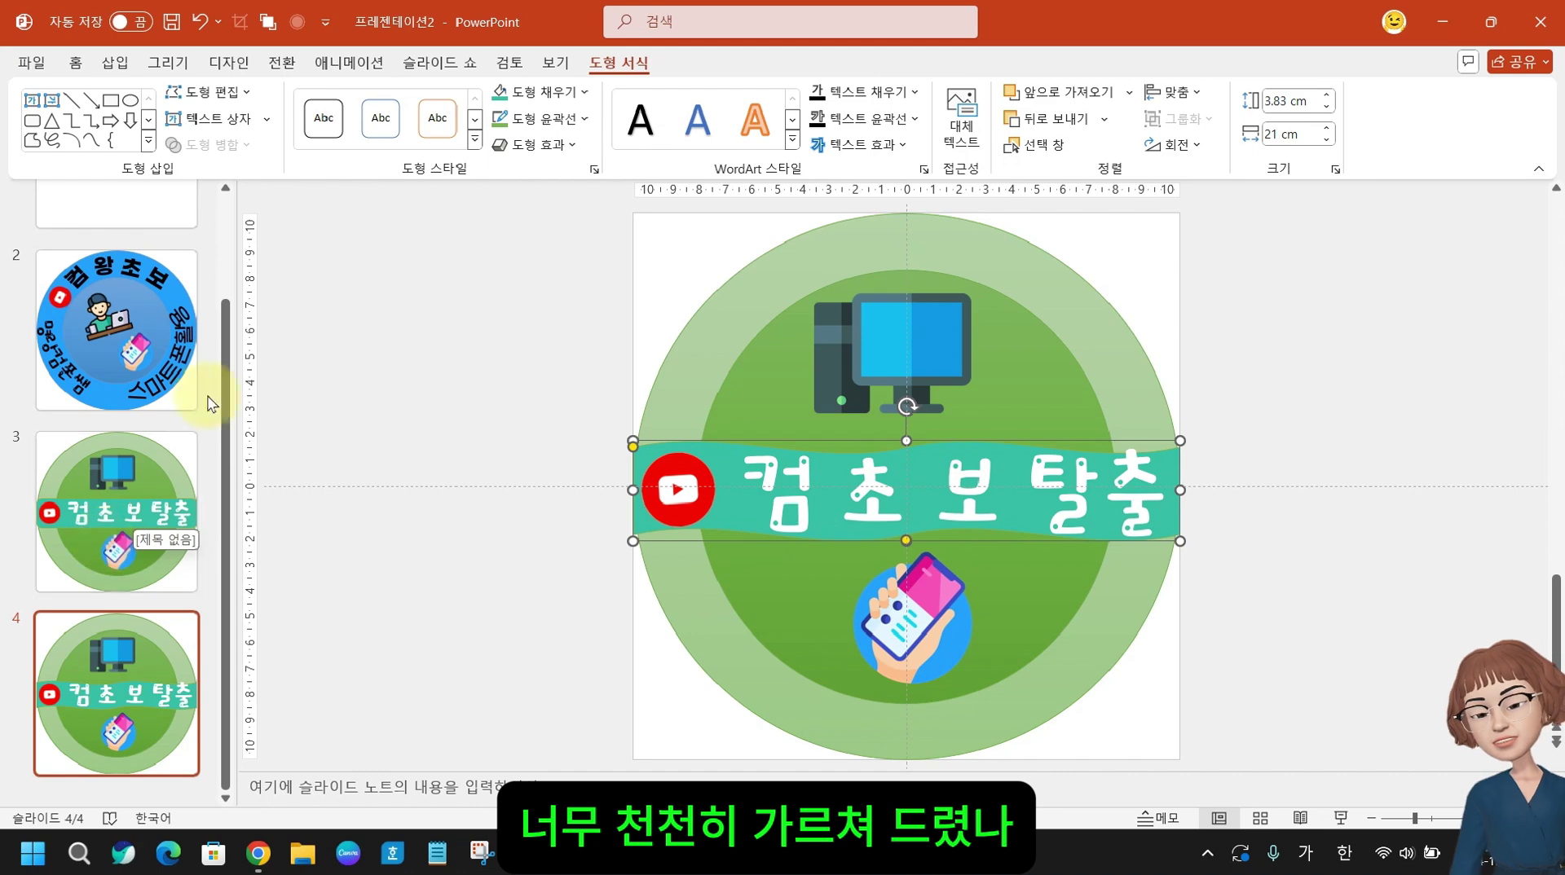
# - Fill the wavy banner with the bright green sampled from the computer tower's power light using the Eyedropper
pyautogui.click(586, 93)
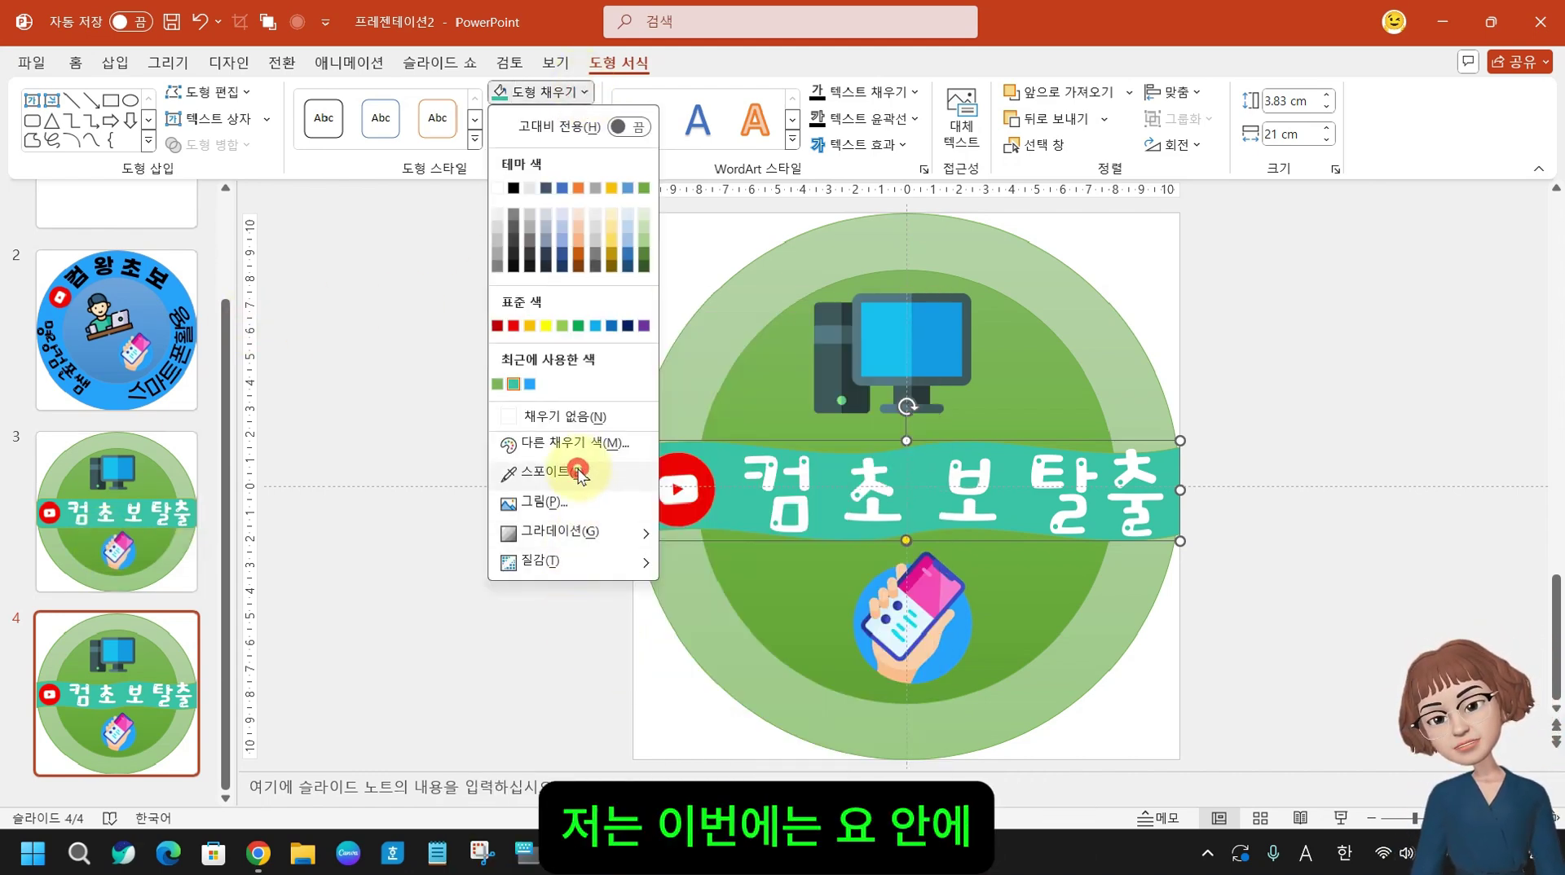
pyautogui.click(579, 473)
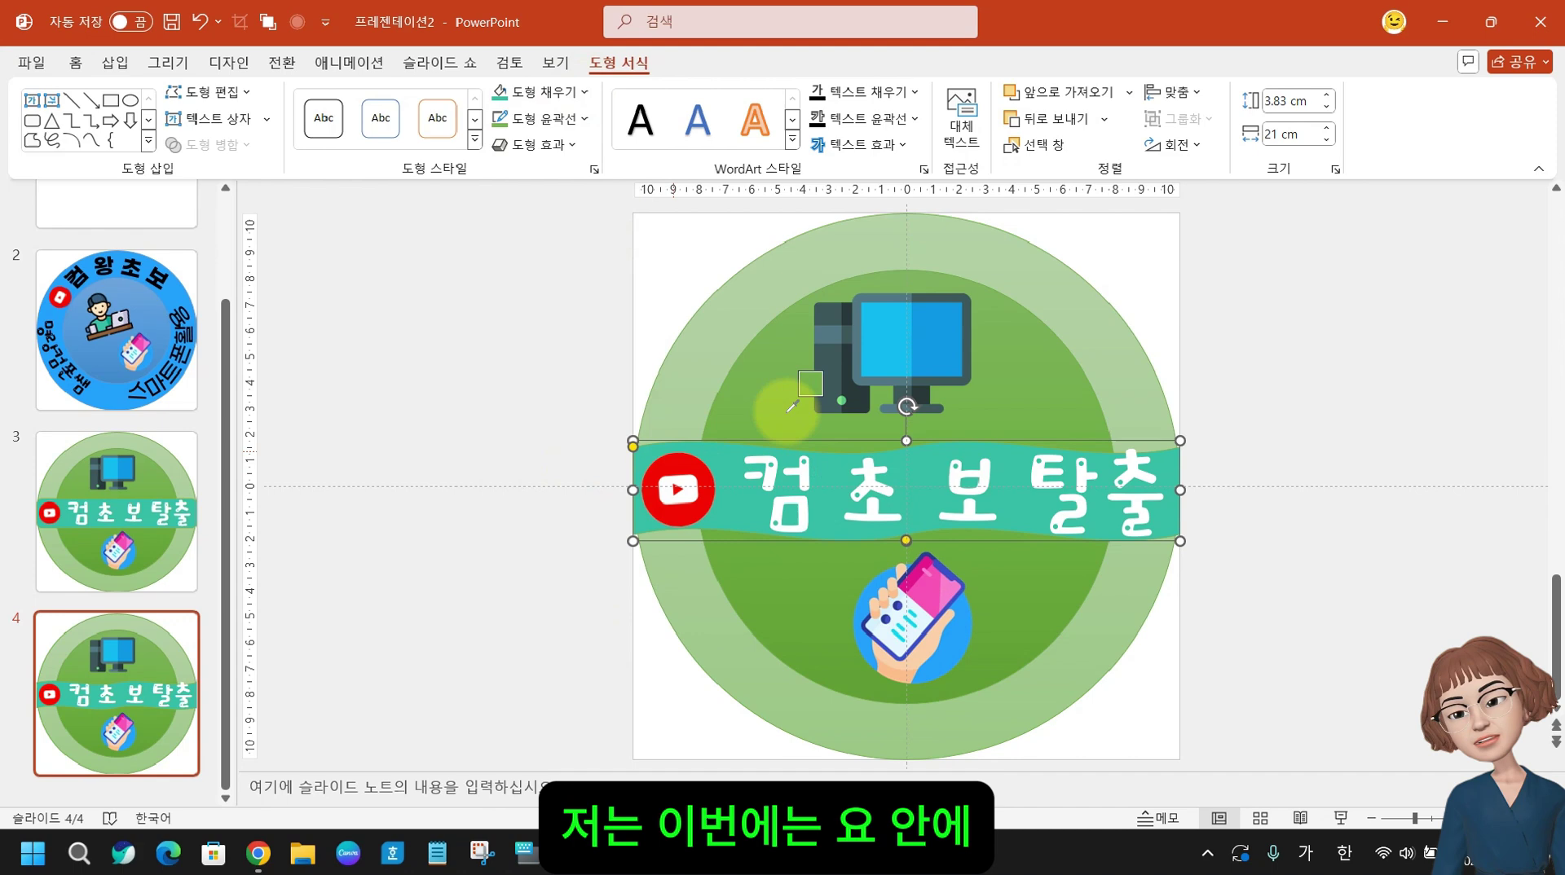
pyautogui.click(841, 399)
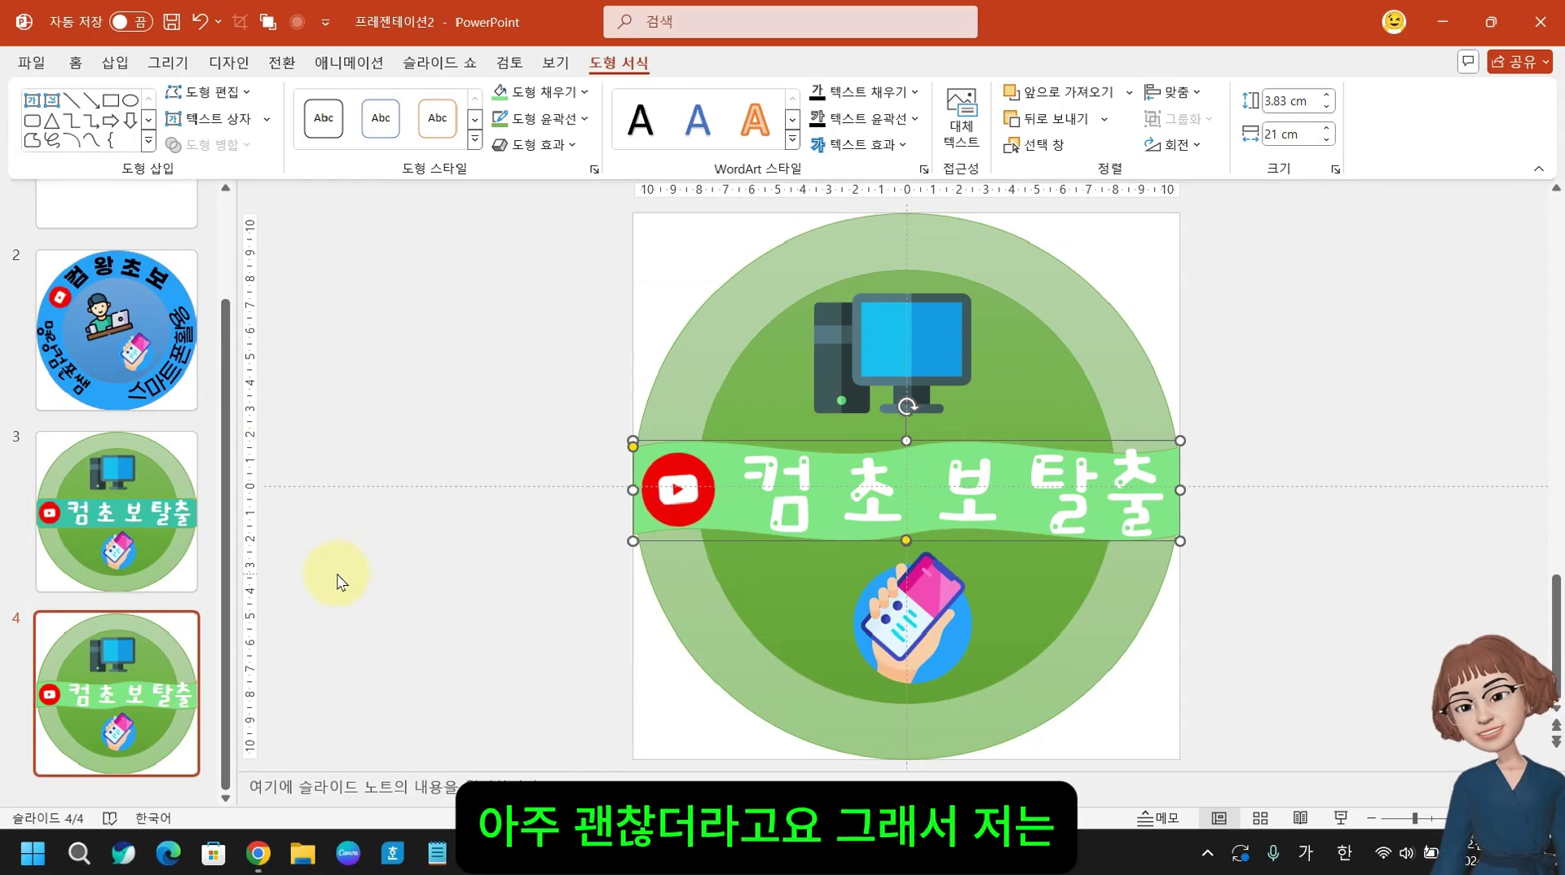
# - Move the phone icon slightly lower inside the inner circle, away from the wavy banner
pyautogui.click(925, 643)
pyautogui.moveTo(929, 643); pyautogui.dragTo(926, 665)
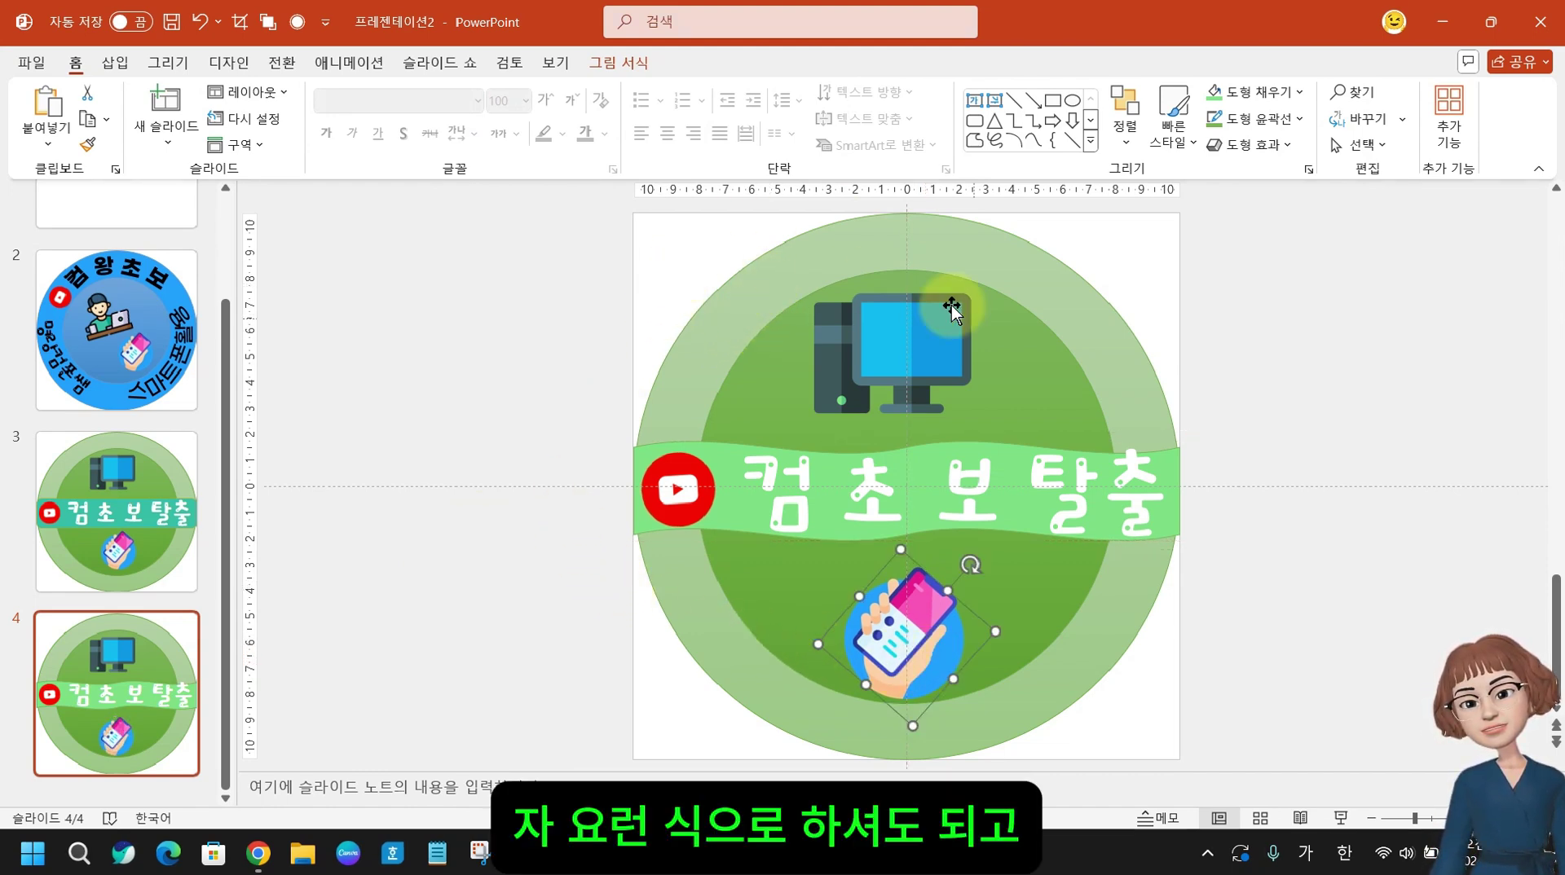
pyautogui.click(1057, 393)
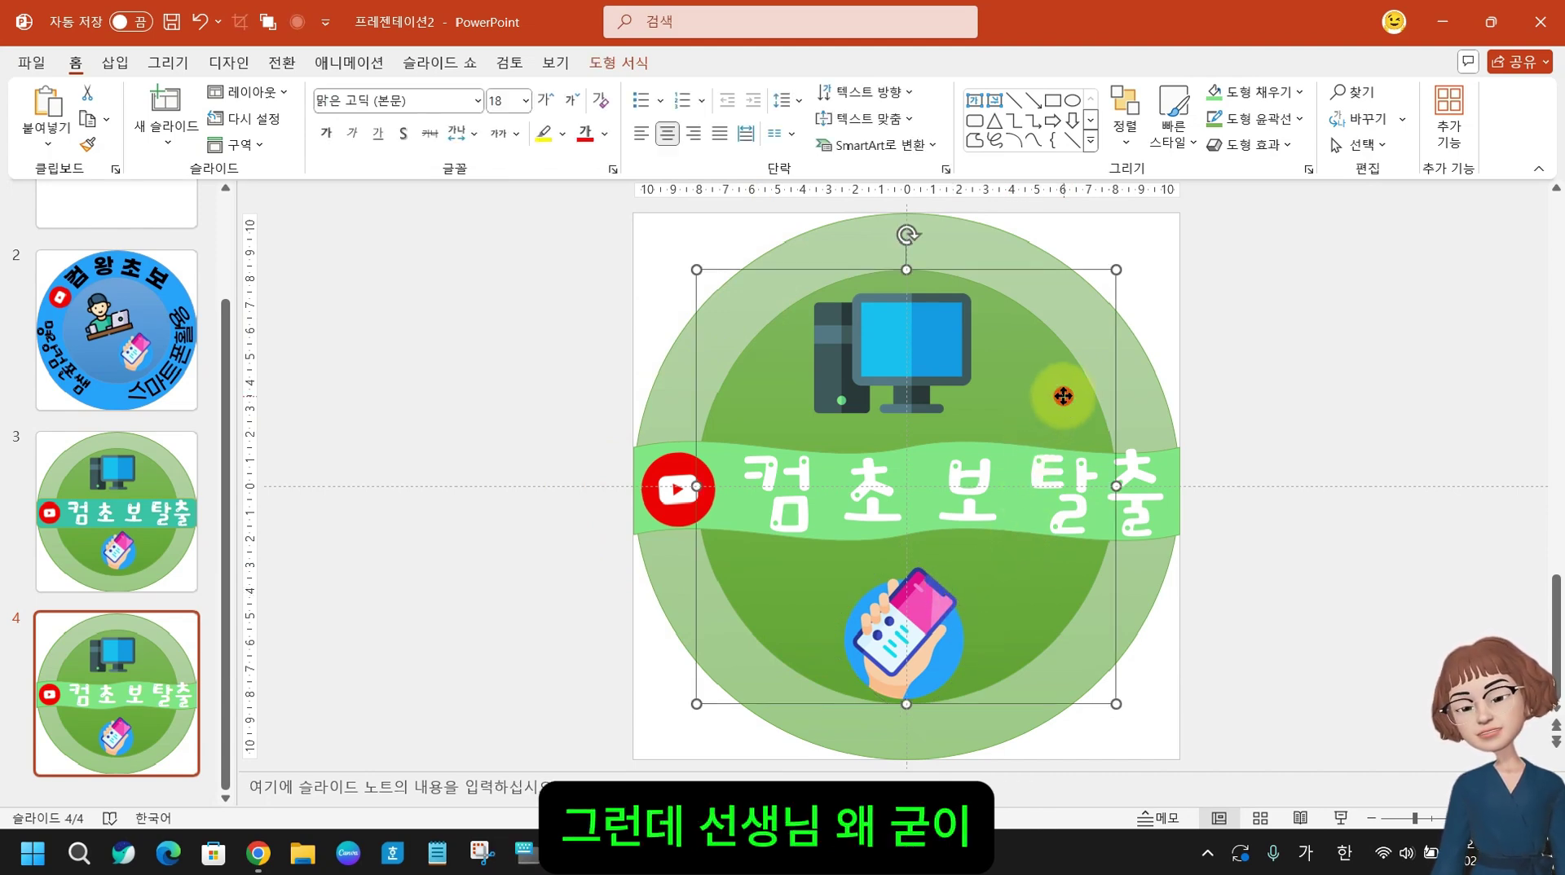
pyautogui.click(1146, 391)
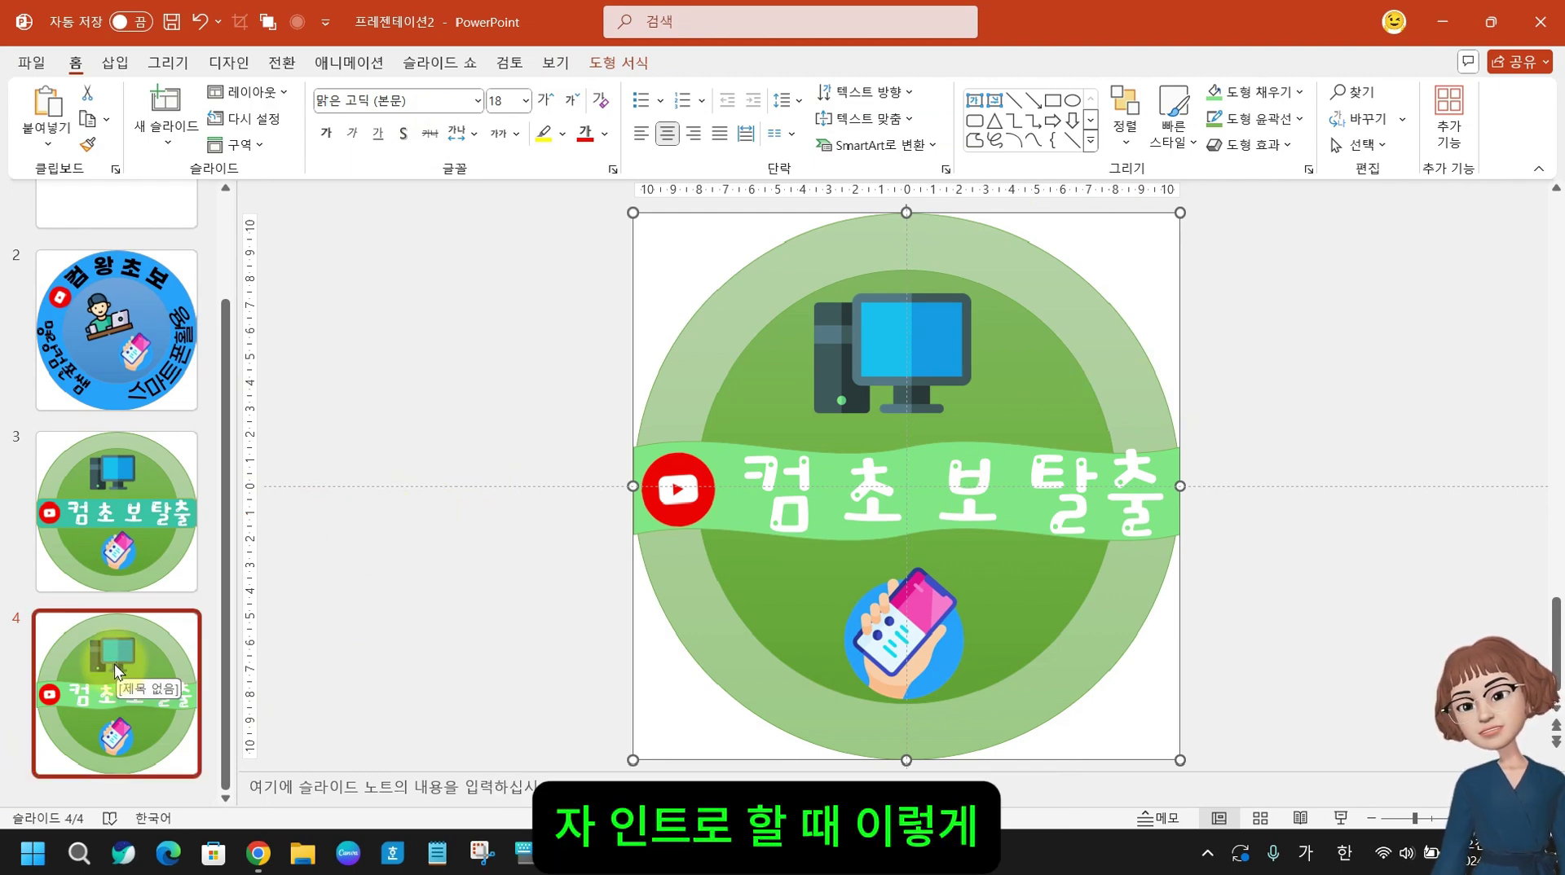
pyautogui.click(76, 672)
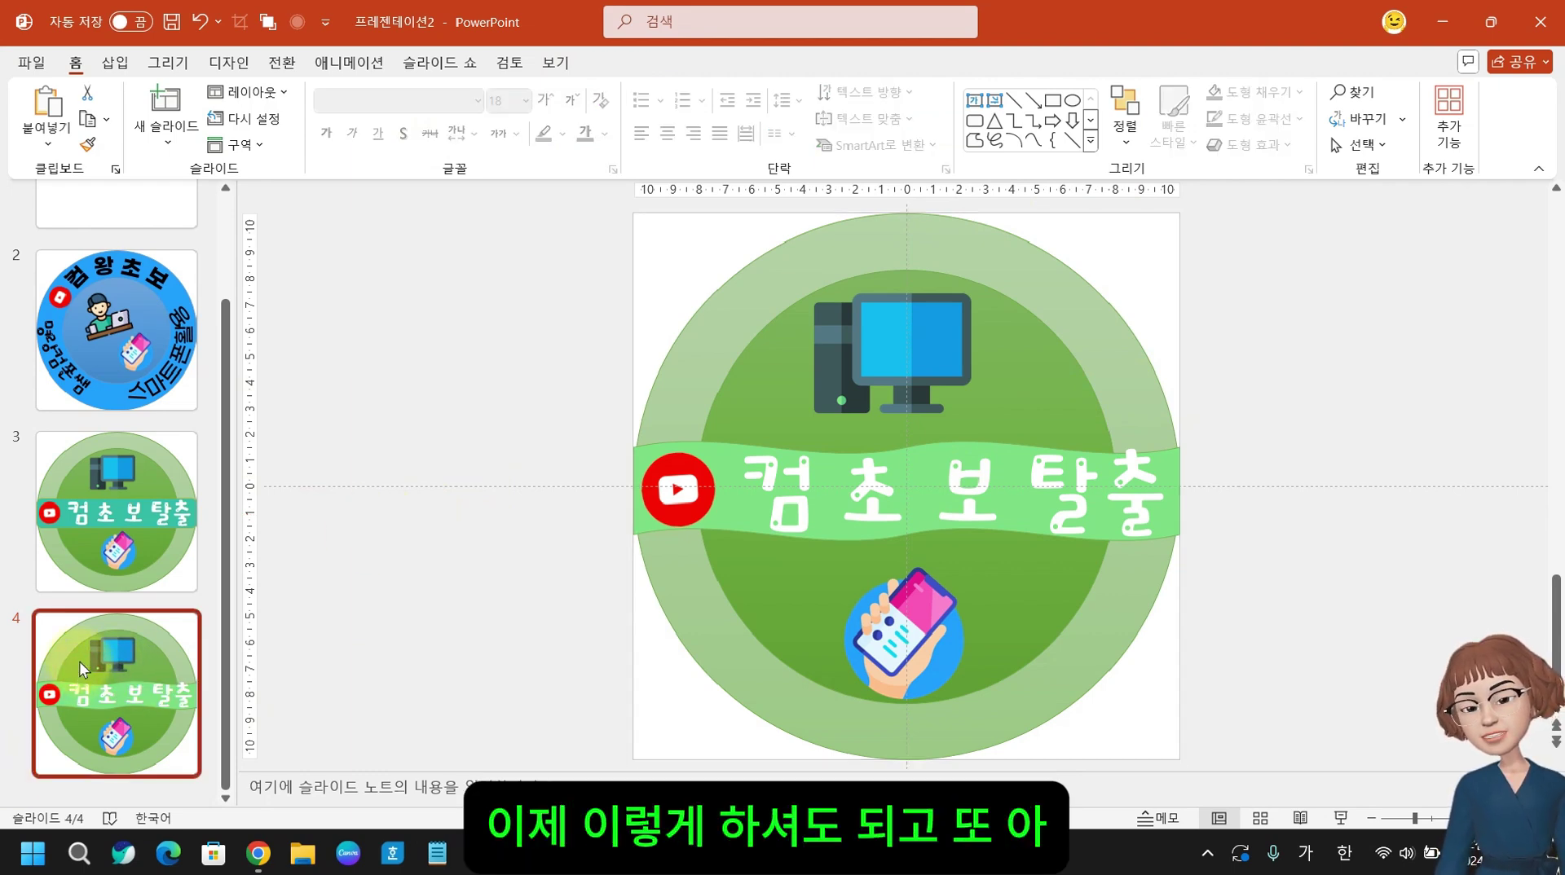
# - Give the large outer circle on slide 4 a standard red outline
pyautogui.click(766, 295)
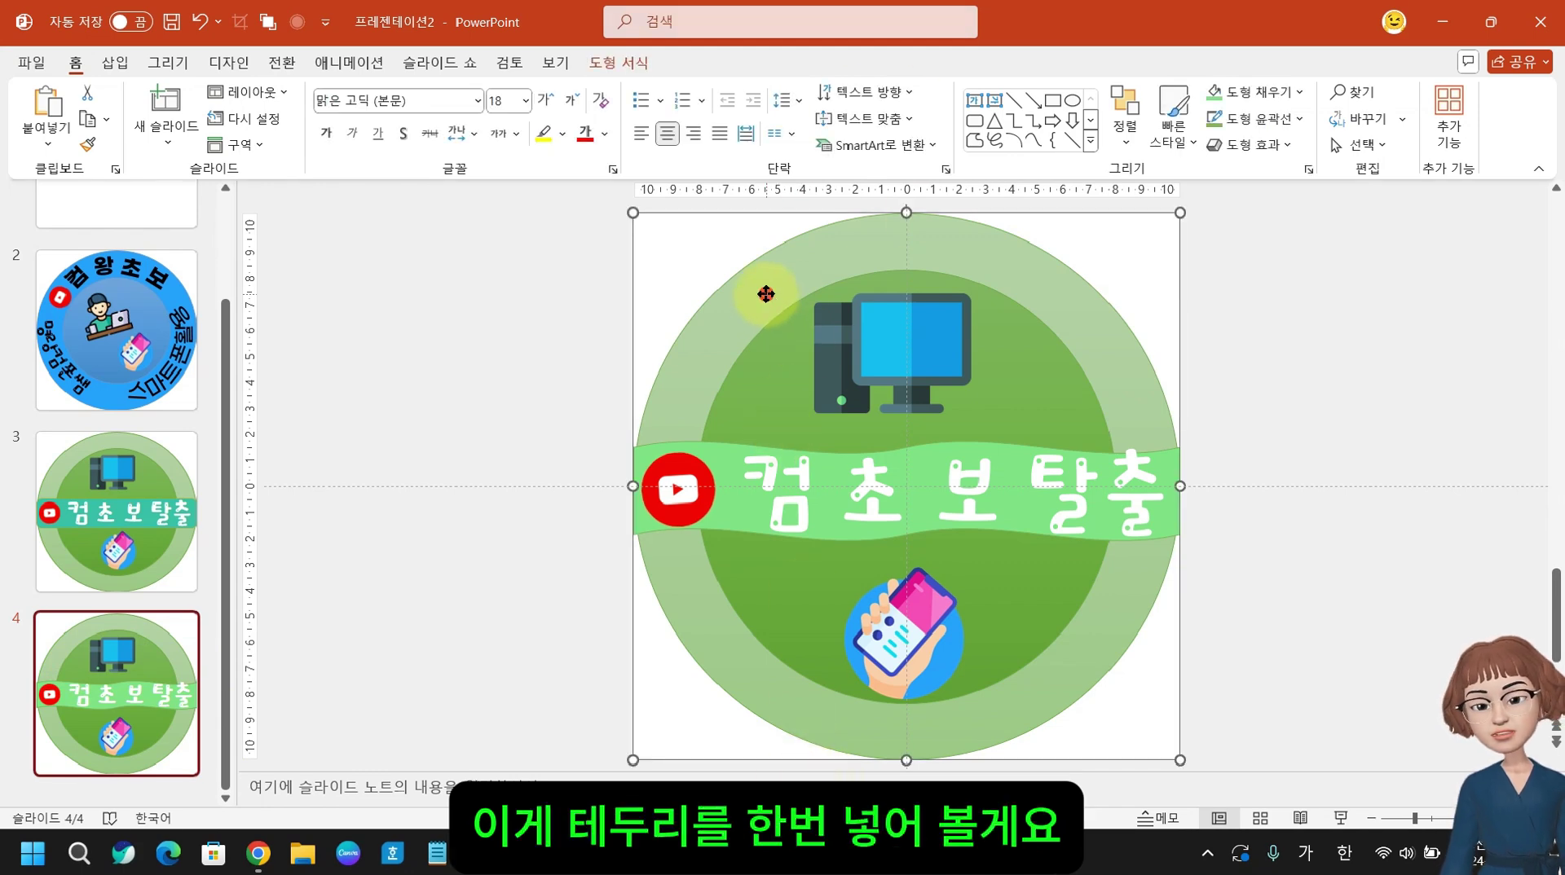
pyautogui.click(620, 70)
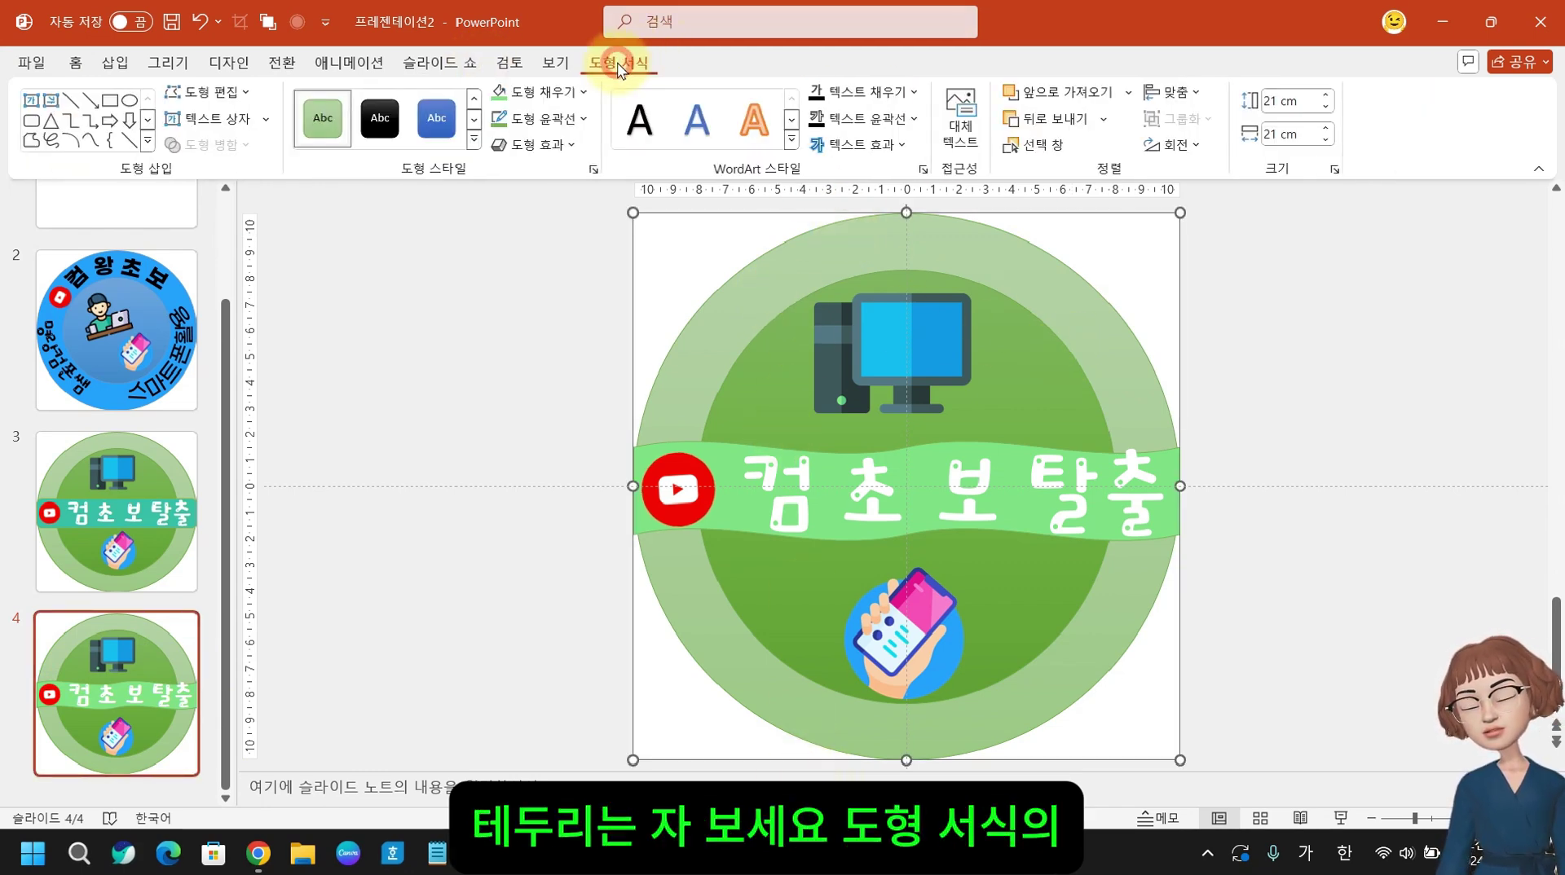
pyautogui.click(593, 172)
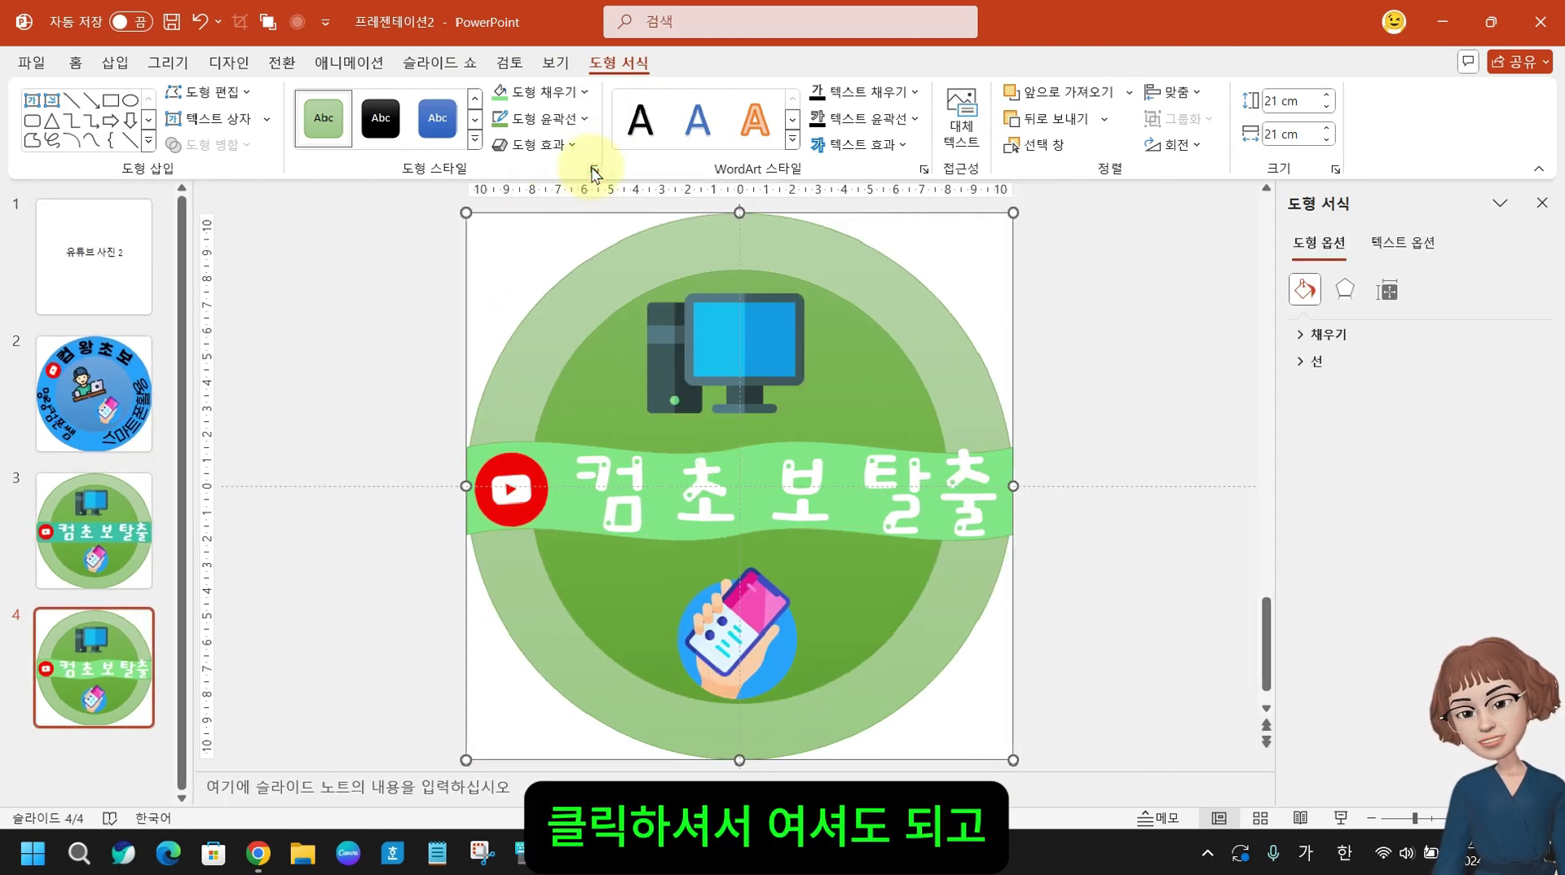
pyautogui.click(1541, 203)
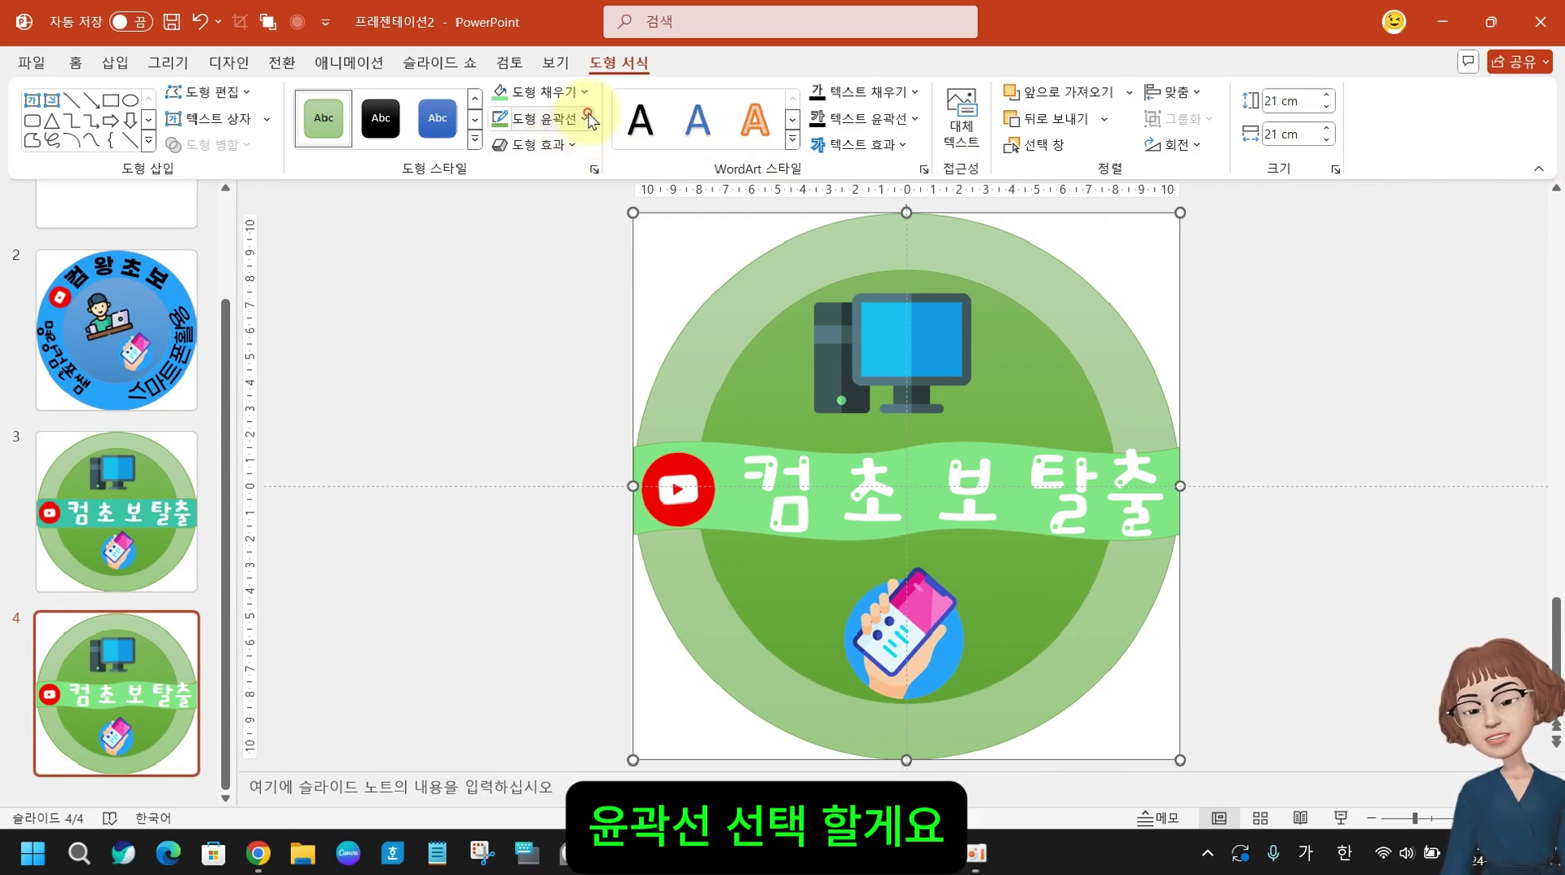
pyautogui.click(590, 119)
pyautogui.moveTo(554, 537)
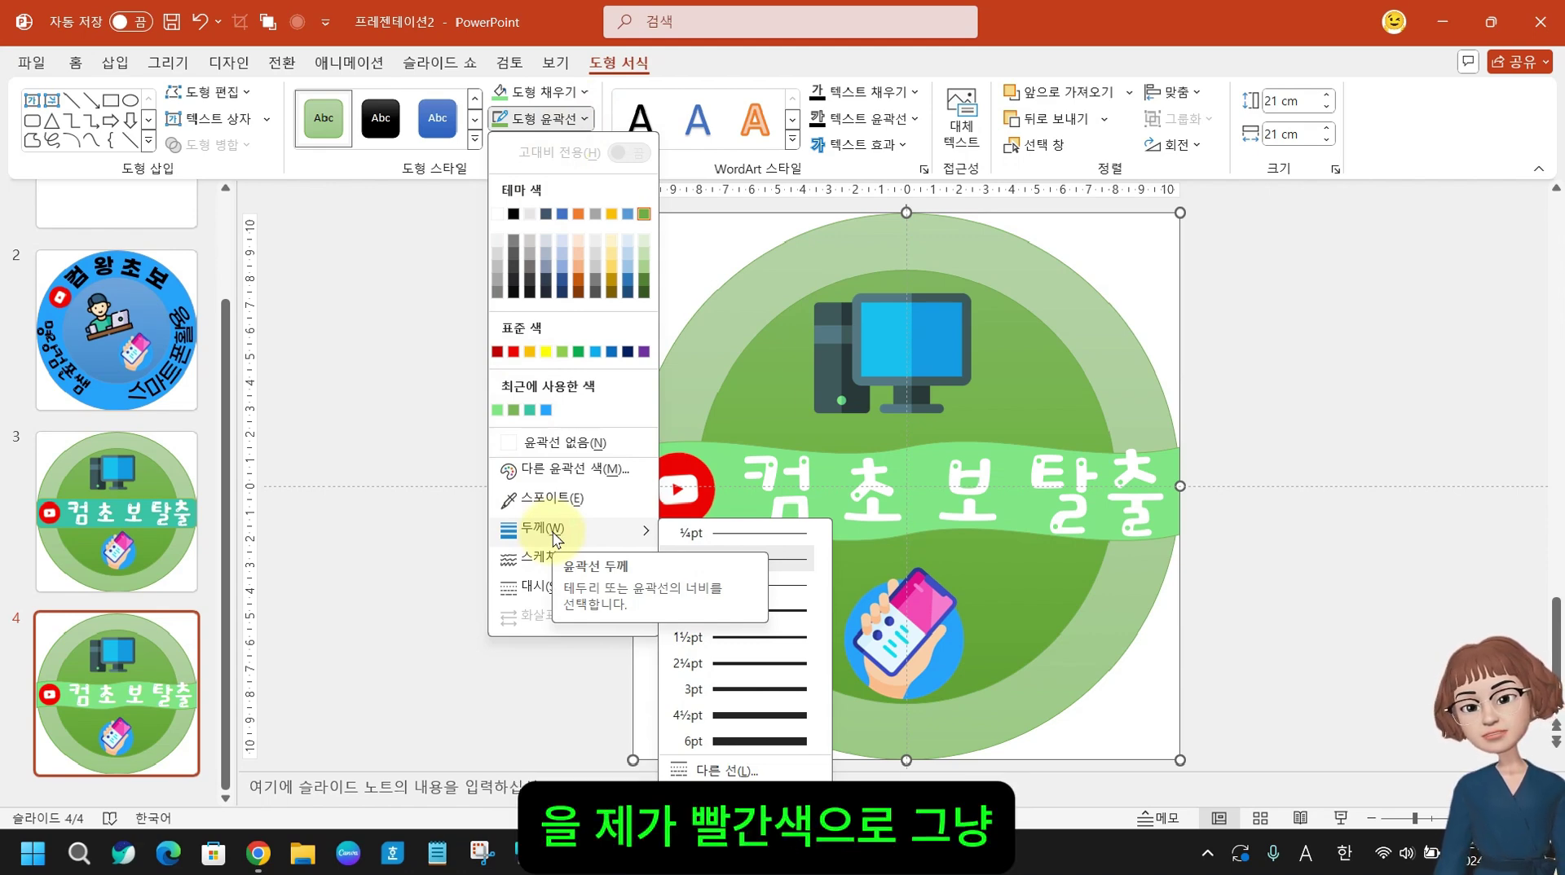
pyautogui.click(513, 352)
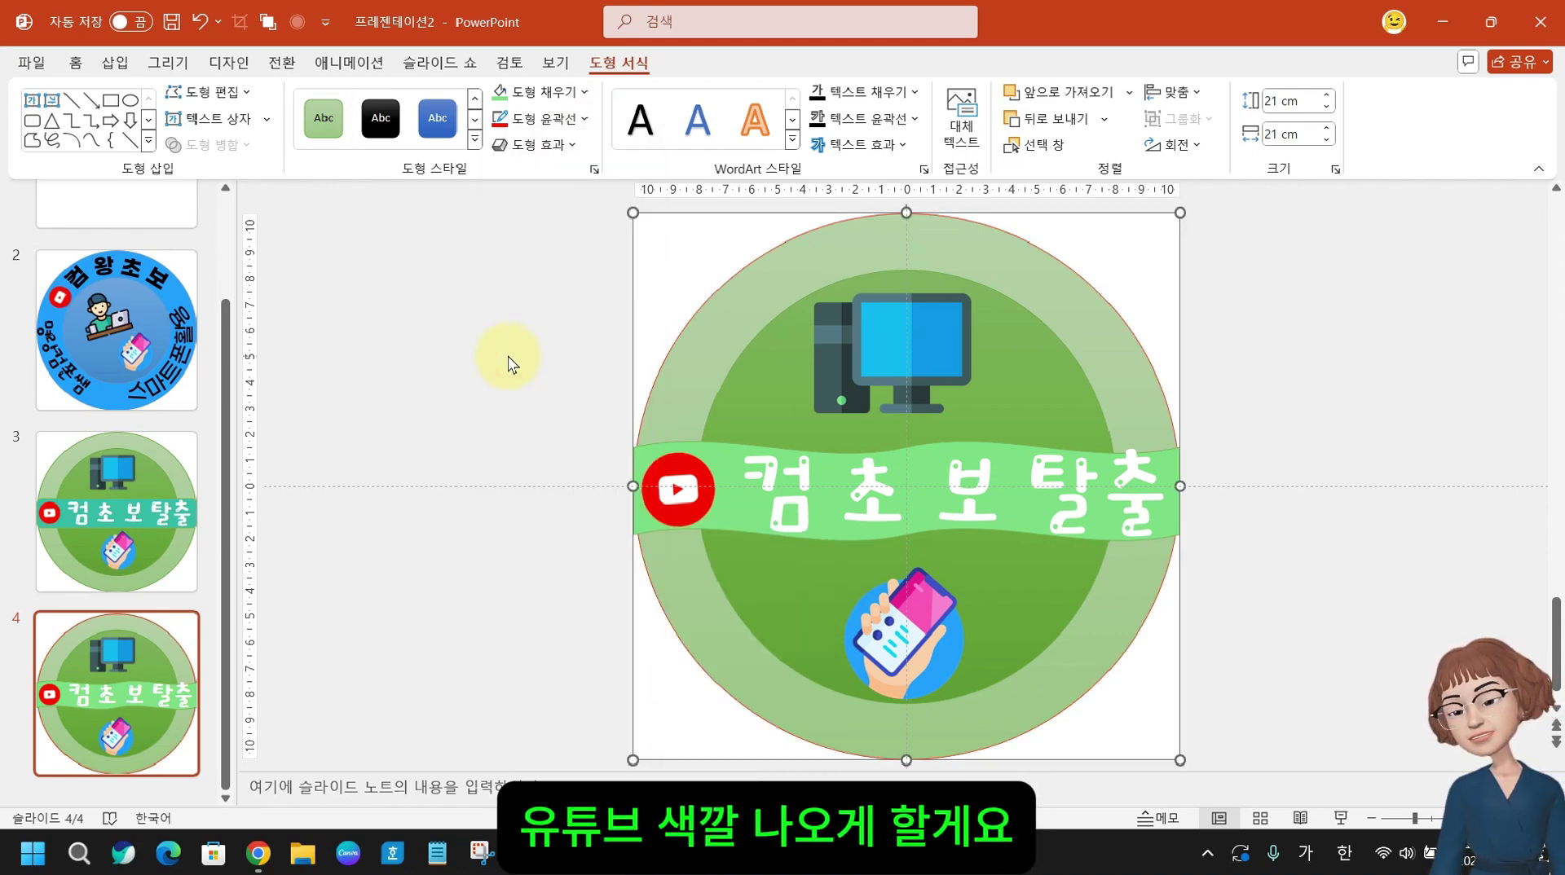
# - Set the outer circle's red outline weight to 6 pt and deselect the circle
pyautogui.click(580, 119)
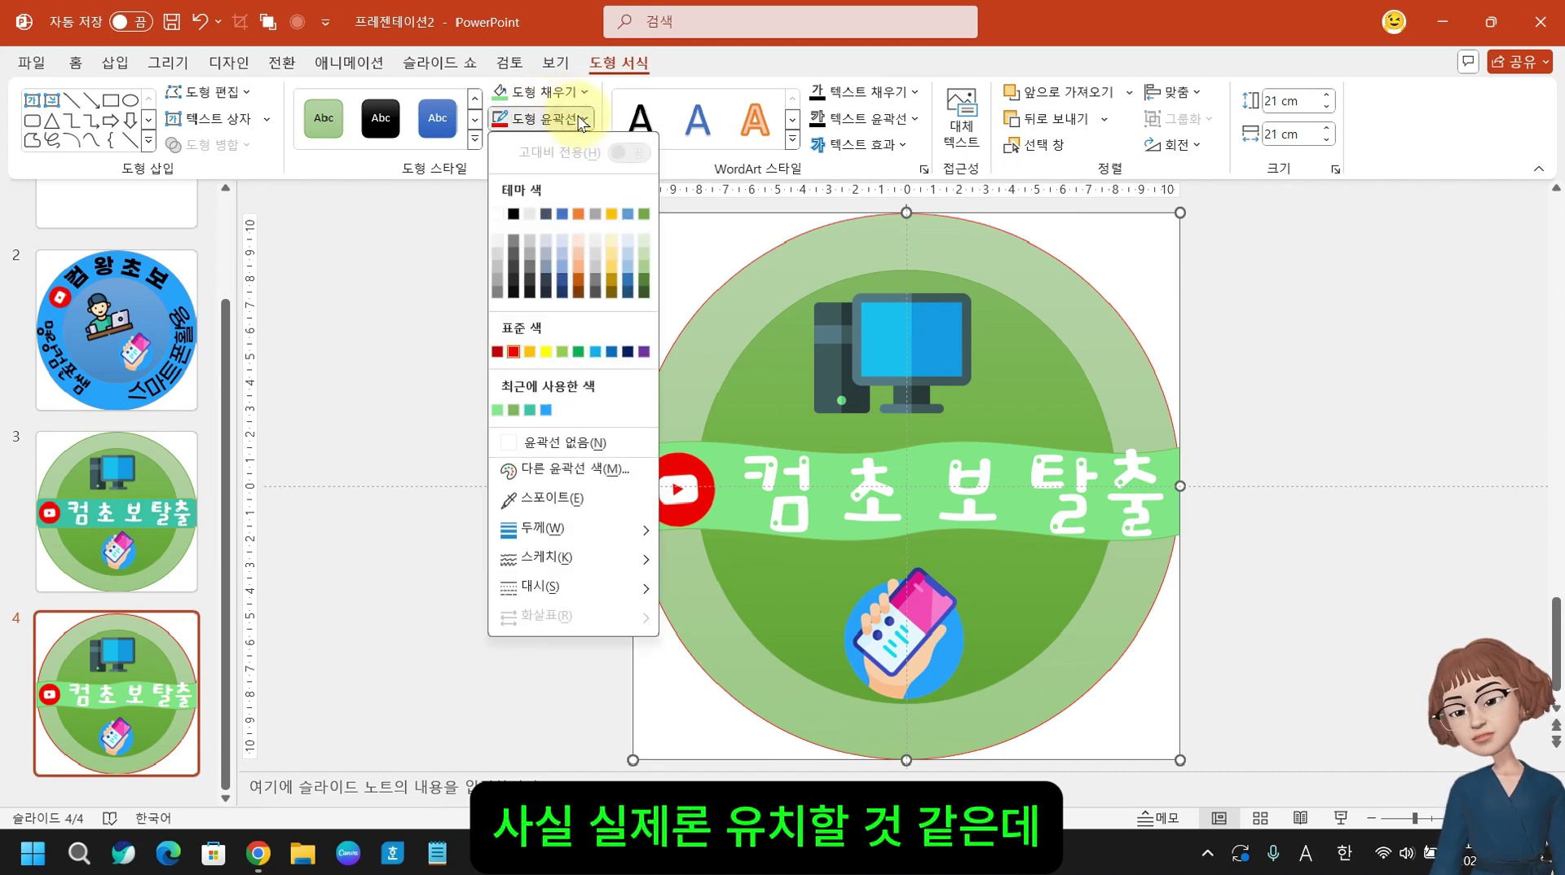
pyautogui.moveTo(590, 530)
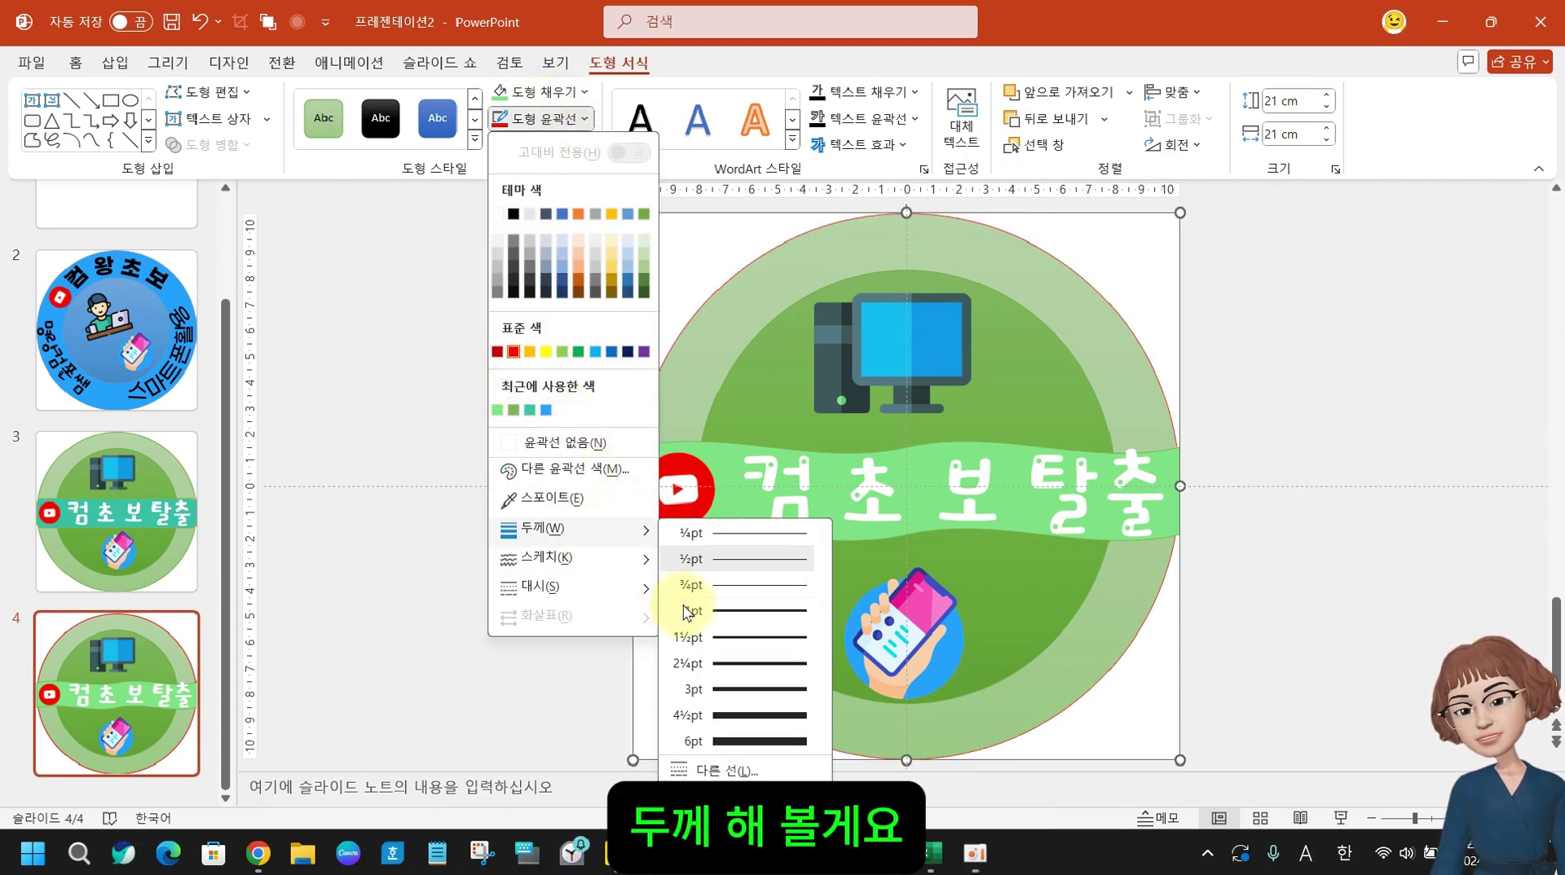
pyautogui.click(738, 743)
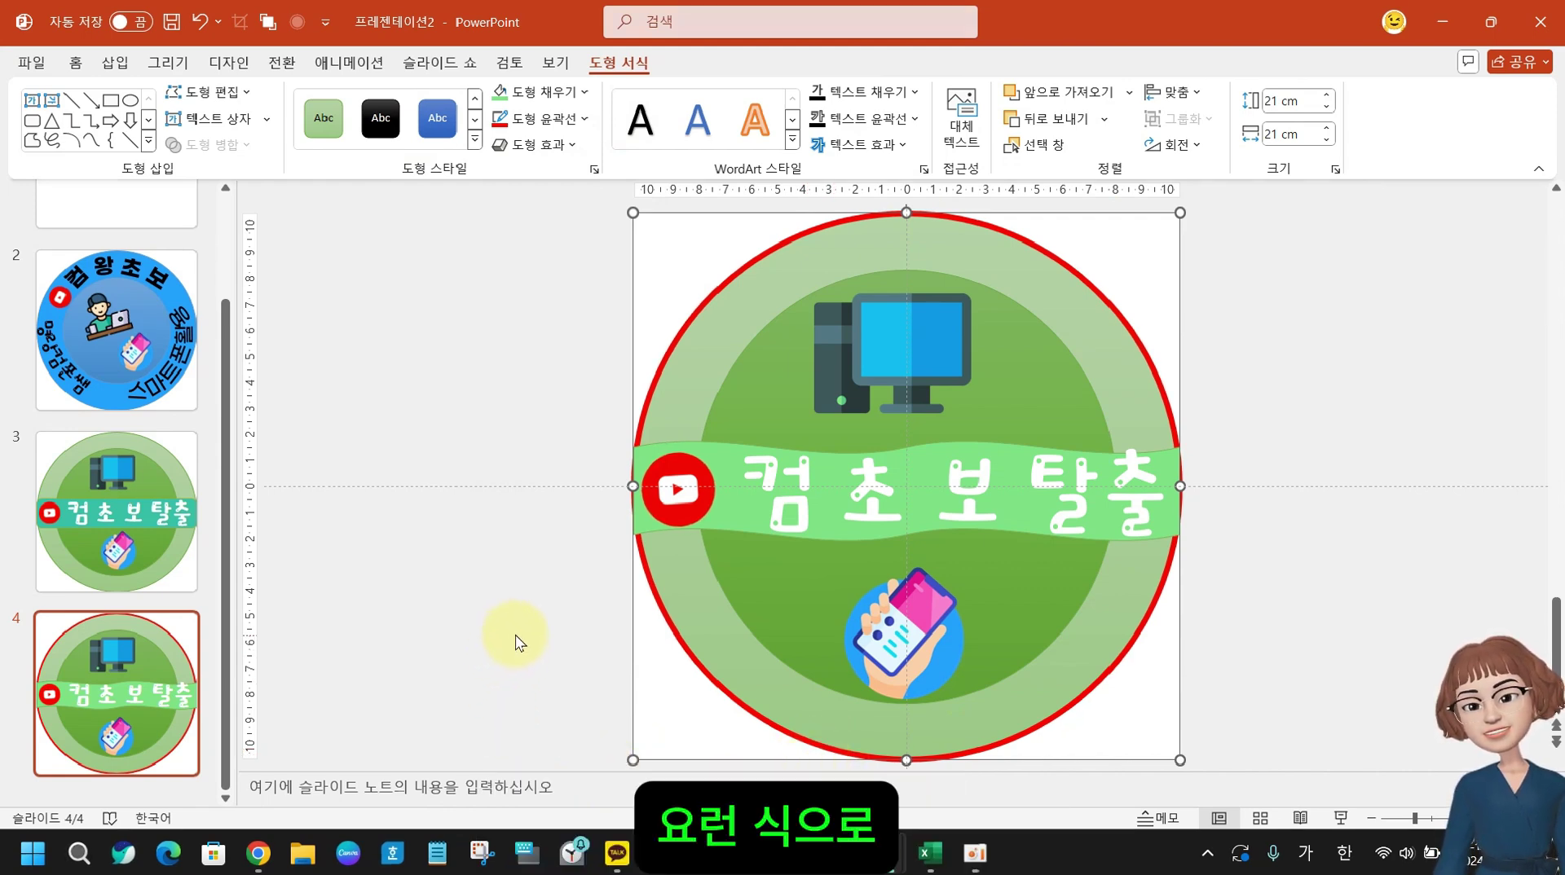
pyautogui.click(591, 603)
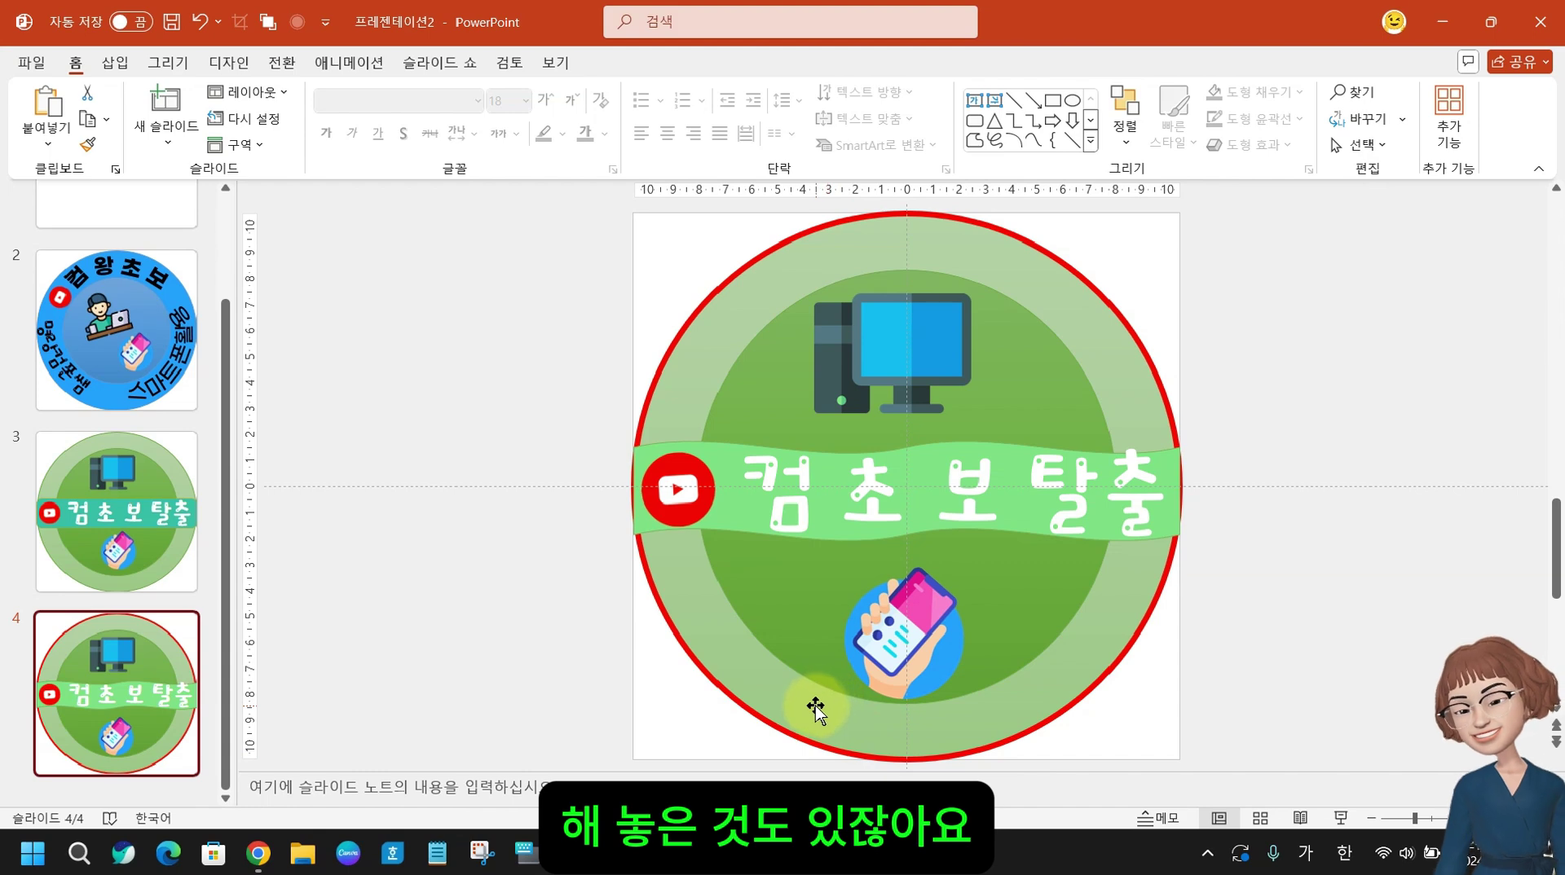
# - Draw a Partial Circle (pie) shape about 17.5 cm across on slide 4 and move it toward the outer circle's upper-left edge
pyautogui.click(1092, 142)
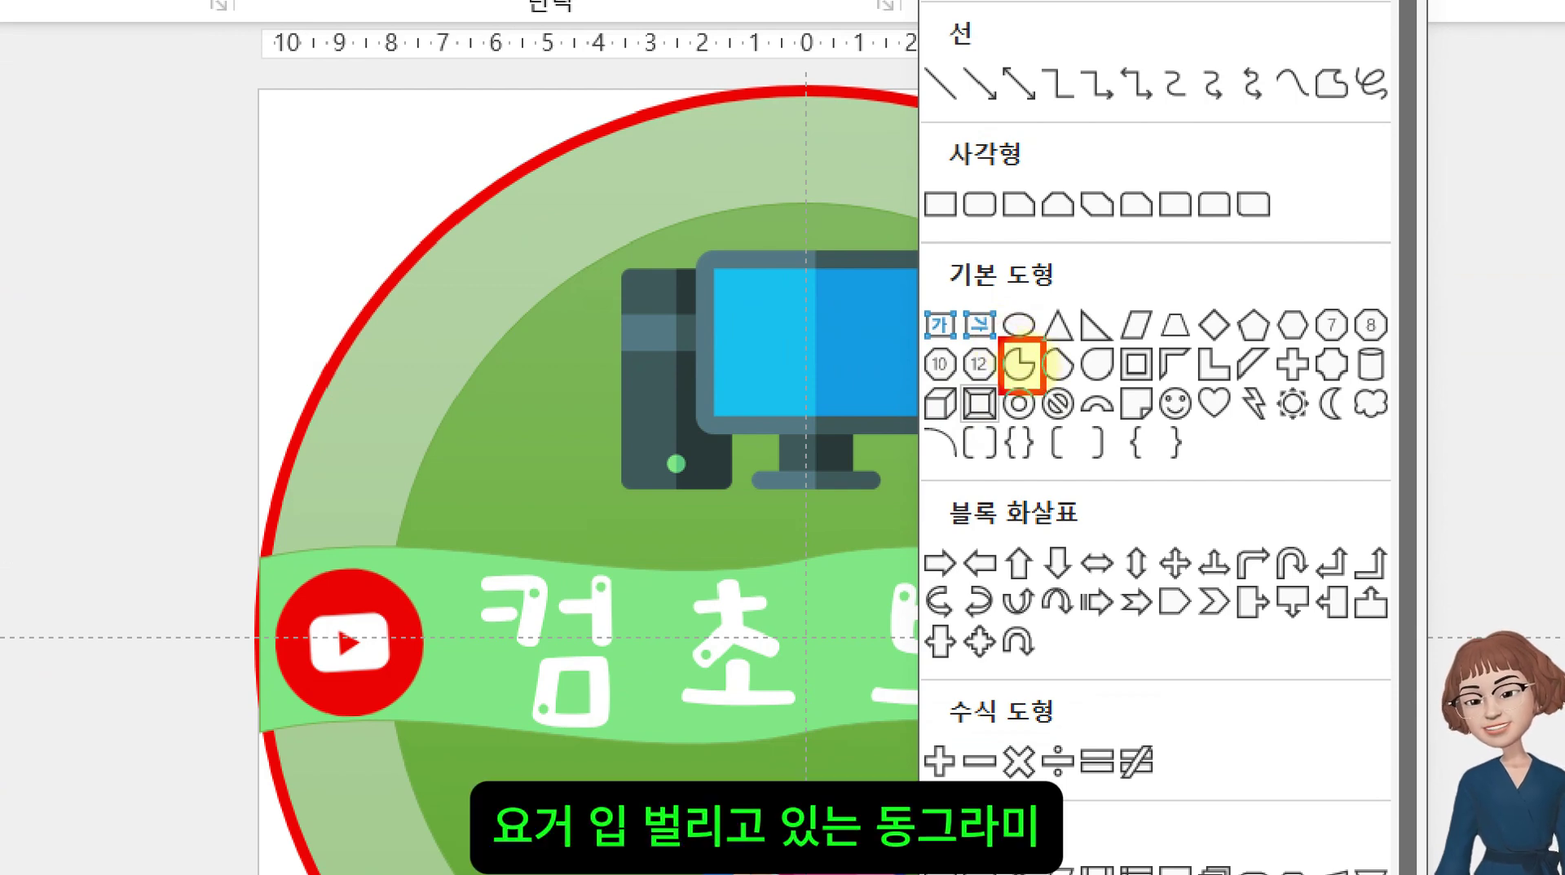
pyautogui.click(1020, 365)
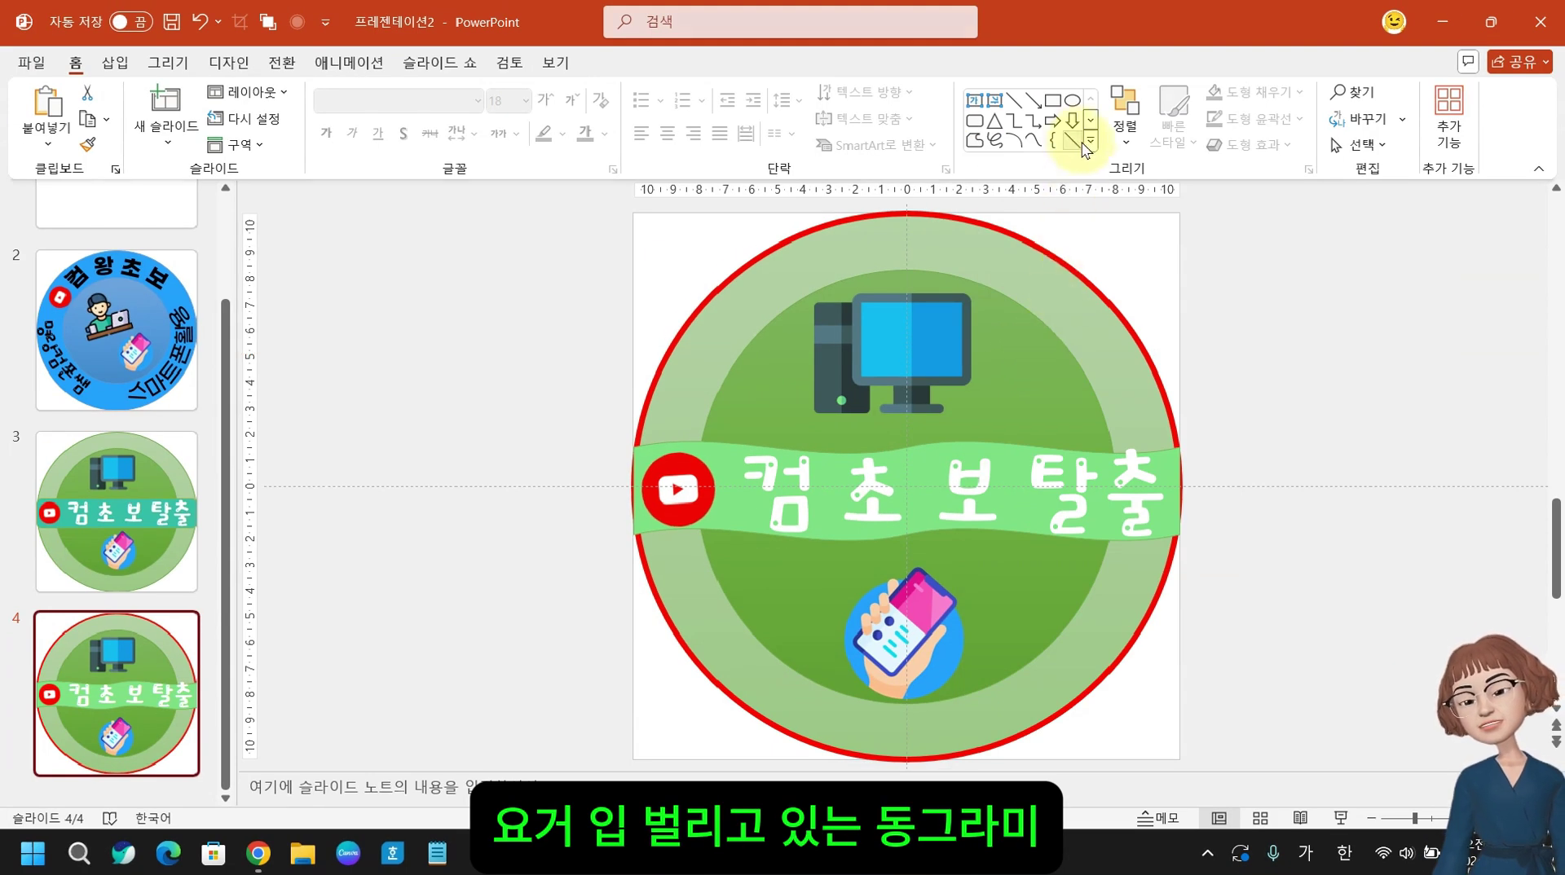
pyautogui.click(1082, 143)
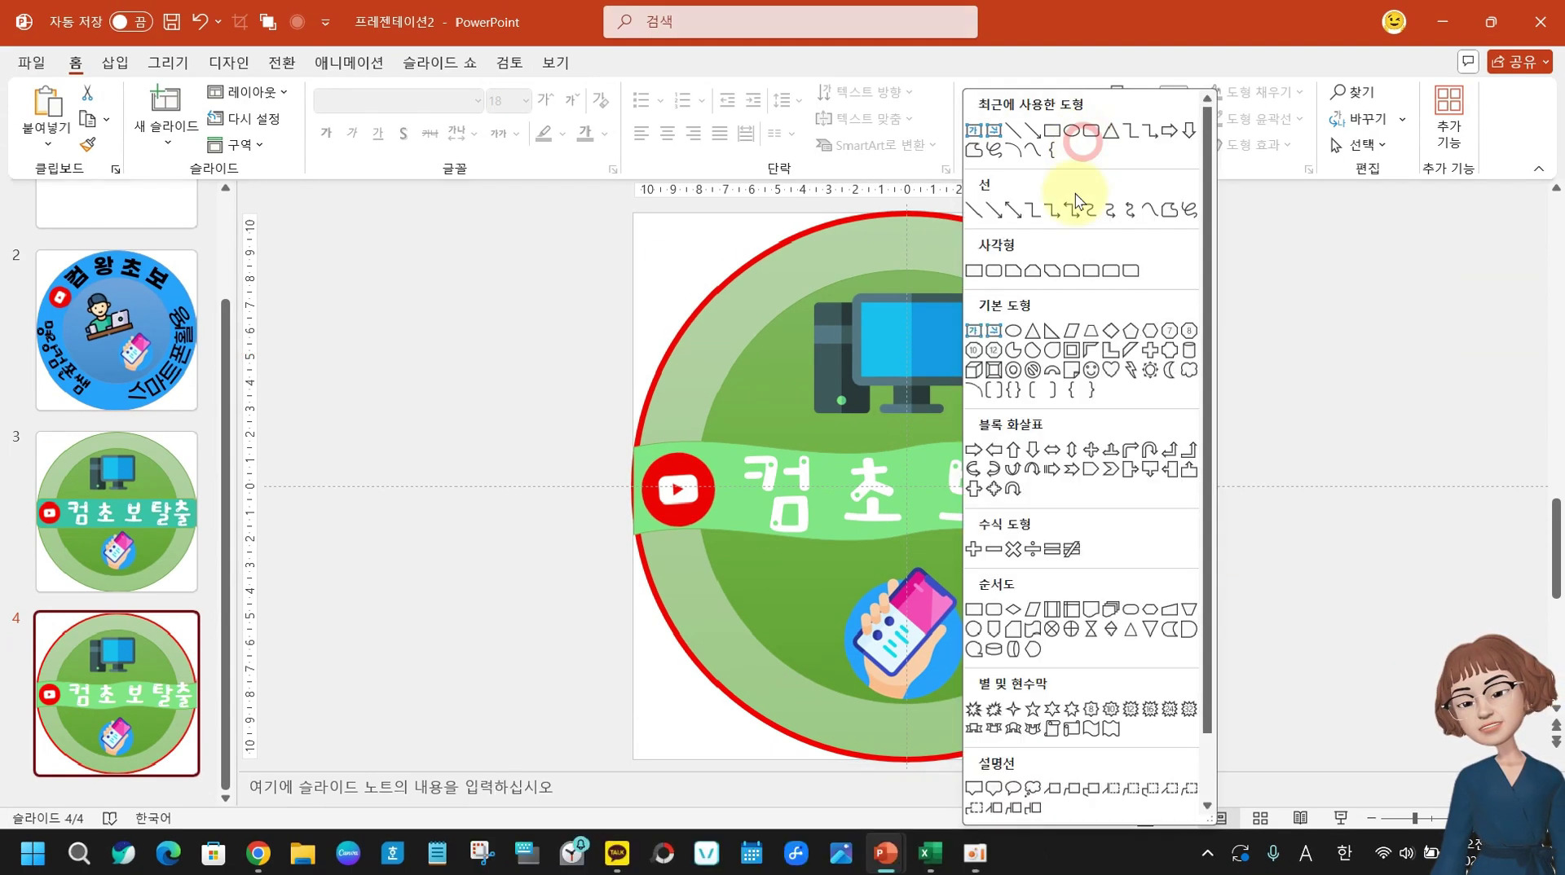
pyautogui.click(1015, 358)
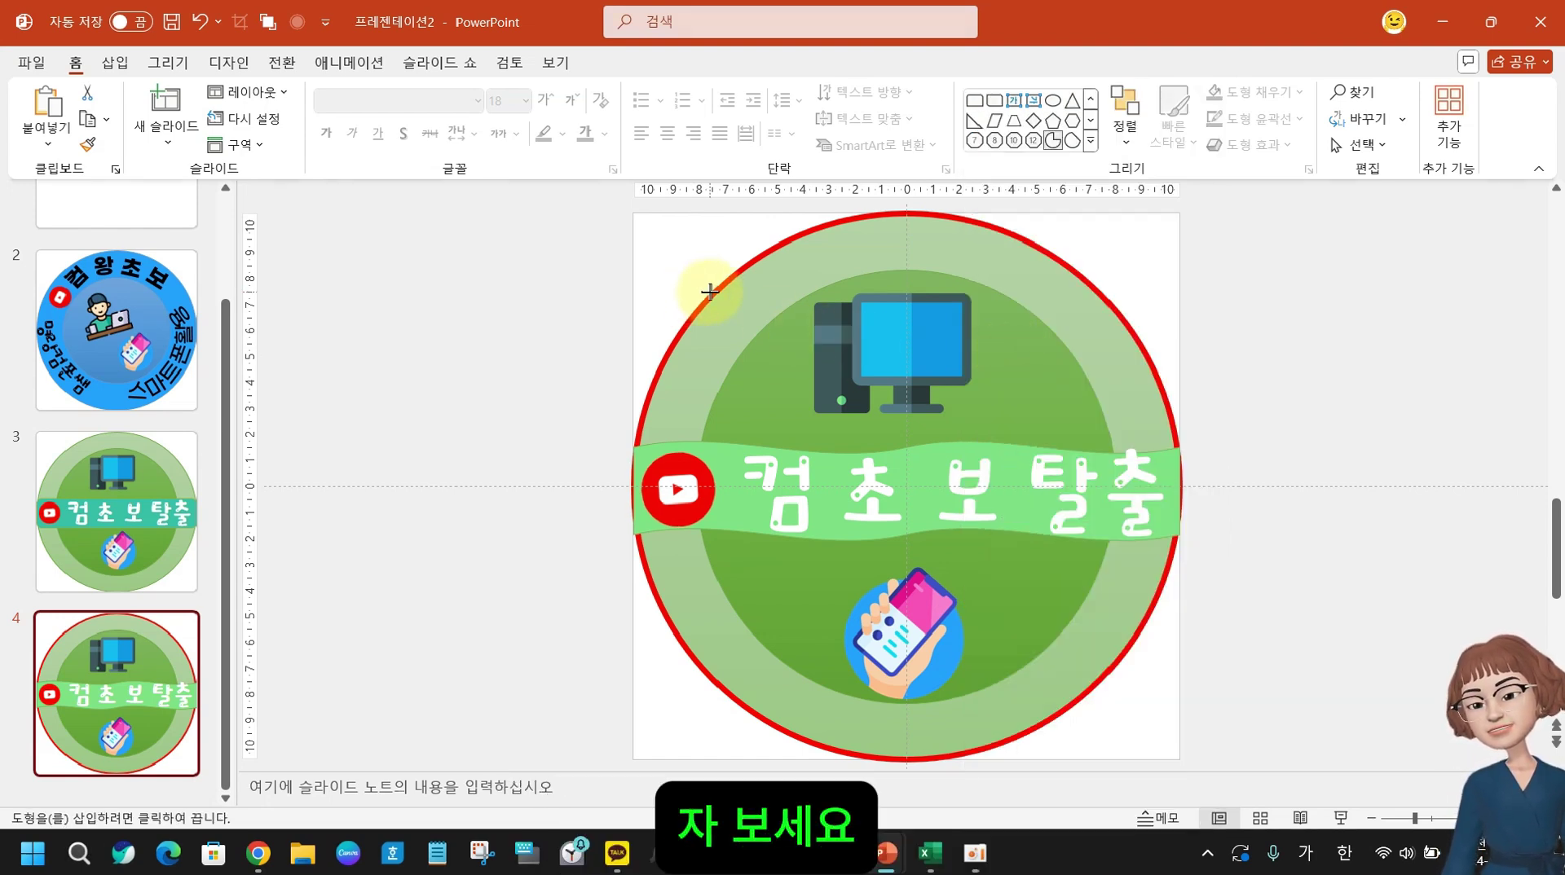
pyautogui.moveTo(710, 291); pyautogui.dragTo(1136, 737)
pyautogui.moveTo(1156, 738); pyautogui.dragTo(1163, 739)
pyautogui.moveTo(913, 630)
pyautogui.mouseDown()
pyautogui.moveTo(856, 608)
pyautogui.moveTo(845, 566)
pyautogui.mouseUp()
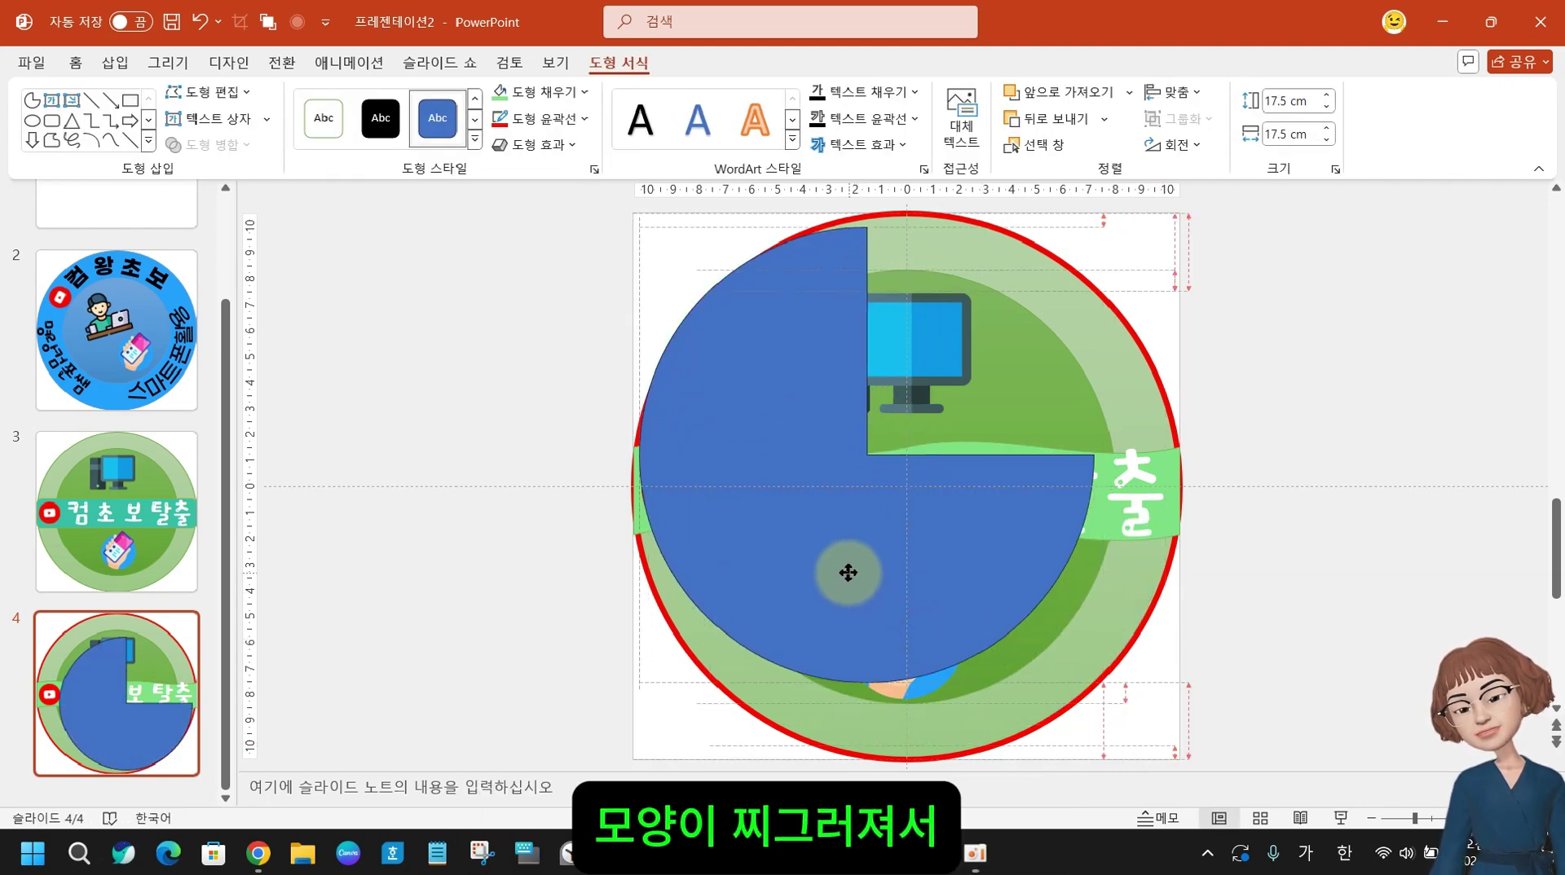
# - Enlarge the pie shape to about 20.48 cm high and 21 cm wide and center it over the red-outlined circle
pyautogui.moveTo(1094, 679); pyautogui.dragTo(1186, 761)
pyautogui.moveTo(1089, 615); pyautogui.dragTo(1004, 627)
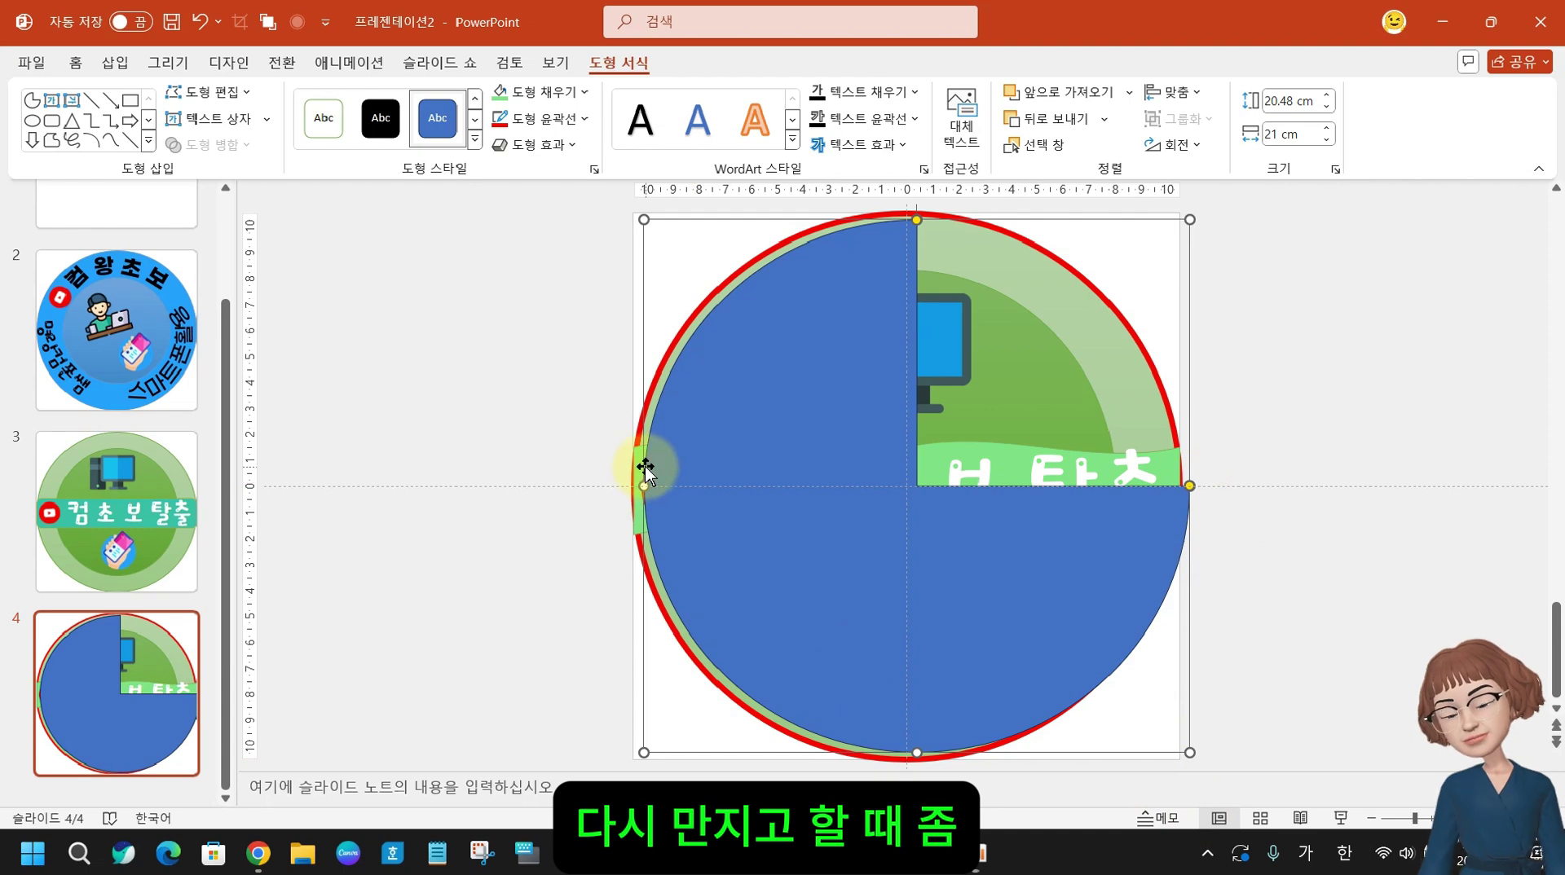
pyautogui.press('Left')
pyautogui.press('Left')
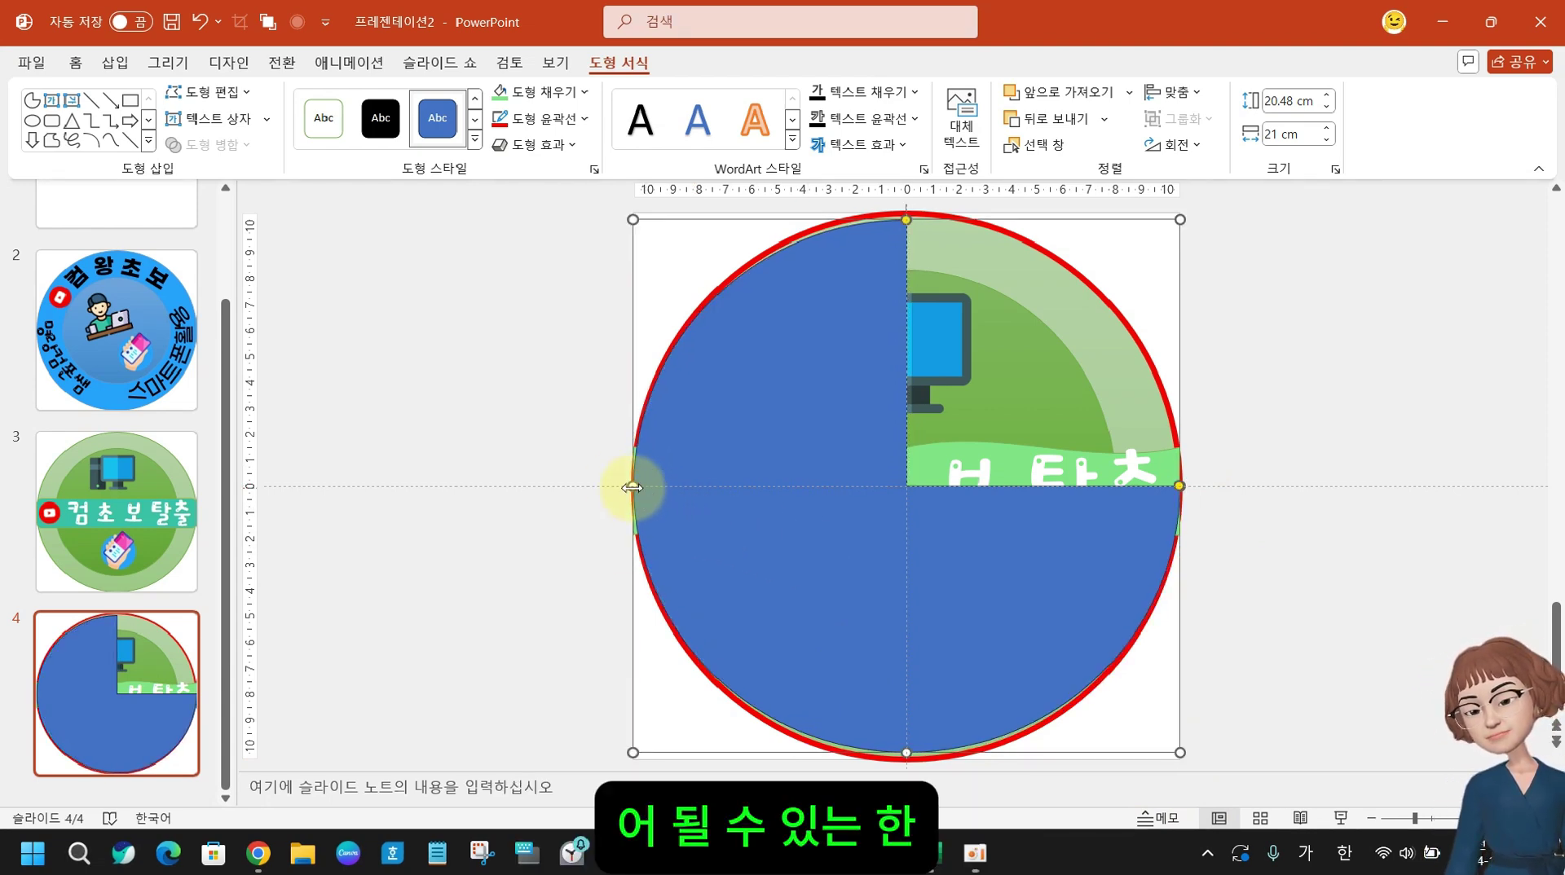
# - Narrow the pie shape to about 20.55 cm to fit inside the red ring, tilting its horizontal cut edge slightly upward
pyautogui.moveTo(632, 487); pyautogui.dragTo(639, 487)
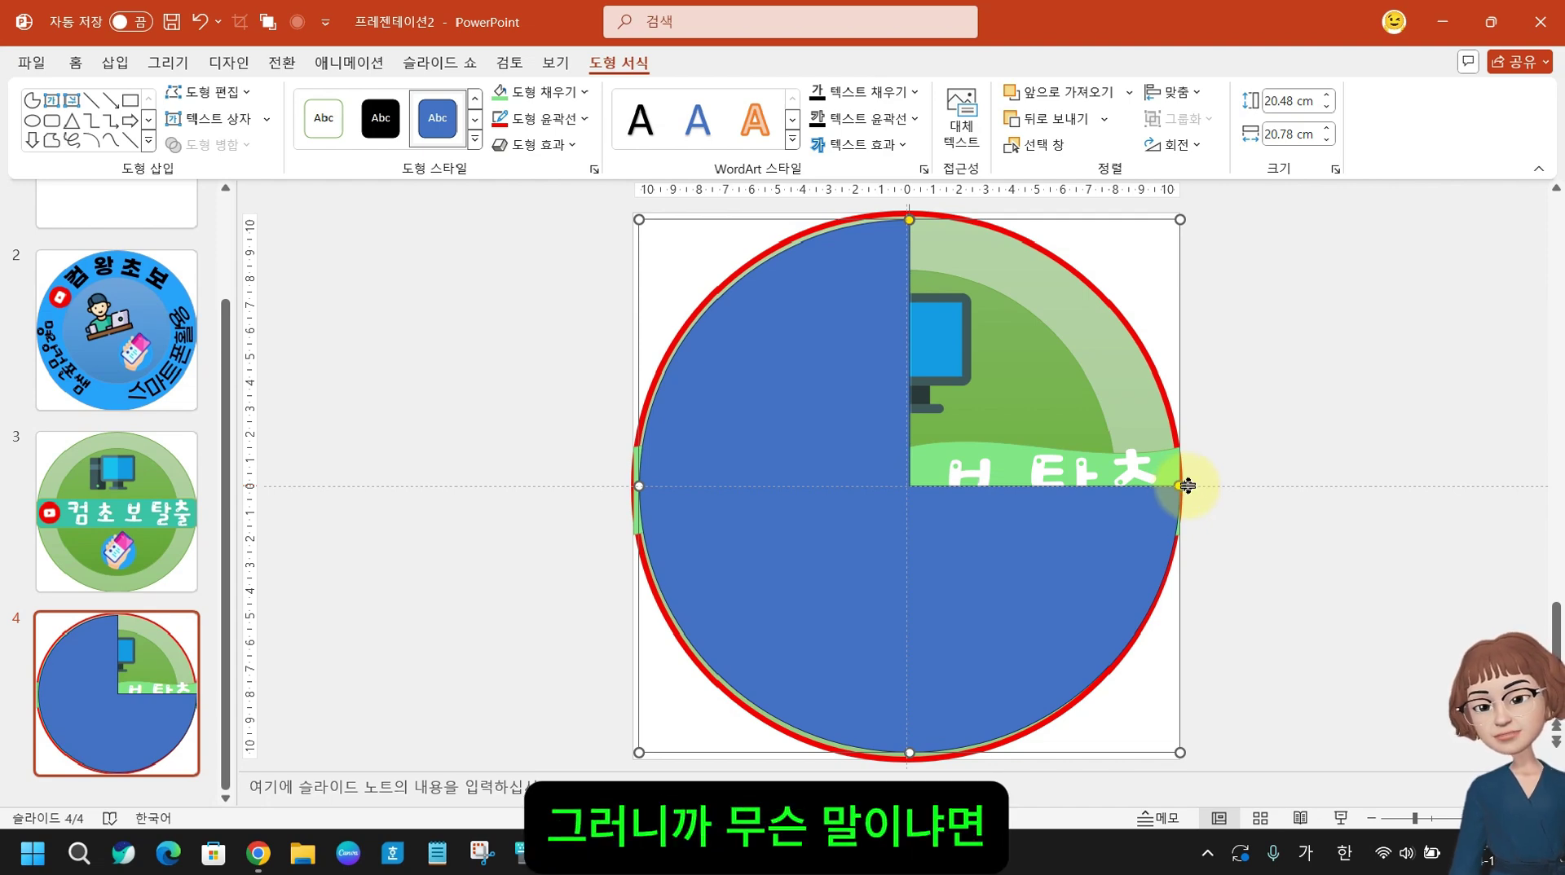
pyautogui.moveTo(1180, 488)
pyautogui.mouseDown()
pyautogui.moveTo(1117, 586)
pyautogui.moveTo(1006, 673)
pyautogui.moveTo(1102, 520)
pyautogui.moveTo(1092, 366)
pyautogui.moveTo(1153, 472)
pyautogui.moveTo(1181, 448)
pyautogui.moveTo(1179, 471)
pyautogui.mouseUp()
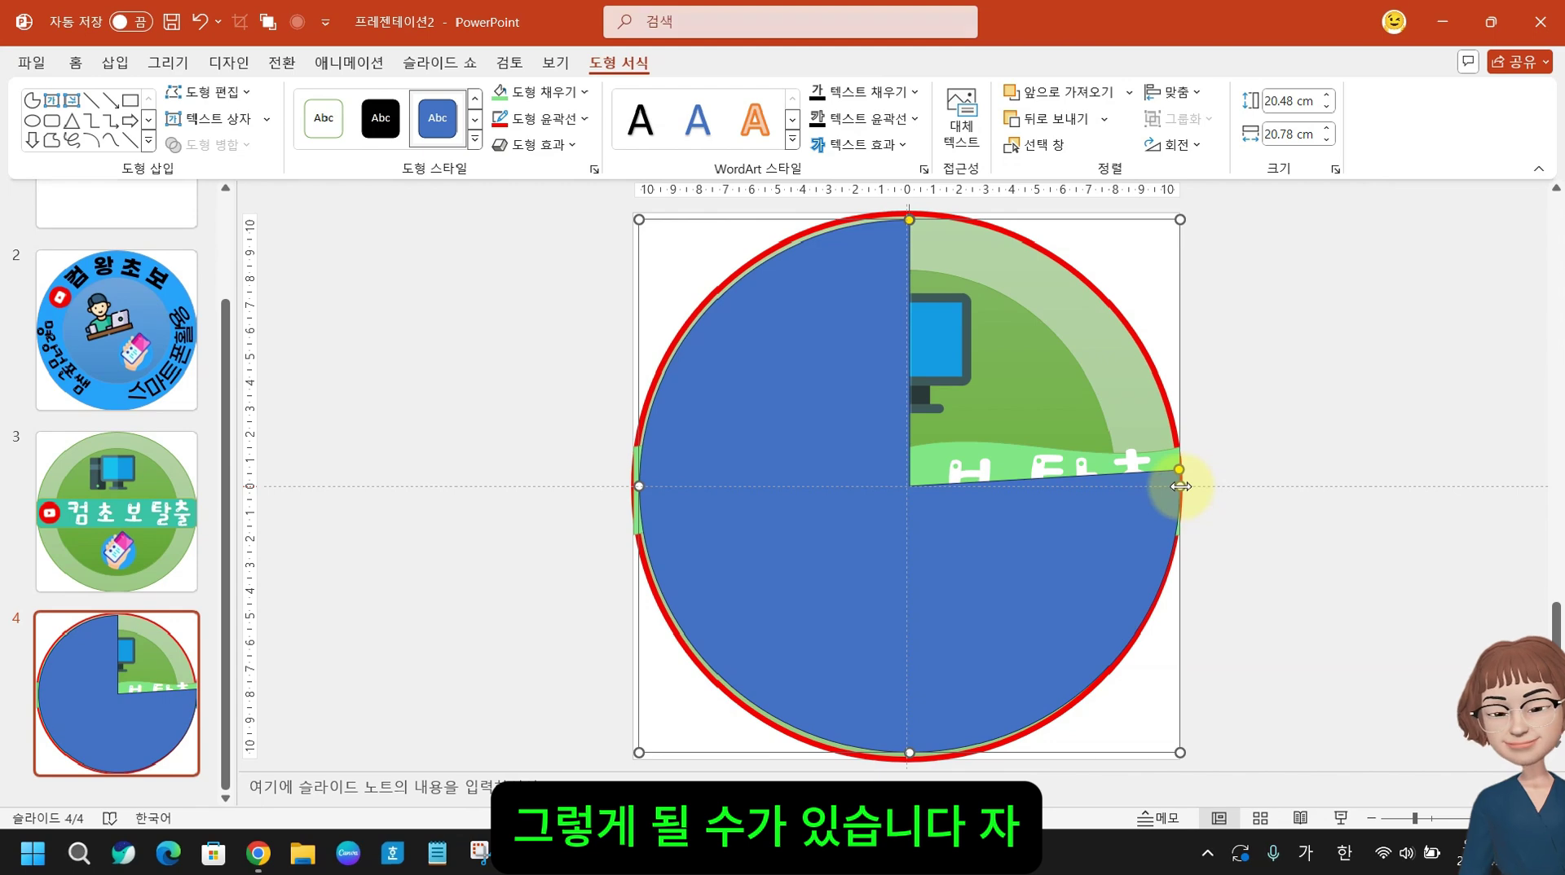
pyautogui.moveTo(1181, 485); pyautogui.dragTo(1174, 486)
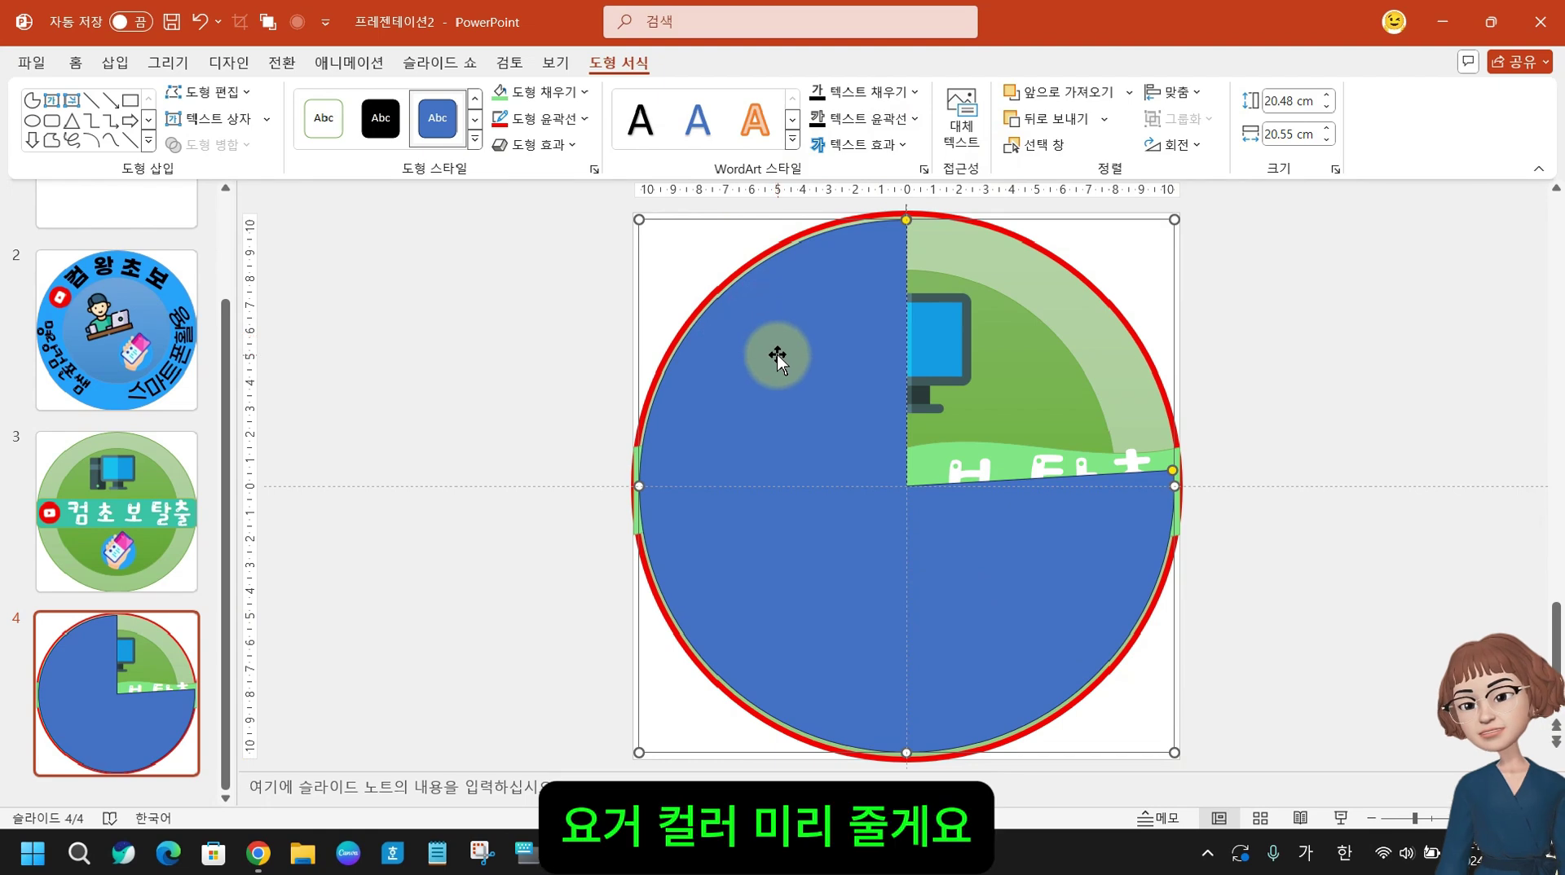
# - Fill the pie shape with the banner's bright green, duplicate it and align the copy exactly over the original
pyautogui.click(502, 98)
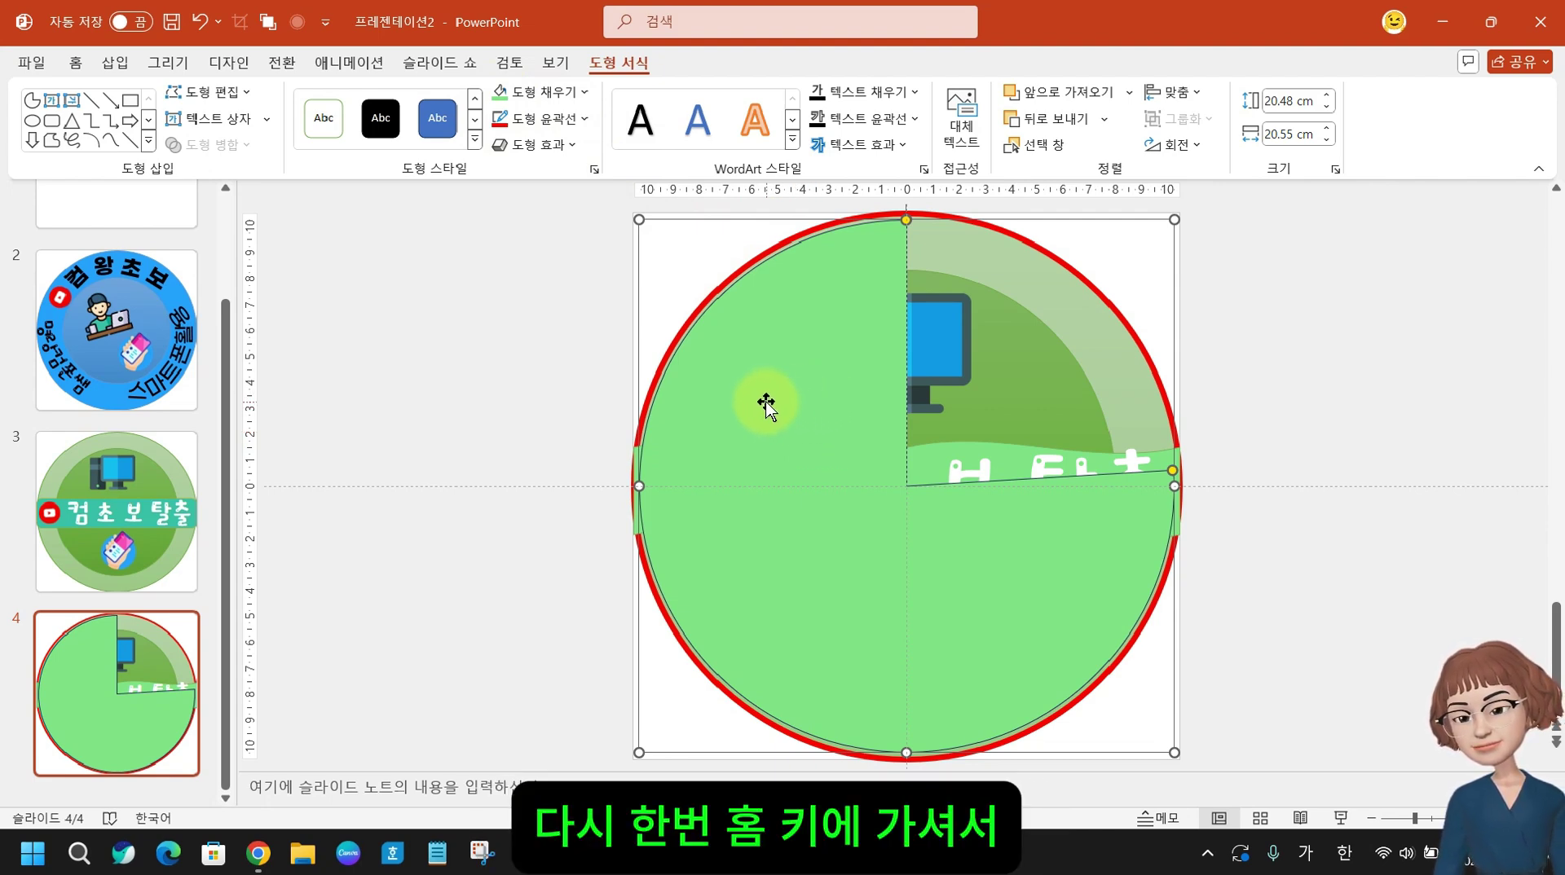
pyautogui.click(73, 63)
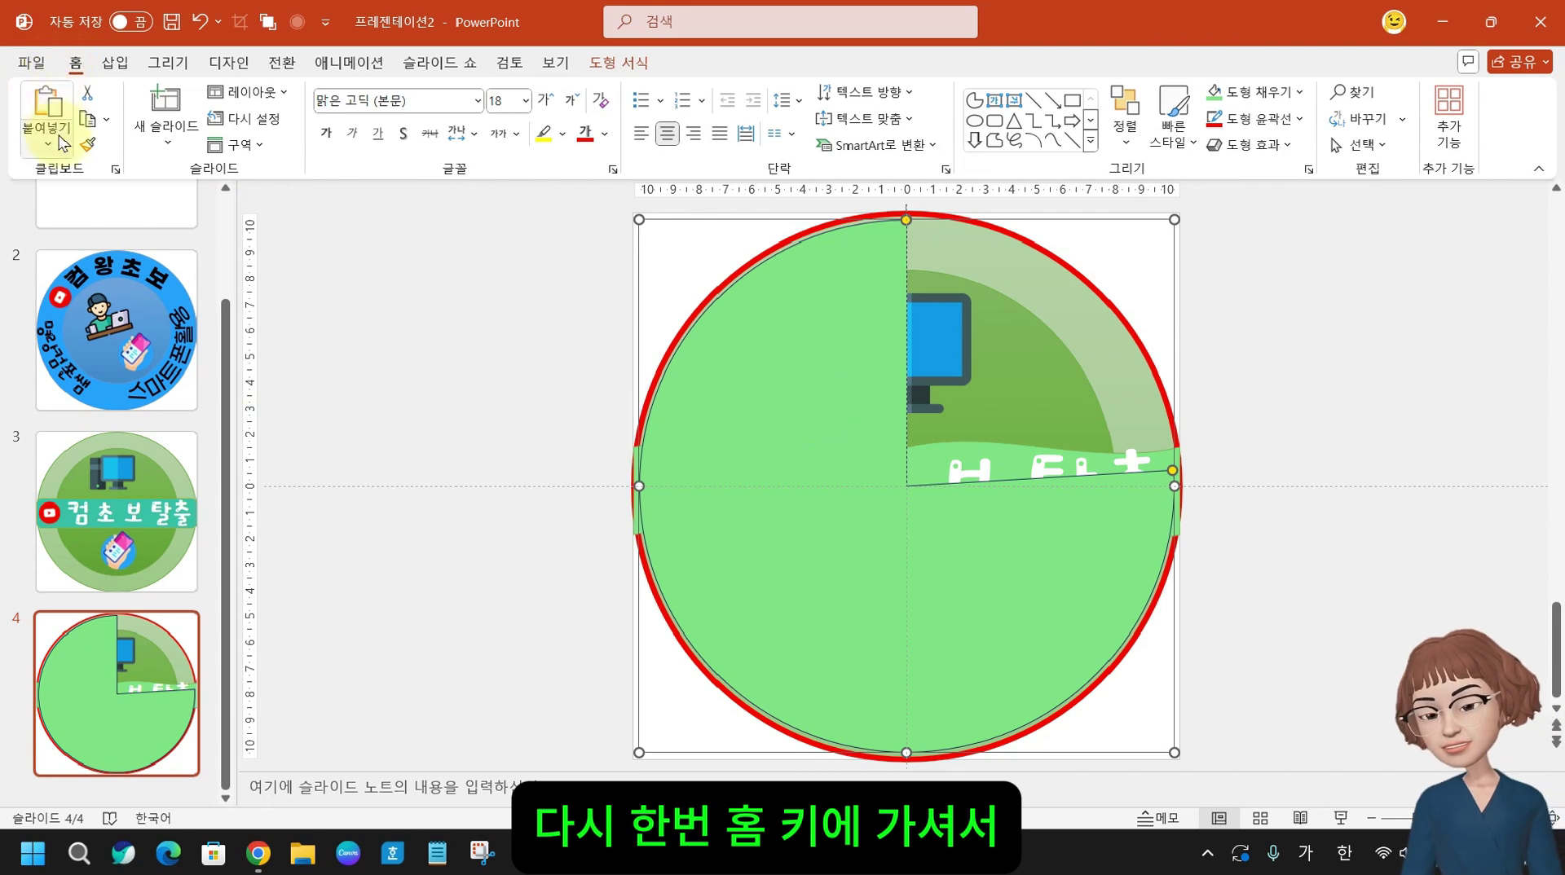
pyautogui.click(102, 126)
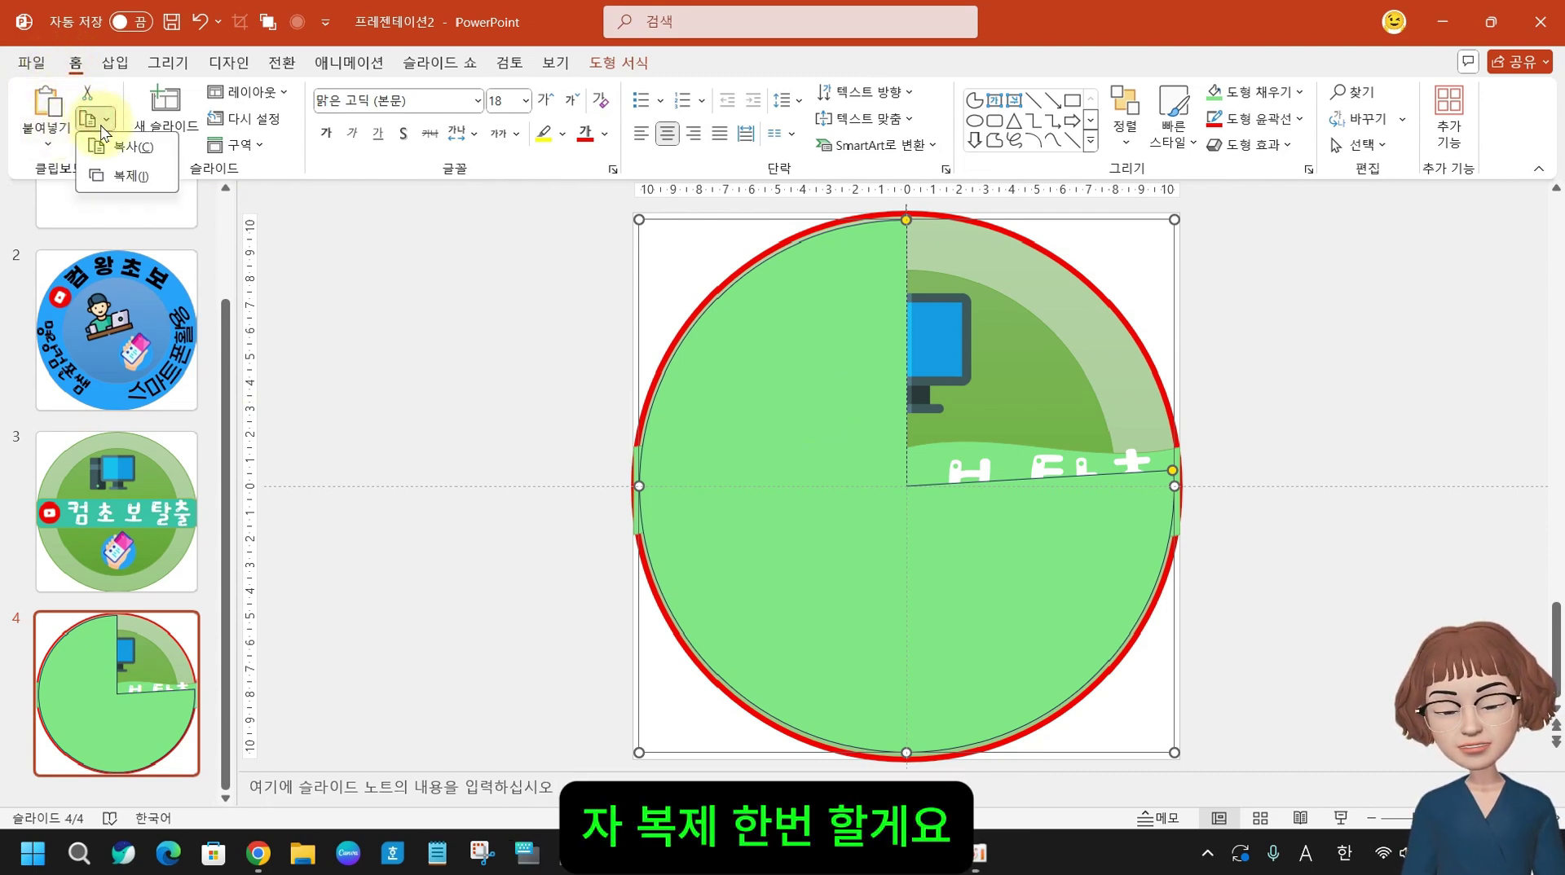
pyautogui.click(114, 179)
pyautogui.click(771, 497)
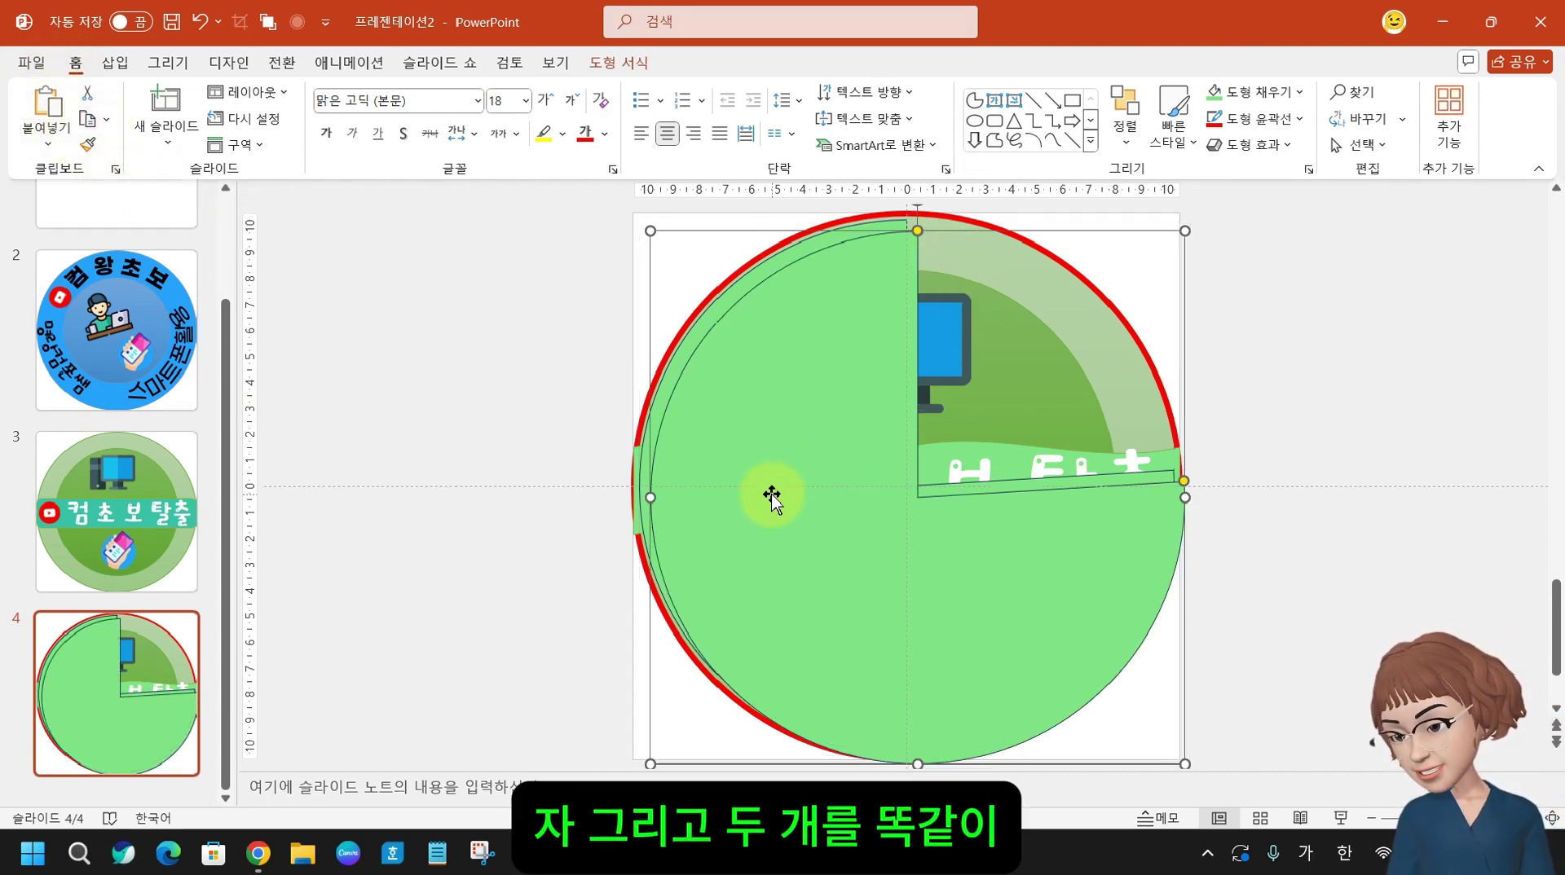
pyautogui.moveTo(771, 497); pyautogui.dragTo(759, 483)
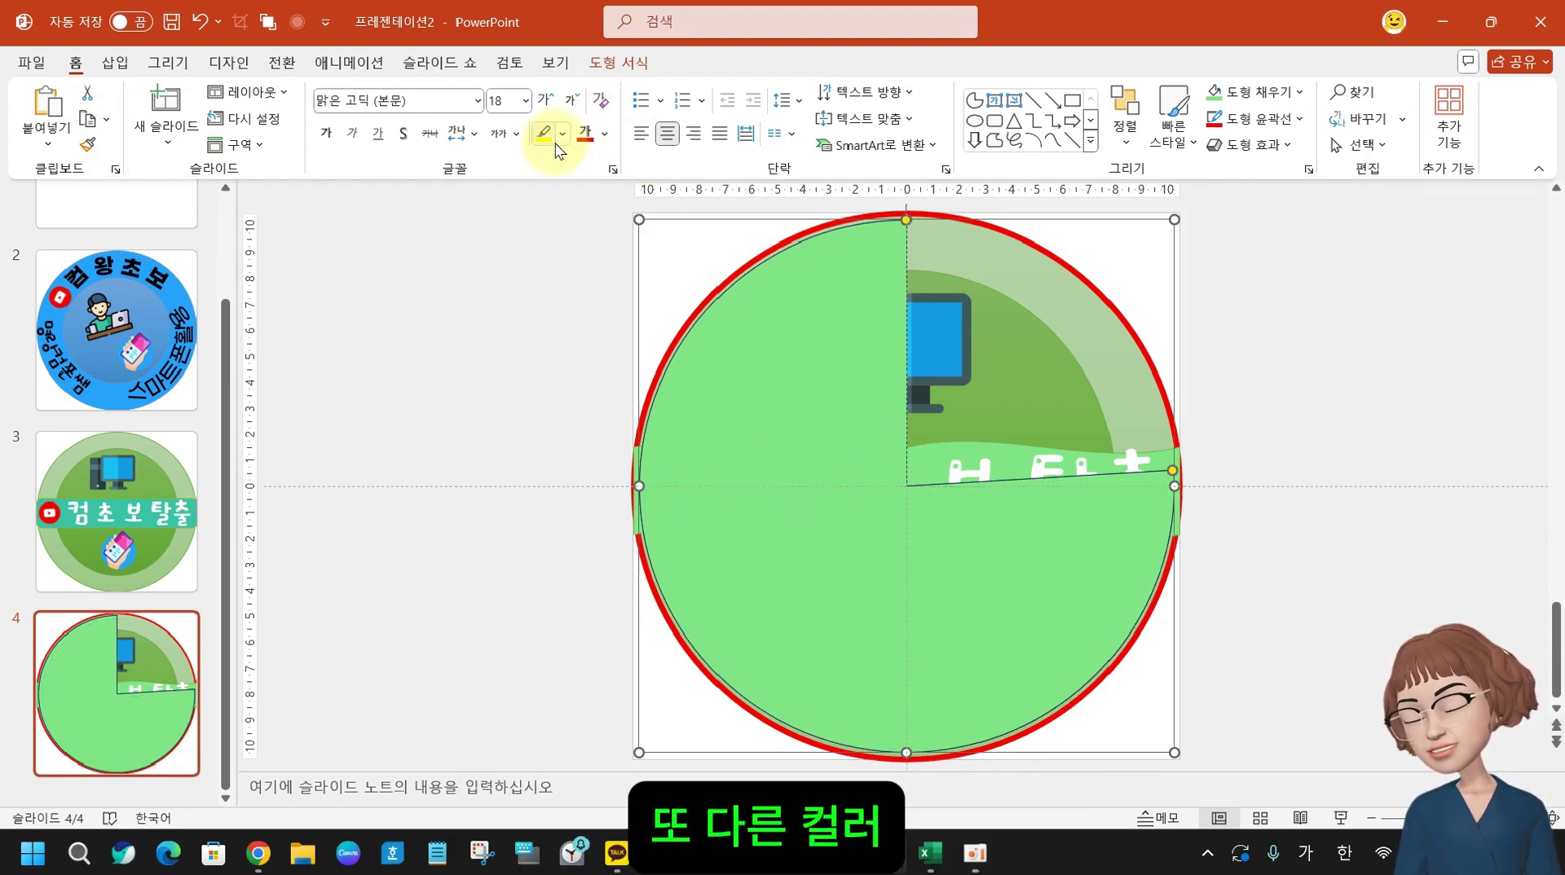
# - Fill the duplicated pie shape with the custom pink color #FC78FC
pyautogui.click(600, 68)
pyautogui.click(583, 94)
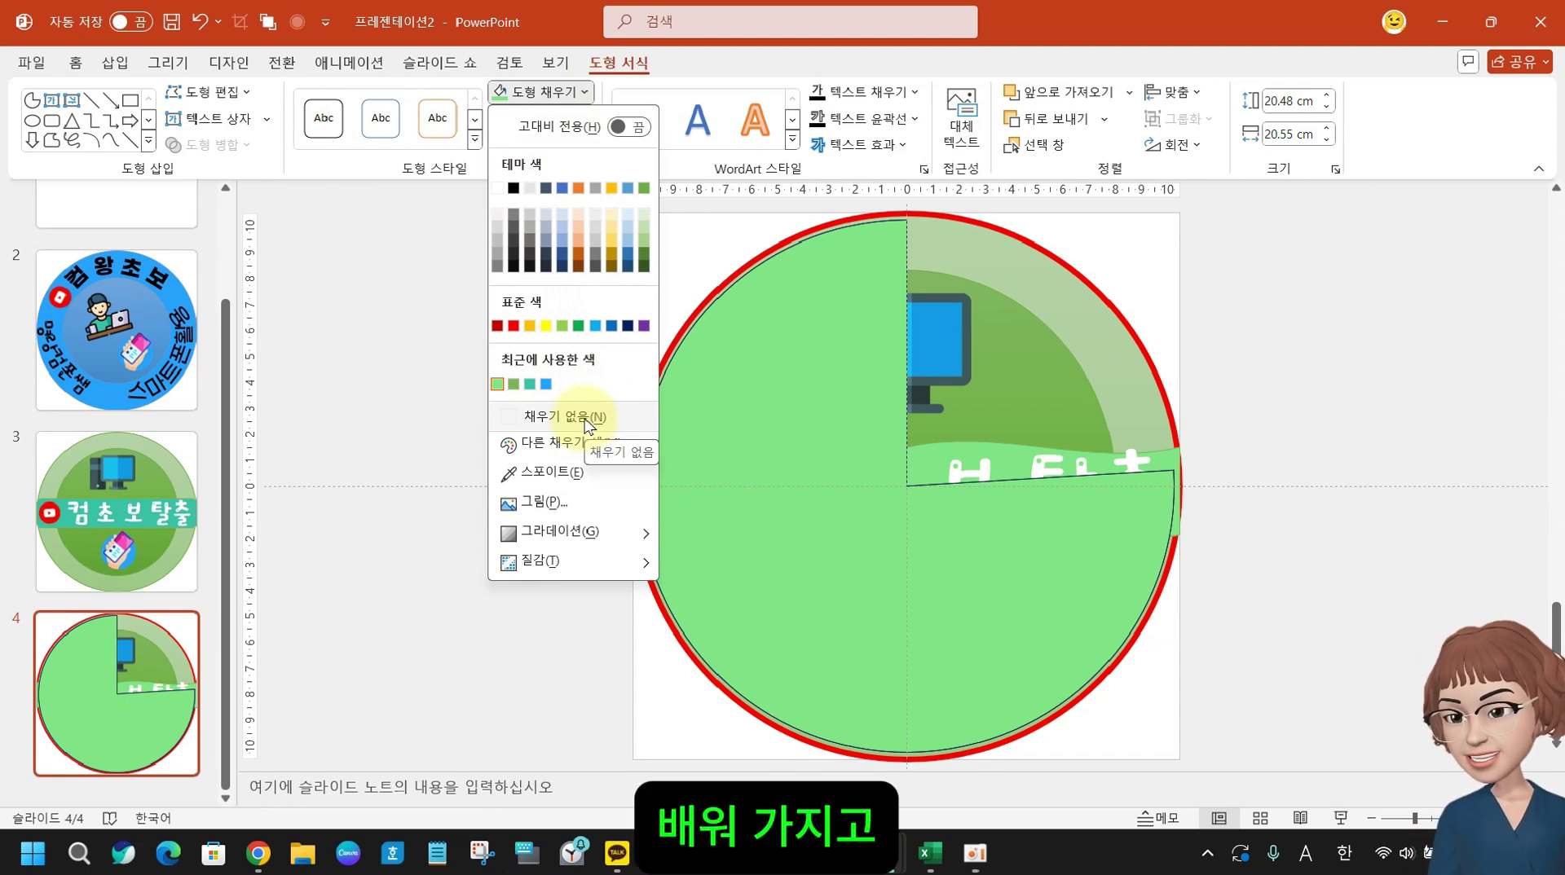
pyautogui.click(571, 445)
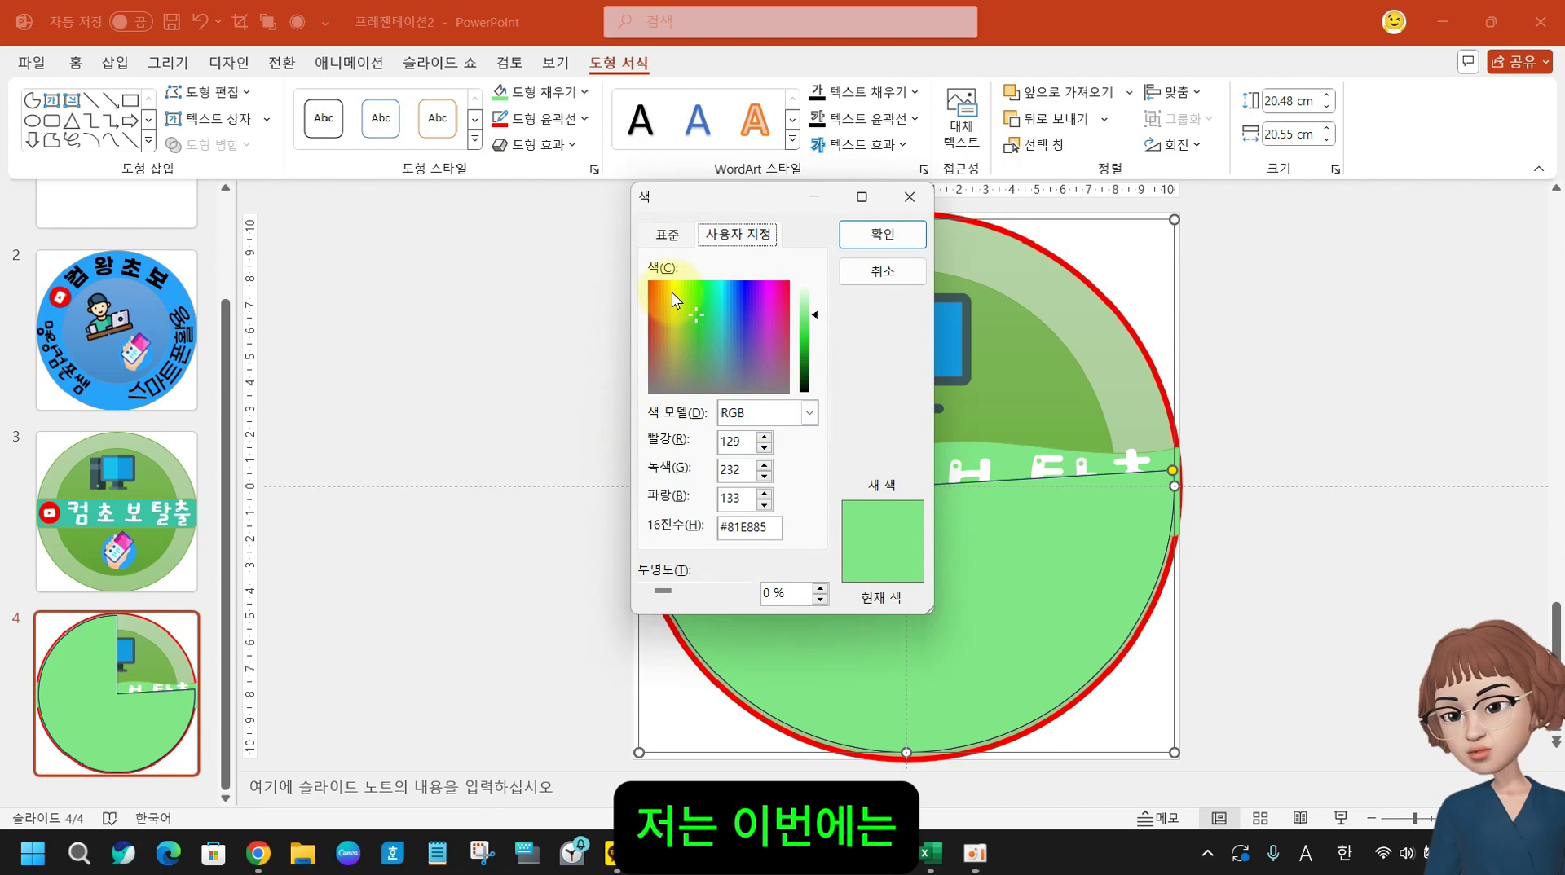
pyautogui.click(765, 286)
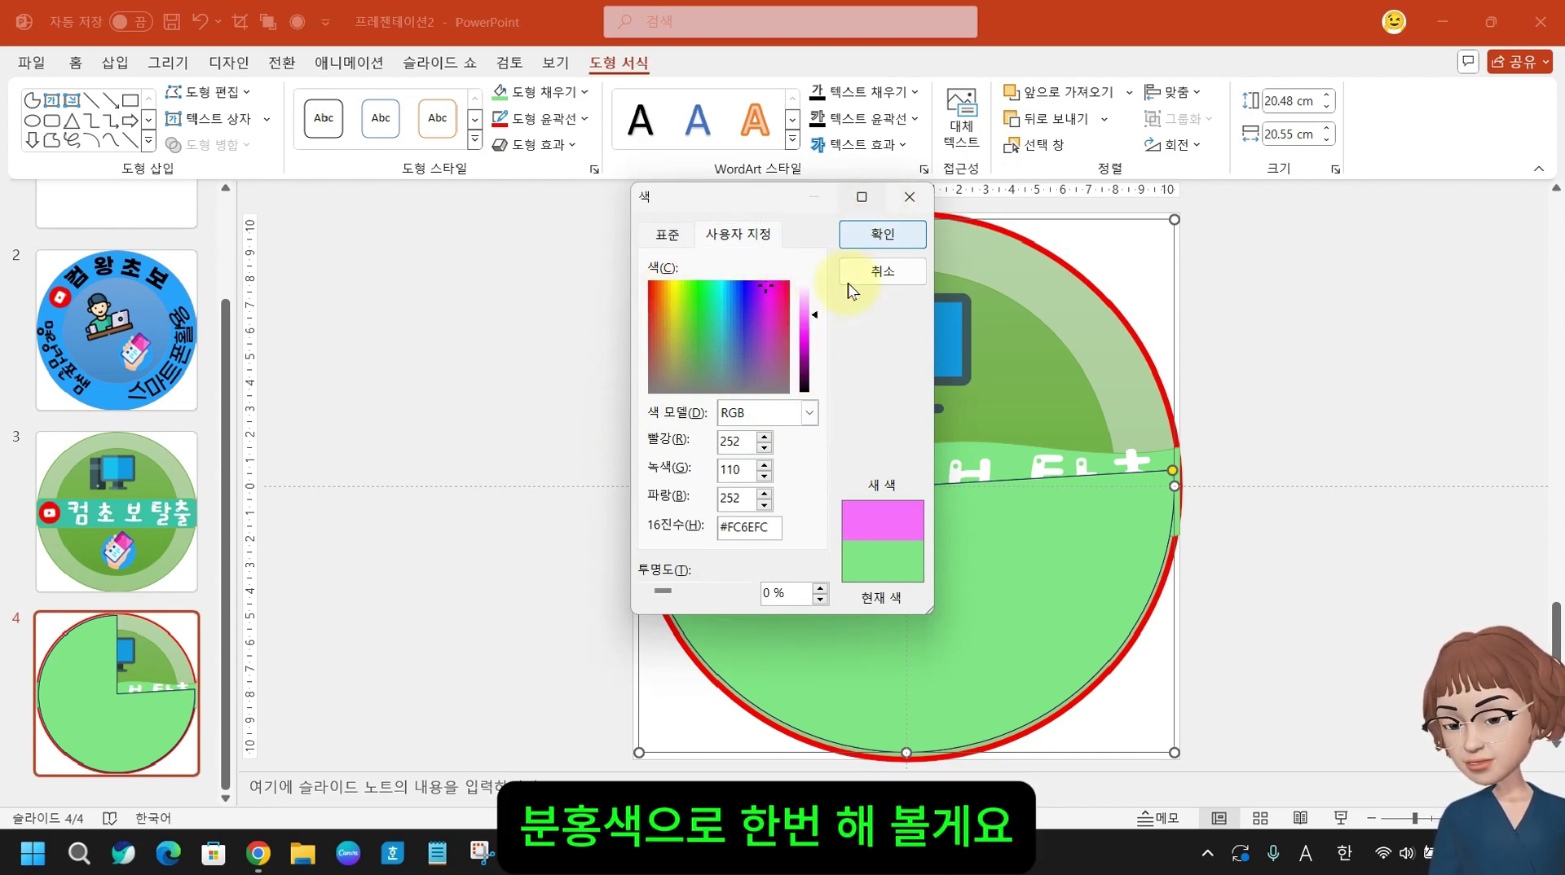
pyautogui.click(804, 303)
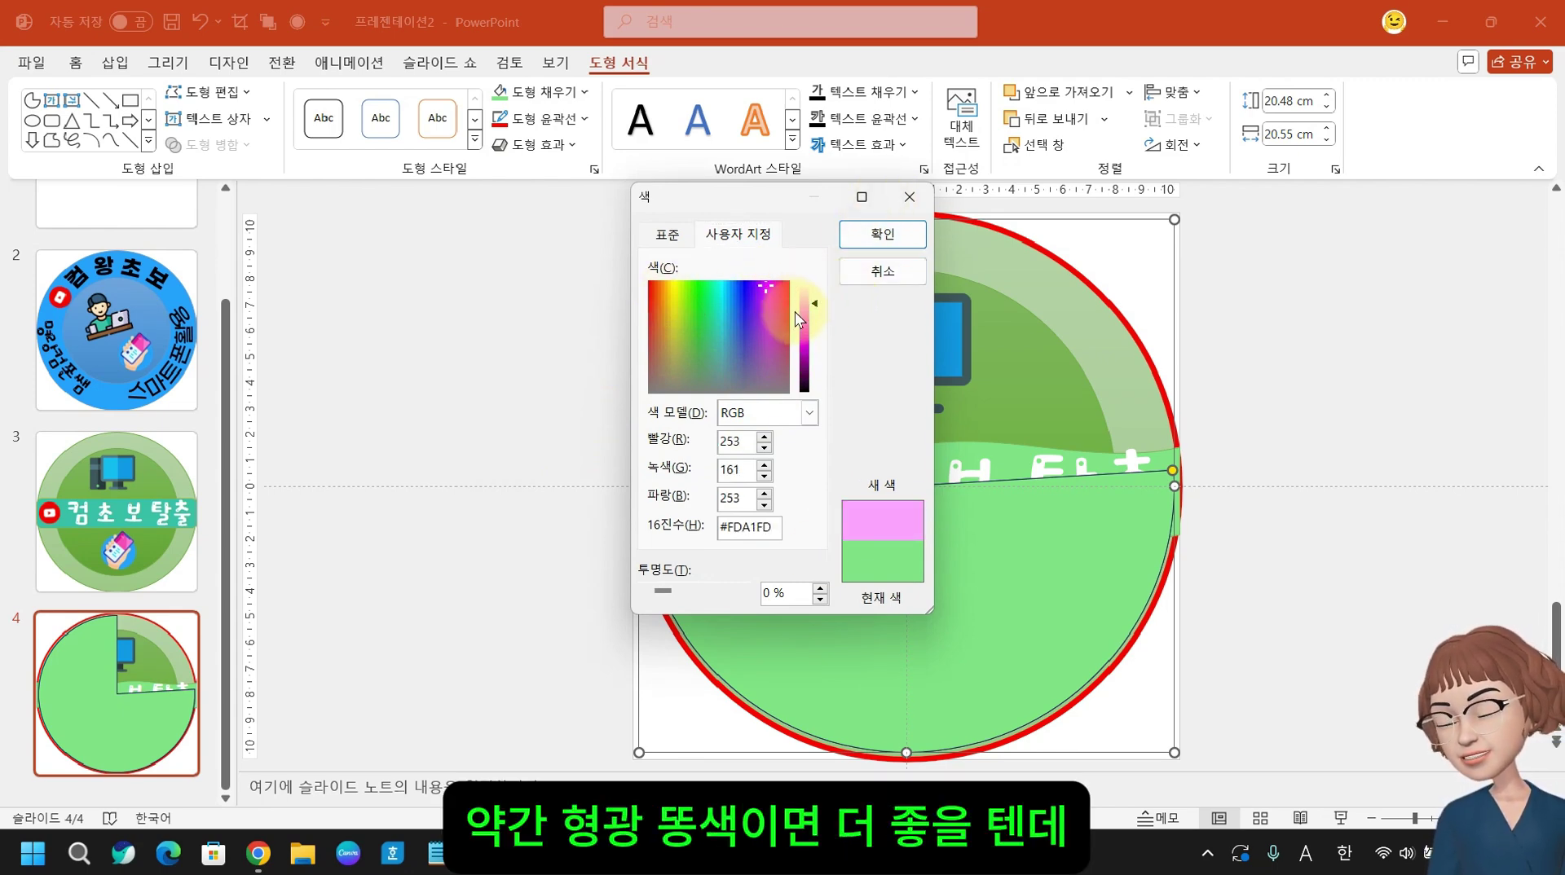
pyautogui.click(882, 234)
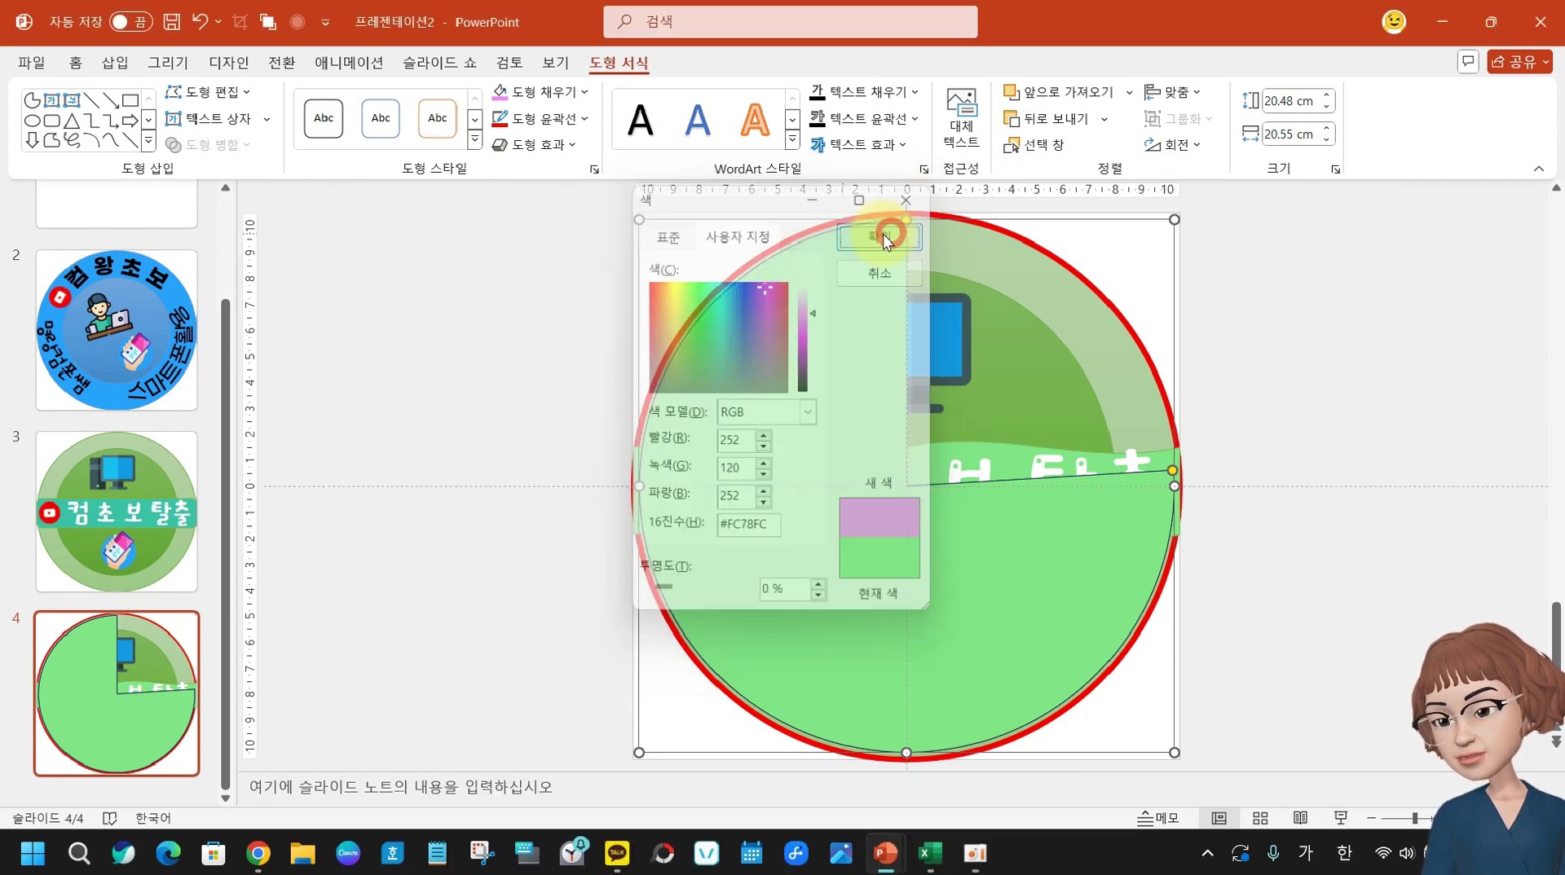
# - Send the pink pie shape to the back of slide 4, followed by the green pie shape
pyautogui.click(753, 394)
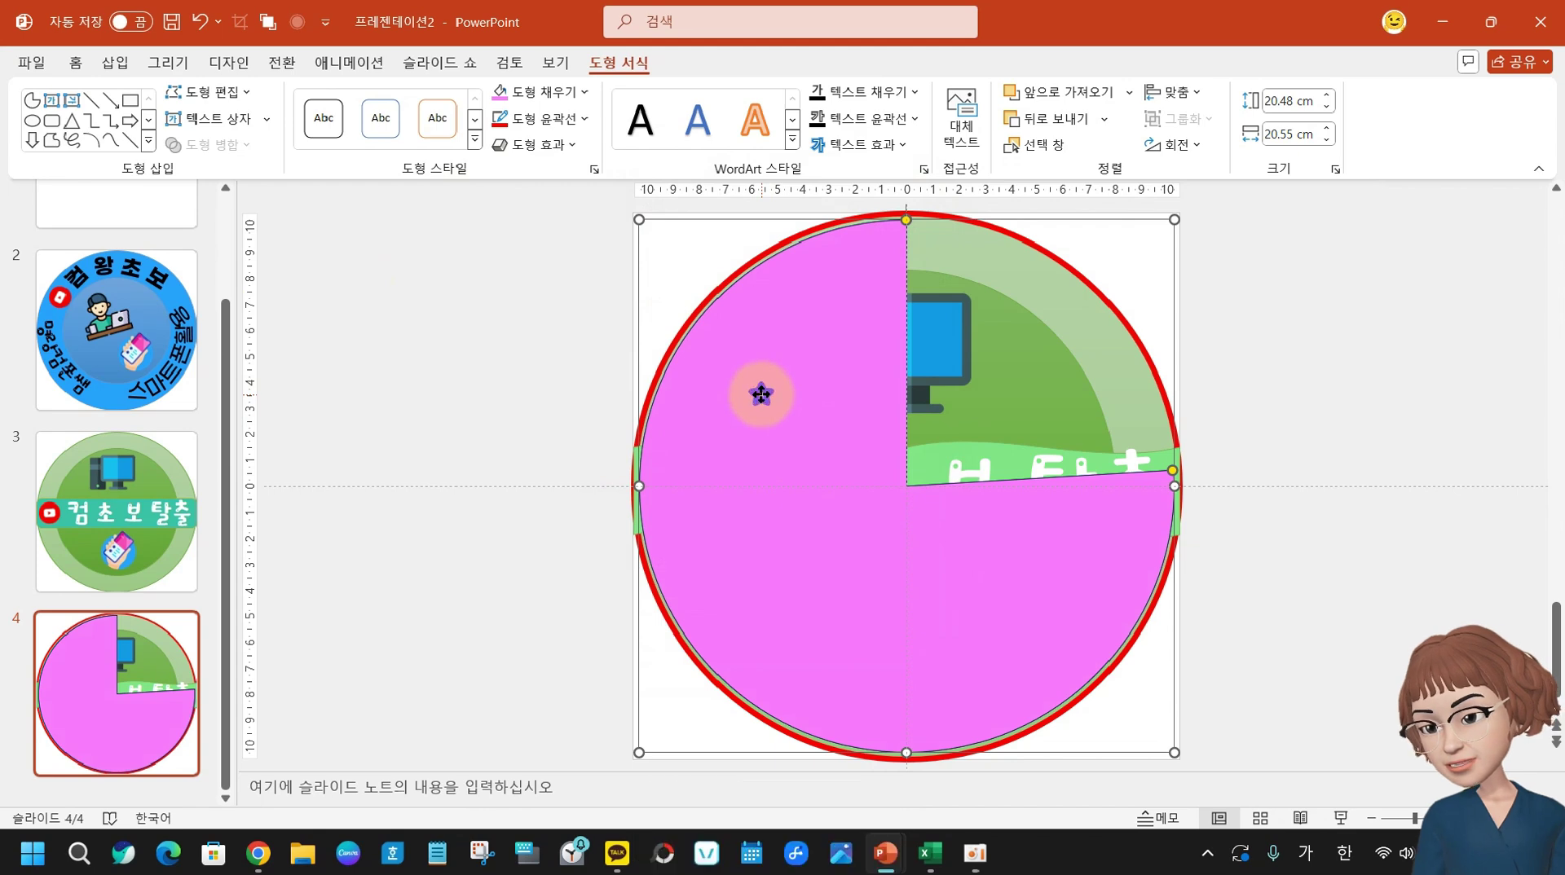
pyautogui.rightClick(763, 396)
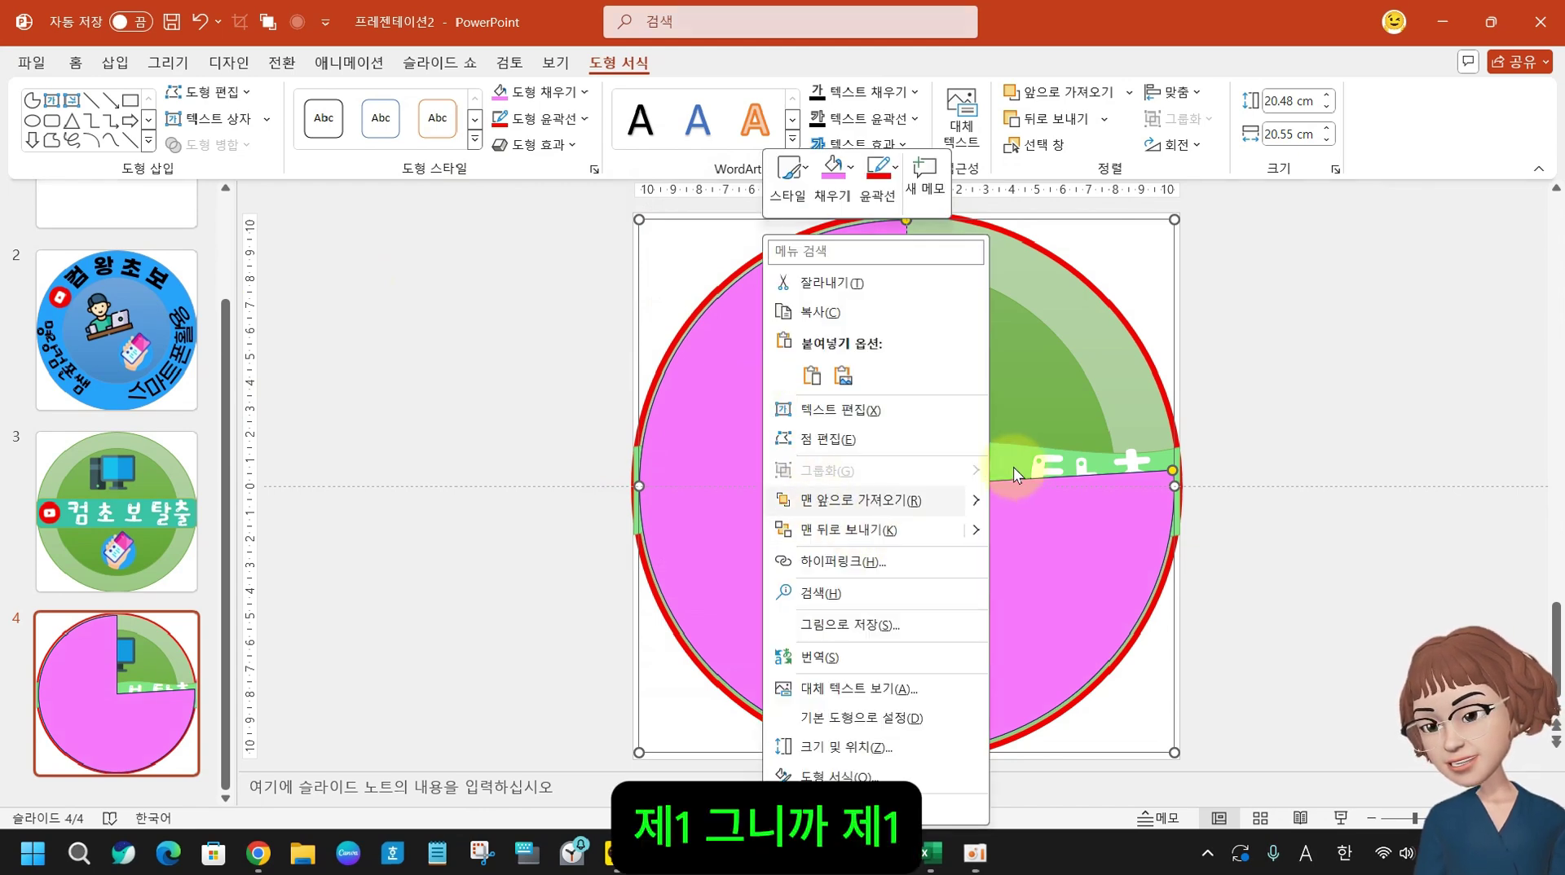
pyautogui.click(856, 531)
pyautogui.rightClick(787, 386)
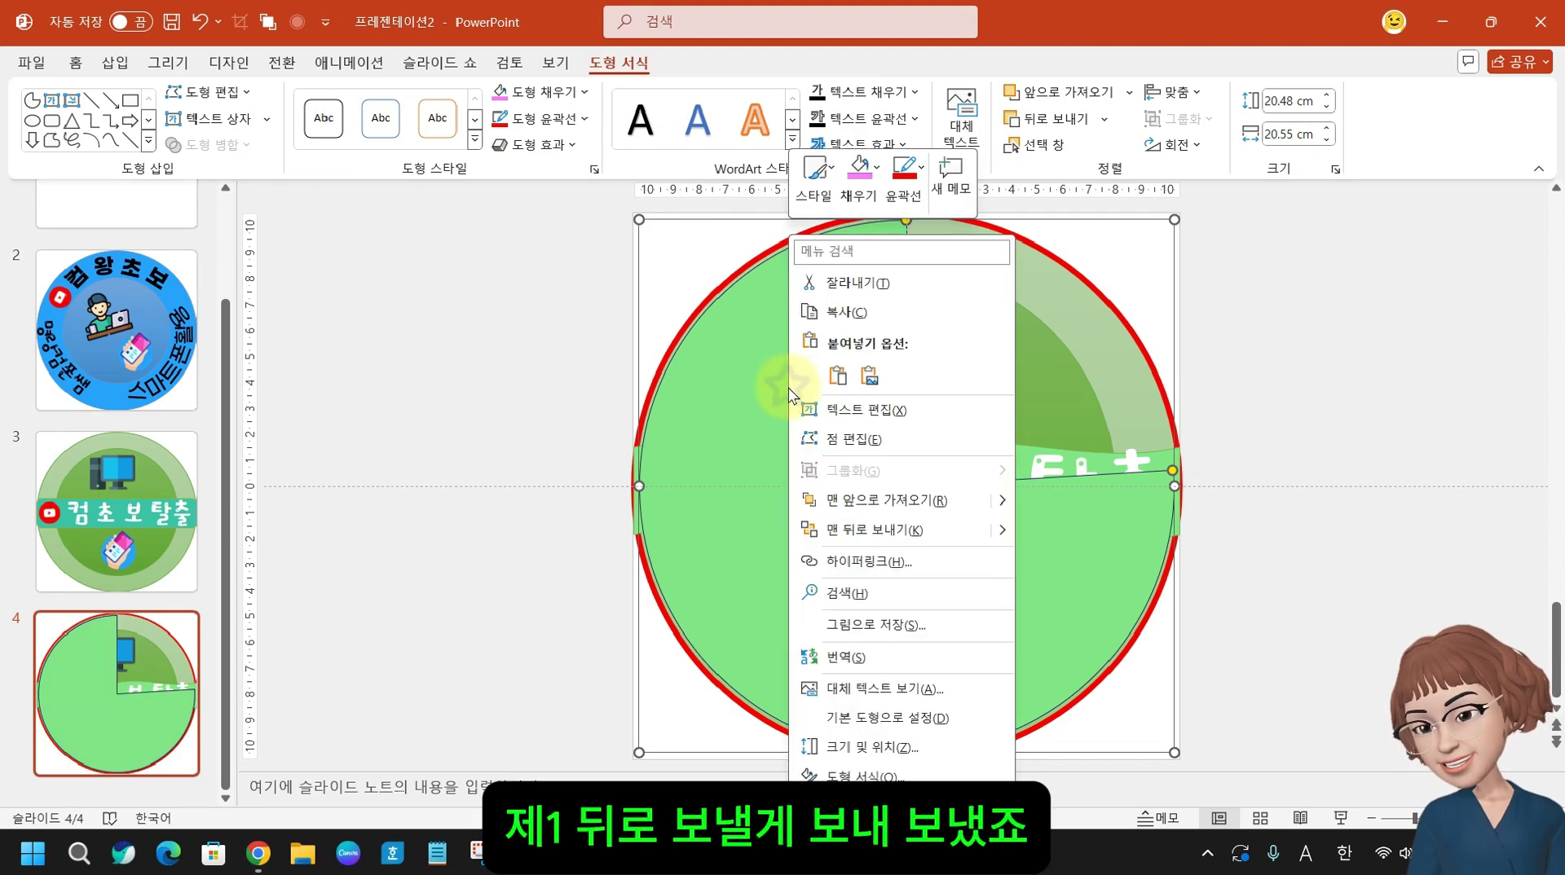
pyautogui.click(879, 532)
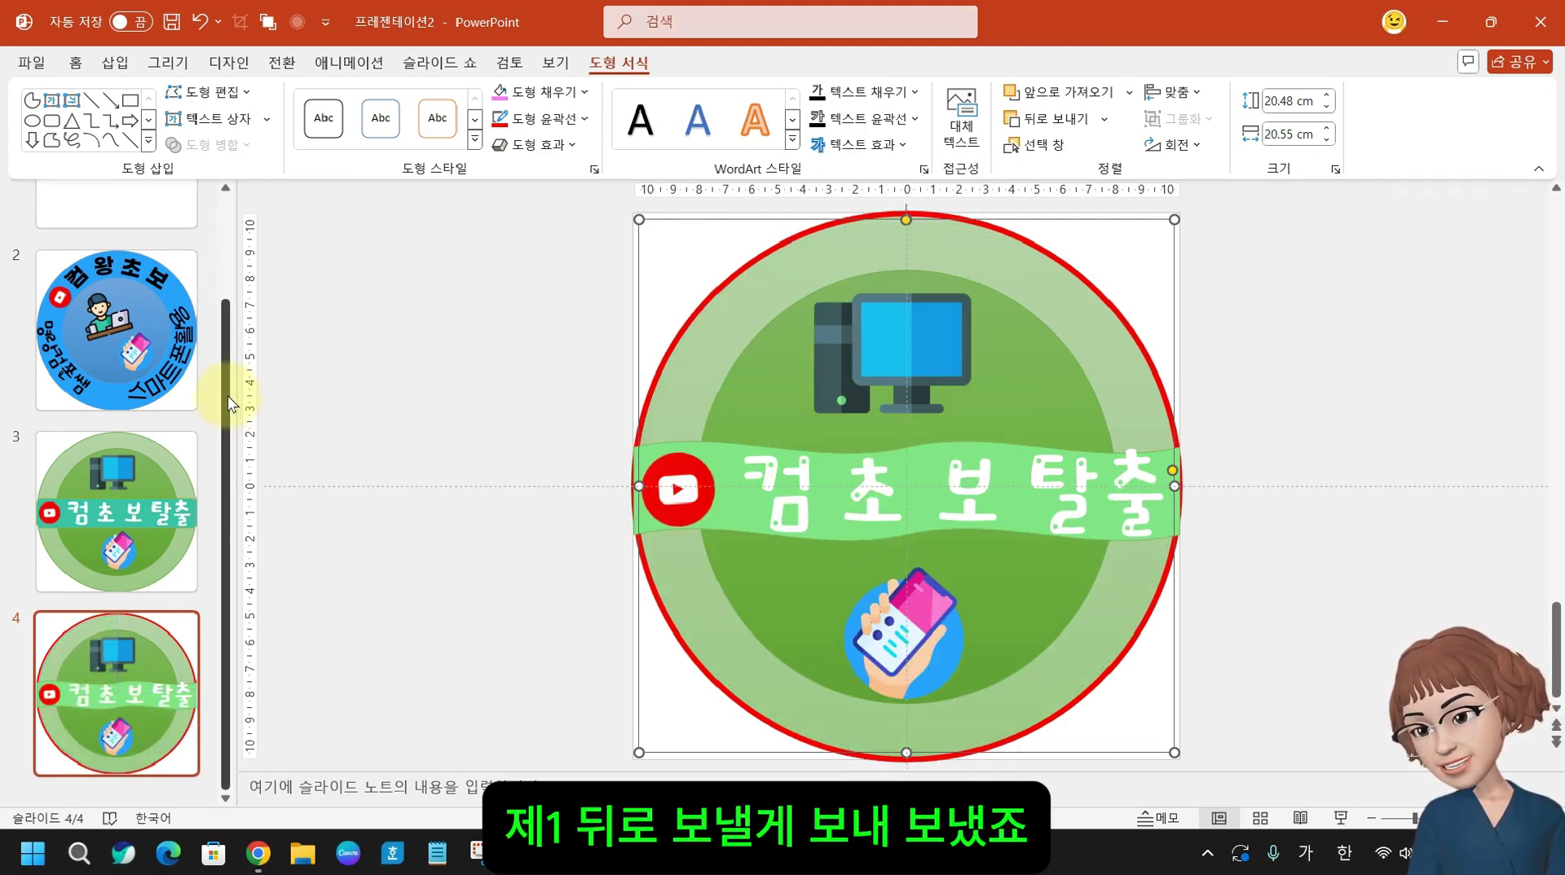
# - Send the large red-outlined outer circle to the back, behind both pie shapes
pyautogui.click(1321, 363)
pyautogui.click(1093, 319)
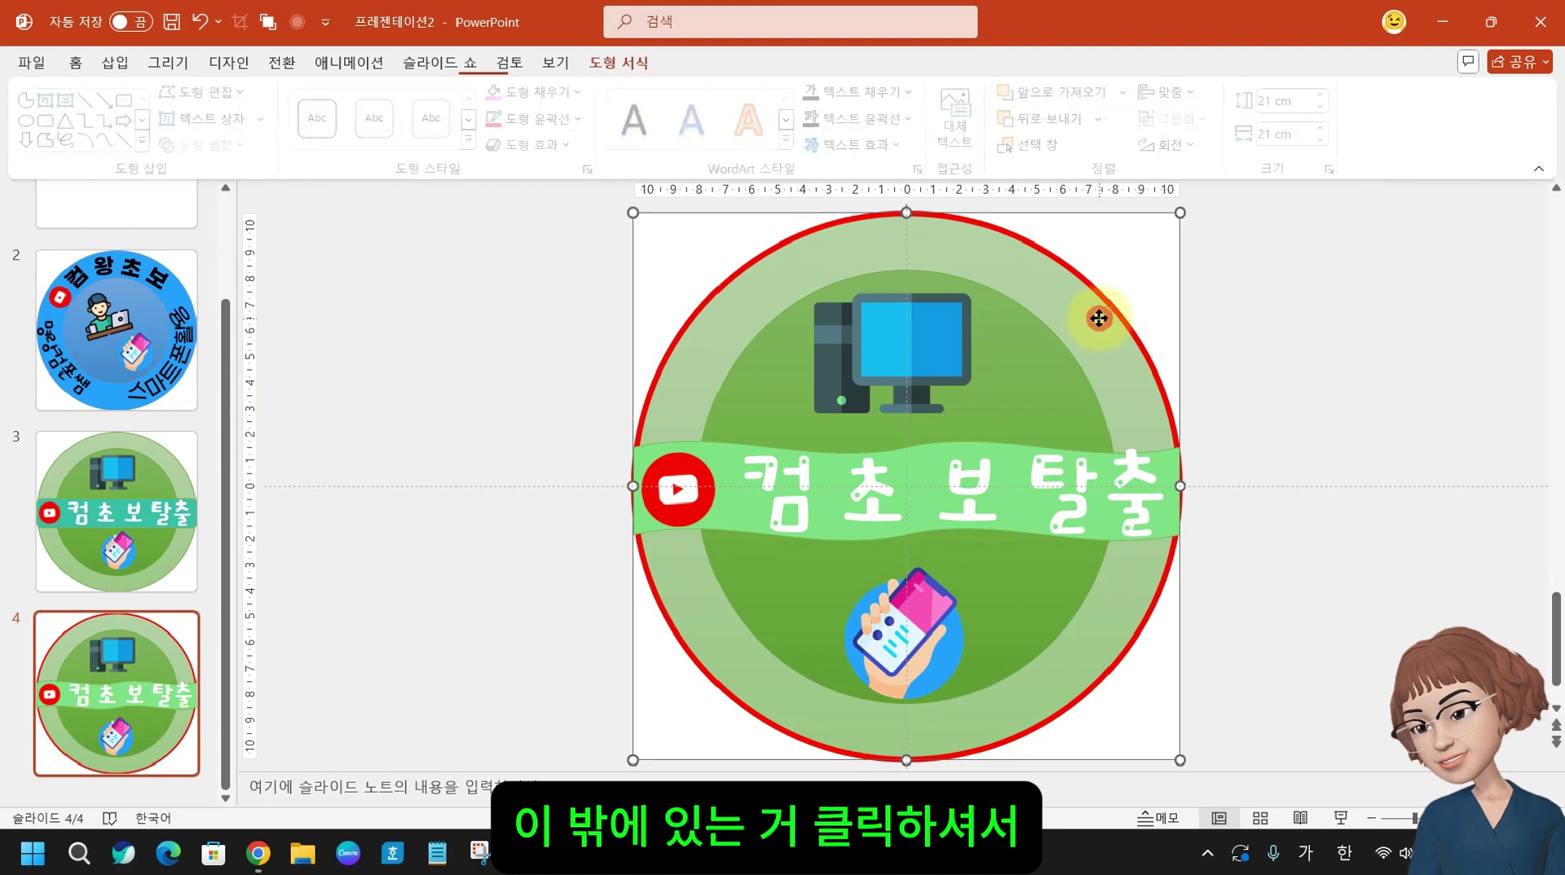
pyautogui.rightClick(1097, 324)
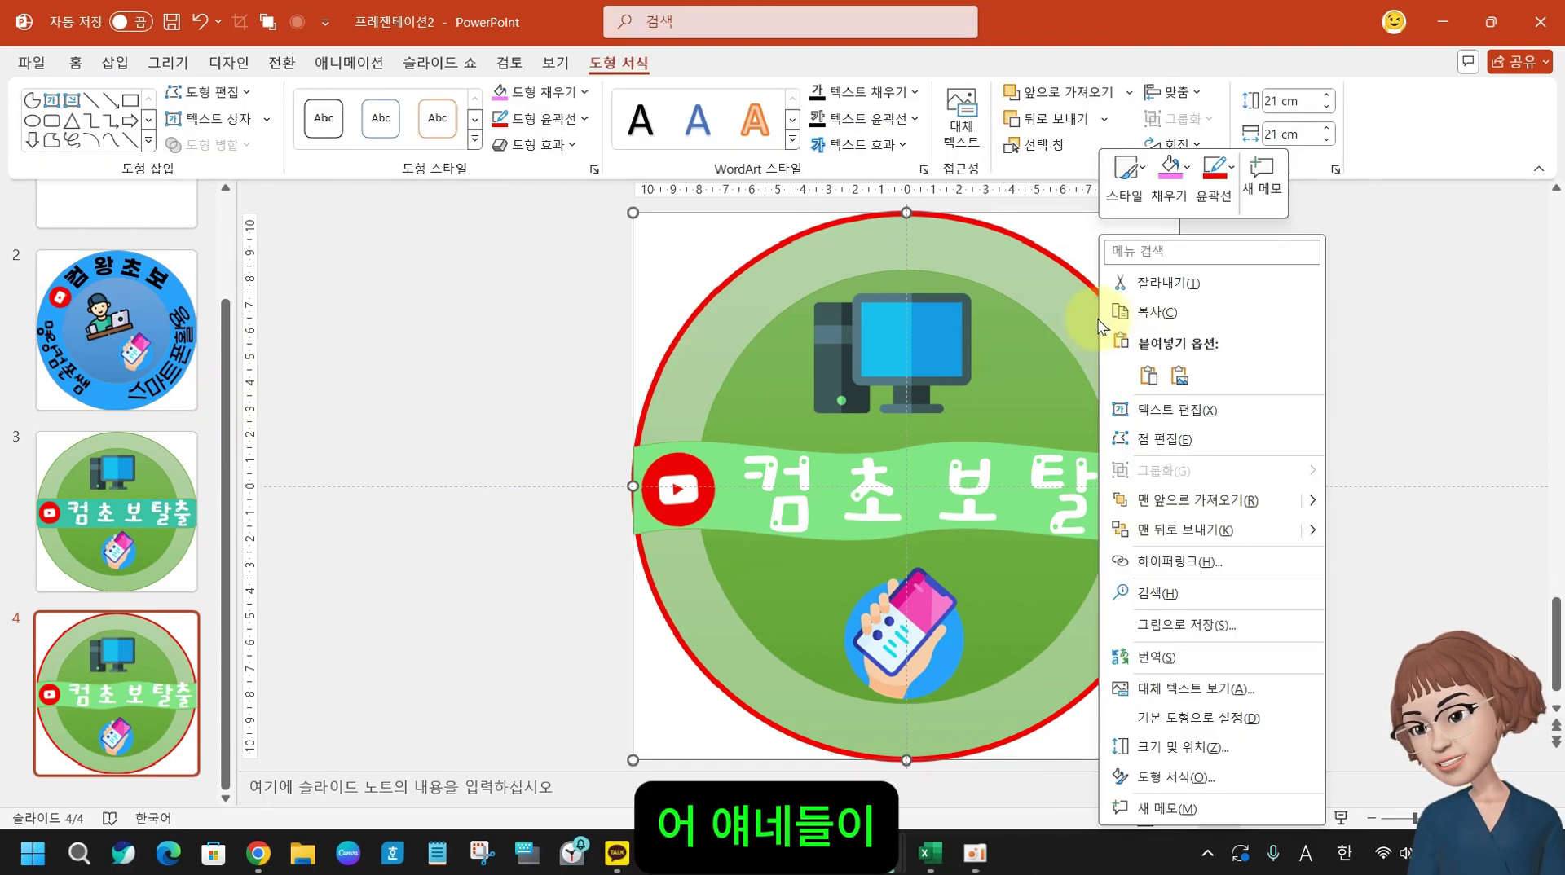
pyautogui.click(1191, 534)
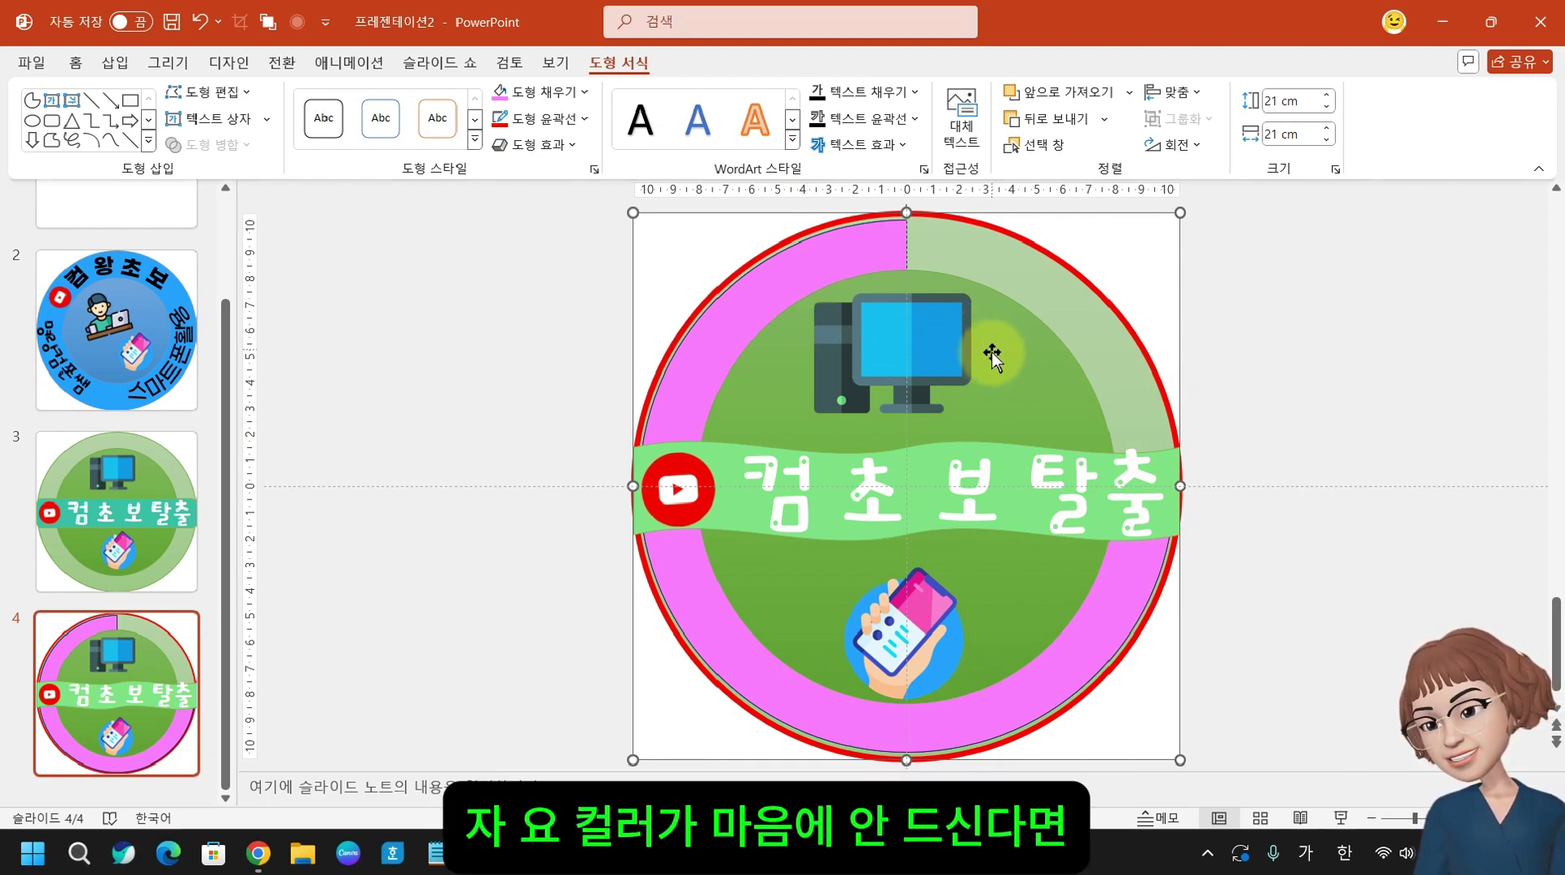
# - Fill the inner green circle with a bright light green from the standard color palette
pyautogui.click(974, 375)
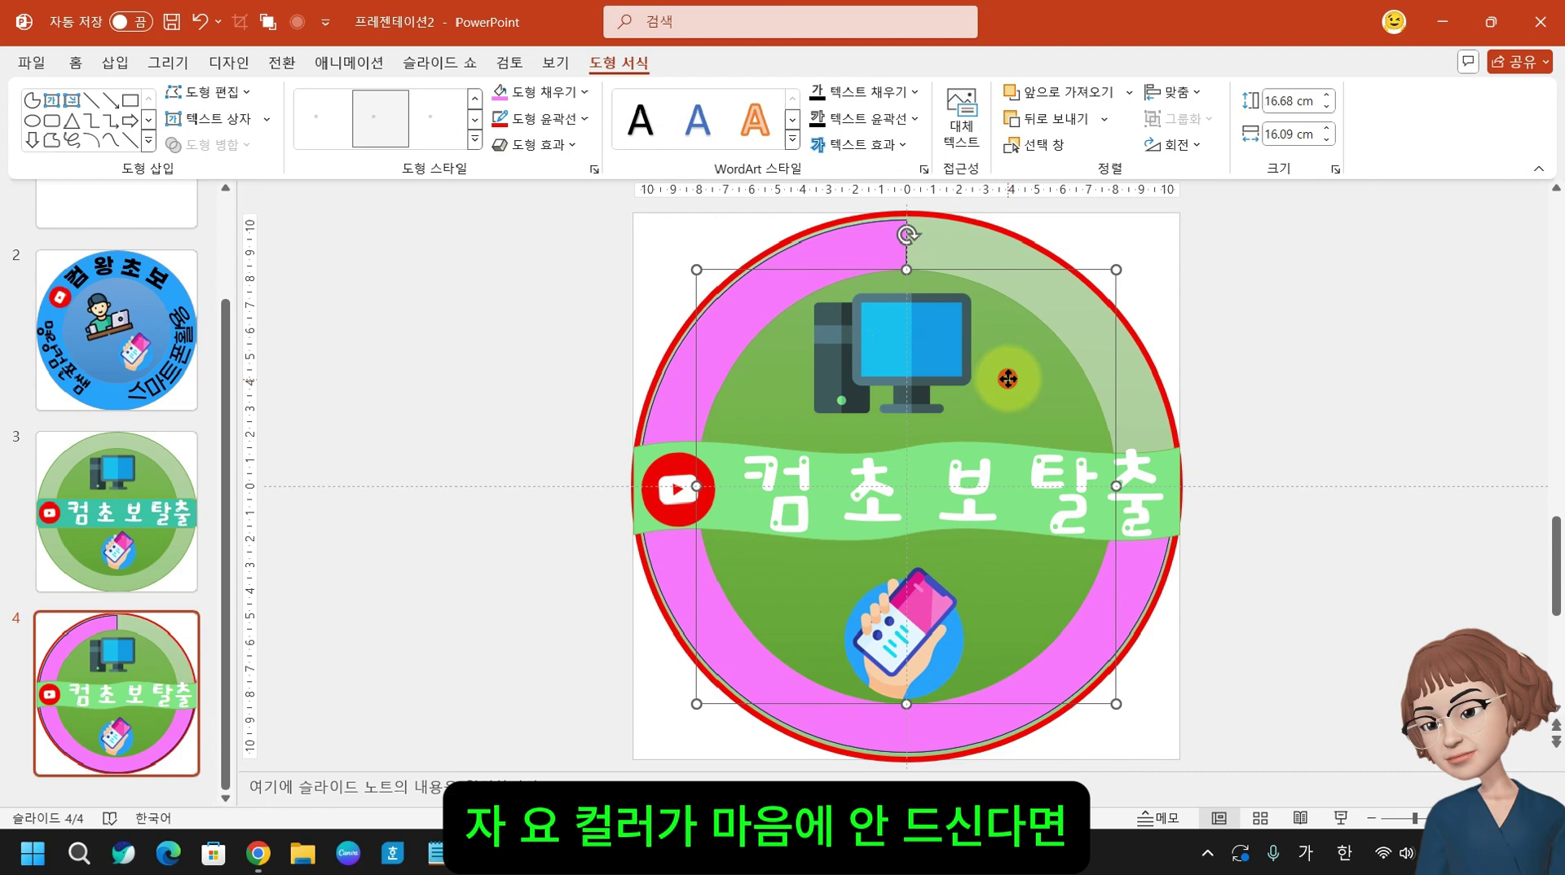
pyautogui.click(585, 92)
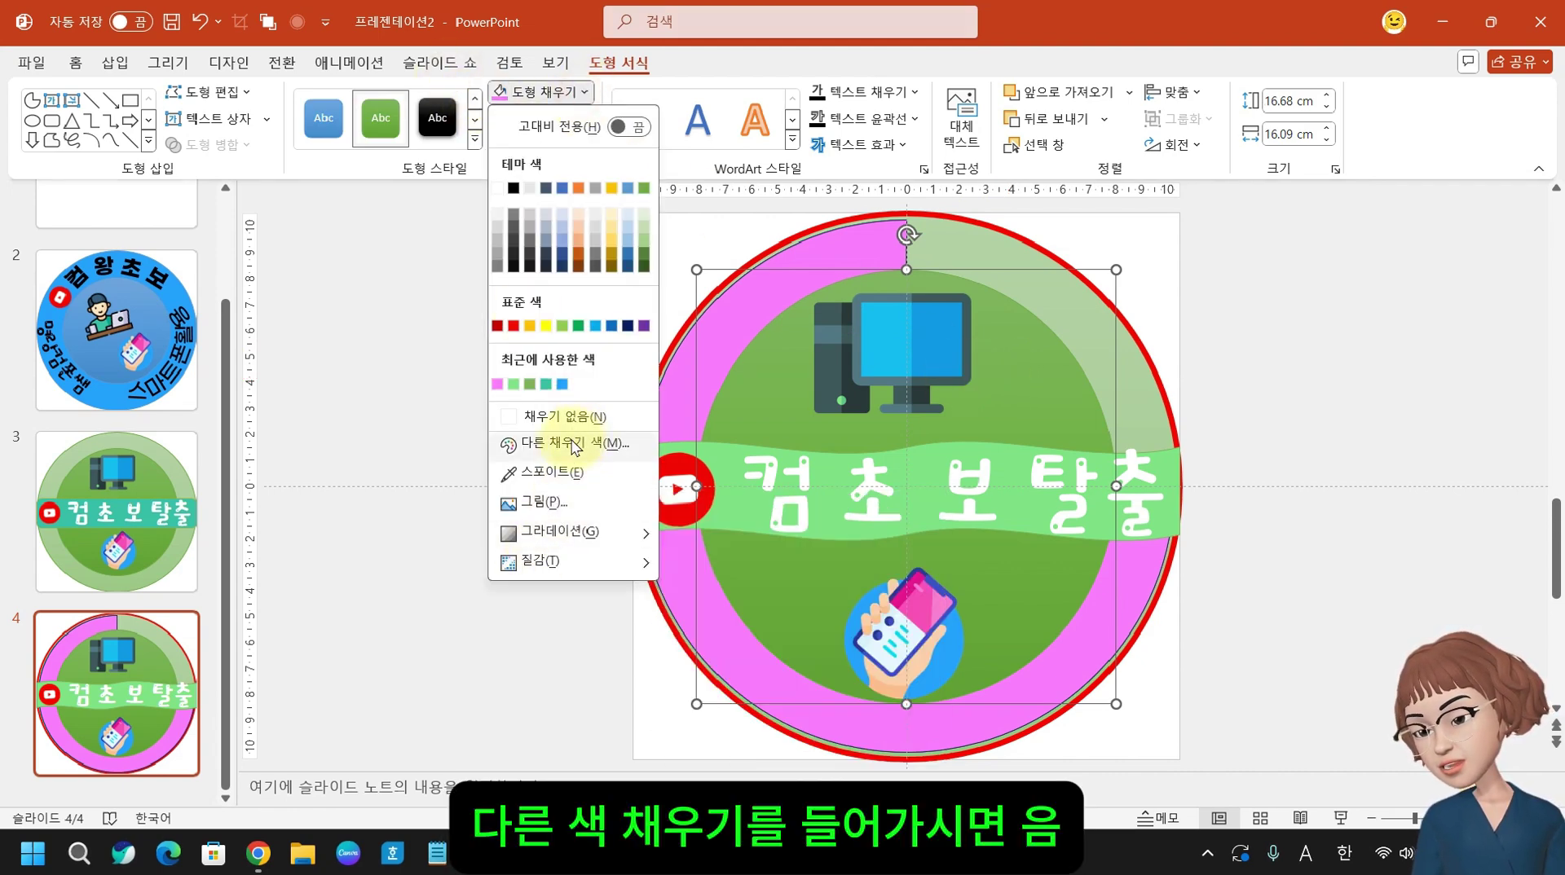
pyautogui.click(575, 445)
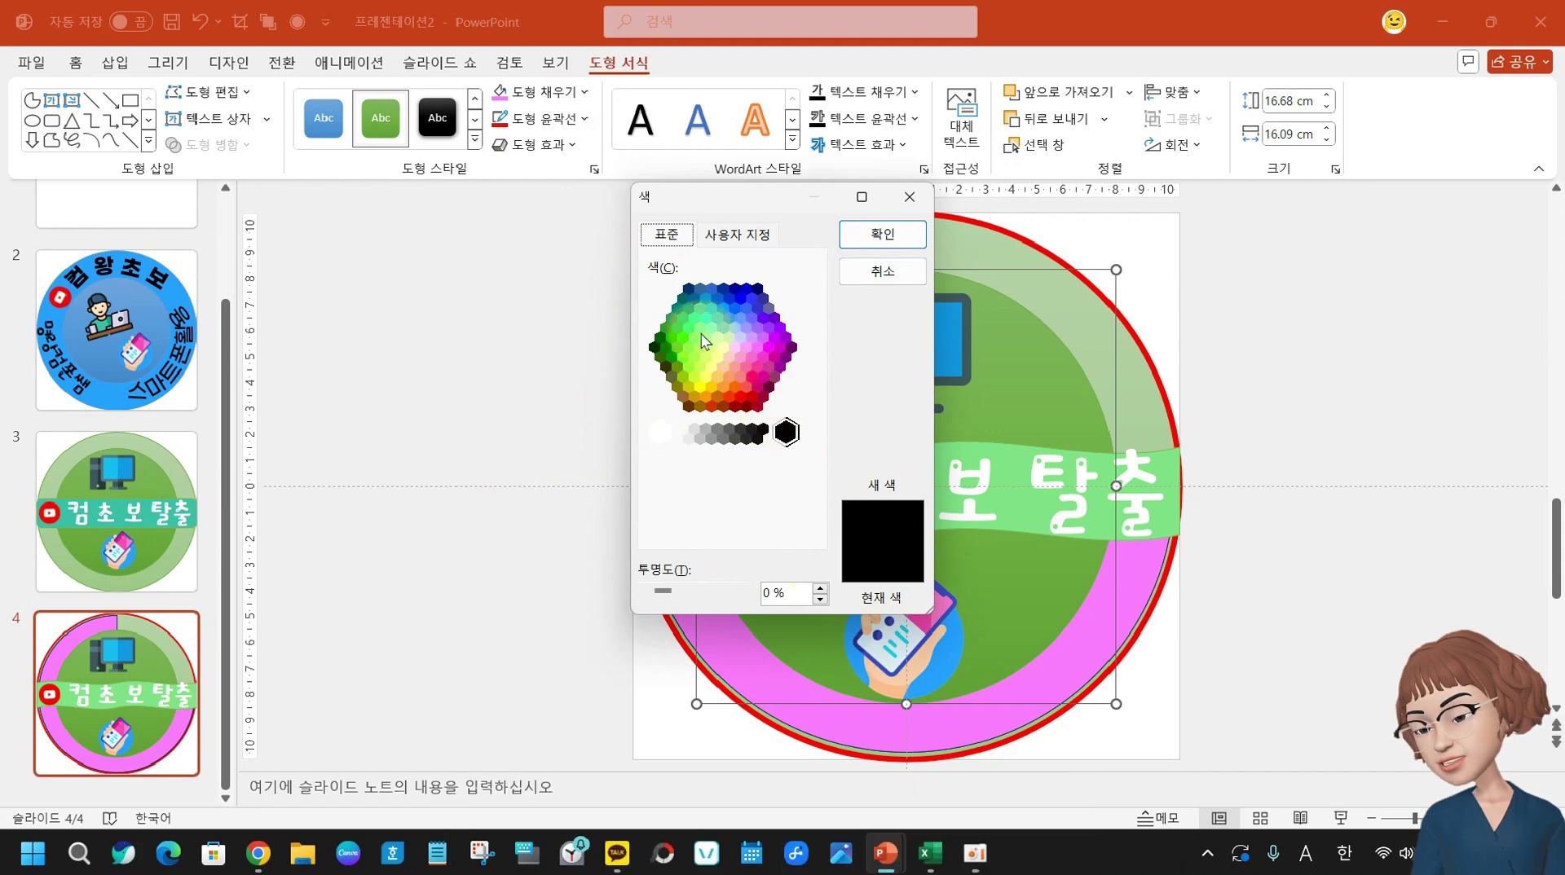
pyautogui.click(694, 337)
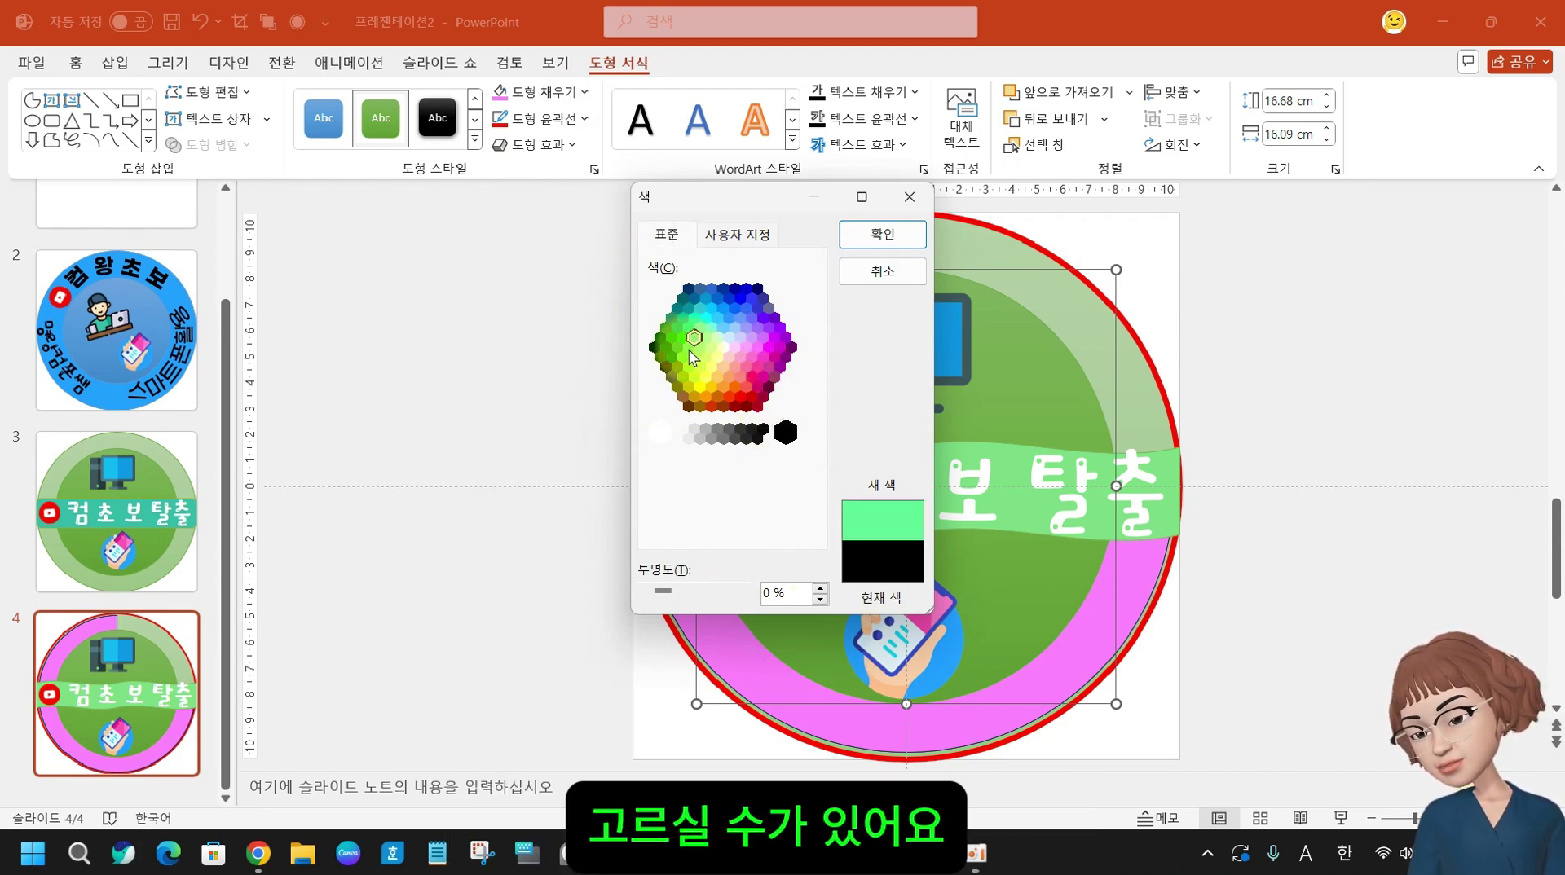
pyautogui.click(864, 234)
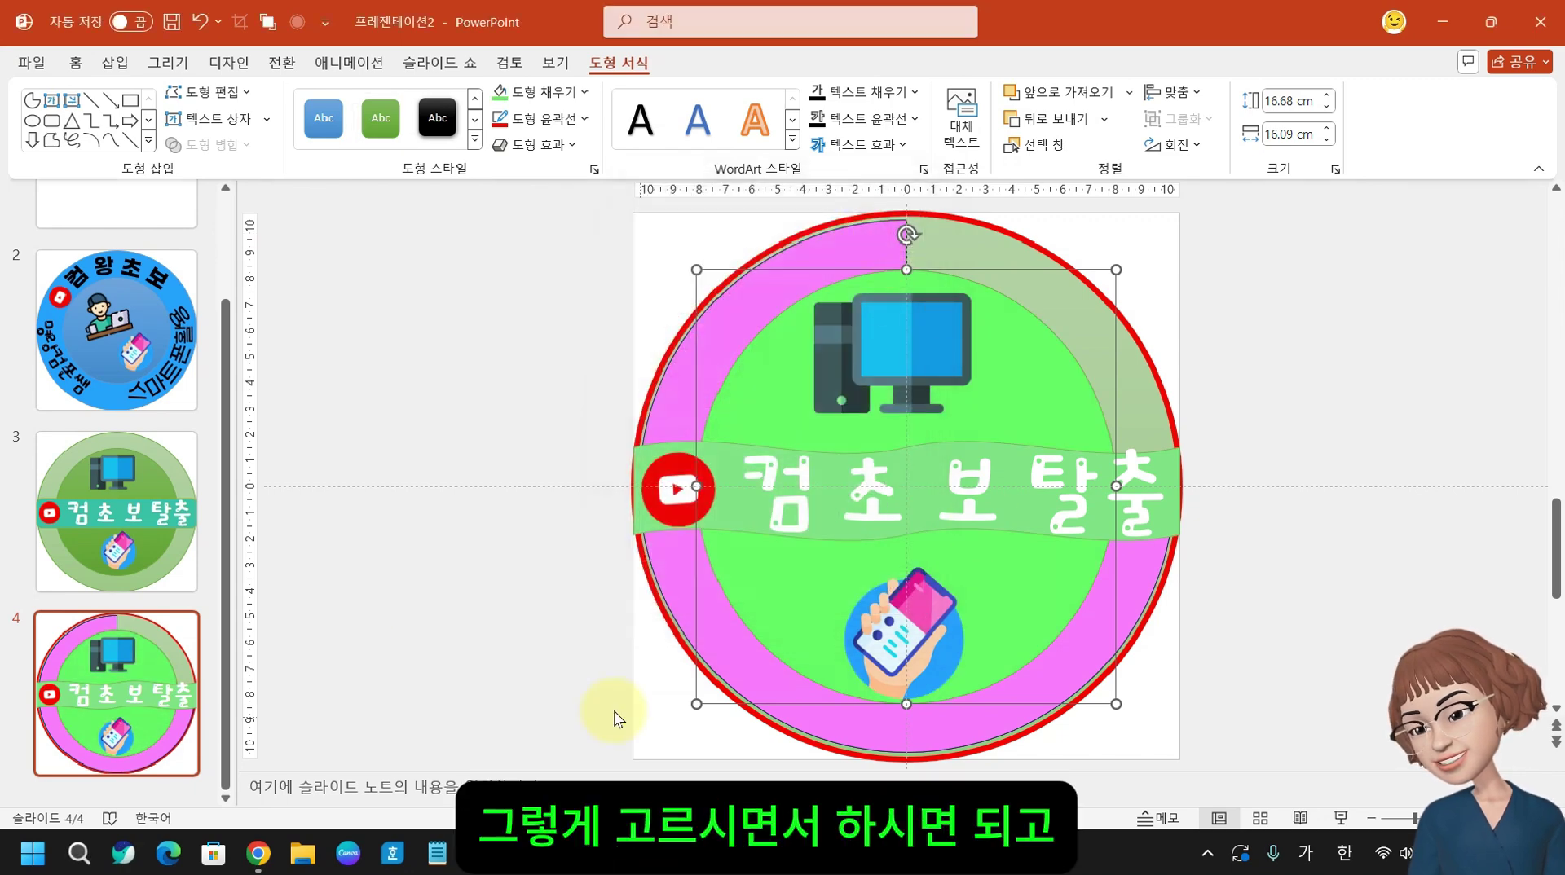
# - Switch to Chrome and open the Color Hunt palette site (colorhunt.co) in a new tab
pyautogui.click(257, 853)
pyautogui.click(782, 18)
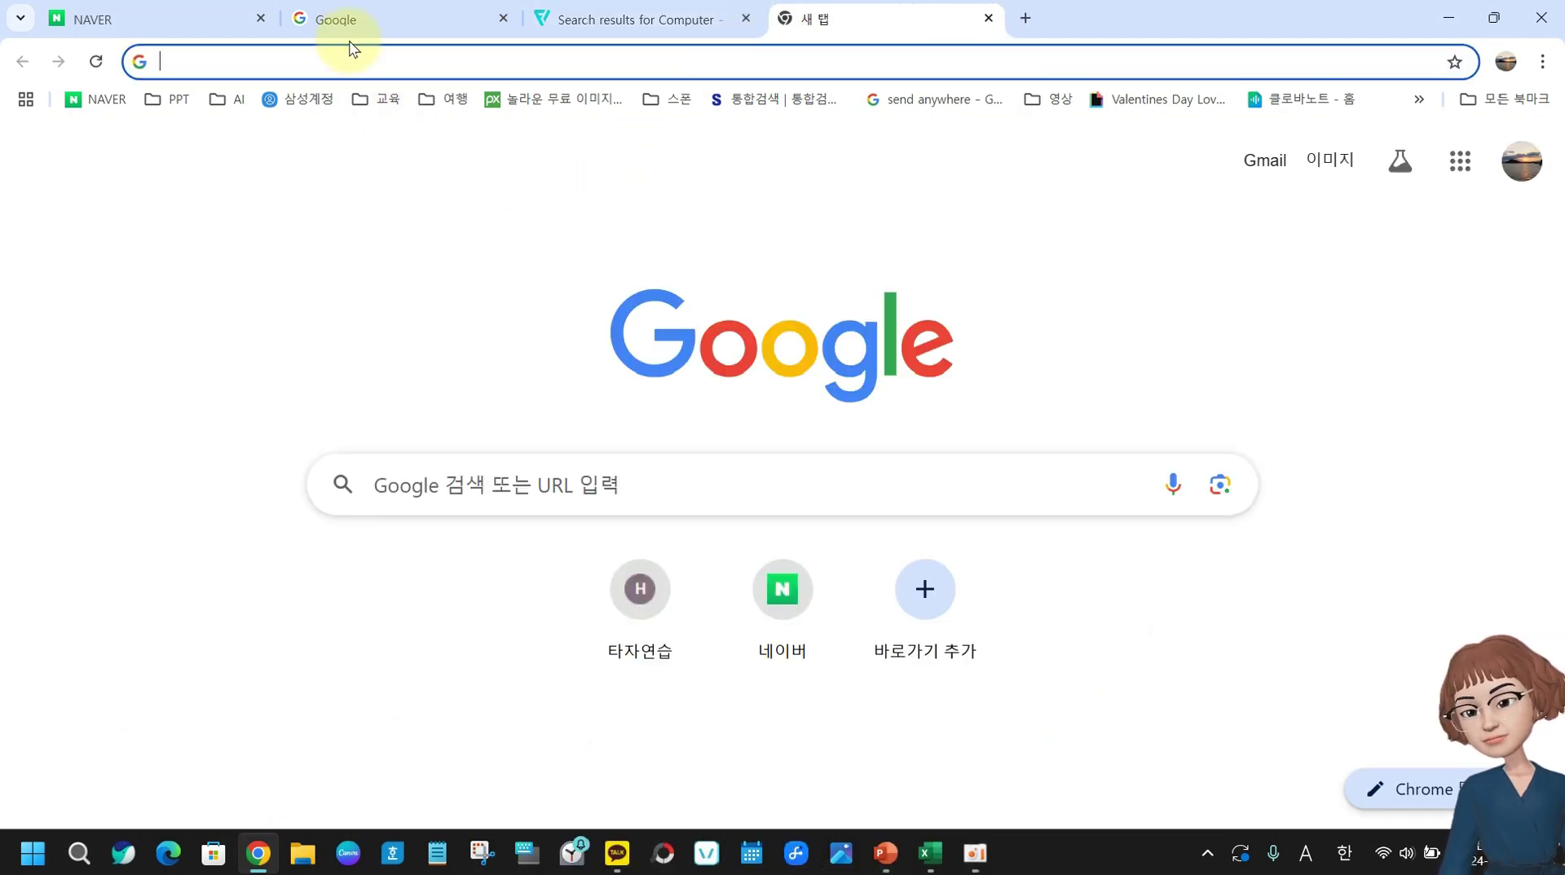
pyautogui.write('COLO')
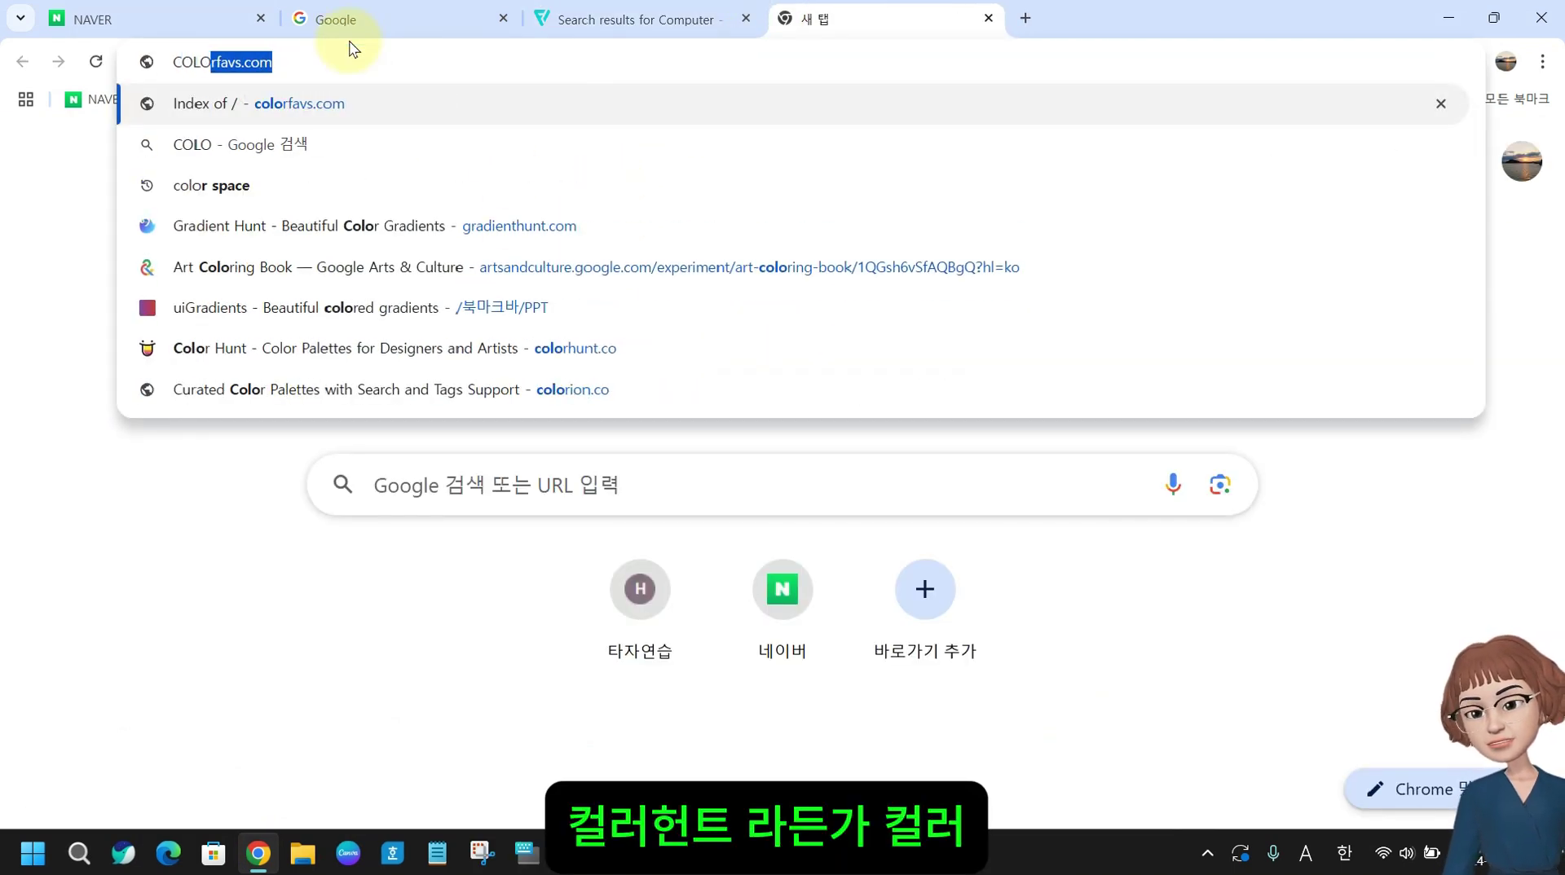
pyautogui.write('R H')
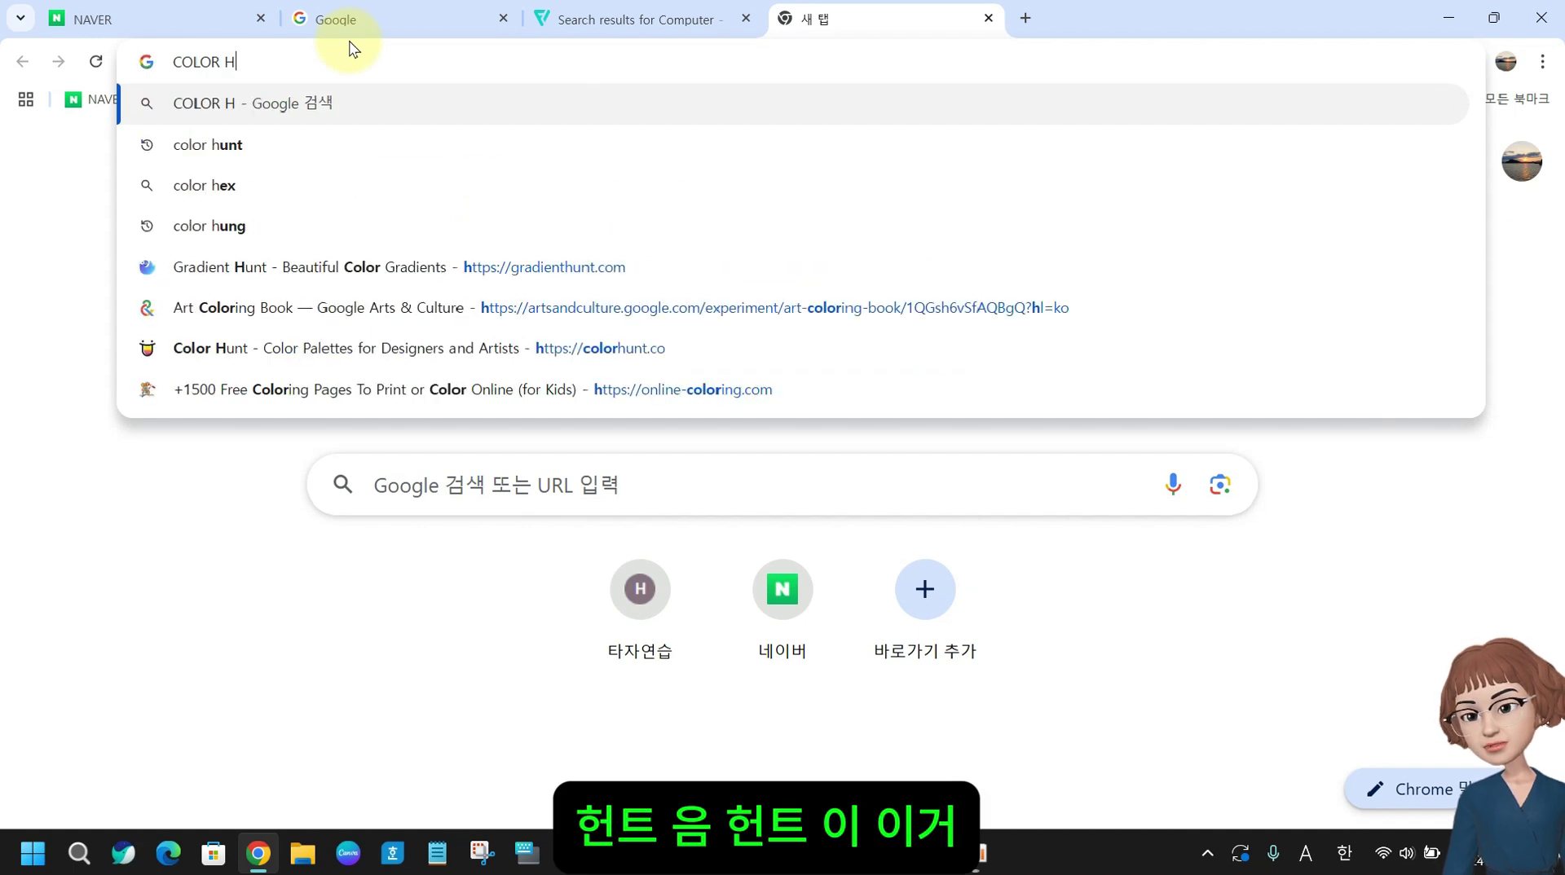
pyautogui.write('UNT')
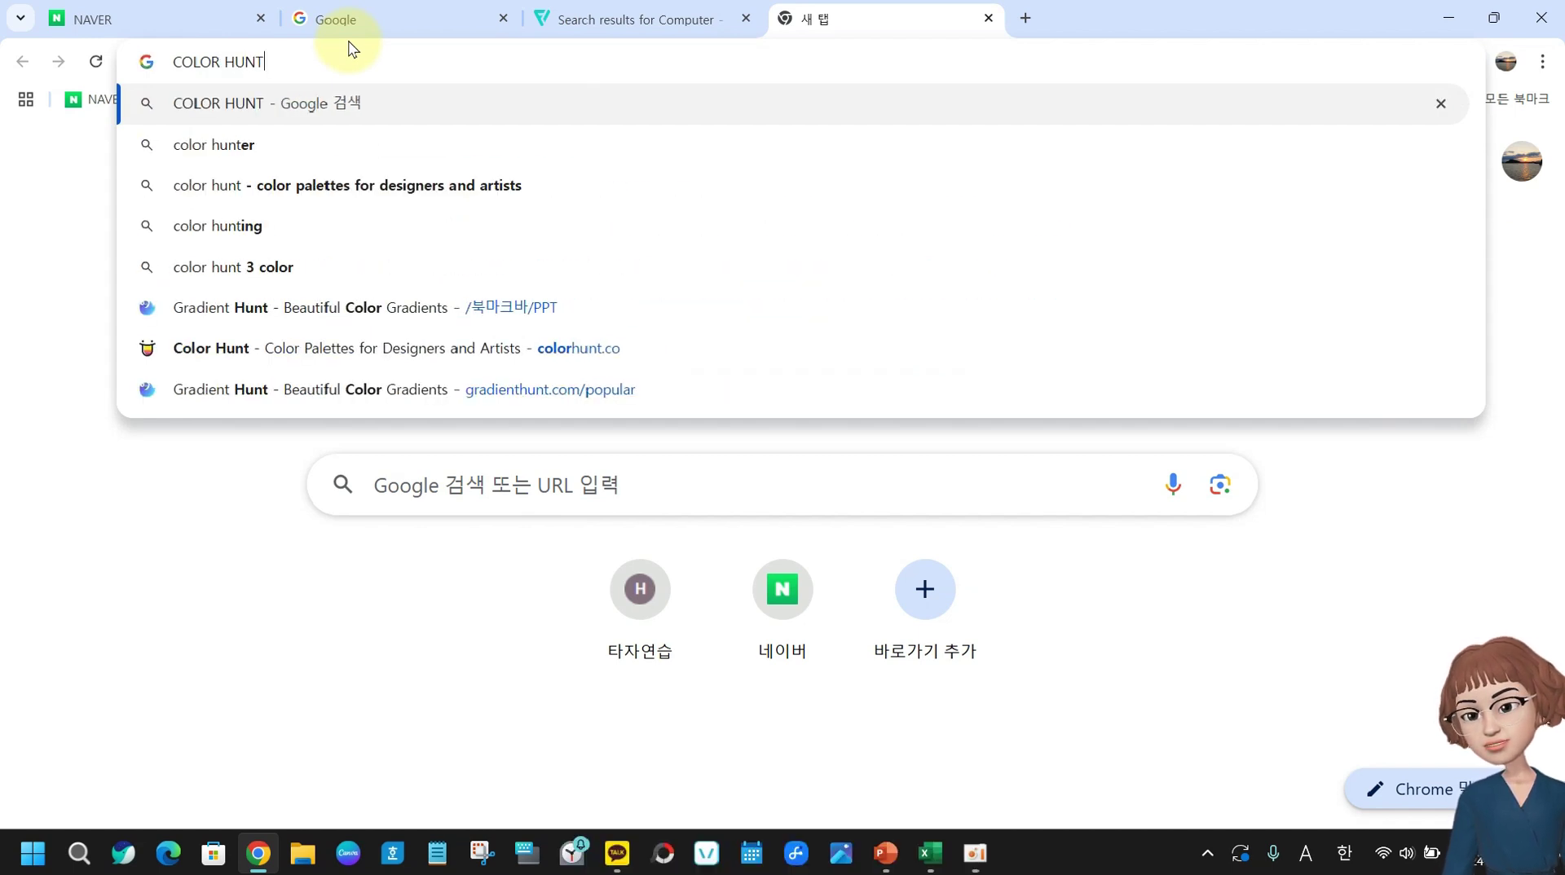
pyautogui.click(229, 364)
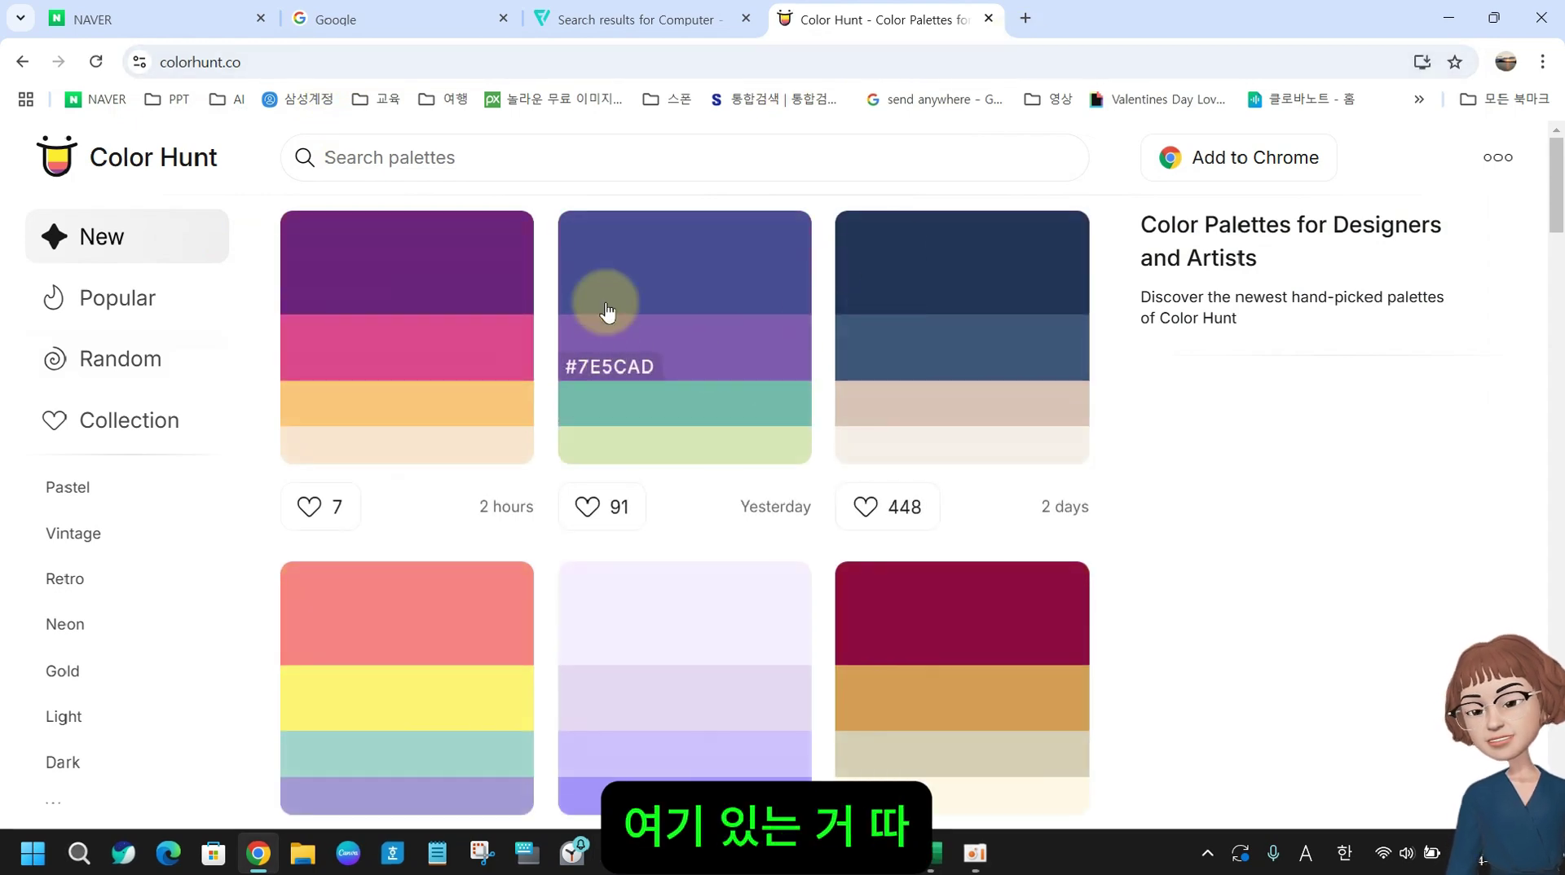
# - Search Google for "컬러 패턴" in a new tab and look through the results
pyautogui.click(1025, 19)
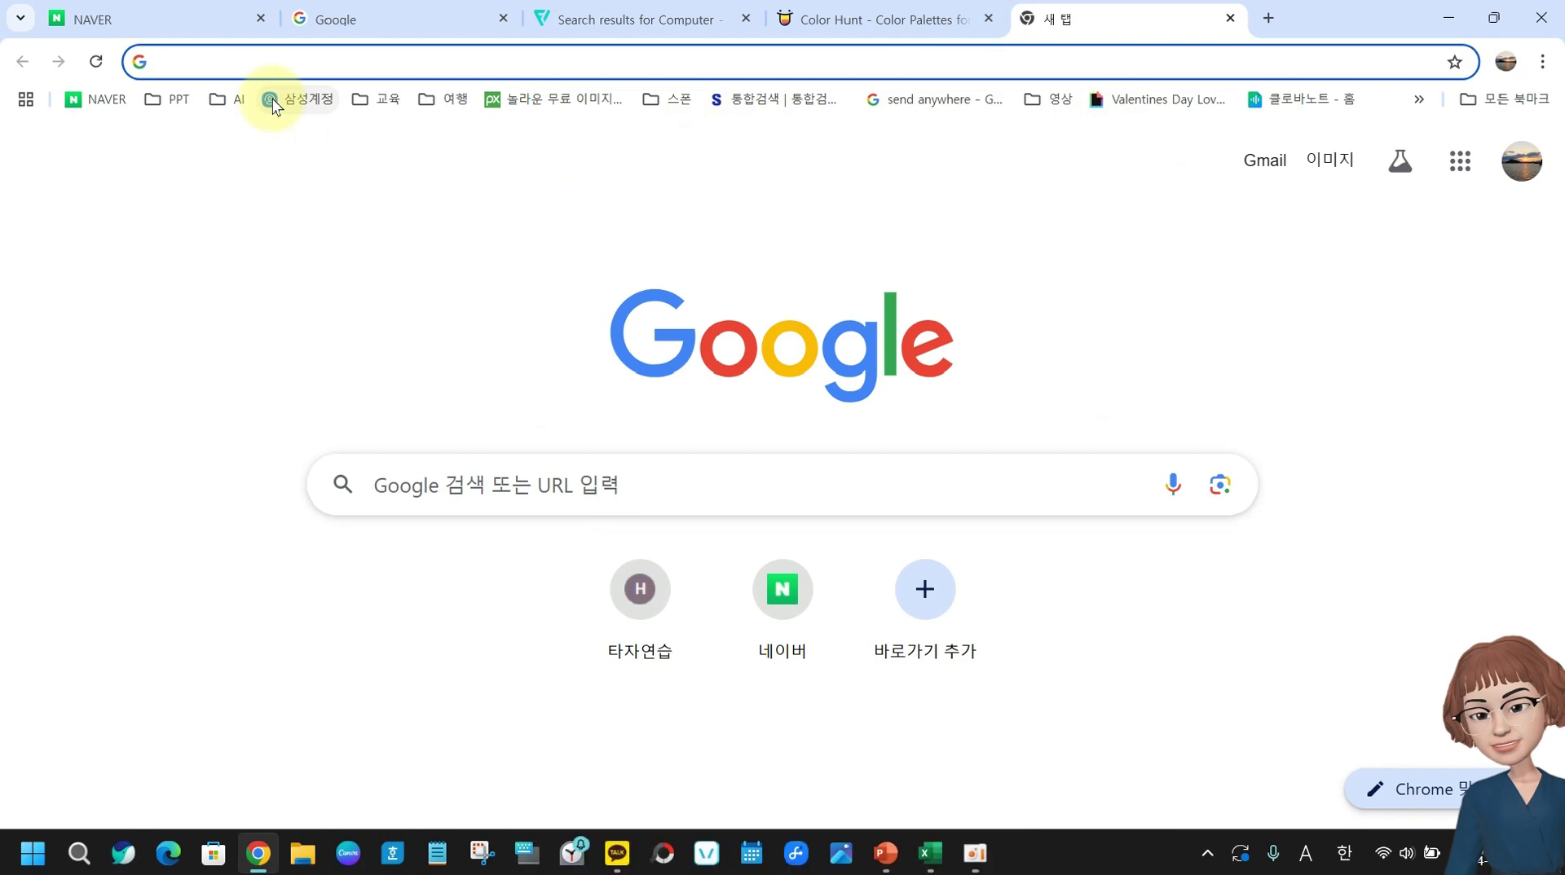
pyautogui.write('co')
pyautogui.press('BackSpace')
pyautogui.press('Escape')
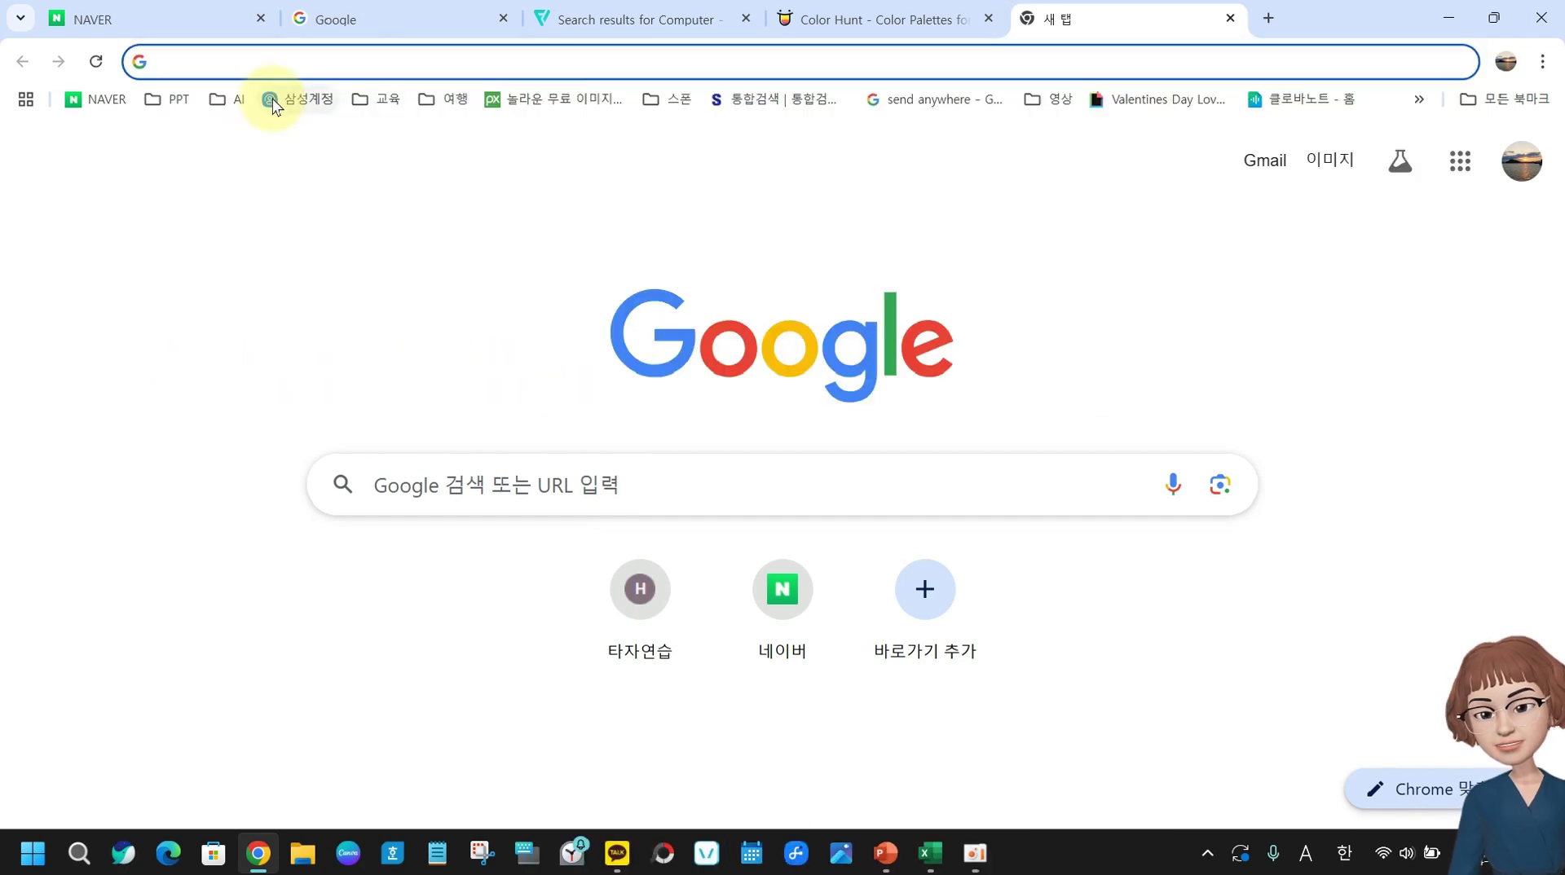
pyautogui.write('컬')
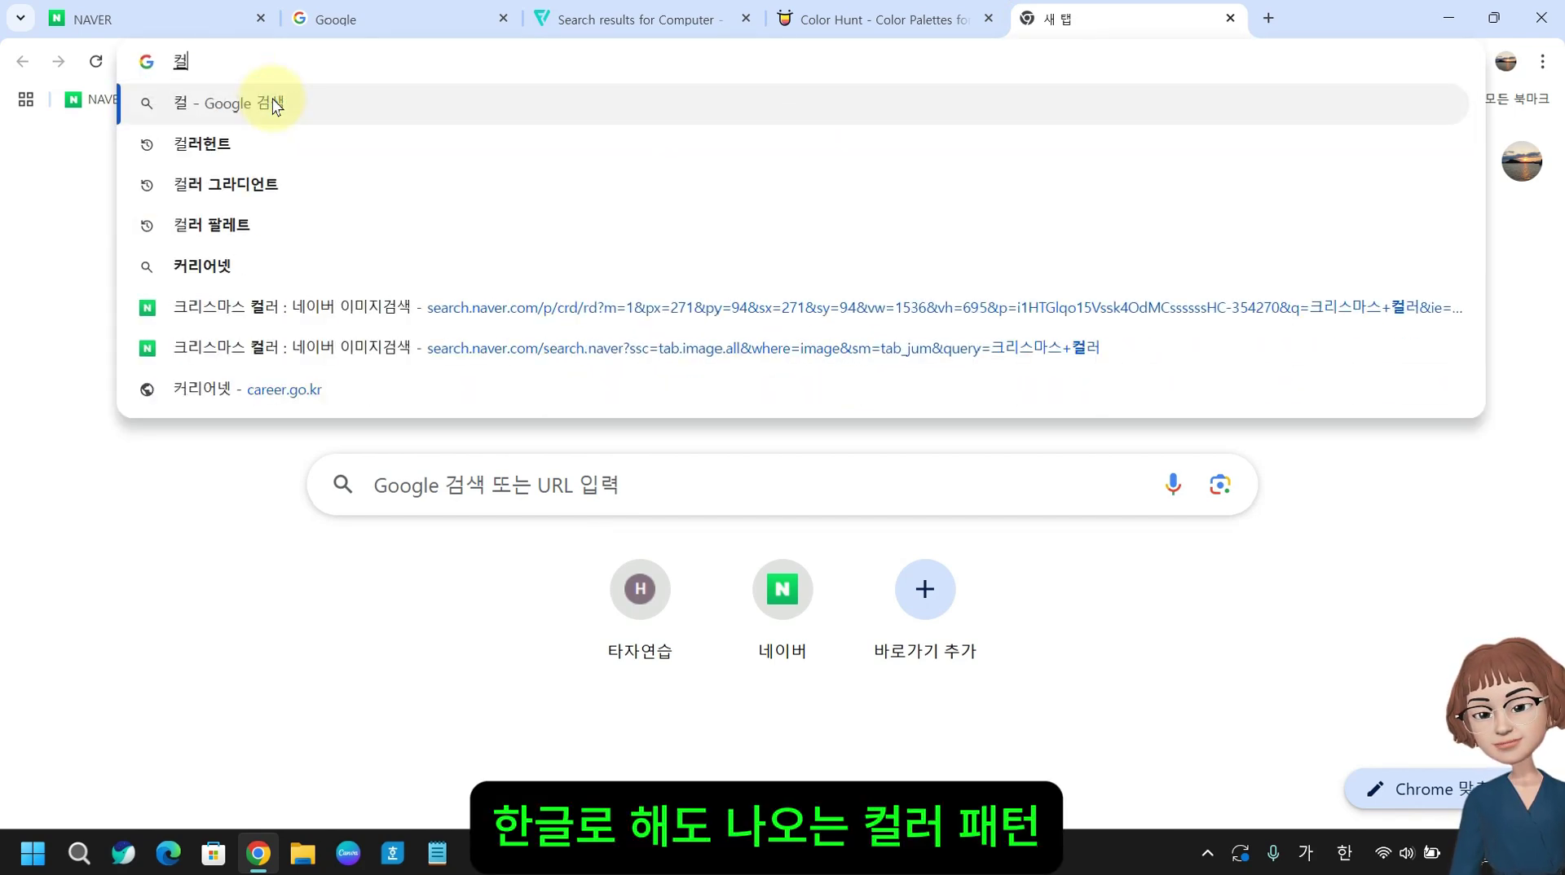
pyautogui.write('러 ㅍㅐ턴')
pyautogui.press('Return')
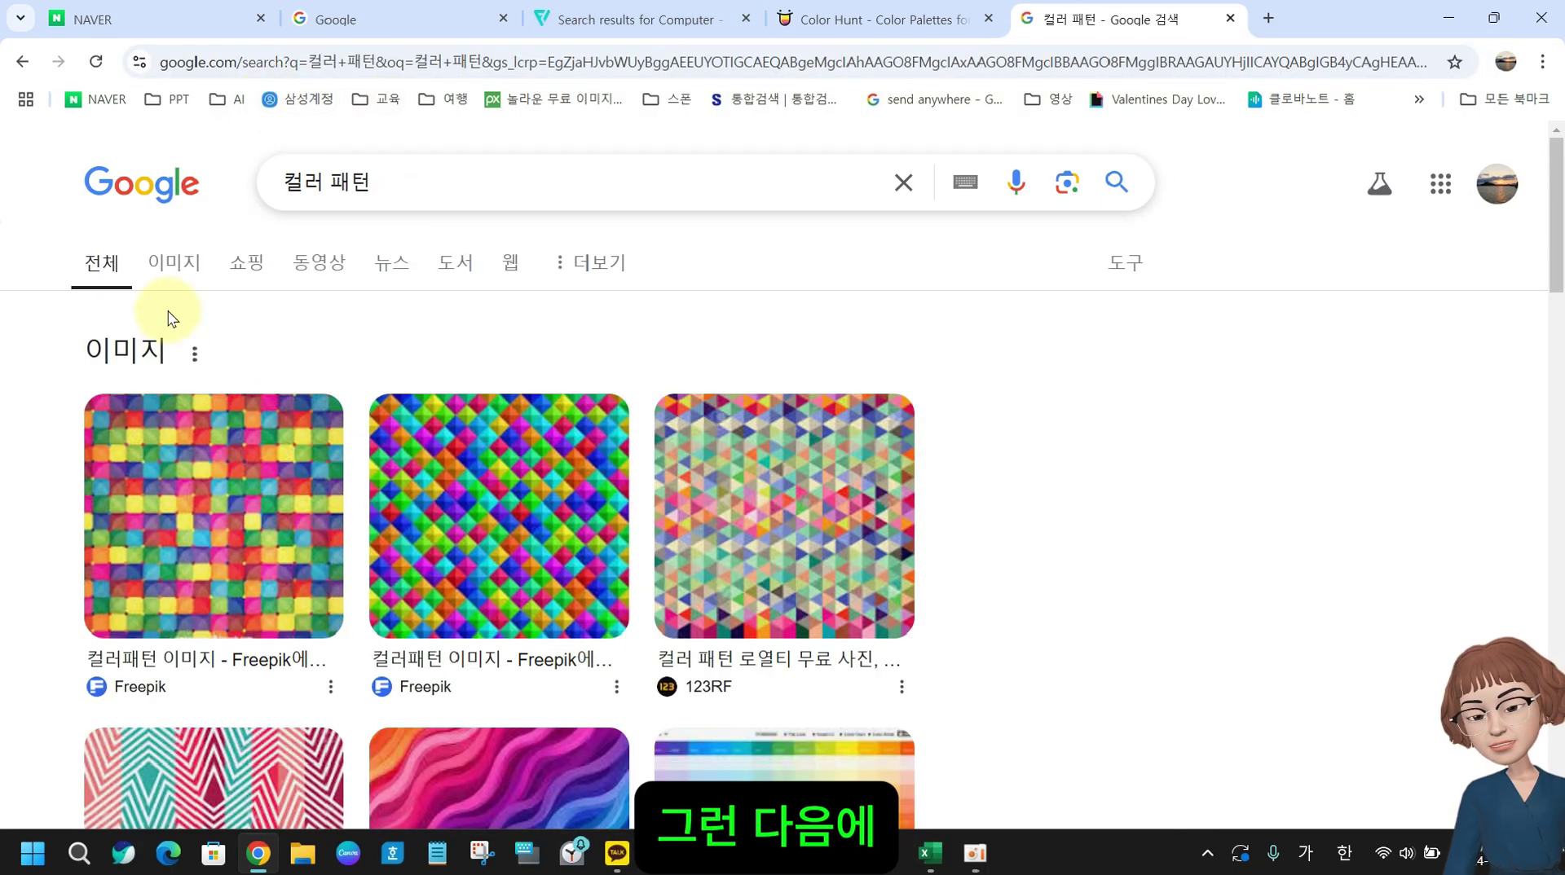
pyautogui.scroll(-1, 769, 563)
pyautogui.scroll(-5, 770, 562)
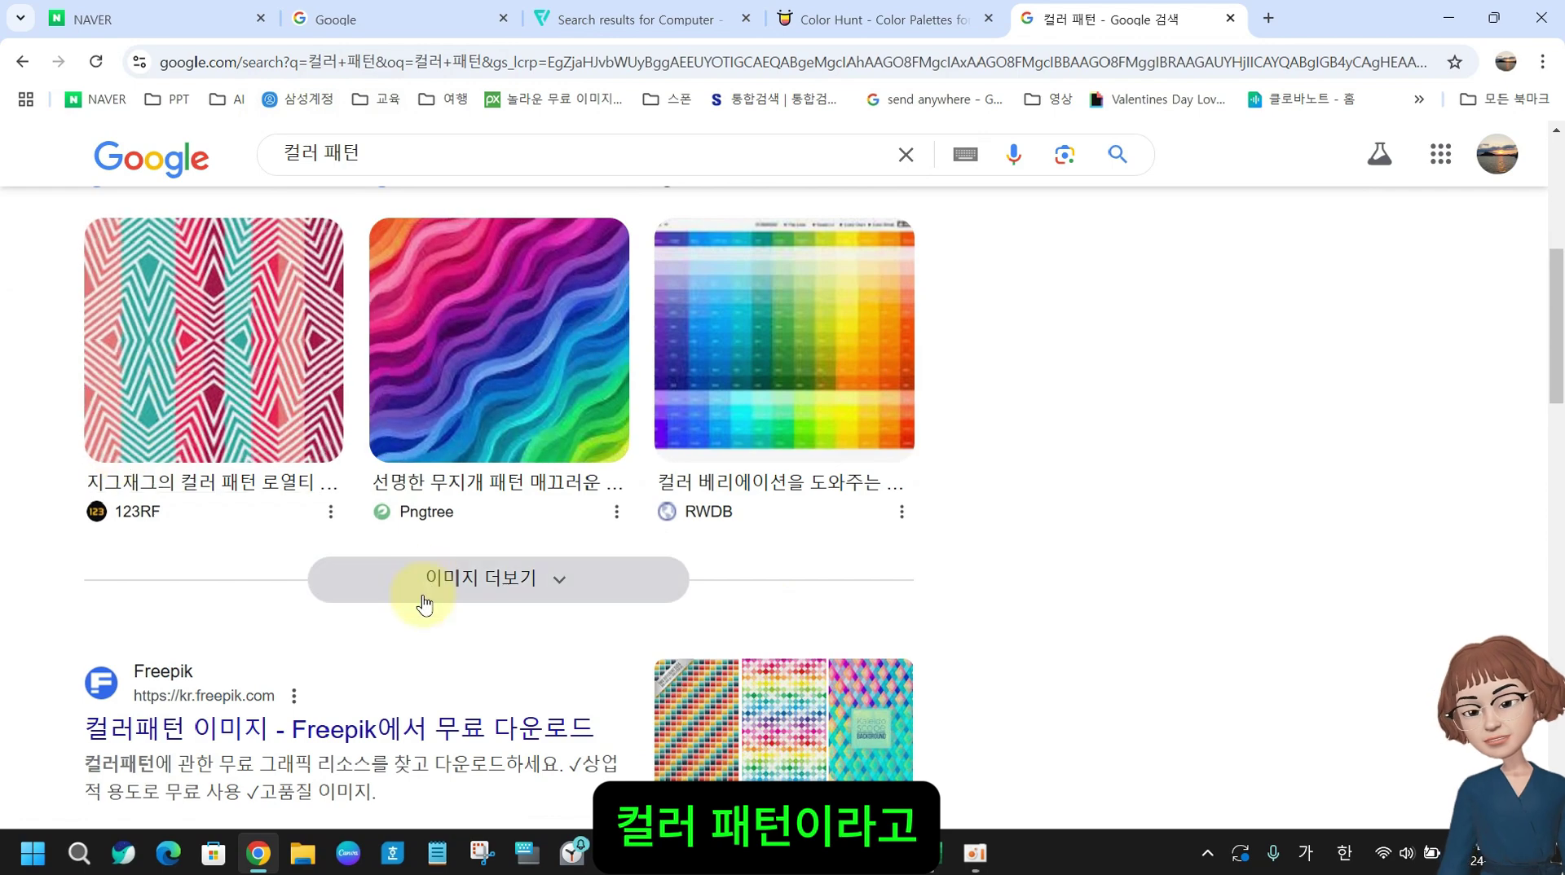
pyautogui.scroll(6, 418, 600)
# - Replace the Google query with "color palette" and run the search
pyautogui.moveTo(421, 159); pyautogui.dragTo(230, 154)
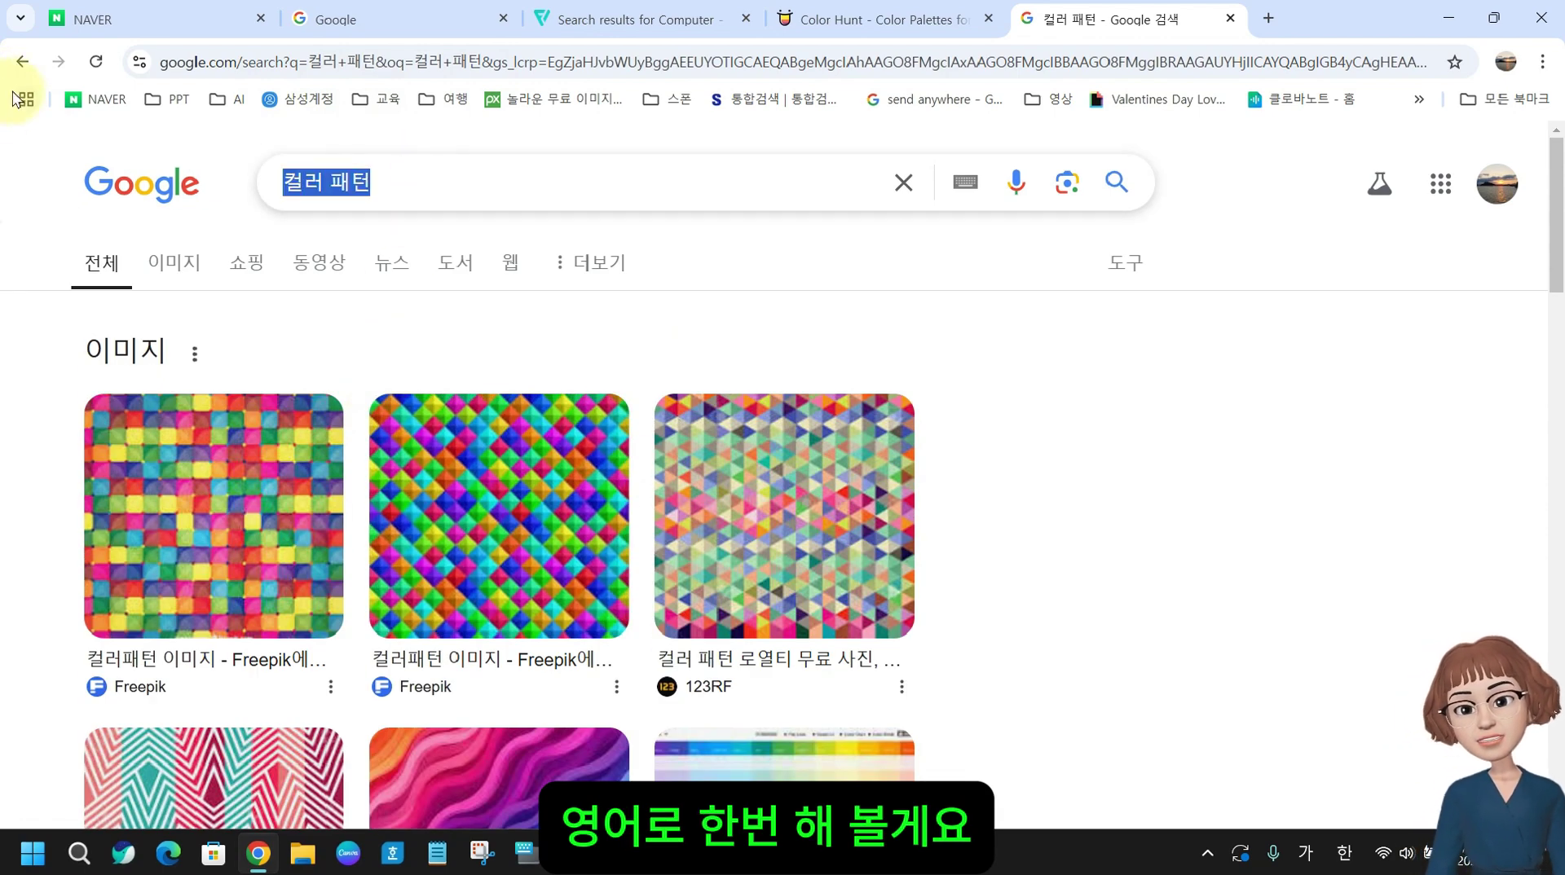
pyautogui.write('COLO')
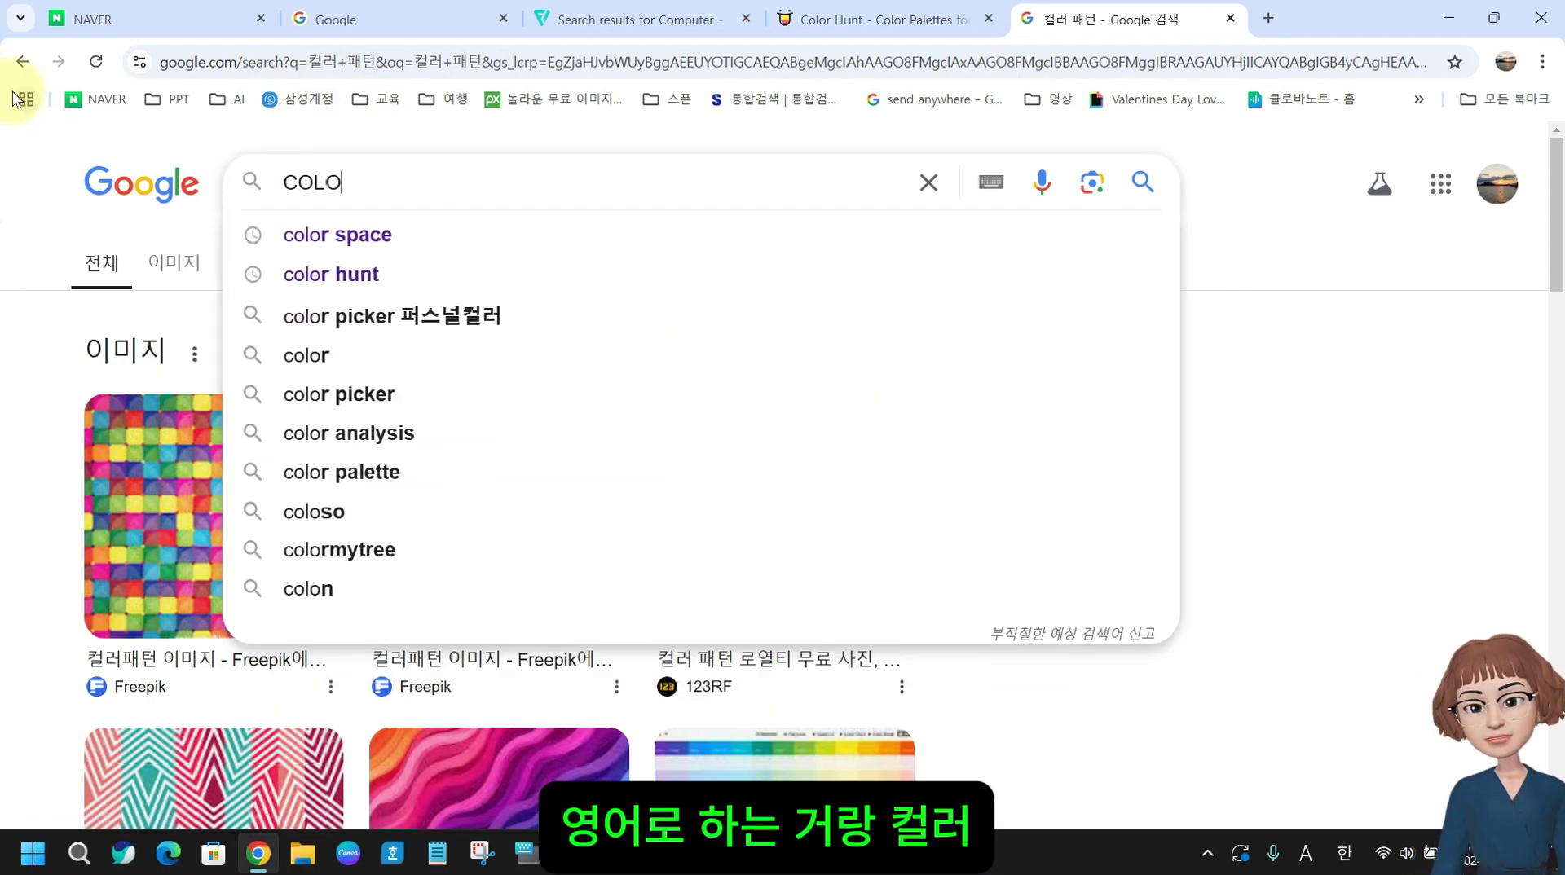
pyautogui.write('R PA')
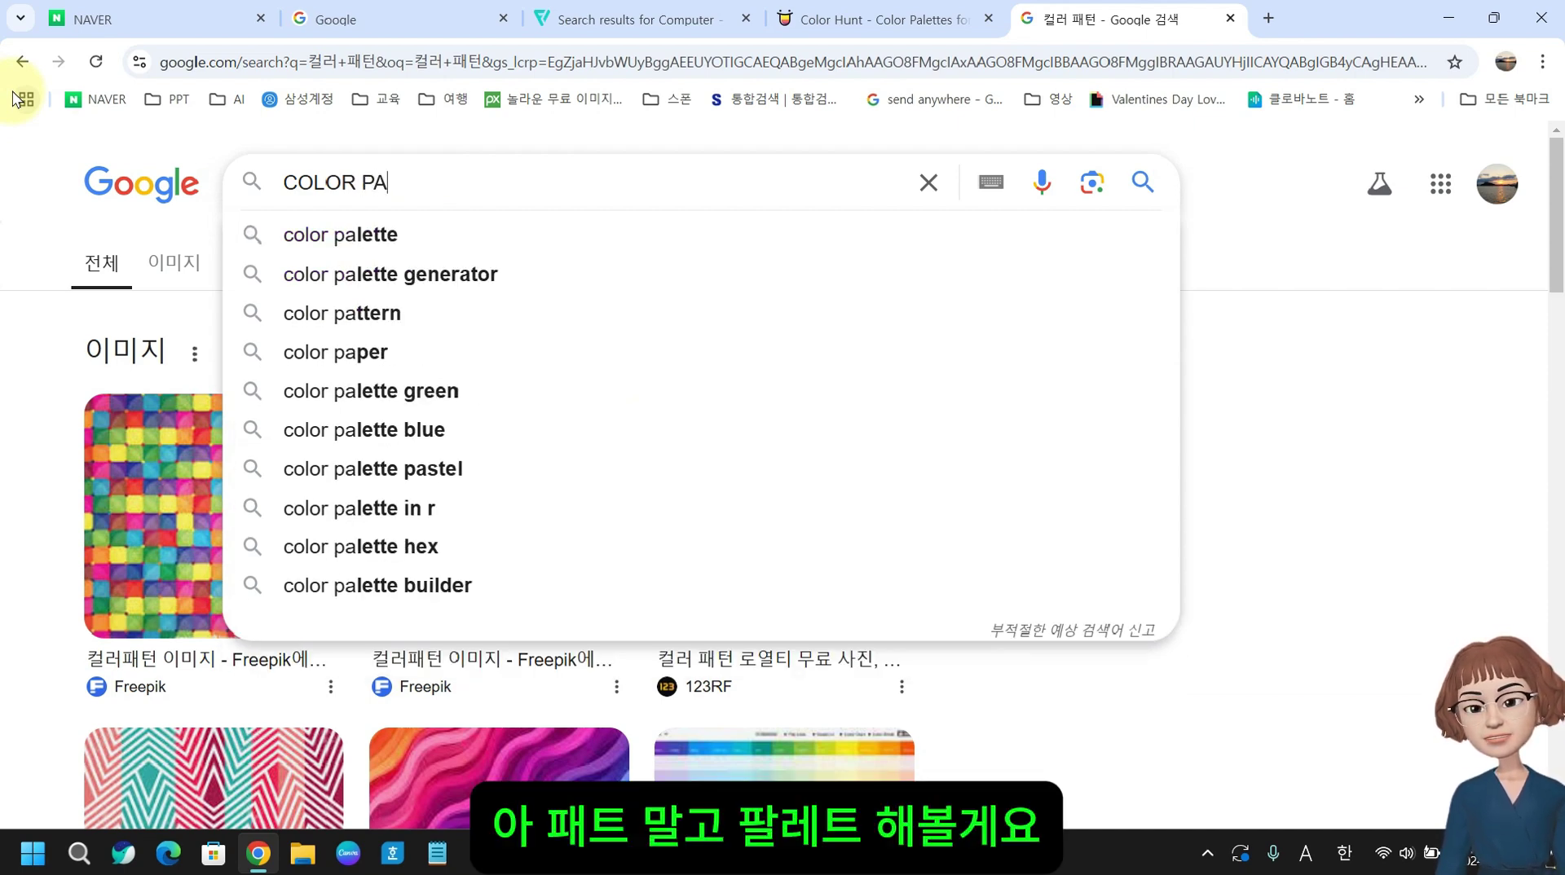
pyautogui.press('BackSpace')
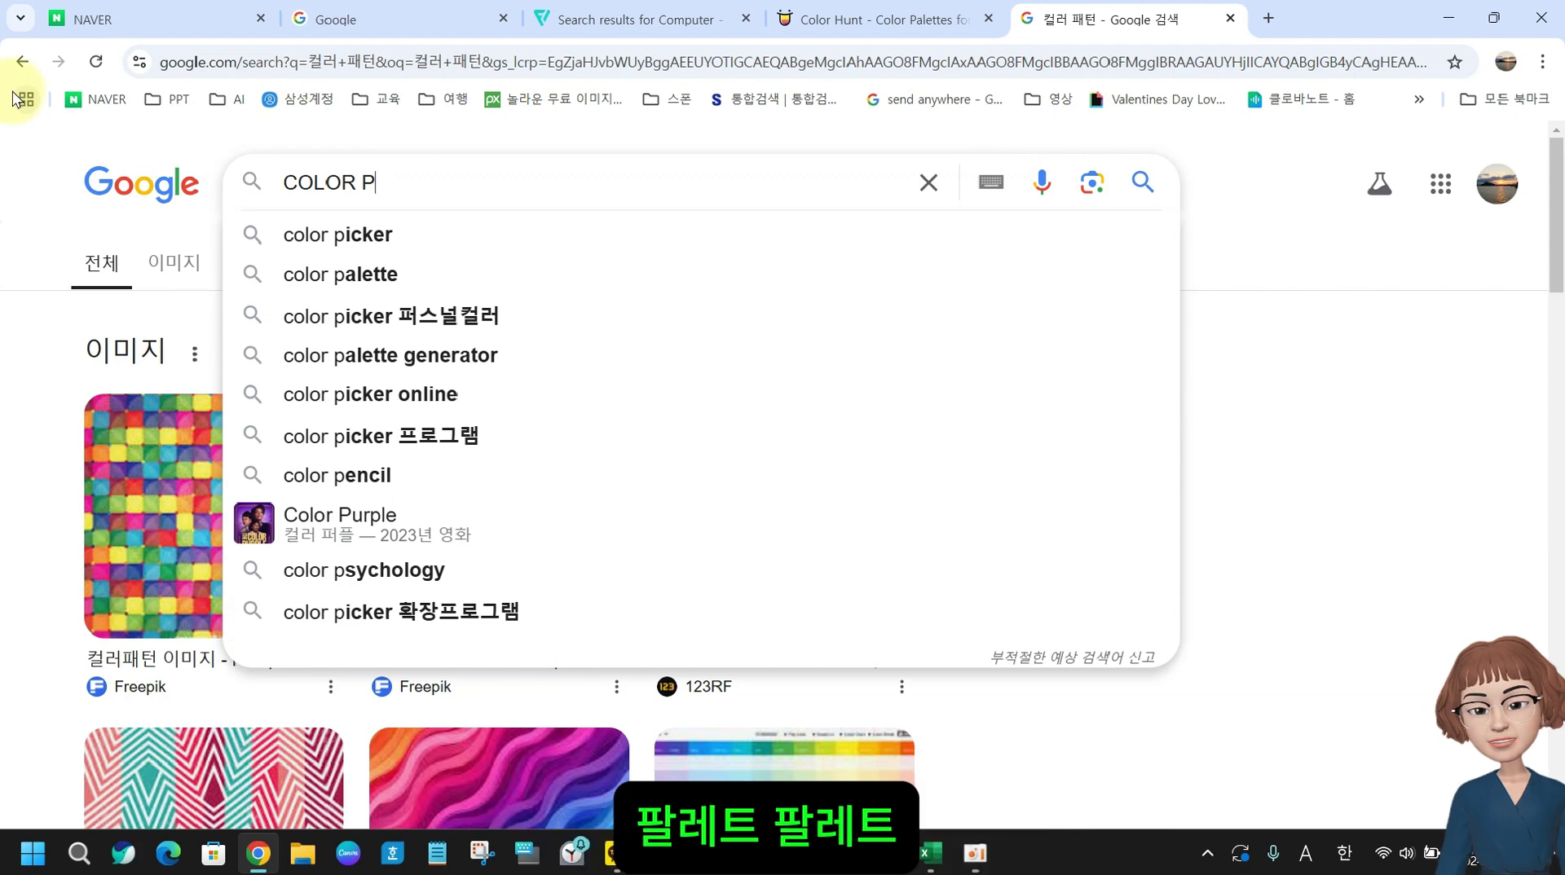
pyautogui.write('A')
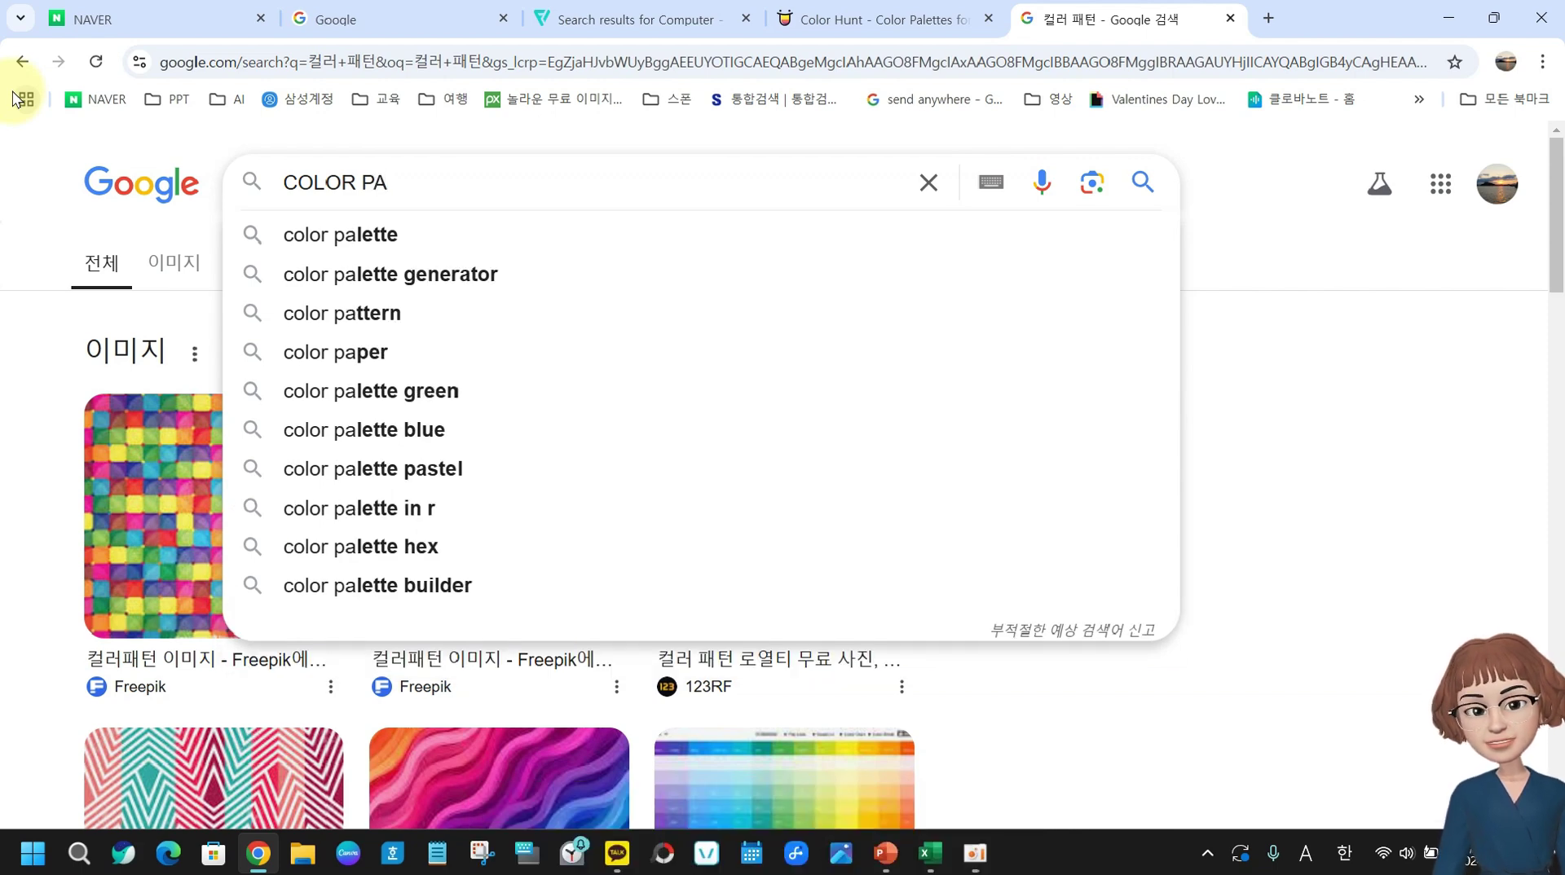
pyautogui.write('LETTE')
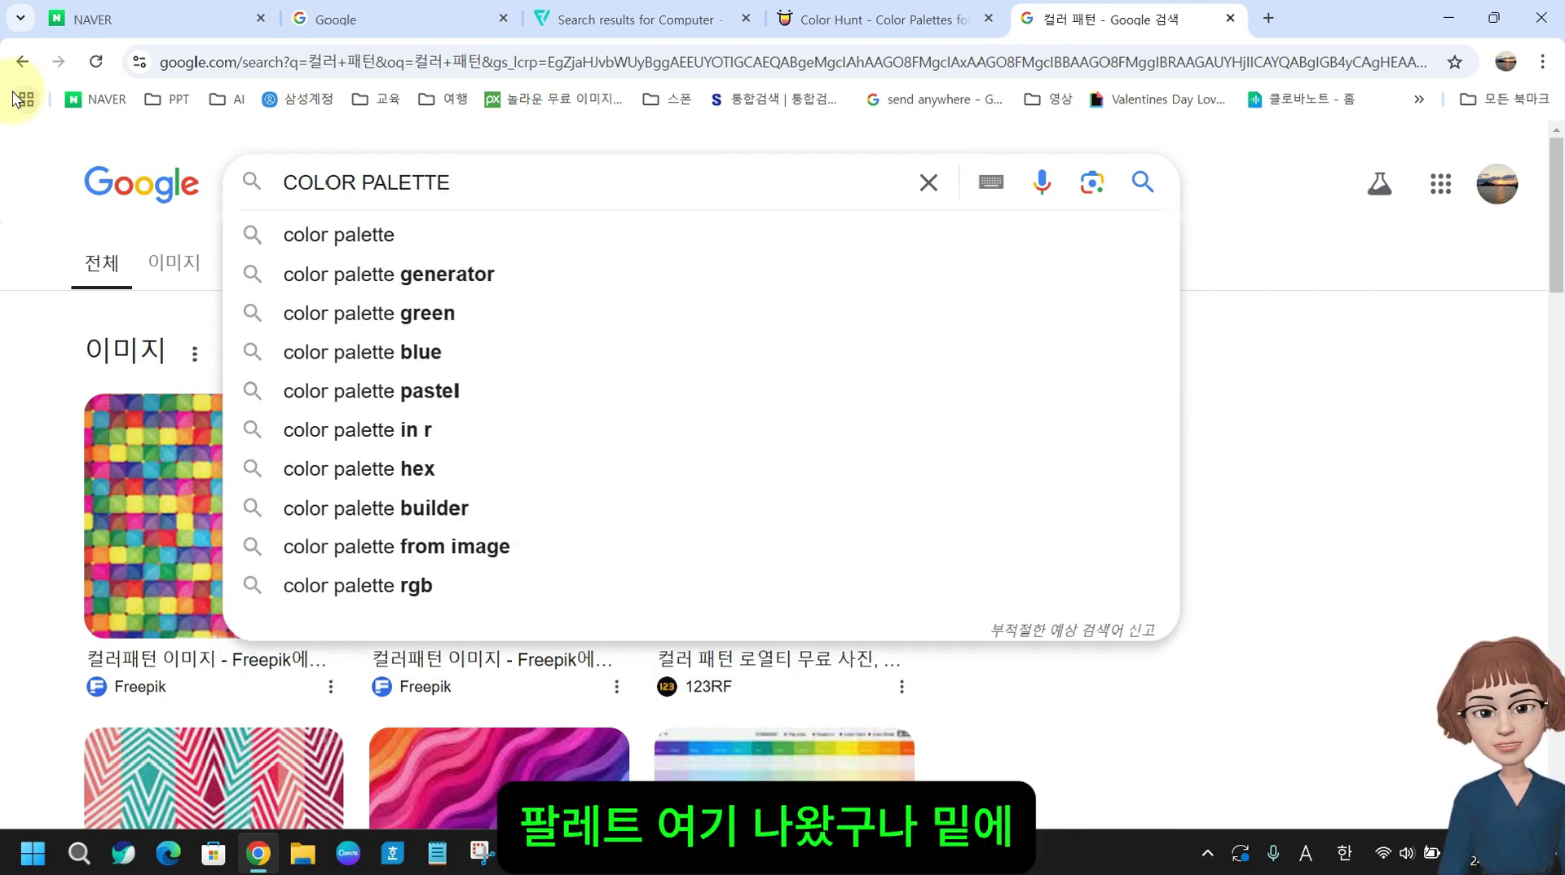
pyautogui.click(277, 235)
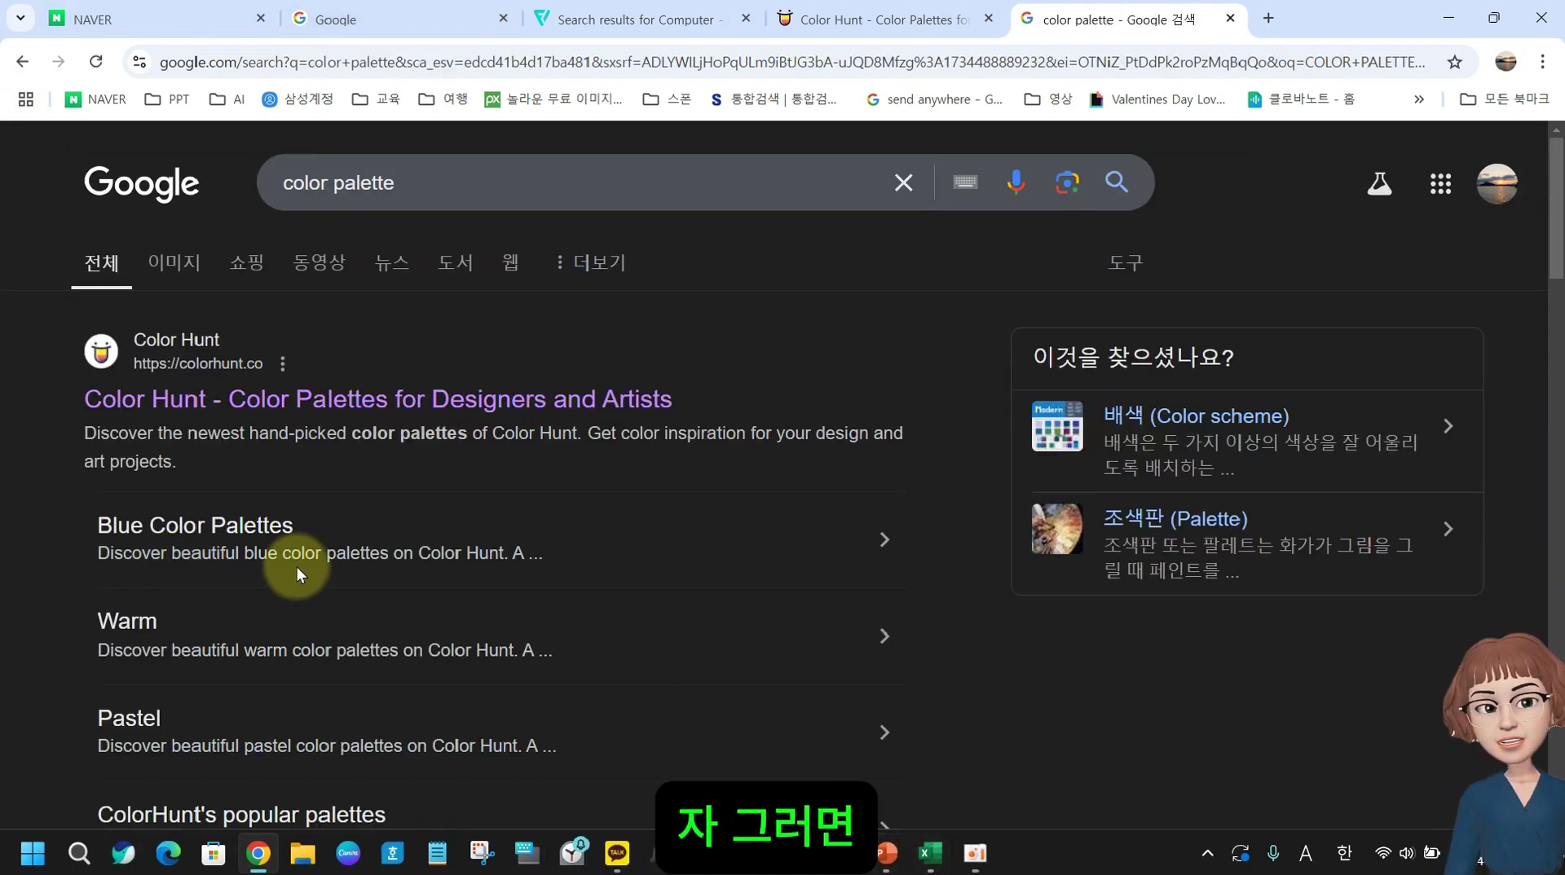
# - Look through the color palette results, open the Coolors site and dismiss its welcome popup
pyautogui.scroll(-5, 678, 605)
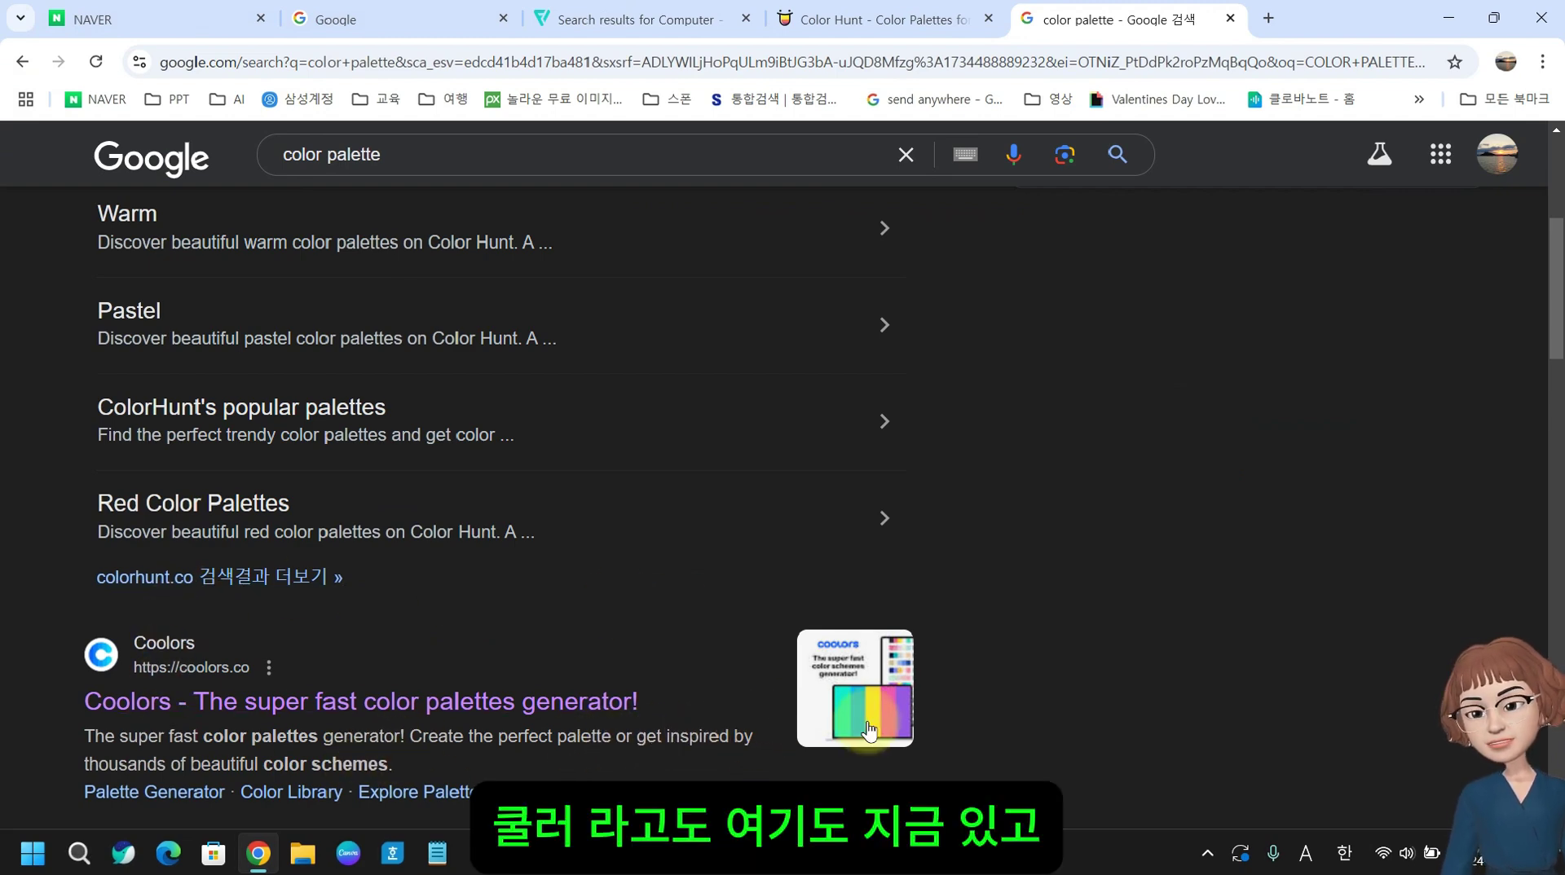
pyautogui.scroll(-6, 869, 731)
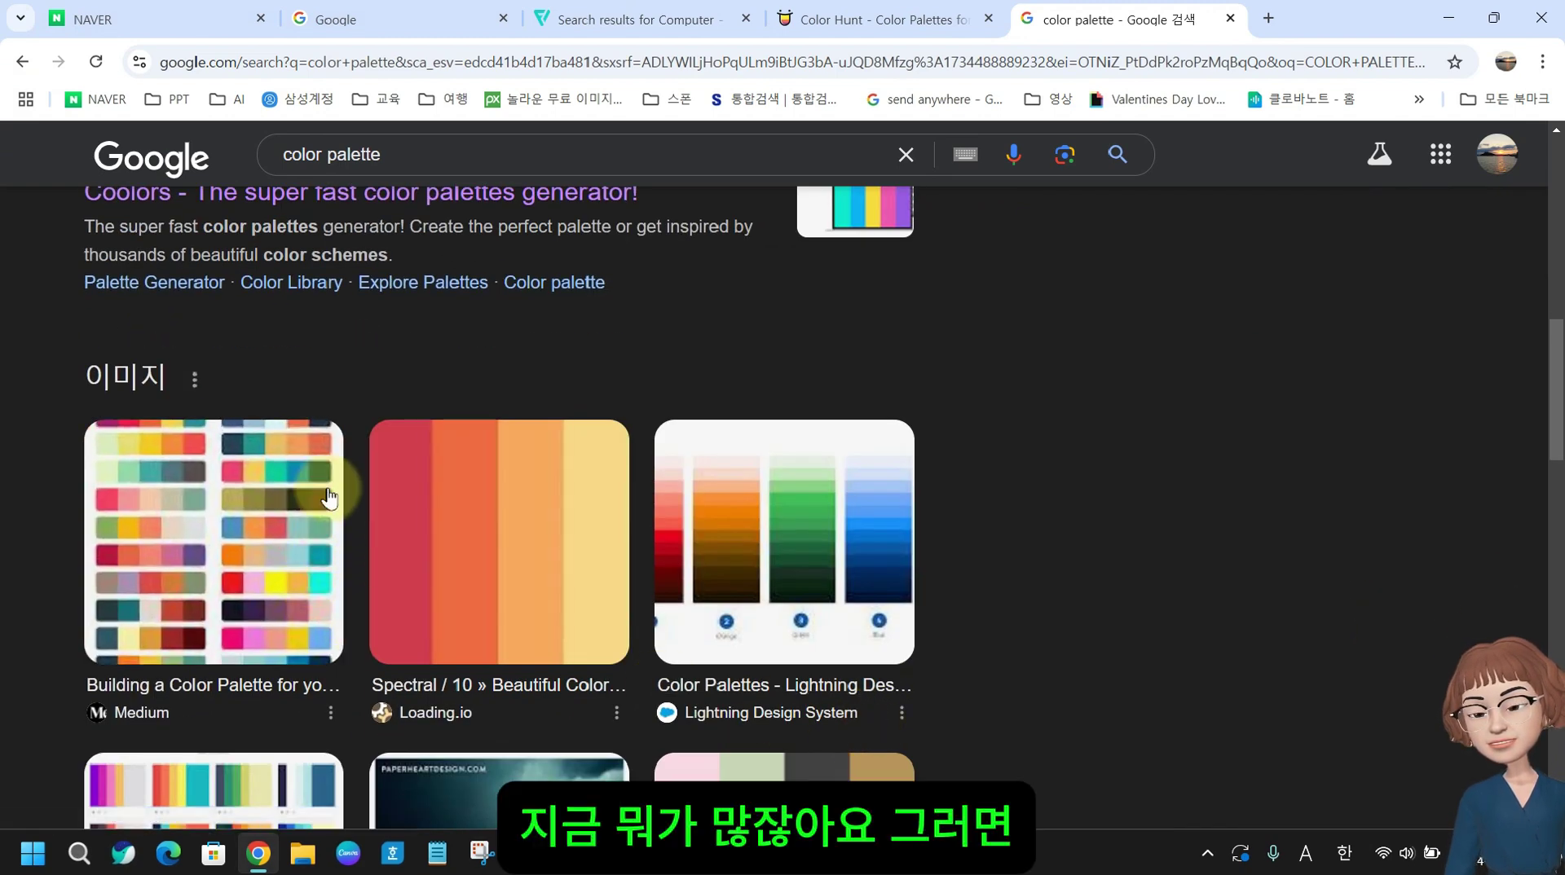
pyautogui.scroll(-5, 833, 622)
pyautogui.scroll(13, 692, 673)
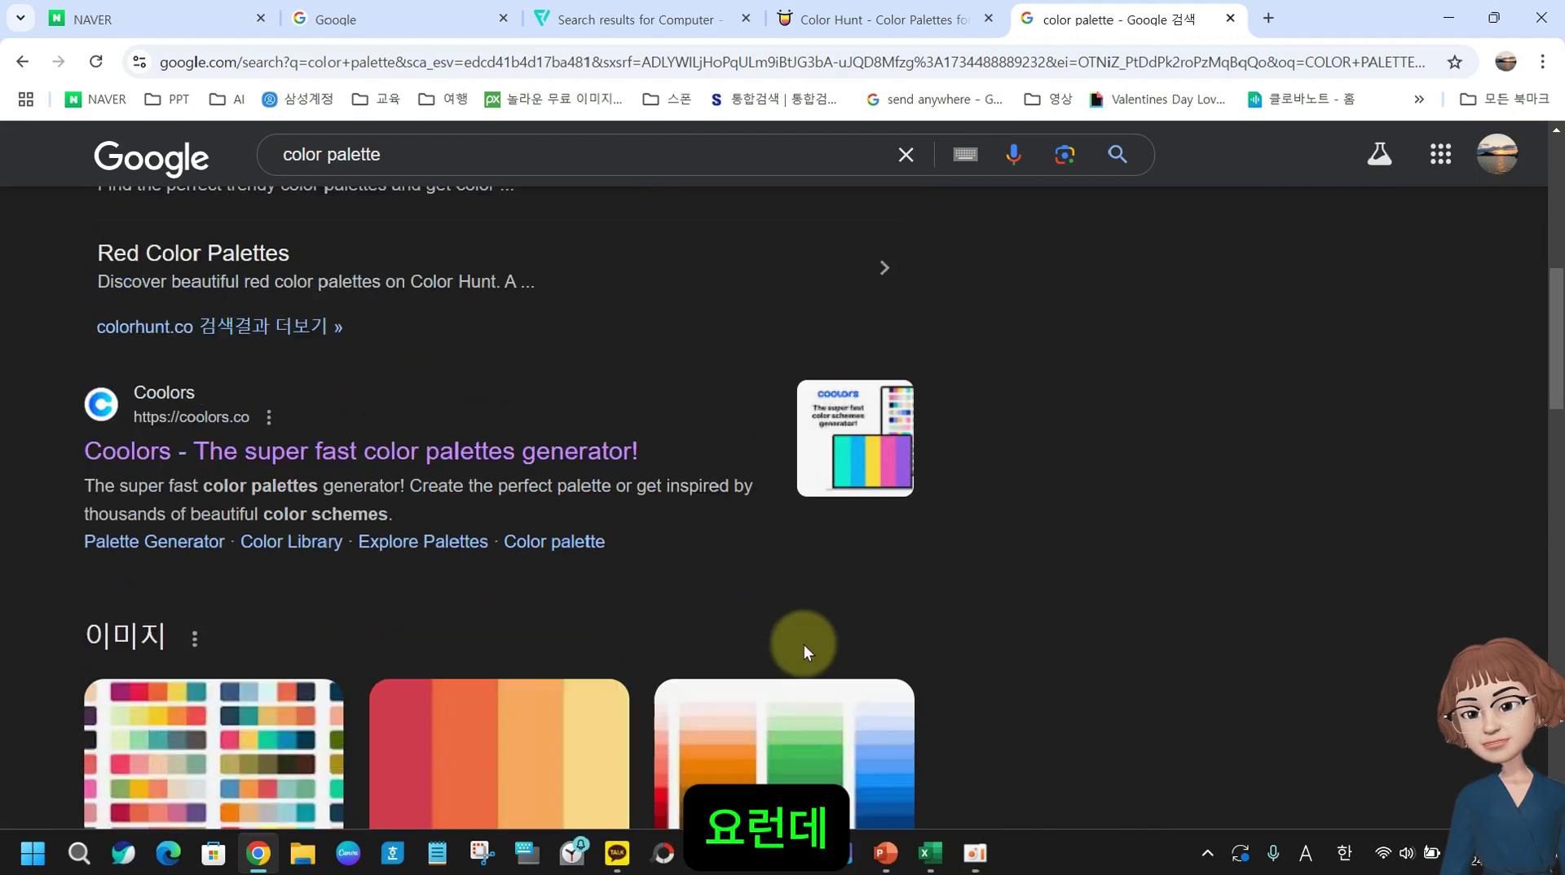
pyautogui.scroll(-3, 220, 774)
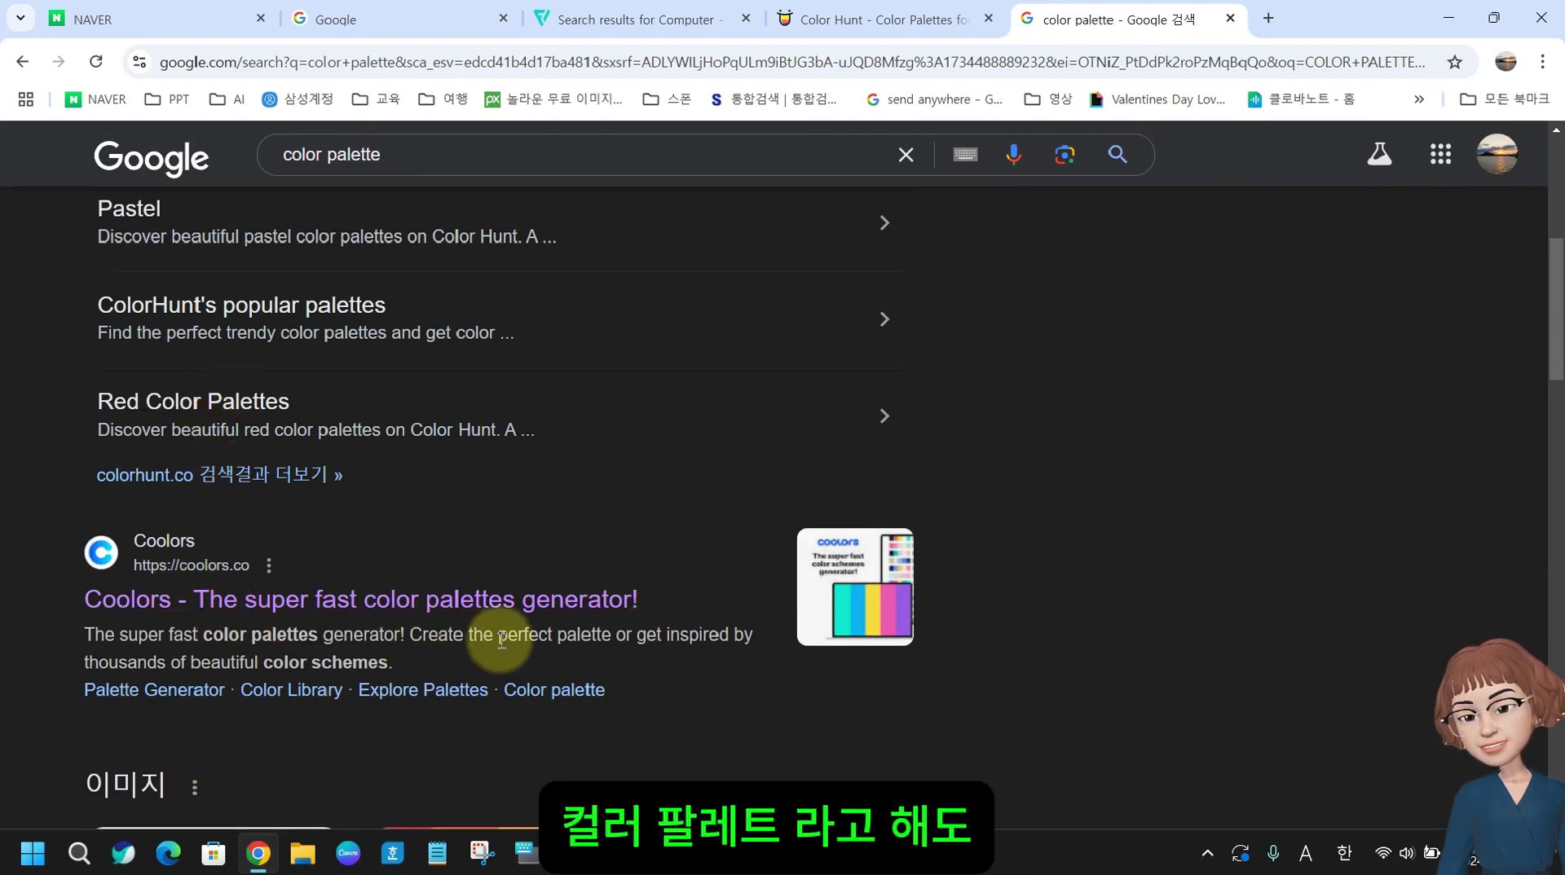
pyautogui.click(581, 616)
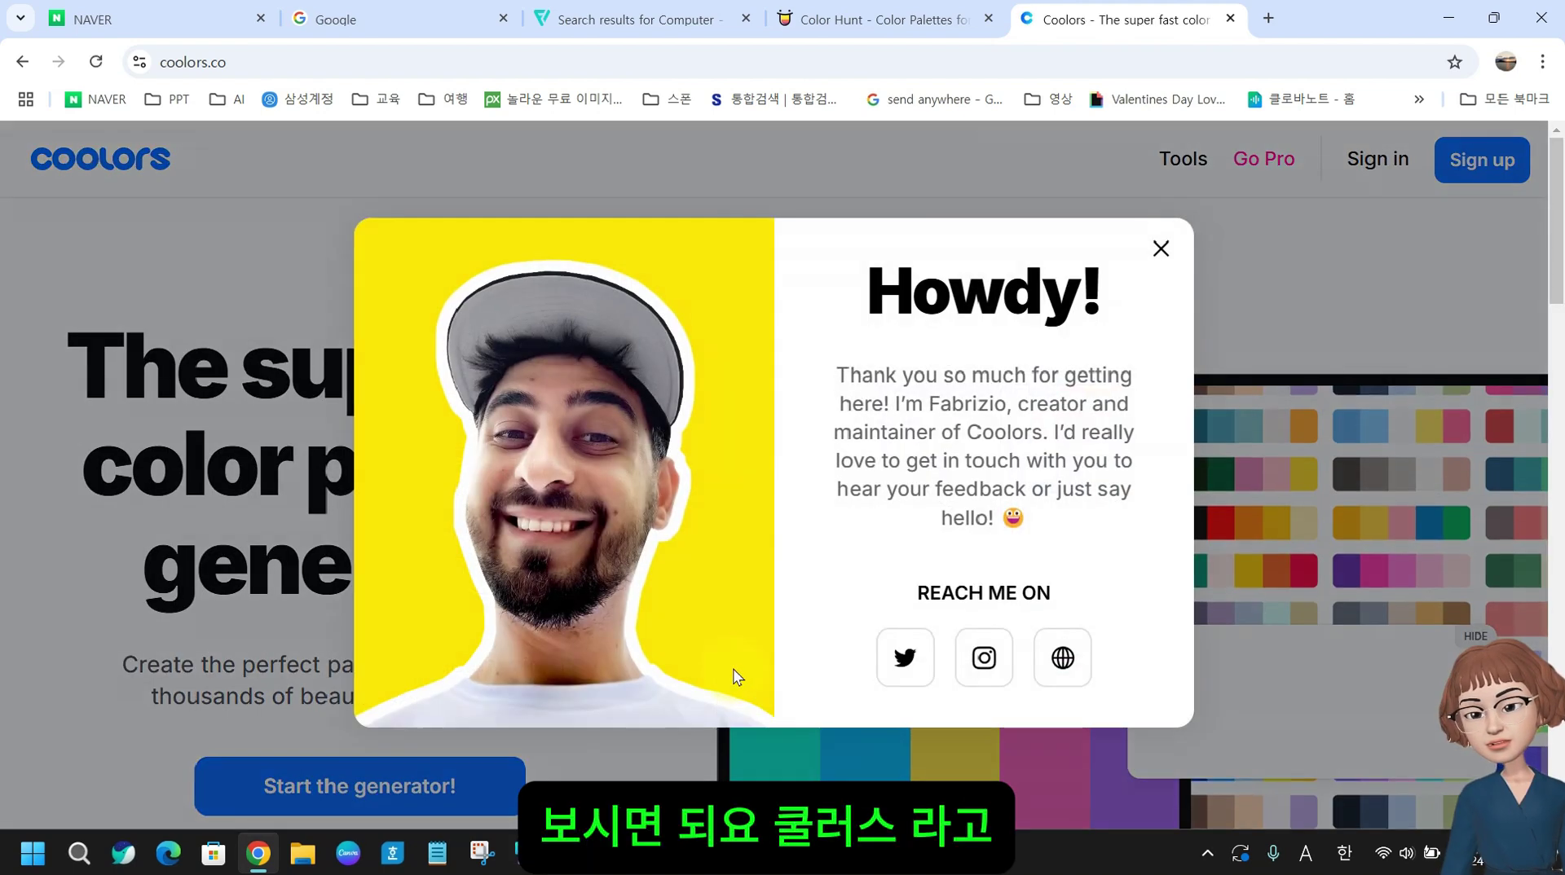
pyautogui.click(1162, 246)
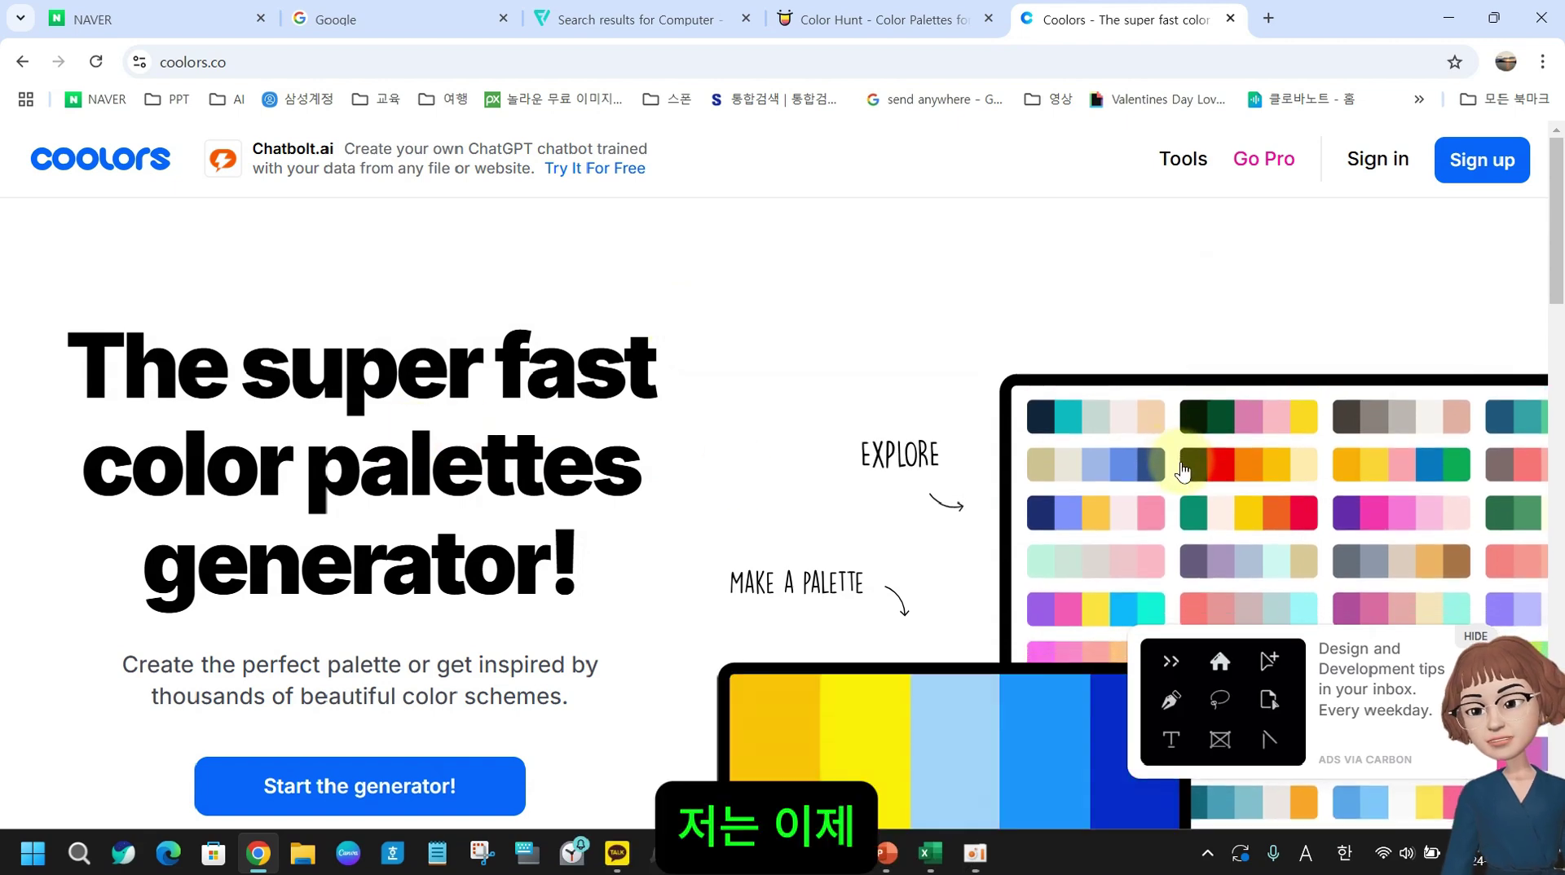
# - Look over the Coolors home page, close it and return to the Color Hunt palettes
pyautogui.scroll(-5, 673, 416)
pyautogui.scroll(-7, 673, 417)
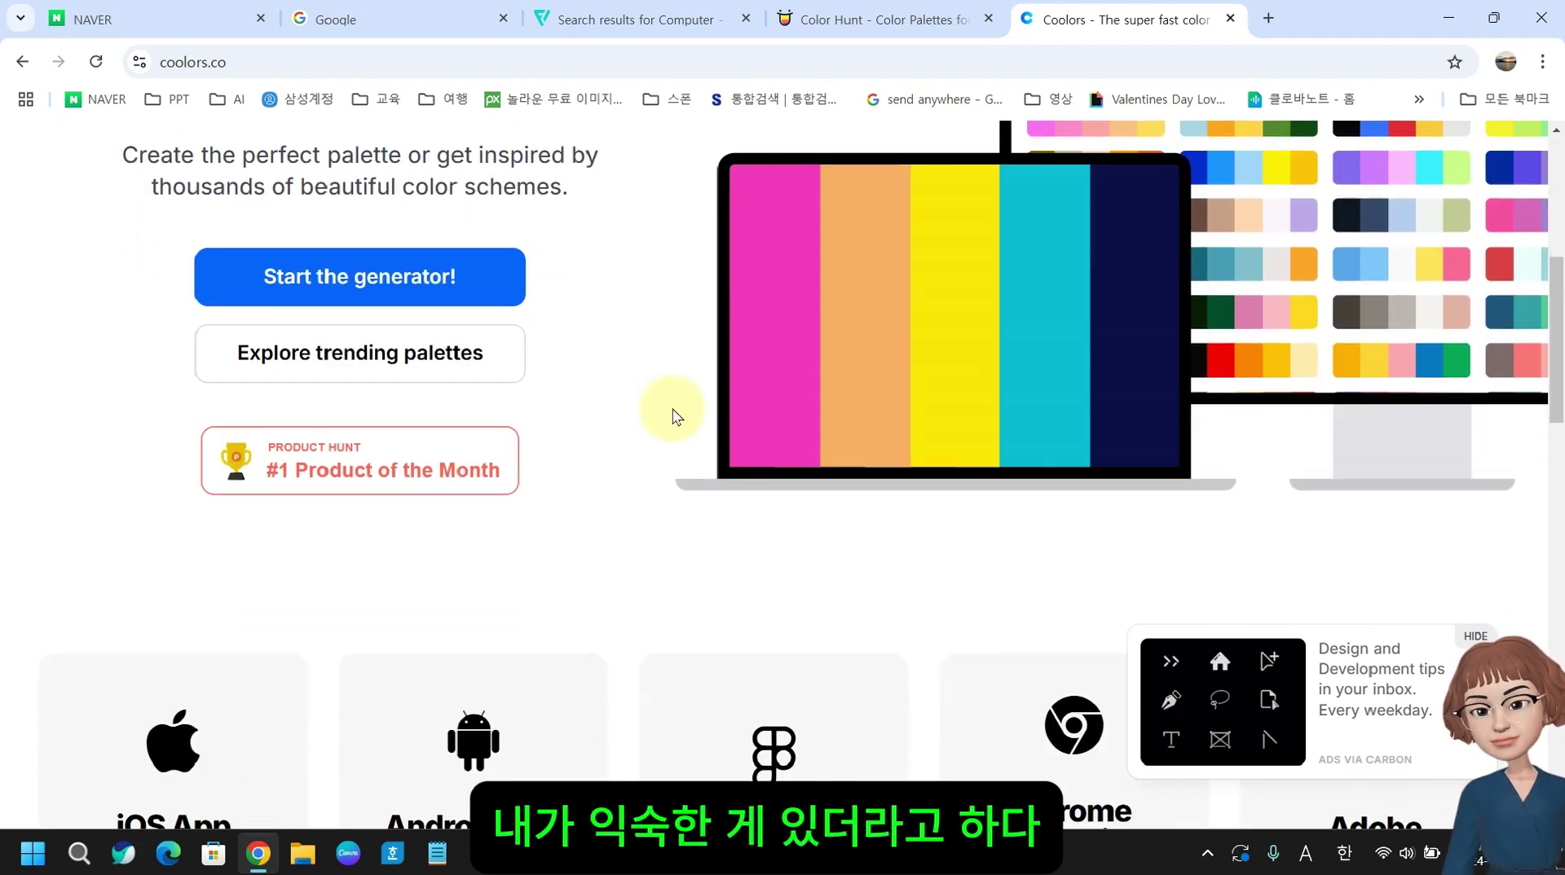
pyautogui.scroll(5, 668, 425)
pyautogui.scroll(6, 668, 425)
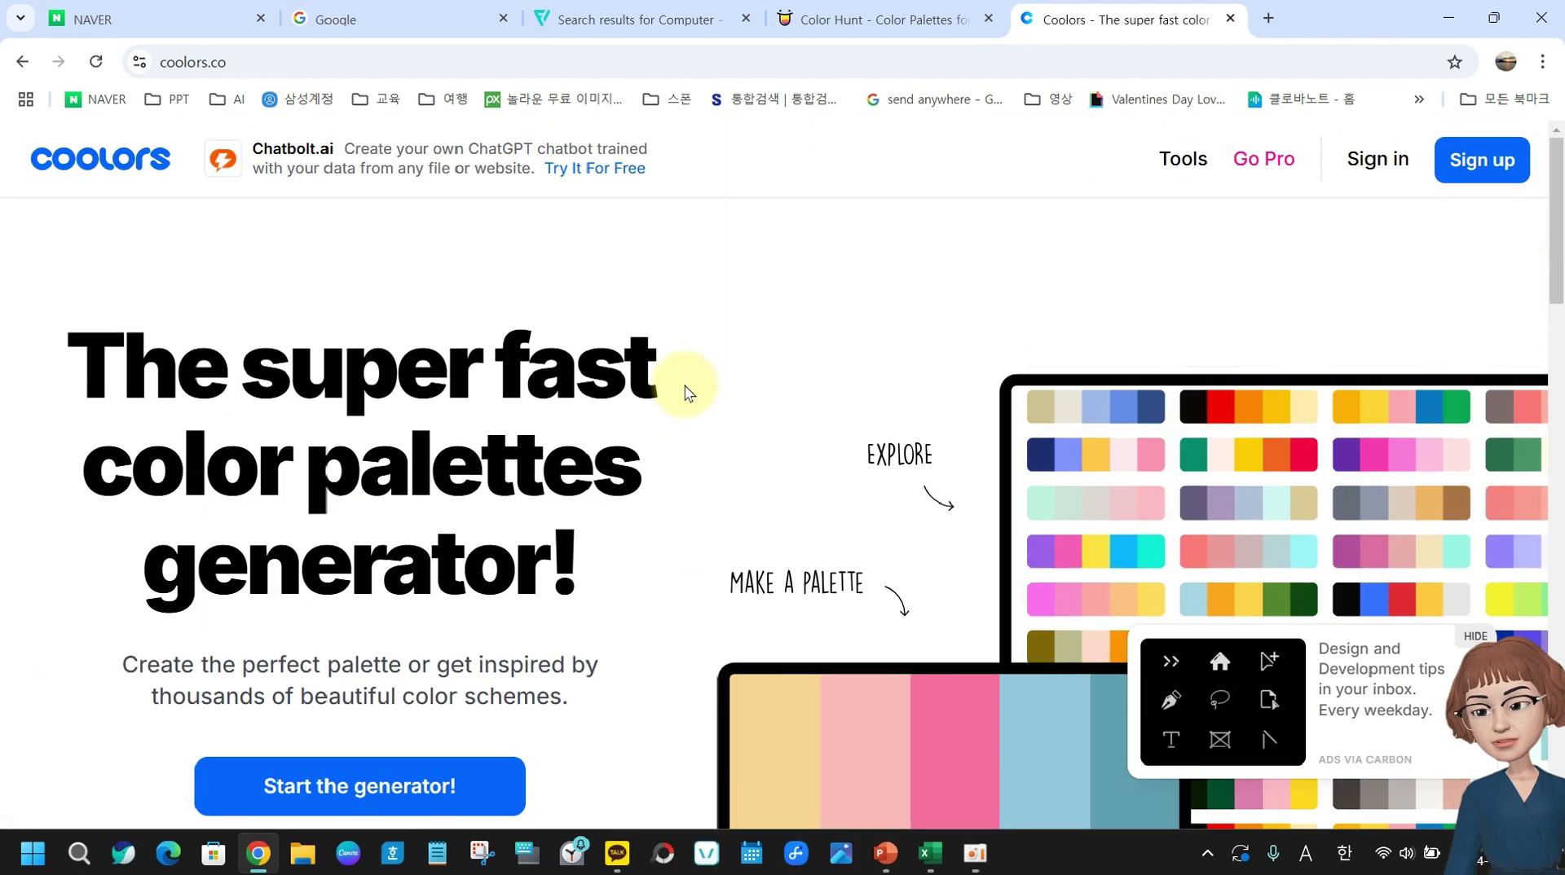
pyautogui.click(876, 19)
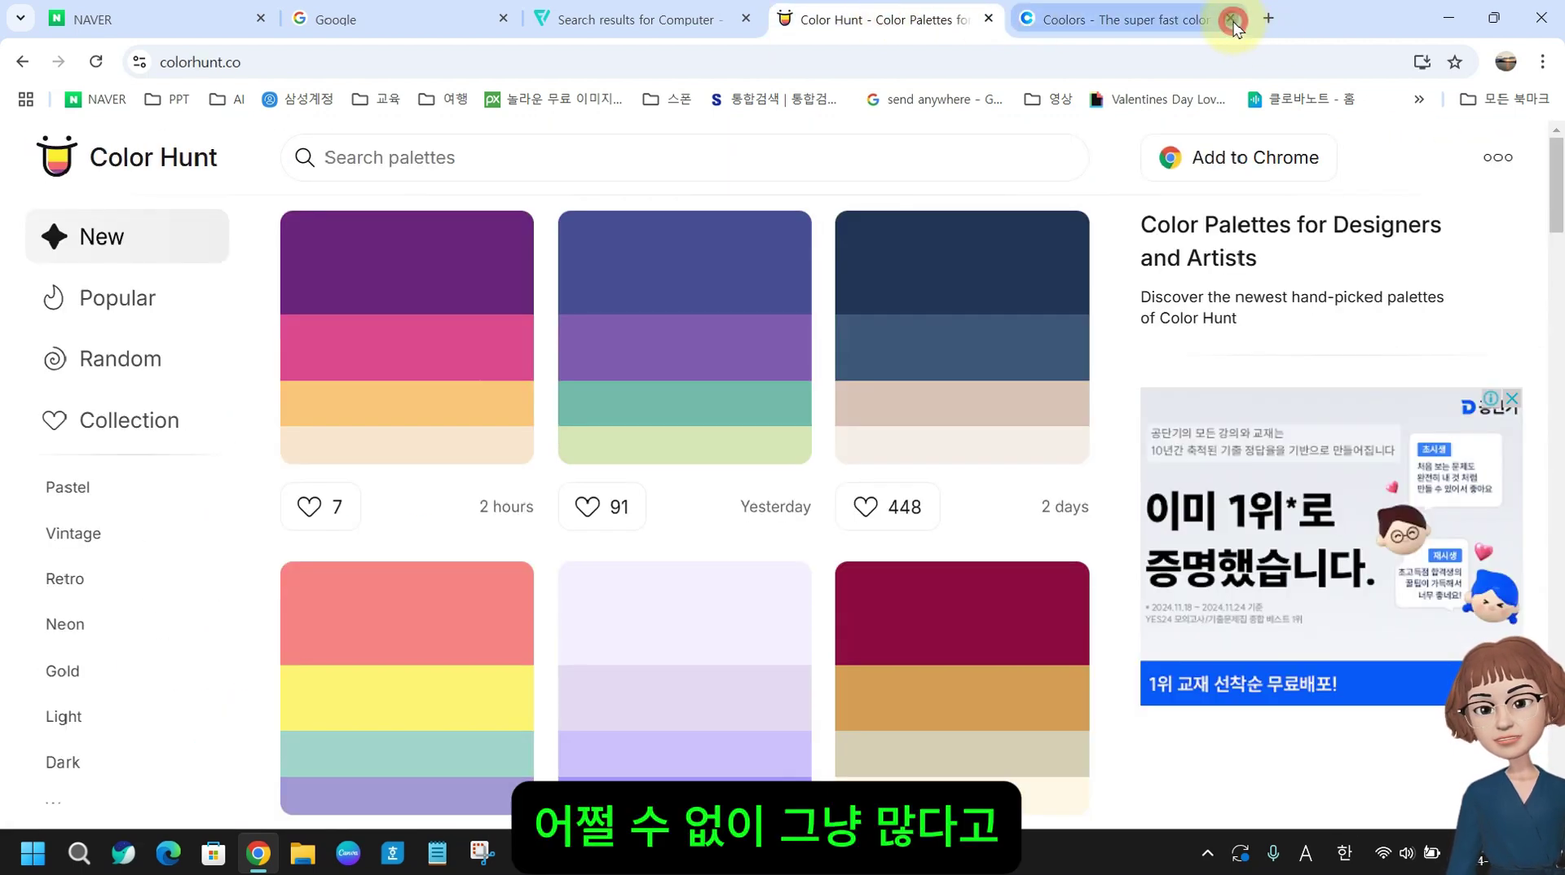
pyautogui.click(1232, 19)
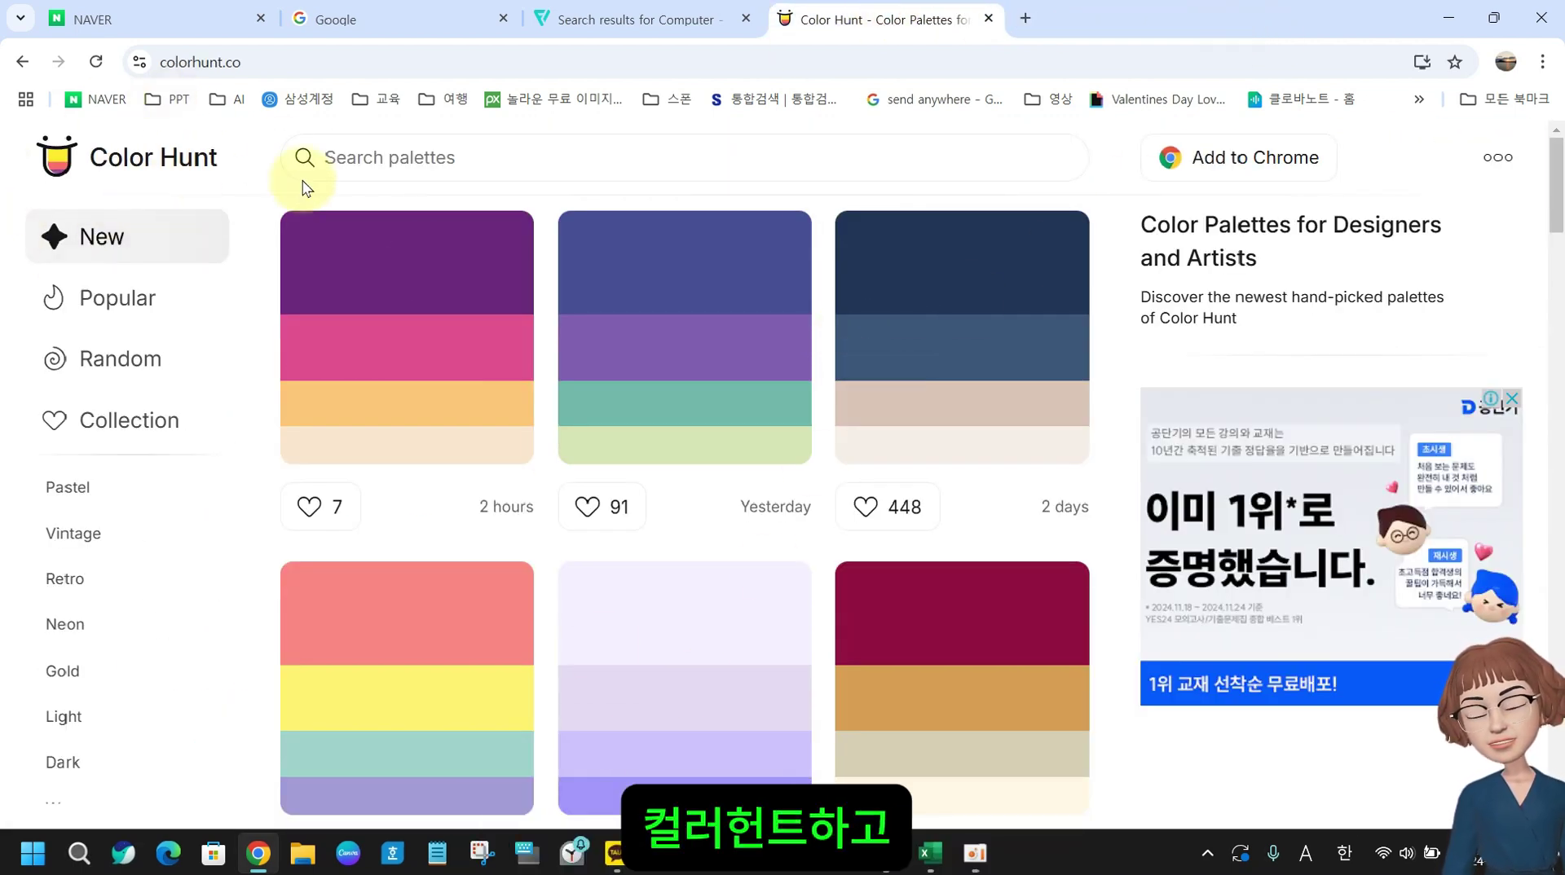
# - Search Google for "color gradient palette" in a new tab
pyautogui.click(1024, 18)
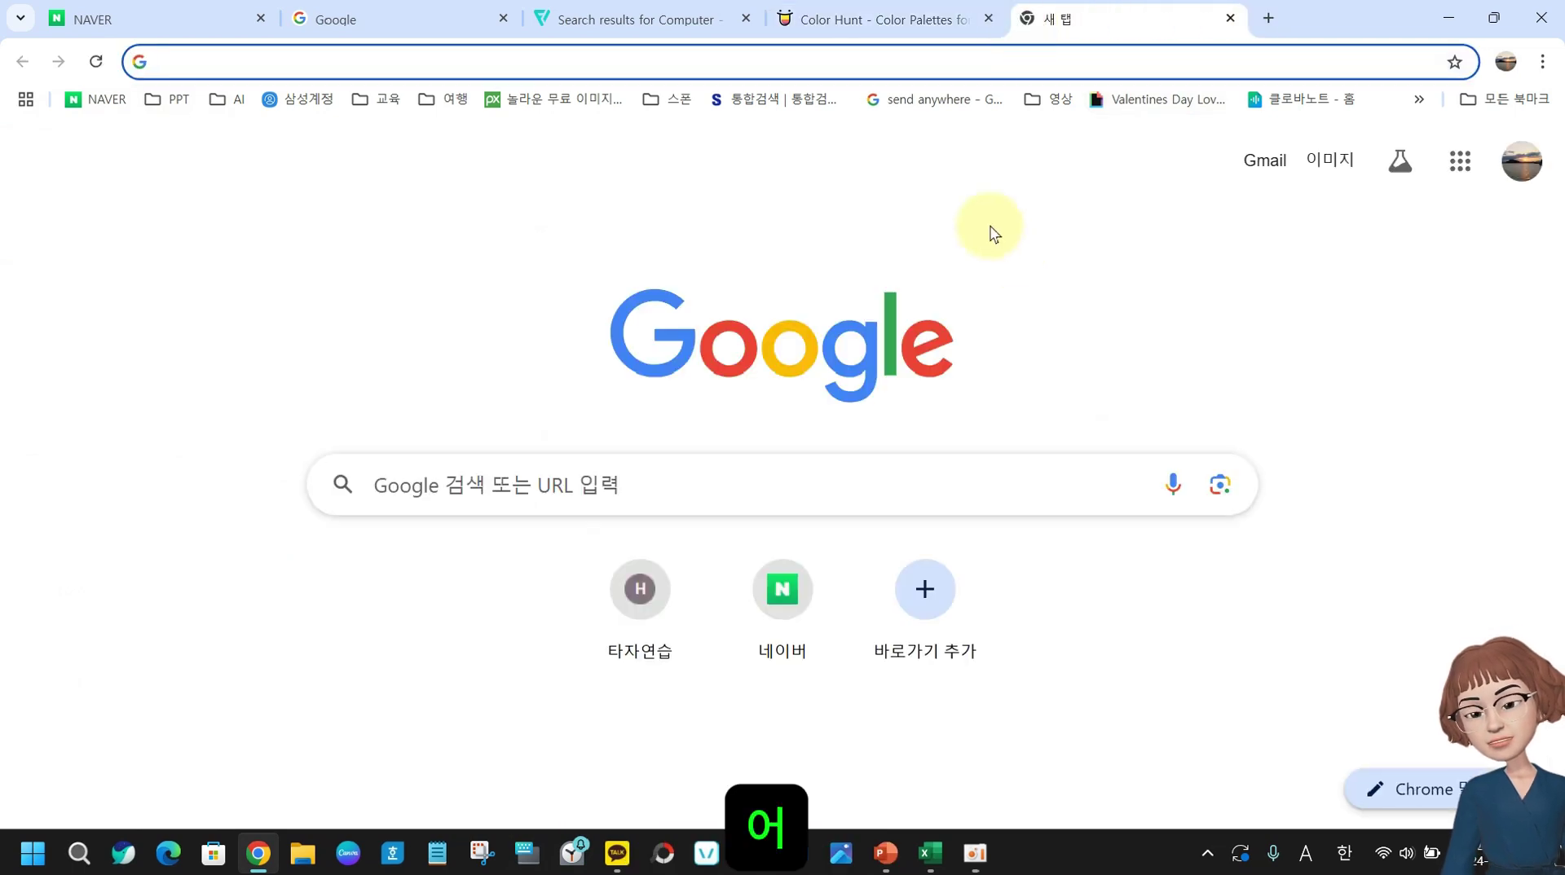
pyautogui.write('COLOR')
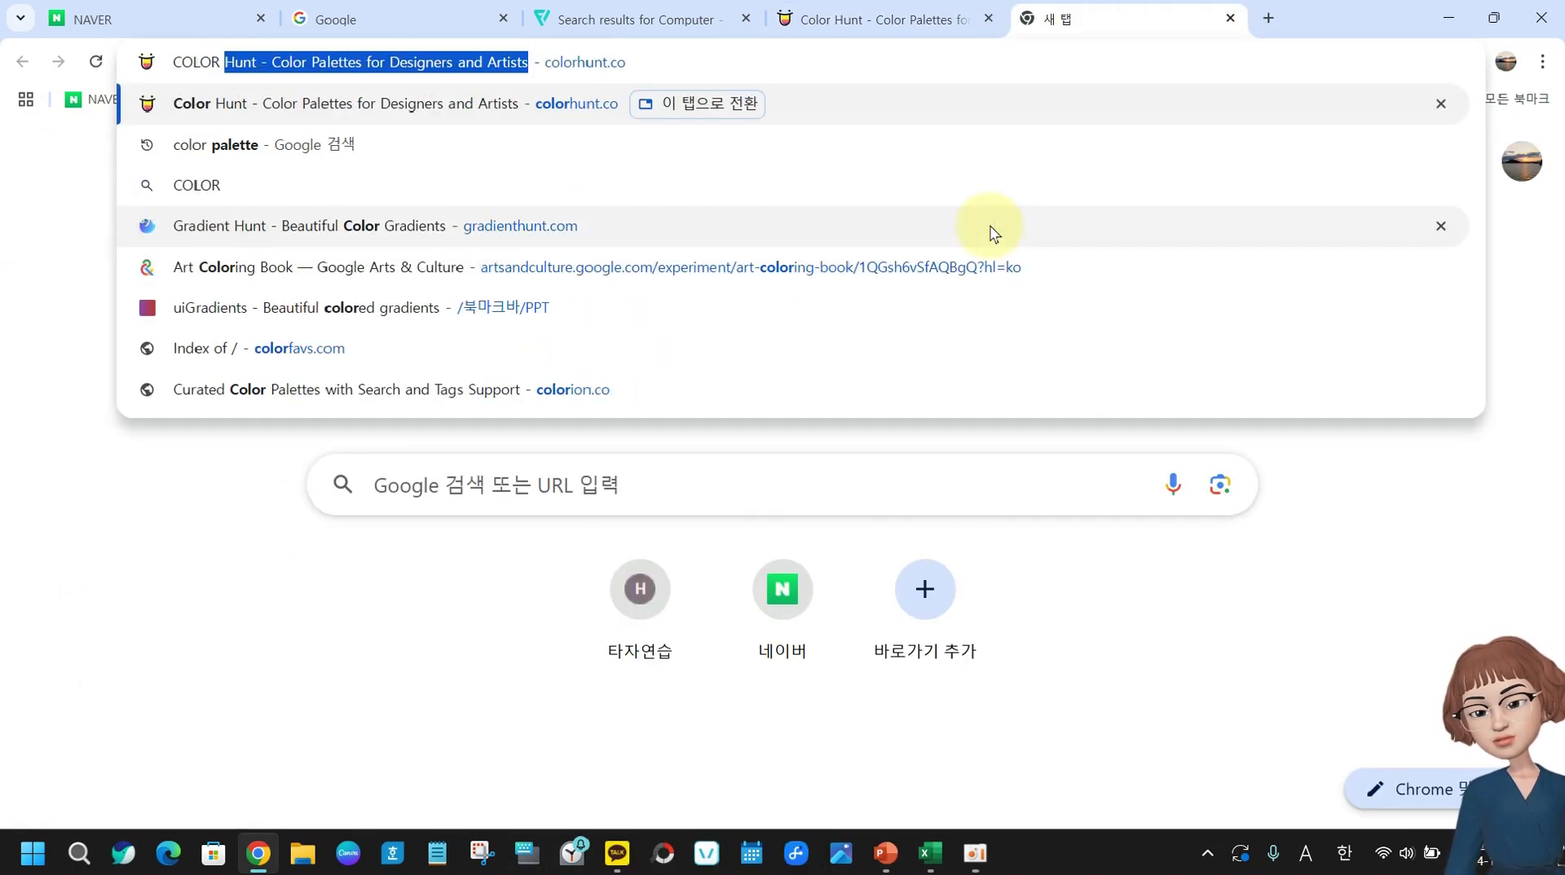
pyautogui.write(' GRA')
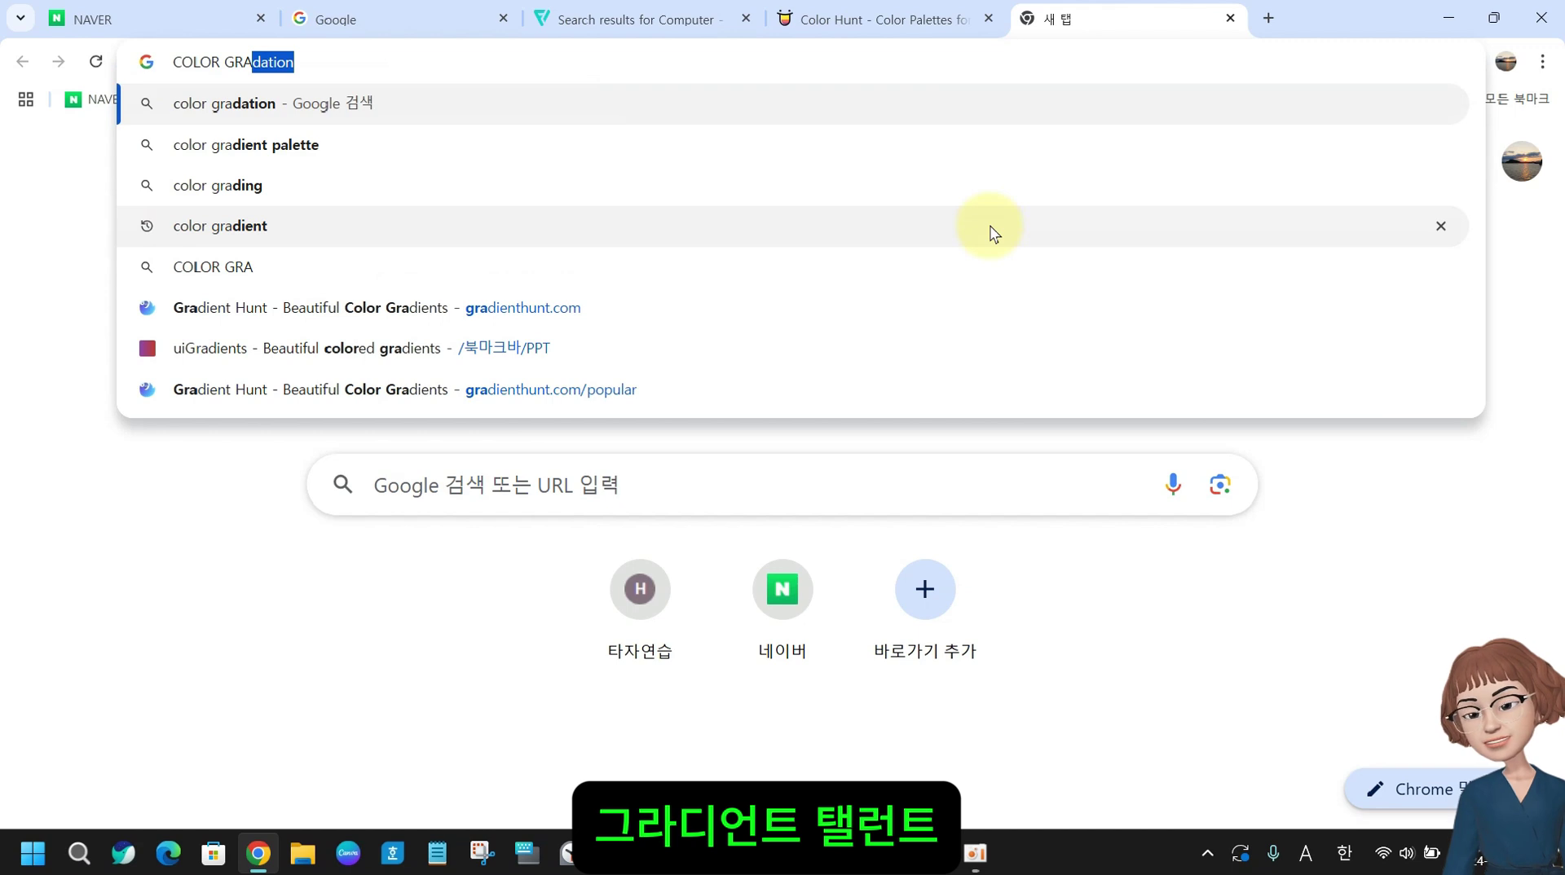
pyautogui.write('DIENT')
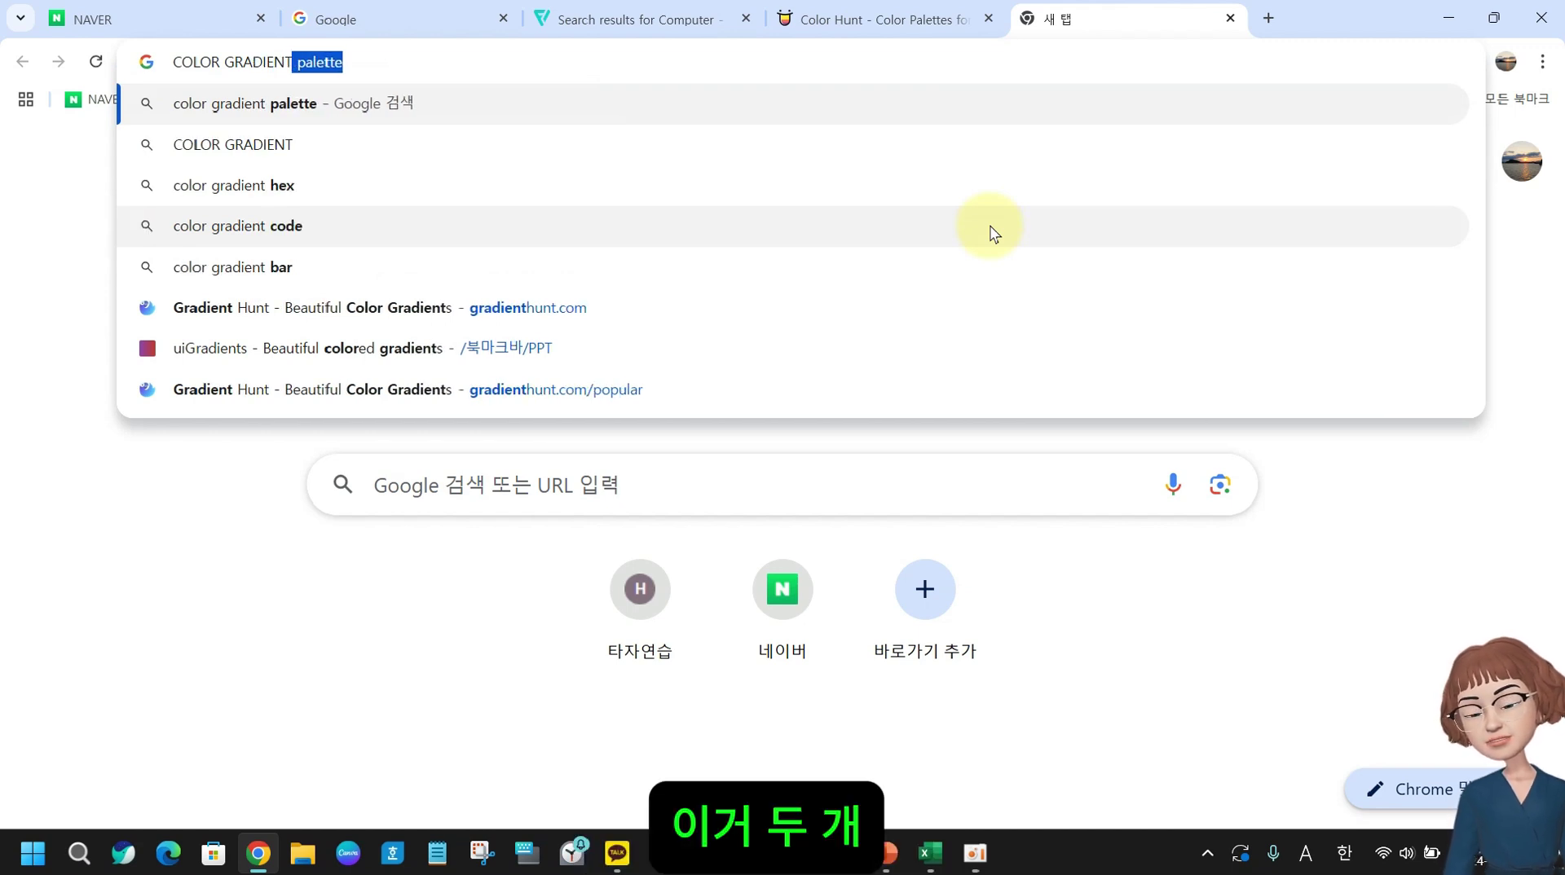
pyautogui.press('Return')
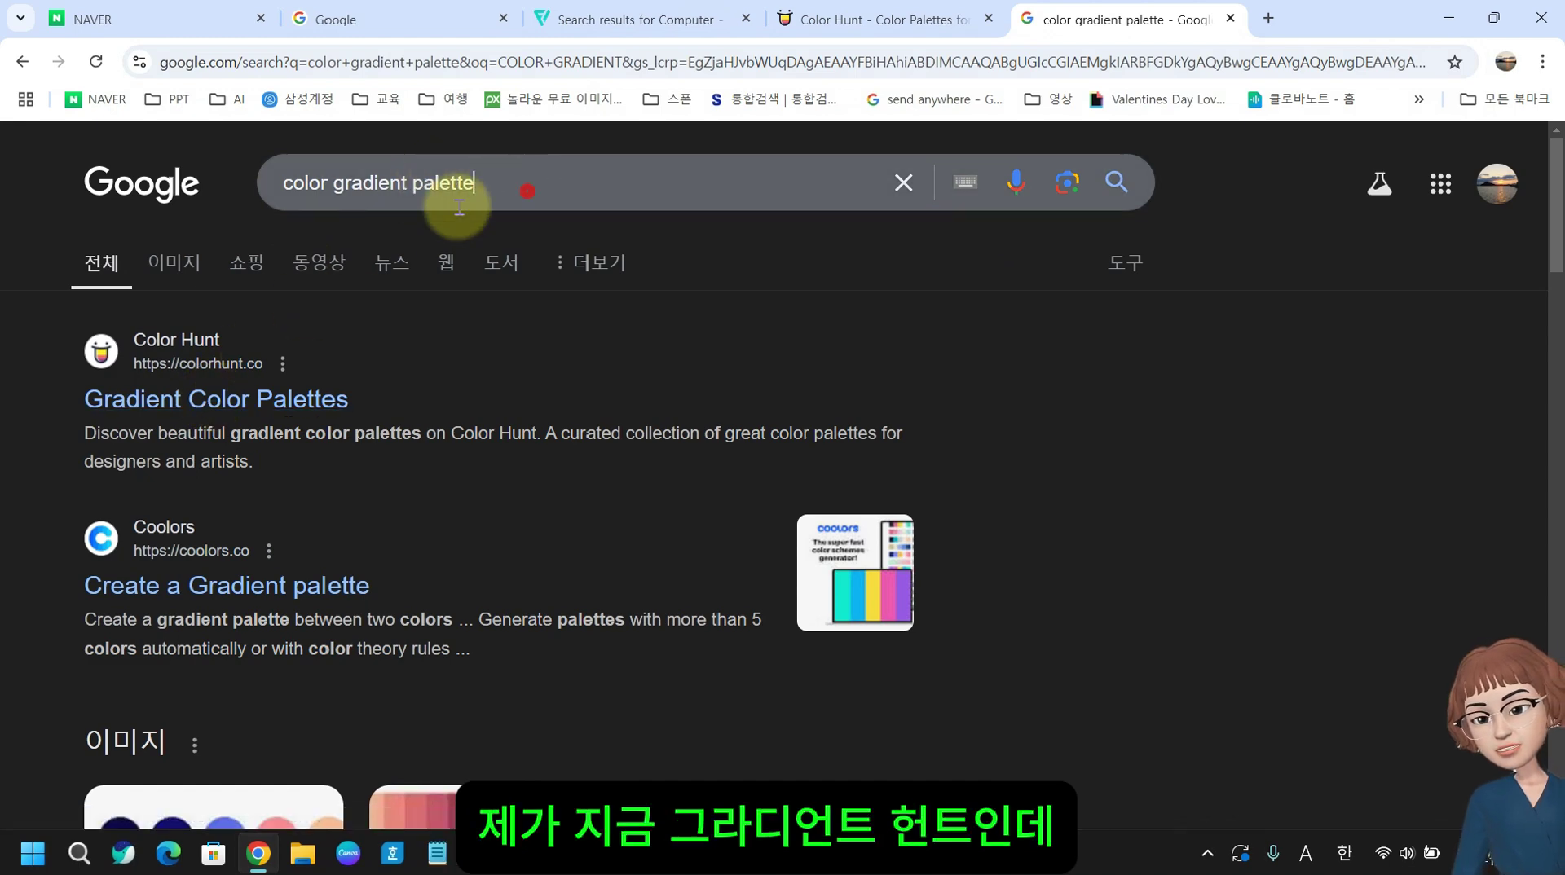
# - Replace the Google query with "GRADIENT HUNT", open the Gradient Hunt site and browse its newest gradients
pyautogui.moveTo(477, 184); pyautogui.dragTo(26, 251)
pyautogui.write('GR')
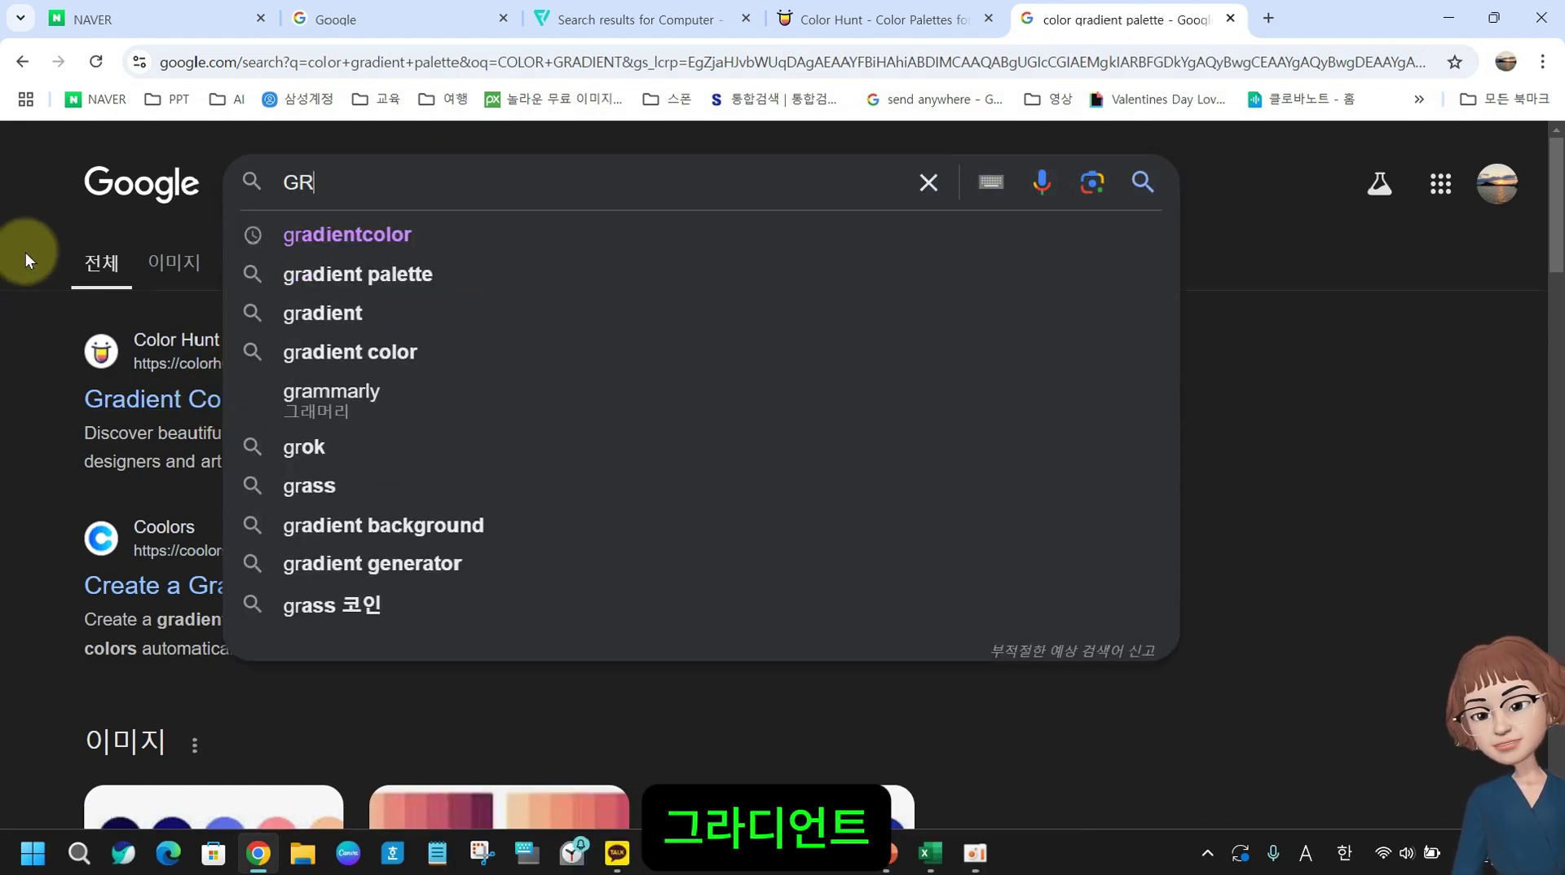
pyautogui.write('ADIENT HUNT')
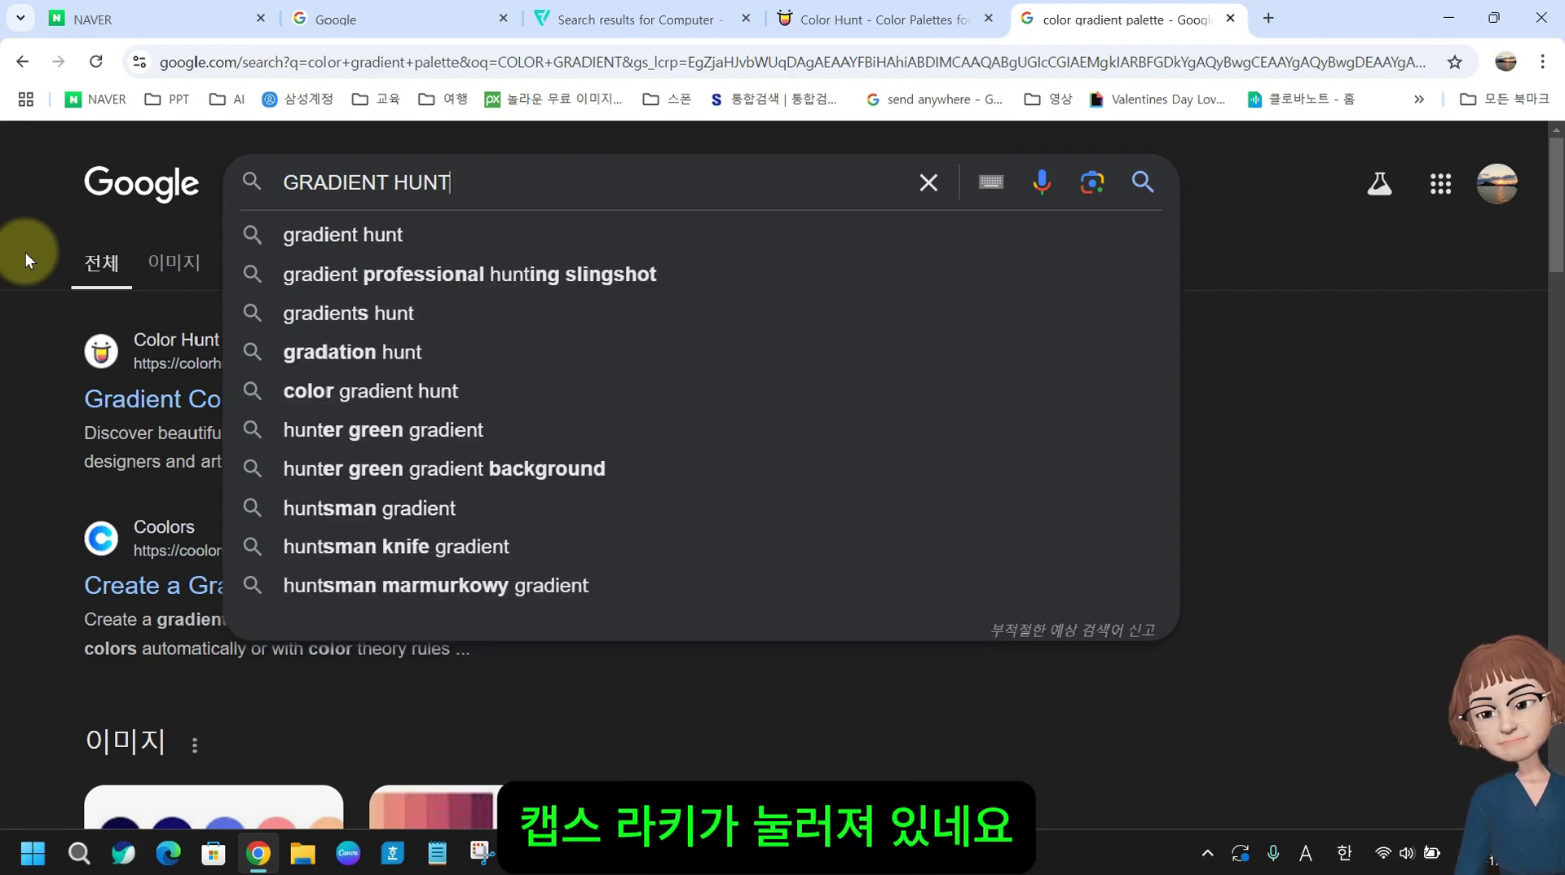
pyautogui.press('Return')
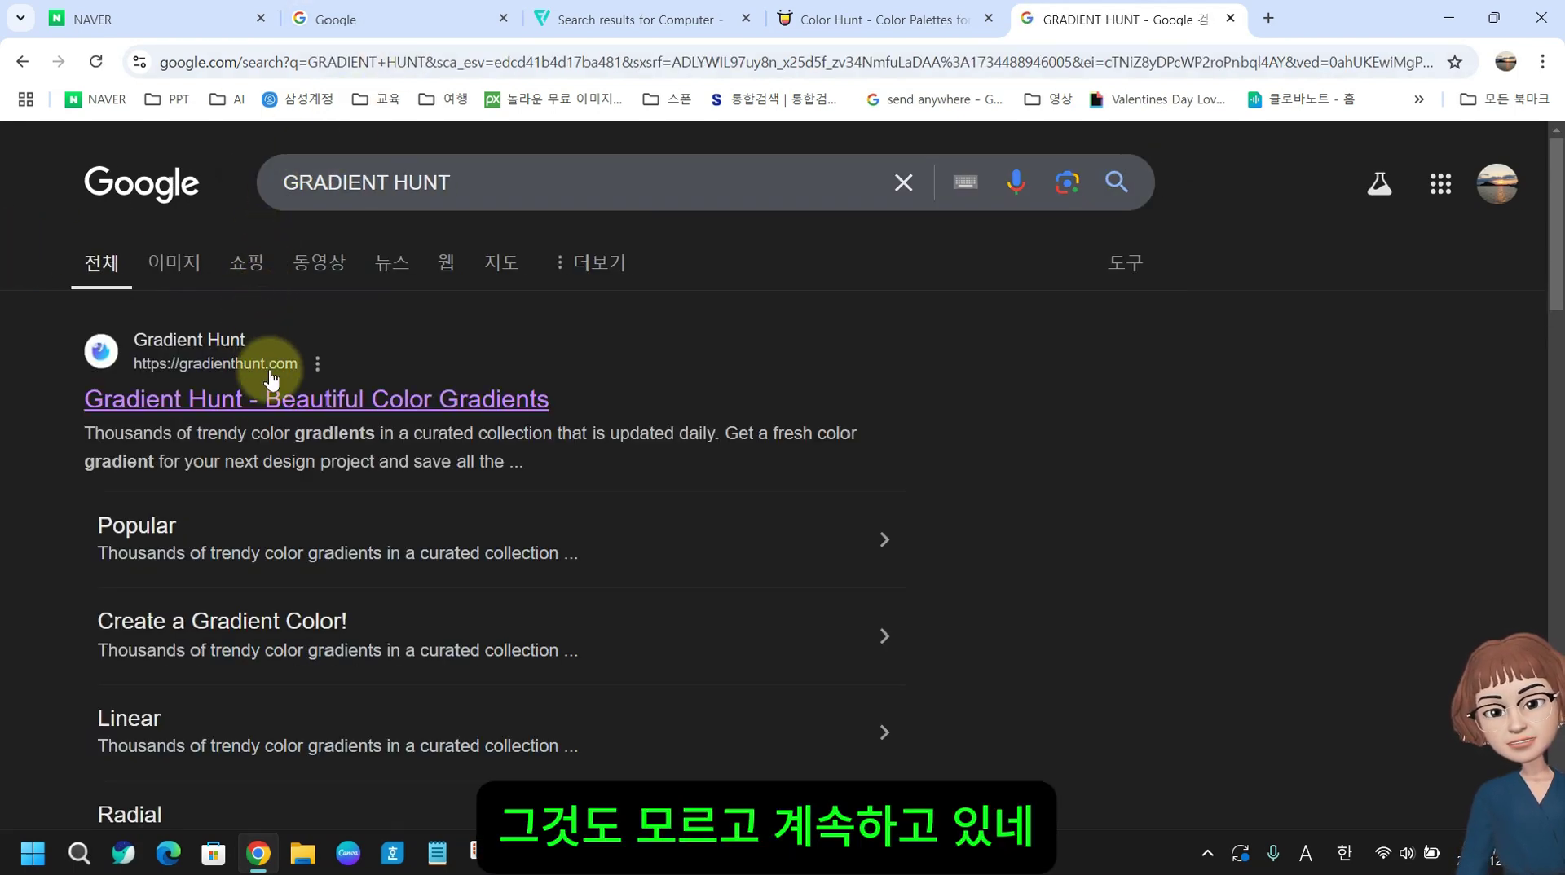
pyautogui.click(268, 399)
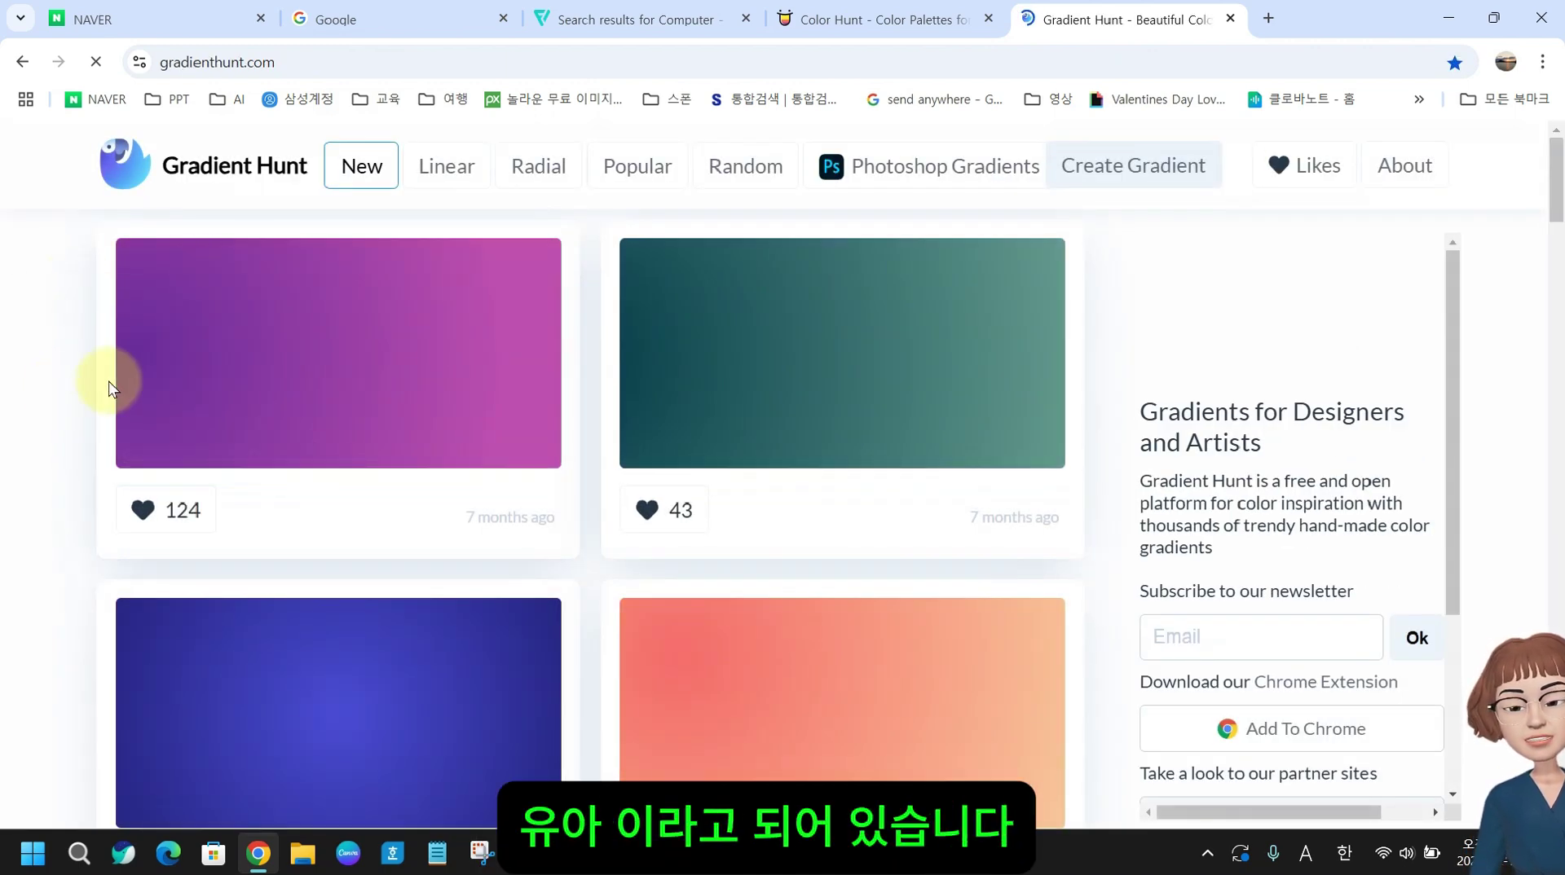
pyautogui.scroll(-4, 599, 582)
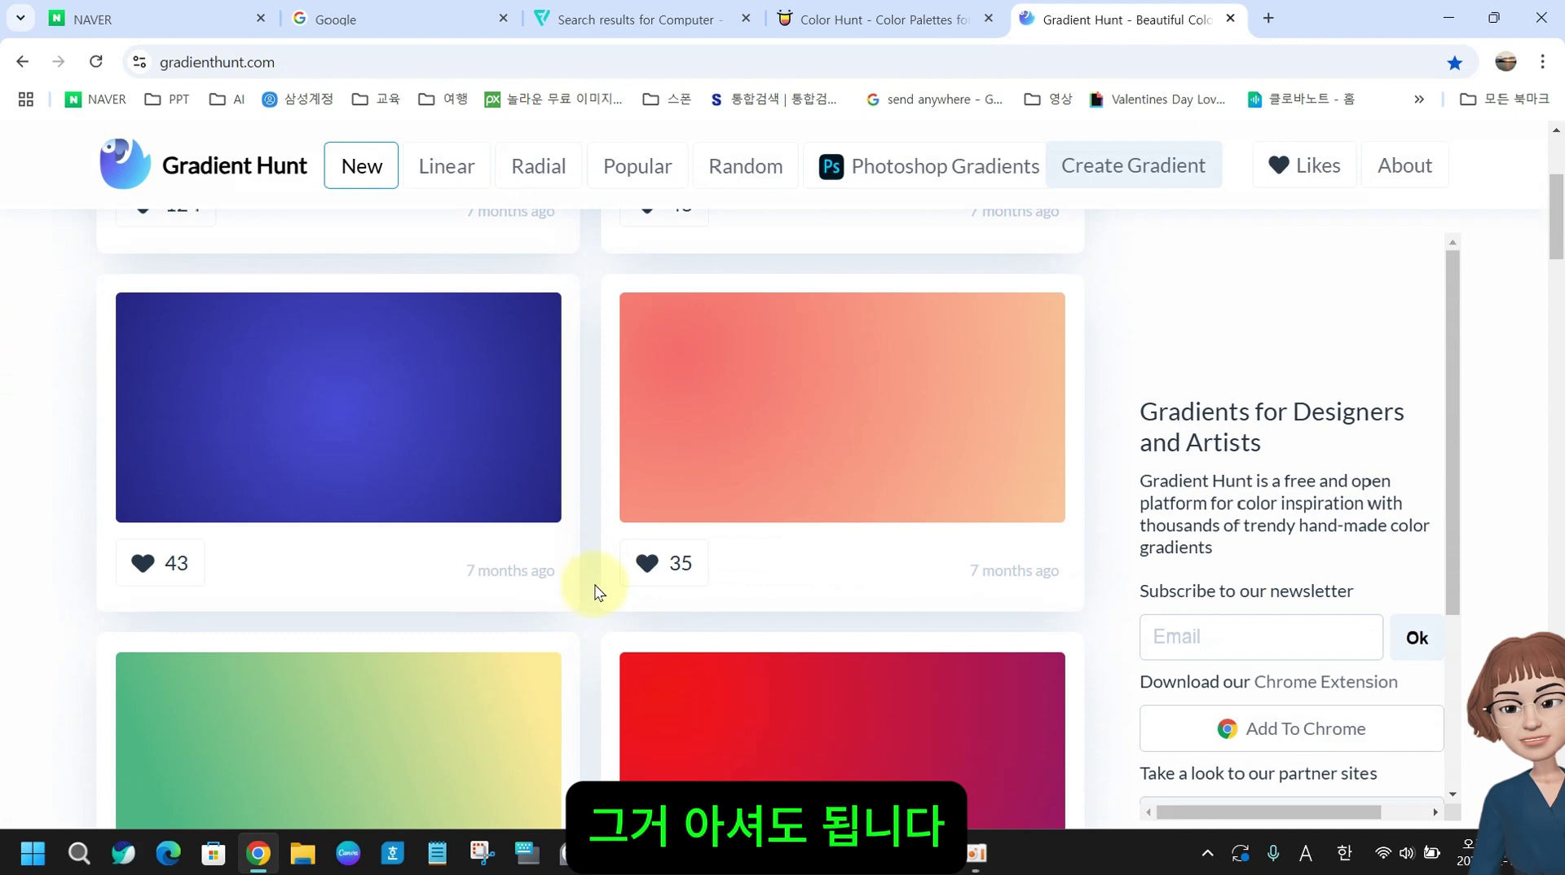
pyautogui.scroll(-15, 600, 592)
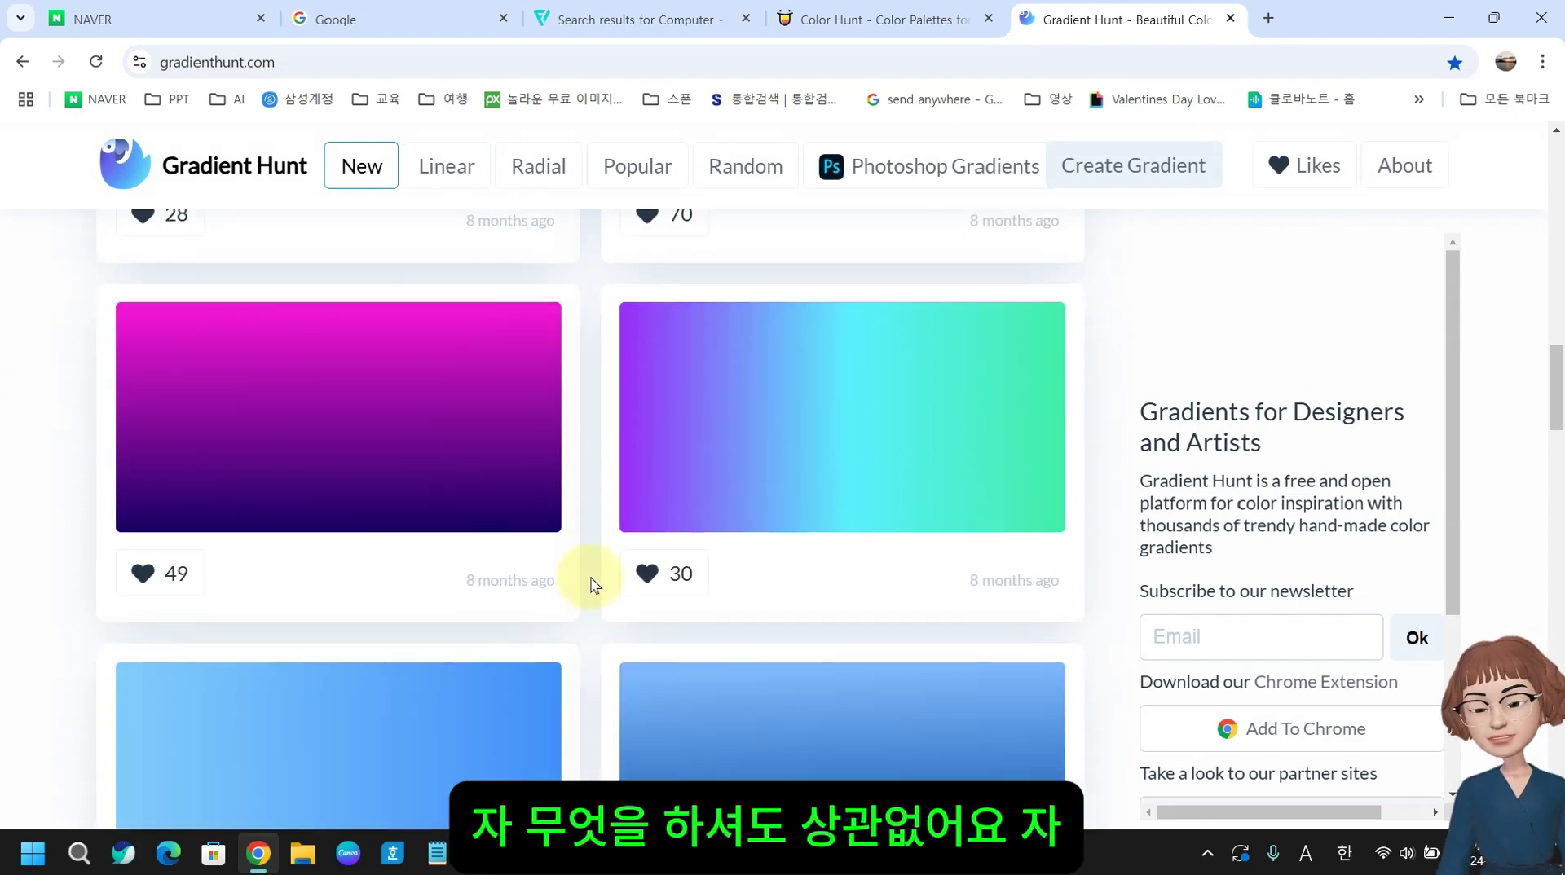
pyautogui.scroll(-20, 592, 585)
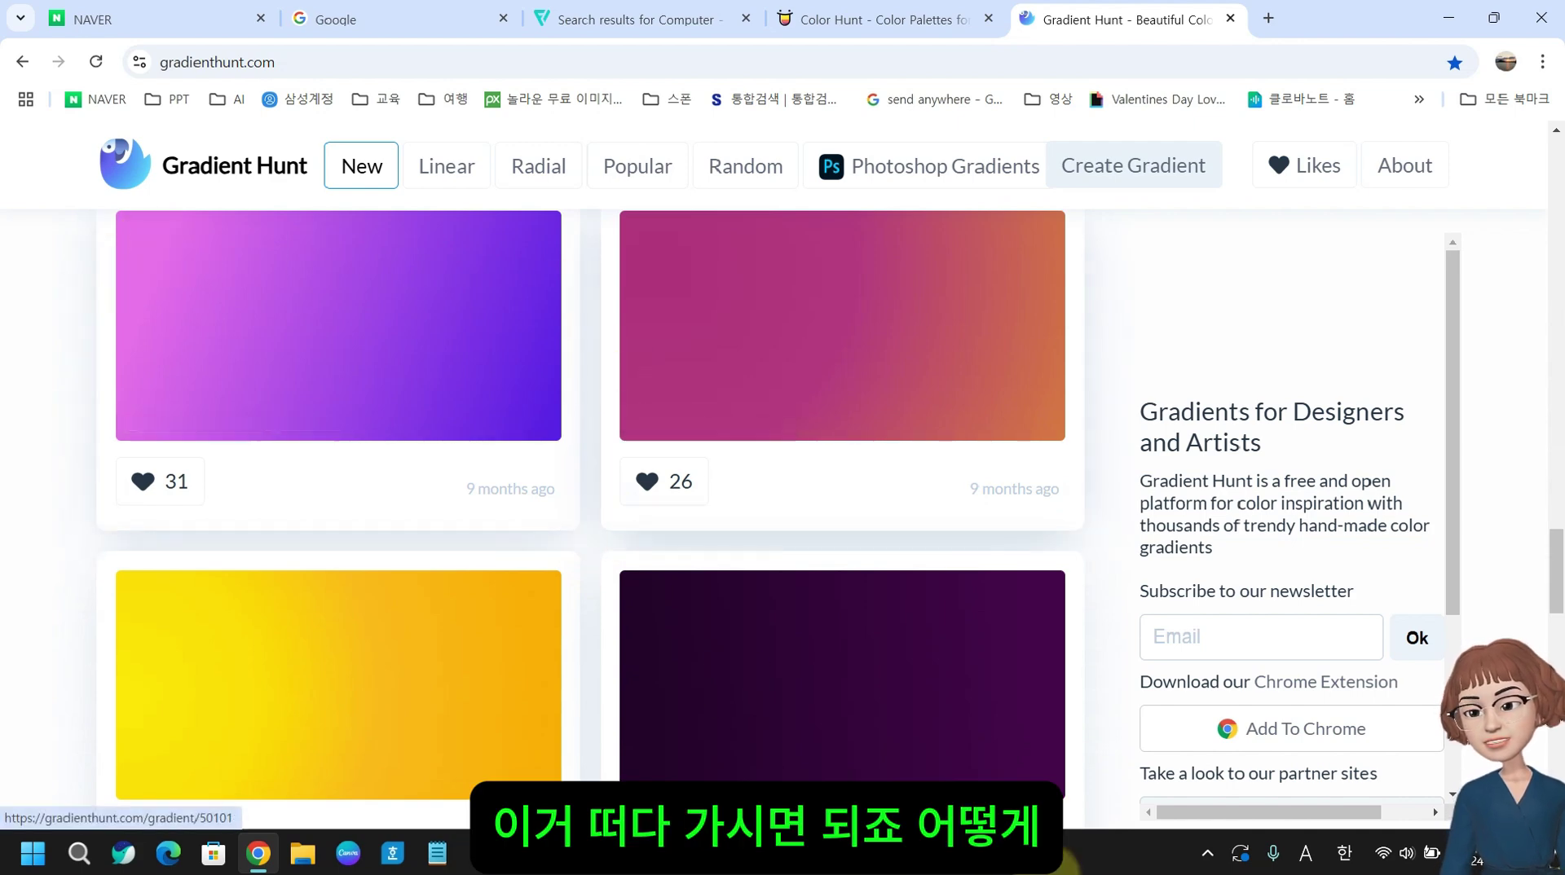
pyautogui.moveTo(892, 851)
pyautogui.click(978, 766)
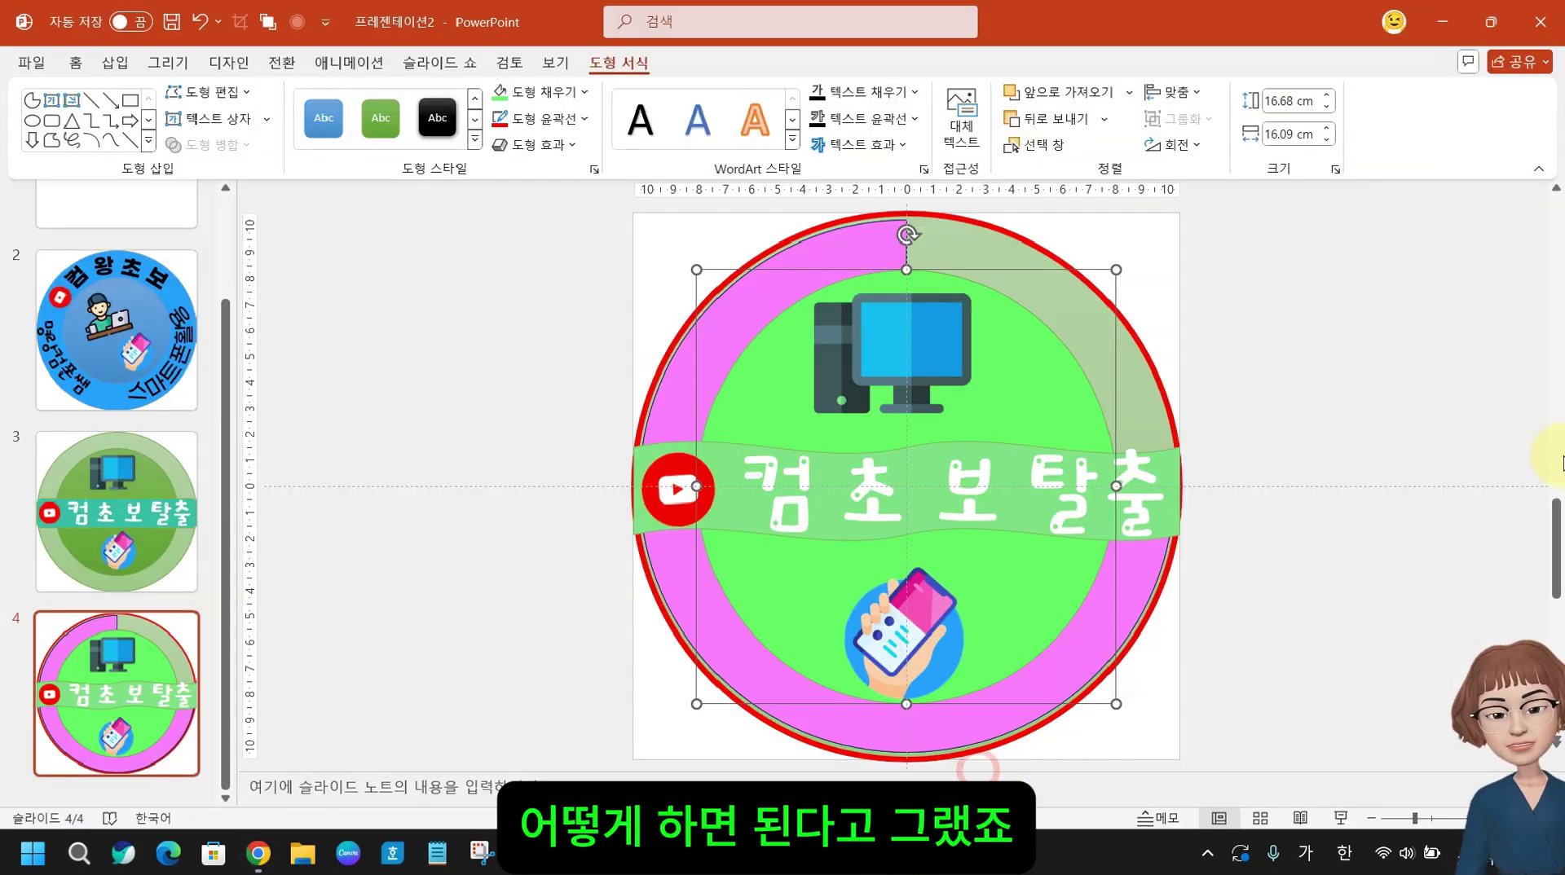
pyautogui.click(115, 64)
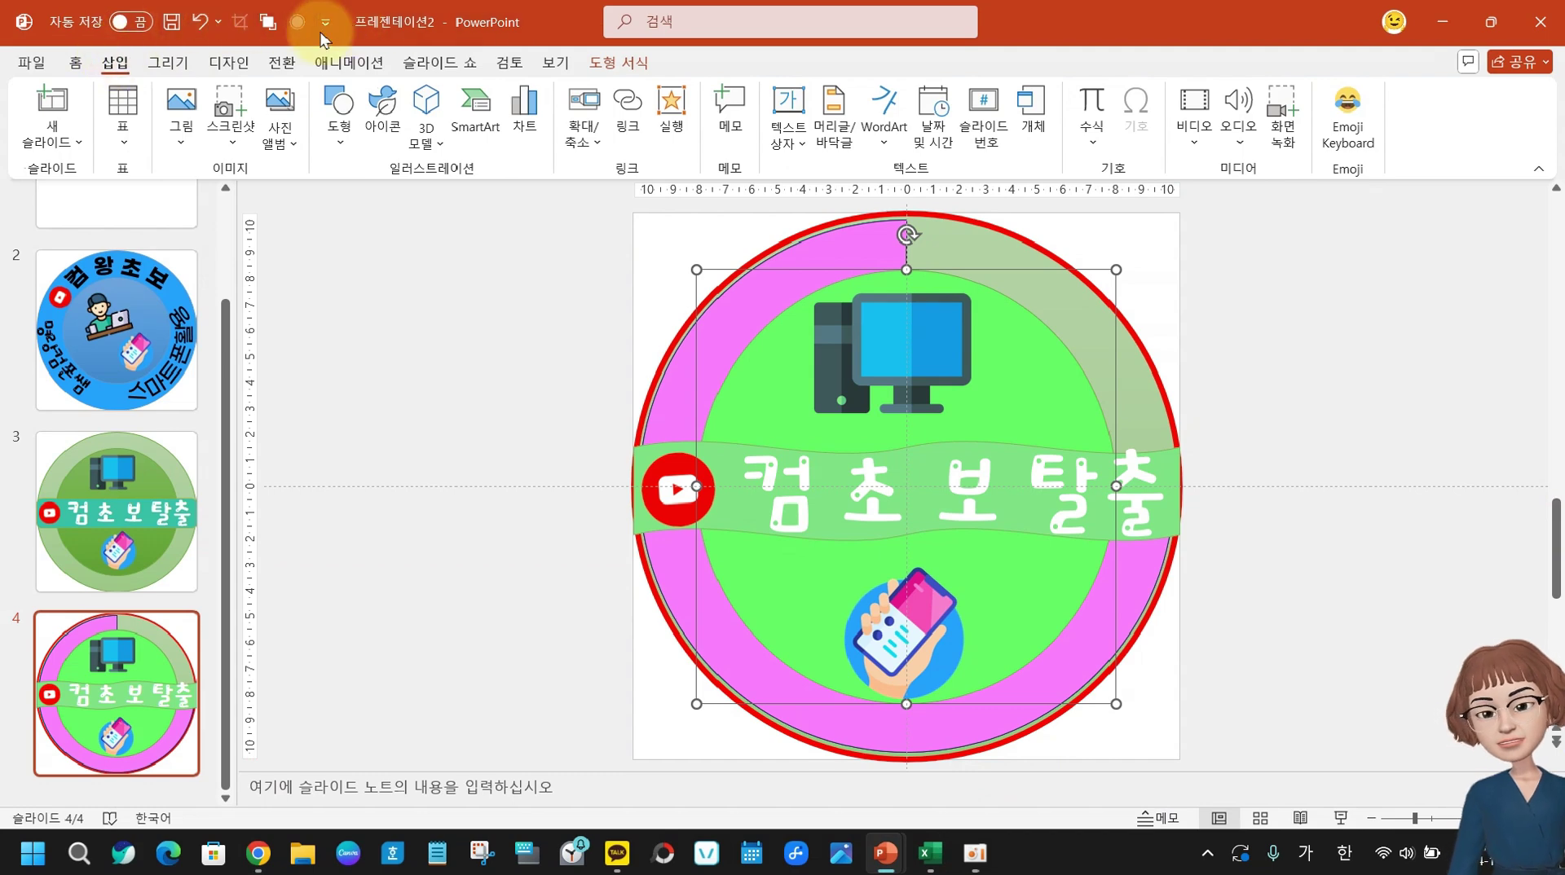
pyautogui.click(233, 112)
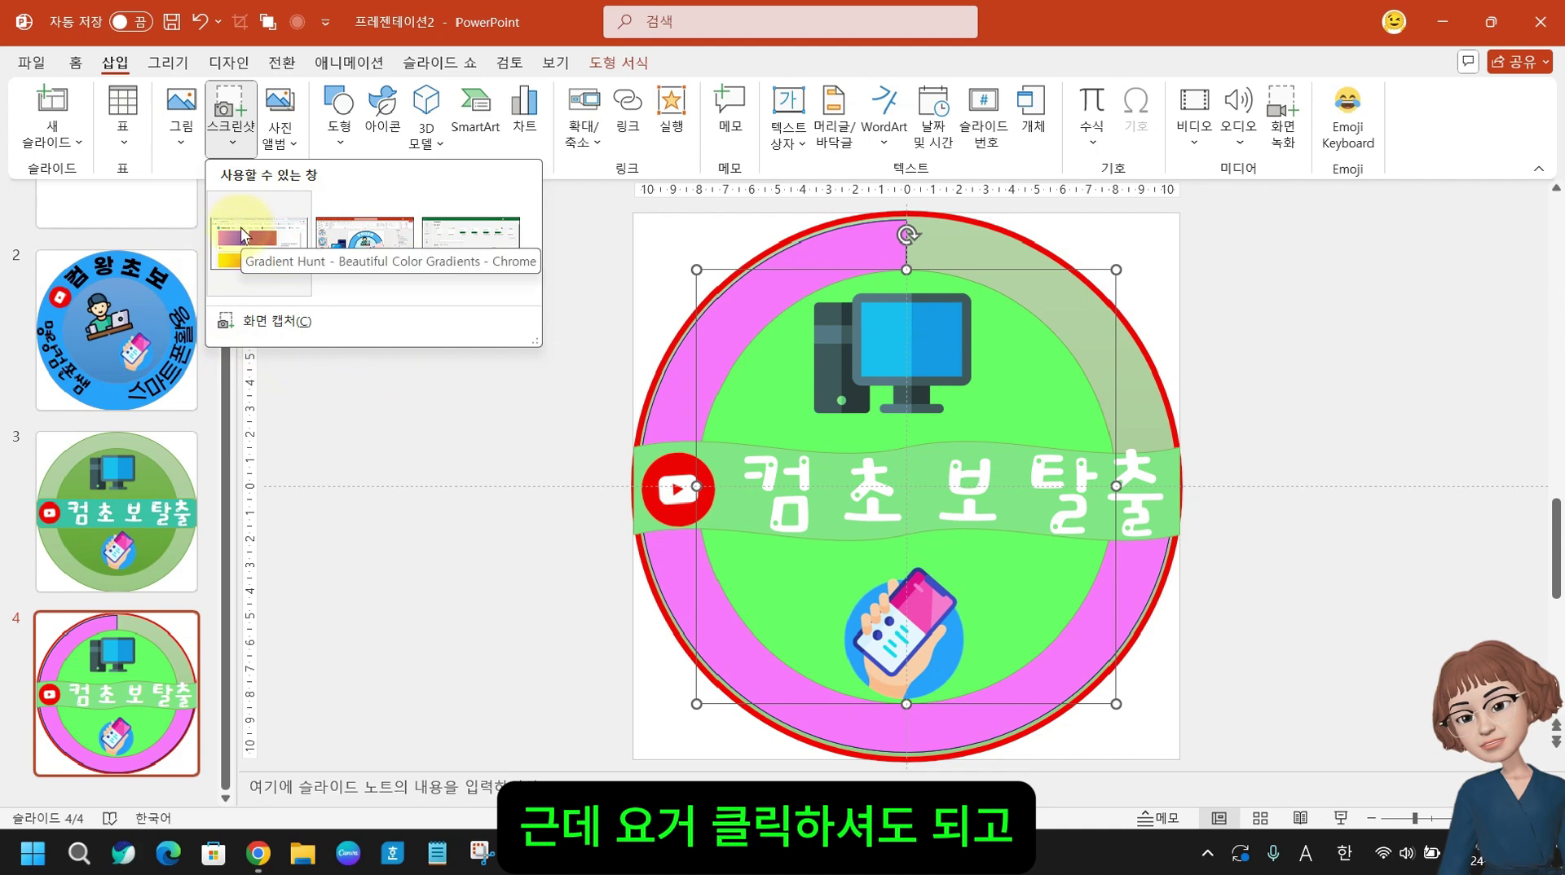
pyautogui.click(239, 323)
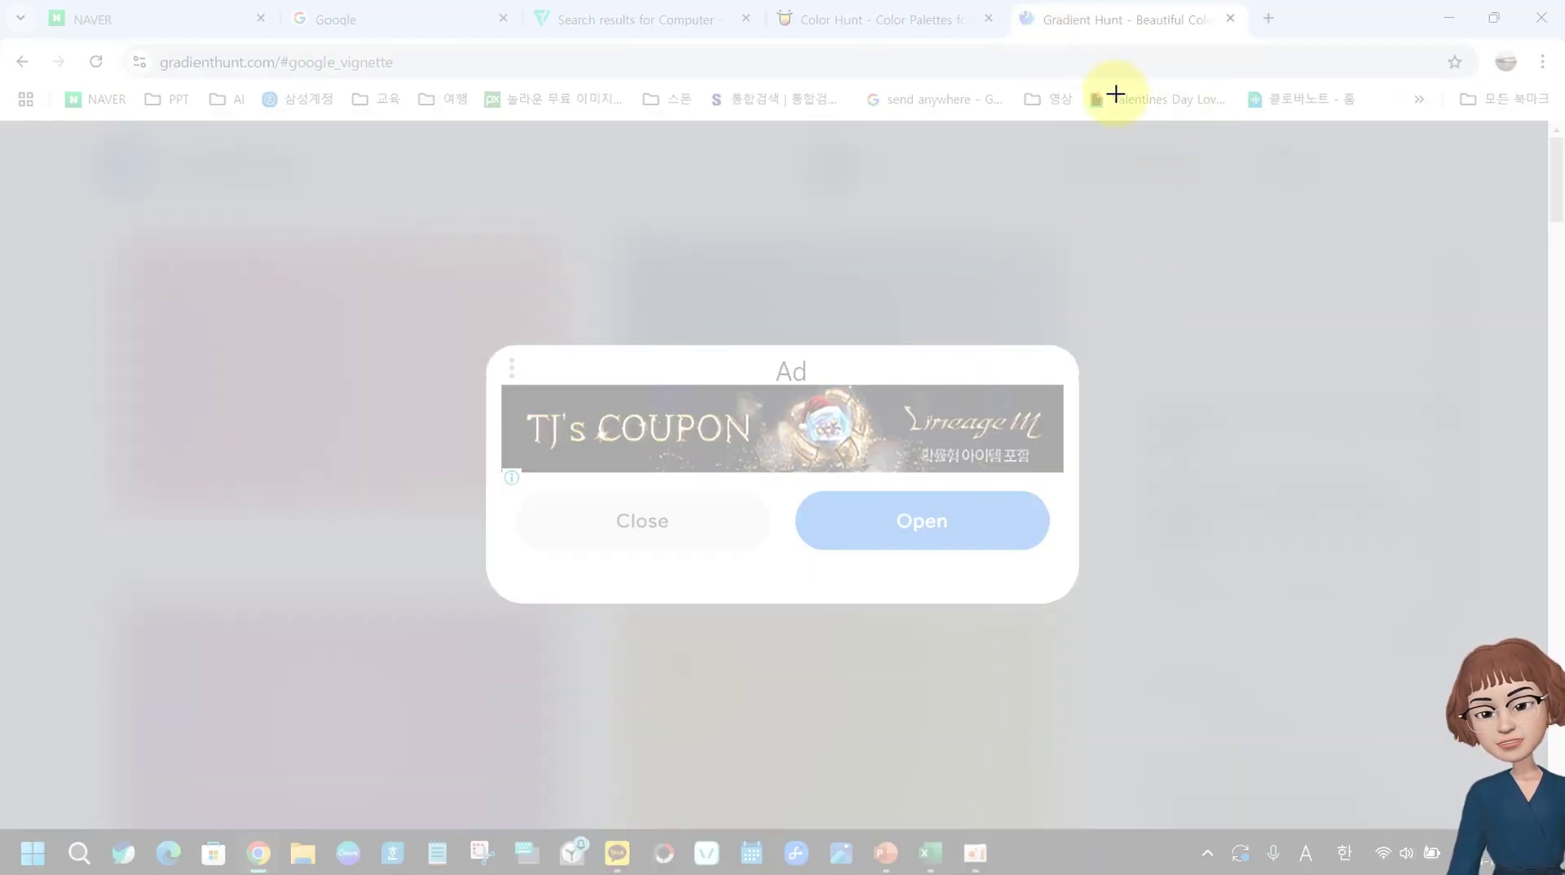
pyautogui.press('Escape')
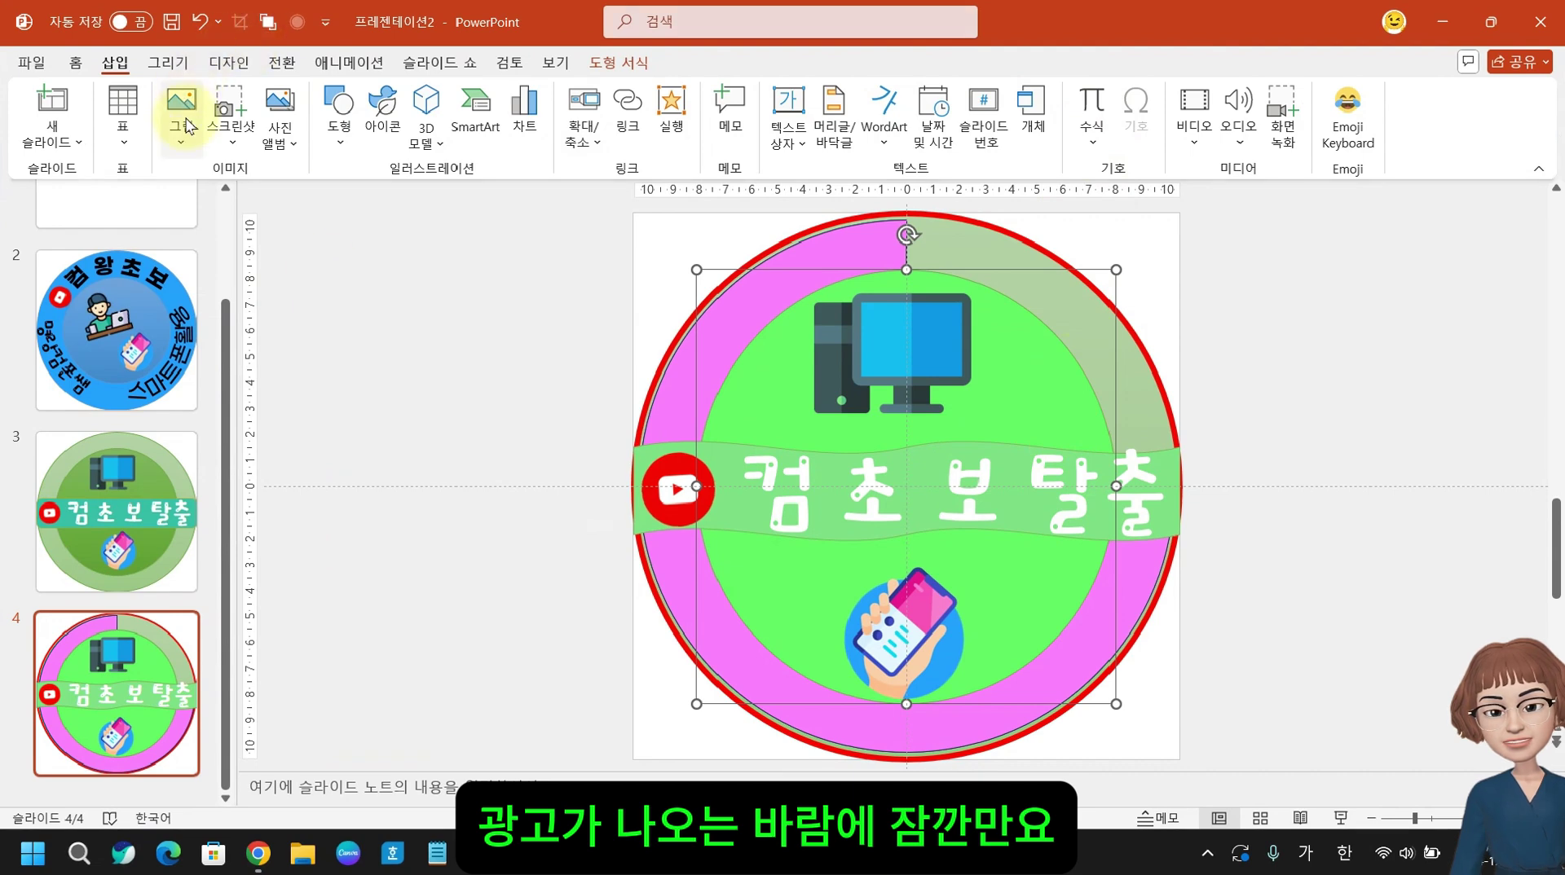
pyautogui.click(222, 113)
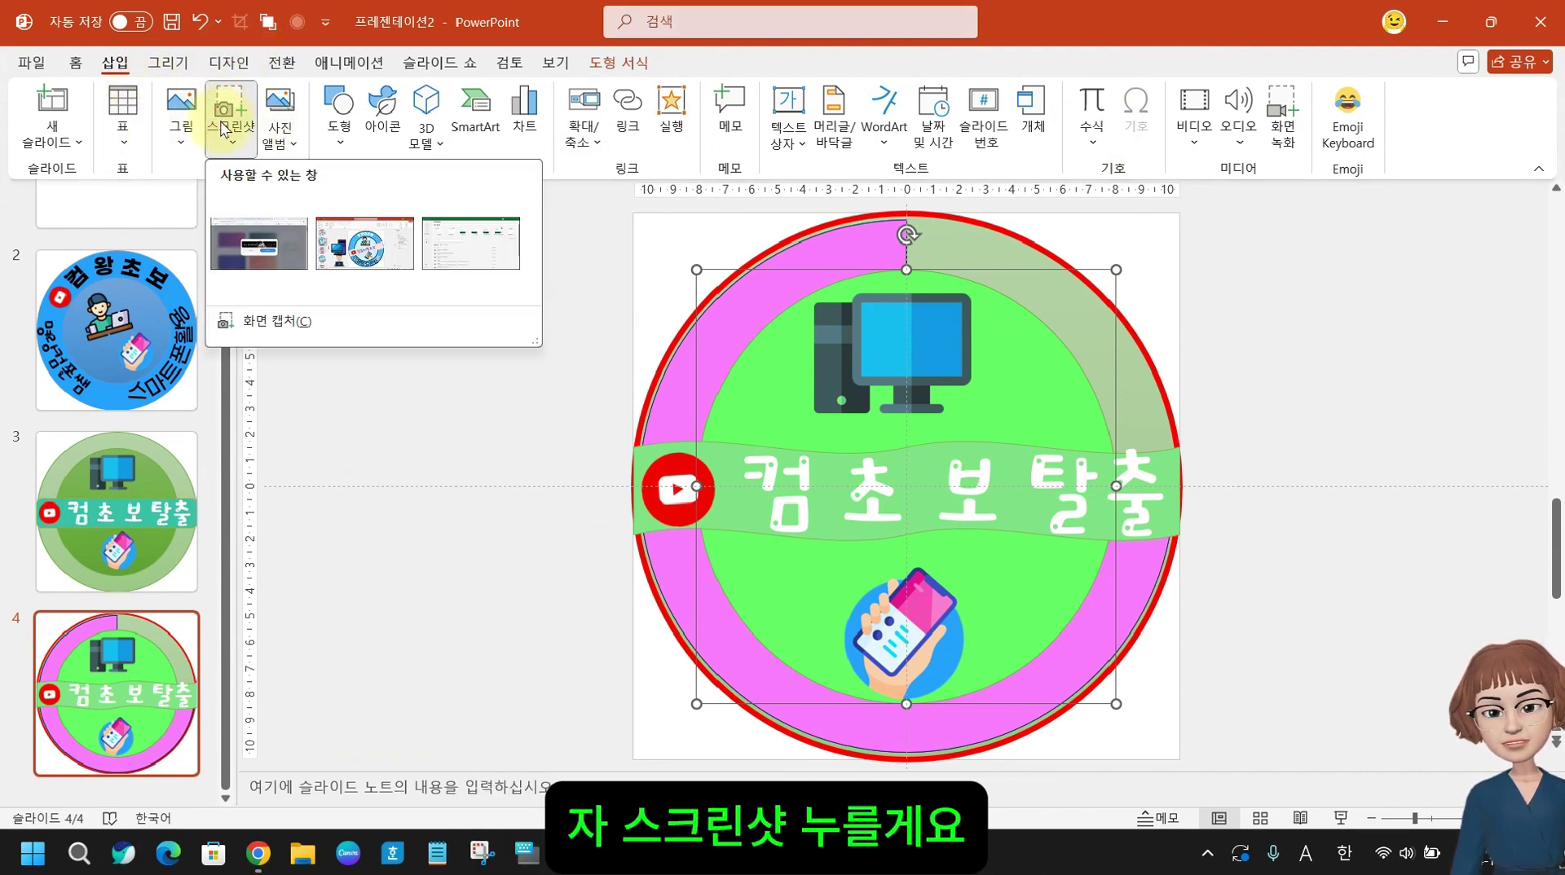
pyautogui.click(259, 321)
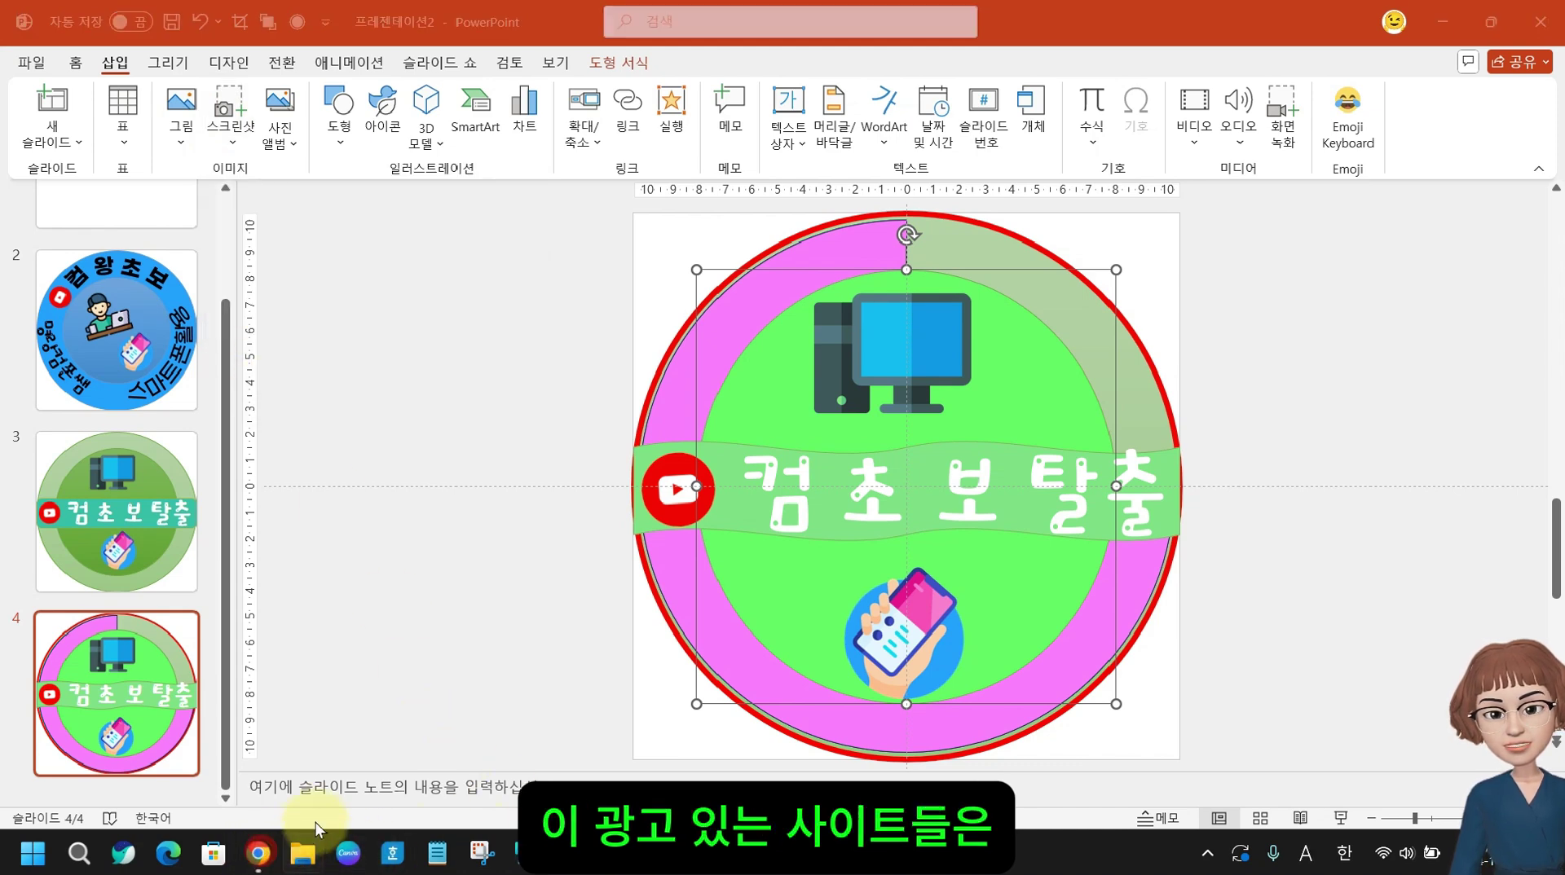
# - Switch to Chrome, dismiss the ad covering Gradient Hunt and return to the 프레젠테이션2 presentation in PowerPoint
pyautogui.click(258, 853)
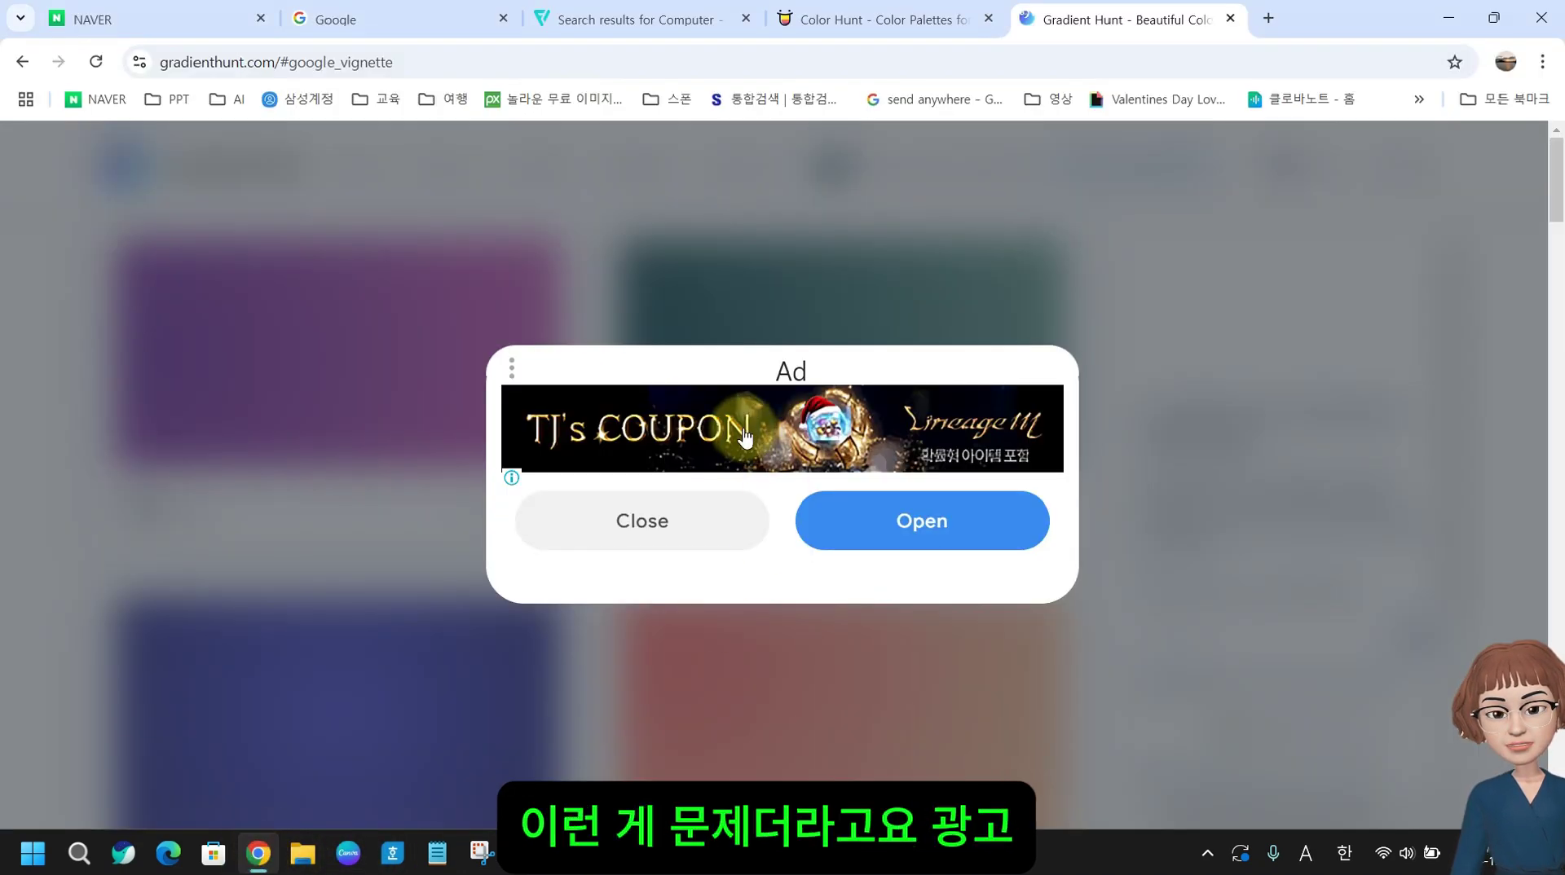
pyautogui.click(618, 542)
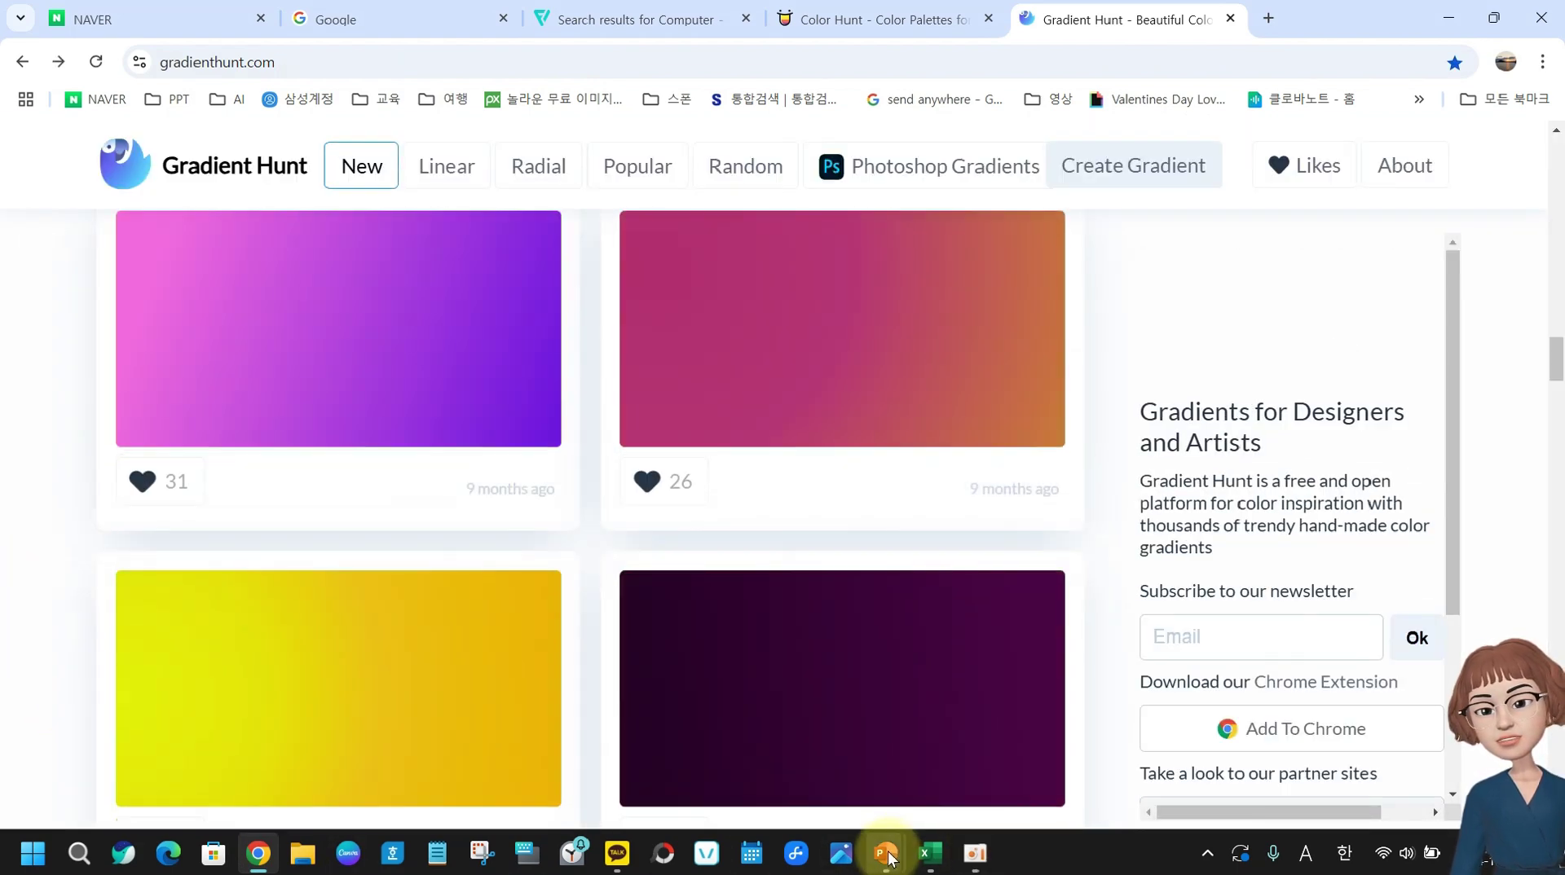
pyautogui.moveTo(887, 855)
pyautogui.click(1040, 749)
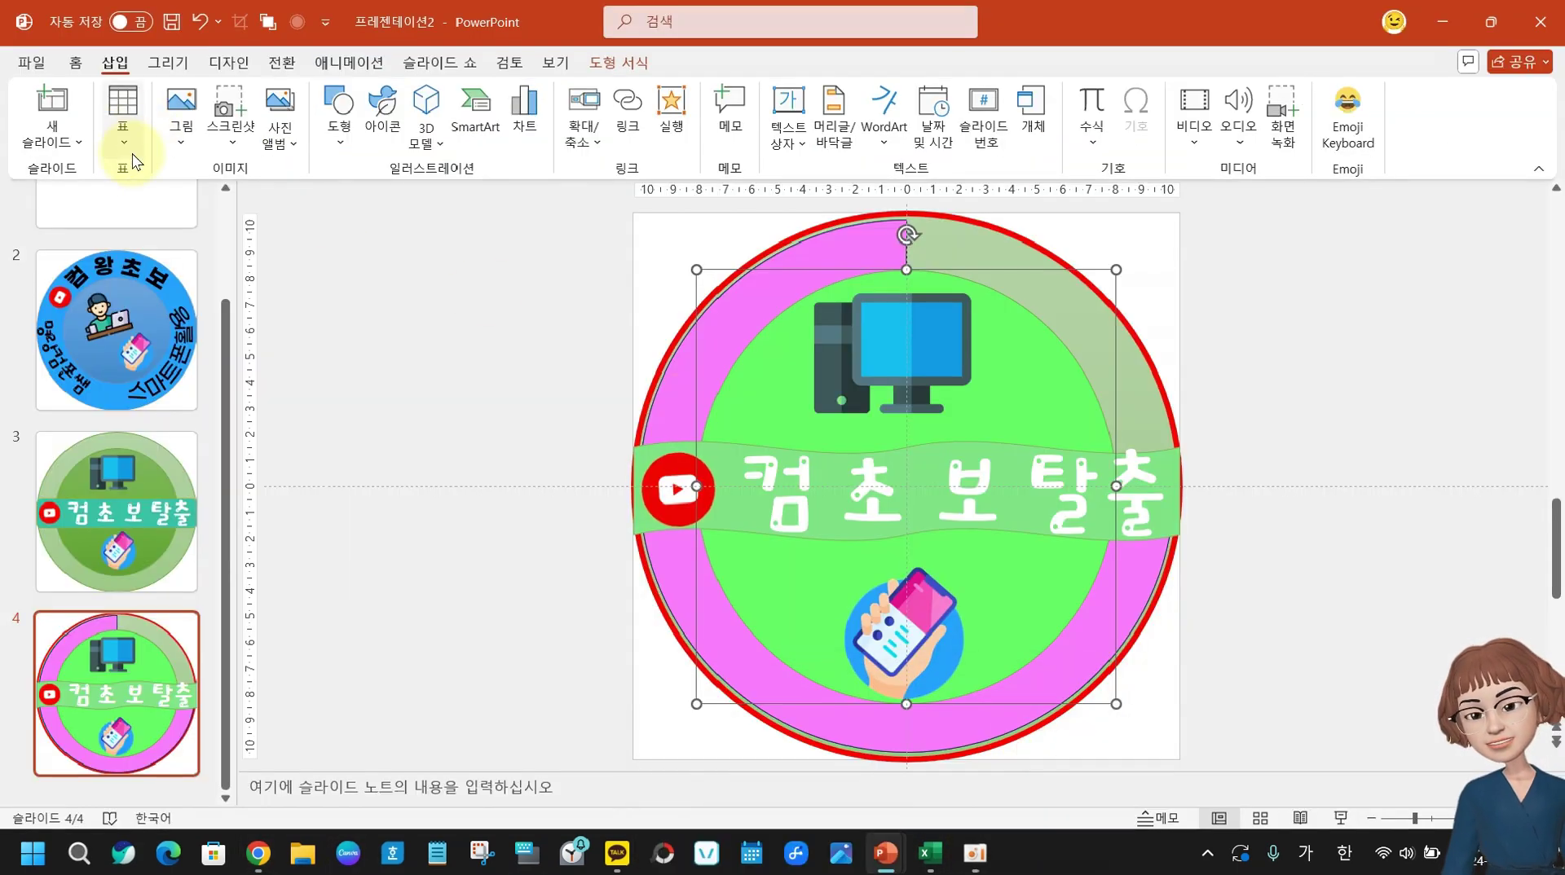
# - Insert a screenshot of the Gradient Hunt window, place it beside the profile circle and shrink it to about 14.3 × 7.6 cm
pyautogui.click(223, 106)
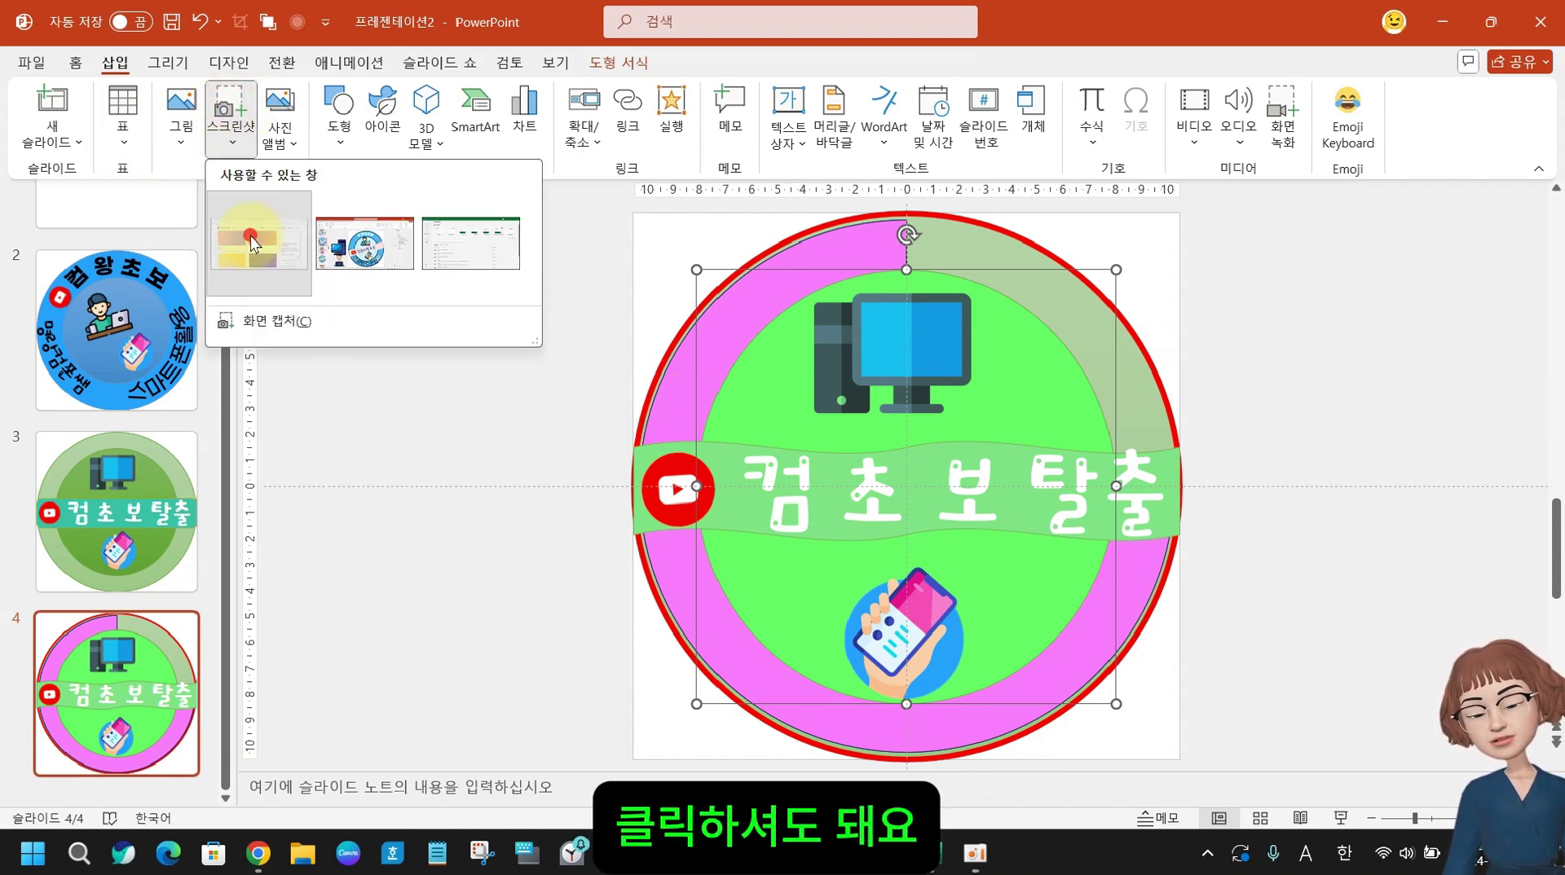
pyautogui.click(251, 235)
pyautogui.moveTo(1011, 570); pyautogui.dragTo(654, 497)
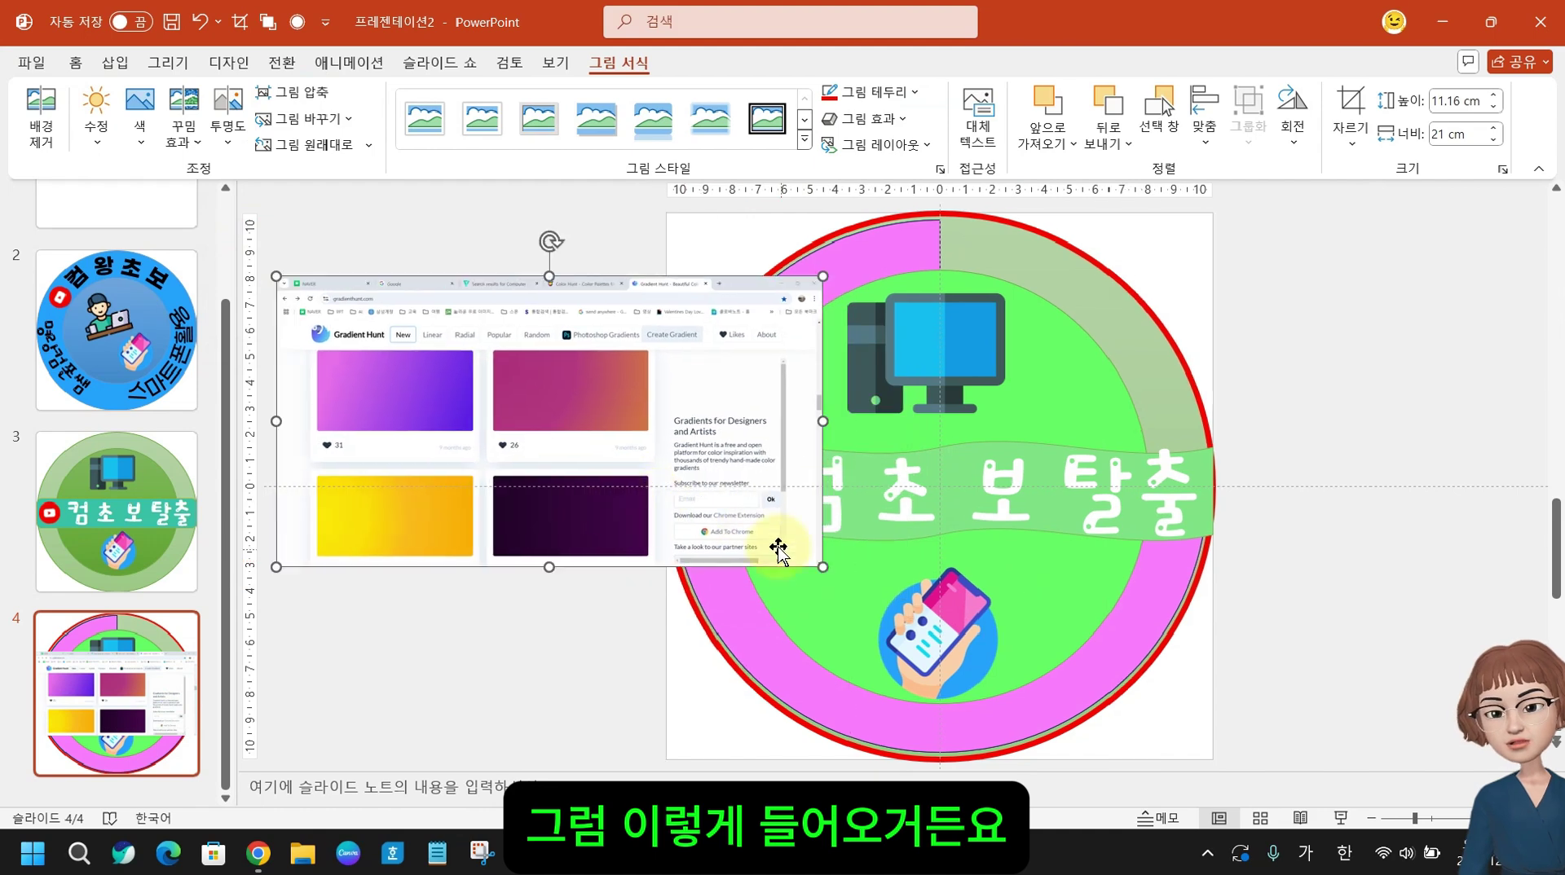
pyautogui.moveTo(823, 570); pyautogui.dragTo(554, 487)
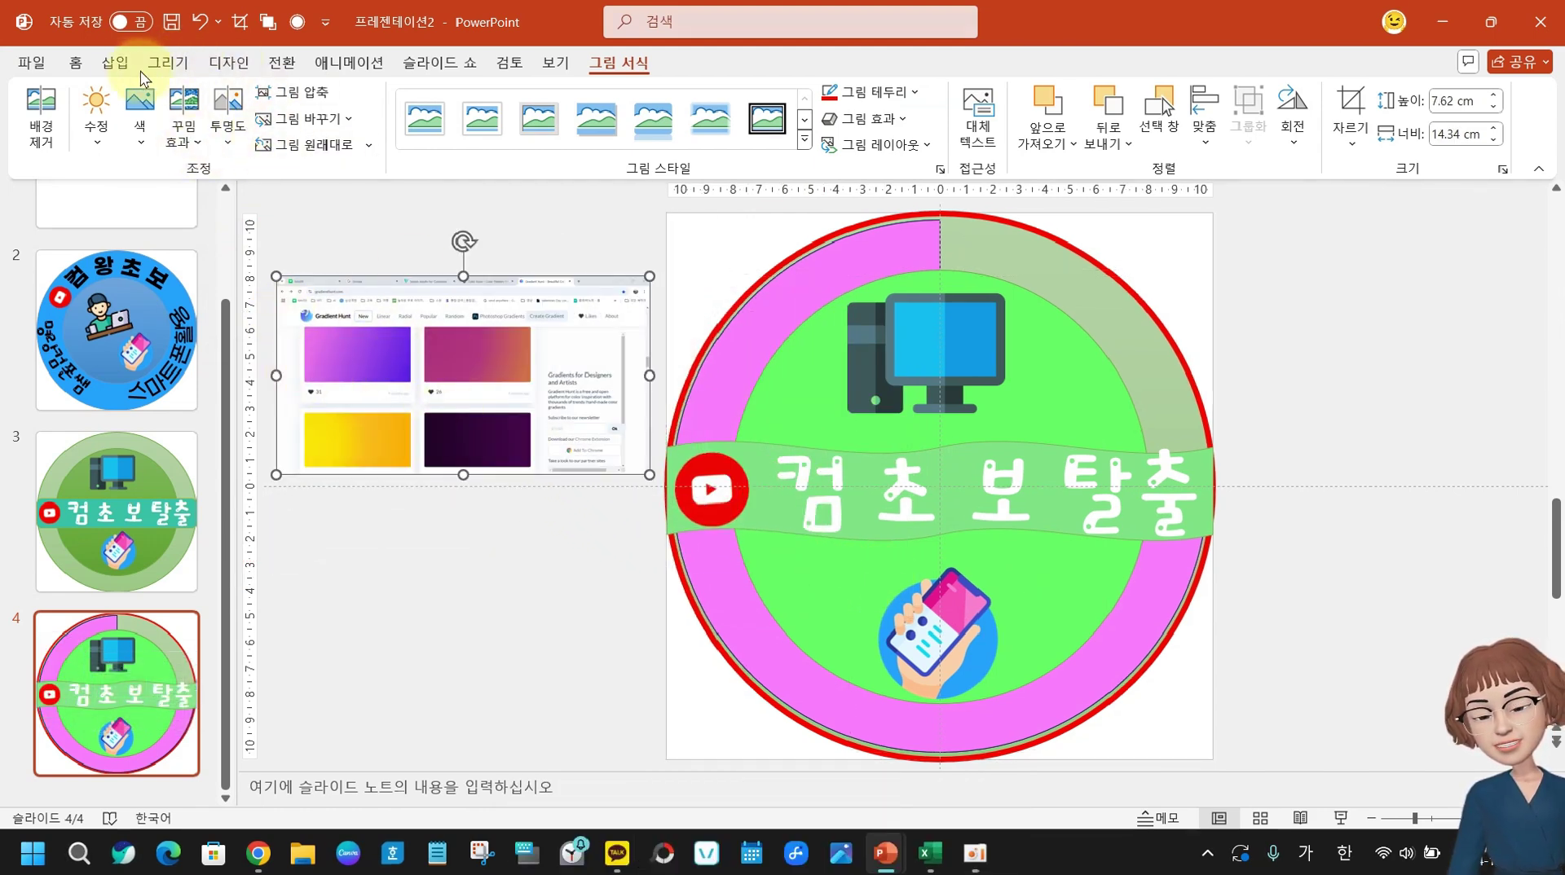
# - Insert a screen clipping of only the pink-to-purple gradient and place it off the slide below the website screenshot
pyautogui.click(117, 65)
pyautogui.click(224, 114)
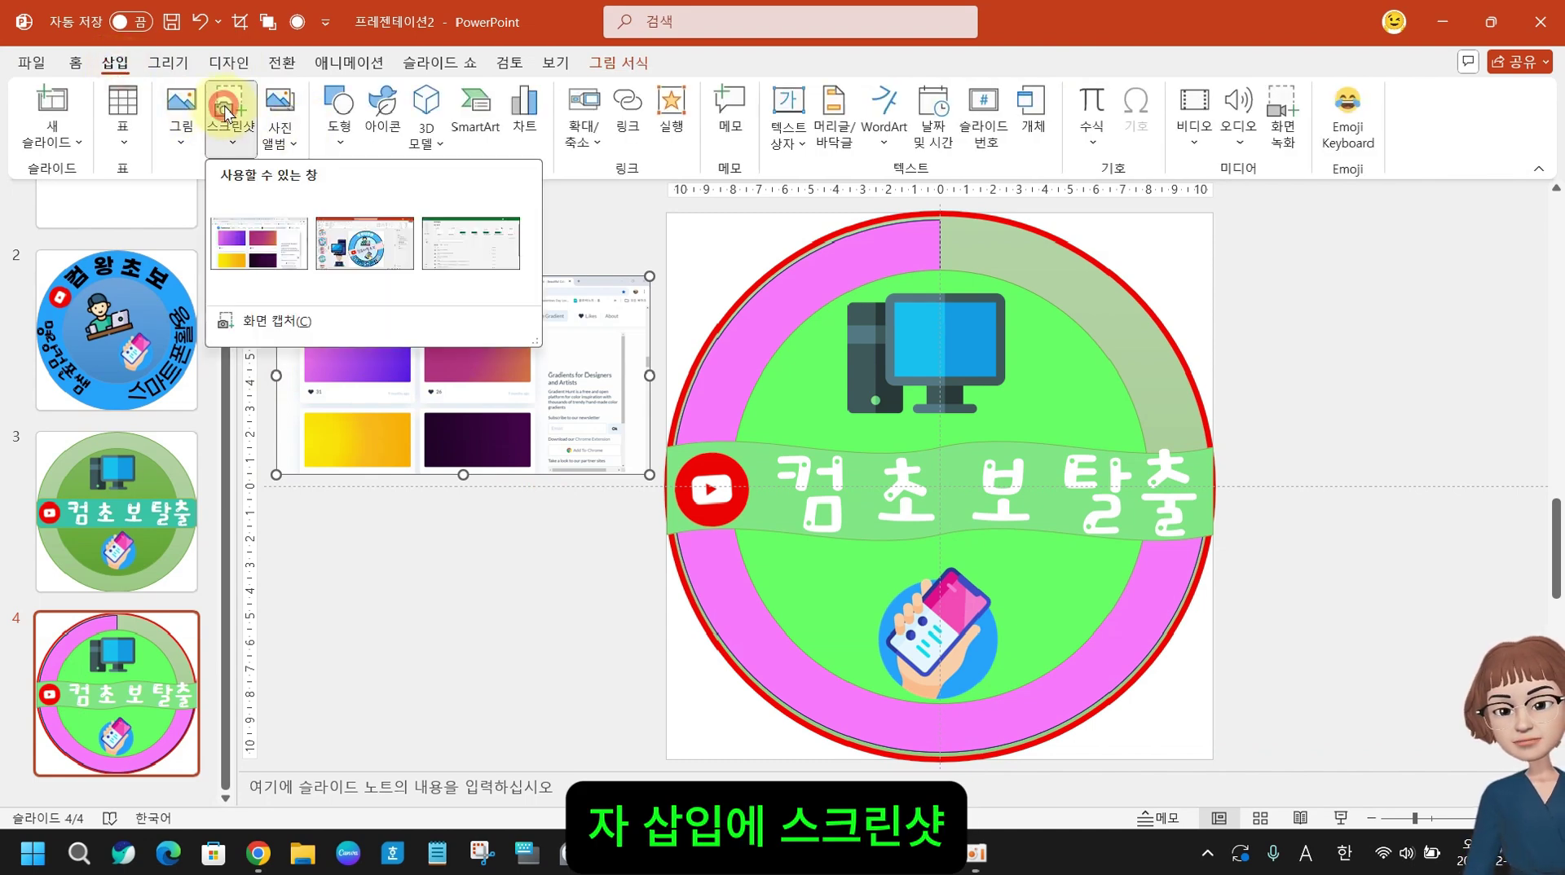
pyautogui.click(280, 320)
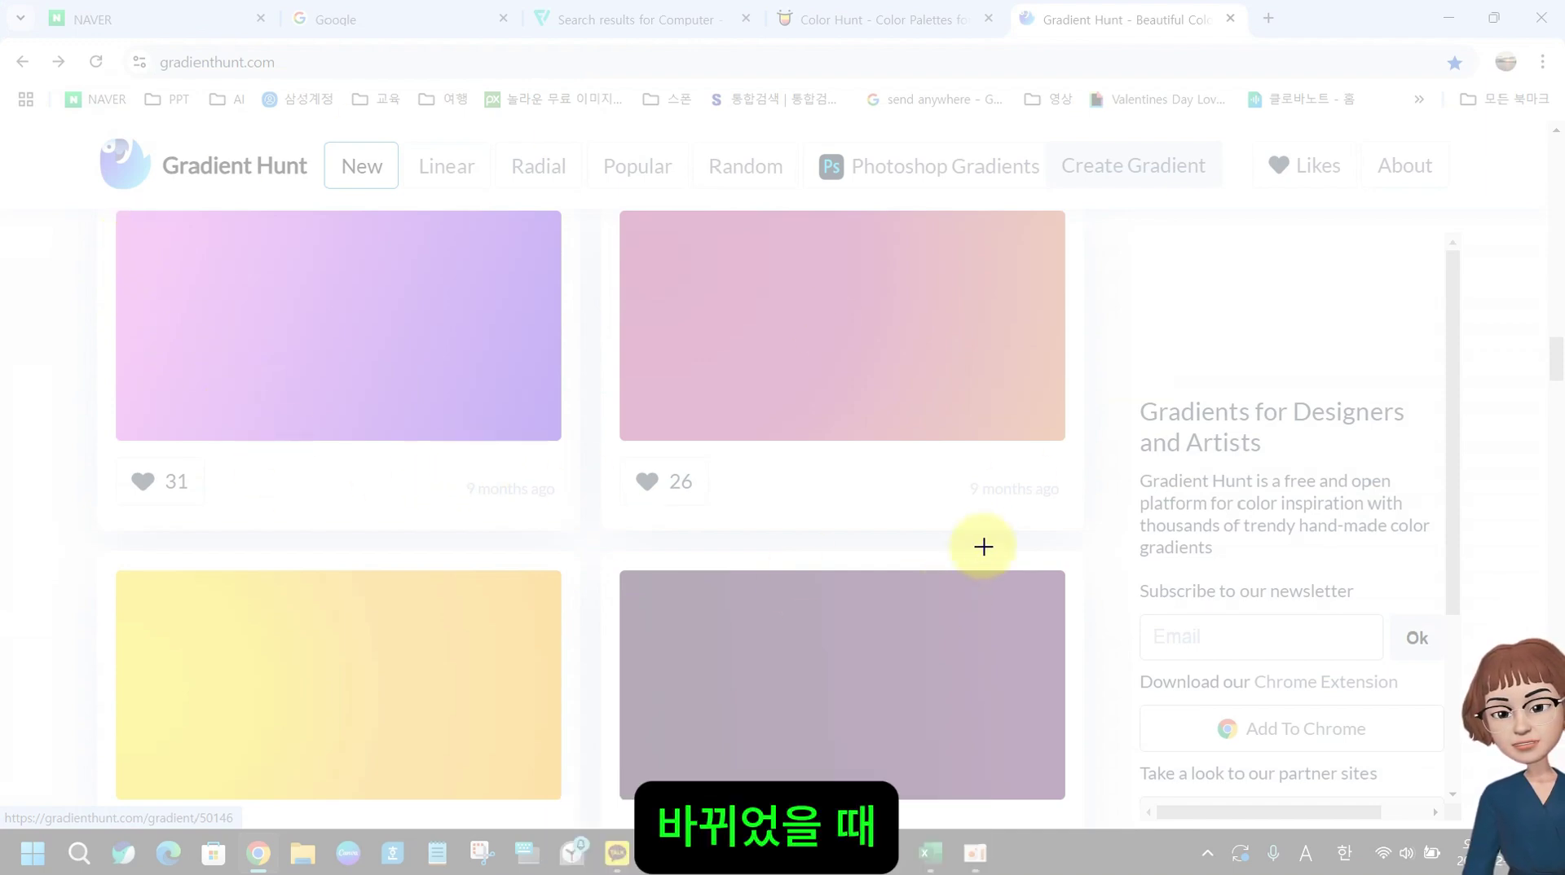
pyautogui.moveTo(134, 220); pyautogui.dragTo(538, 430)
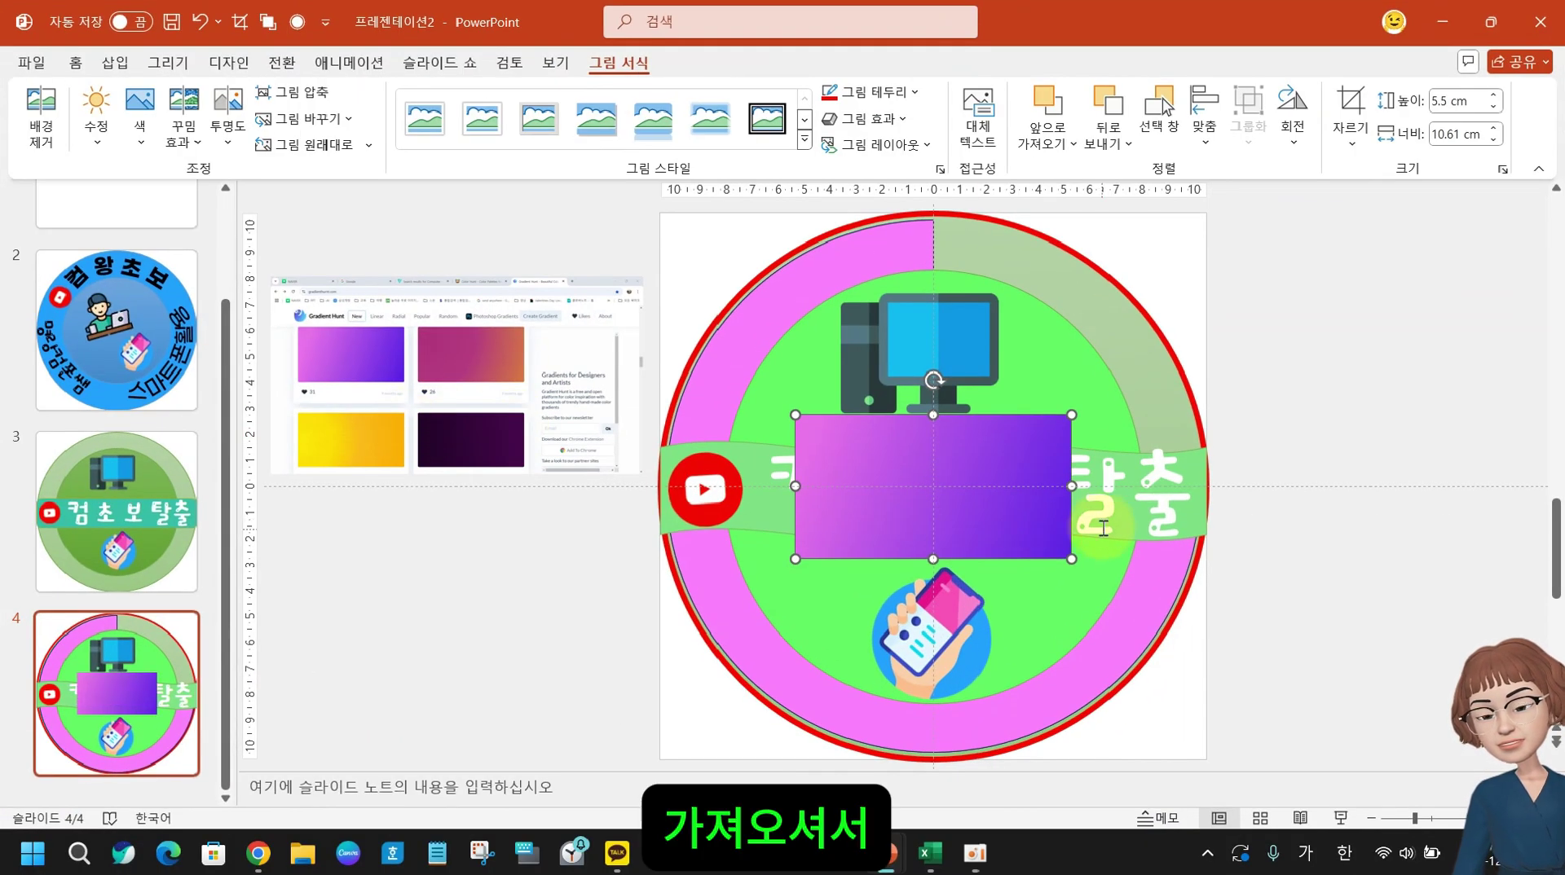
pyautogui.moveTo(975, 527); pyautogui.dragTo(440, 654)
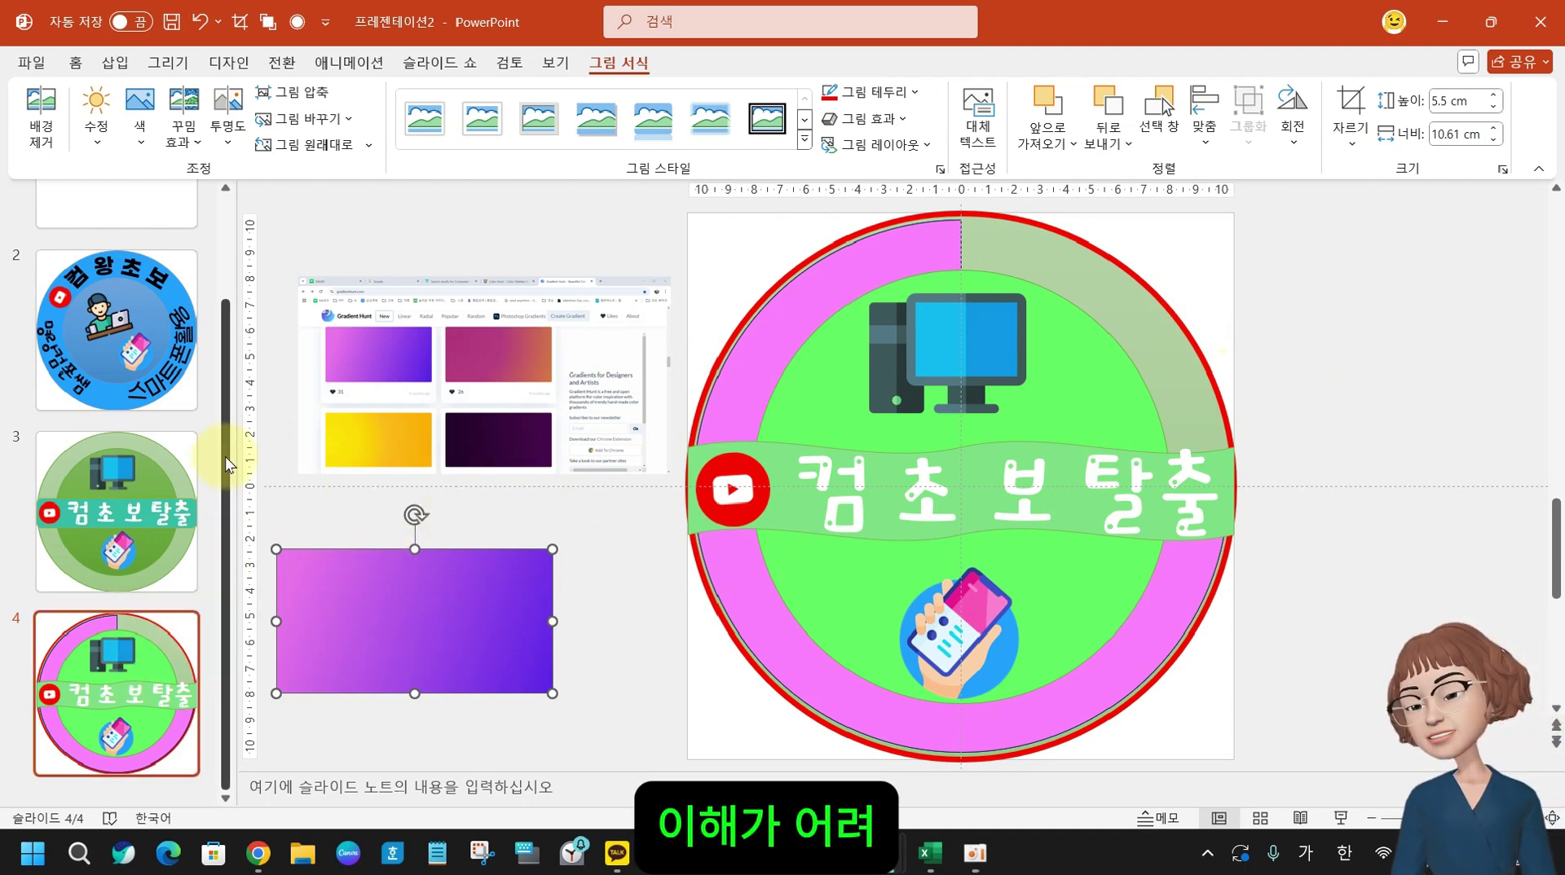
# - Switch to the 유튜브 프로필 presentation, view the sample designs on slides 24, 26 and 20, and return to 프레젠테이션2
pyautogui.moveTo(878, 868)
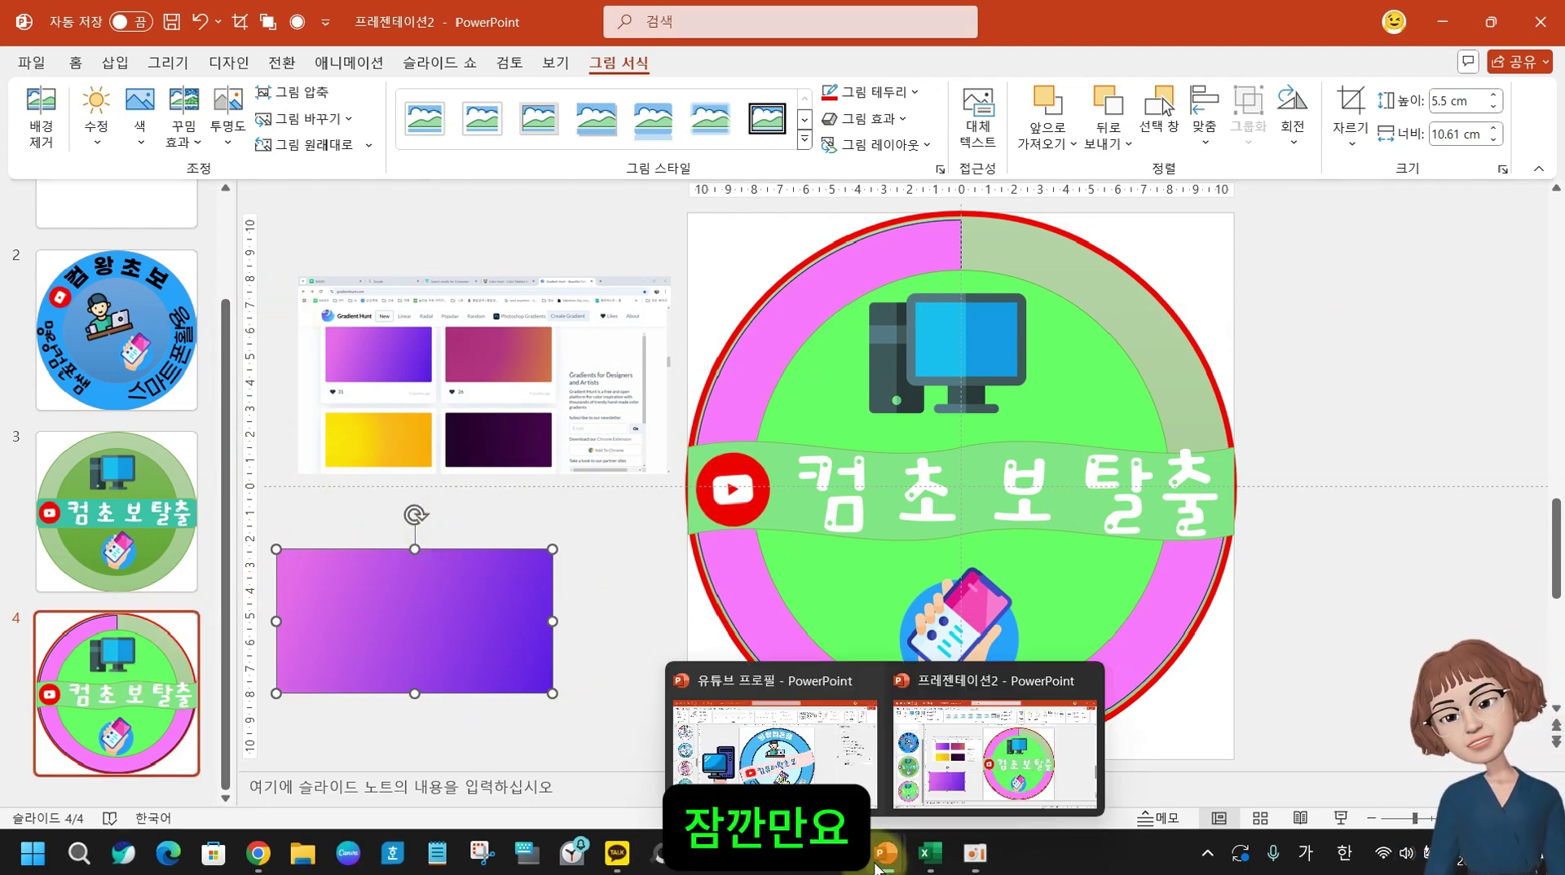
pyautogui.click(774, 742)
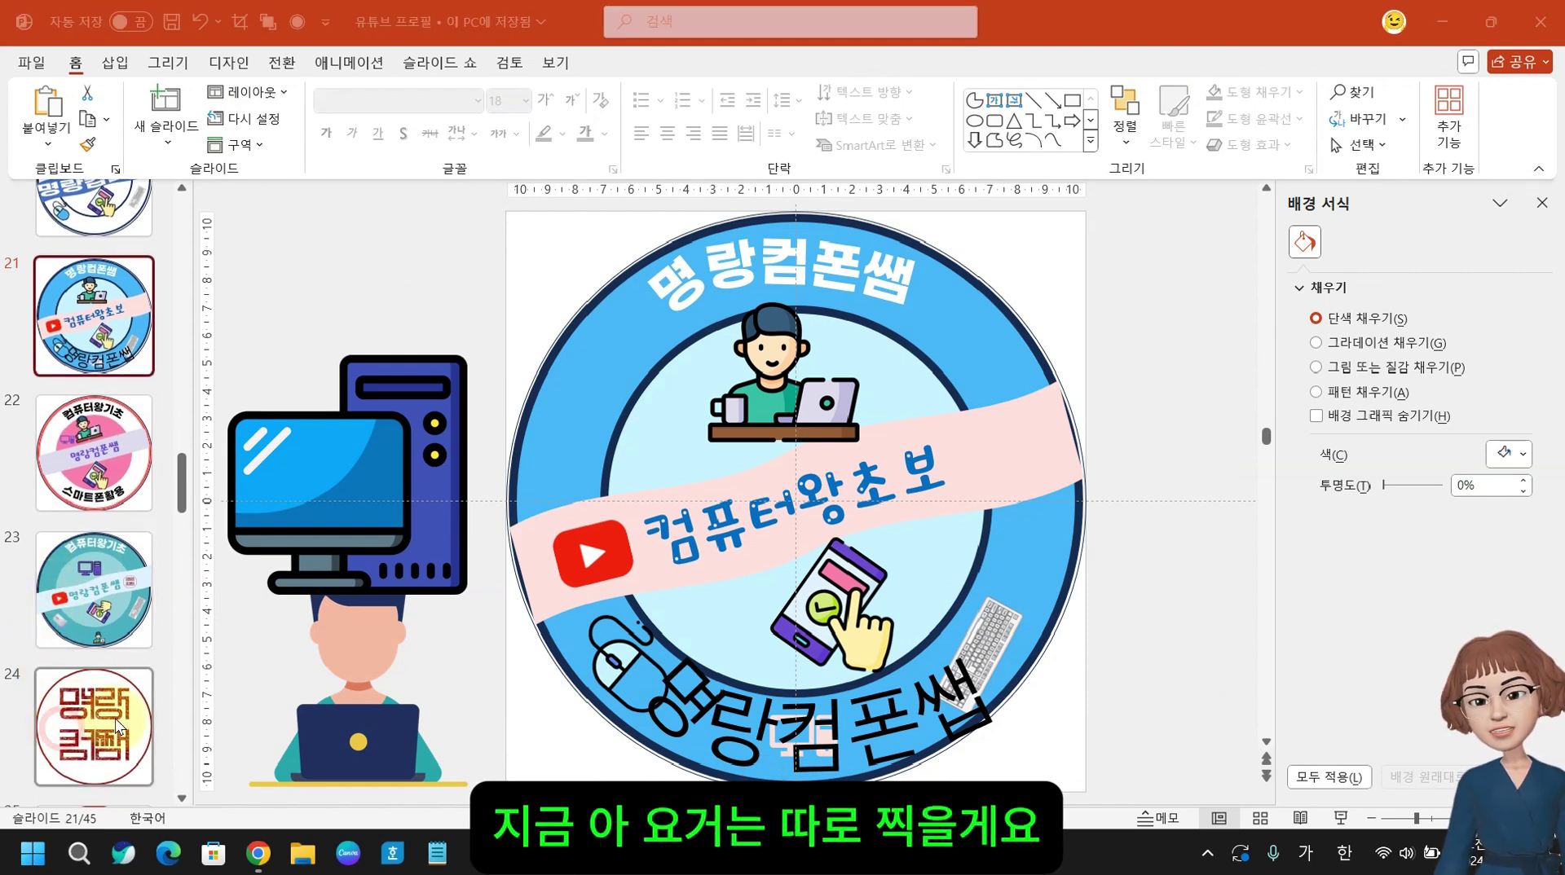
pyautogui.click(113, 740)
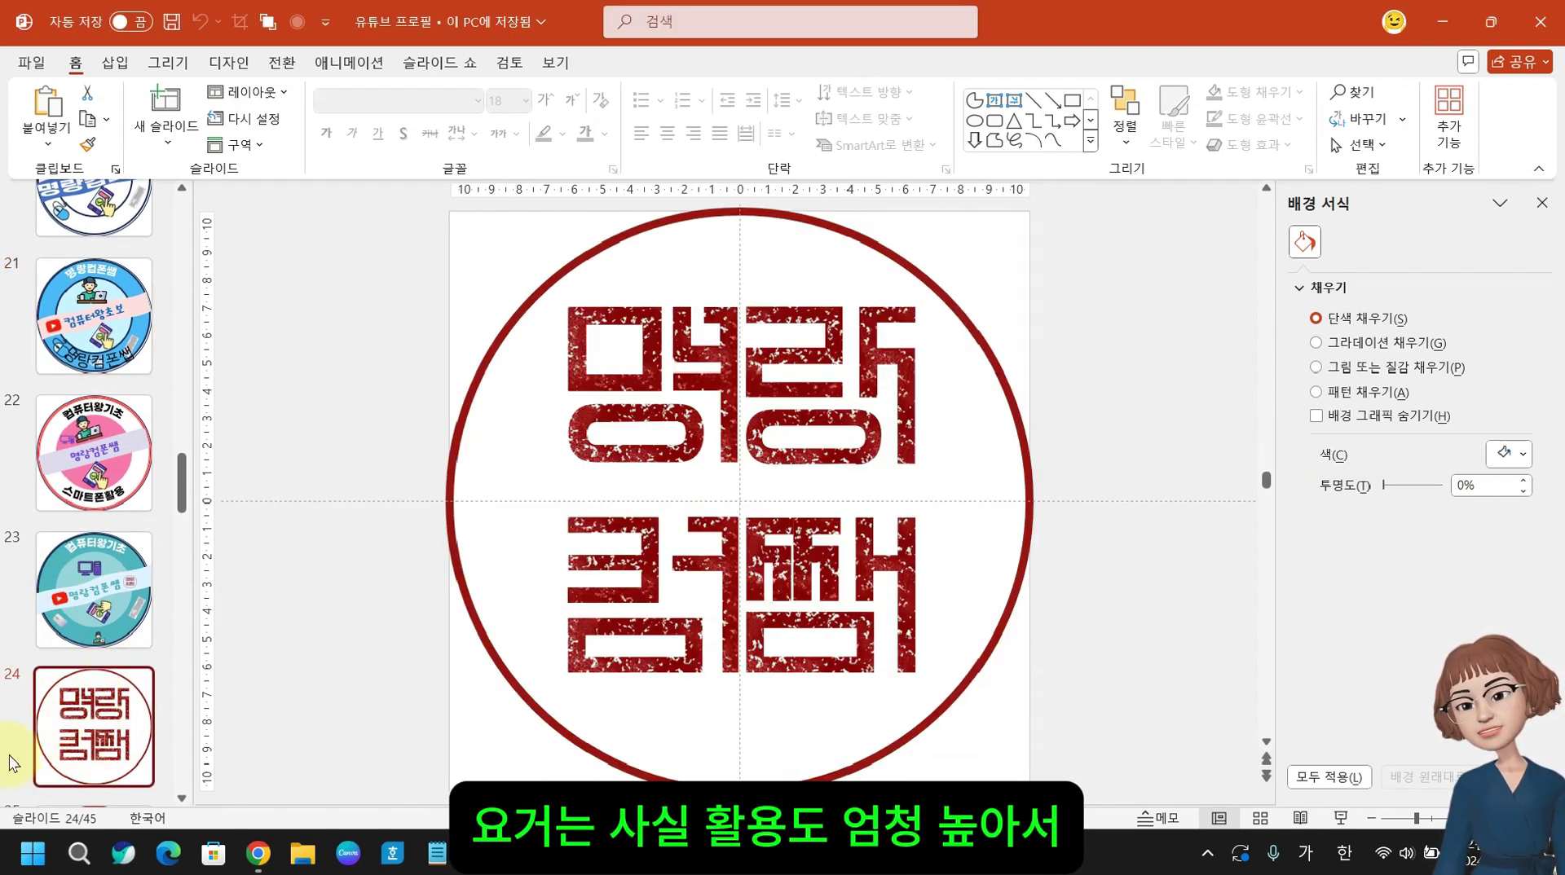
pyautogui.scroll(1, 78, 731)
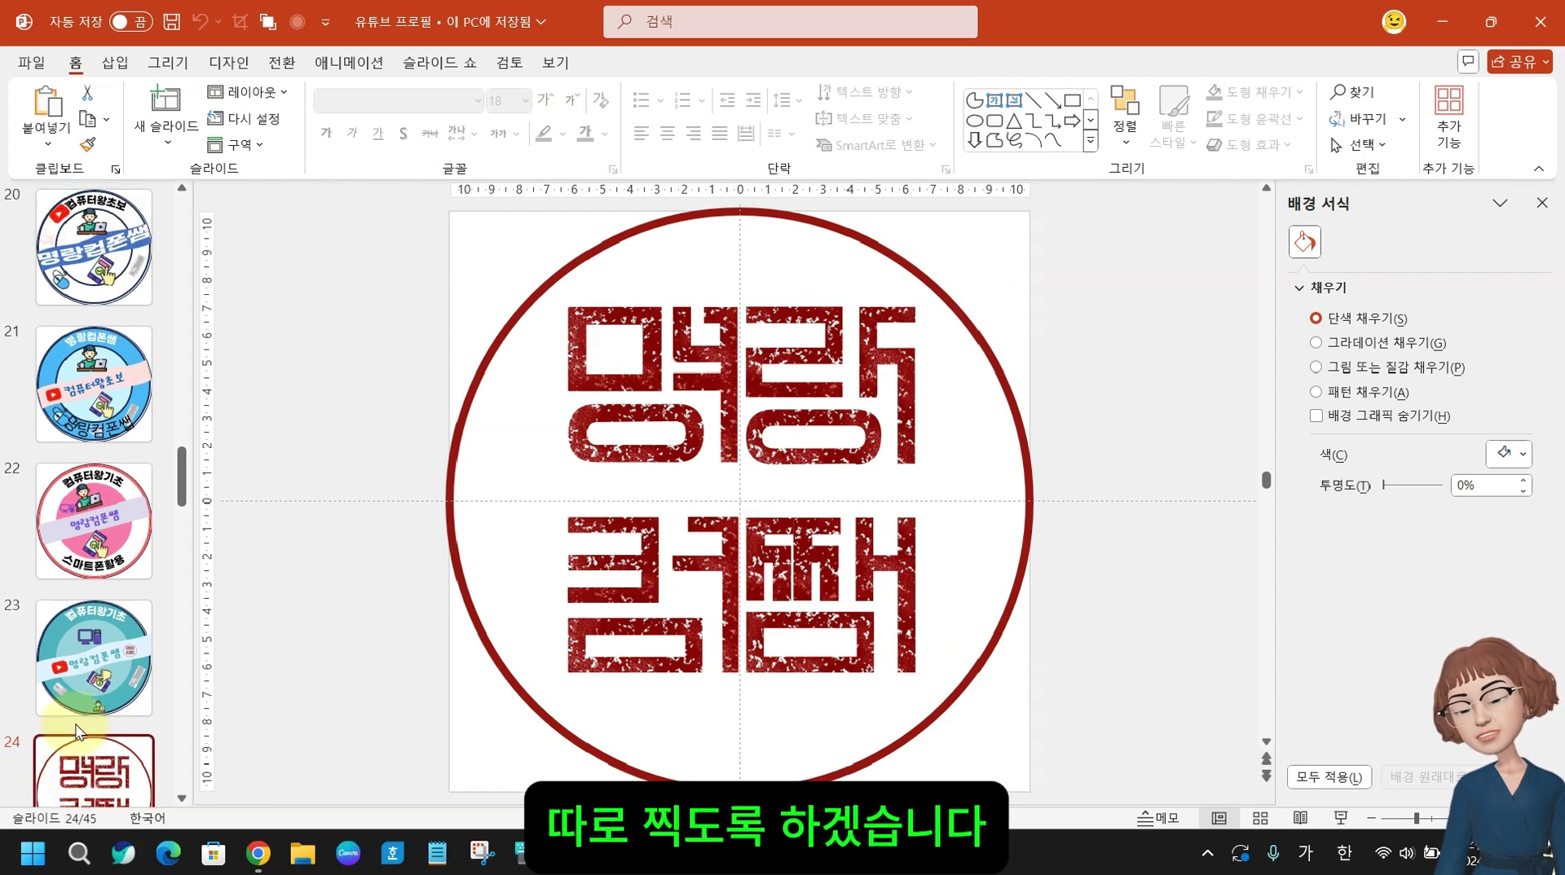
pyautogui.scroll(-3, 77, 731)
pyautogui.click(67, 746)
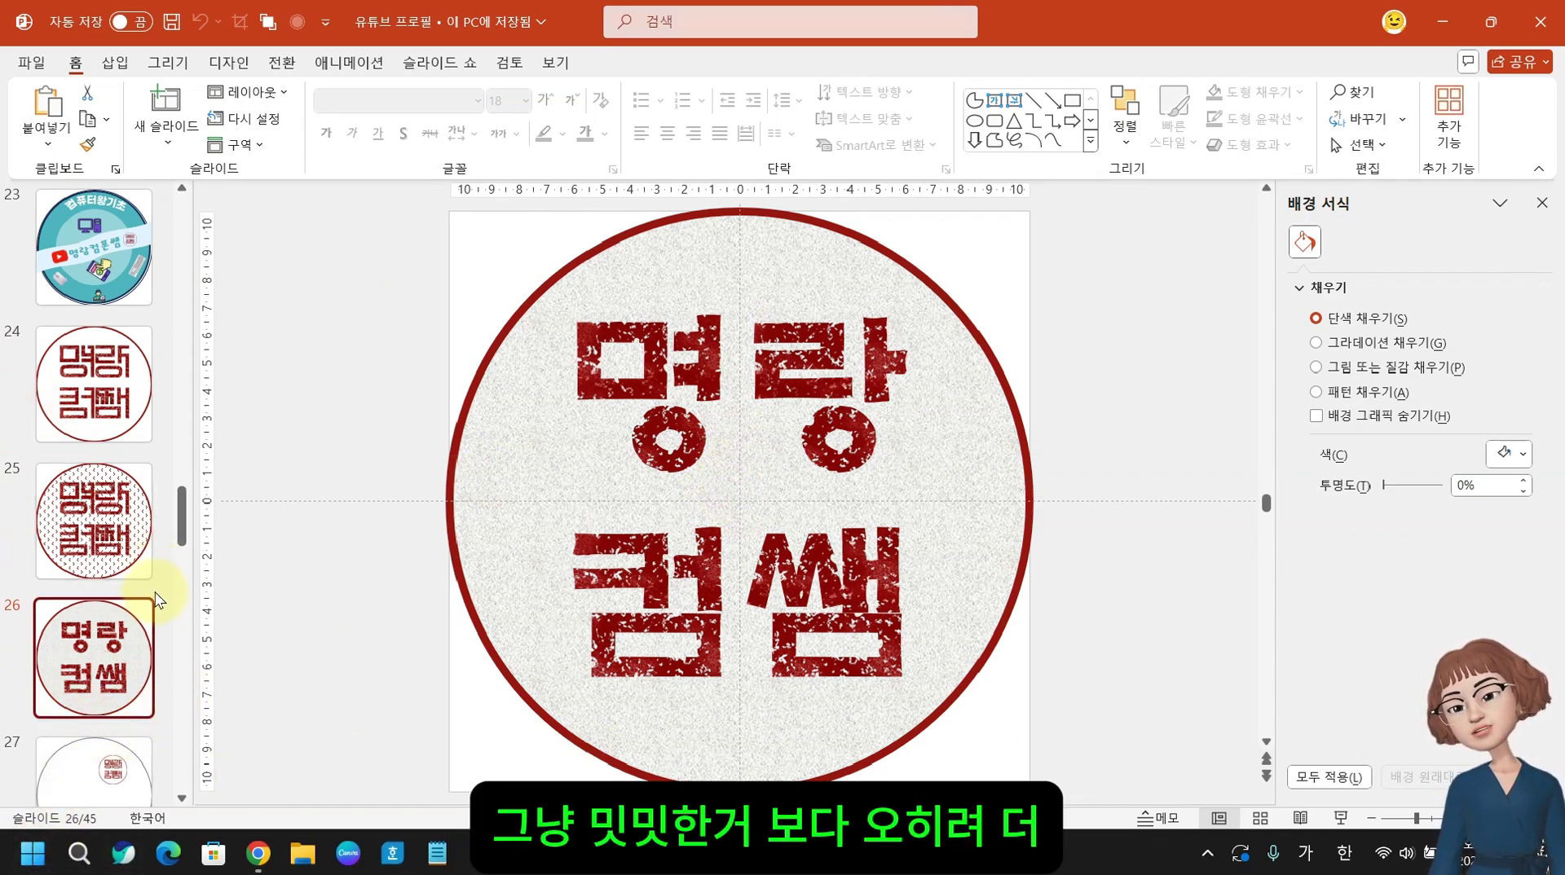
pyautogui.scroll(6, 90, 619)
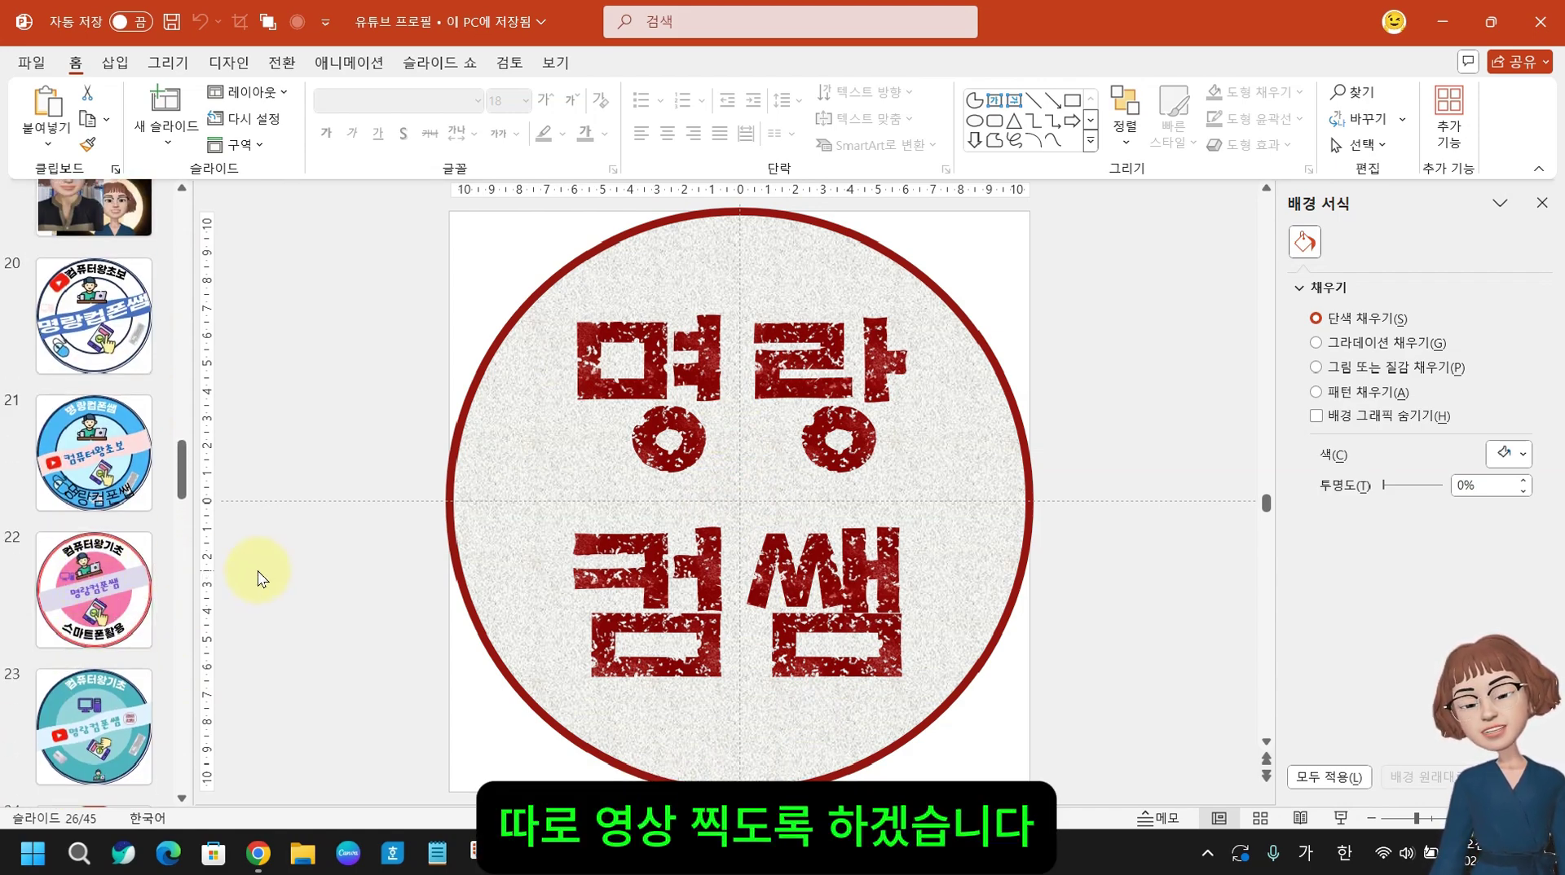
pyautogui.click(79, 342)
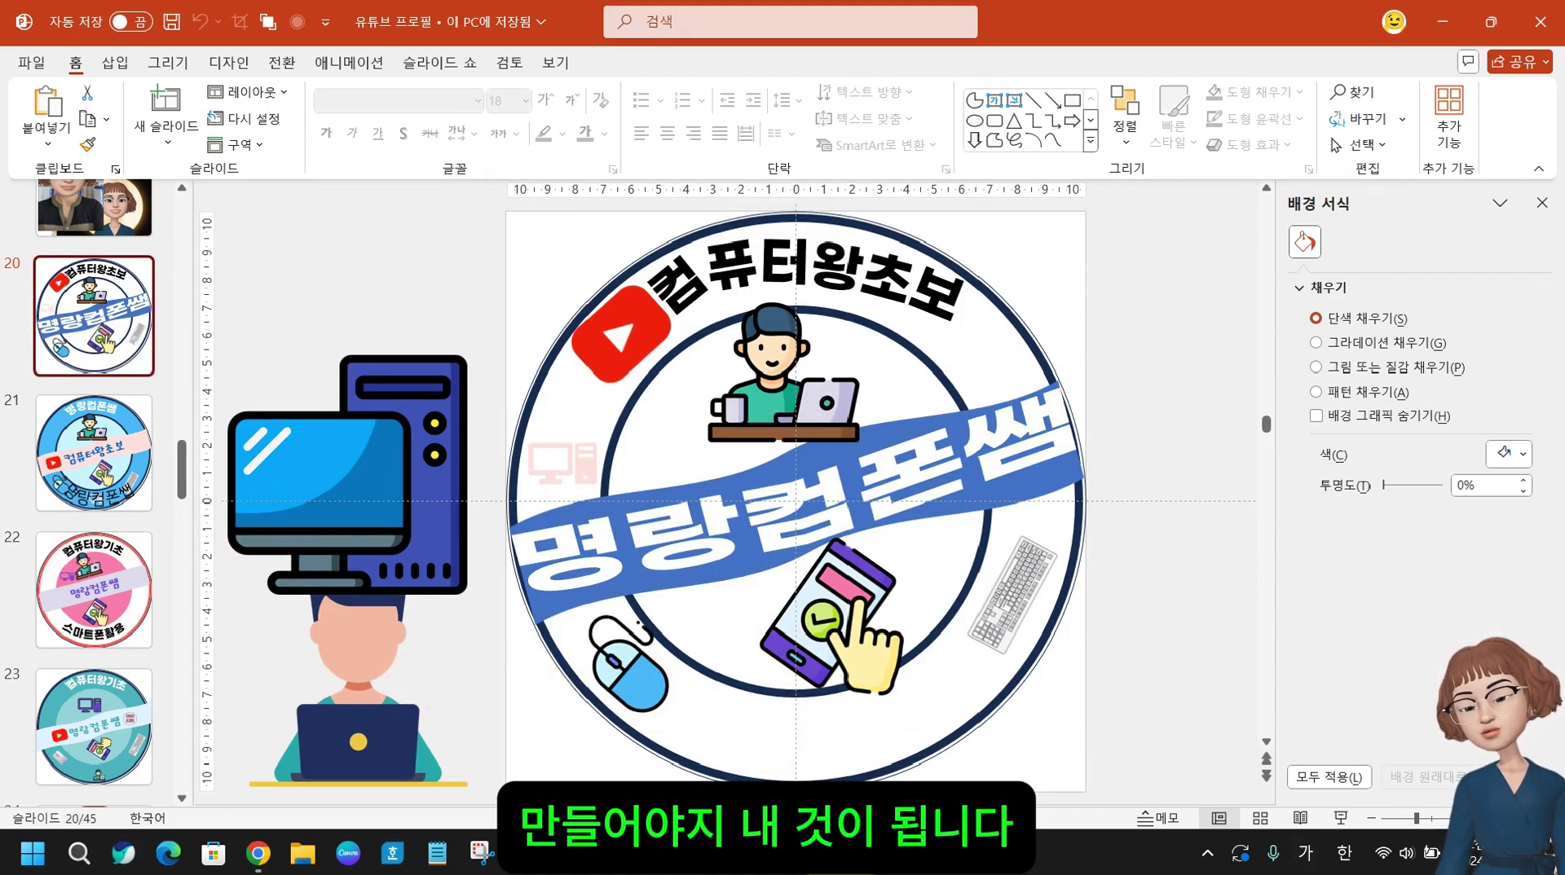
pyautogui.moveTo(894, 856)
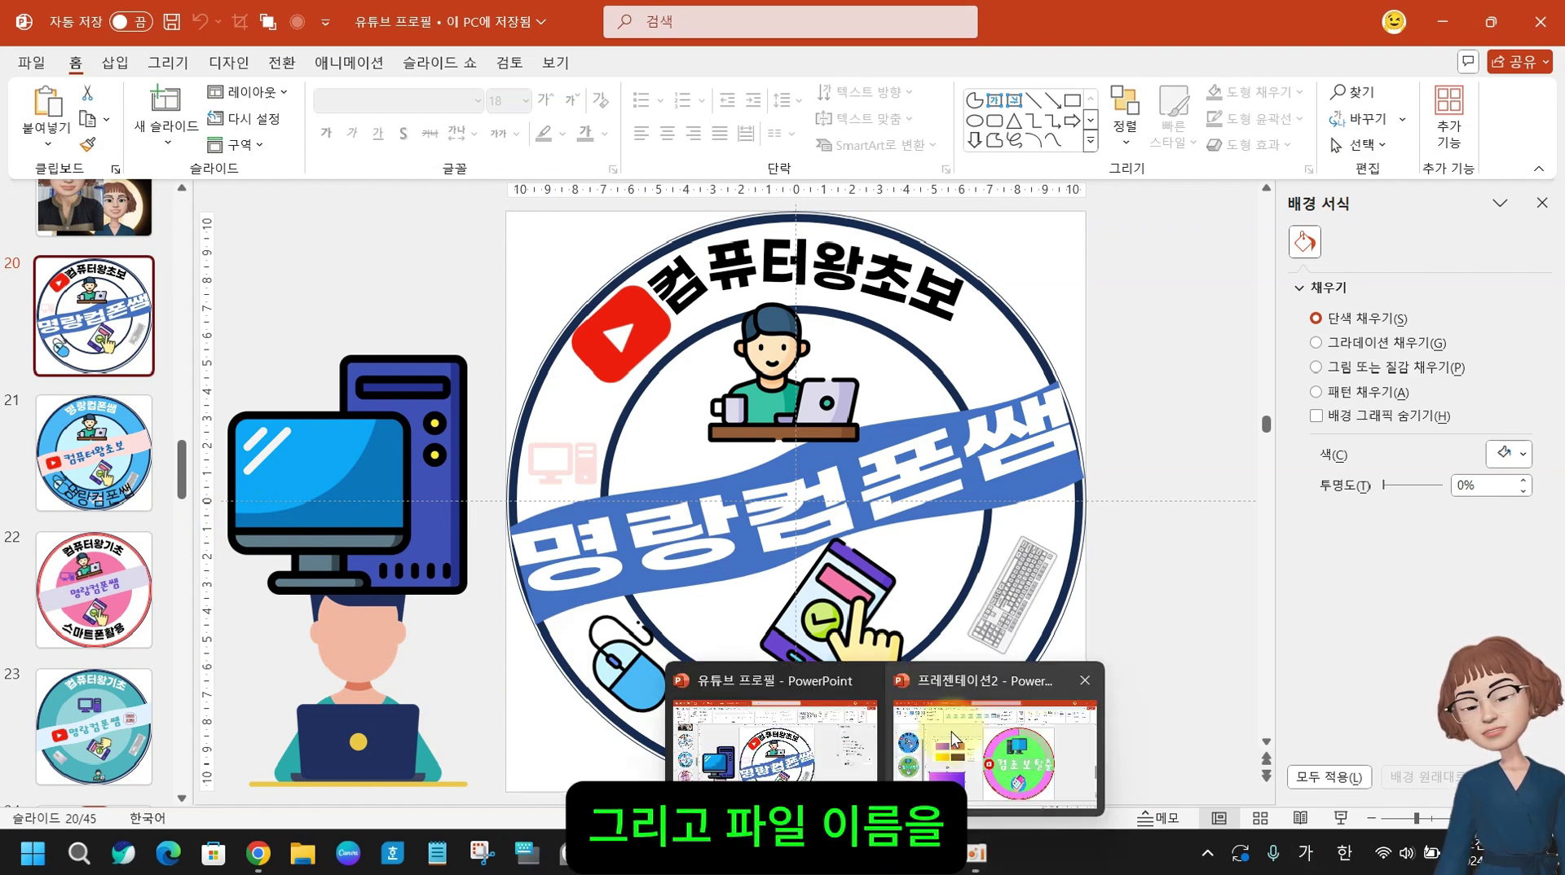
pyautogui.click(946, 758)
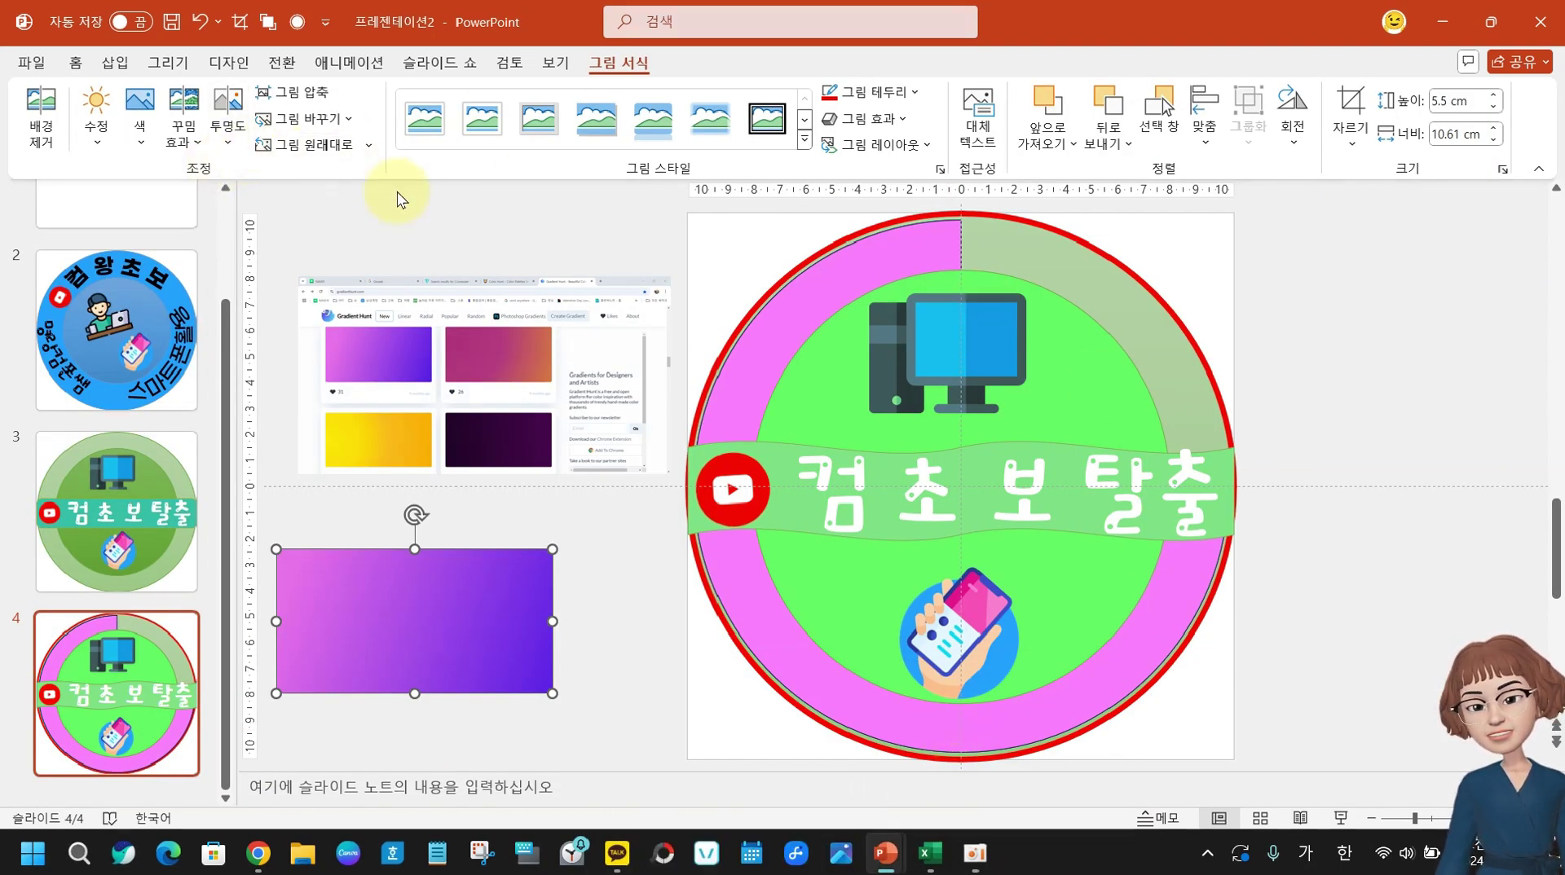
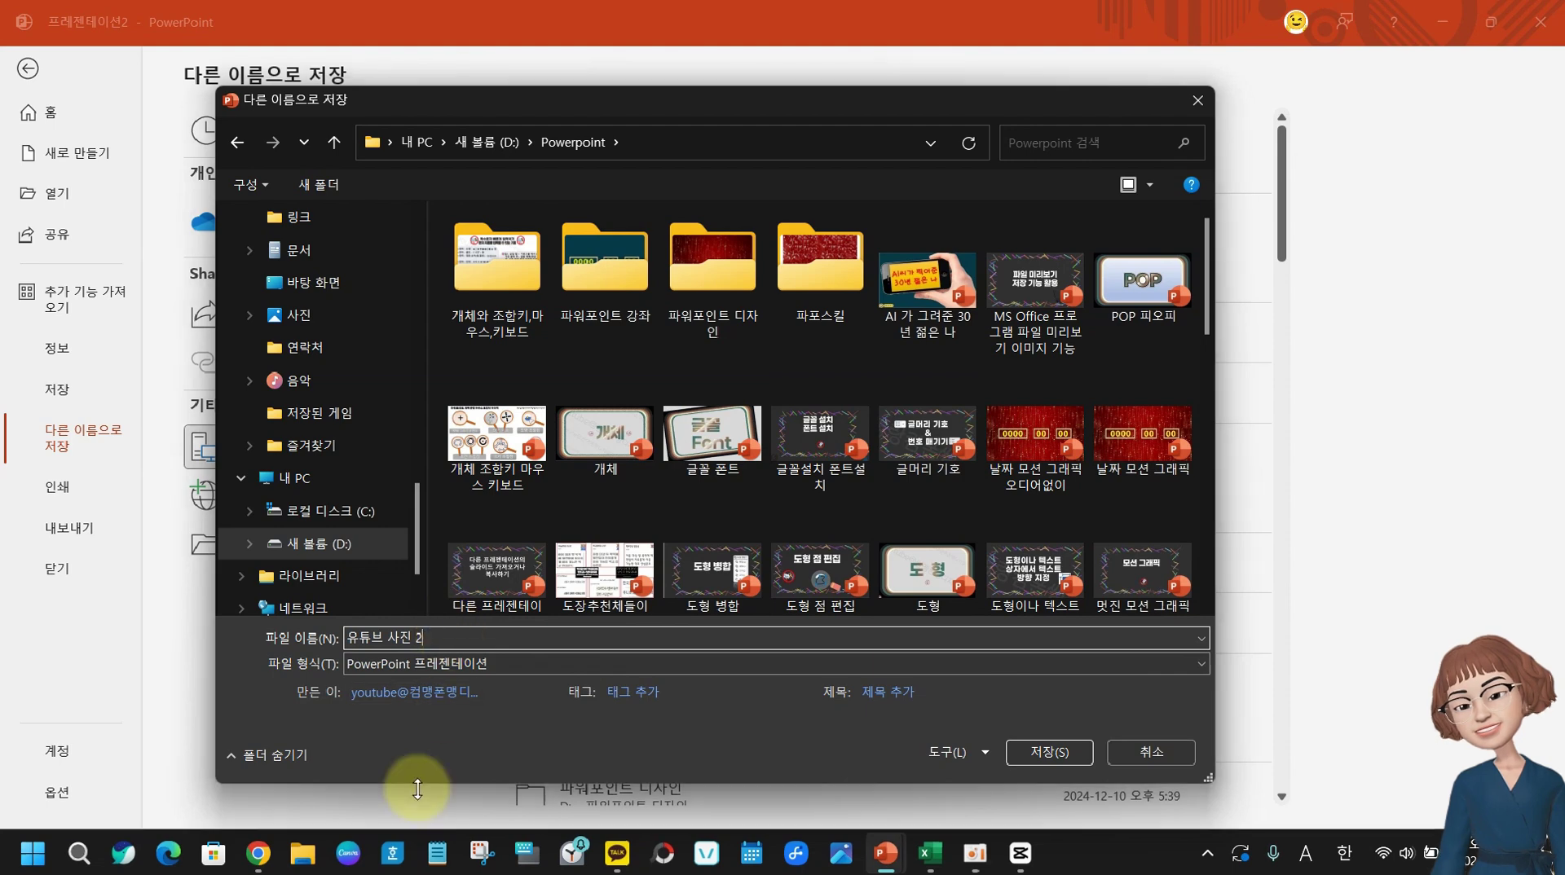
# - Set the file name to "유튜브 사진 6" for the copy being saved in D:\Powerpoint
pyautogui.click(418, 637)
pyautogui.press('BackSpace')
pyautogui.write('6')
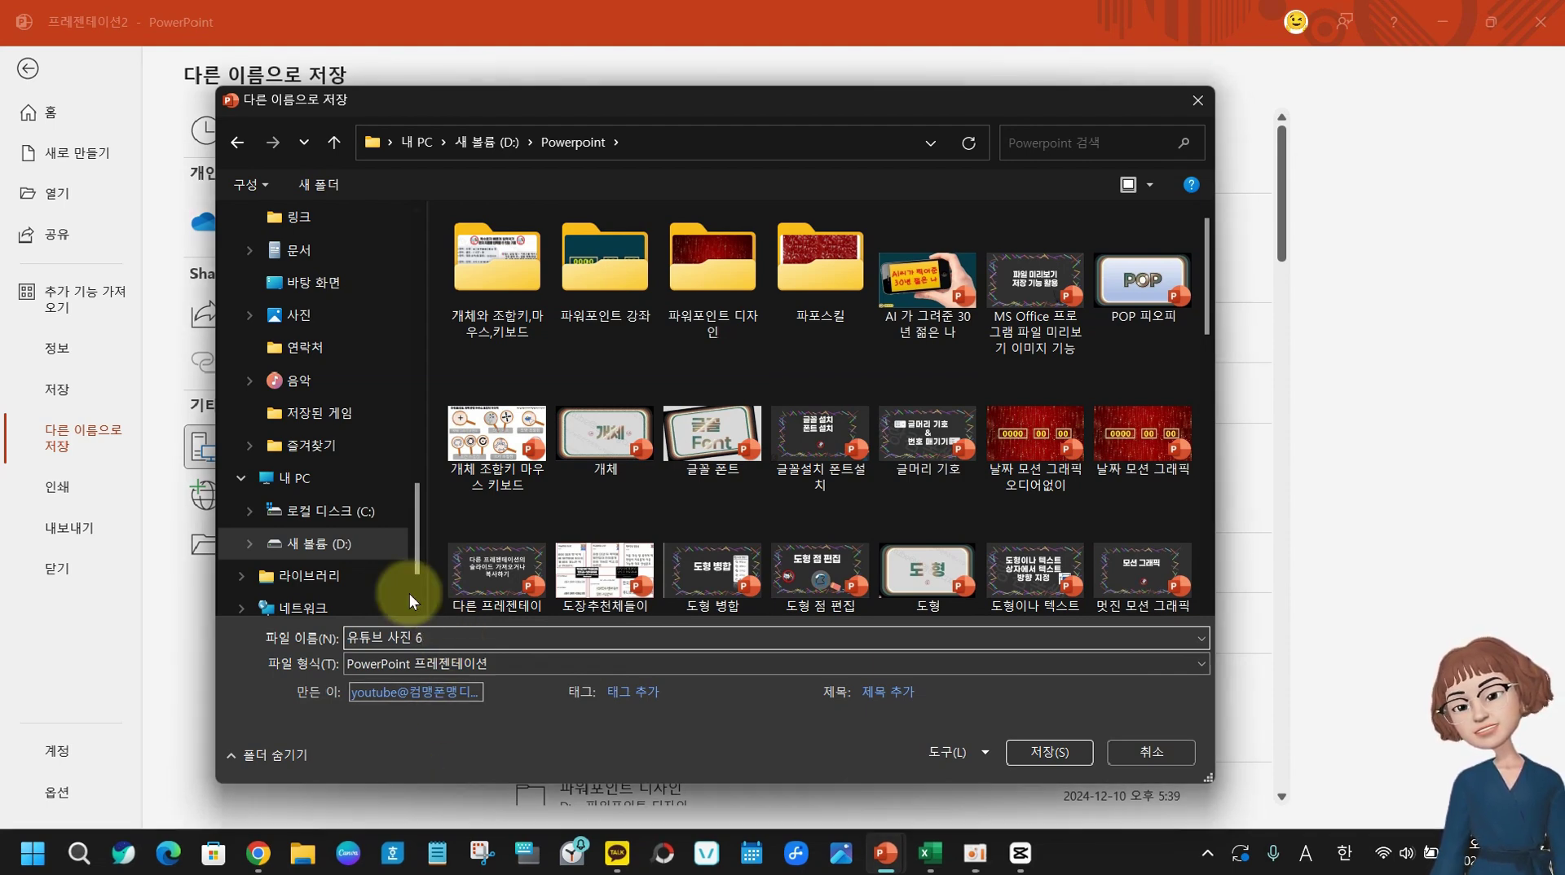
pyautogui.moveTo(424, 637); pyautogui.dragTo(348, 638)
pyautogui.click(410, 637)
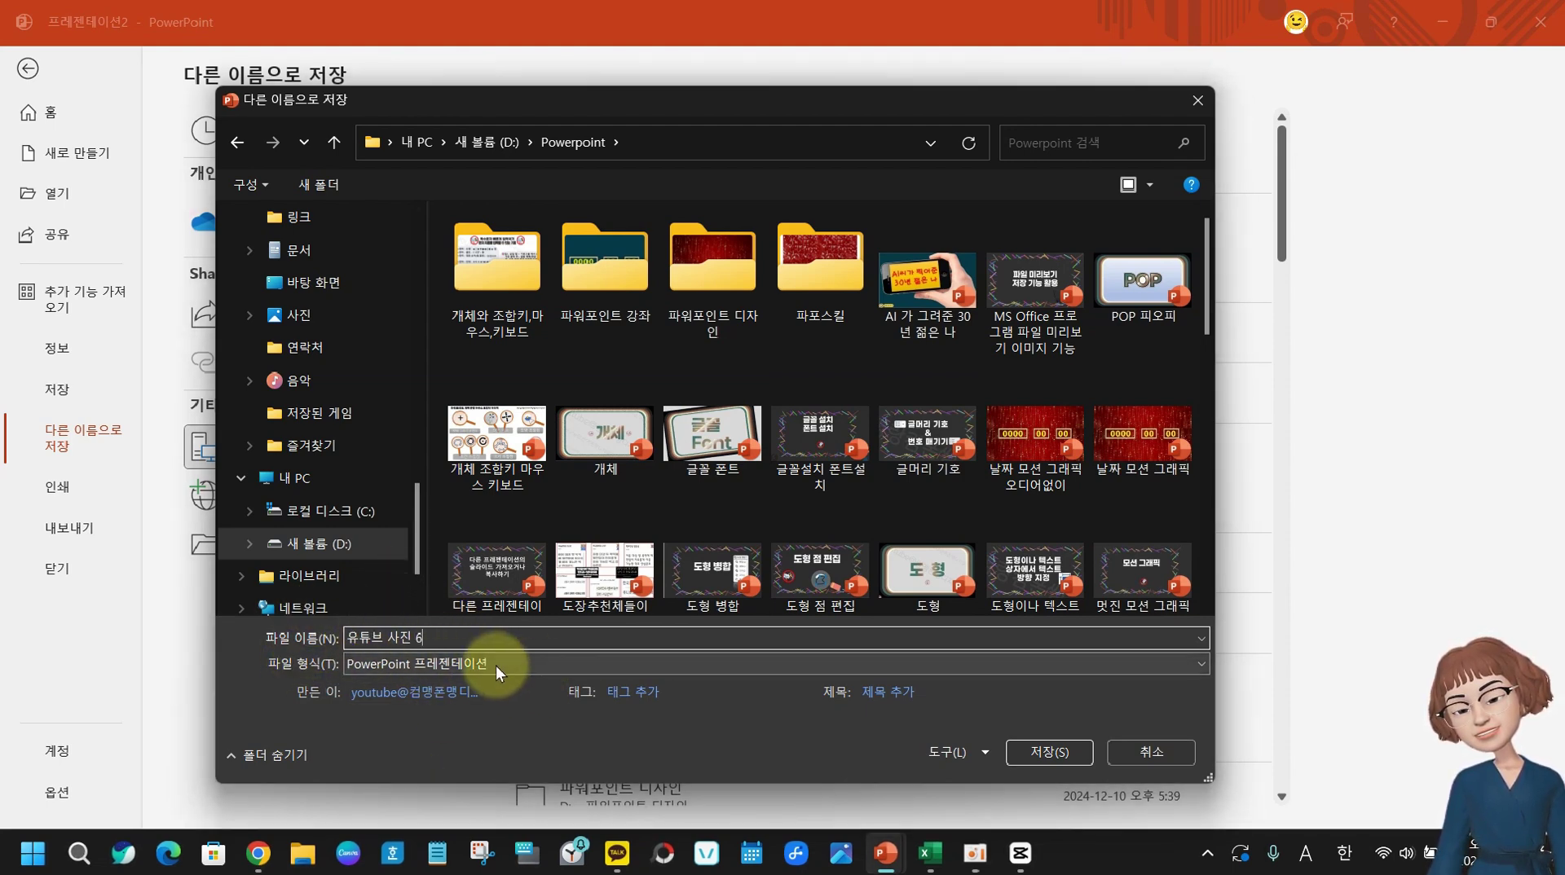
# - Choose the PNG format and save only the current slide as an image
pyautogui.click(519, 661)
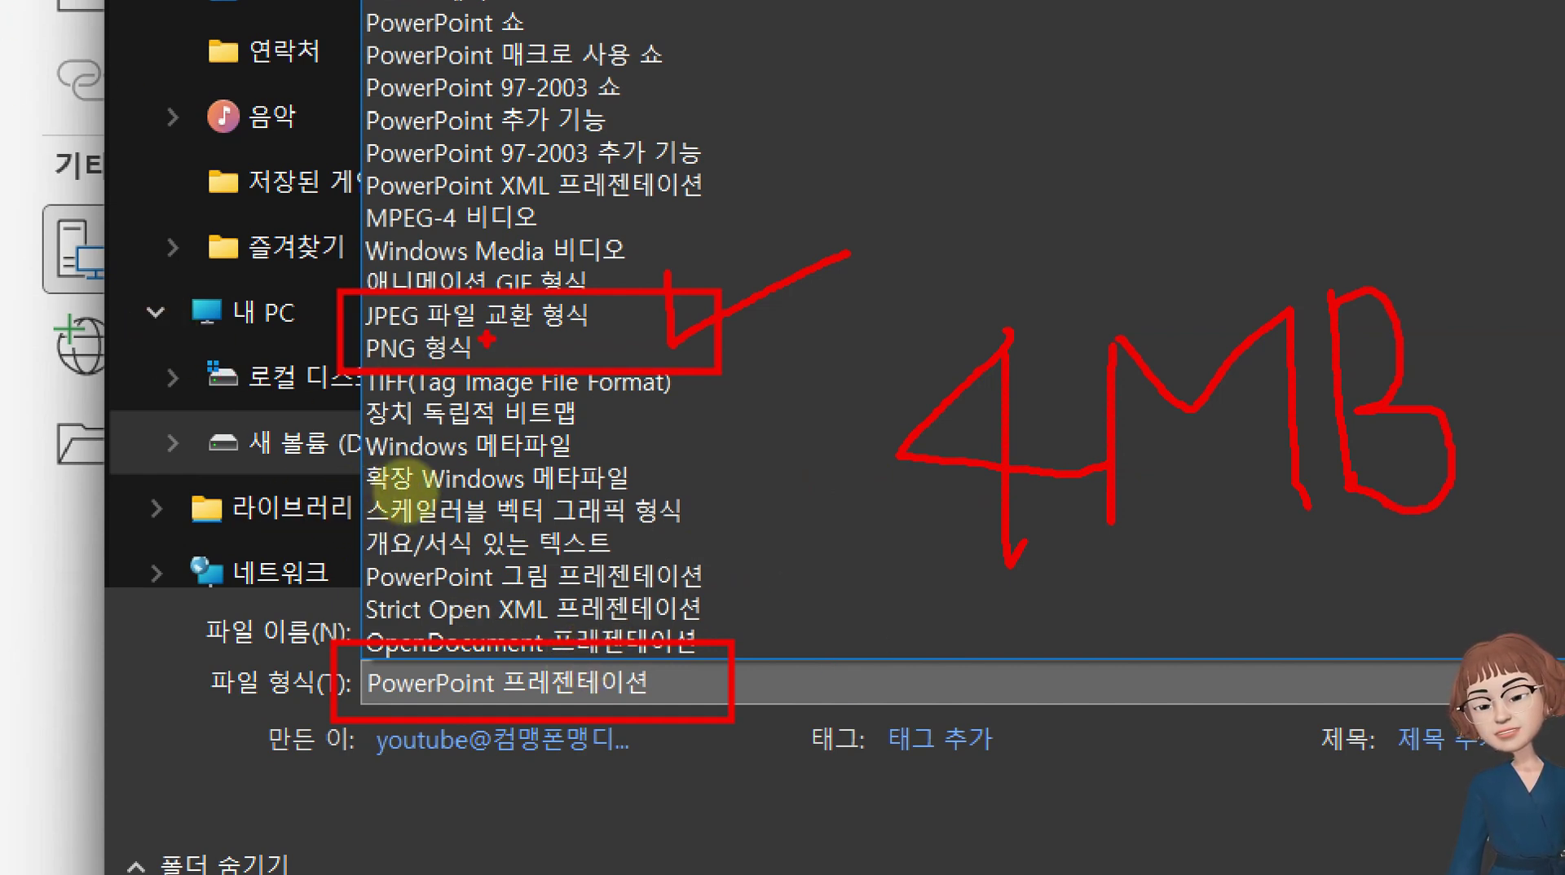
pyautogui.press('Escape')
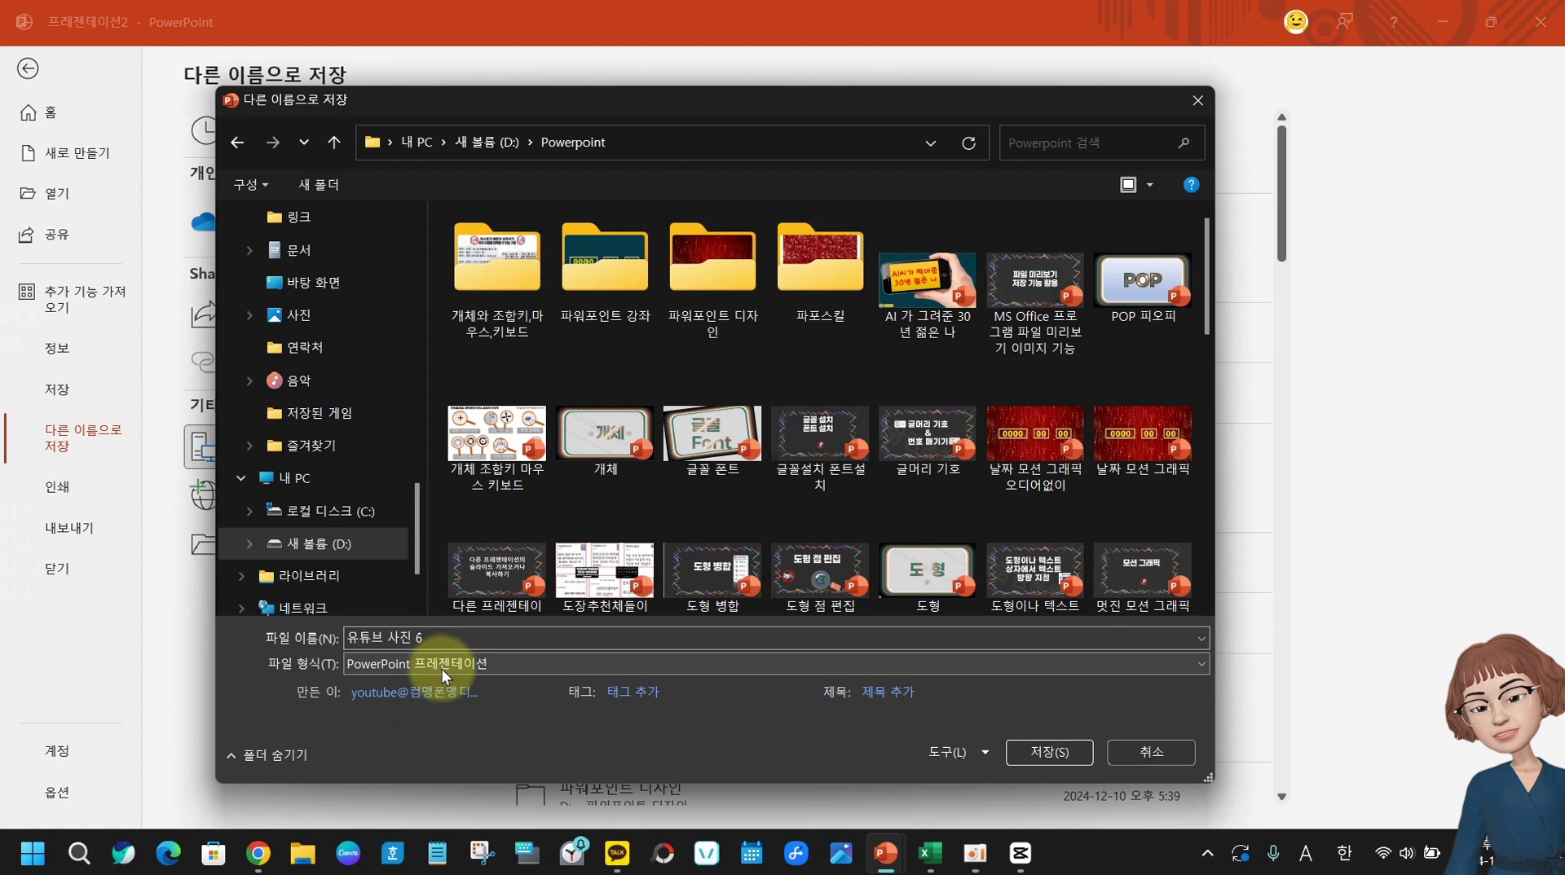
pyautogui.click(443, 664)
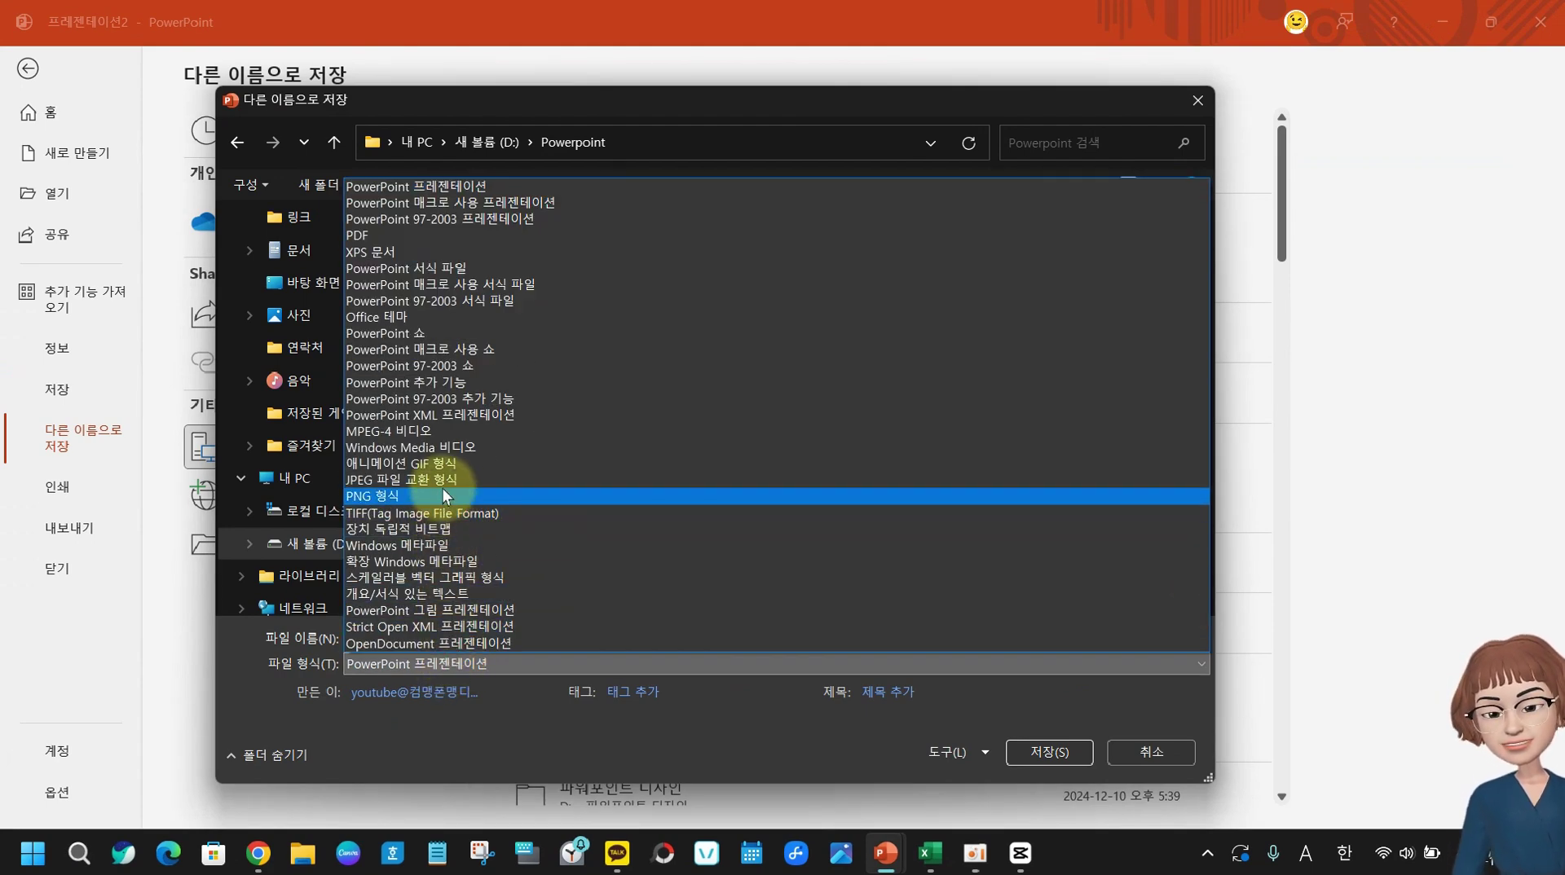
pyautogui.click(442, 494)
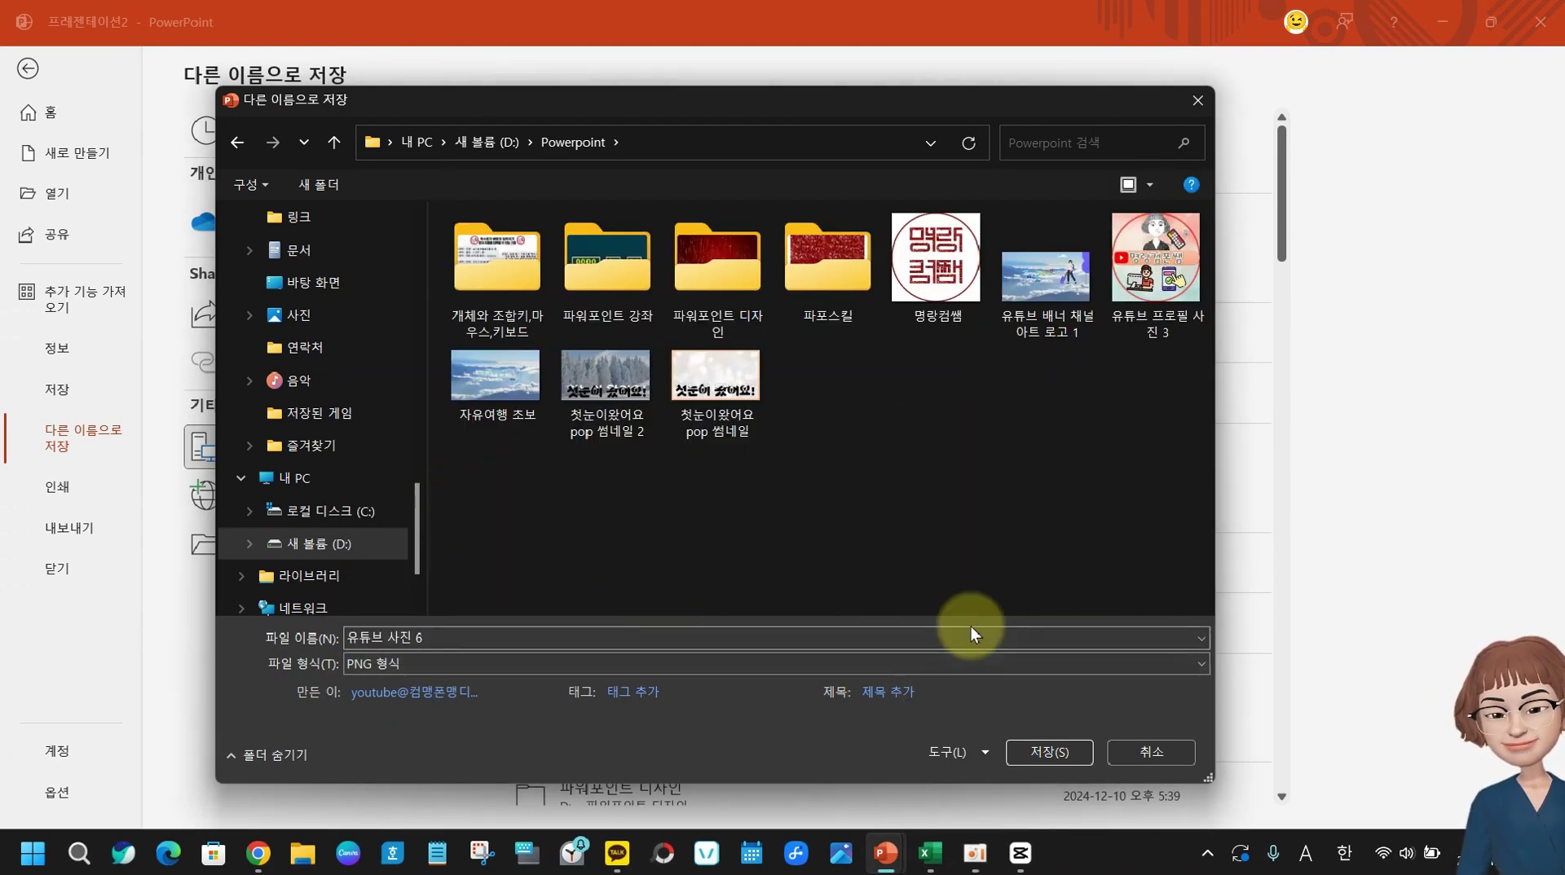
pyautogui.click(1048, 751)
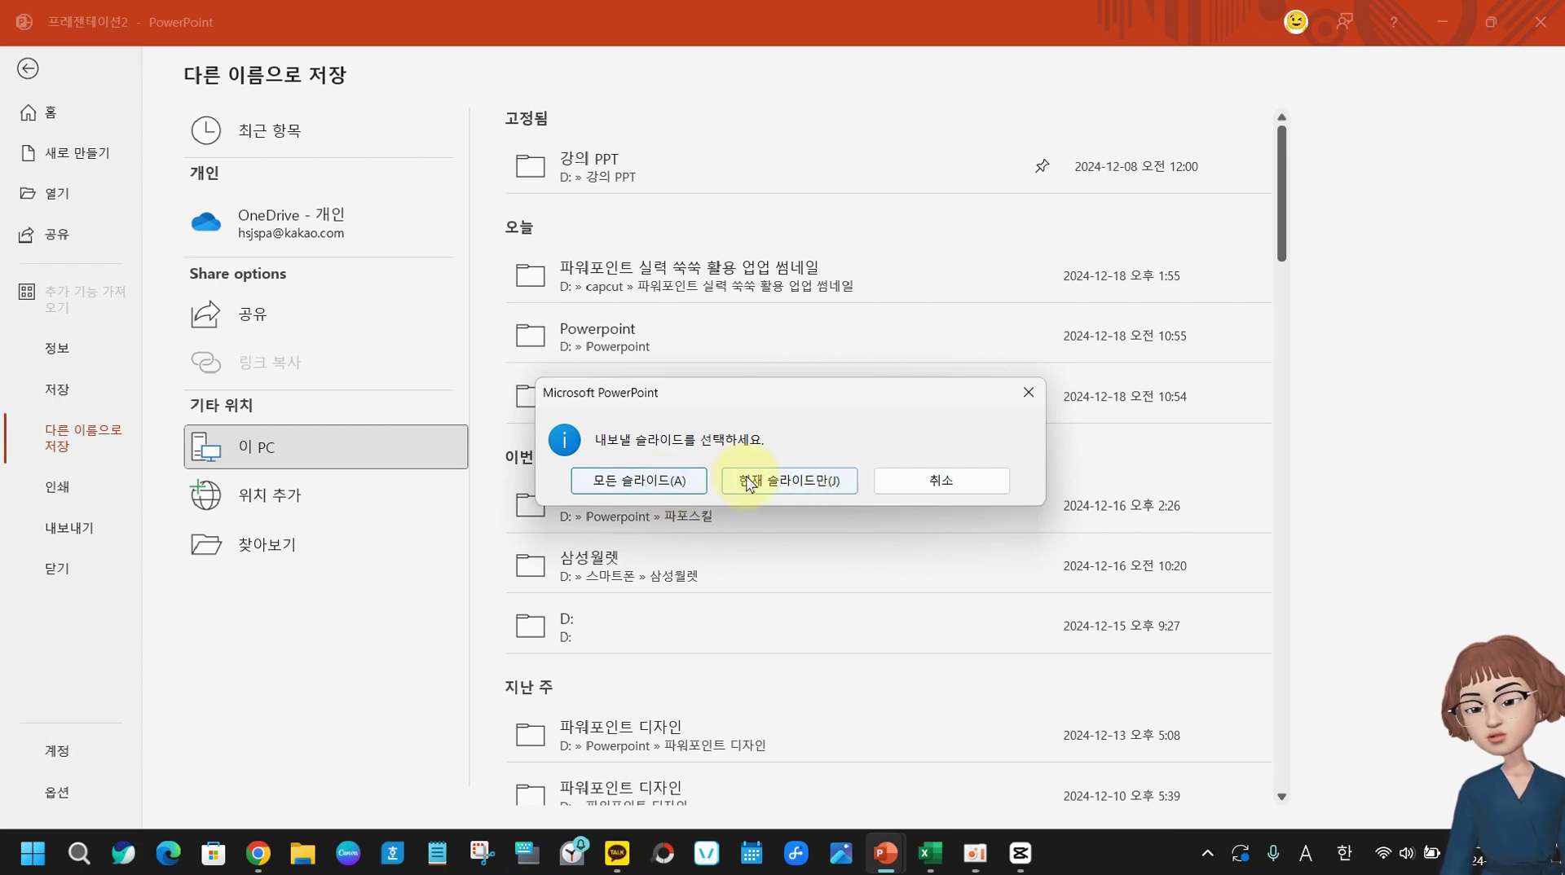
pyautogui.click(797, 483)
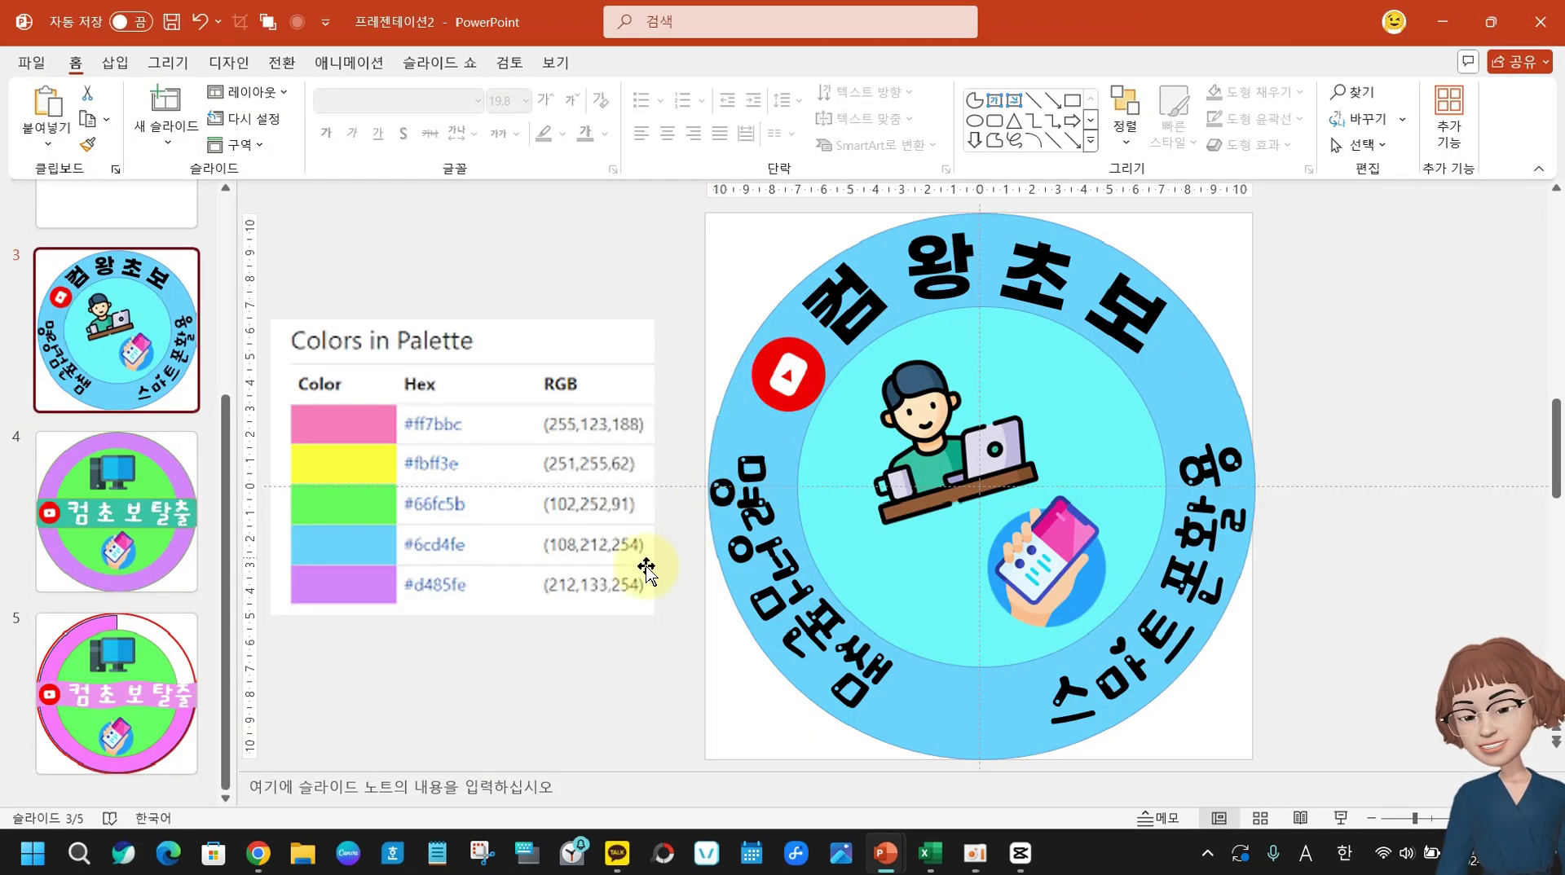
# - Switch to File Explorer, open the Powerpoint folder on drive D: and select the 유튜브 사진 6 image
pyautogui.click(305, 862)
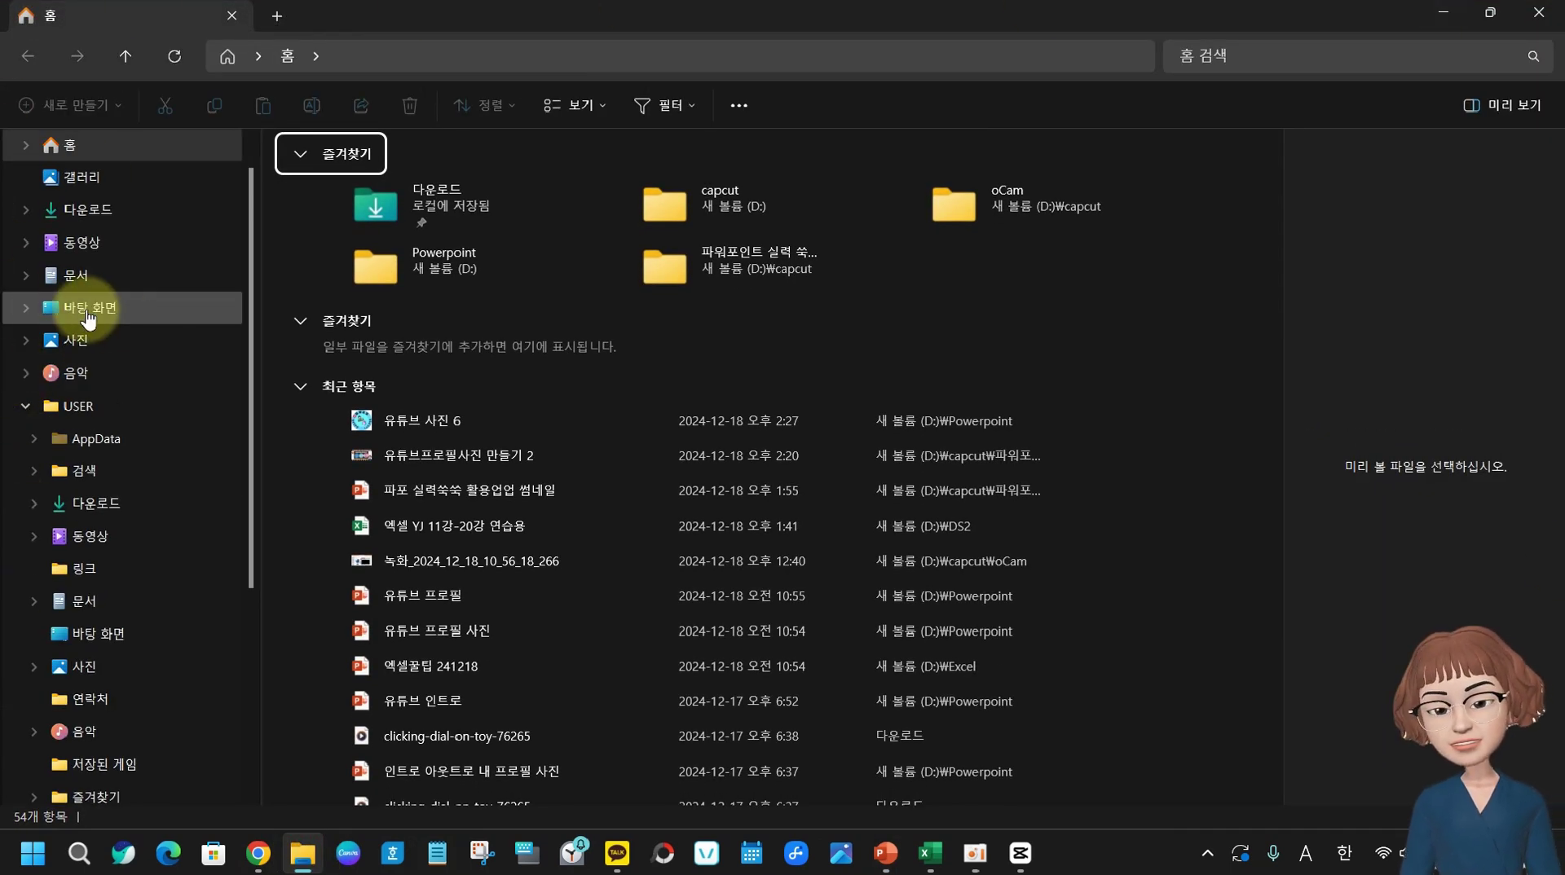
pyautogui.scroll(-3, 138, 725)
pyautogui.click(81, 601)
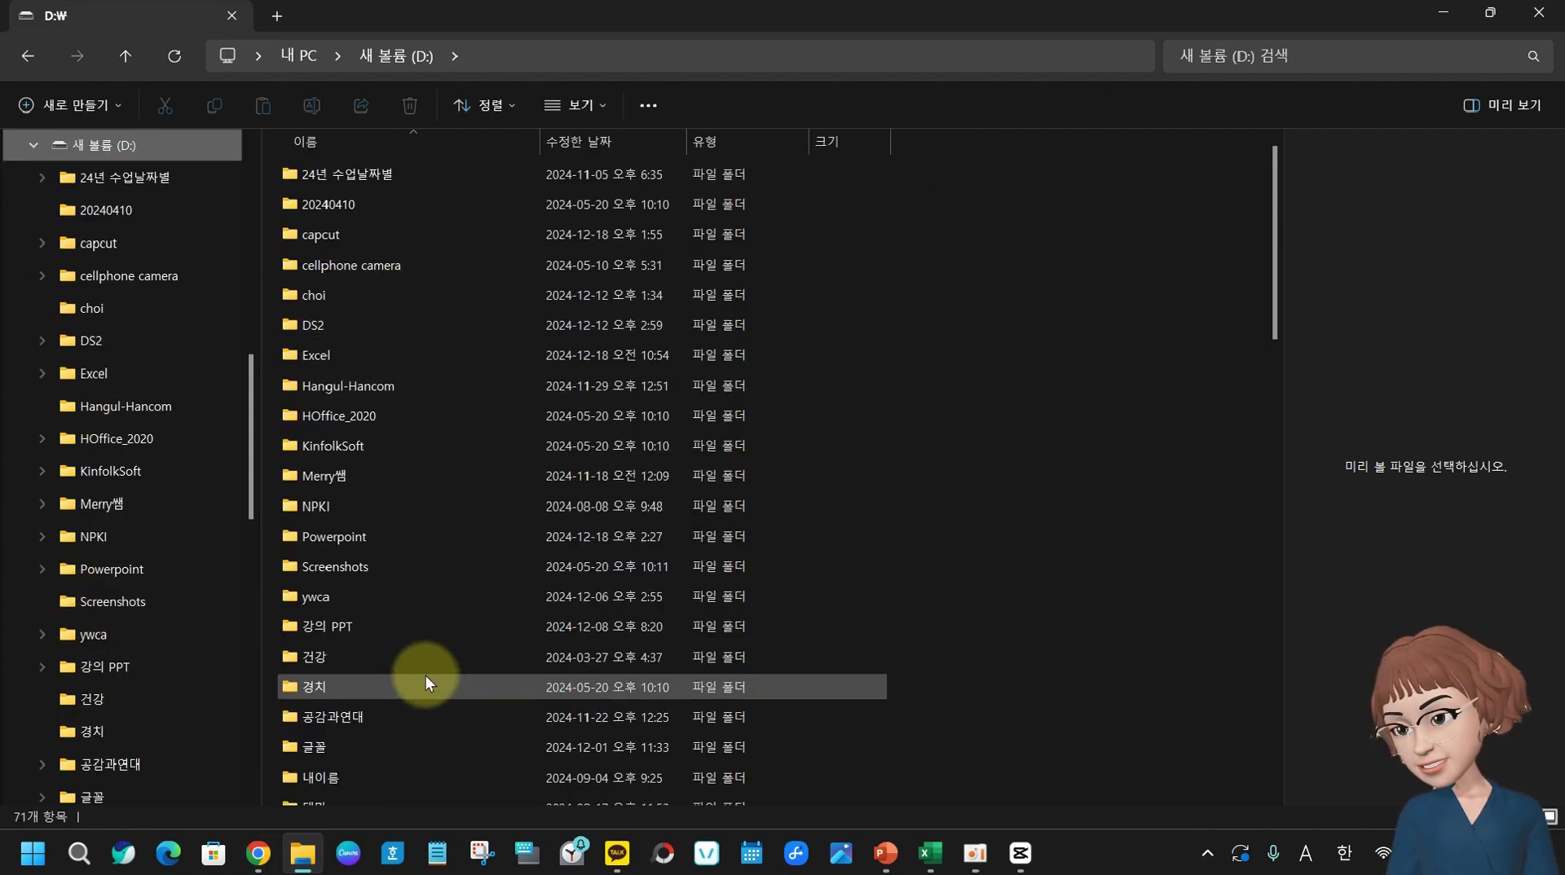
pyautogui.click(405, 531)
pyautogui.doubleClick(405, 534)
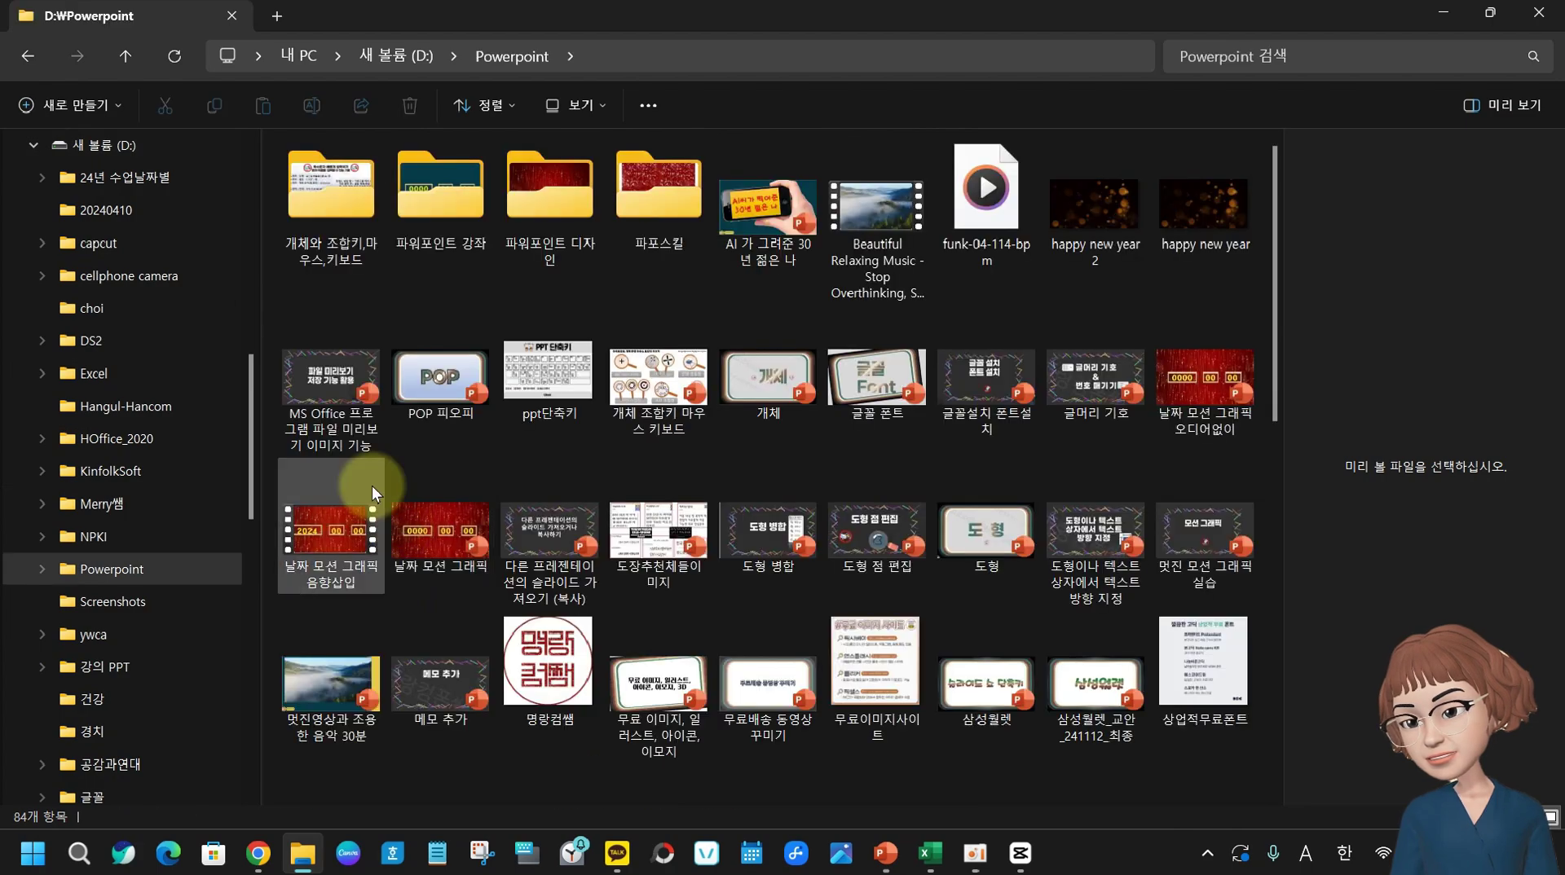
pyautogui.scroll(-5, 815, 489)
pyautogui.click(990, 252)
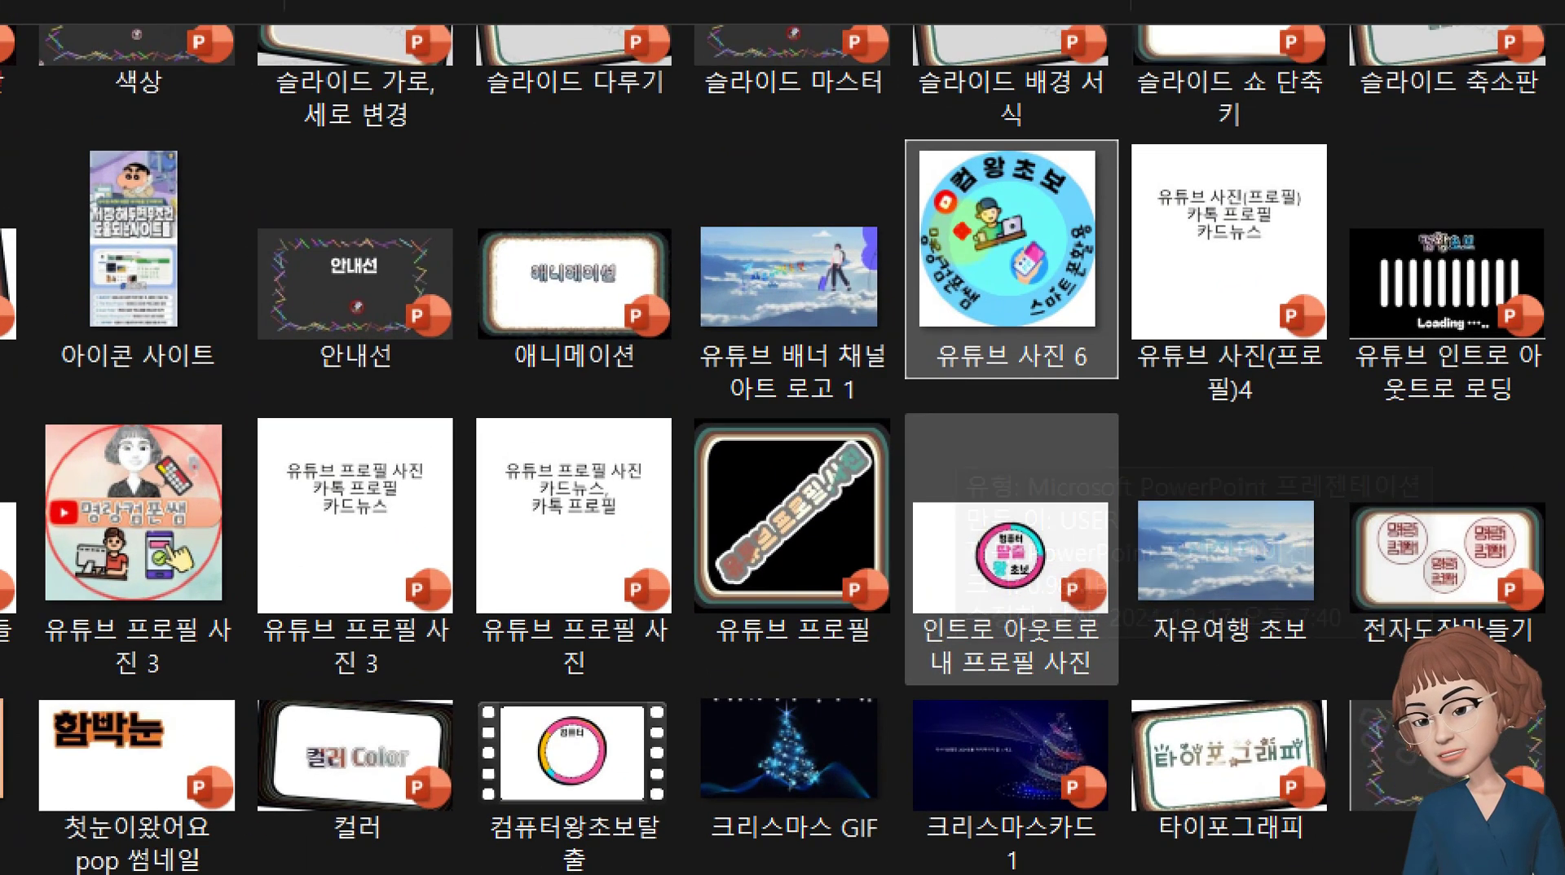
pyautogui.moveTo(867, 117); pyautogui.dragTo(1149, 376)
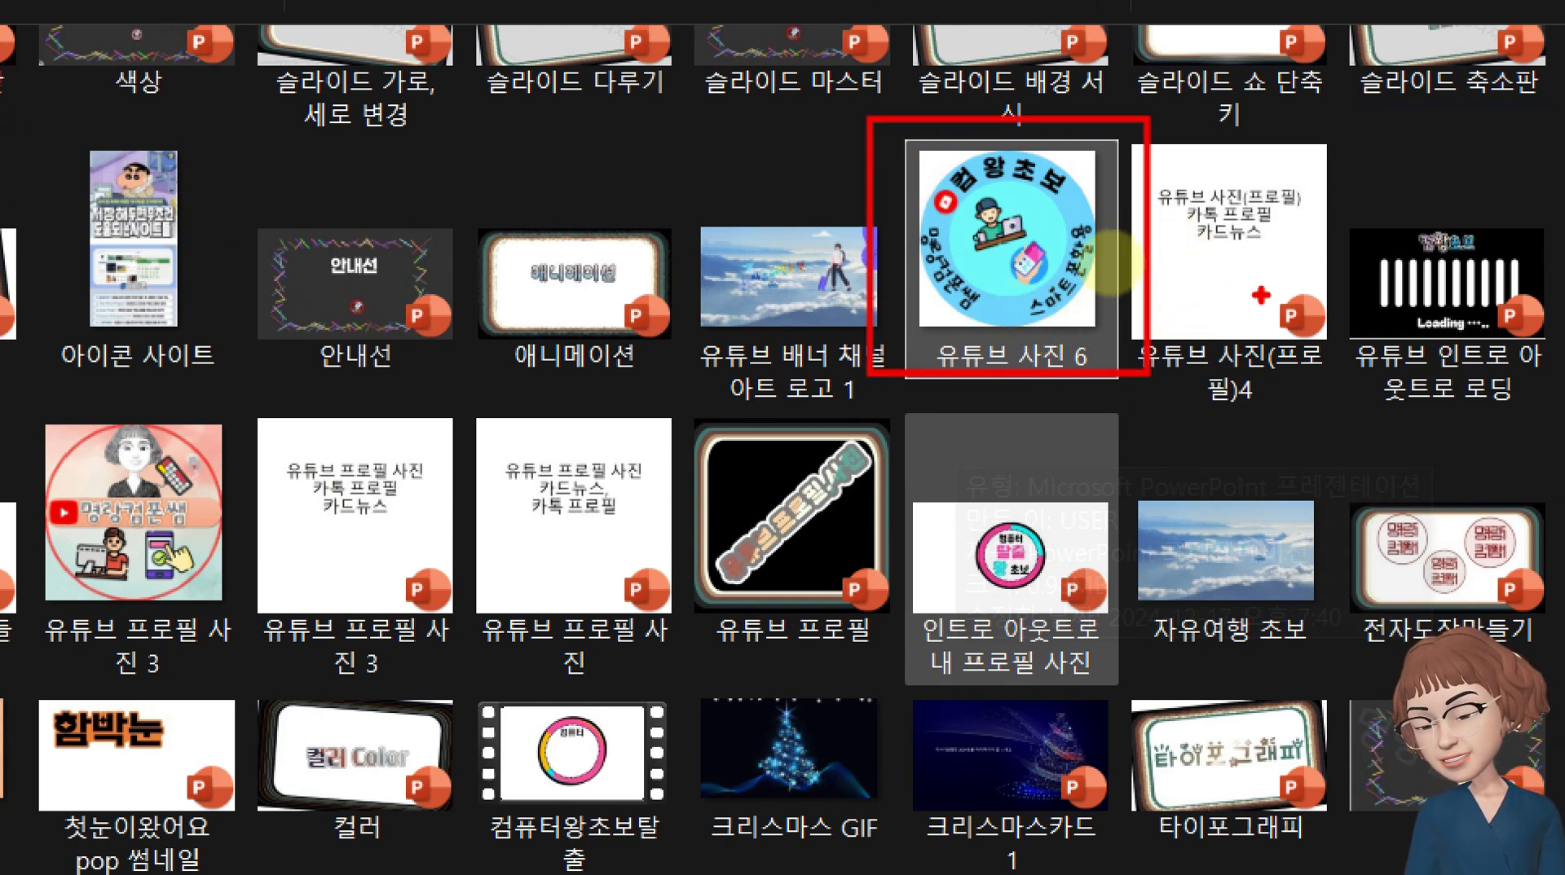
pyautogui.moveTo(1260, 280); pyautogui.dragTo(1330, 385)
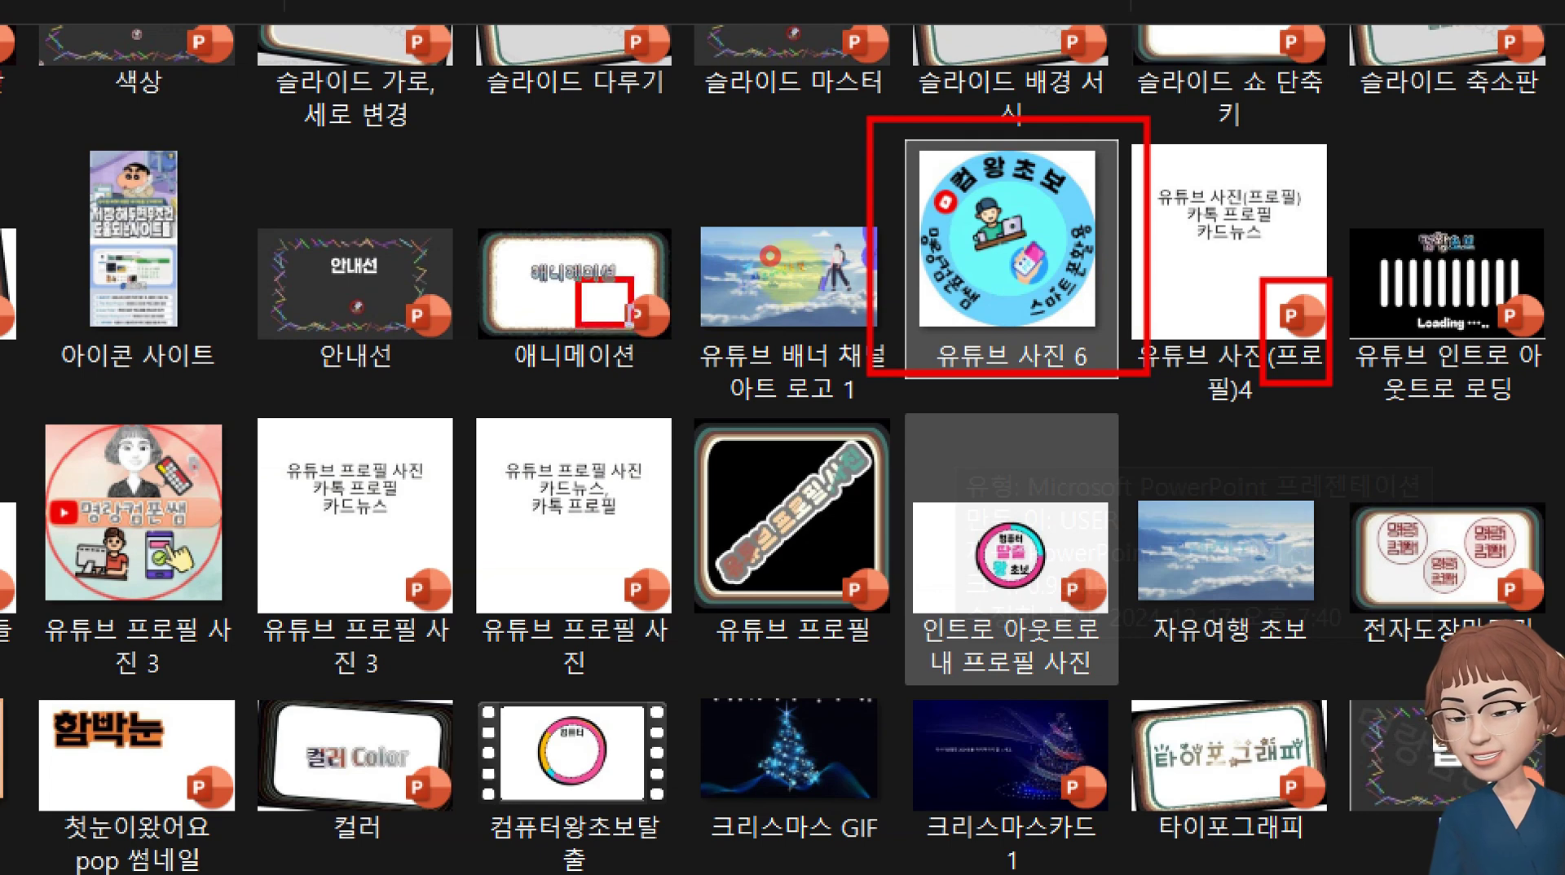
pyautogui.moveTo(575, 278); pyautogui.dragTo(683, 356)
pyautogui.moveTo(619, 213)
pyautogui.mouseDown()
pyautogui.moveTo(644, 302)
pyautogui.moveTo(730, 126)
pyautogui.mouseUp()
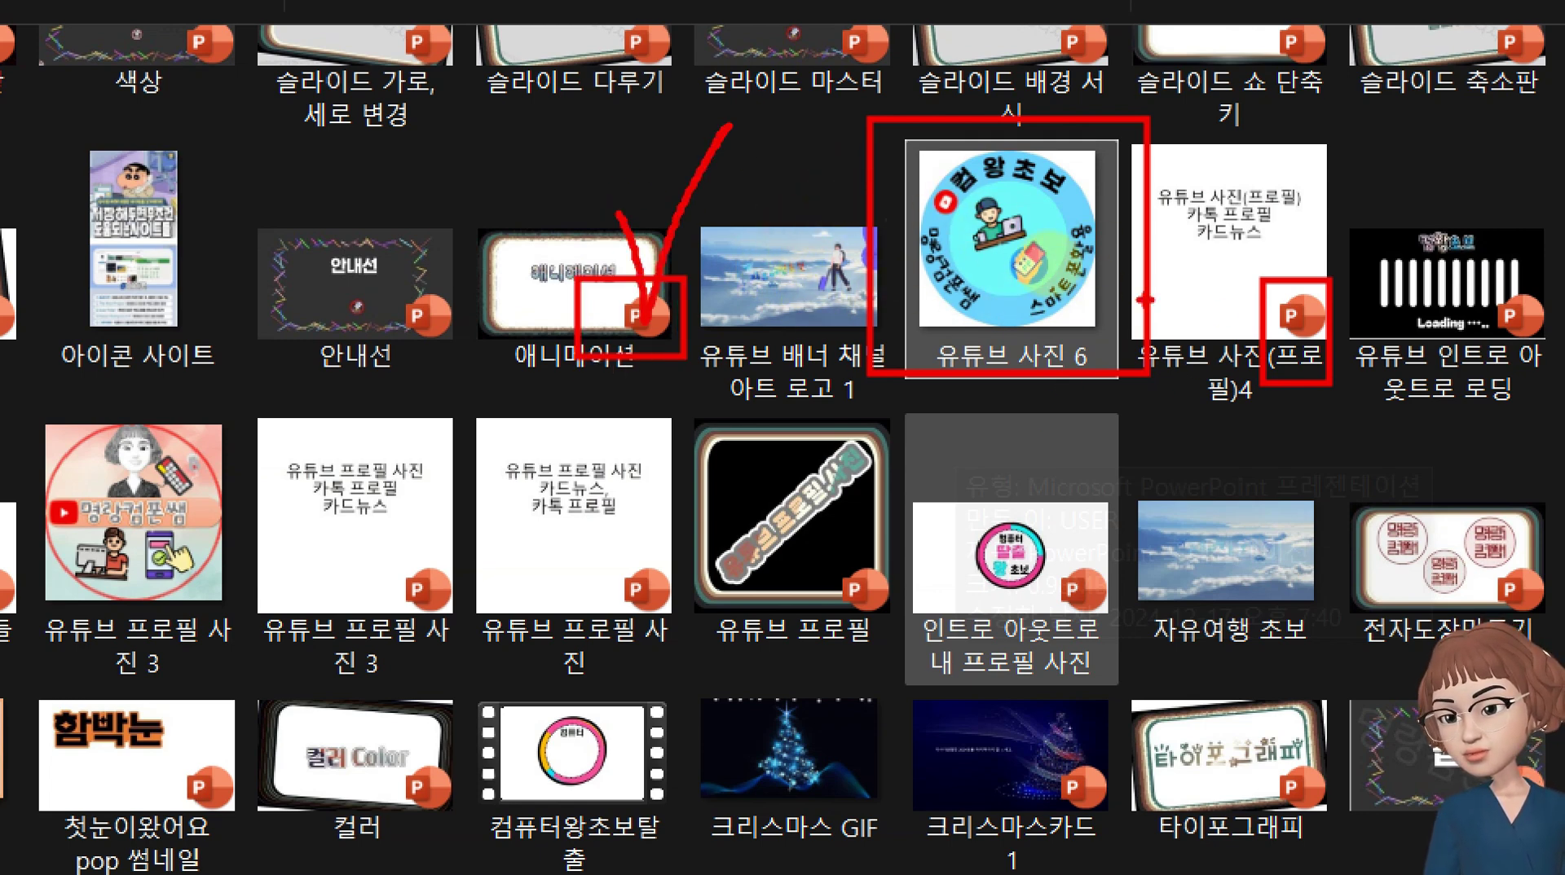
pyautogui.press('Escape')
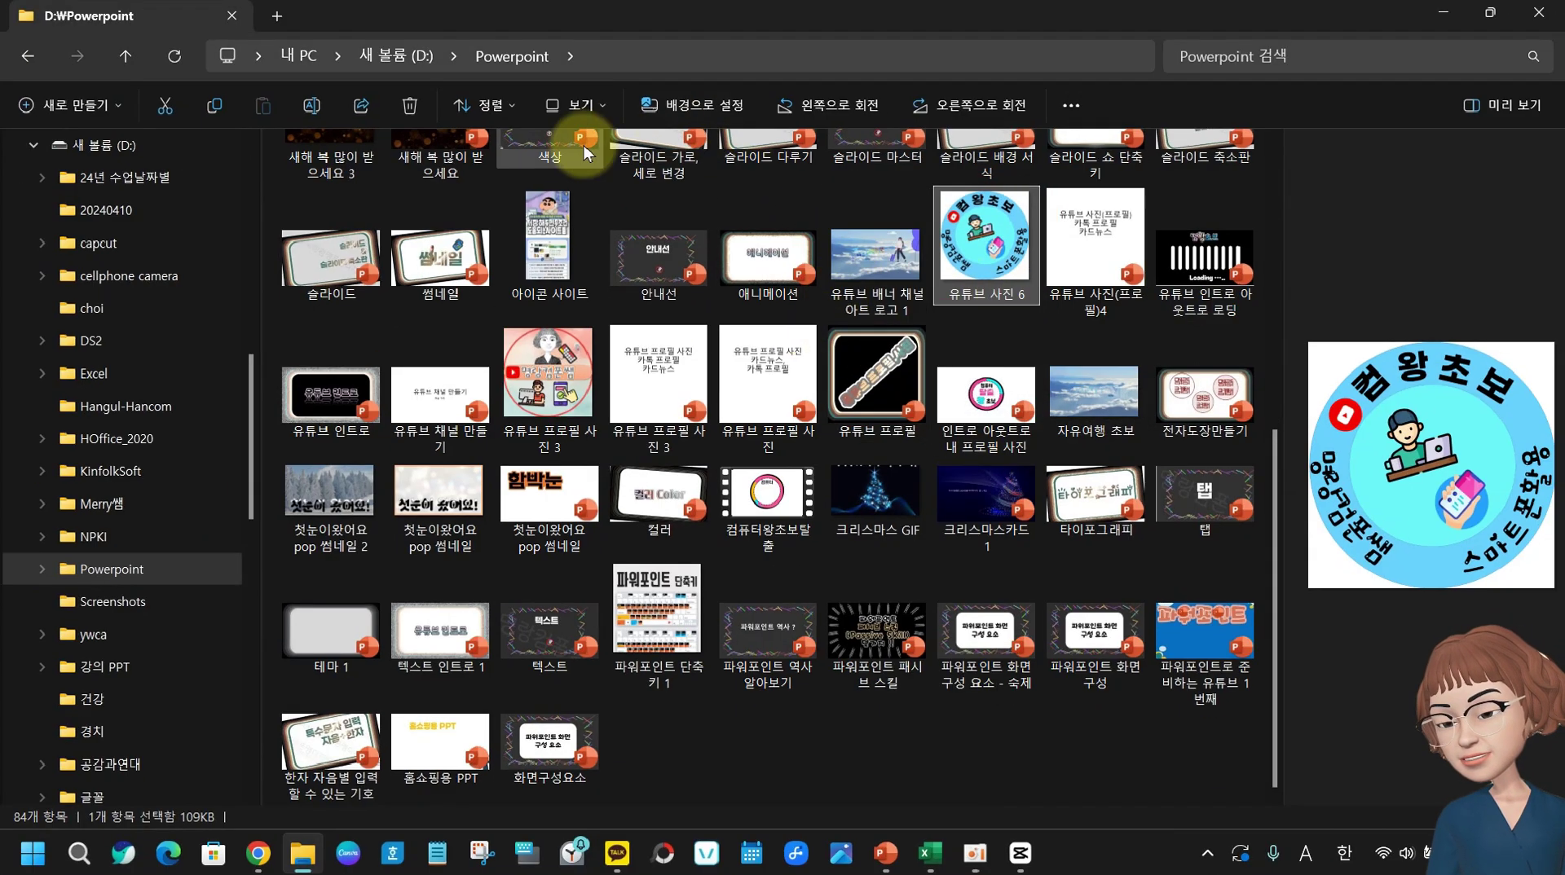
# - Show the Powerpoint folder in the details view and check the file type and size of 유튜브 사진 6
pyautogui.click(599, 107)
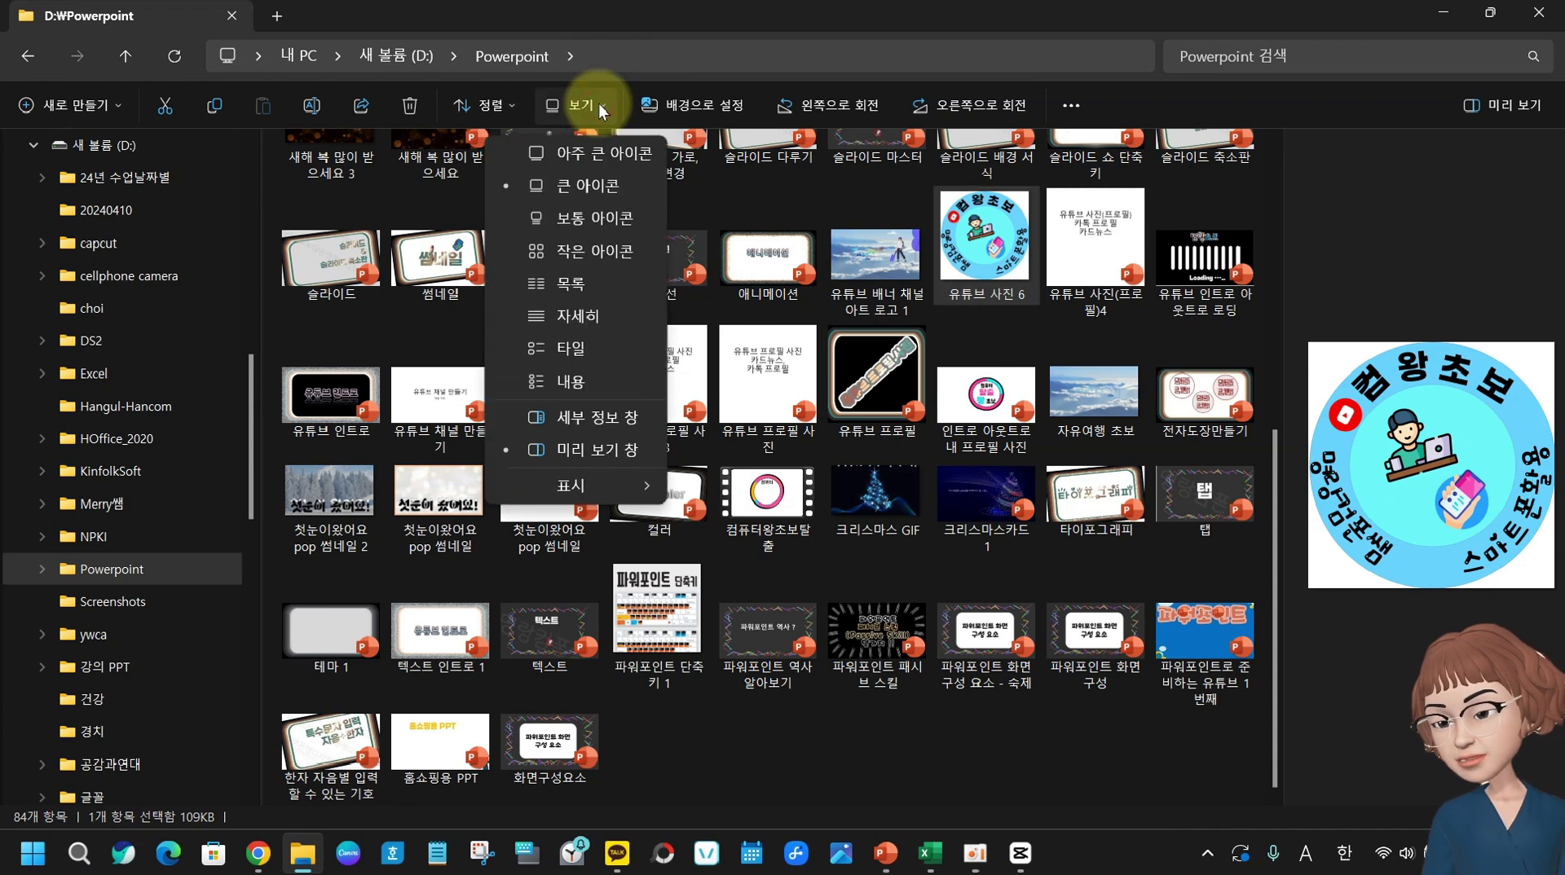
pyautogui.click(552, 309)
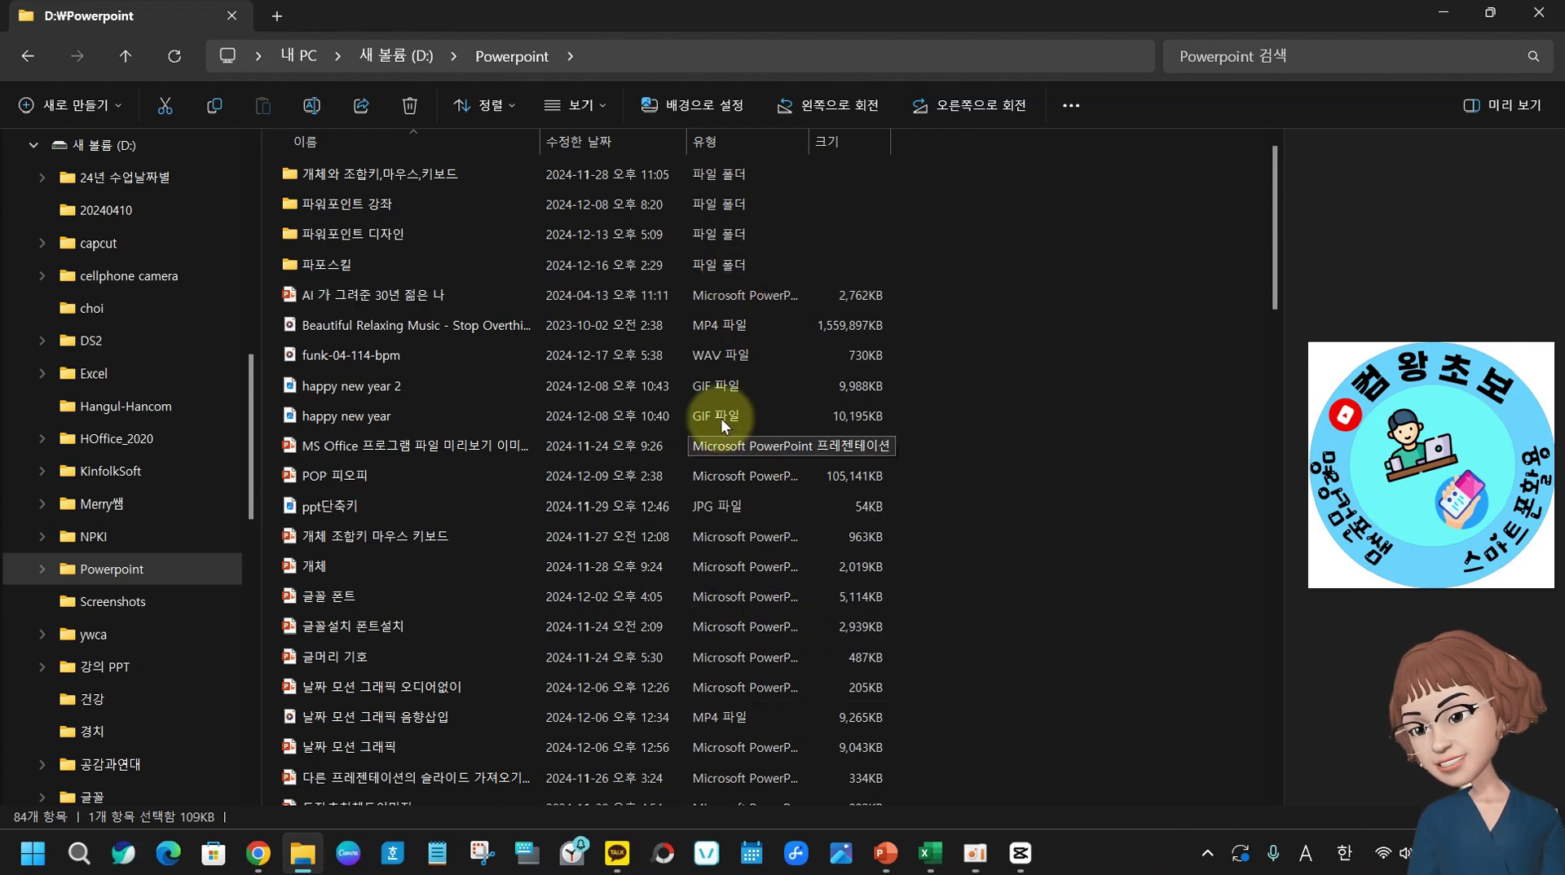
pyautogui.scroll(-10, 774, 712)
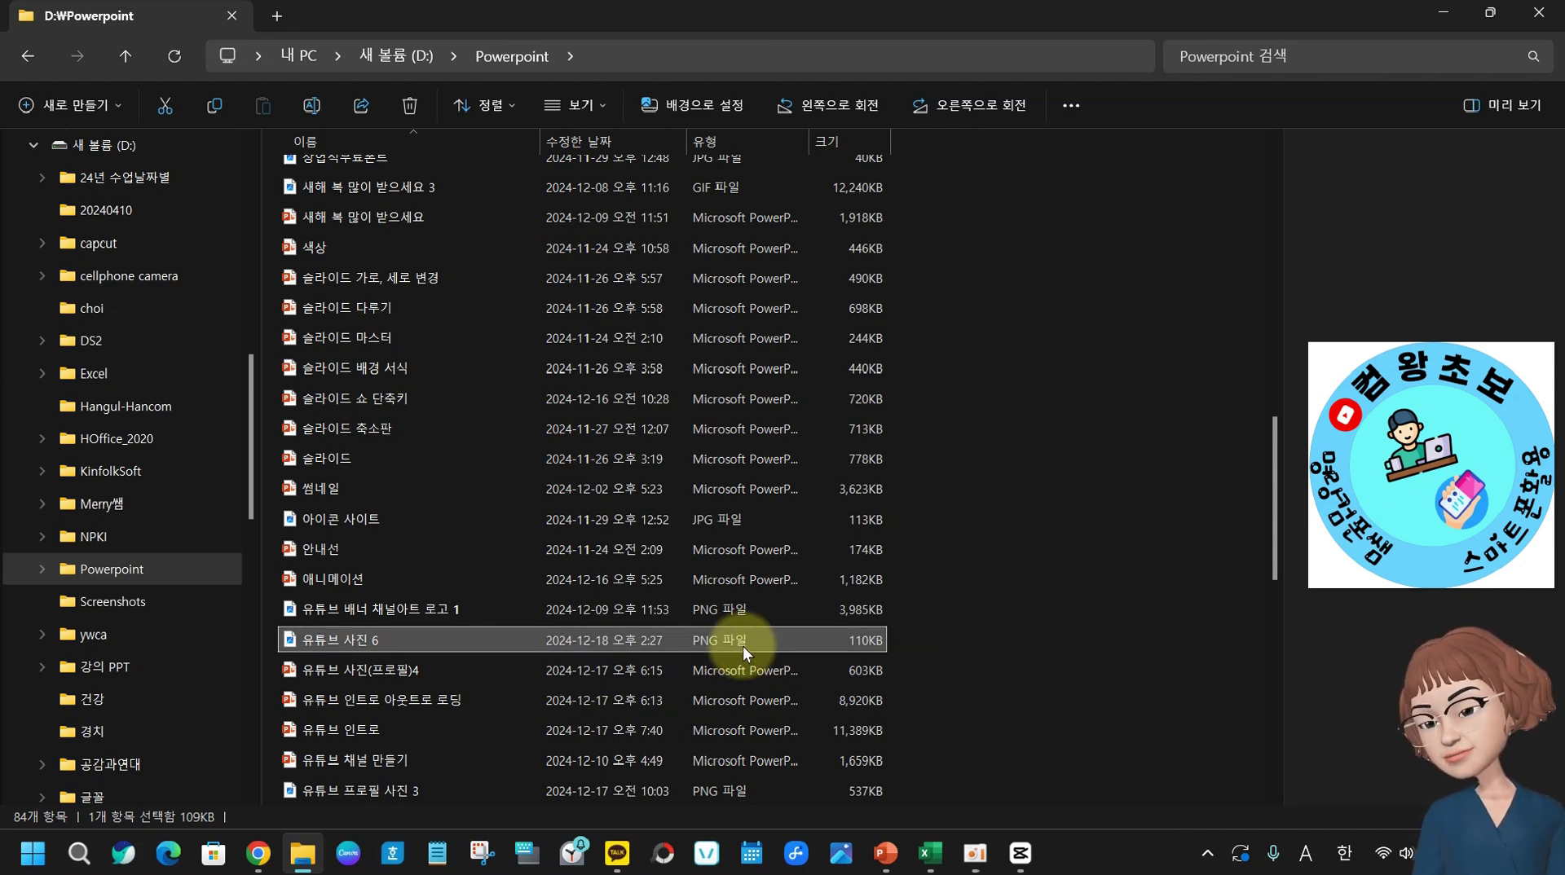
pyautogui.press('super')
pyautogui.press('super')
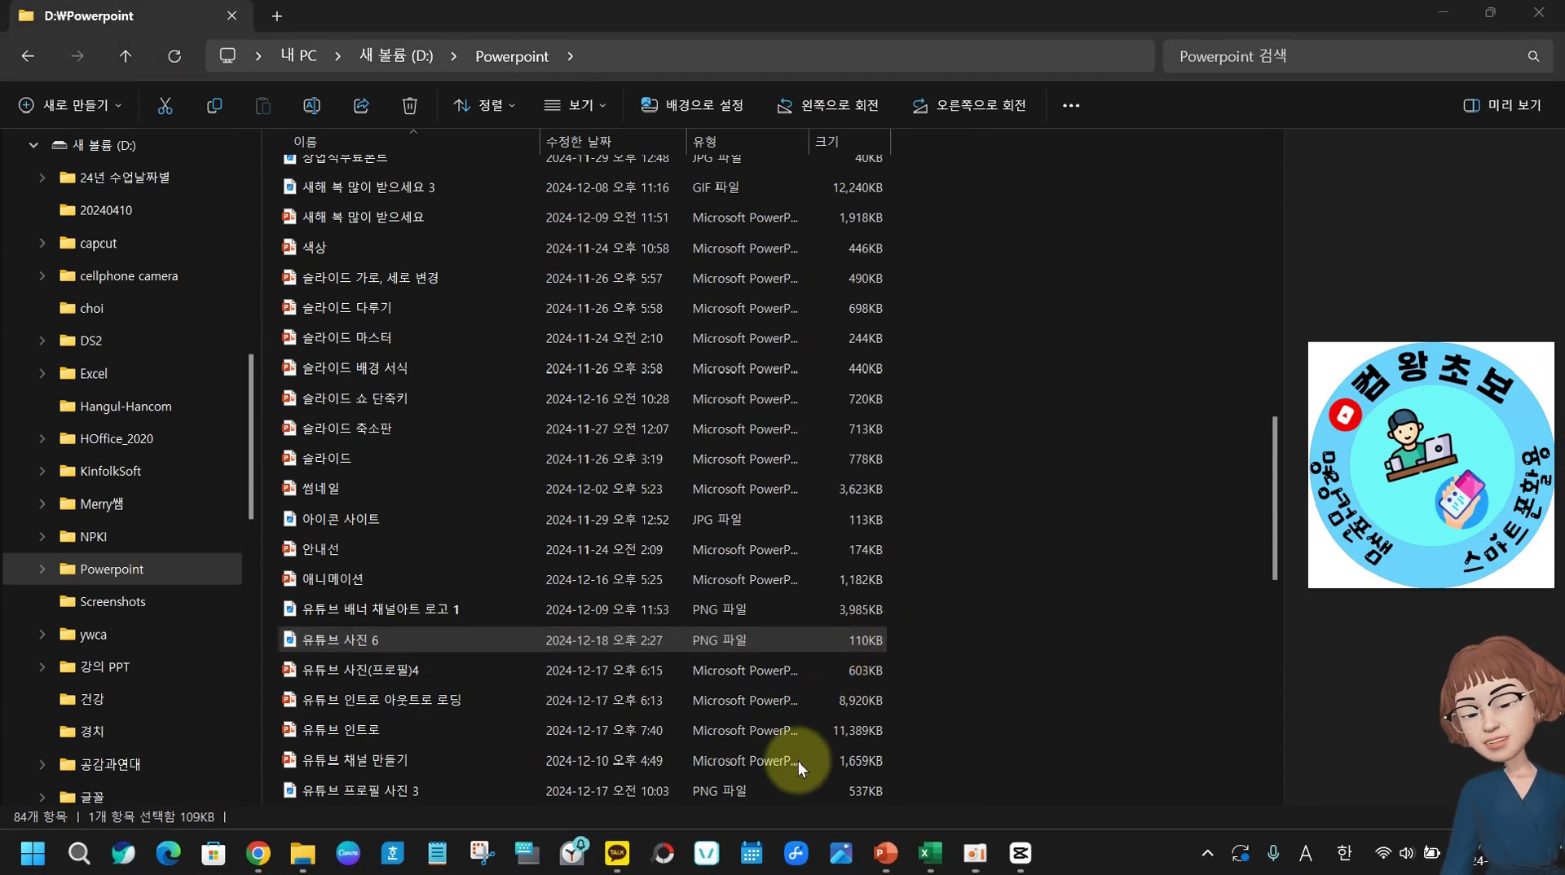
# - Switch to the 파포 실력쑥쑥 활용업업 썸네일 presentation in PowerPoint to view its 유튜브 프로필 사진 만들기 2 slide
pyautogui.moveTo(880, 858)
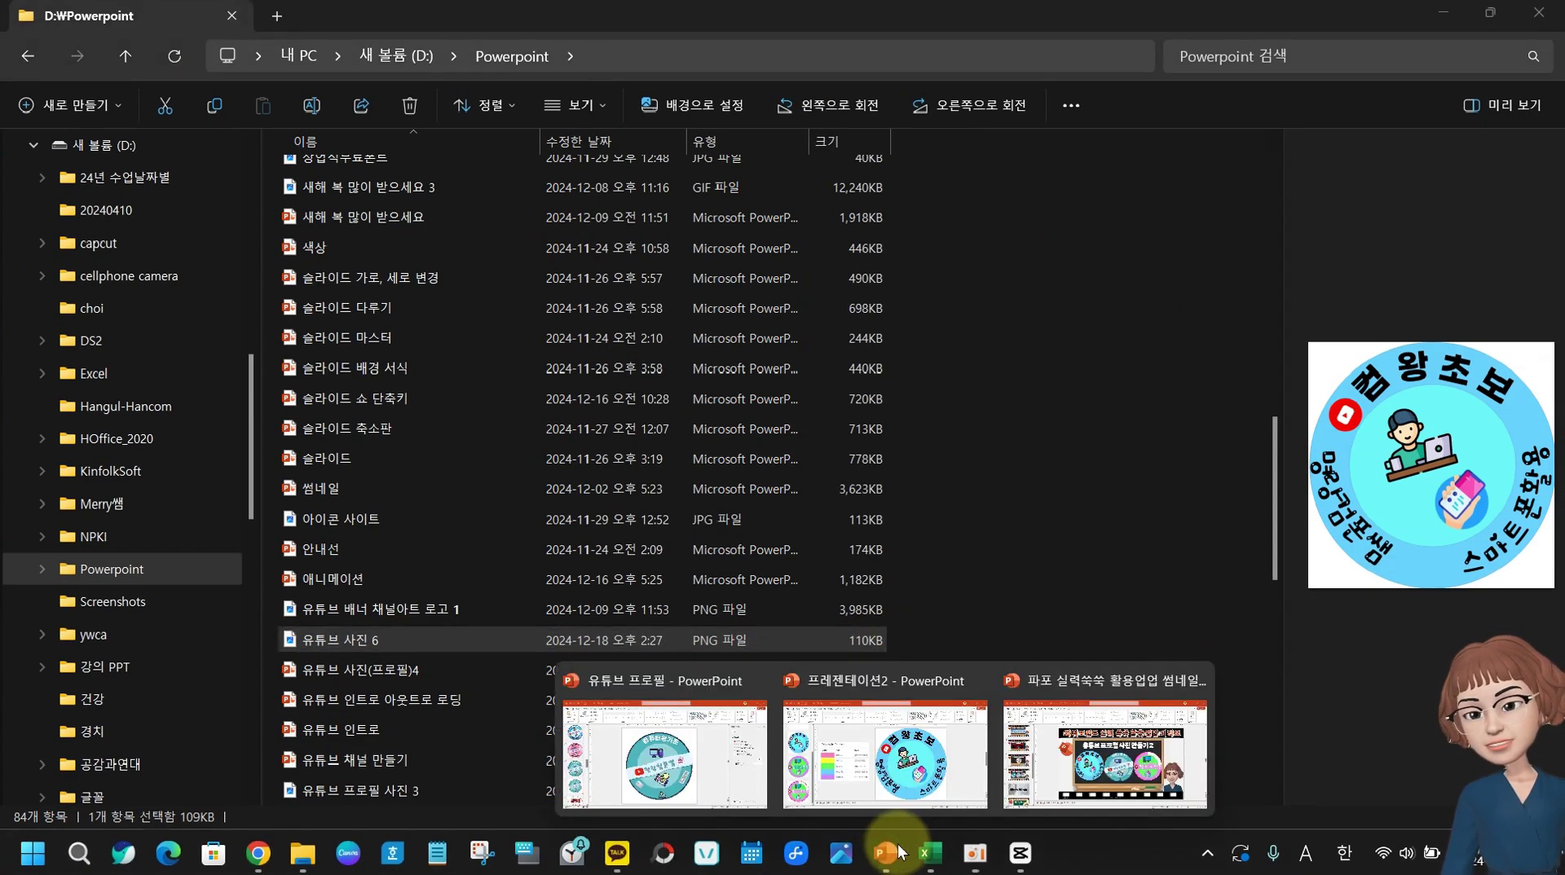
pyautogui.click(1086, 754)
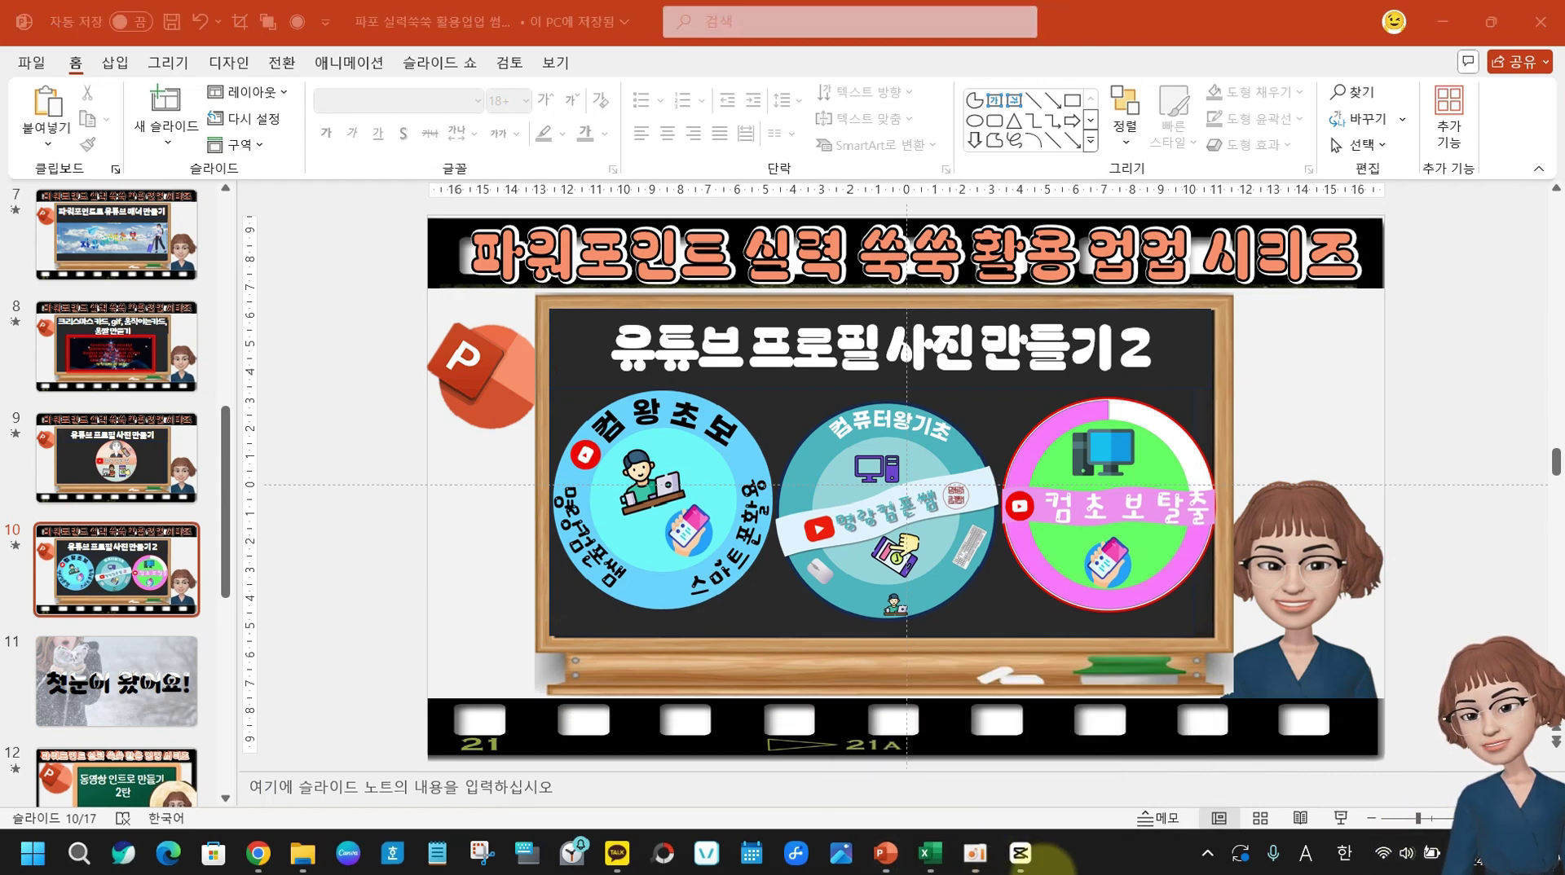
# - Switch to the 유튜브 프로필 presentation and view the red stamp-style design on slide 26 and its neighbouring slides
pyautogui.moveTo(1020, 857)
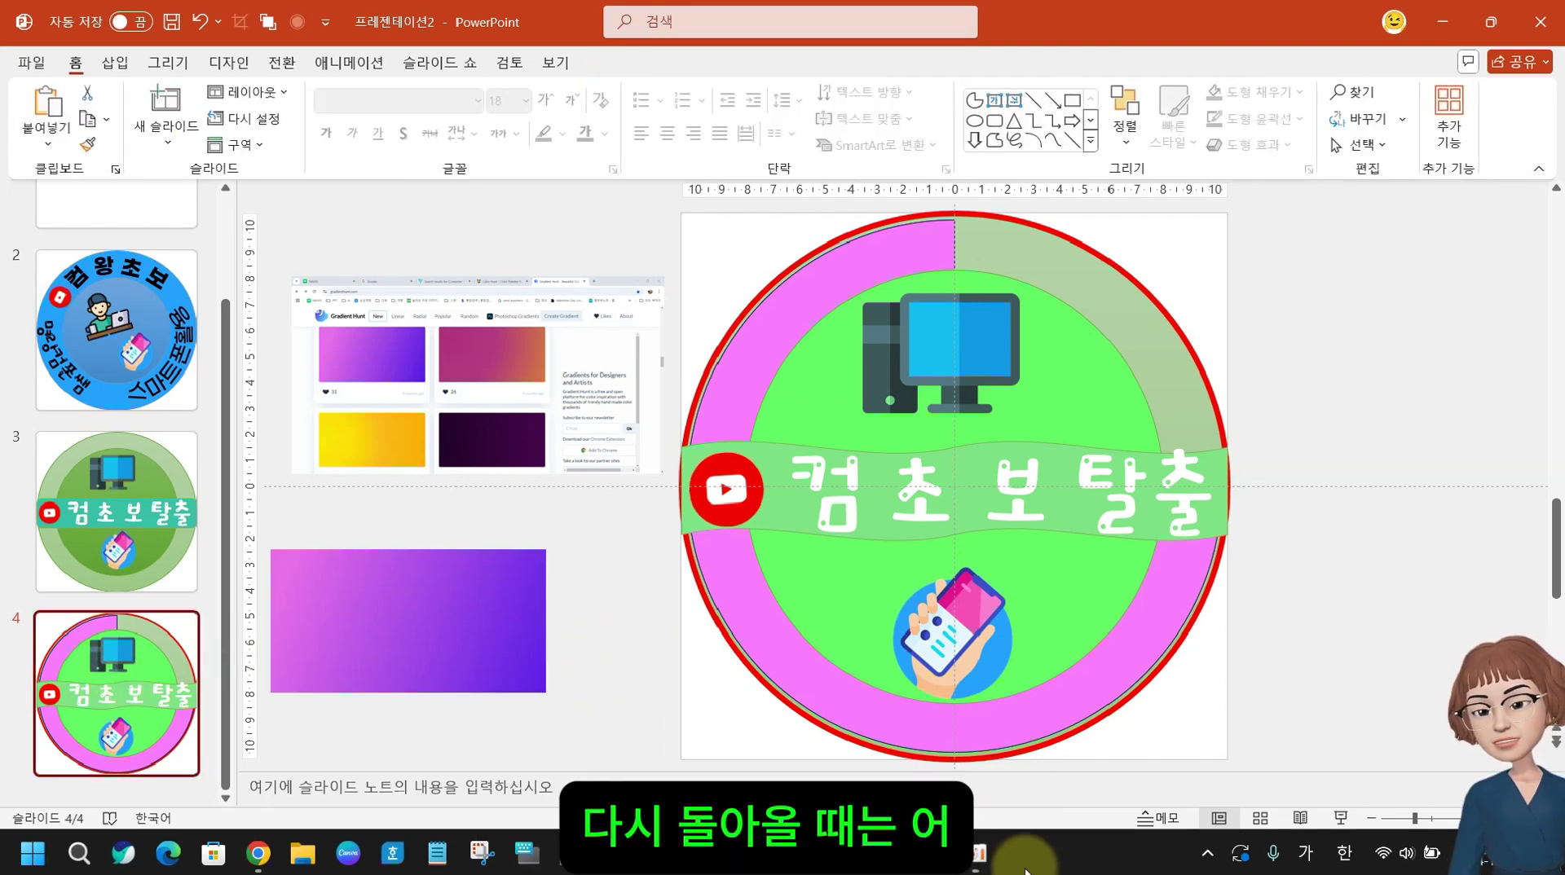
pyautogui.moveTo(975, 853)
pyautogui.click(804, 744)
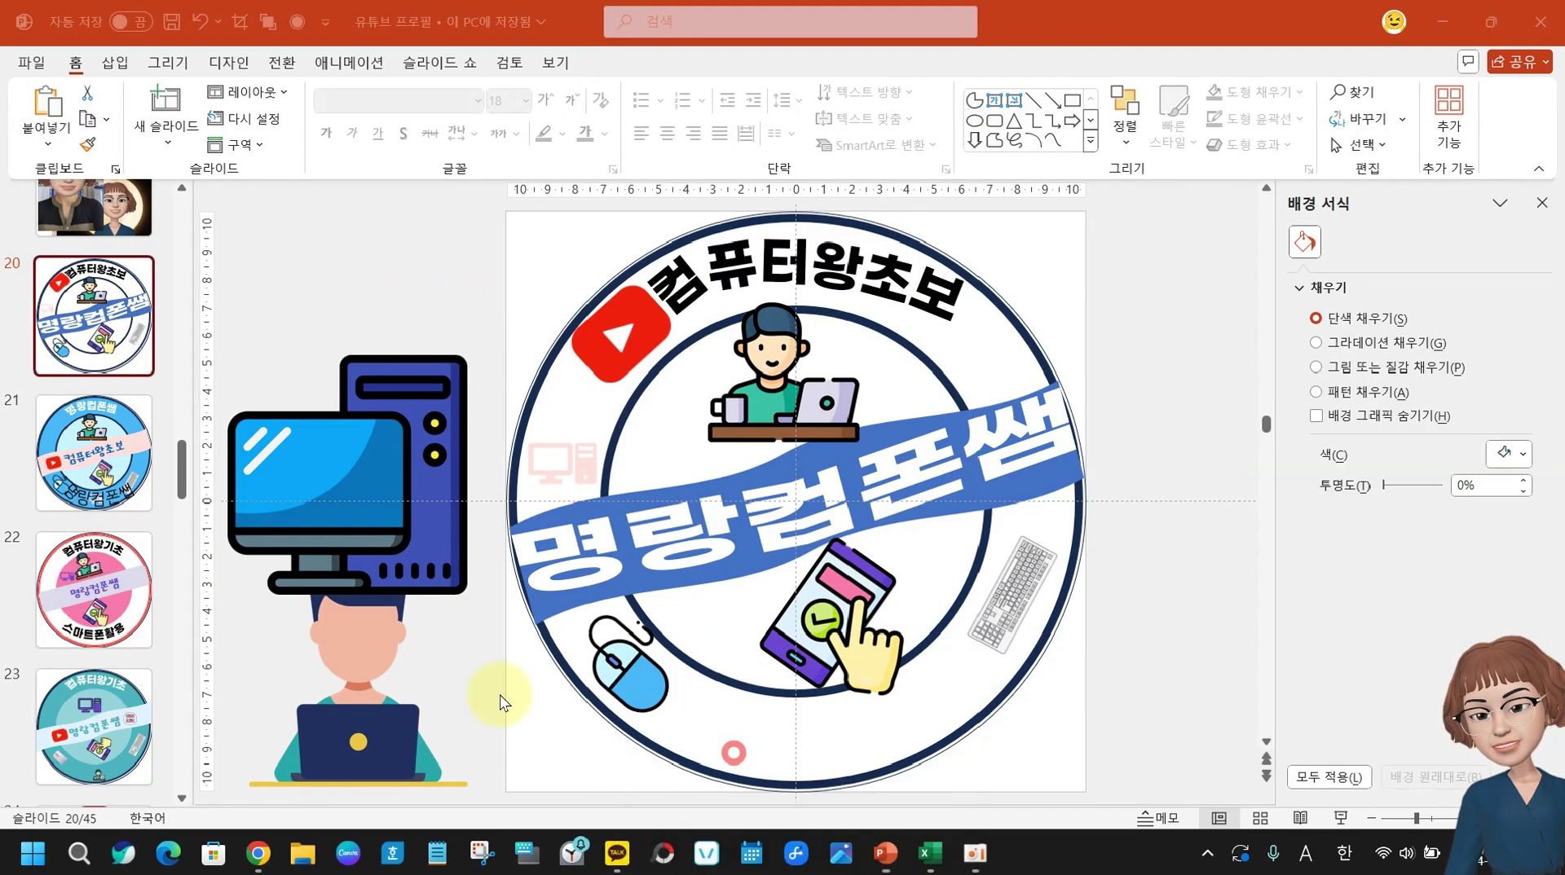
pyautogui.scroll(-5, 186, 761)
pyautogui.click(95, 516)
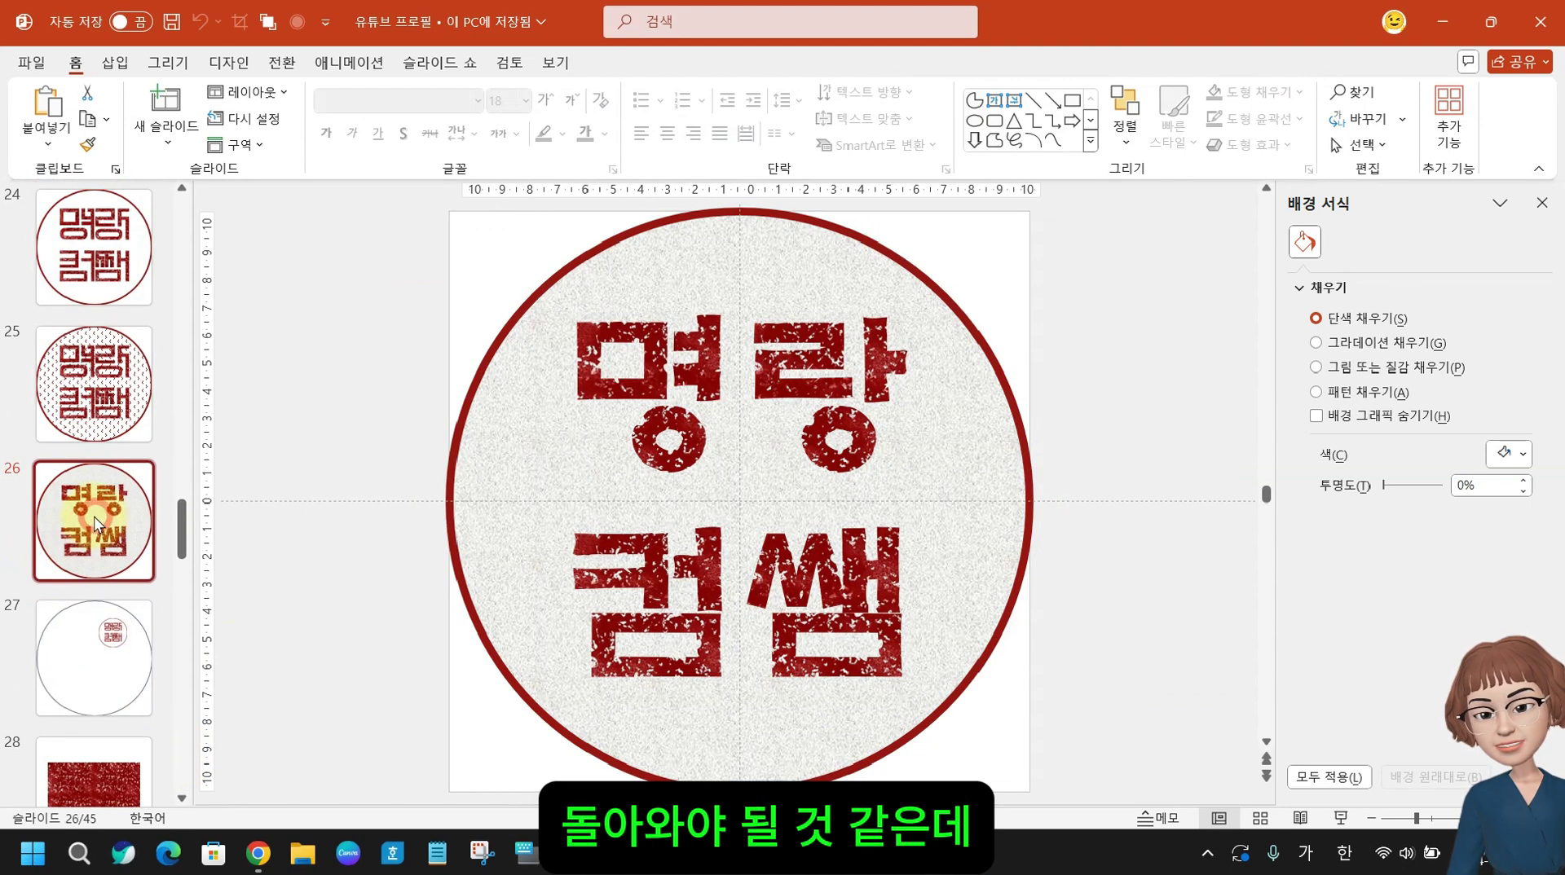
pyautogui.scroll(3, 122, 663)
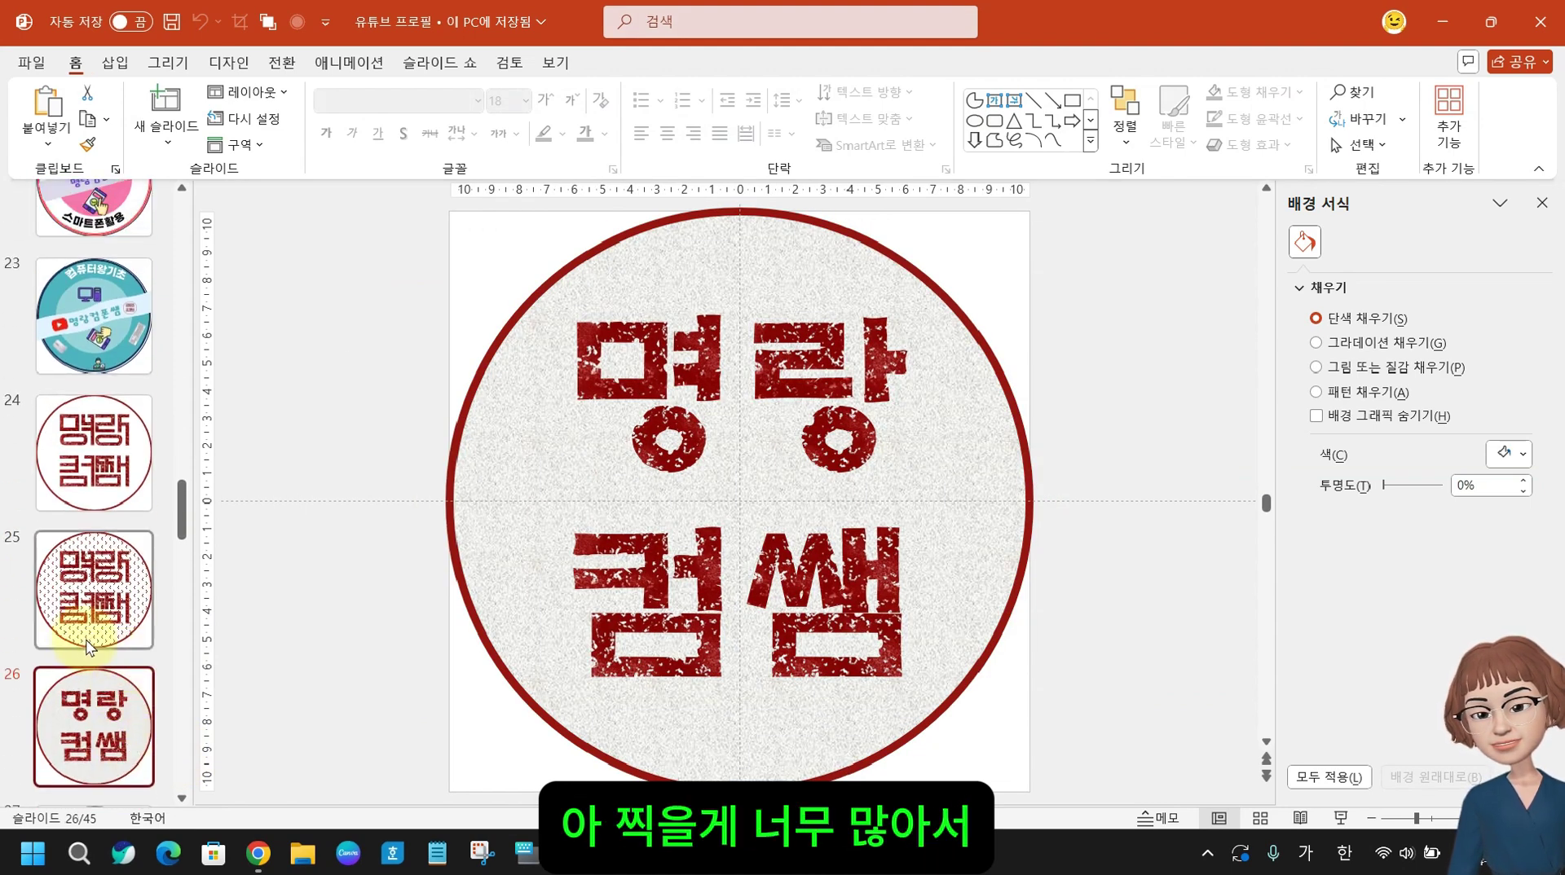
pyautogui.scroll(-2, 94, 646)
pyautogui.scroll(-1, 94, 646)
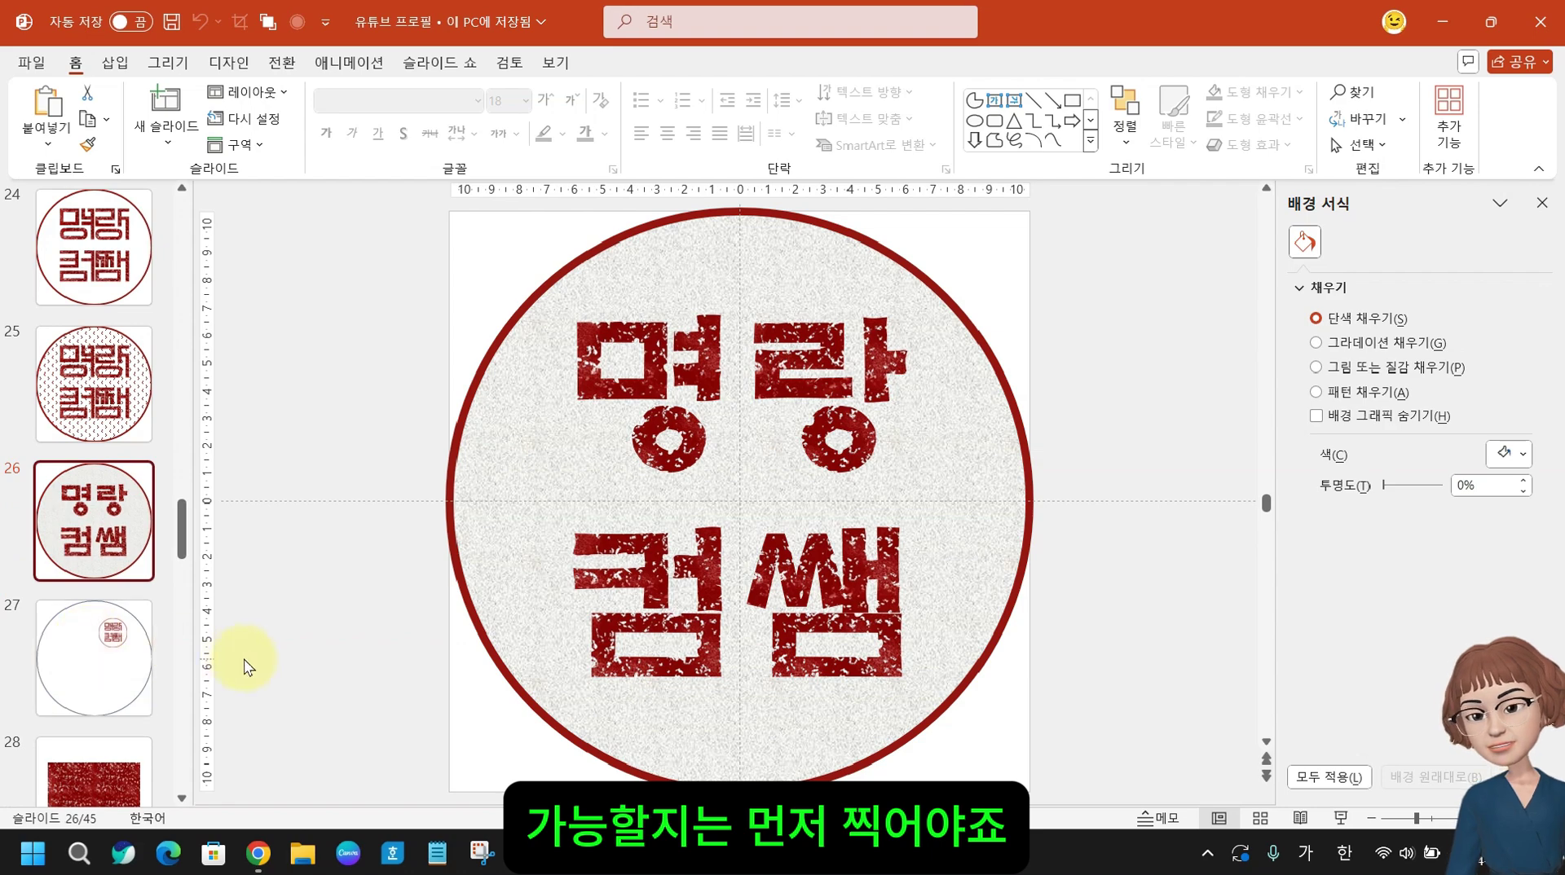